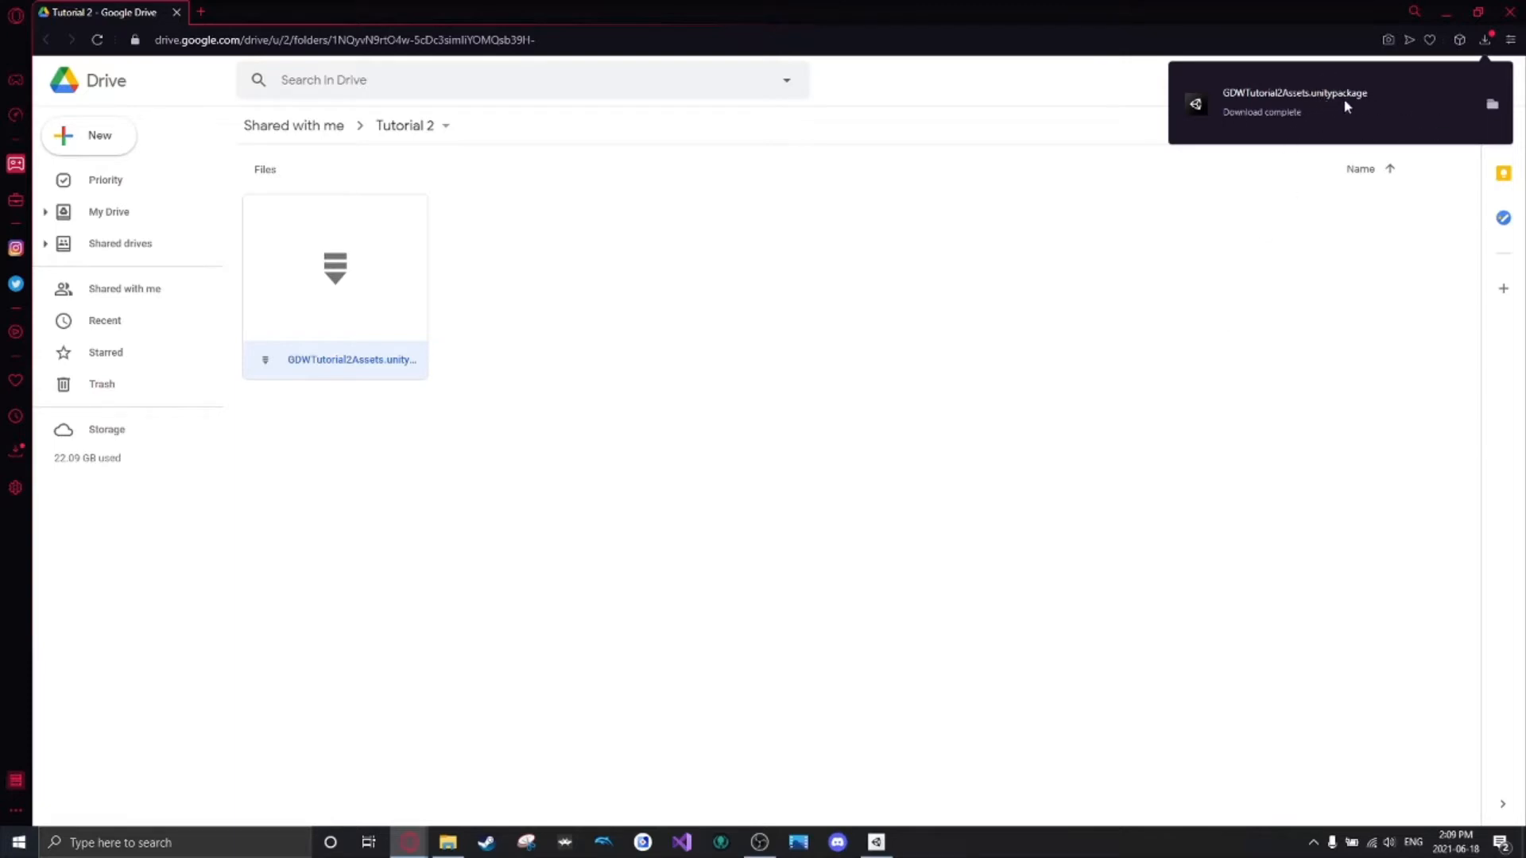
Switch to Unity Hub, open the Introduction to Unity project, and look through the objects in SampleScene.
click(885, 851)
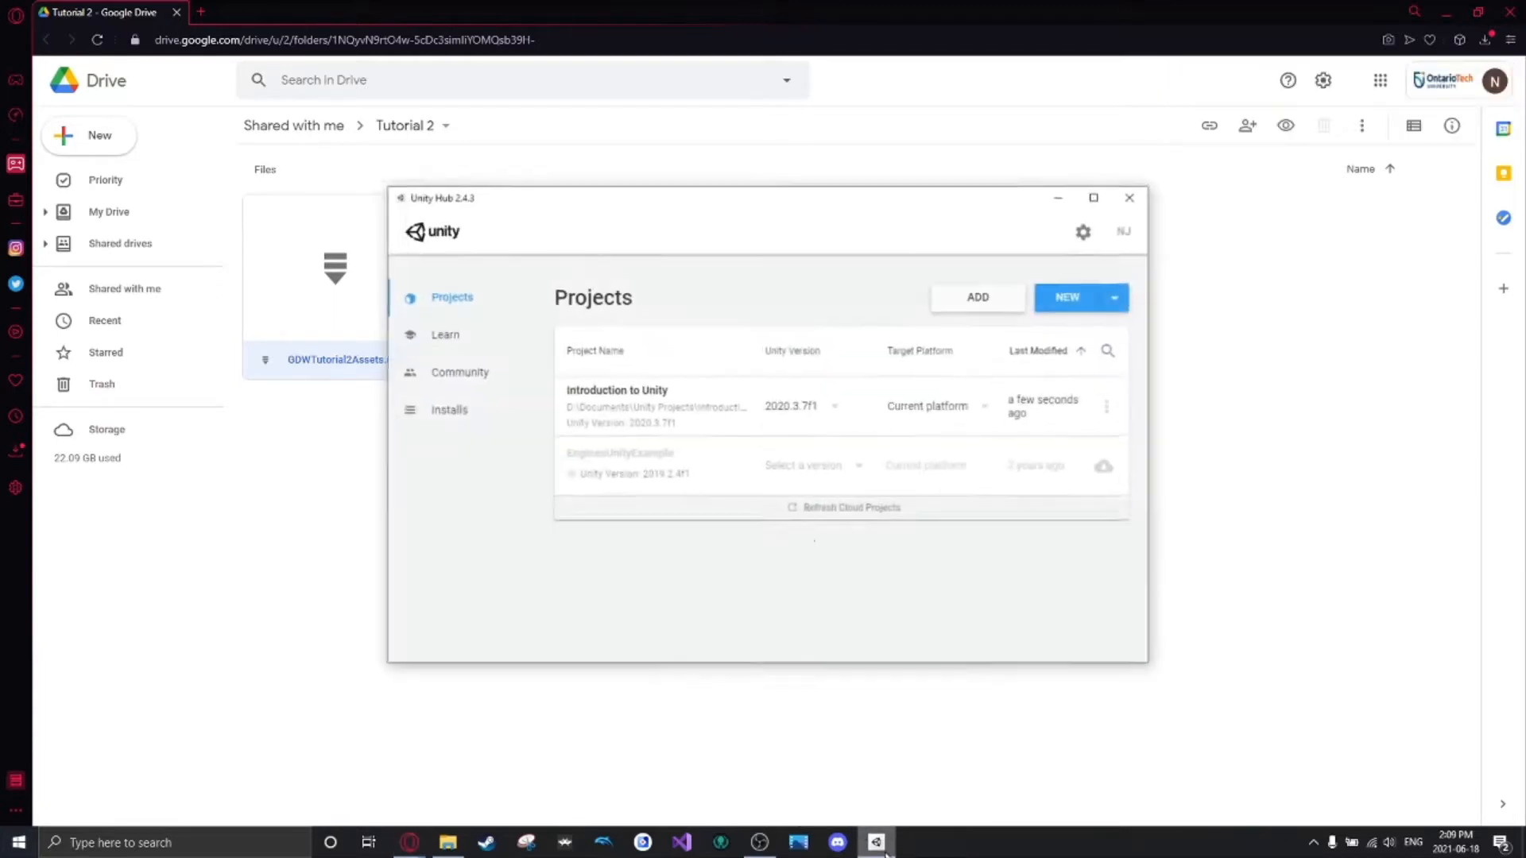
click(642, 395)
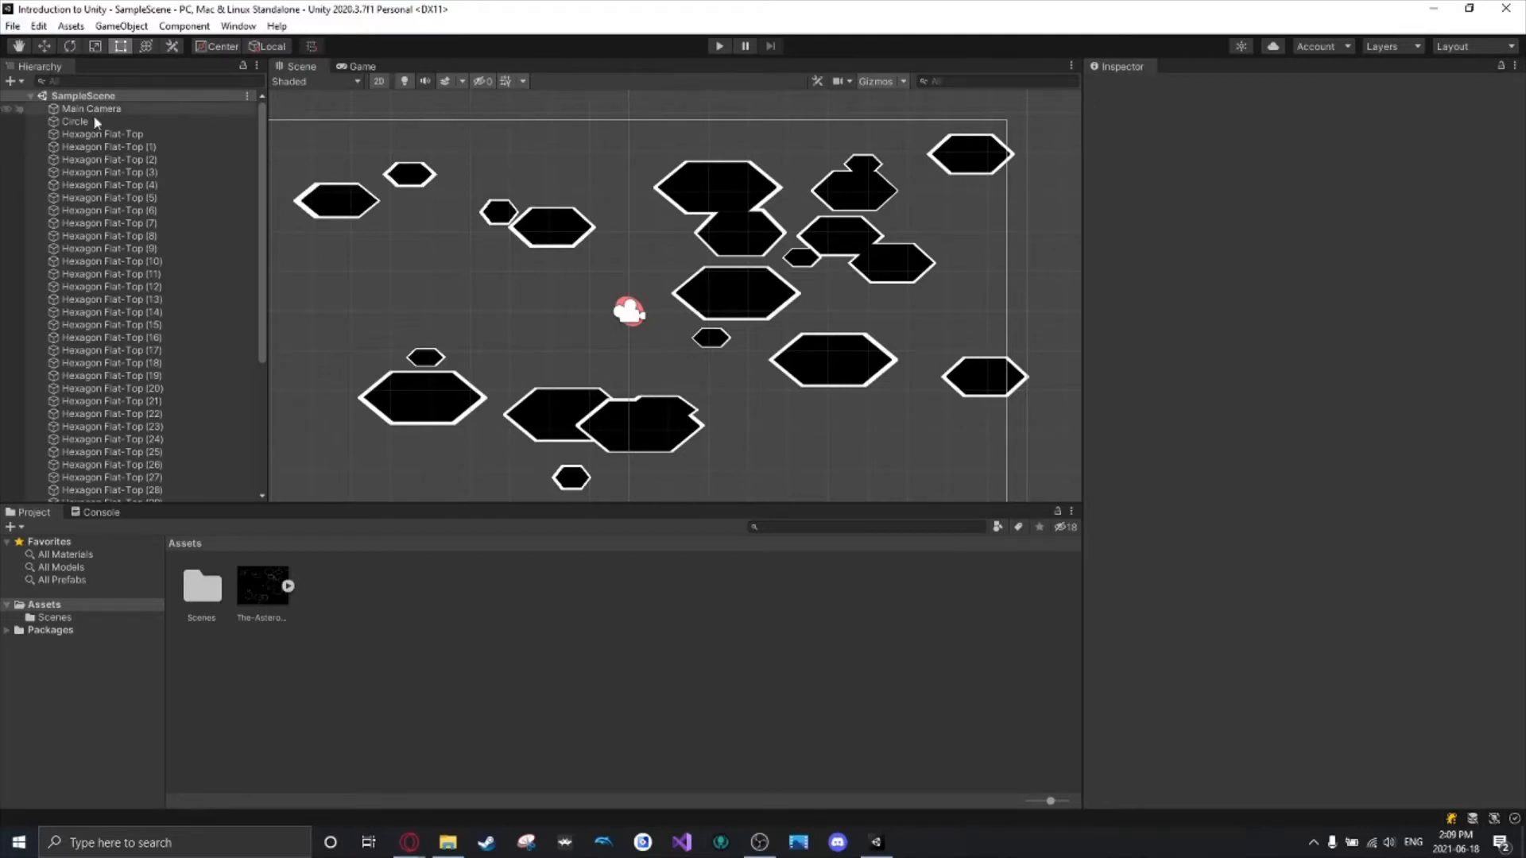
scroll(182, 308, down, 5)
scroll(866, 215, down, 1)
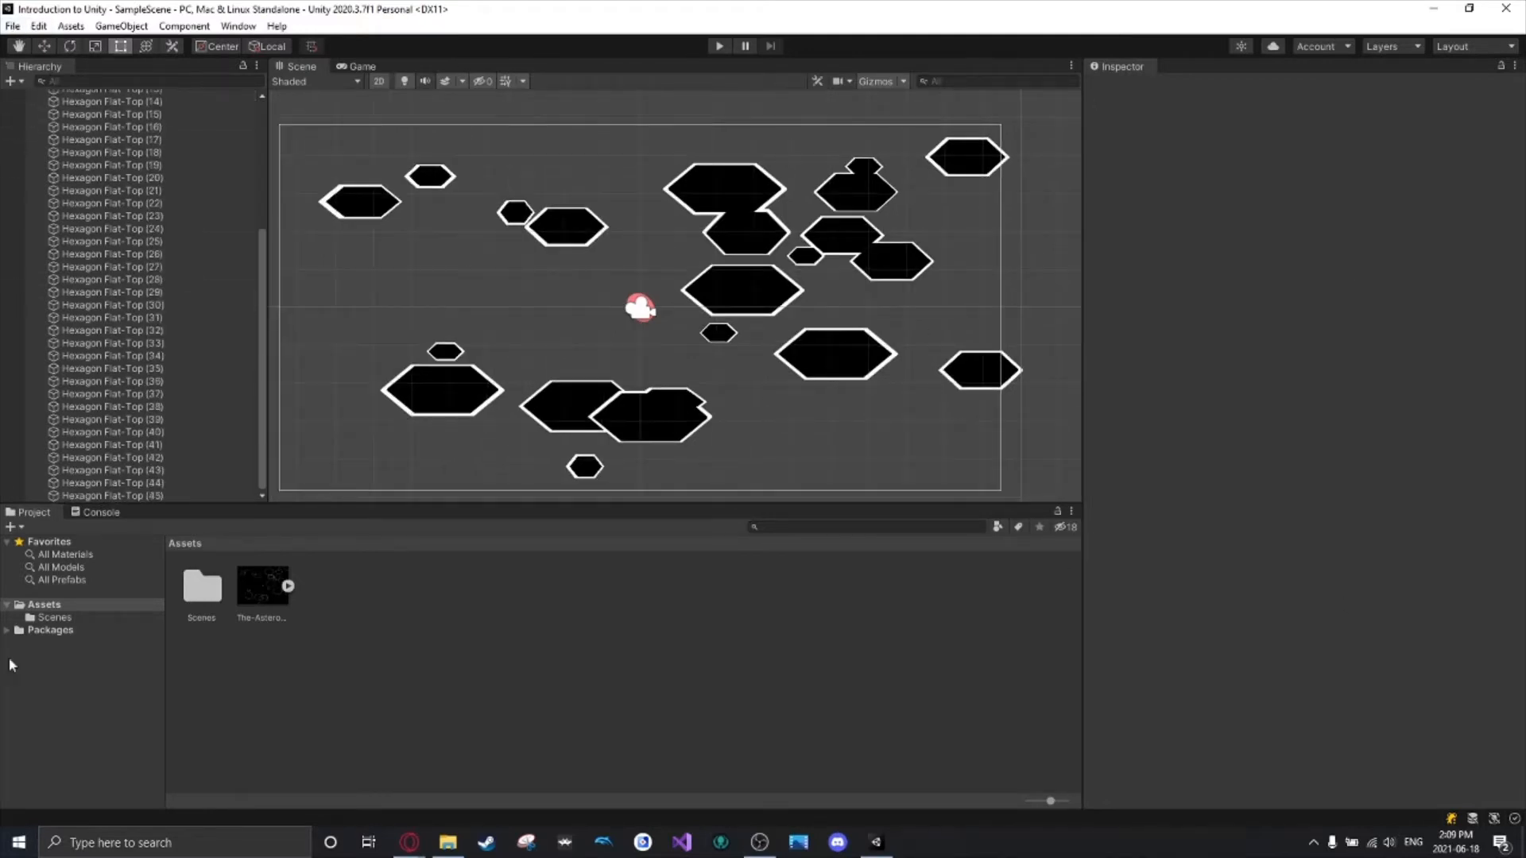
Create a new scene named BoardGame in the project's Scenes folder.
click(57, 618)
right_click(286, 624)
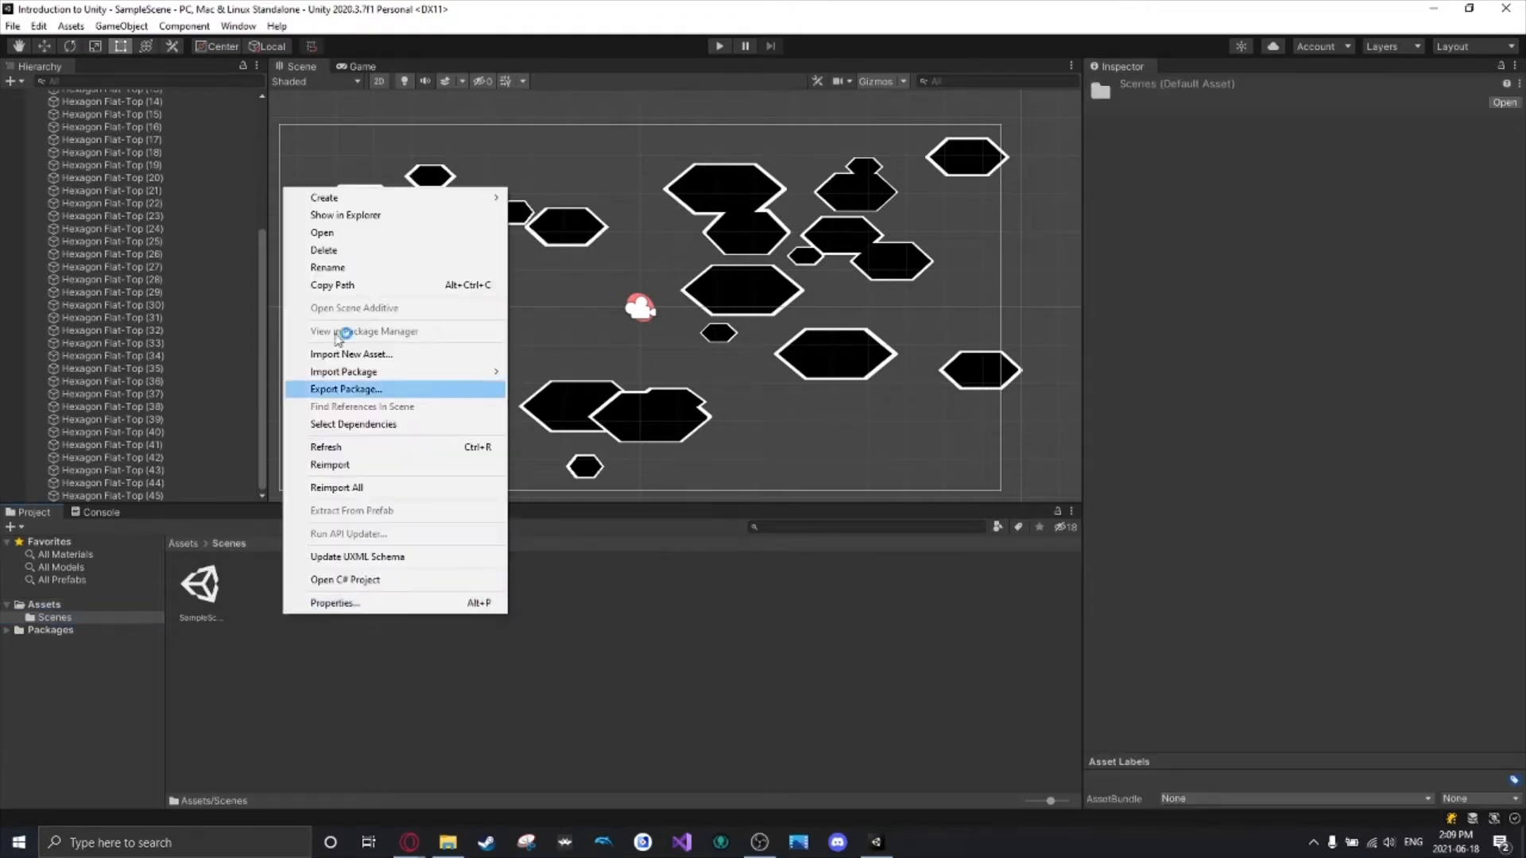
mouse_move(356, 201)
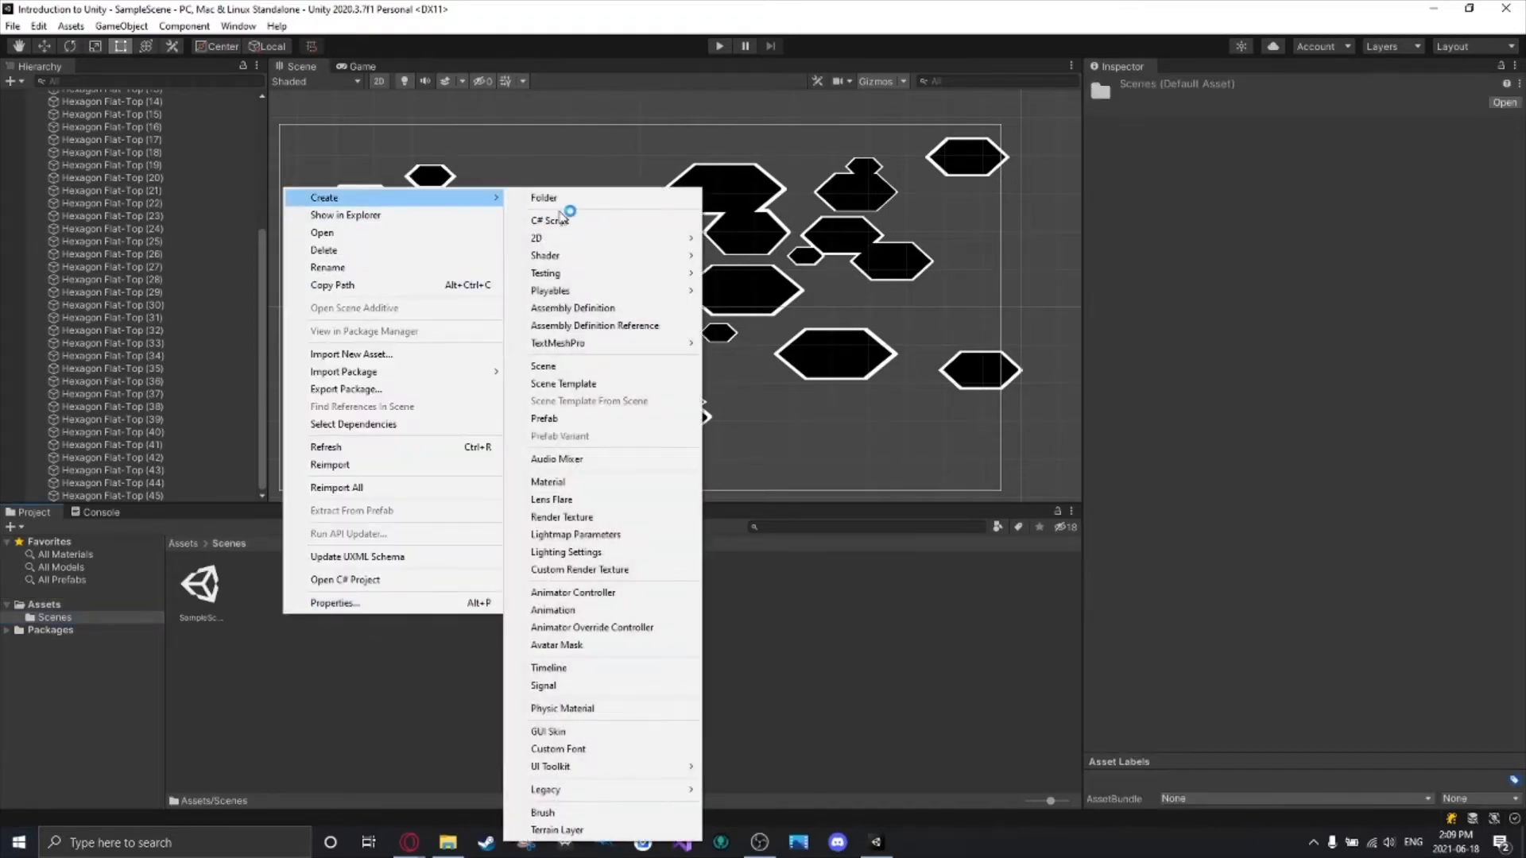
click(549, 367)
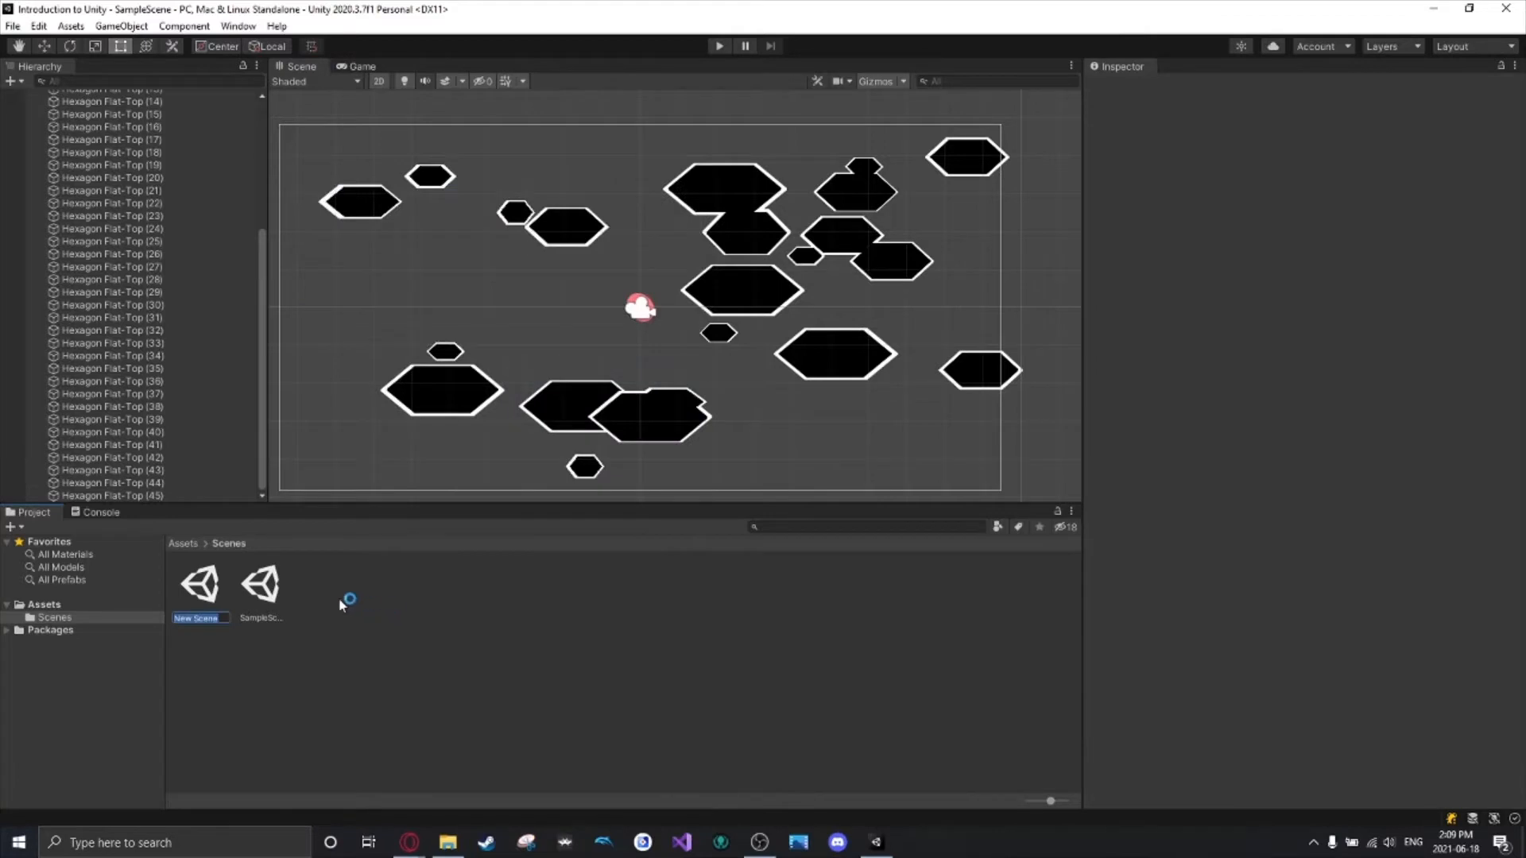
text(N)
key(Return)
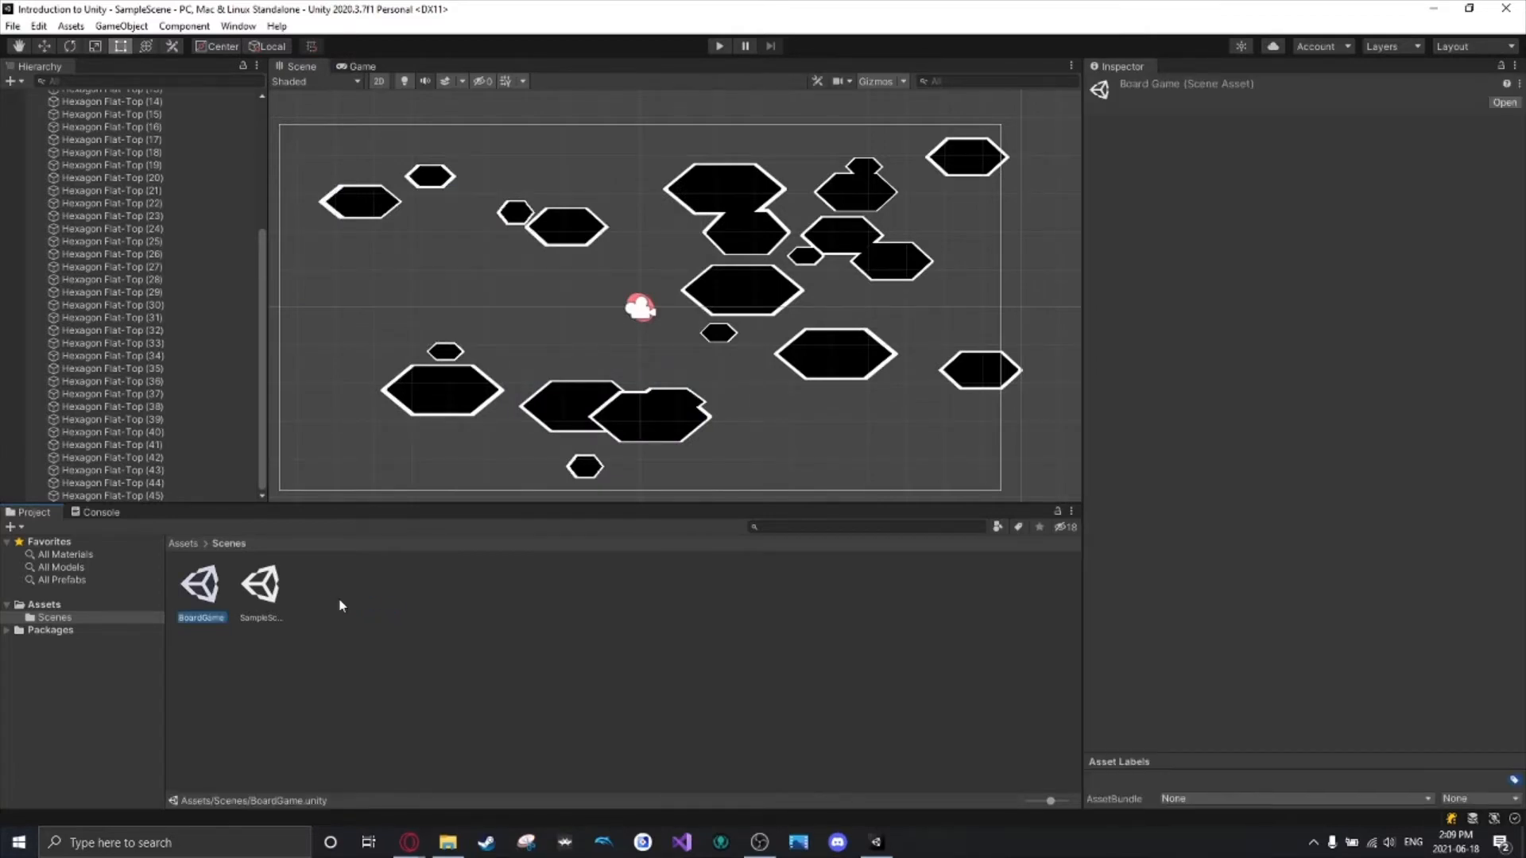
Compare SampleScene with BoardGame, leaving BoardGame open, and inspect its Main Camera.
double_click(209, 586)
middle_drag(576, 292, 684, 326)
click(270, 597)
double_click(270, 598)
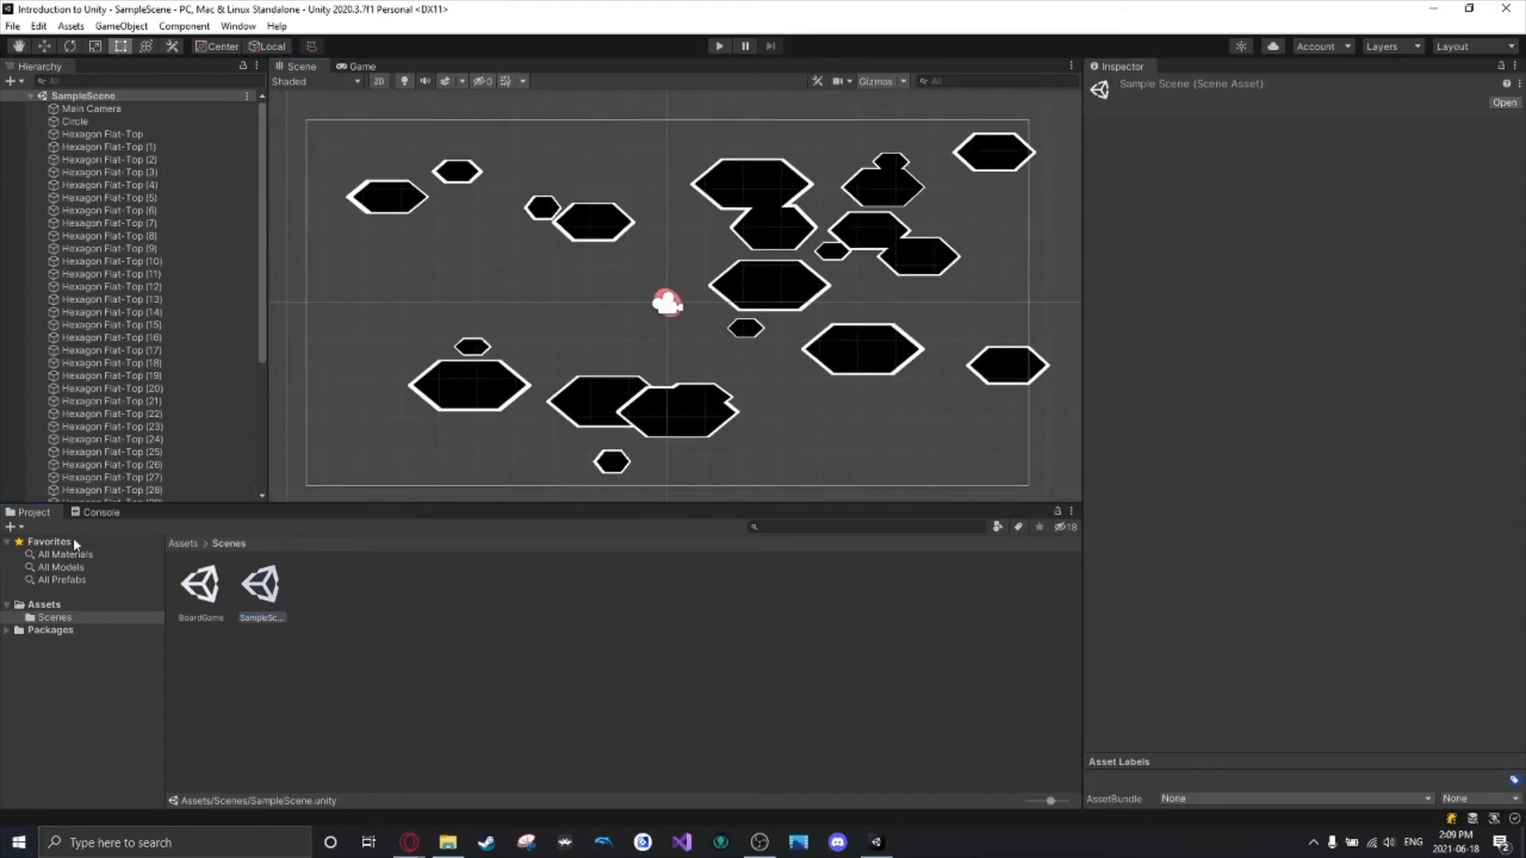
double_click(208, 589)
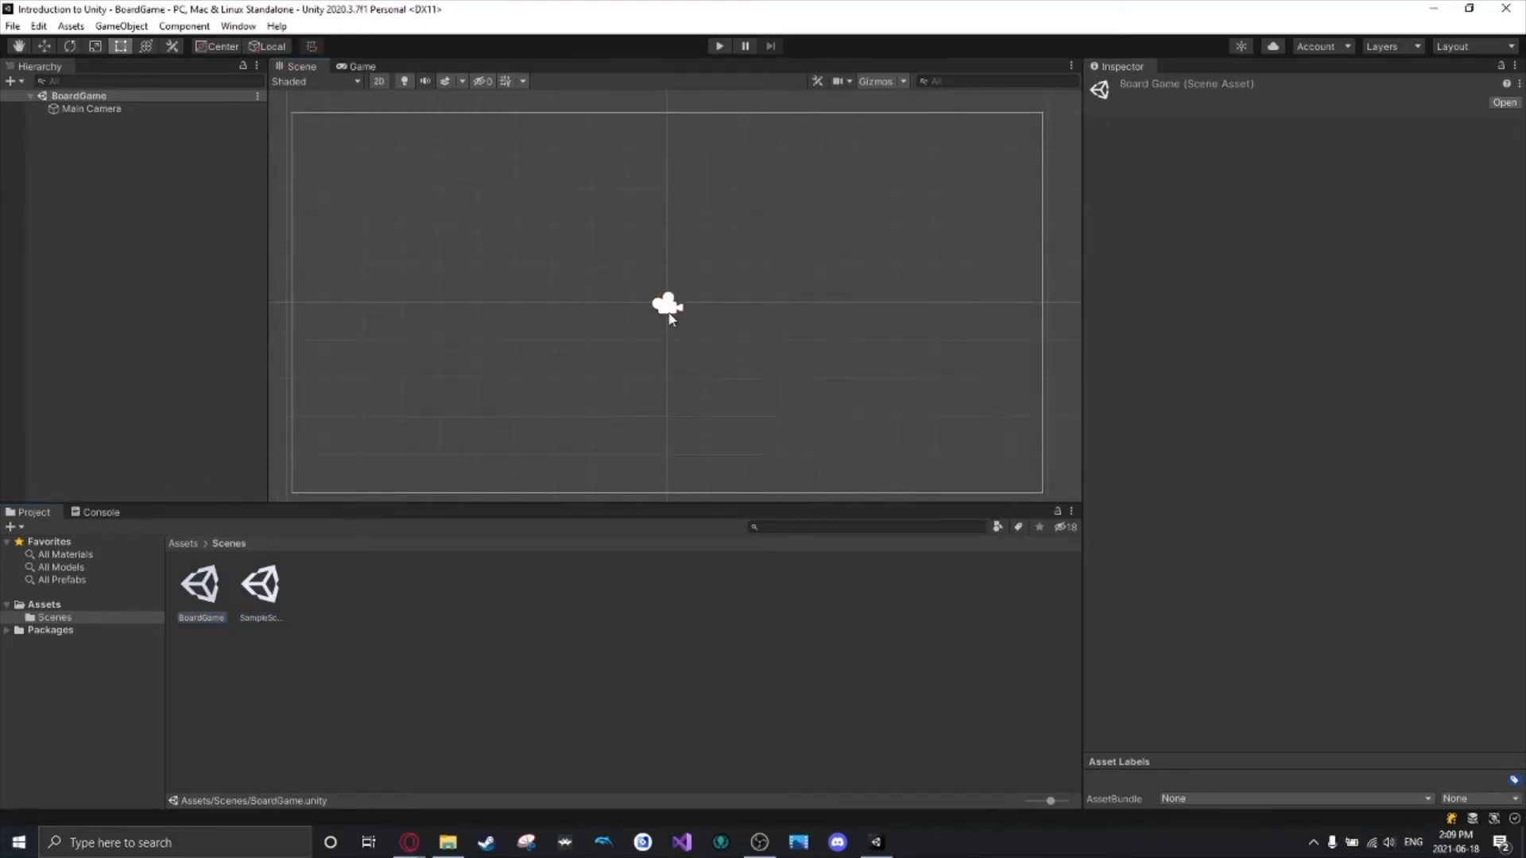
click(670, 316)
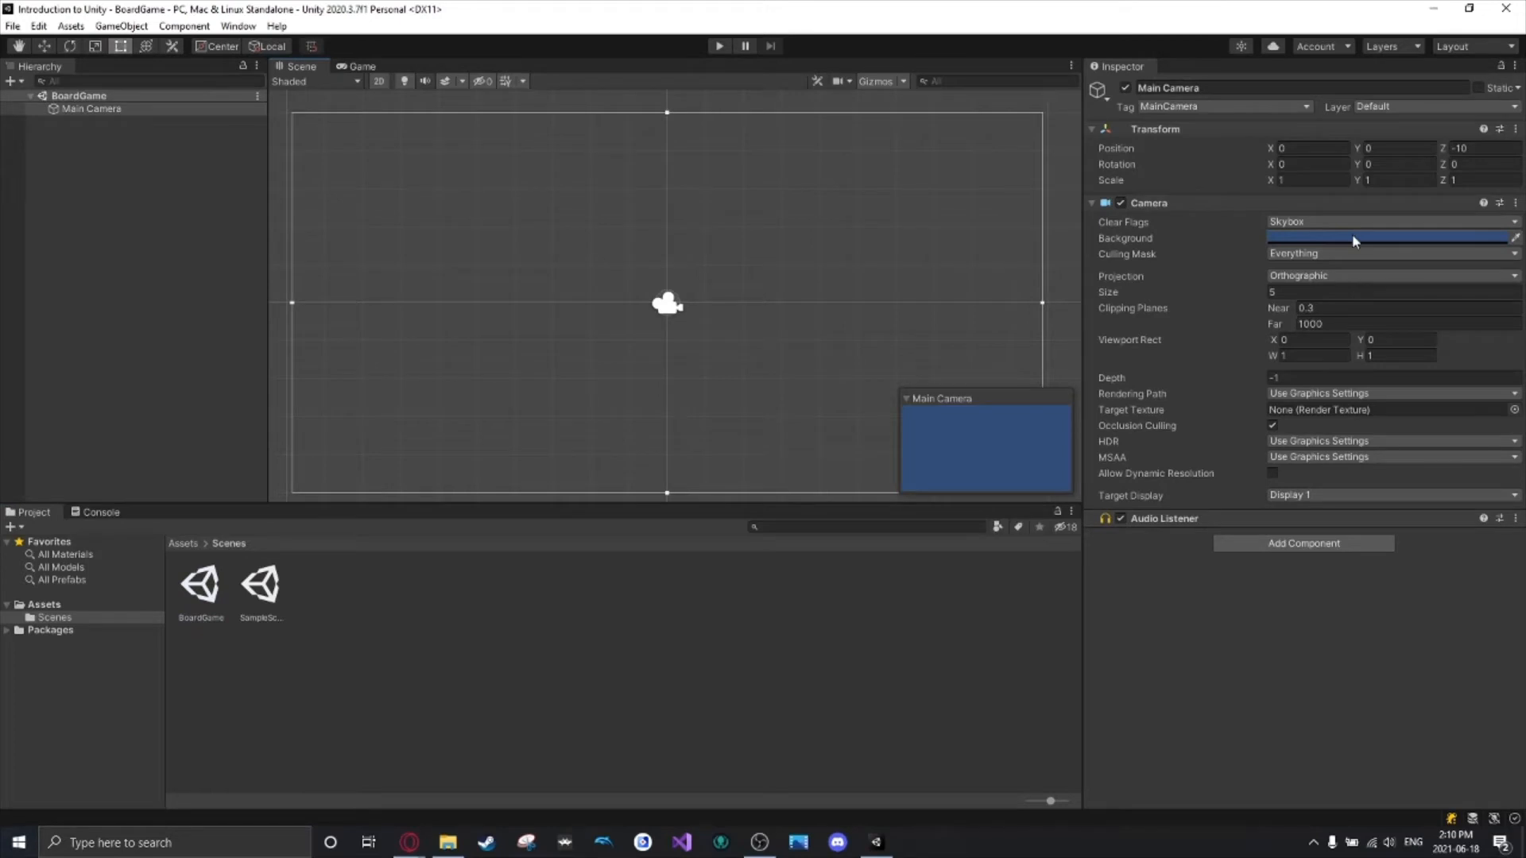
click(156, 145)
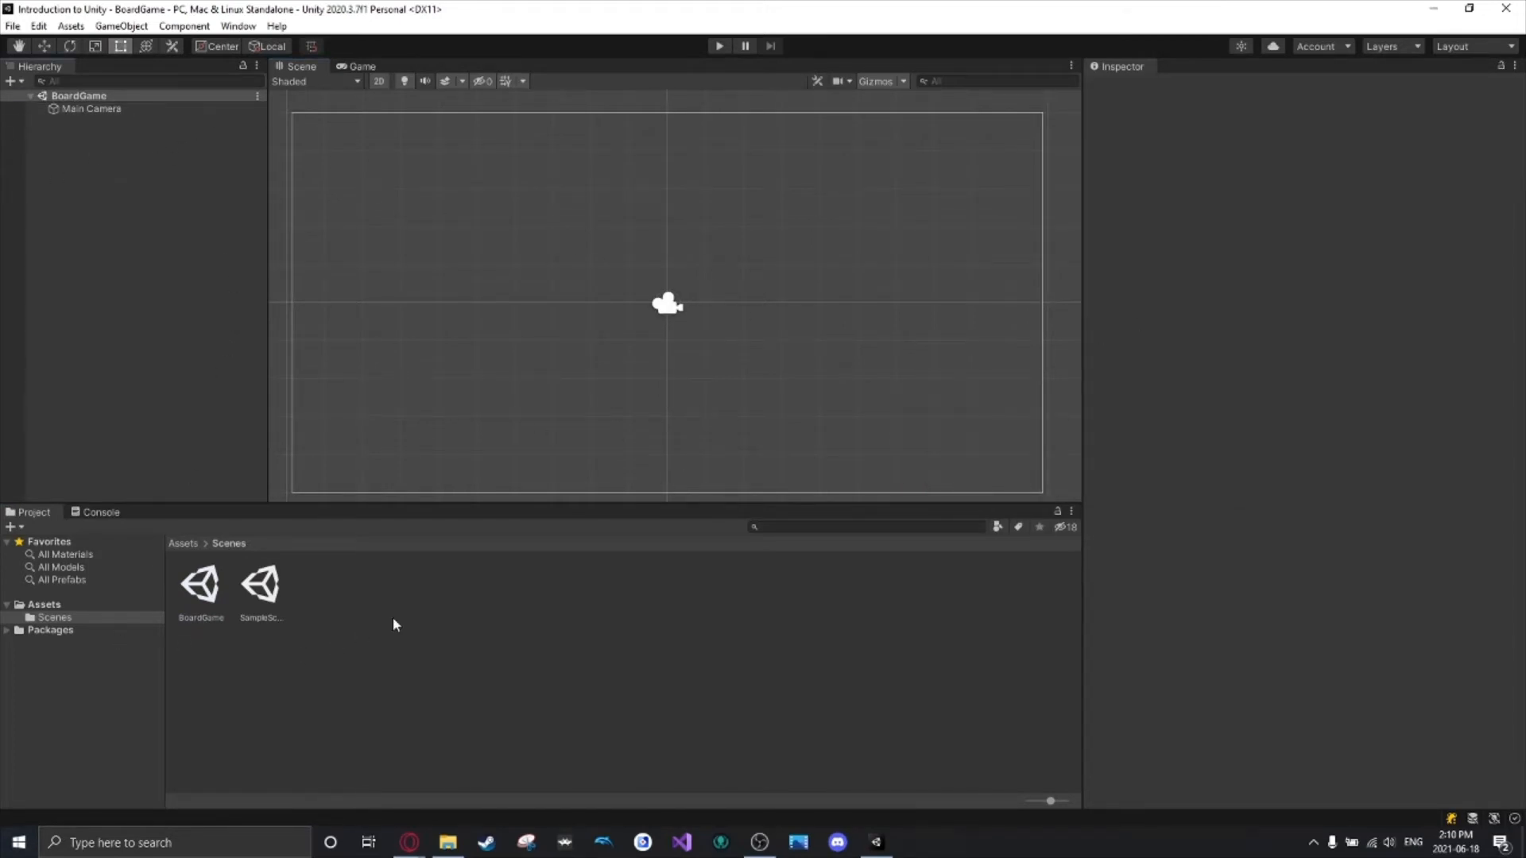
Import all sprites from the custom package GDWTutorial2Assets.unitypackage into the Assets folder.
click(64, 607)
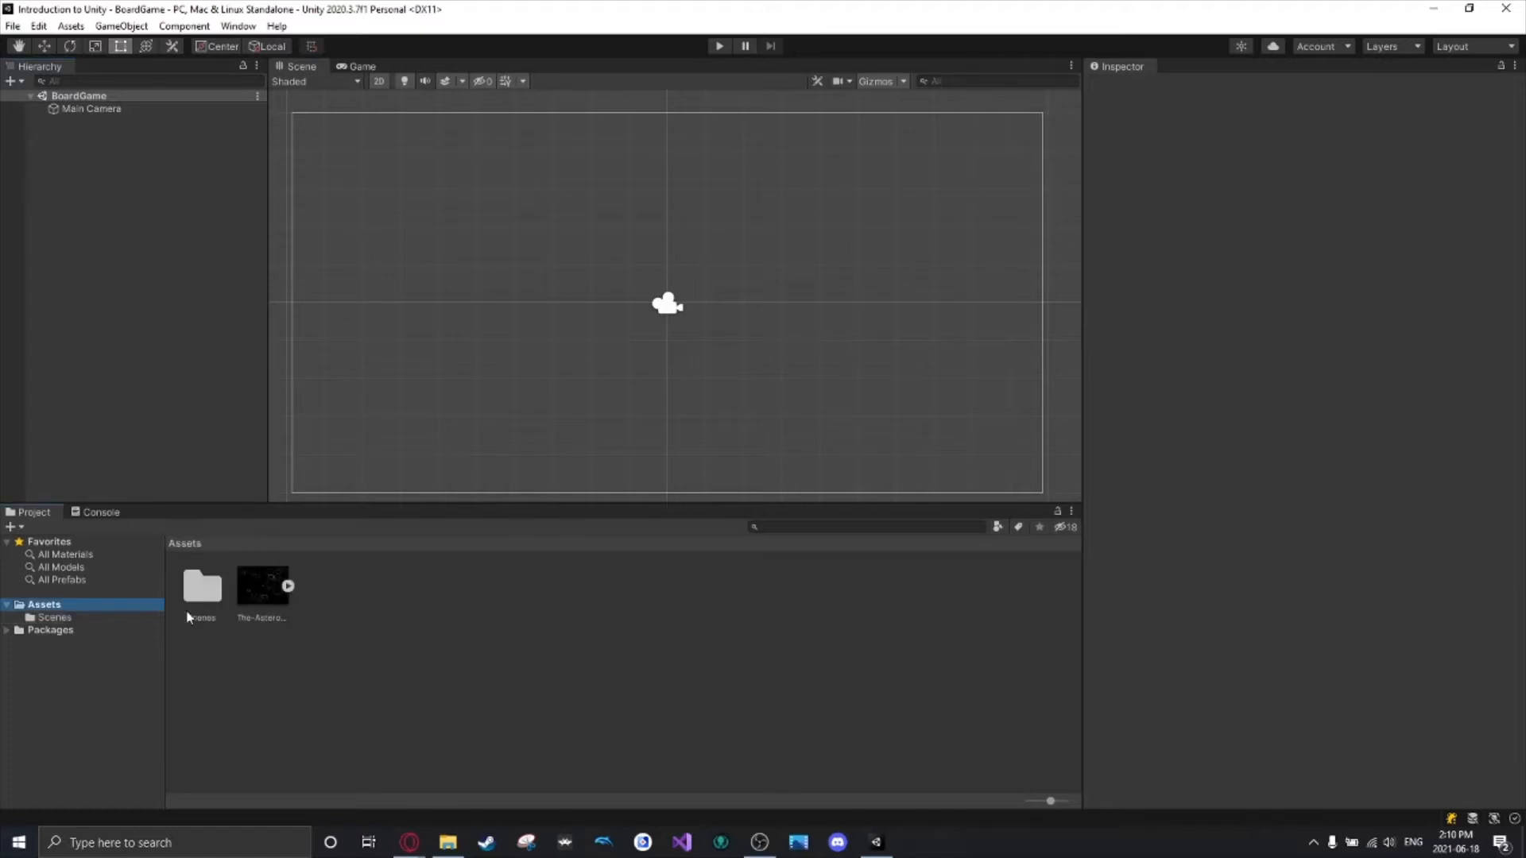
right_click(358, 613)
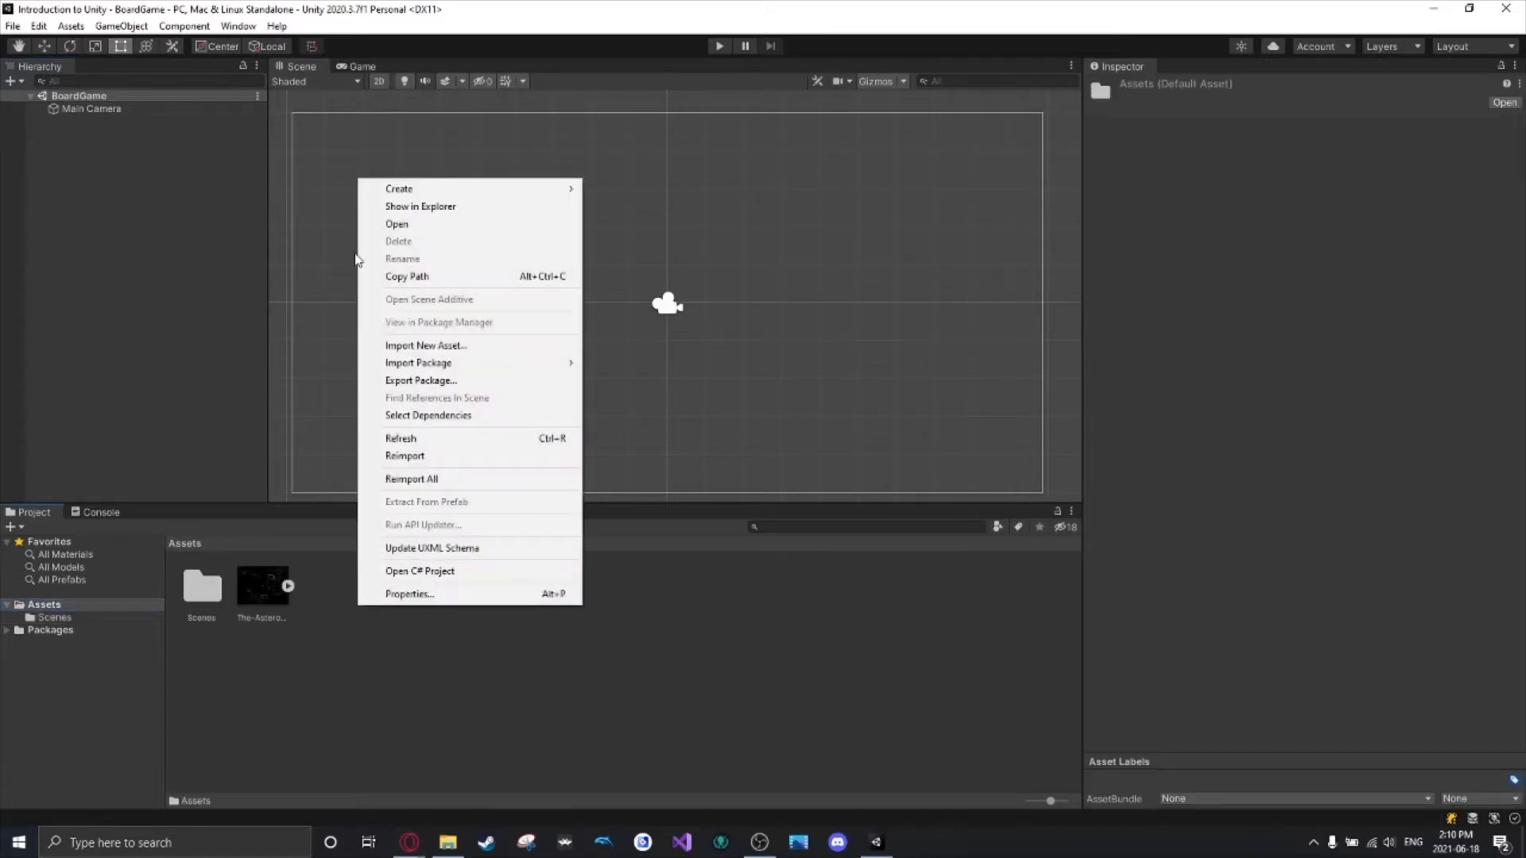
mouse_move(436, 366)
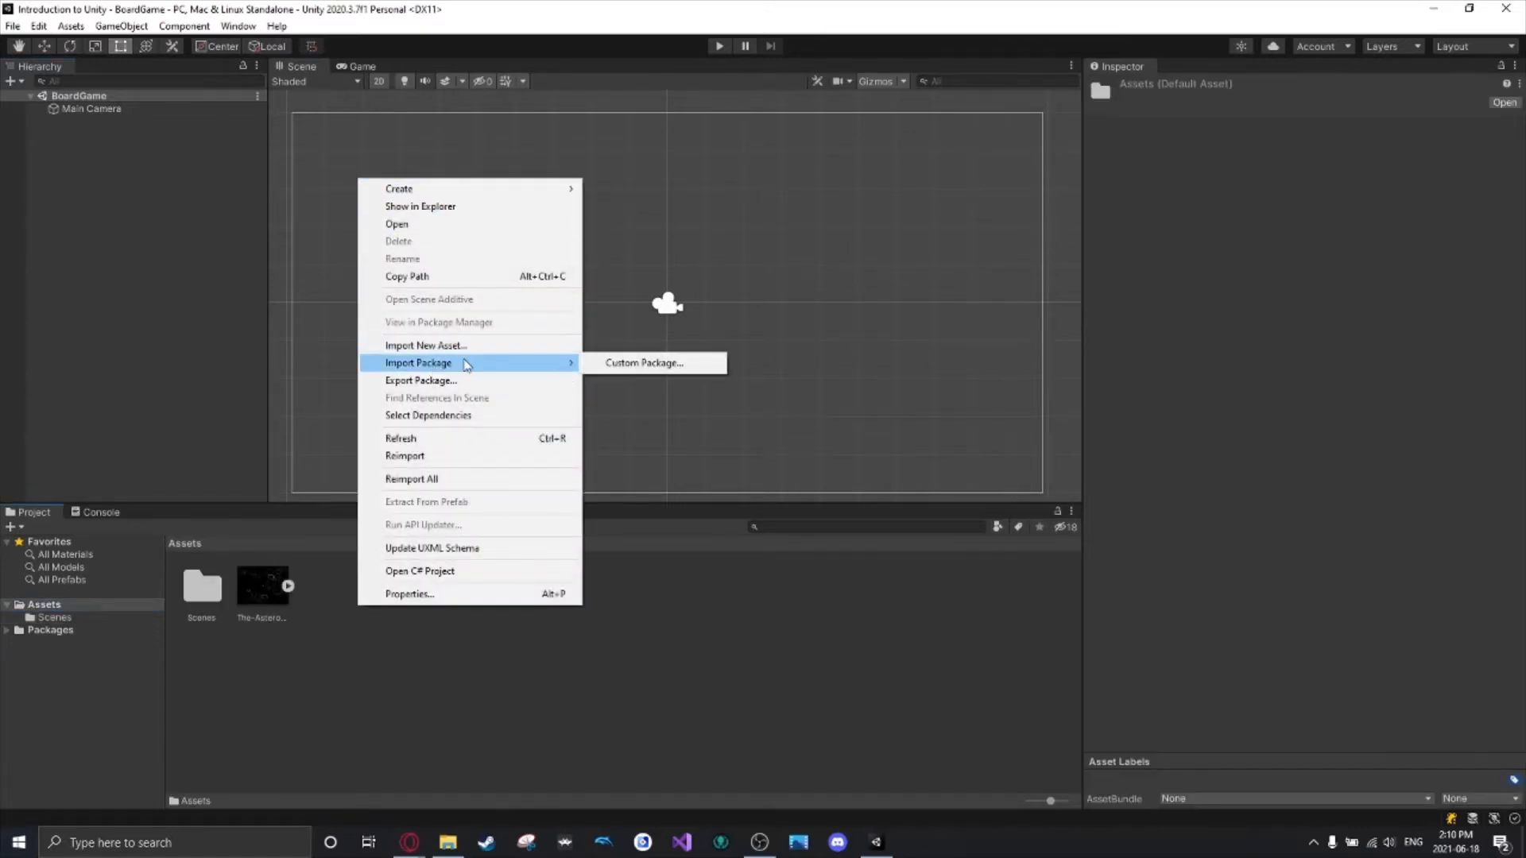
click(621, 366)
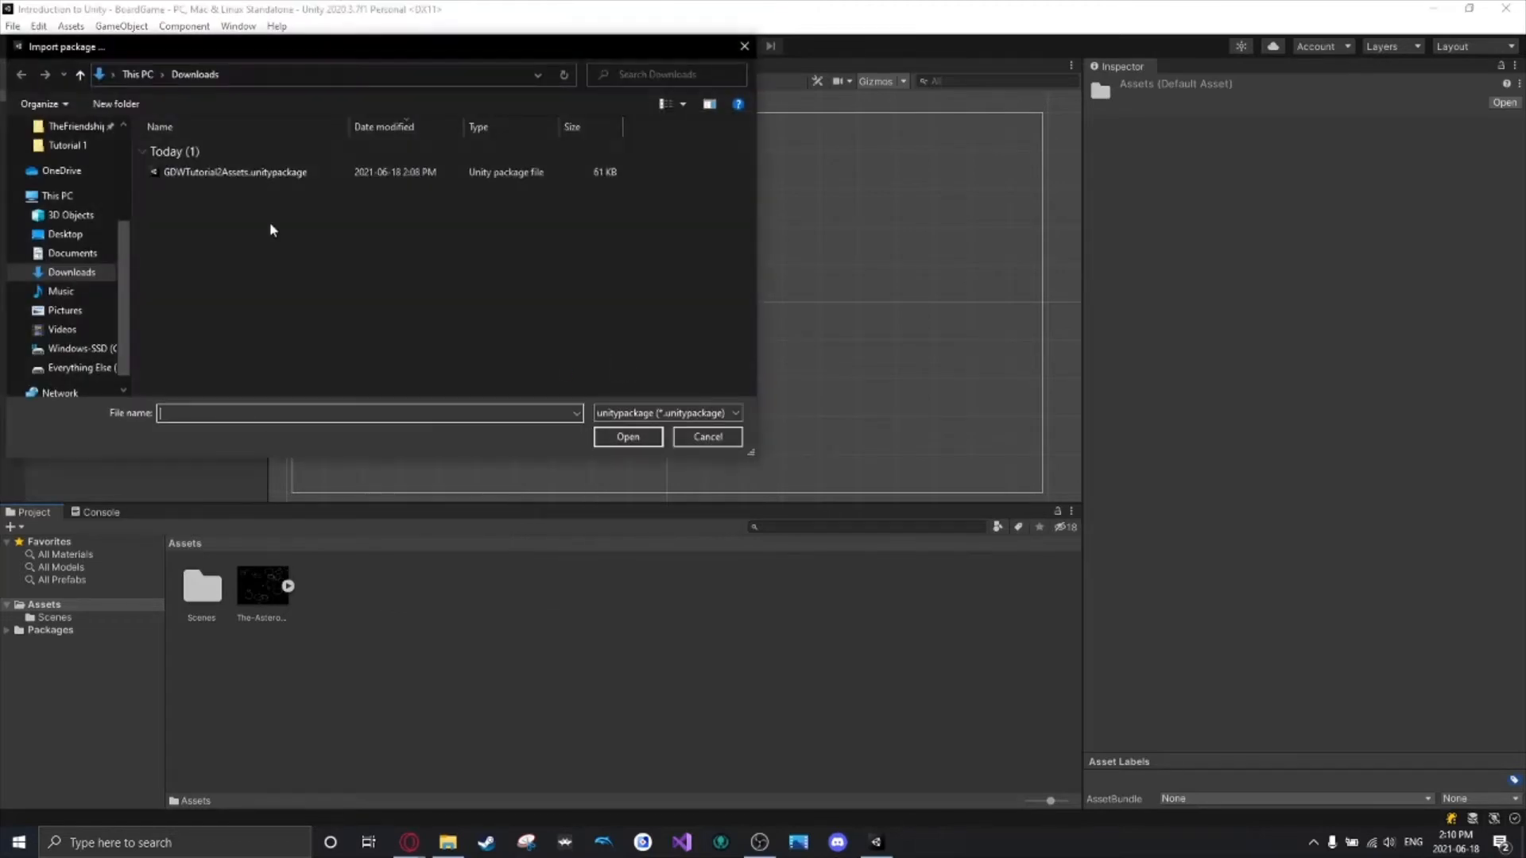
double_click(252, 174)
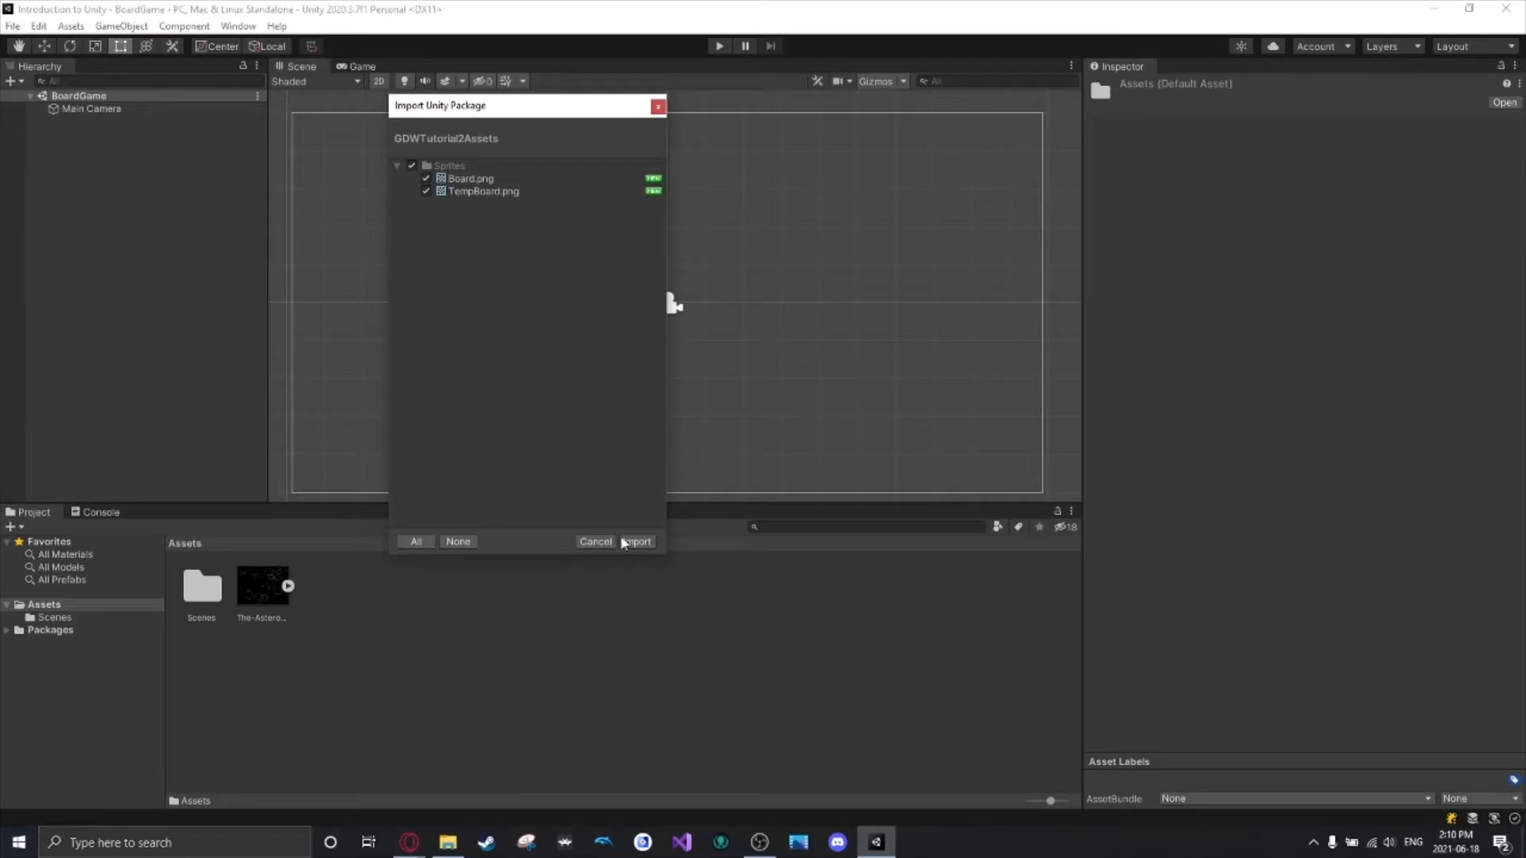
click(637, 542)
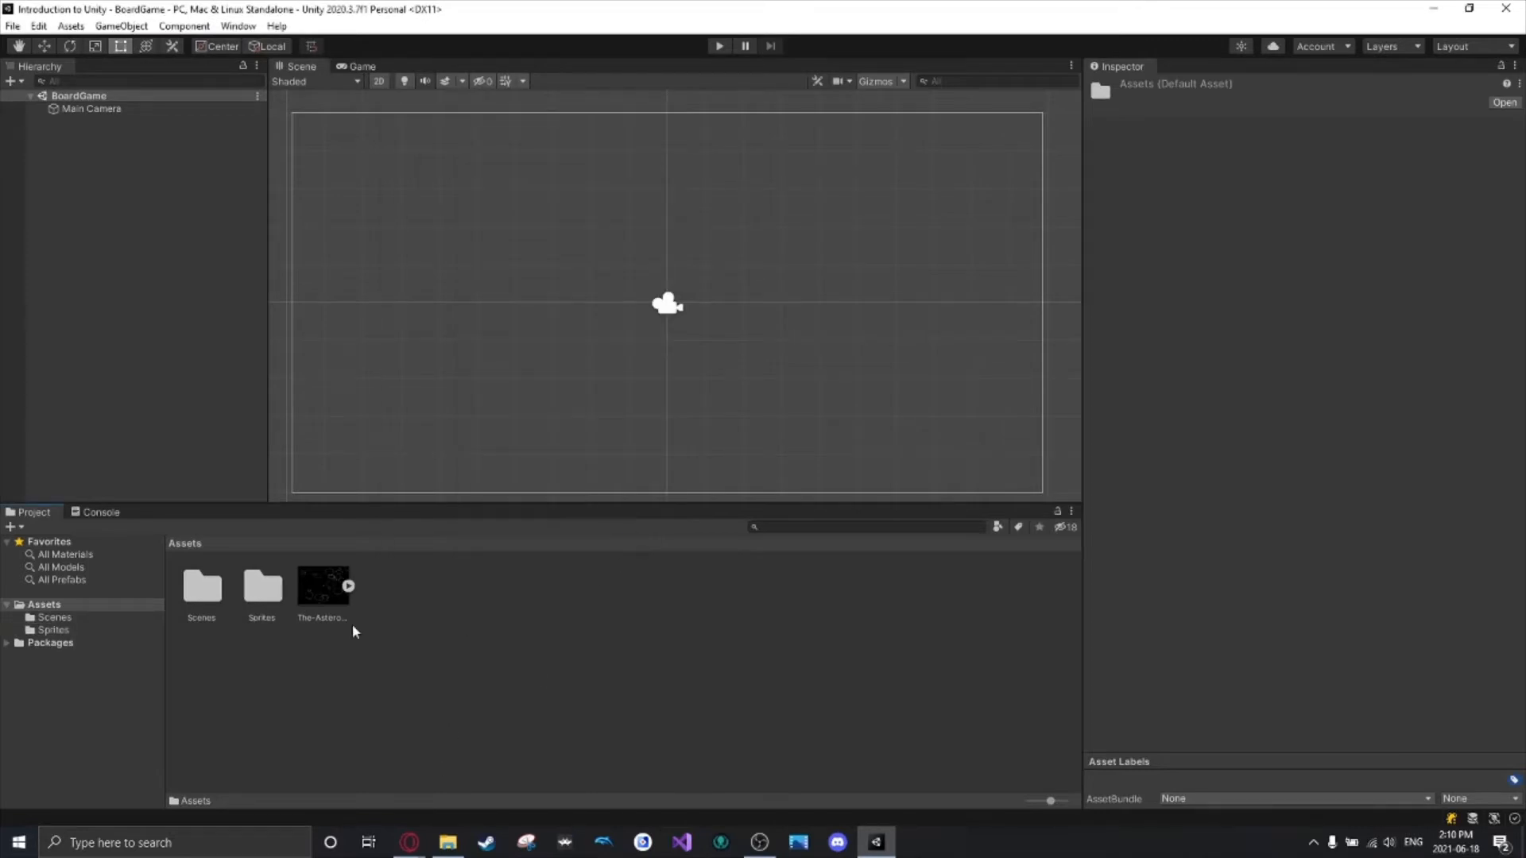
Open the imported Sprites folder and examine the preview of the Board image.
double_click(270, 588)
click(200, 597)
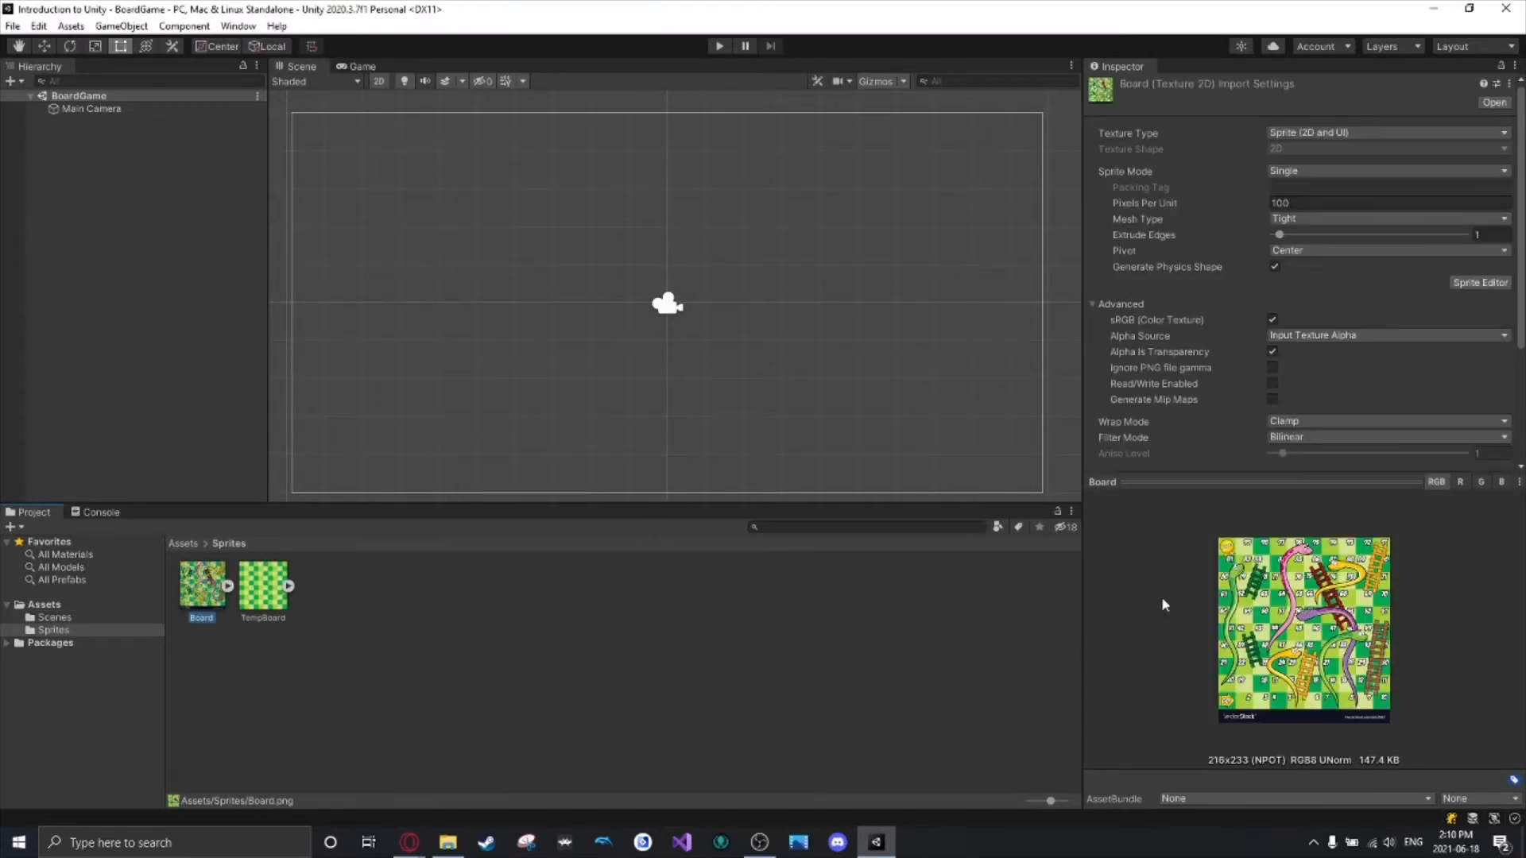
drag(1243, 479, 1224, 412)
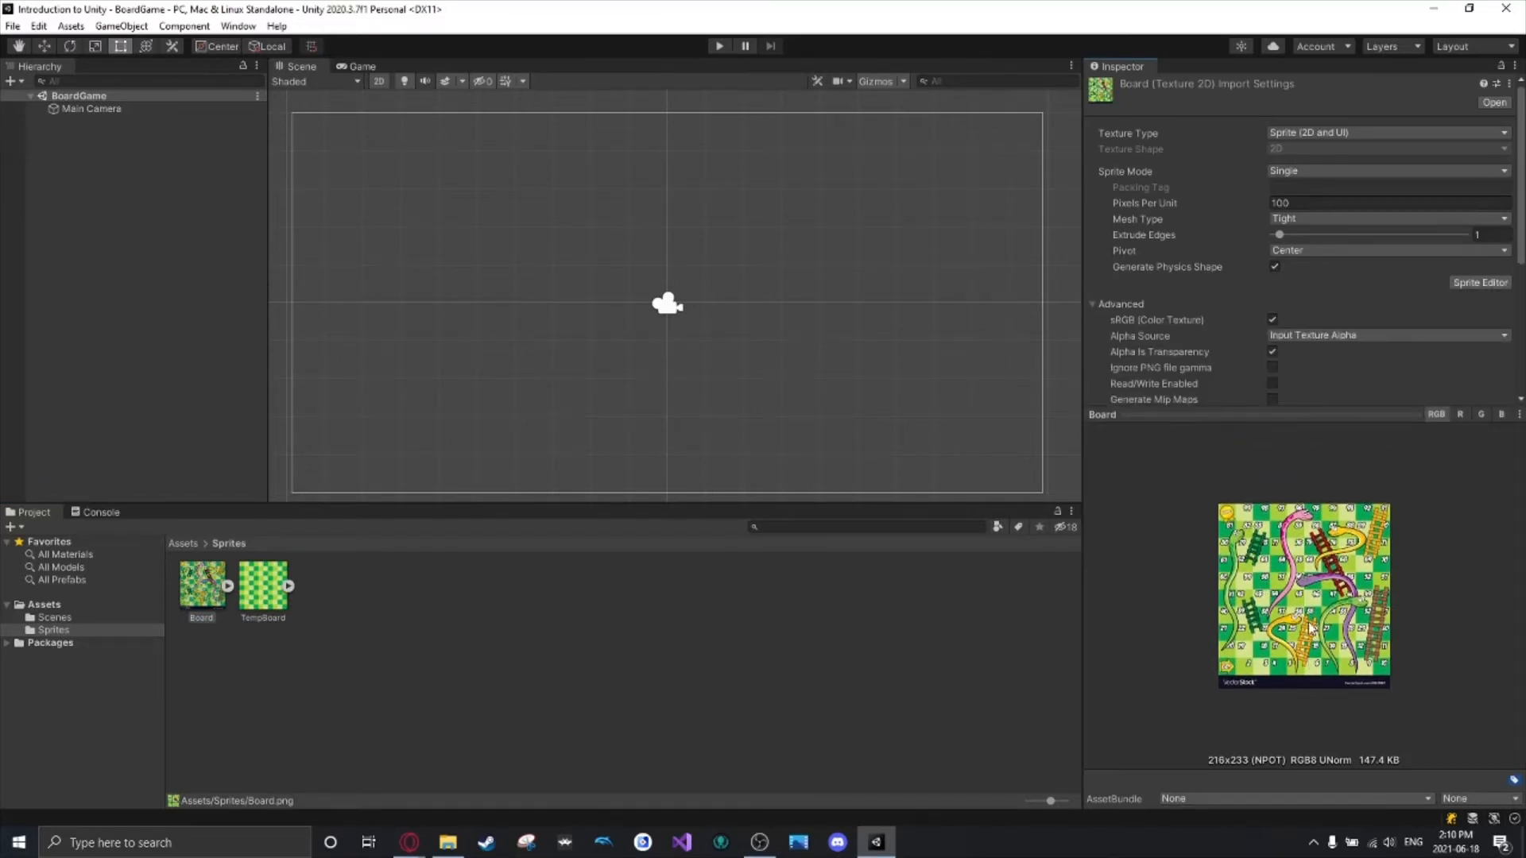
drag(1386, 413, 1386, 471)
Place the Board sprite in the scene, scaled uniformly to about 4.88 and positioned at about X 1.21, Y -0.67.
click(222, 583)
drag(222, 584, 633, 304)
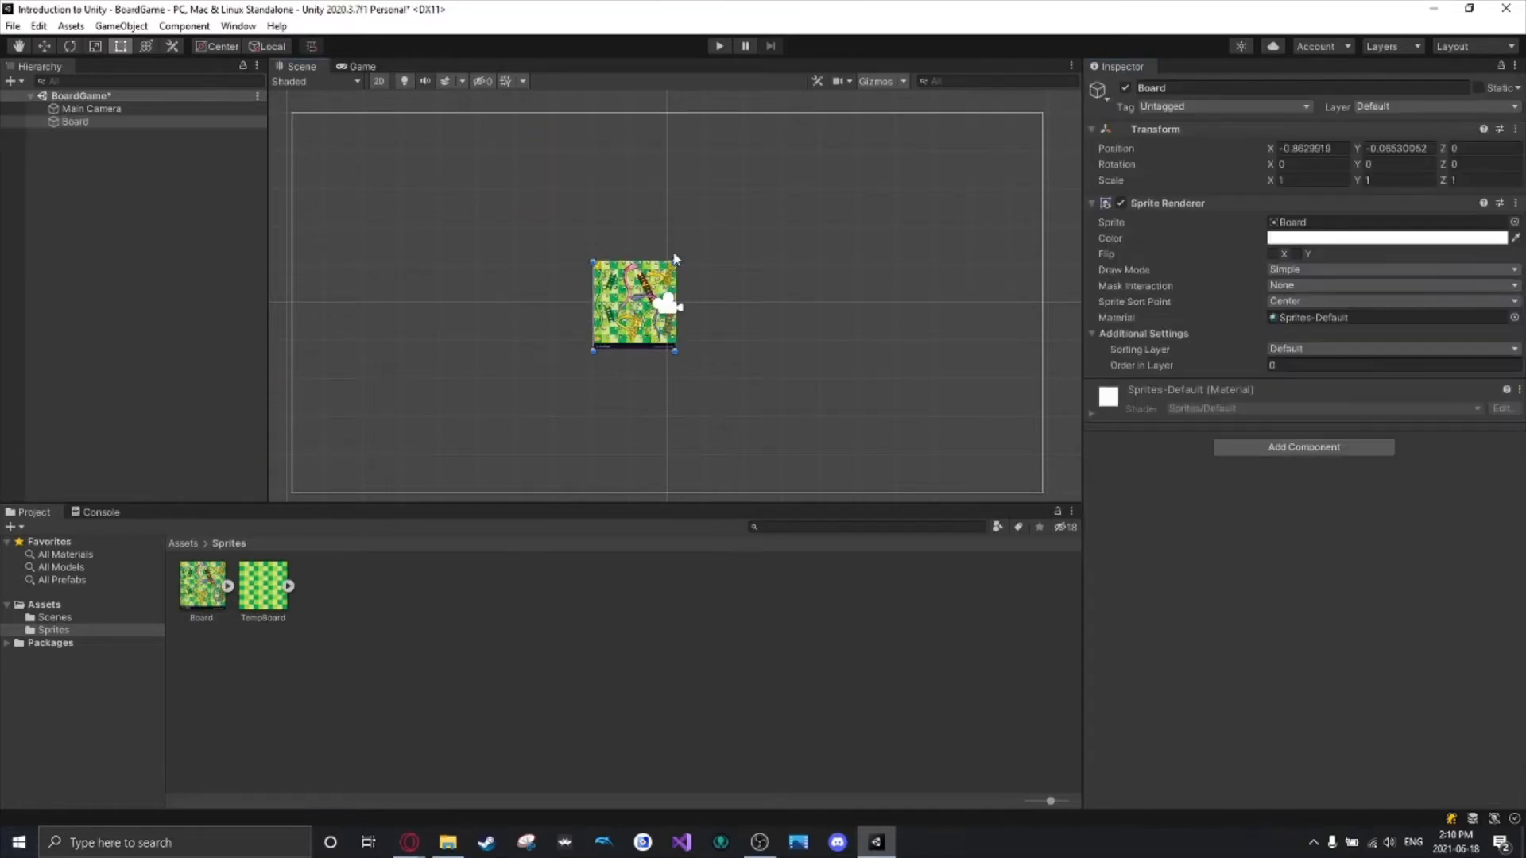
shift+drag(676, 259, 1120, 36)
drag(913, 245, 808, 439)
scroll(784, 424, down, 2)
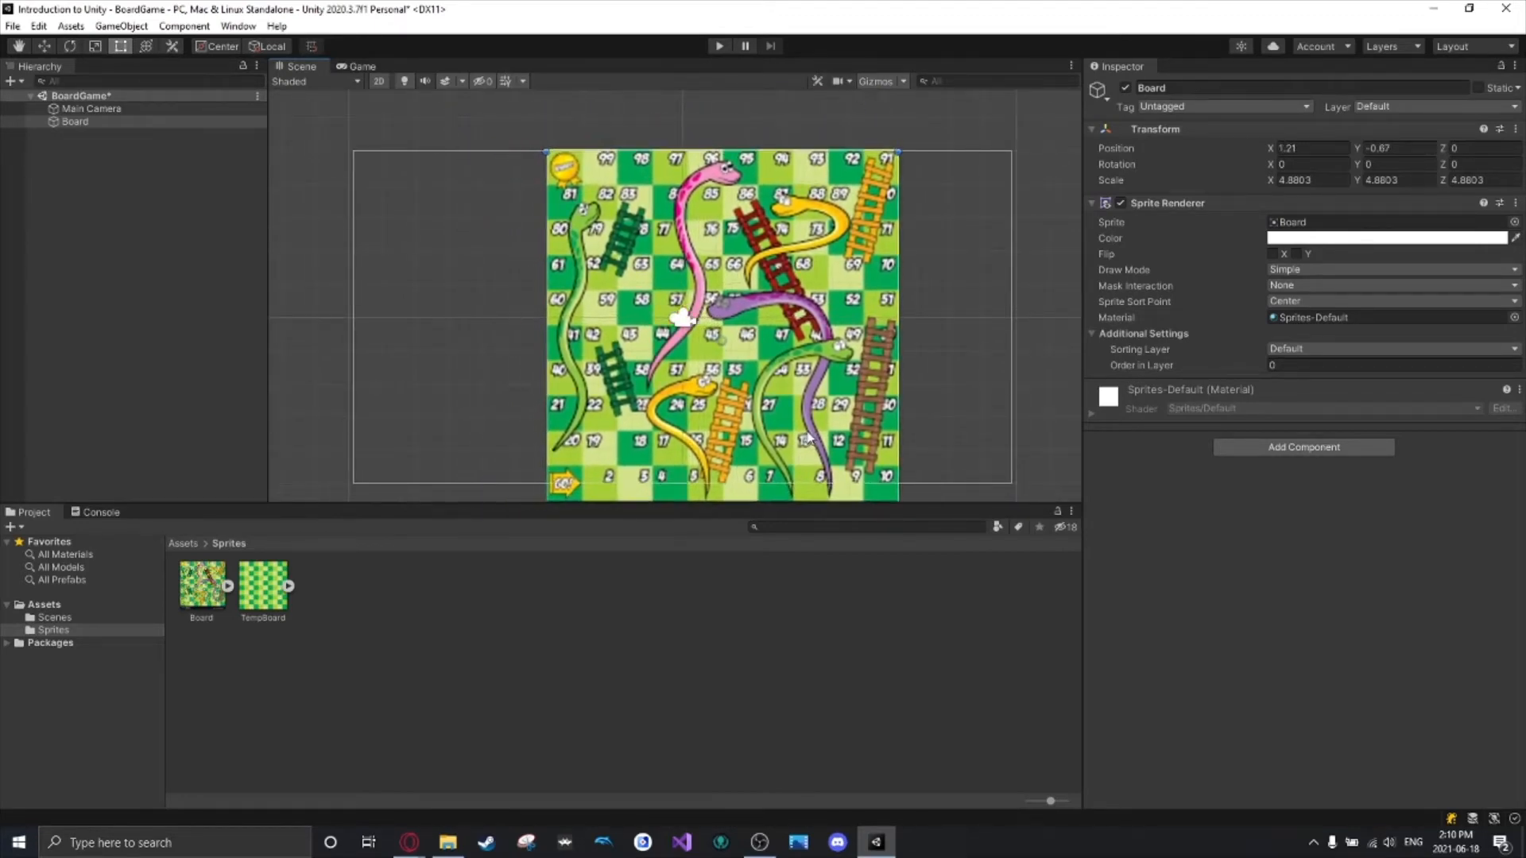
Move the Board sprite to about X 1.17, Y -0.62, lining up its upper edge with the camera frame.
scroll(554, 201, up, 5)
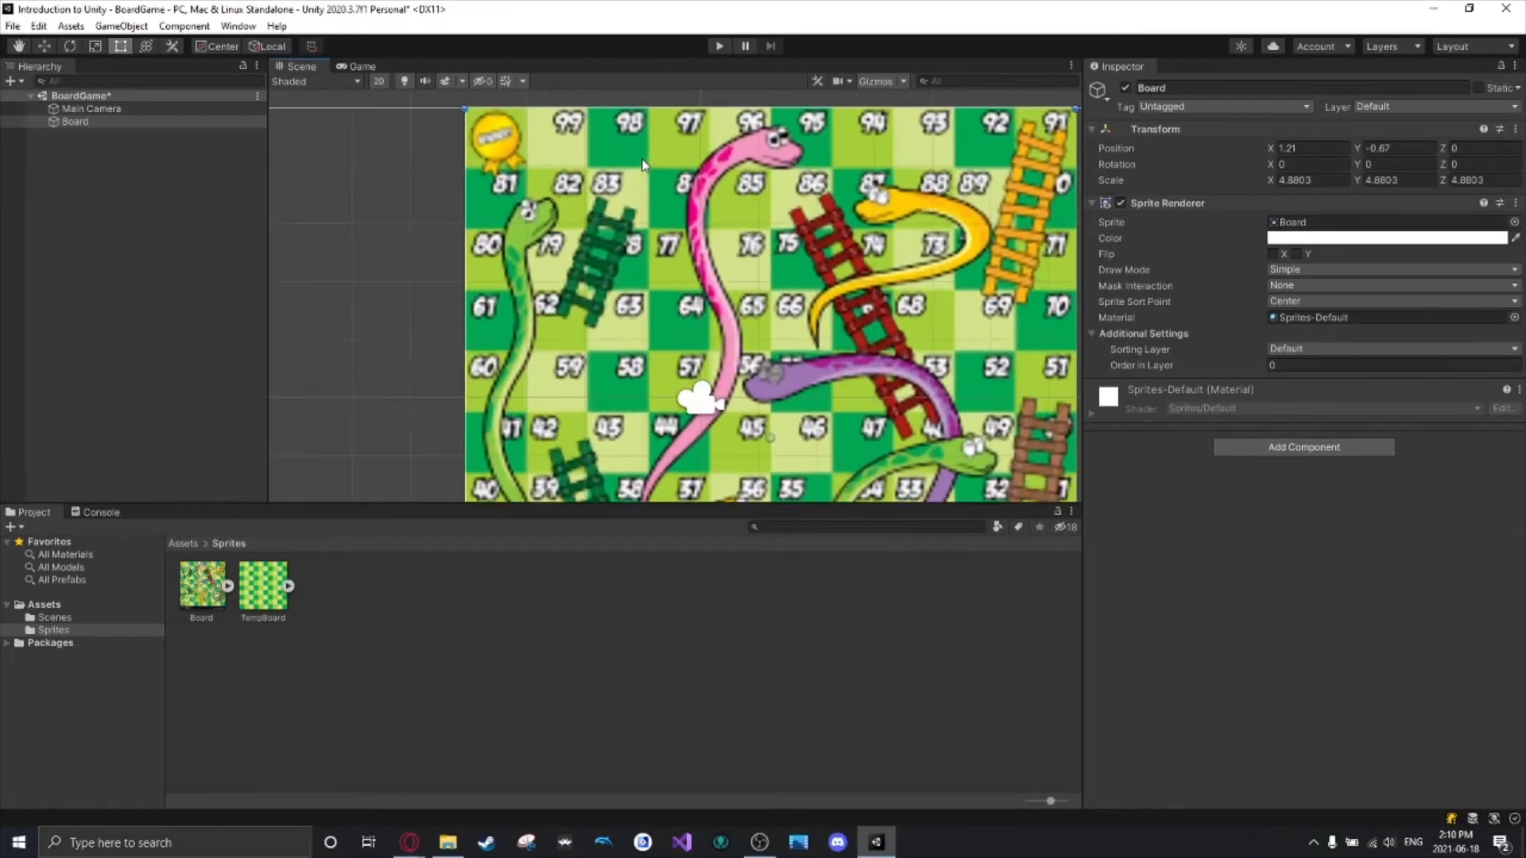
scroll(552, 197, up, 5)
drag(651, 232, 606, 197)
scroll(546, 195, down, 5)
scroll(546, 194, down, 4)
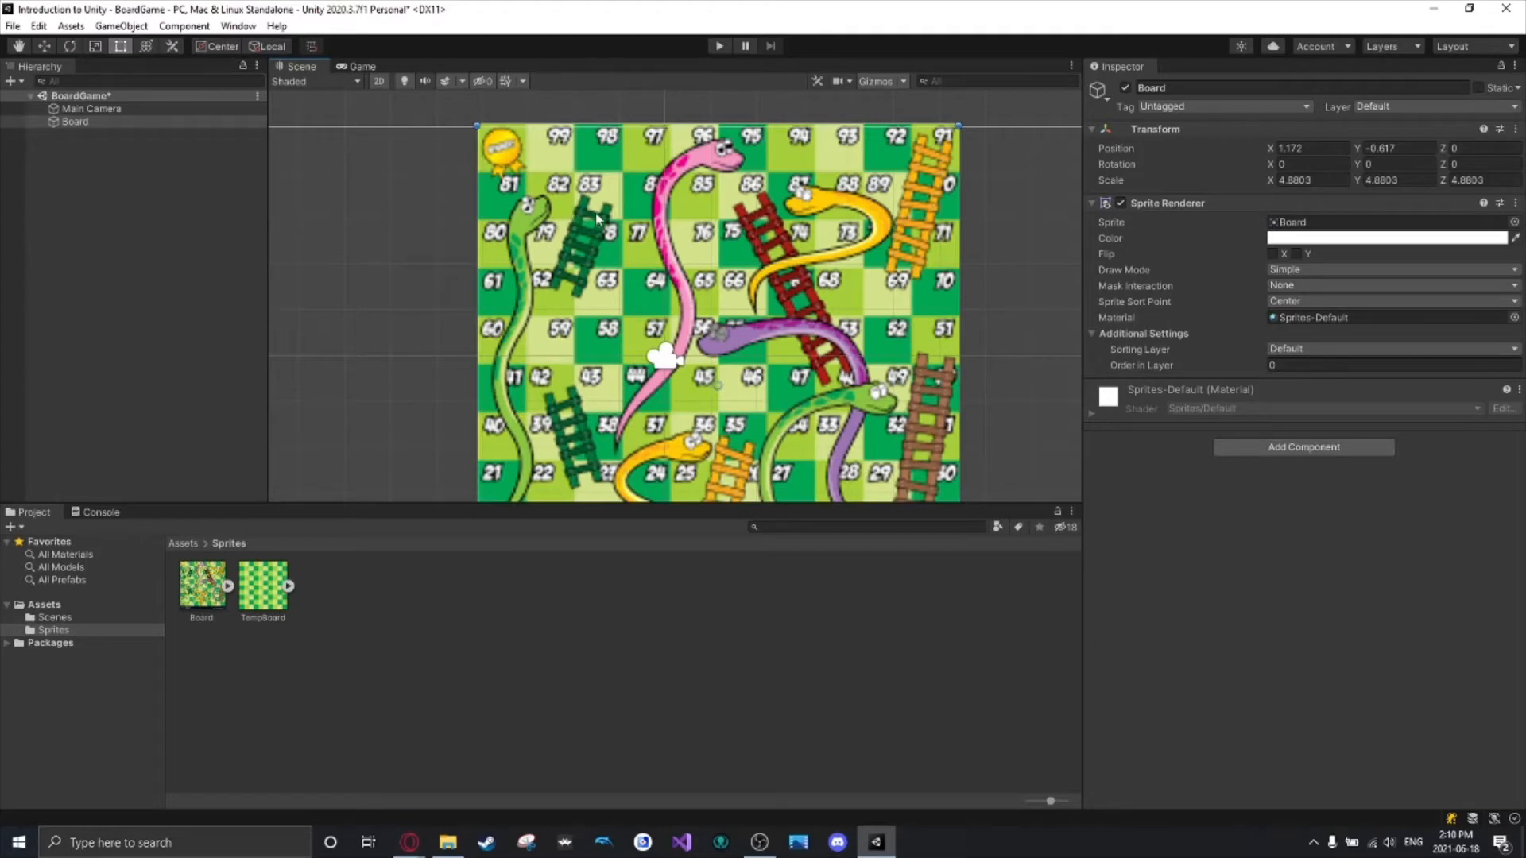
scroll(748, 300, down, 1)
scroll(959, 412, down, 5)
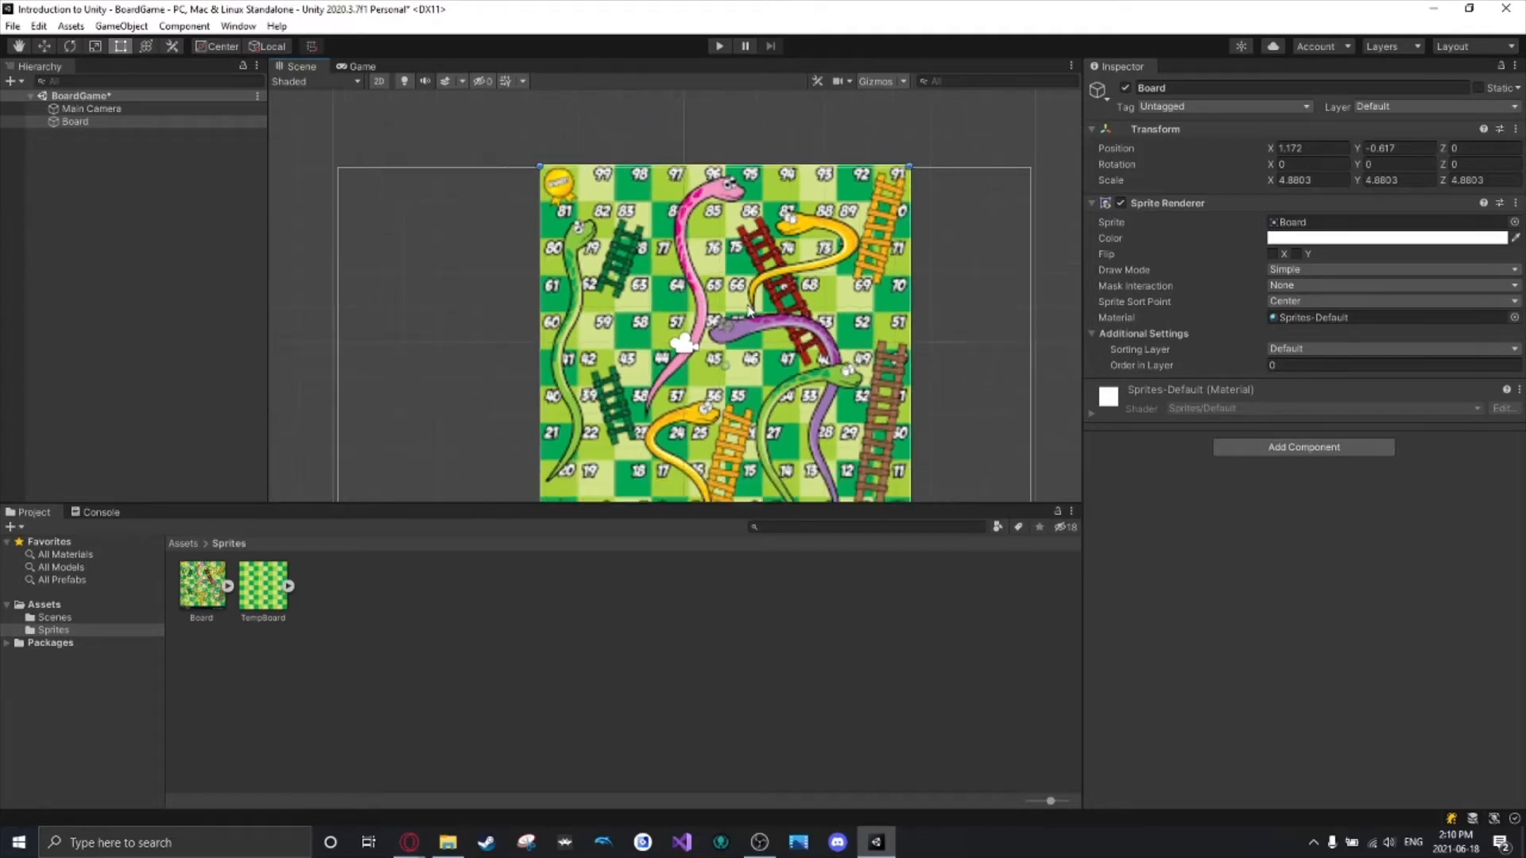
scroll(968, 385, up, 2)
scroll(955, 404, up, 1)
middle_drag(954, 402, 928, 369)
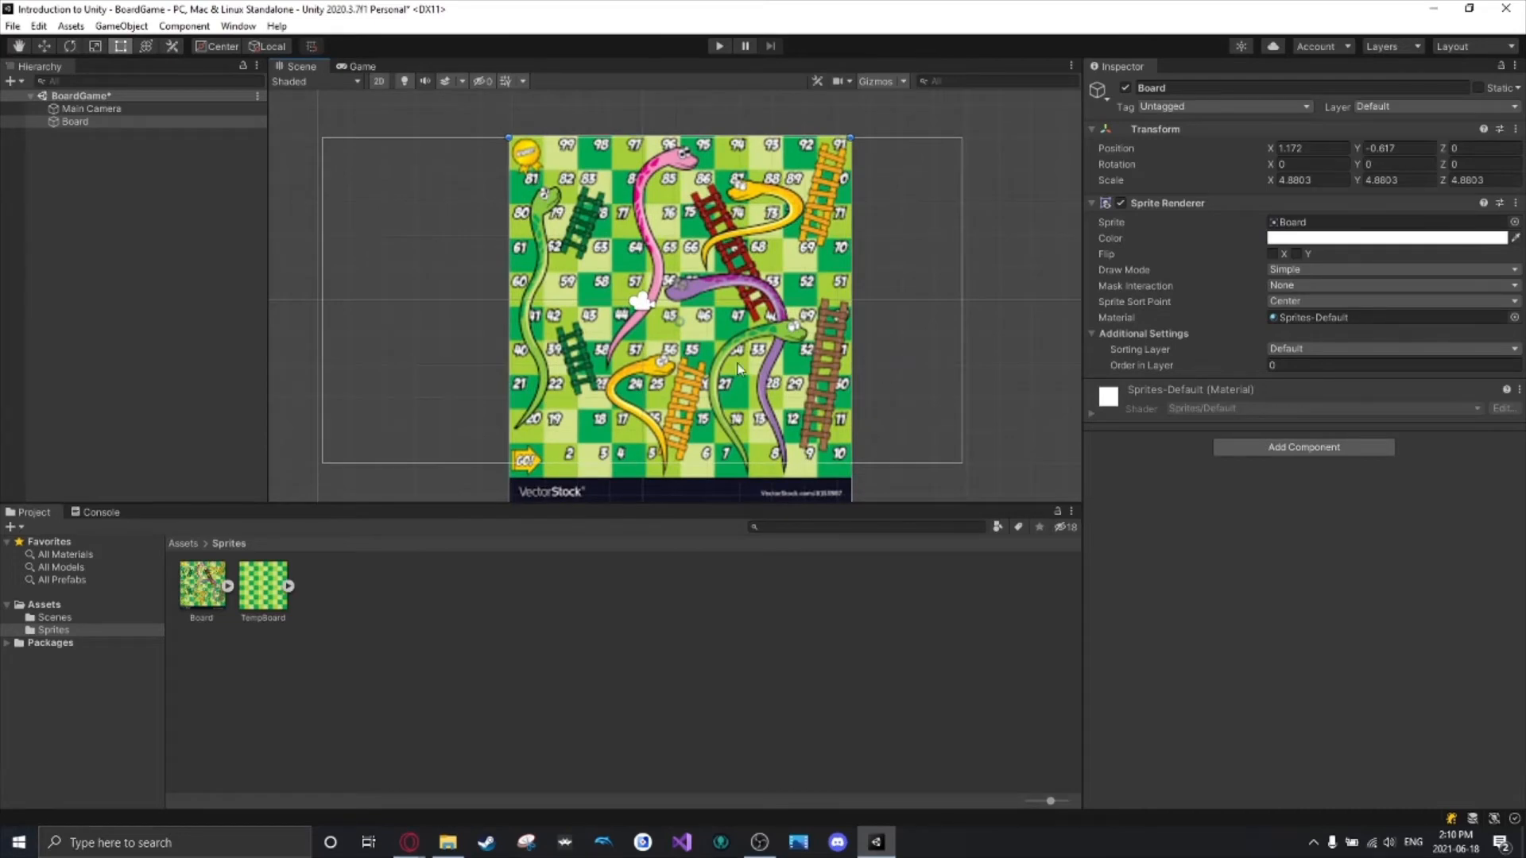
Nudge the Board sprite horizontally to X 1.2 and examine how its squares fit the scene grid.
scroll(694, 368, up, 5)
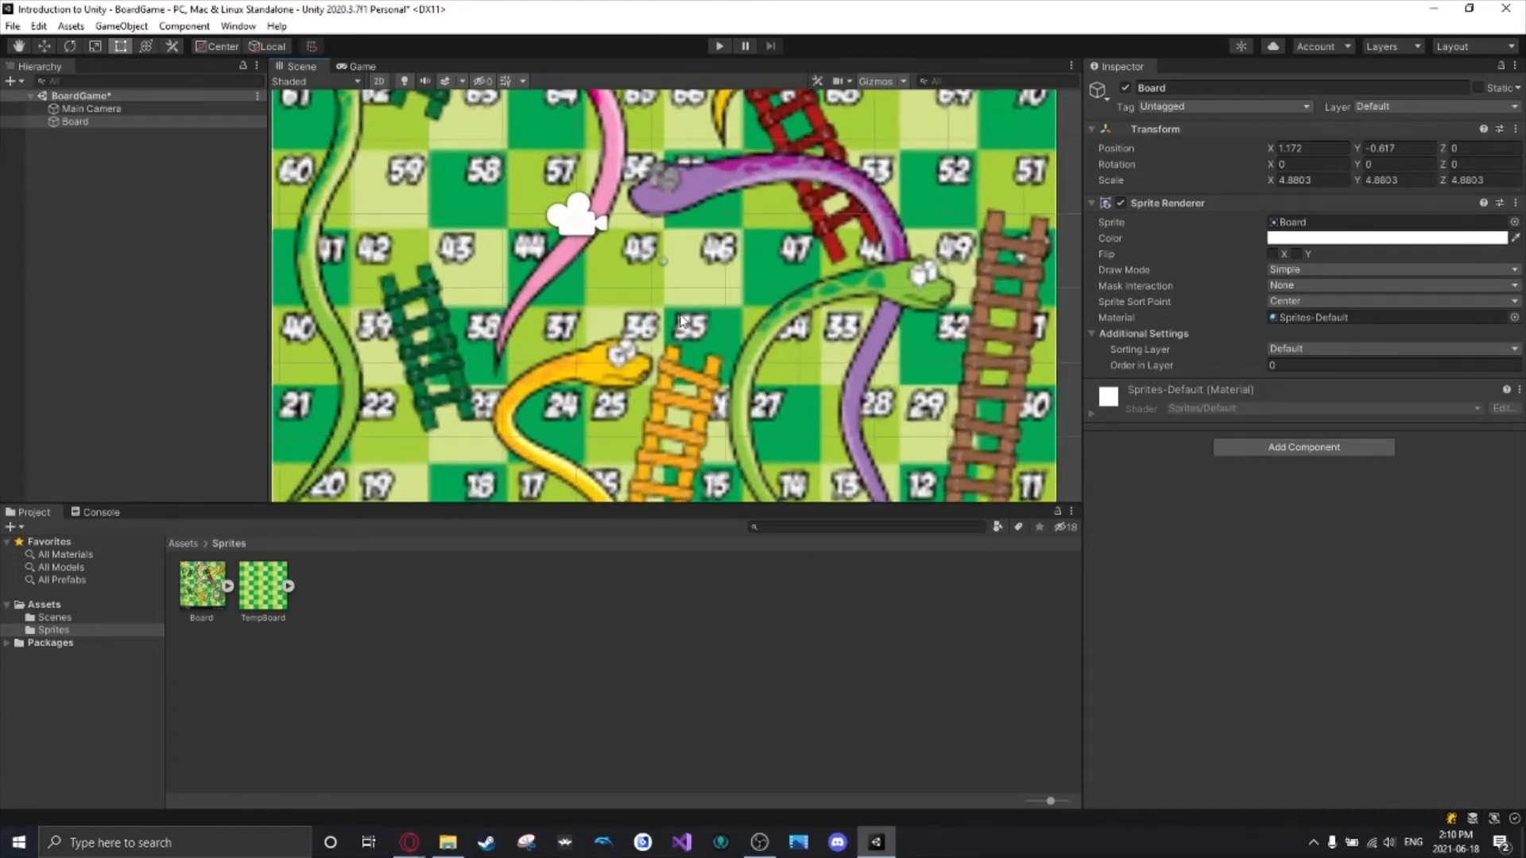
middle_drag(622, 113, 550, 275)
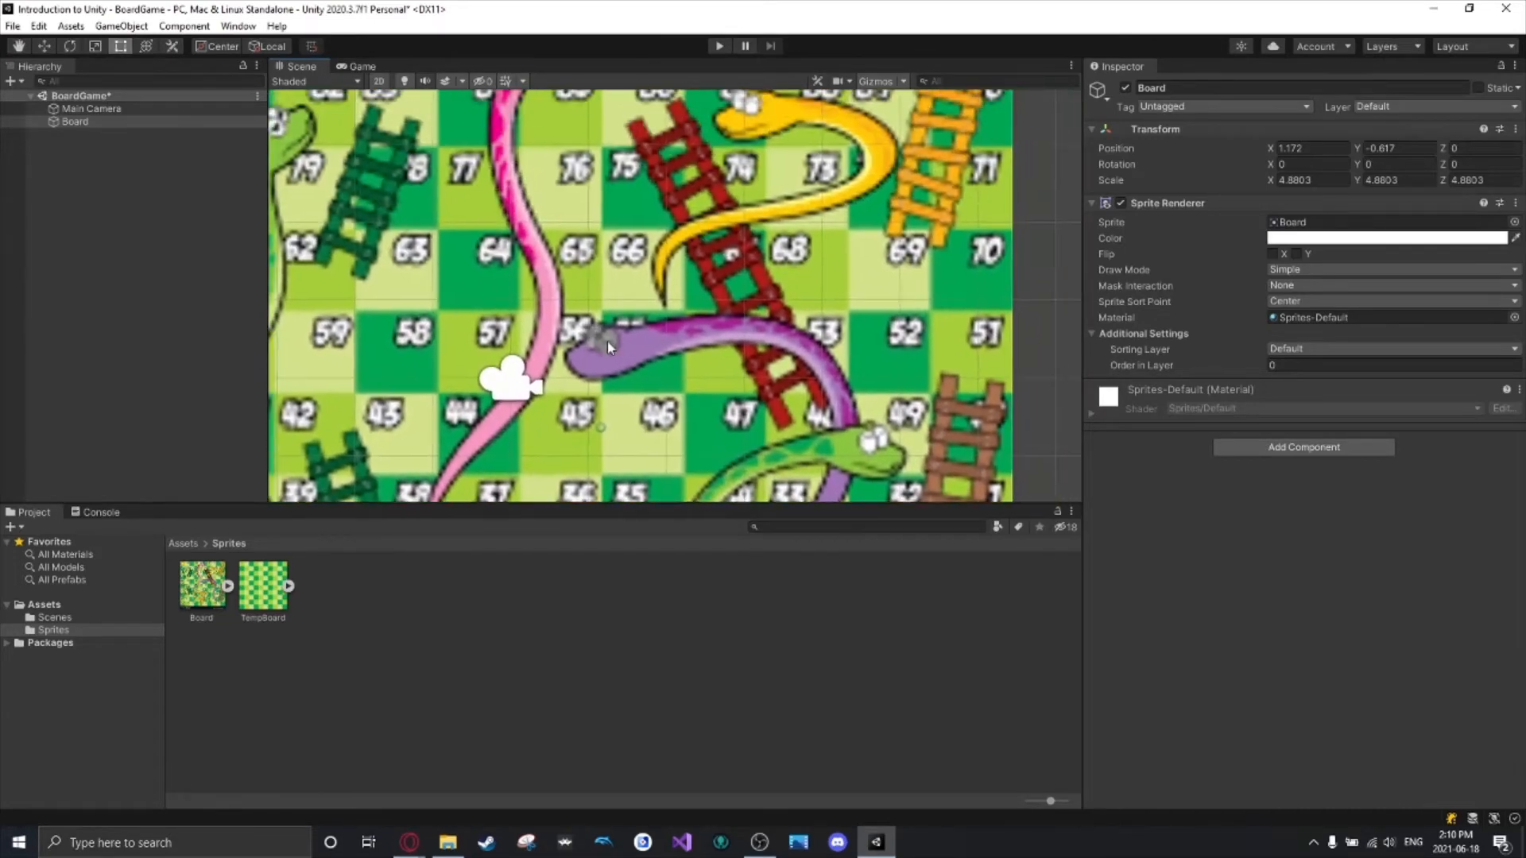
drag(607, 341, 610, 341)
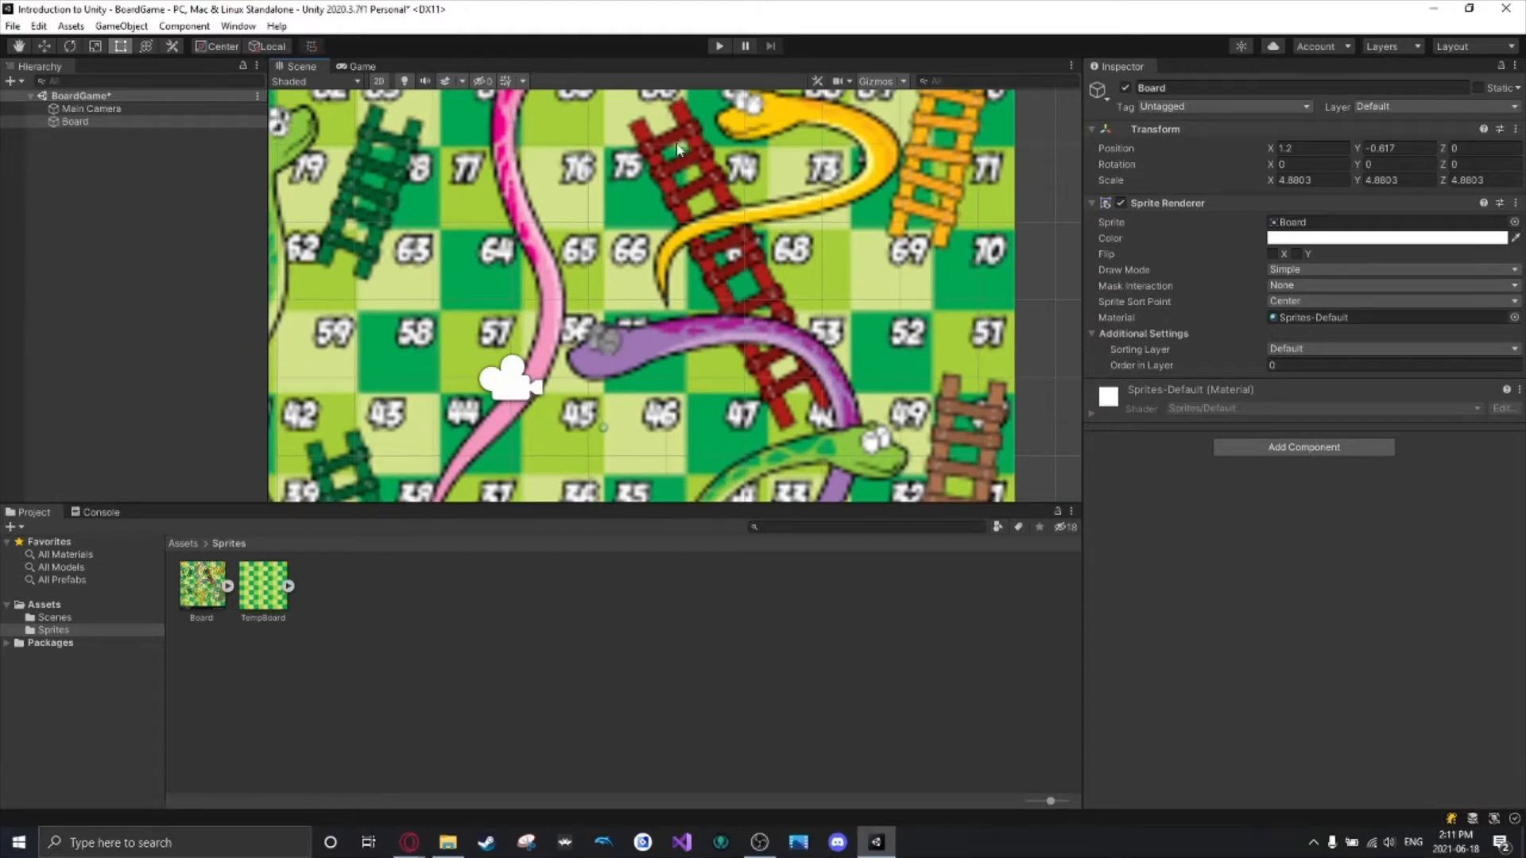
middle_drag(891, 287, 971, 207)
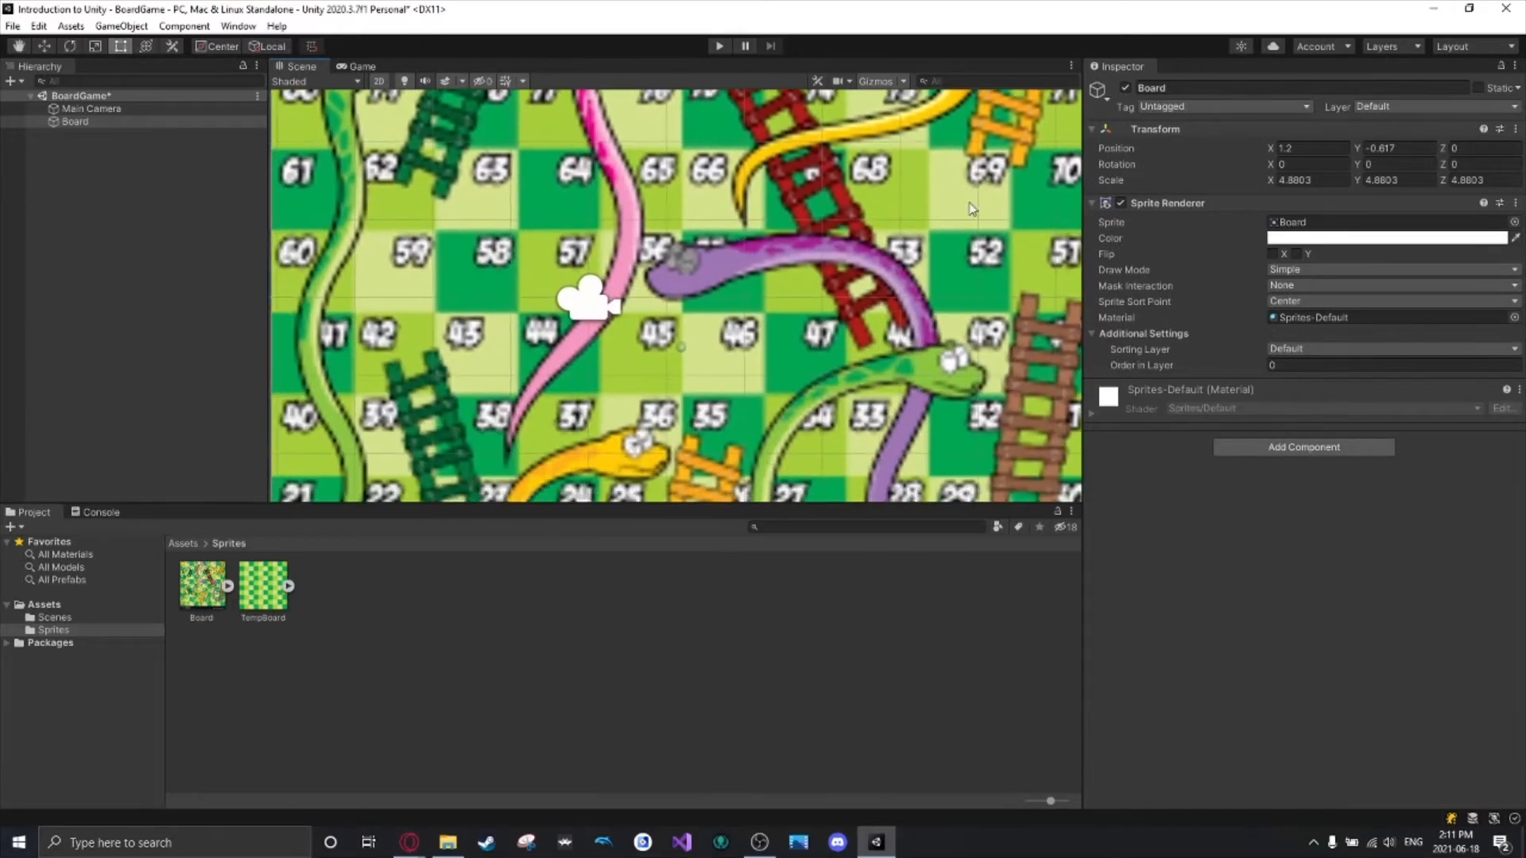
scroll(856, 286, down, 4)
scroll(855, 286, down, 3)
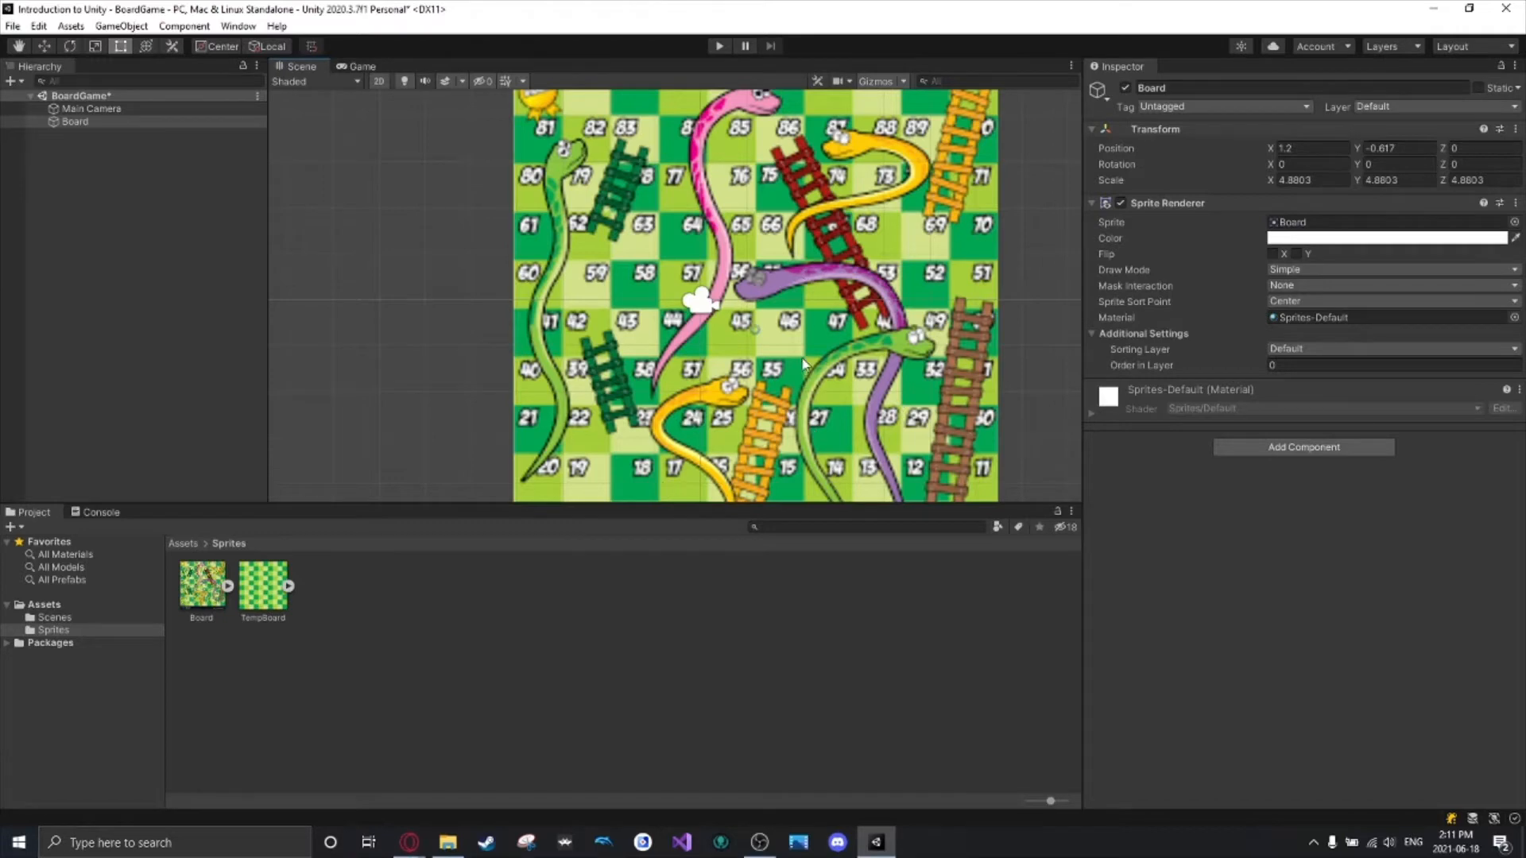
Delete the Board sprite from the BoardGame scene.
click(1032, 274)
click(985, 274)
key(Delete)
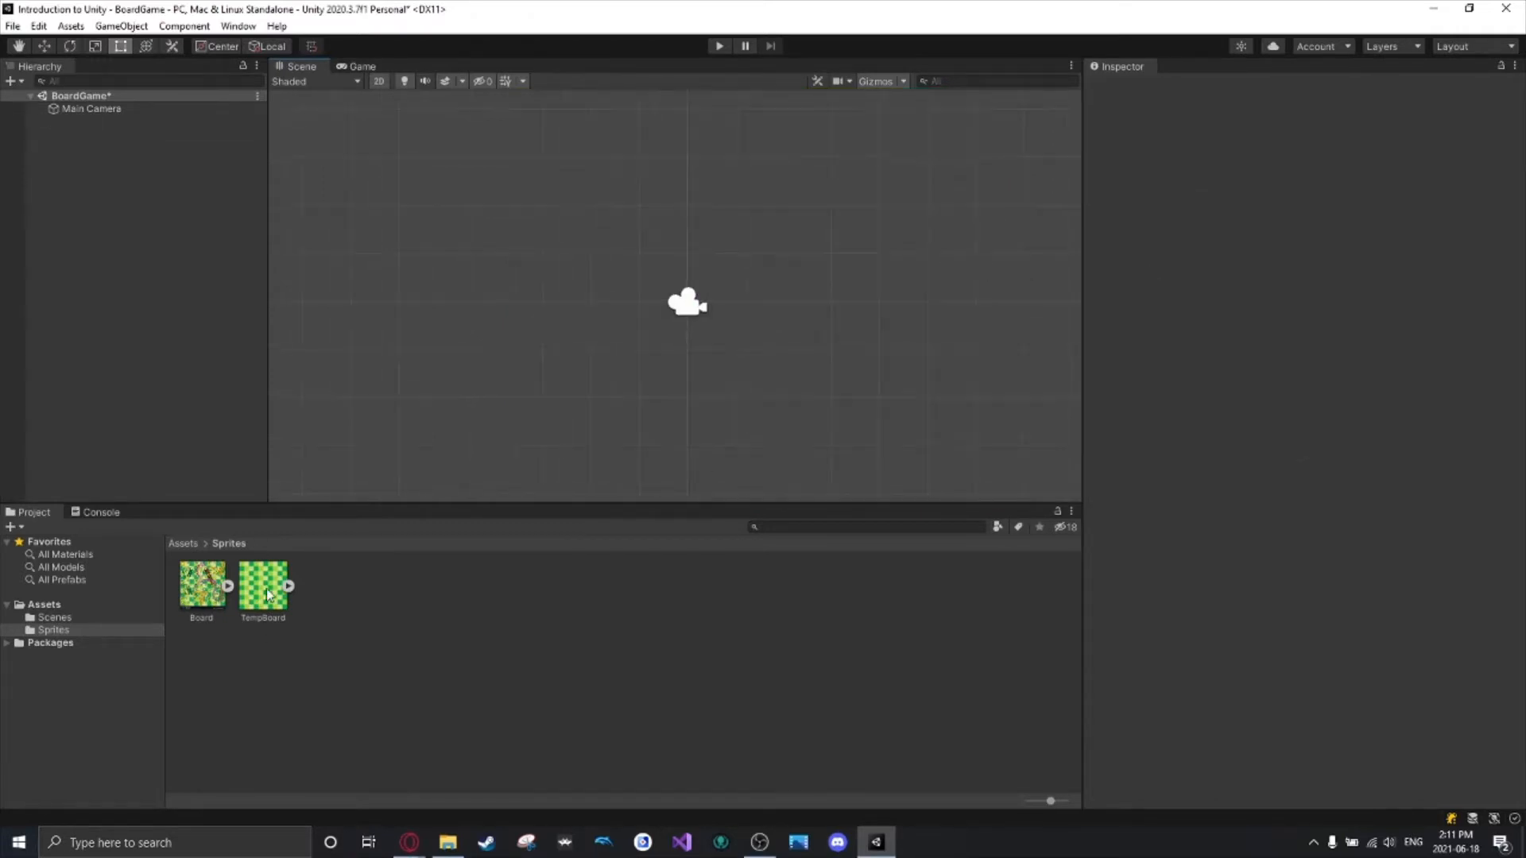
Place the TempBoard sprite near the scene's centre and stretch it to the camera frame's height, scaled about 1.15 by 1.16.
drag(270, 595, 693, 279)
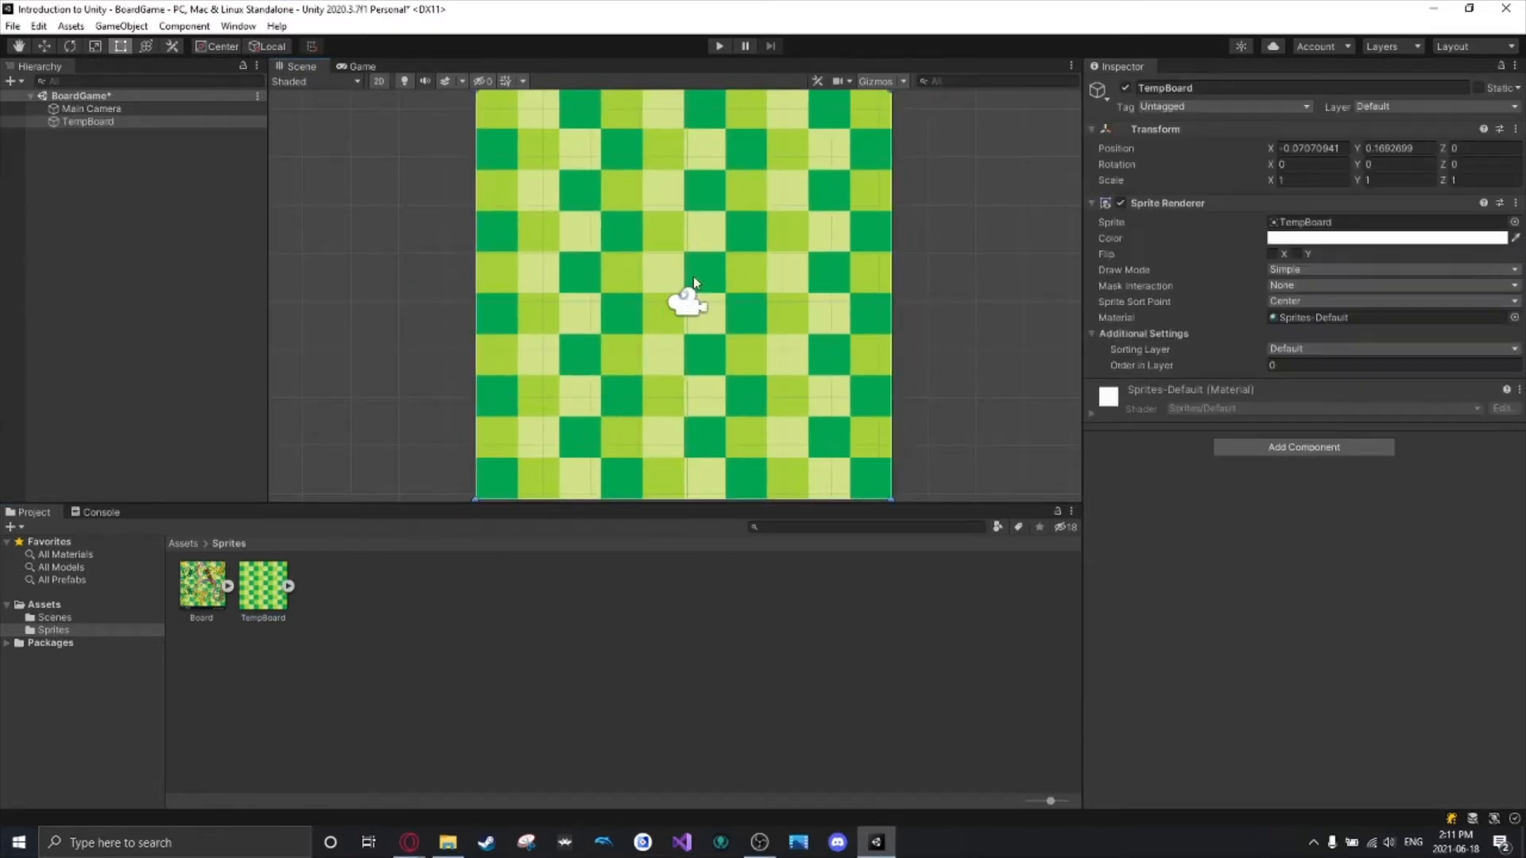
scroll(693, 280, down, 1)
scroll(693, 278, down, 1)
drag(832, 144, 807, 165)
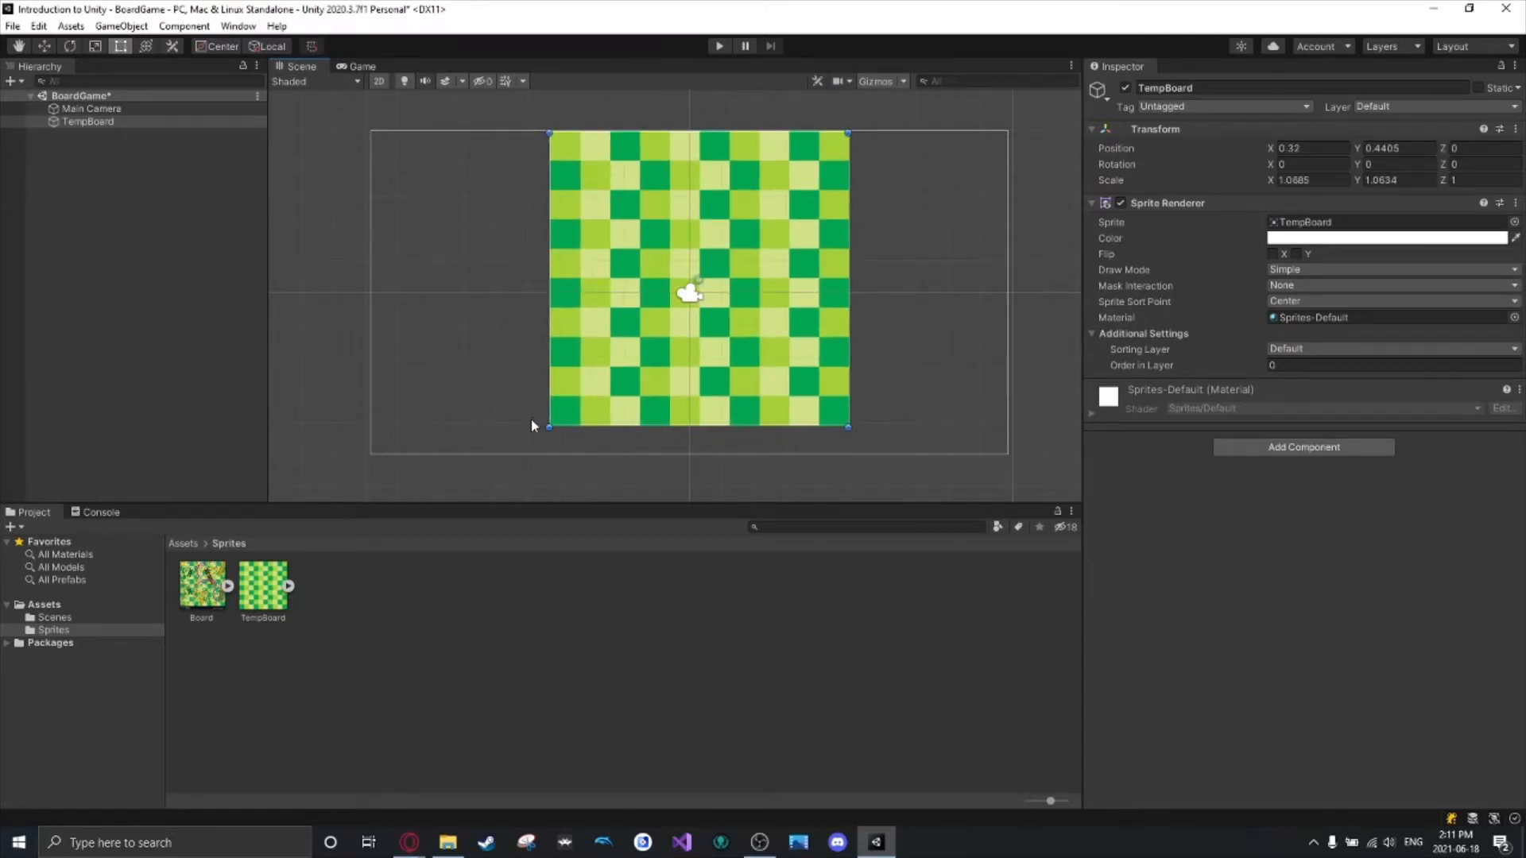
drag(550, 426, 527, 455)
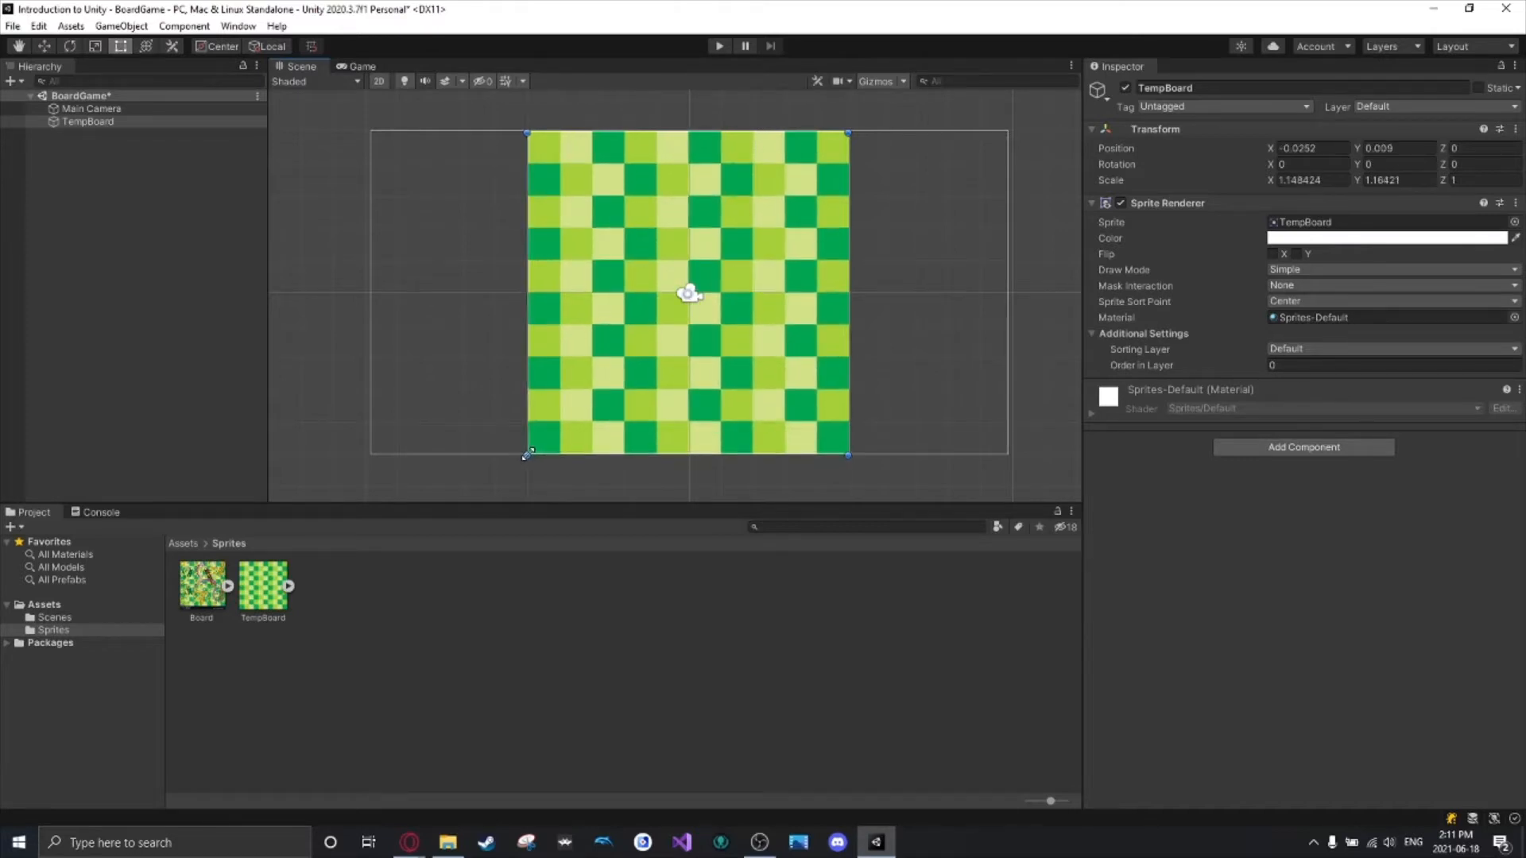
scroll(694, 334, up, 3)
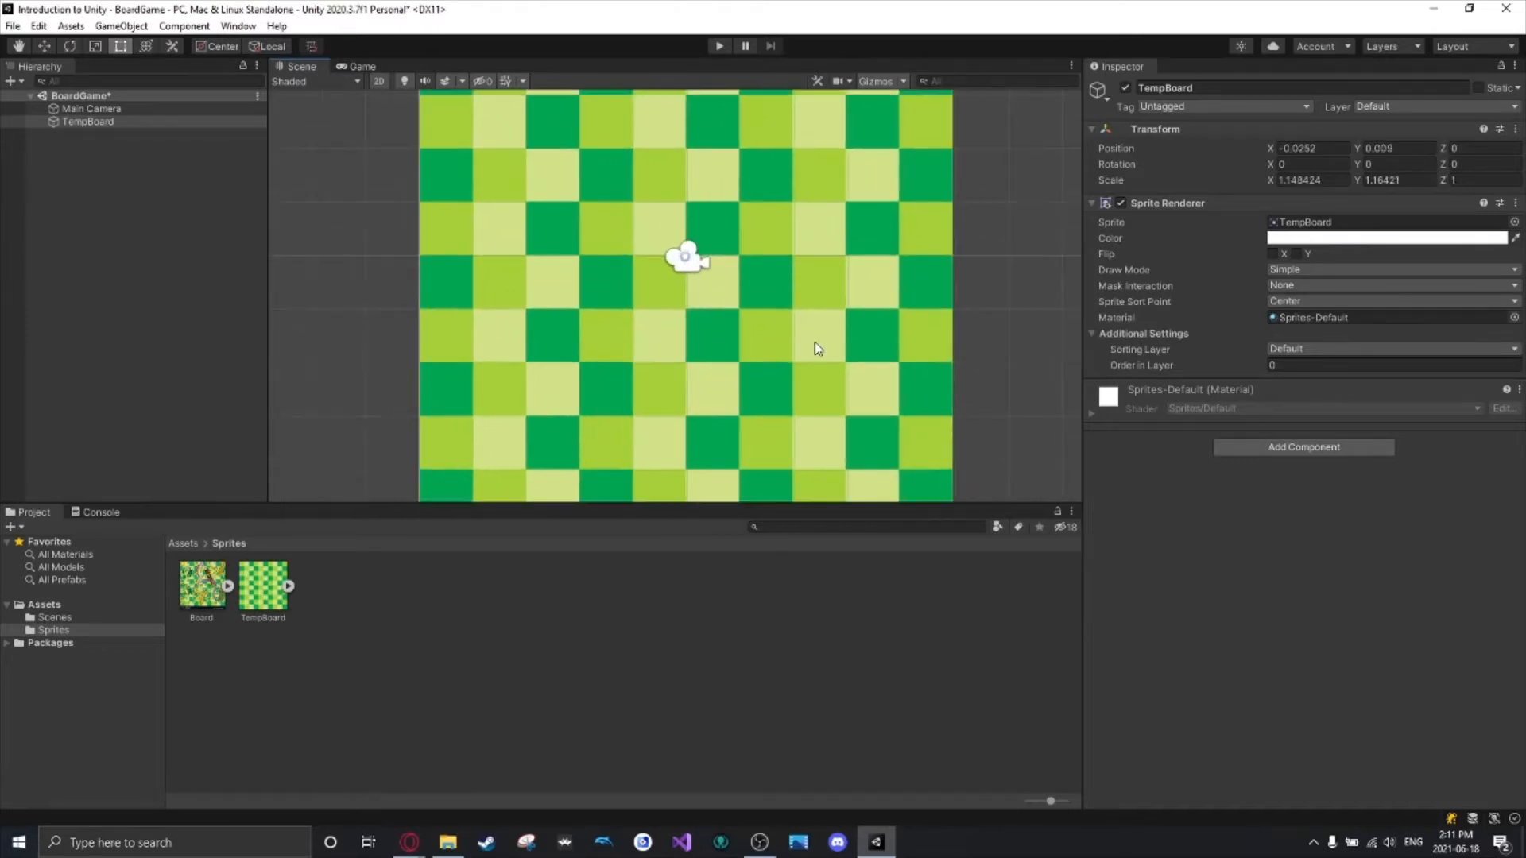
Nudge the TempBoard sprite by hand to about X 0.03, Y -0.01, lining it up with the camera frame.
drag(814, 341, 818, 342)
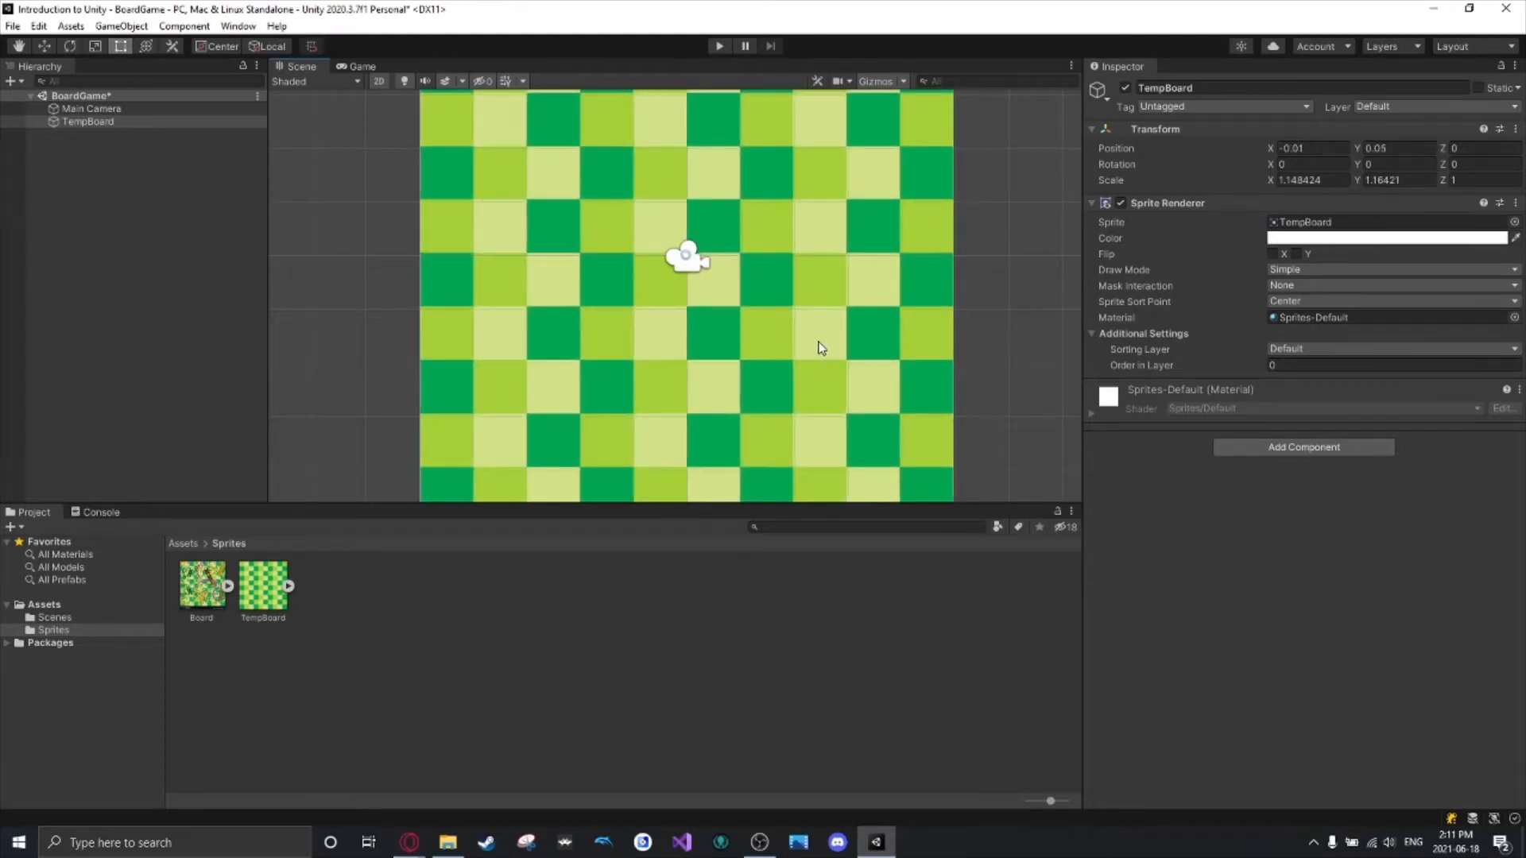
key(Down)
key(Down)
key(Up)
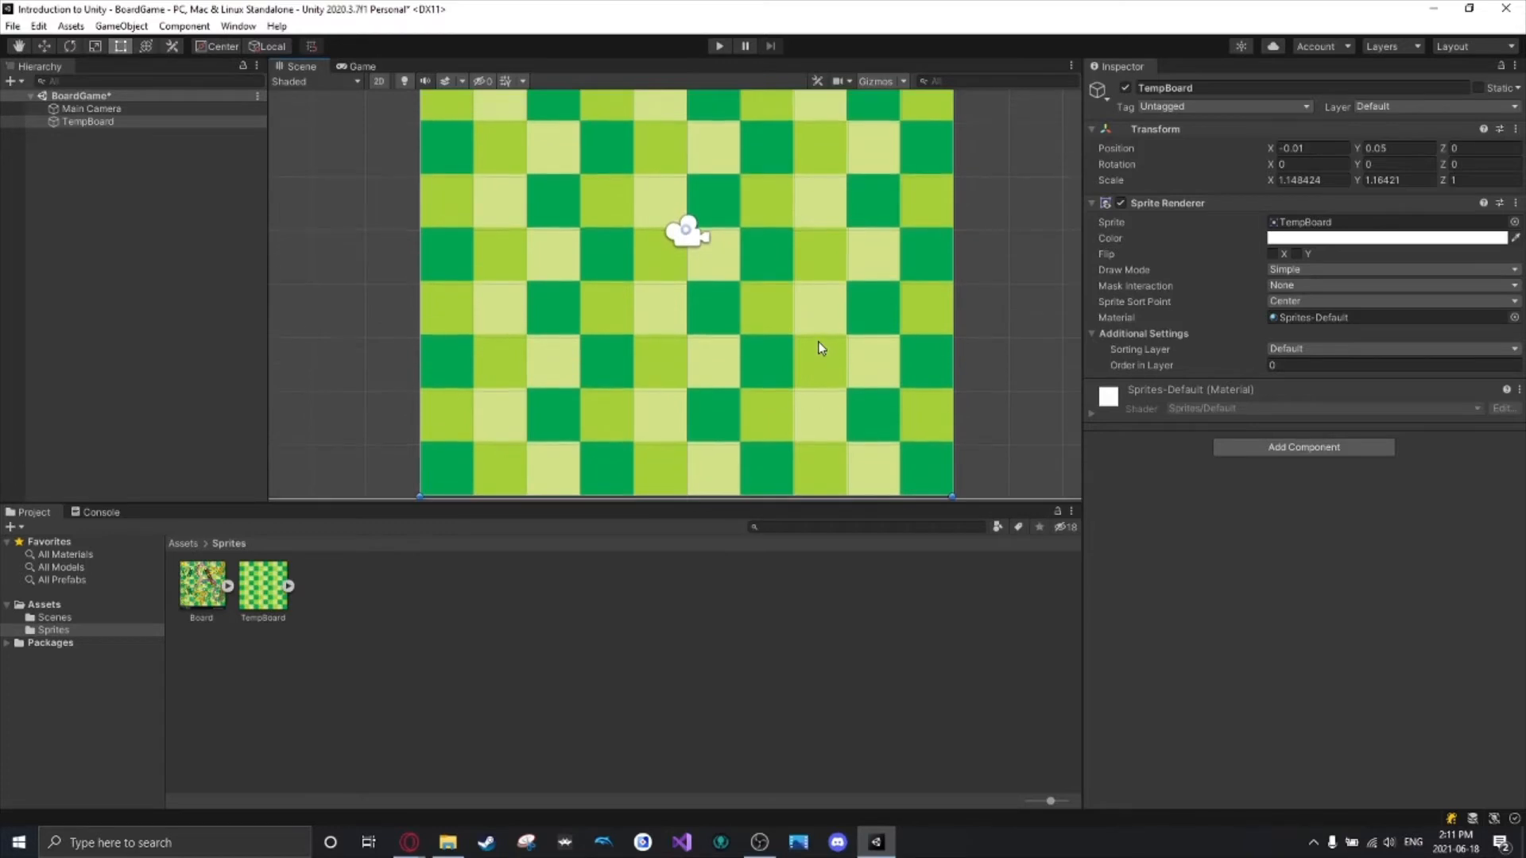
drag(931, 314, 933, 322)
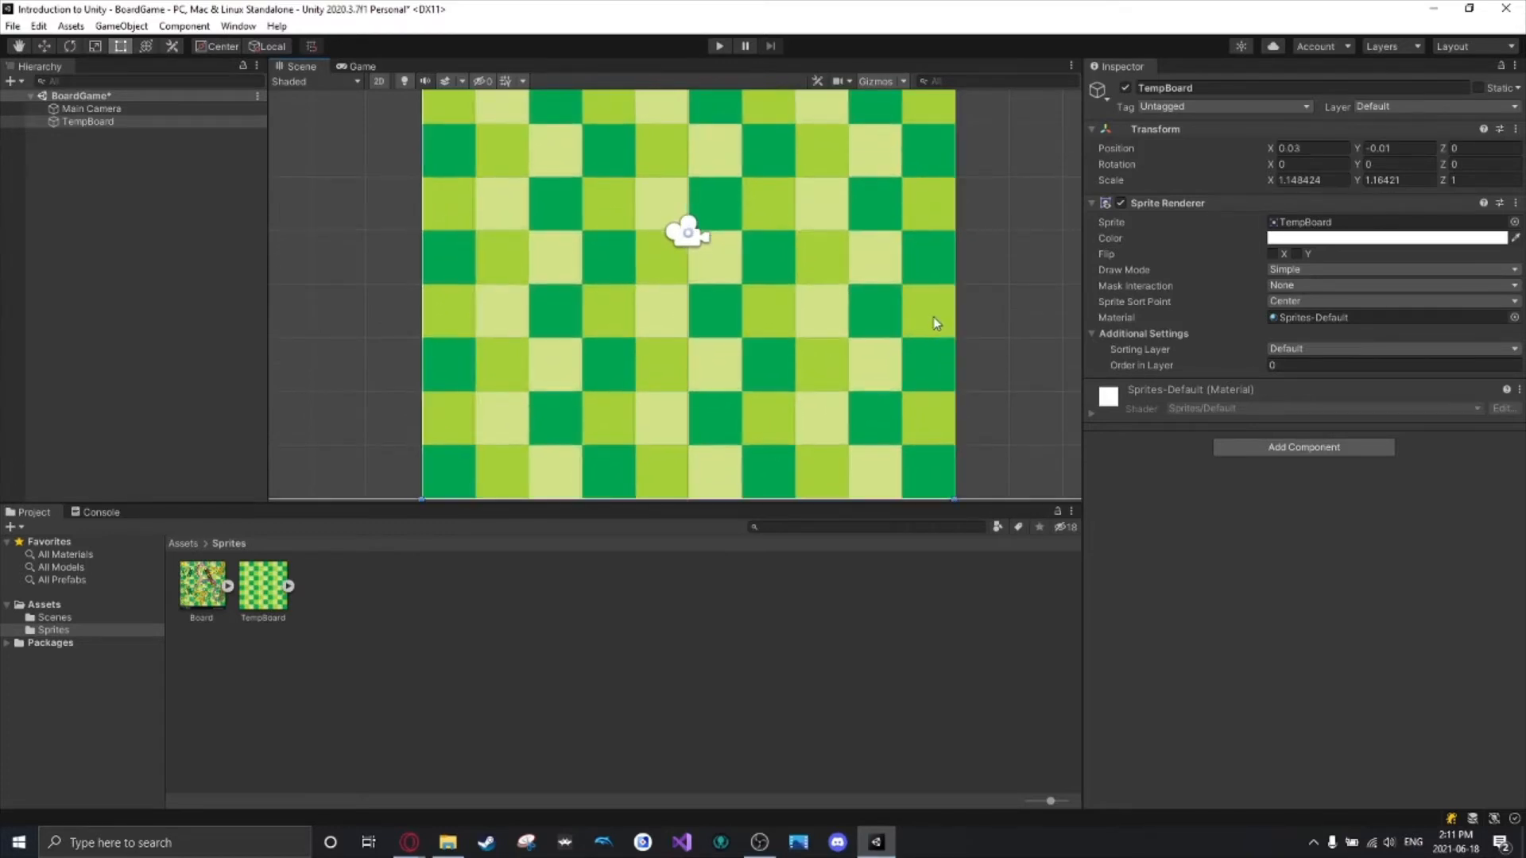
Centre the TempBoard sprite exactly by setting its position to X 0, Y 0.
click(1312, 148)
text(0)
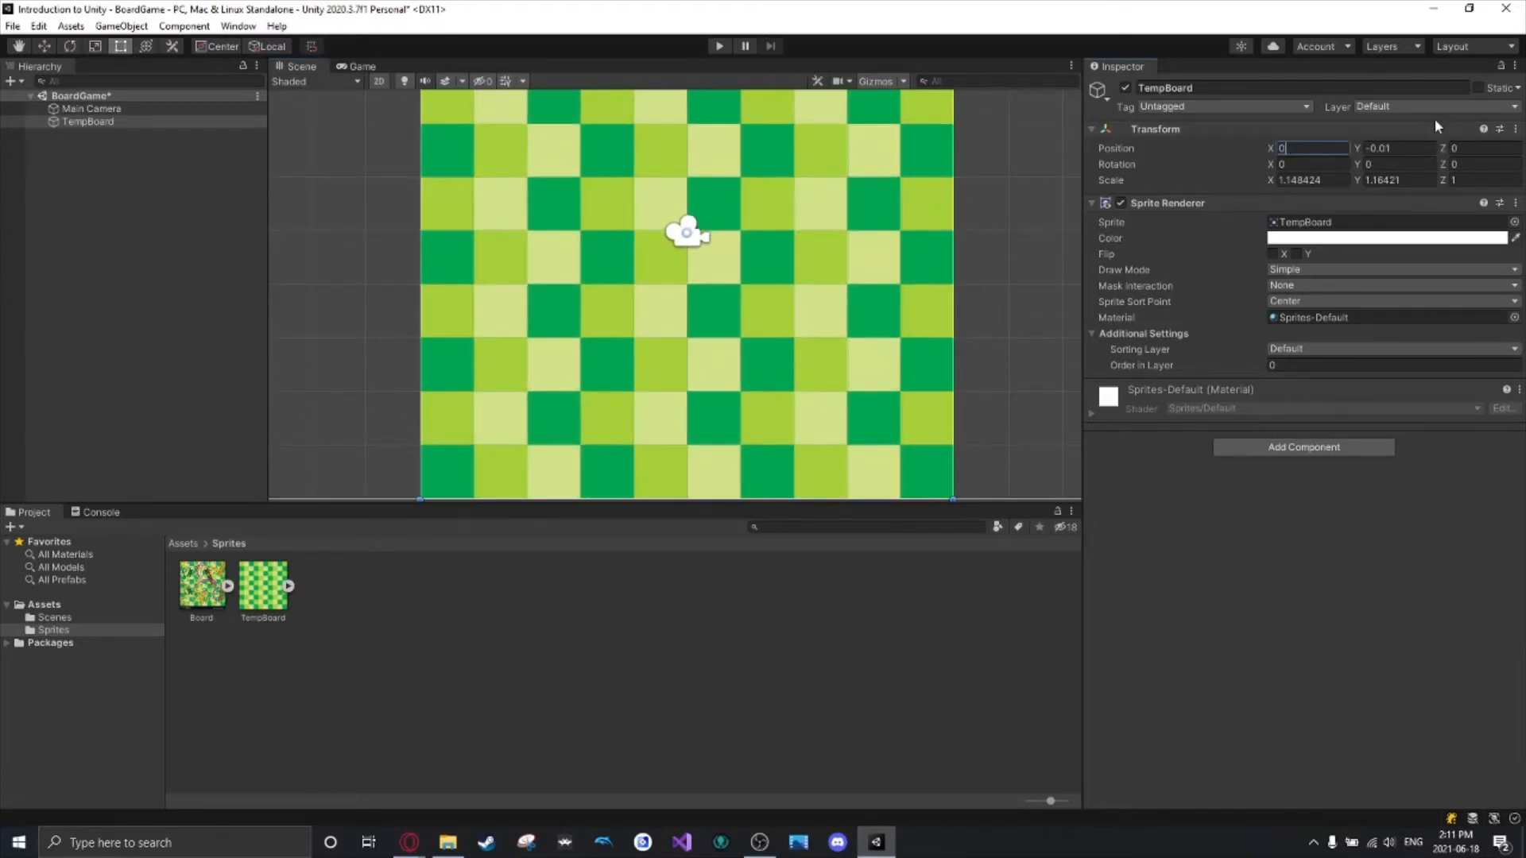
click(1400, 149)
text(0)
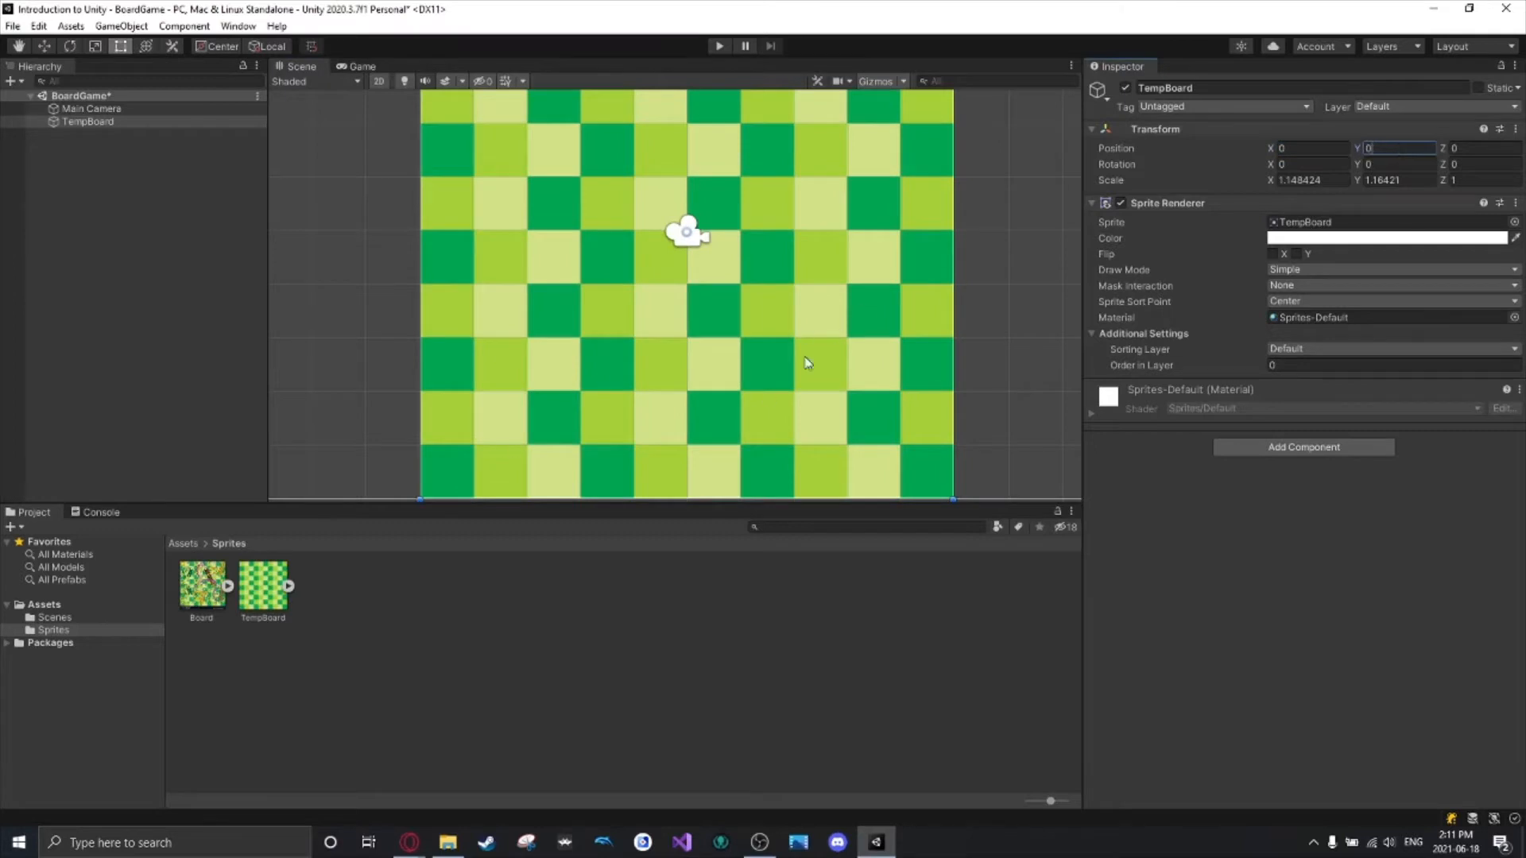
Examine how the centred TempBoard's squares and edges fit the camera frame.
scroll(630, 414, up, 10)
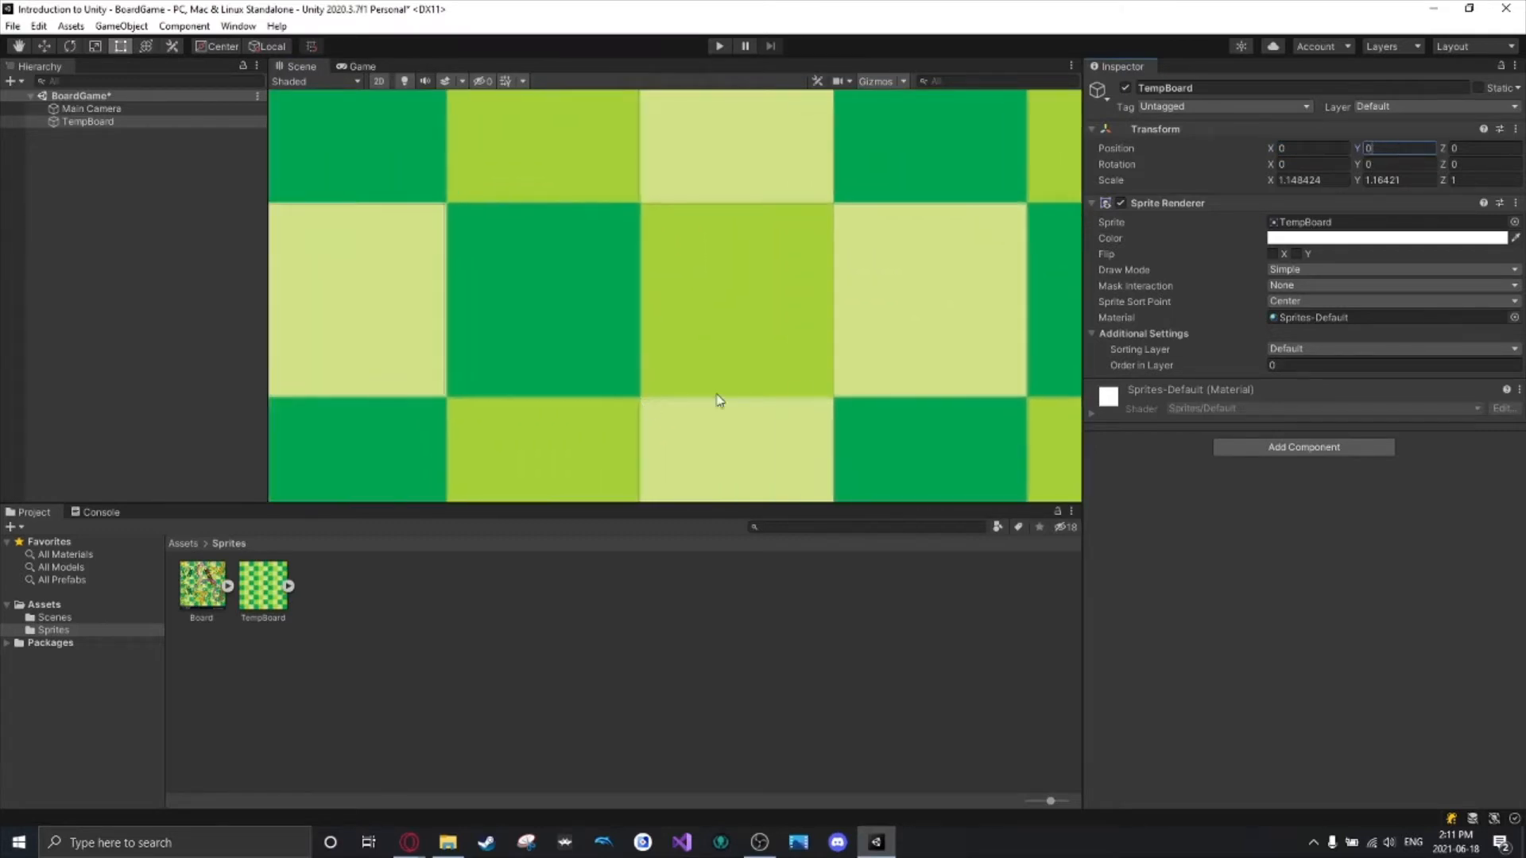
scroll(824, 310, down, 12)
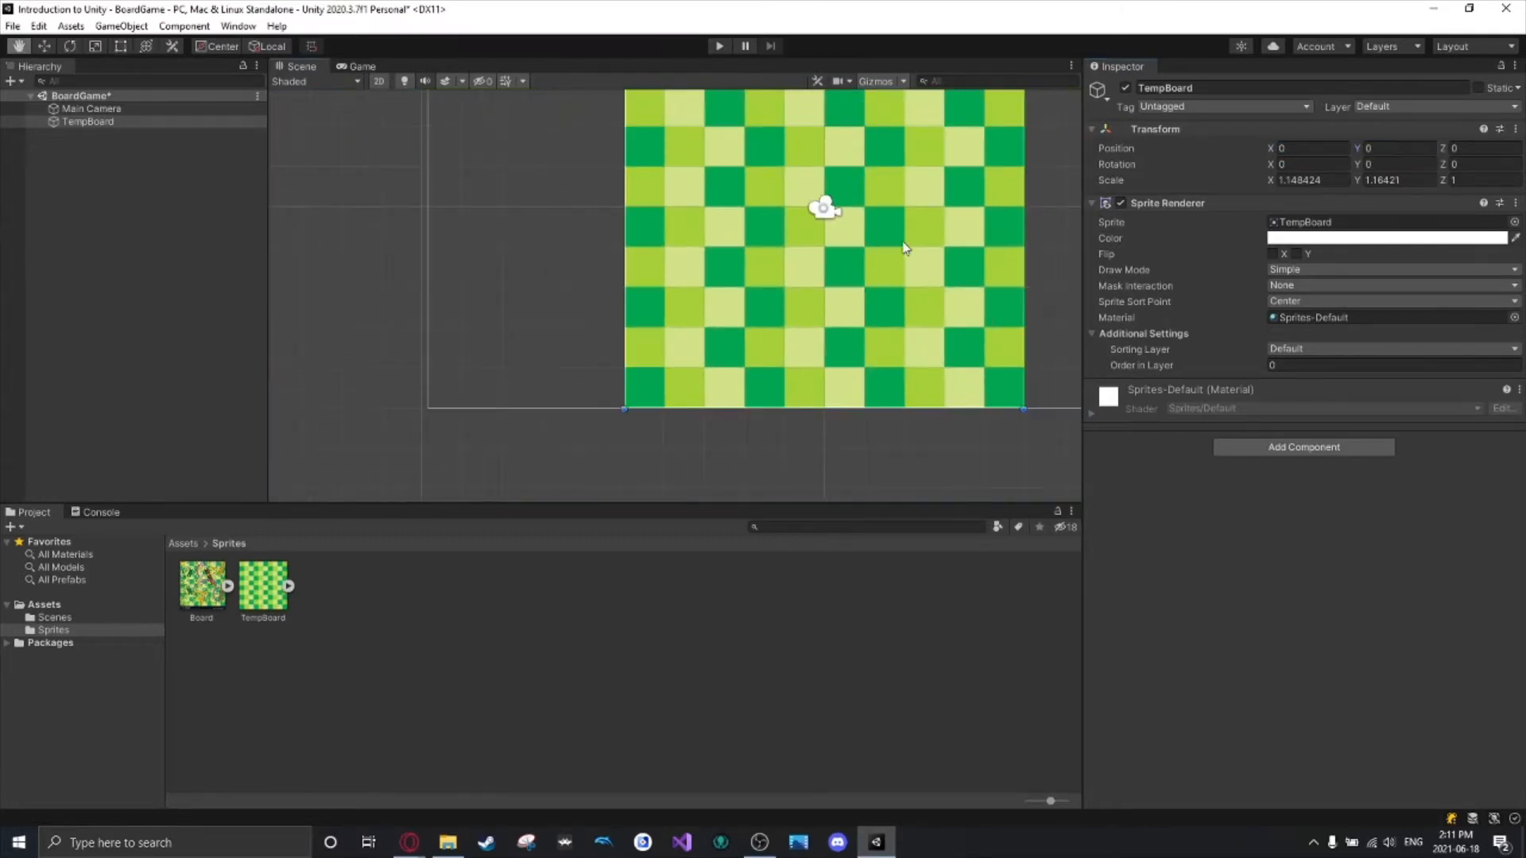
middle_drag(913, 255, 765, 364)
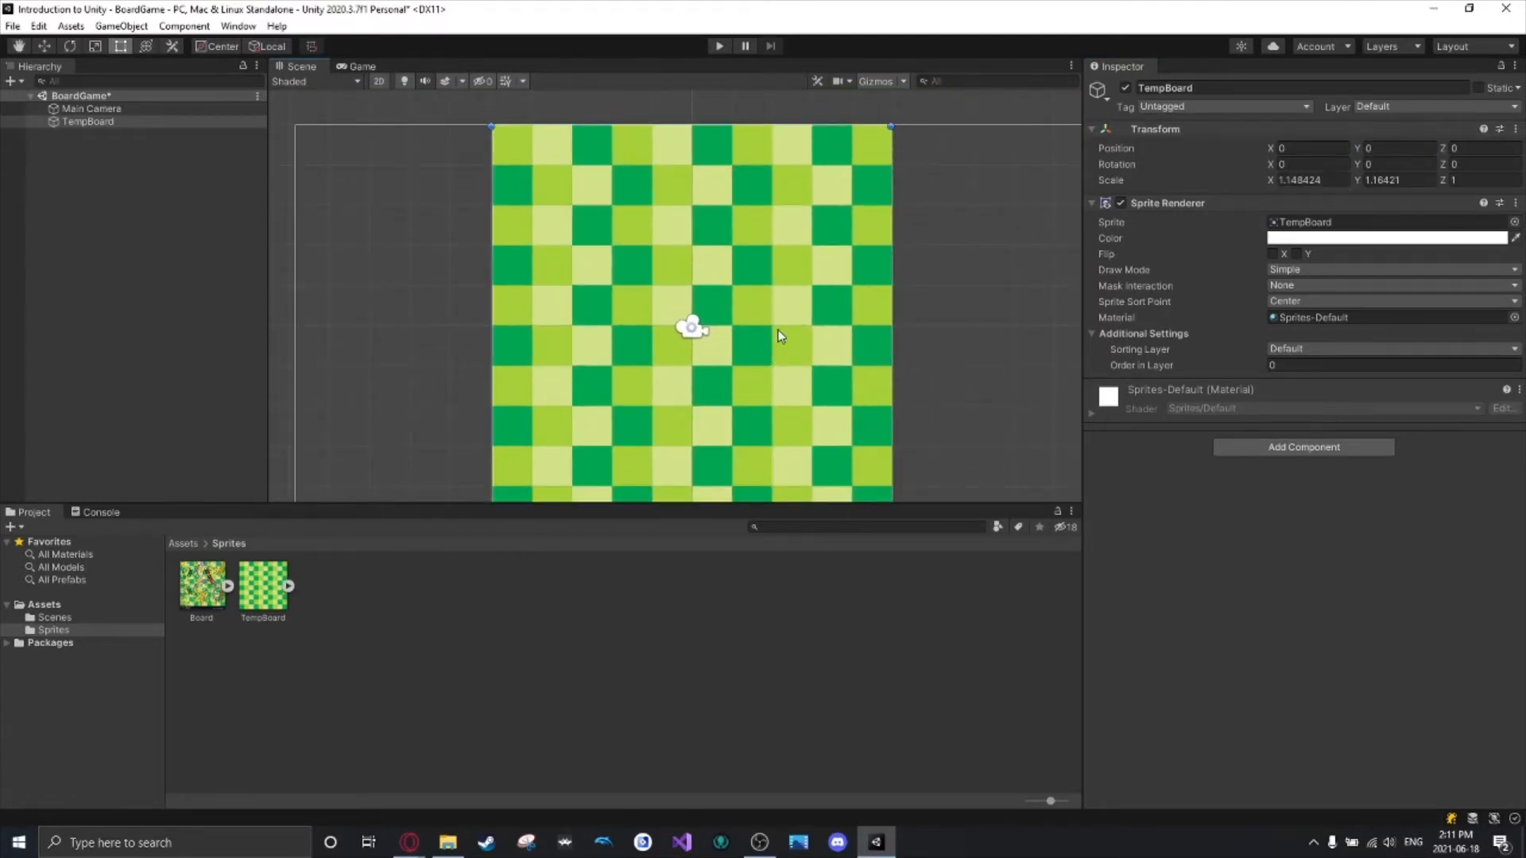
scroll(780, 318, down, 2)
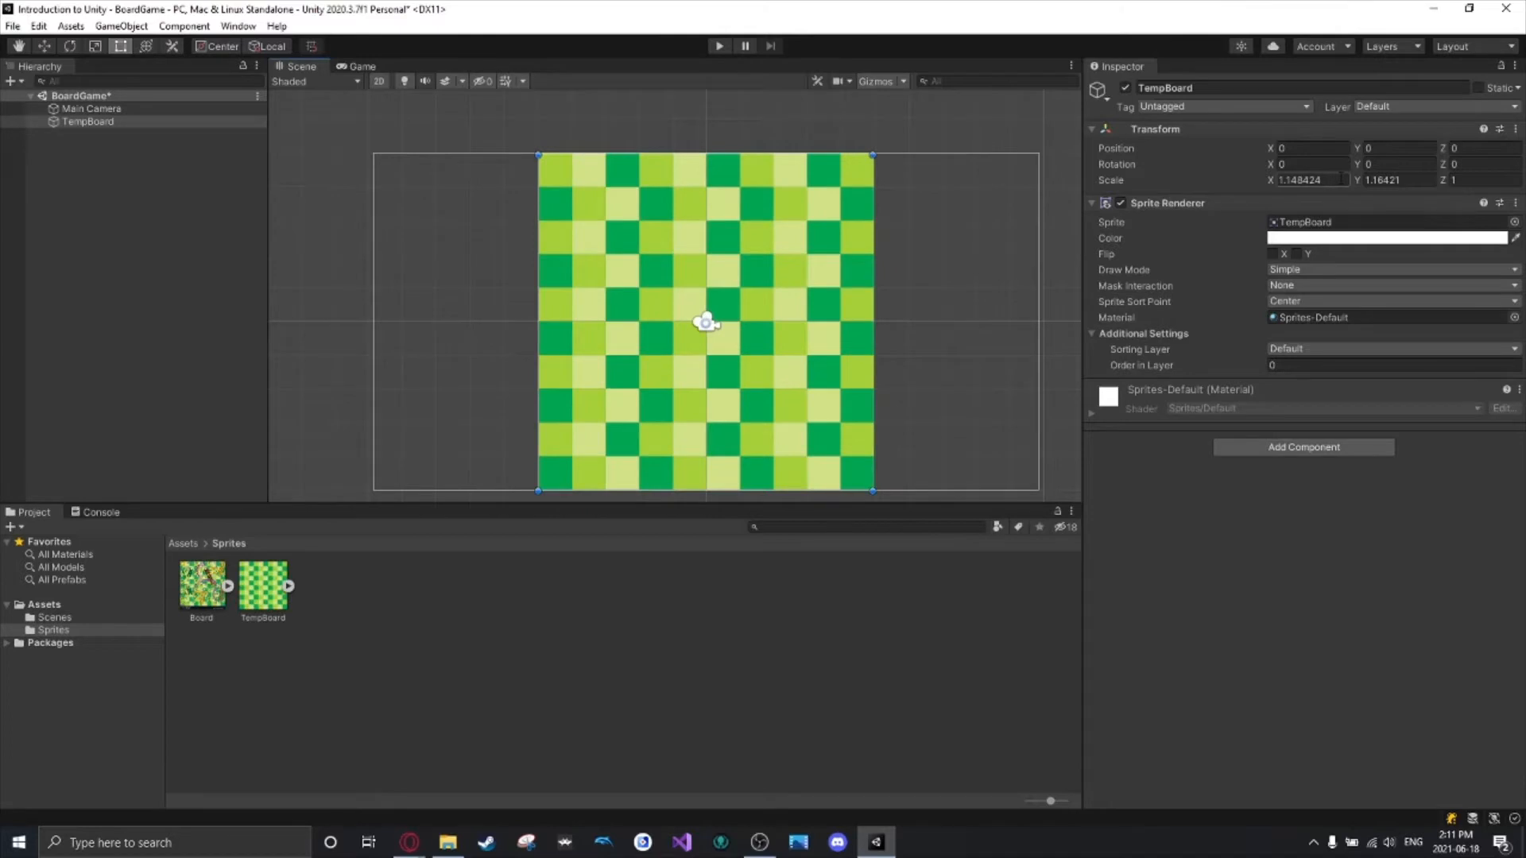
scroll(807, 400, down, 2)
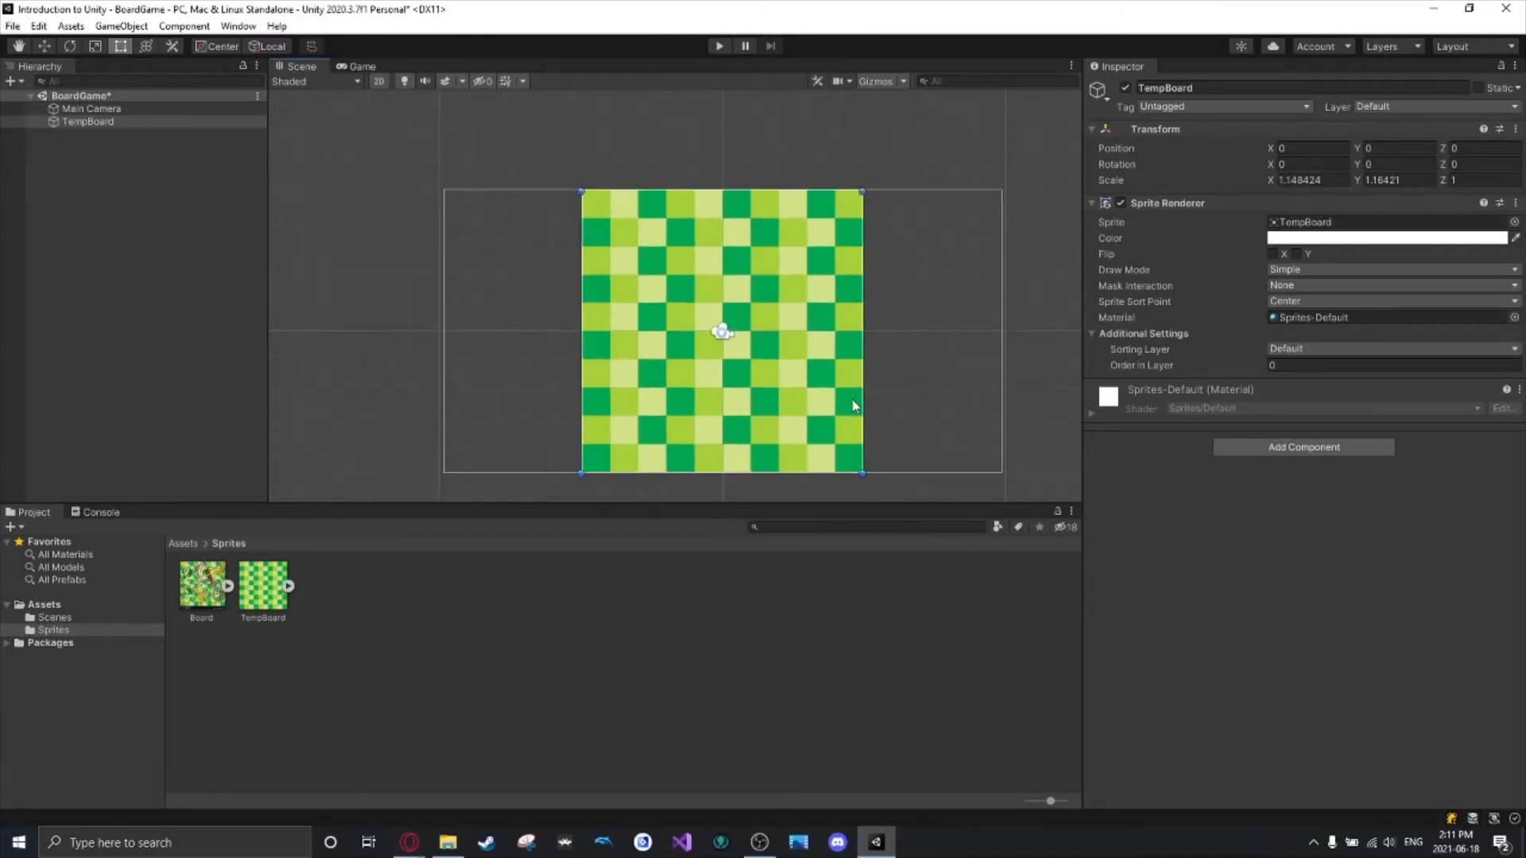
middle_drag(851, 357, 859, 310)
scroll(660, 303, up, 3)
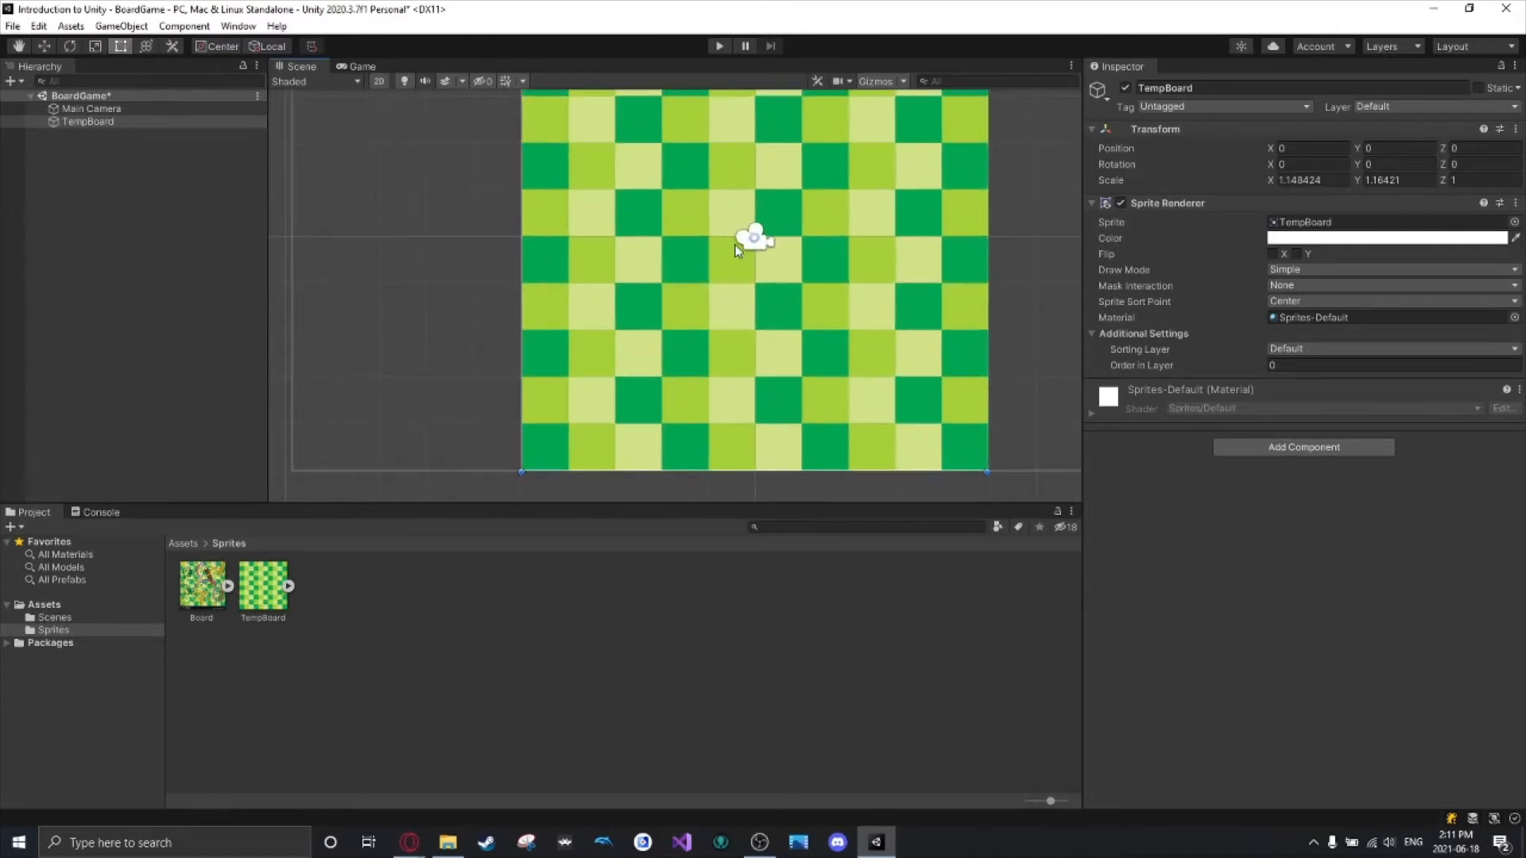
Shift the TempBoard horizontally to about X -0.24, and return its X position to 0.
click(1289, 149)
mouse_move(1270, 148)
mouse_down()
mouse_move(1299, 147)
mouse_move(1271, 151)
mouse_up()
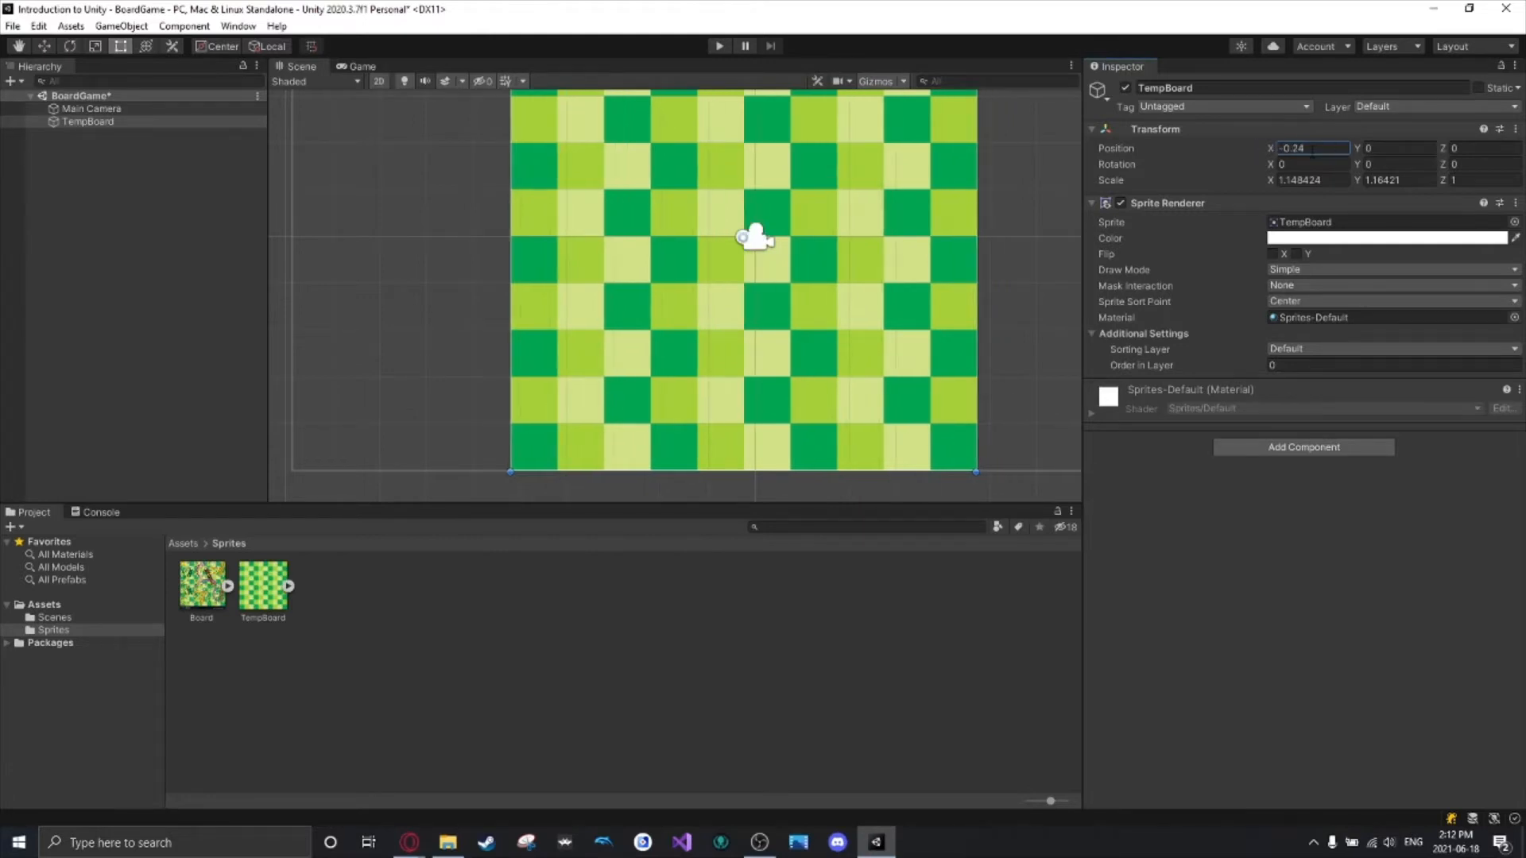
text(0)
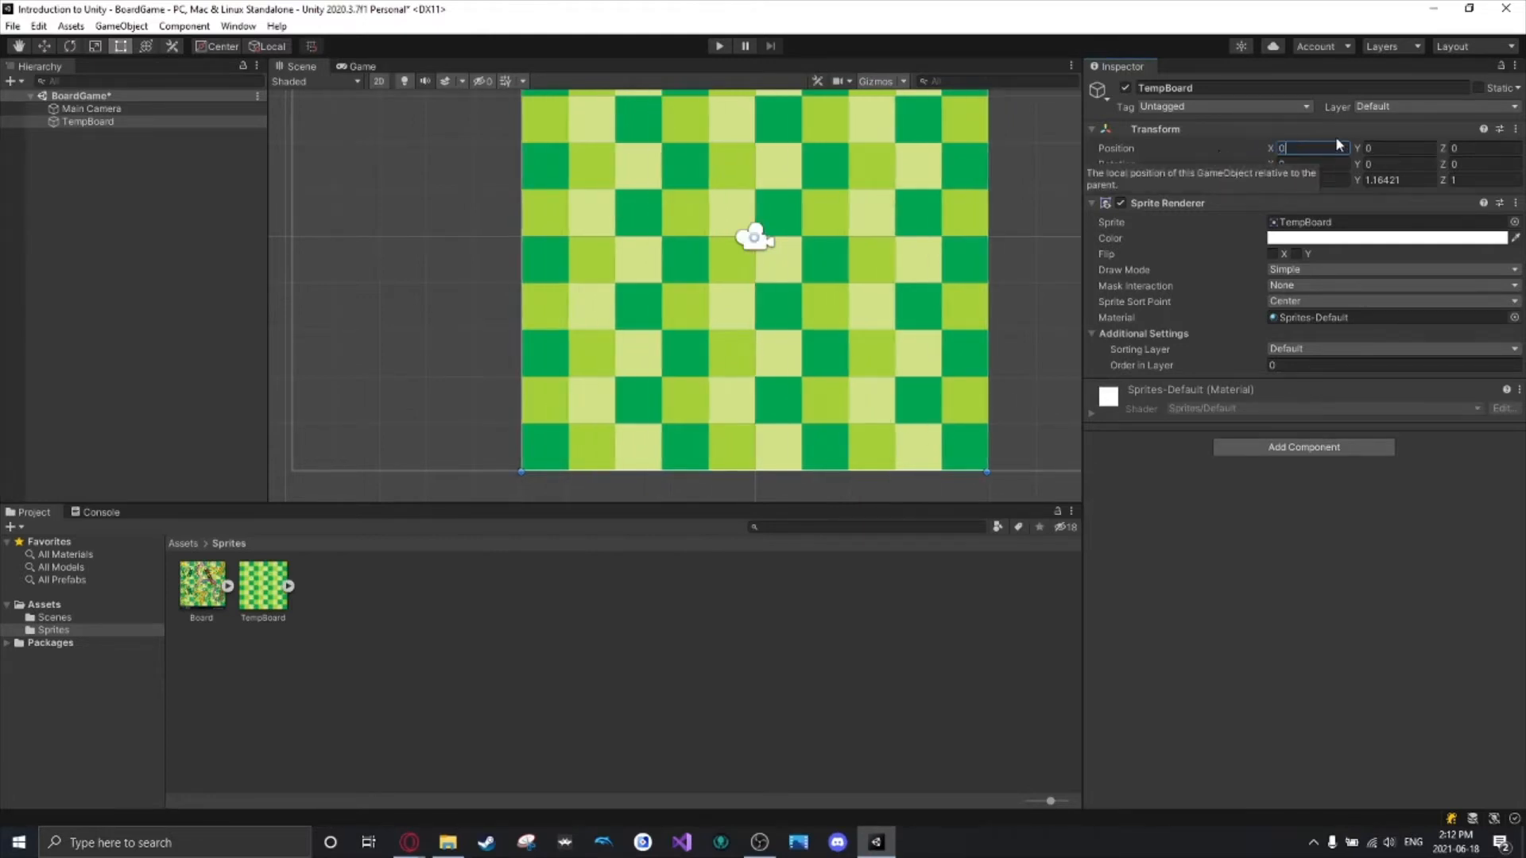
key(Tab)
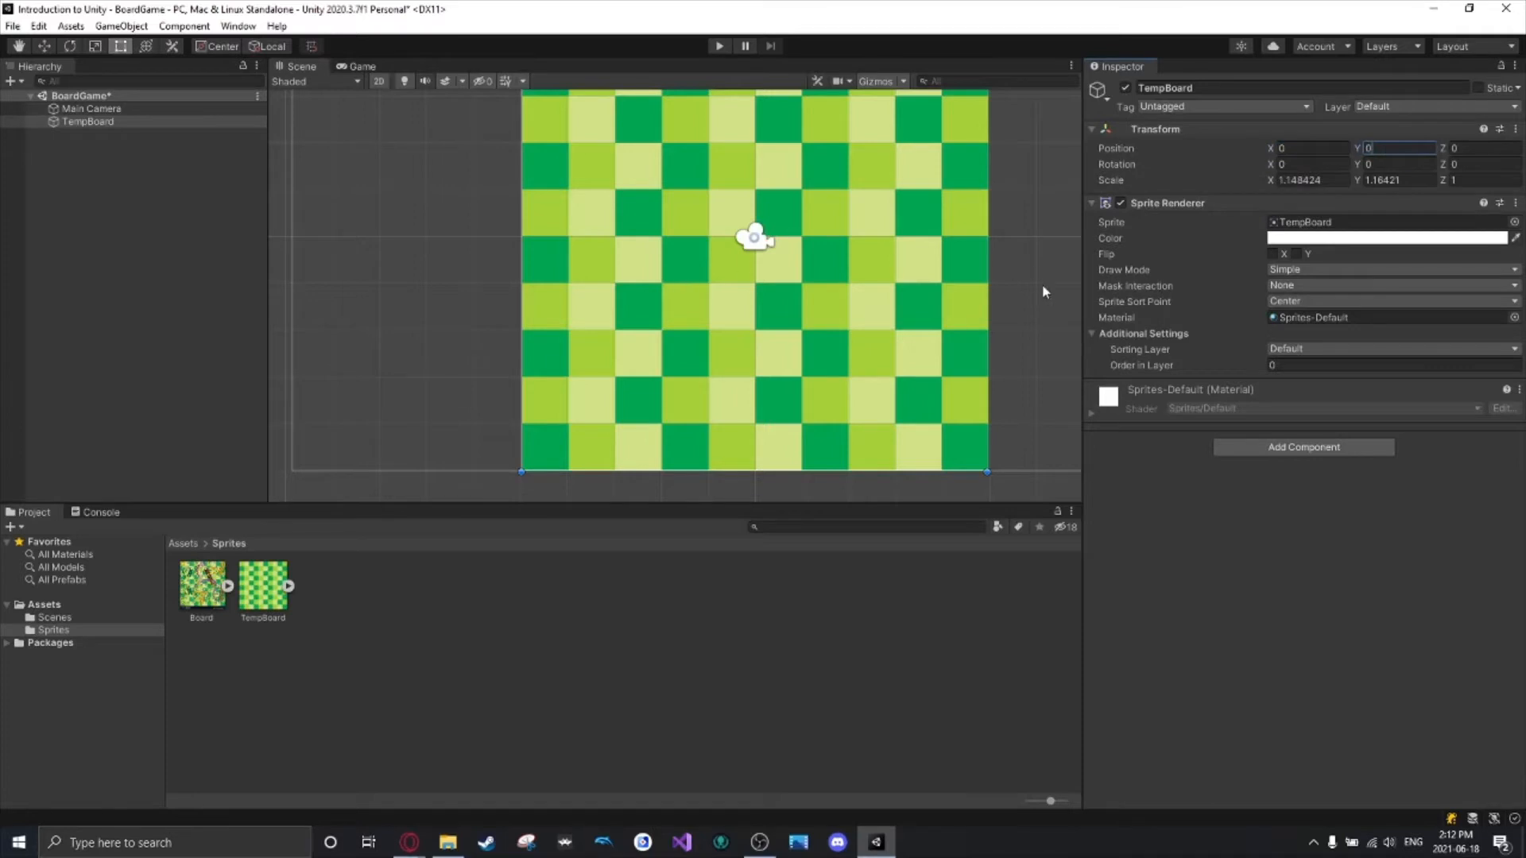
Move the TempBoard off-centre to about X -0.29, Y -1.8, and reset its position to X 0, Y 0.
drag(914, 273, 899, 358)
click(1325, 149)
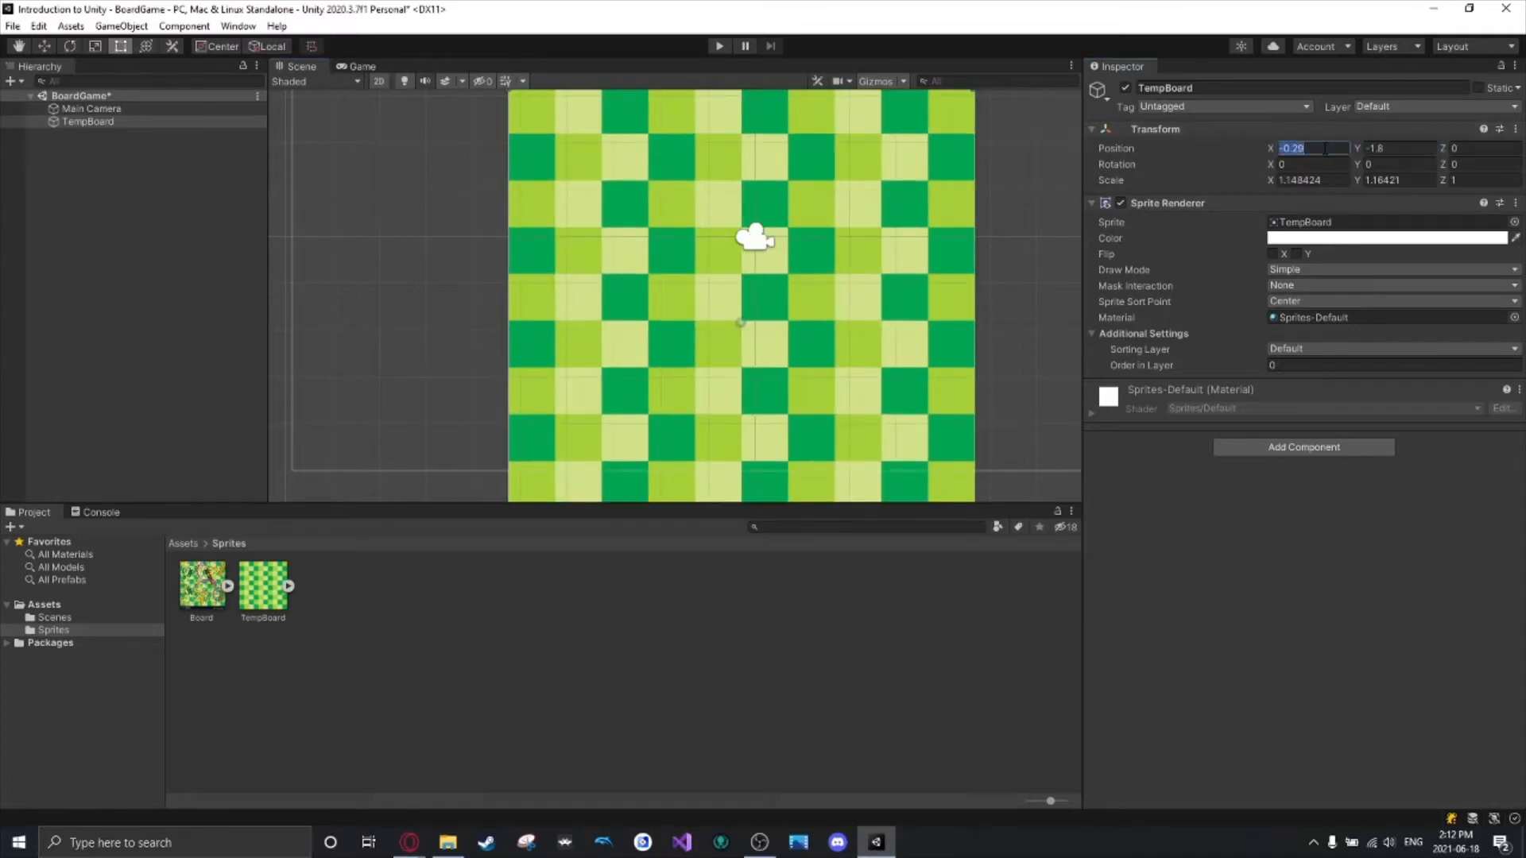
text(0)
key(Tab)
text(0)
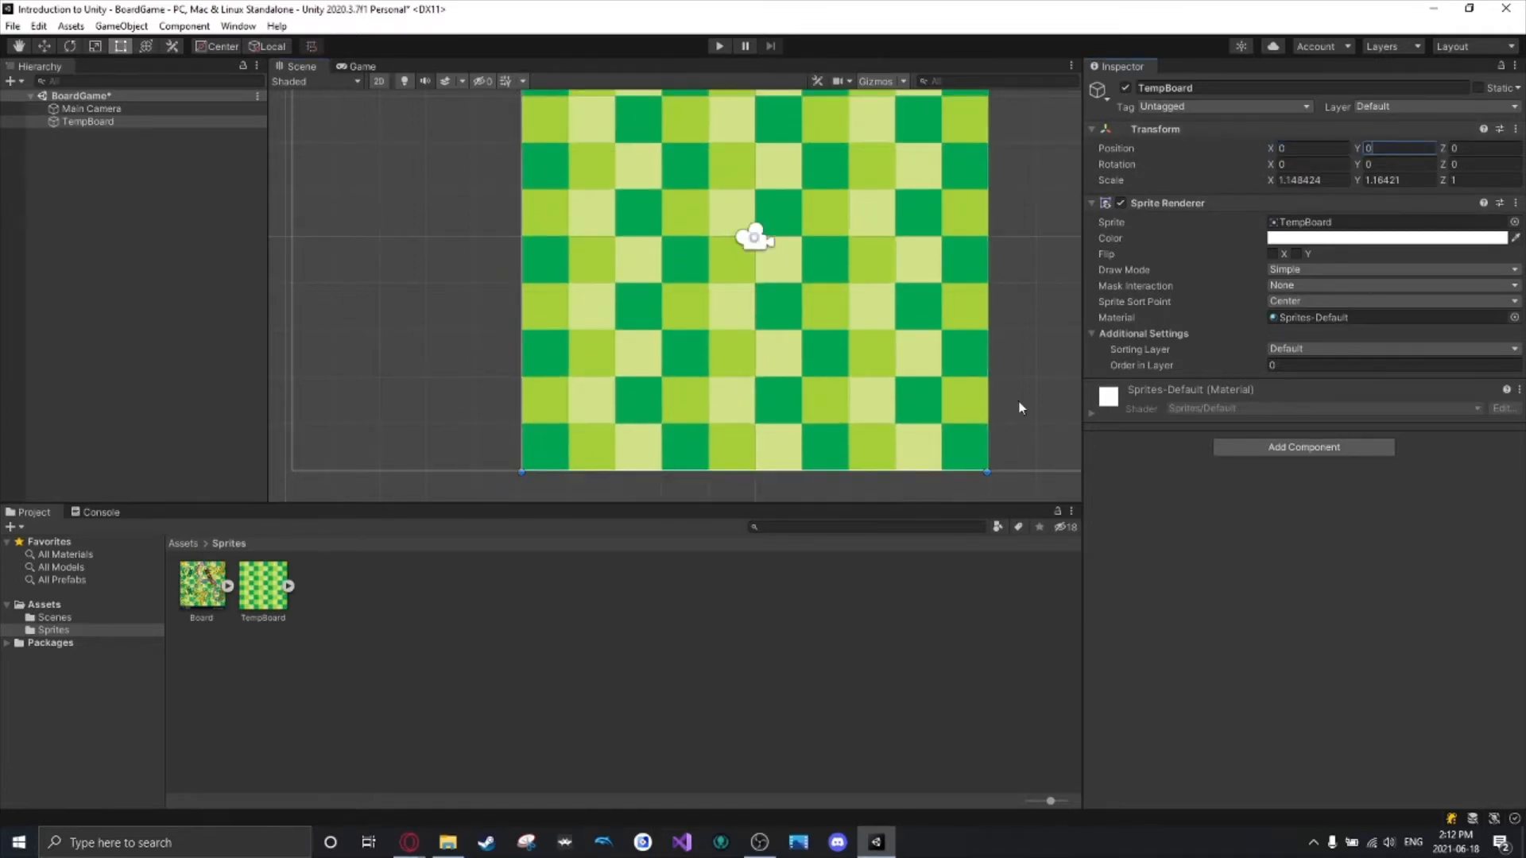
Add the Board sprite to the scene outside the camera frame, at about X -12.69, Y -1.64.
scroll(1026, 305, down, 1)
scroll(1026, 305, up, 1)
middle_drag(949, 346, 886, 375)
scroll(887, 365, down, 2)
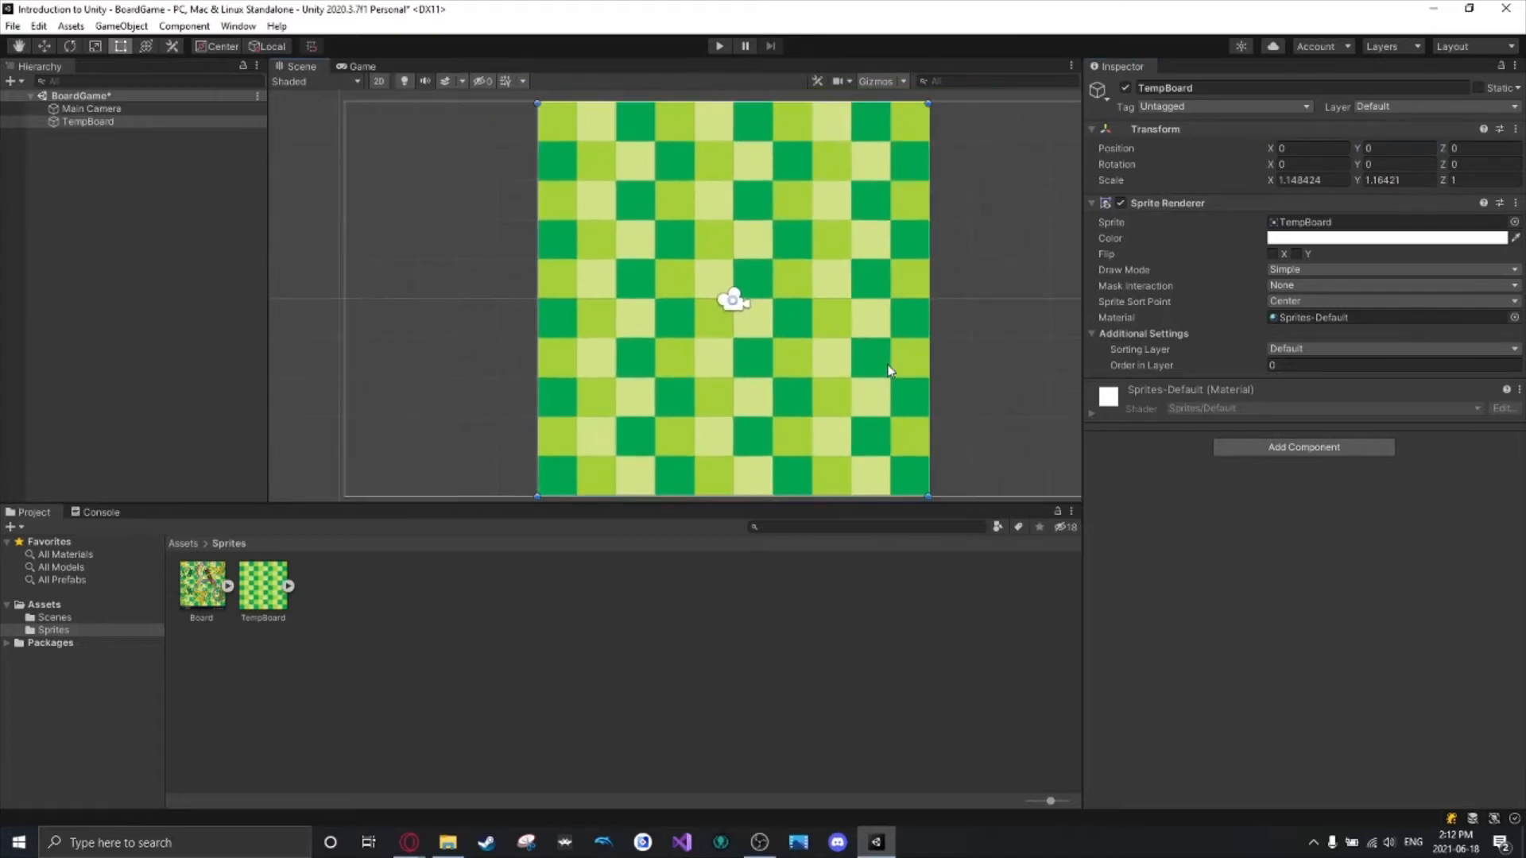
scroll(950, 334, down, 2)
drag(387, 279, 302, 374)
middle_drag(385, 368, 815, 216)
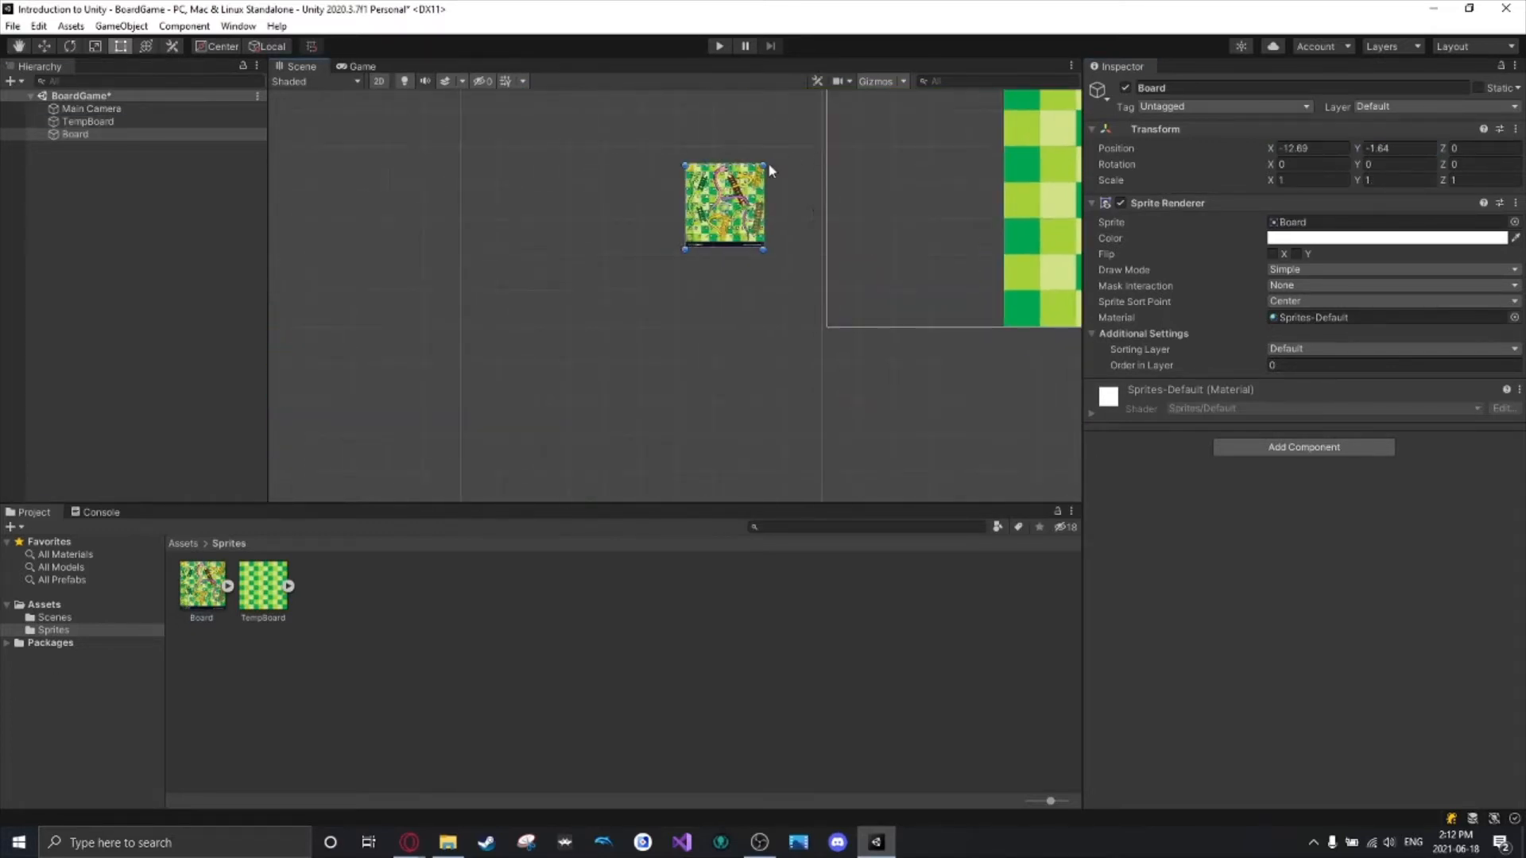
Enlarge the Board sprite to a scale of about 4.1 by 2.95 and place it at about X -16.43, Y -2.3.
drag(766, 166, 1006, 2)
drag(774, 213, 551, 308)
middle_drag(878, 325, 671, 350)
scroll(645, 393, down, 4)
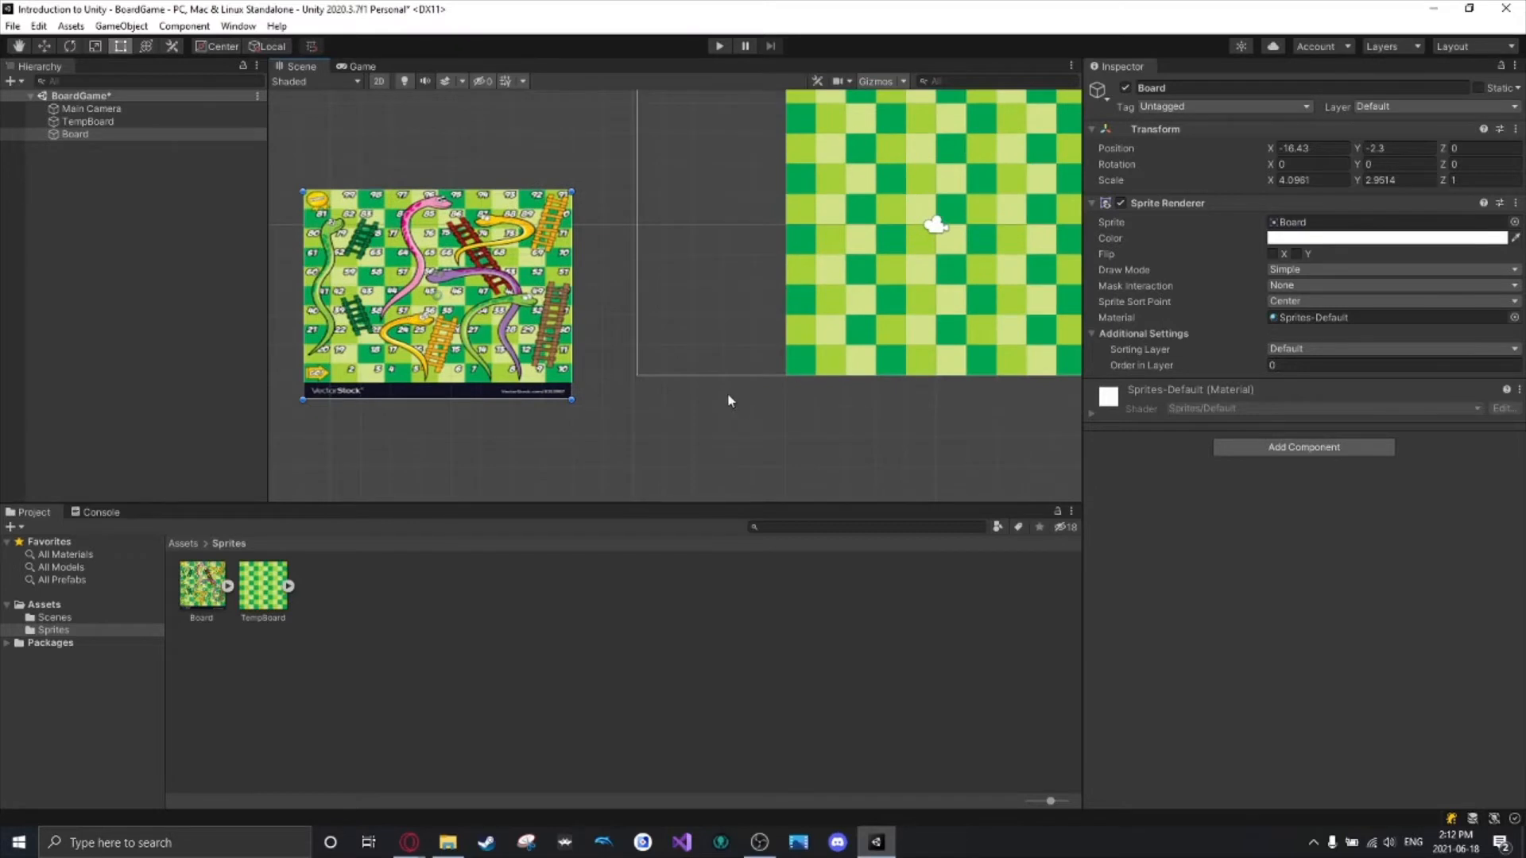
Examine the snakes and ladders on the reference Board sprite and compare their layout with the empty TempBoard.
middle_drag(725, 398, 763, 403)
scroll(429, 302, up, 3)
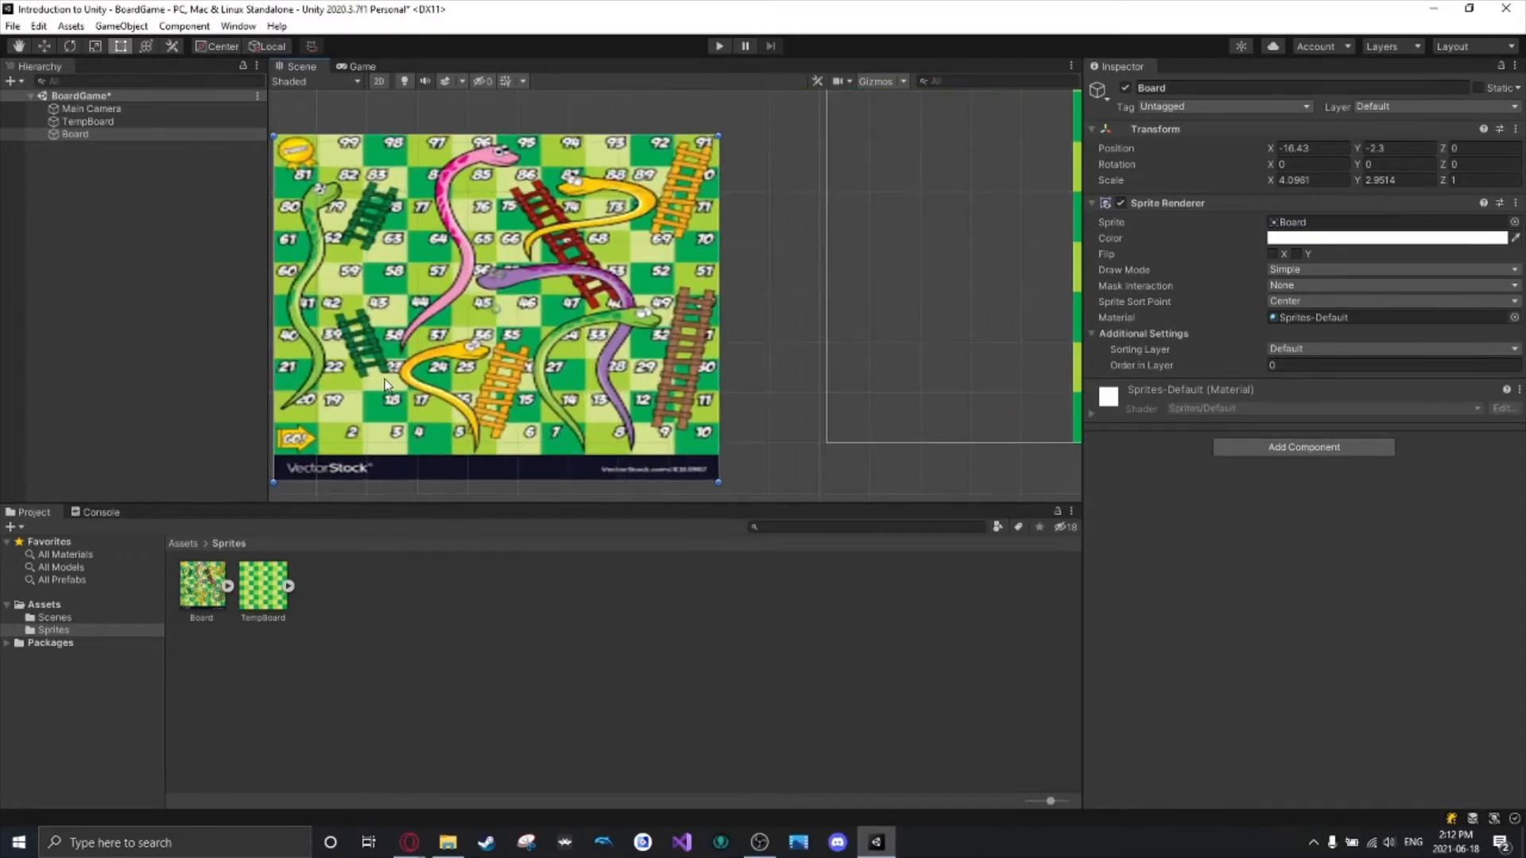
middle_drag(359, 345, 442, 315)
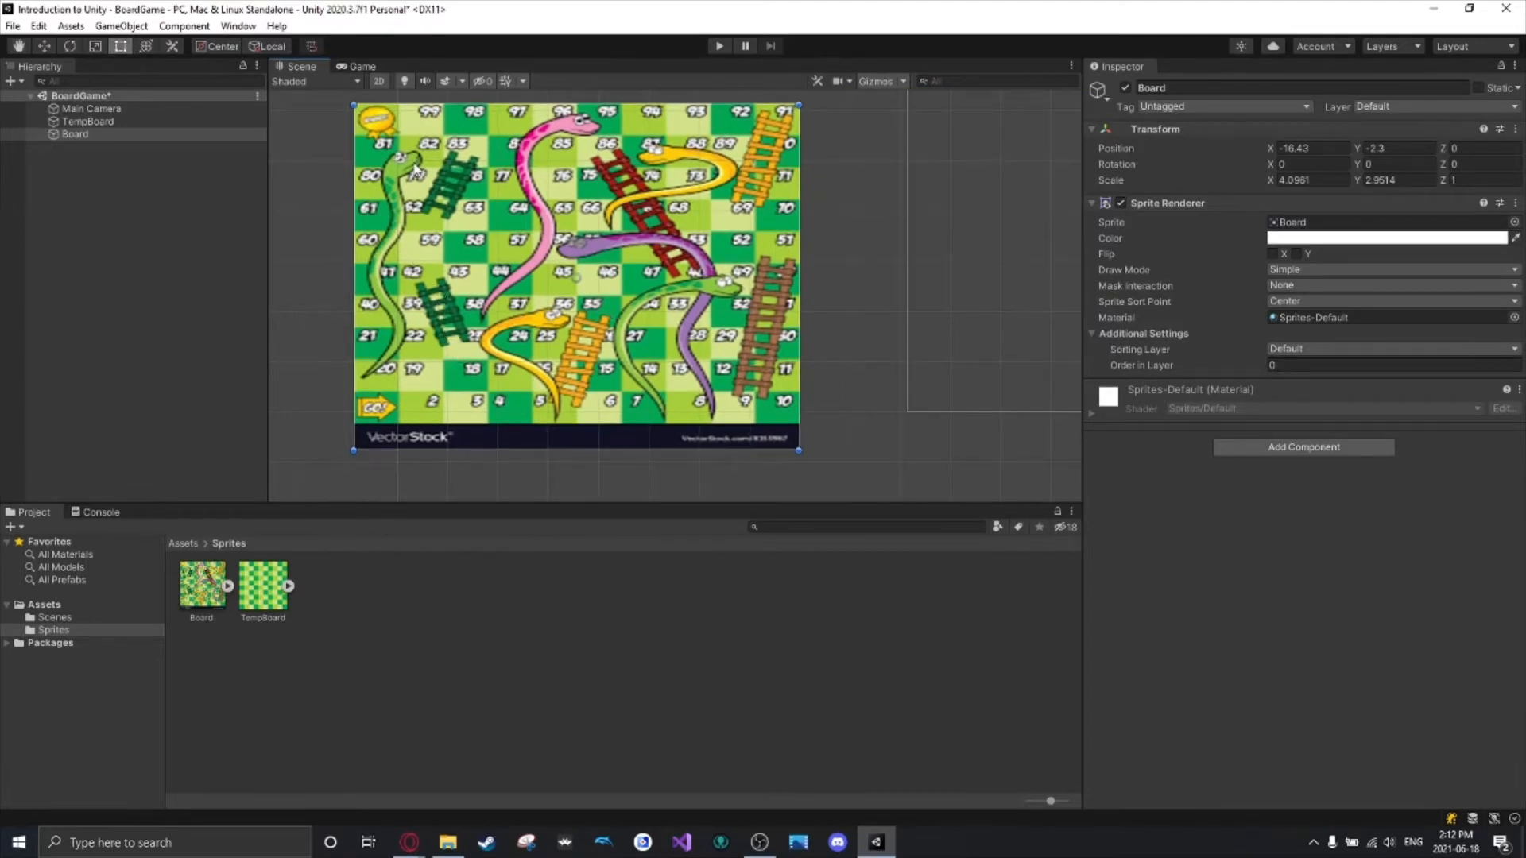
mouse_move(1044, 240)
middle_down()
mouse_move(895, 297)
mouse_move(911, 285)
mouse_move(886, 279)
mouse_move(1043, 221)
middle_up()
scroll(911, 285, down, 1)
middle_drag(550, 286, 760, 283)
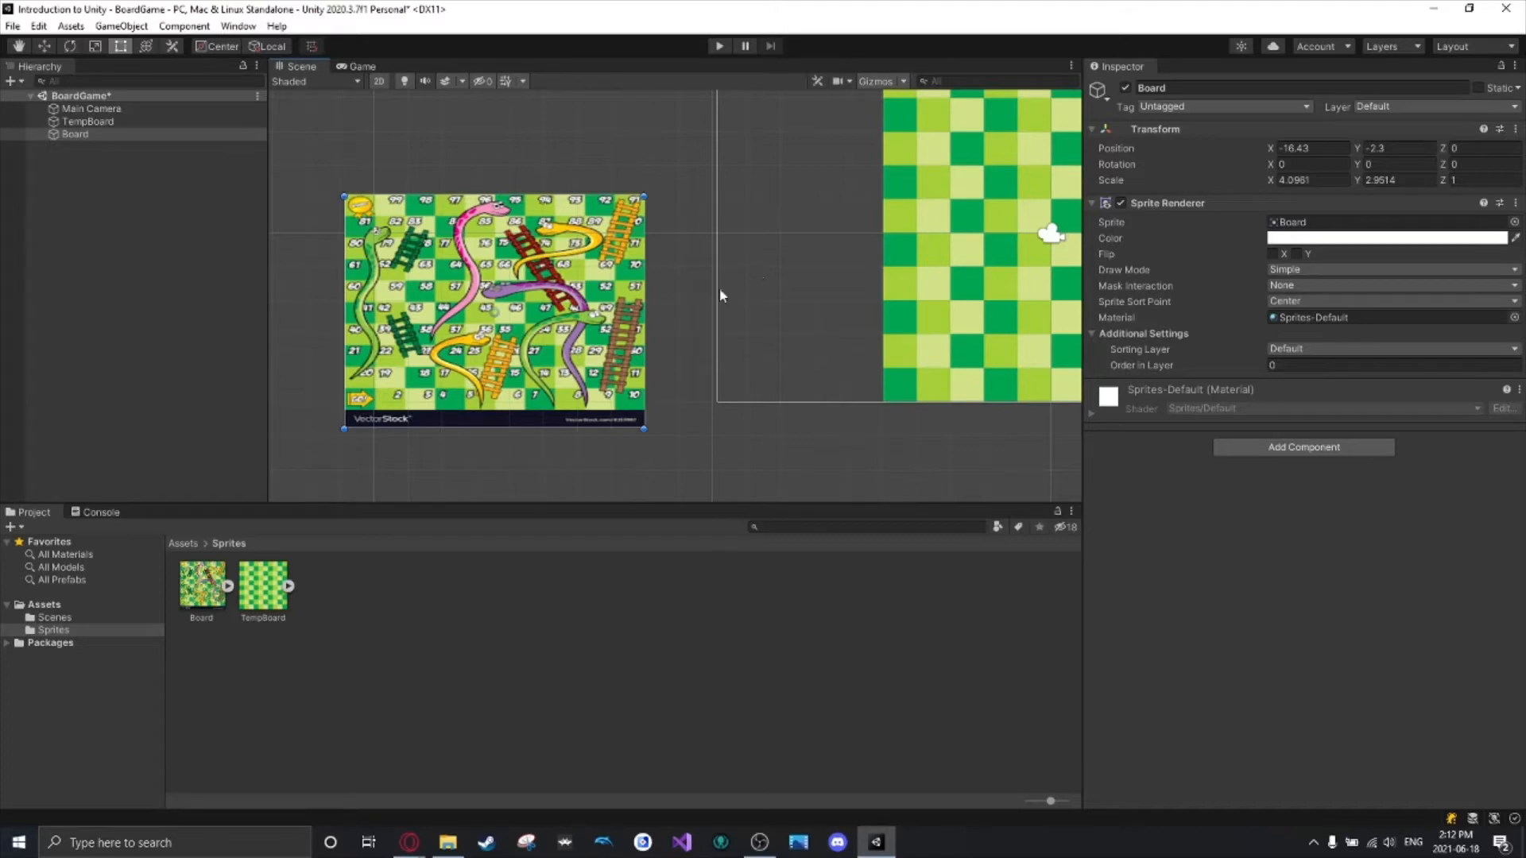
middle_drag(669, 242, 368, 322)
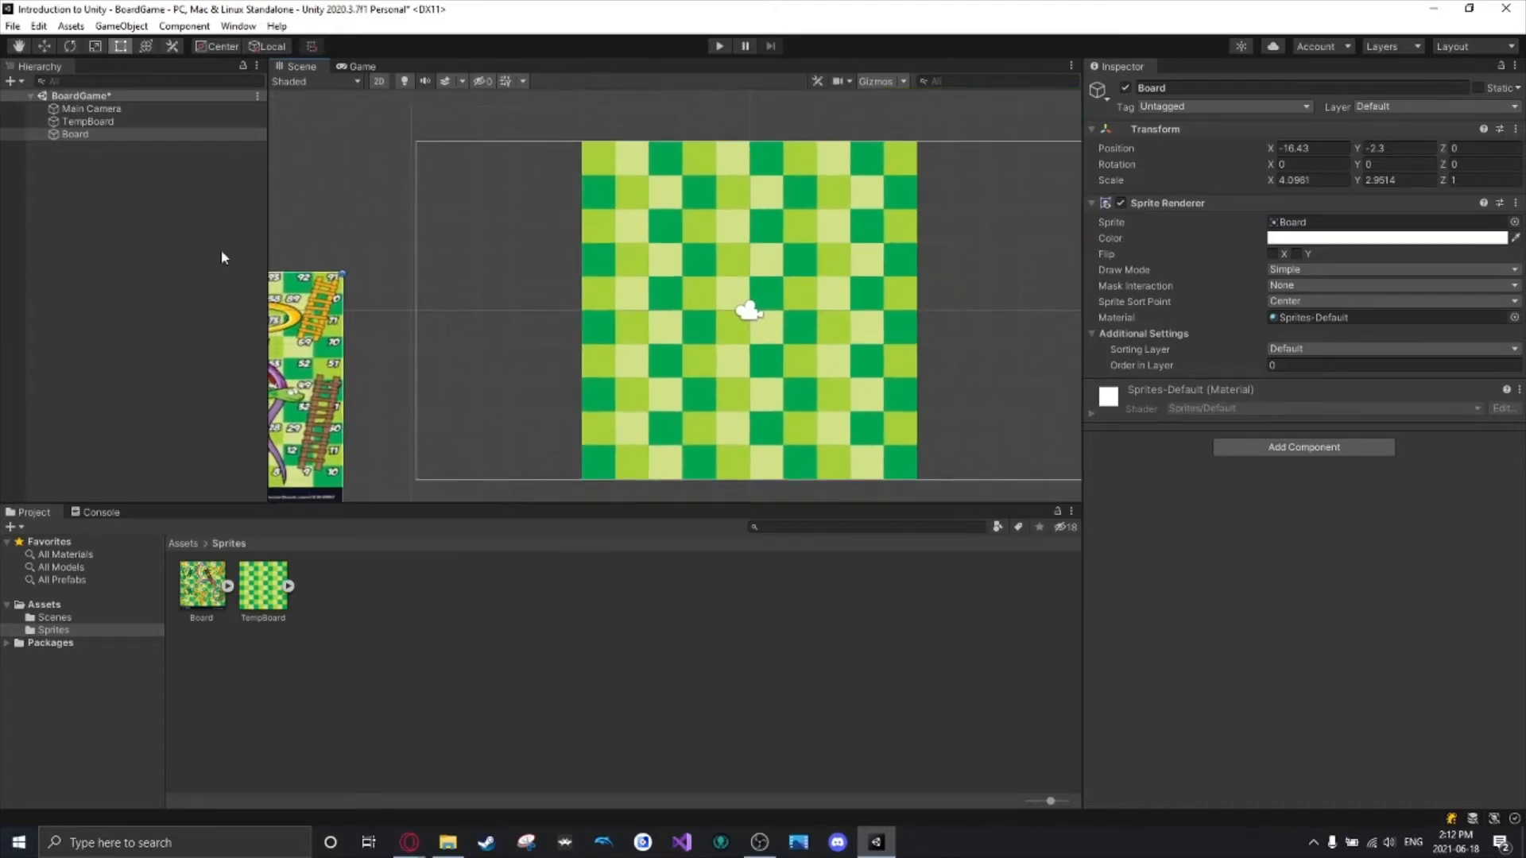
Create a 2D Square sprite as a child of the Board object.
right_click(91, 134)
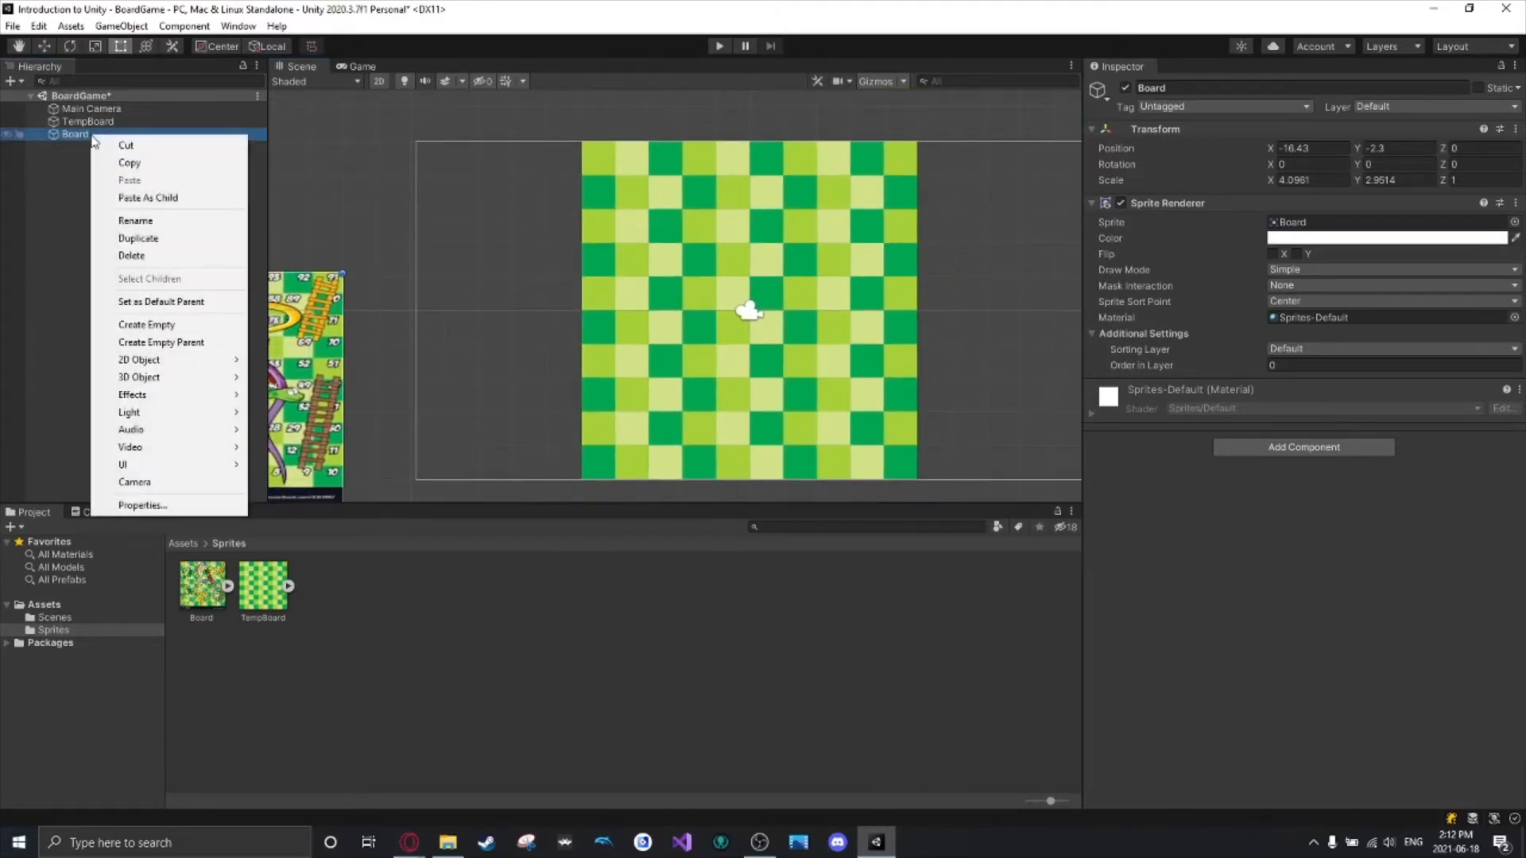
click(50, 174)
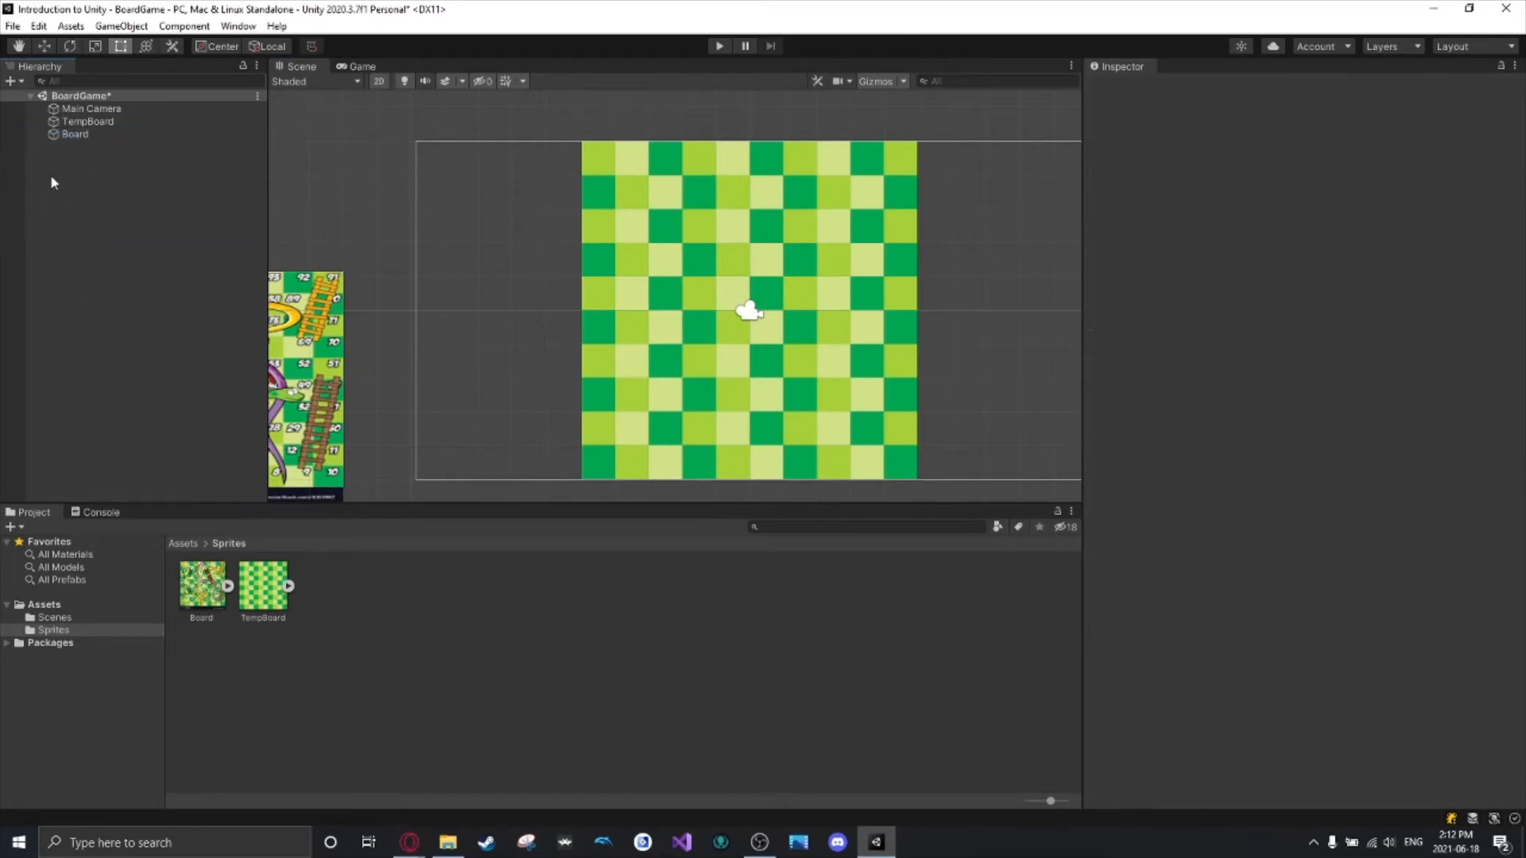
click(77, 135)
right_click(77, 135)
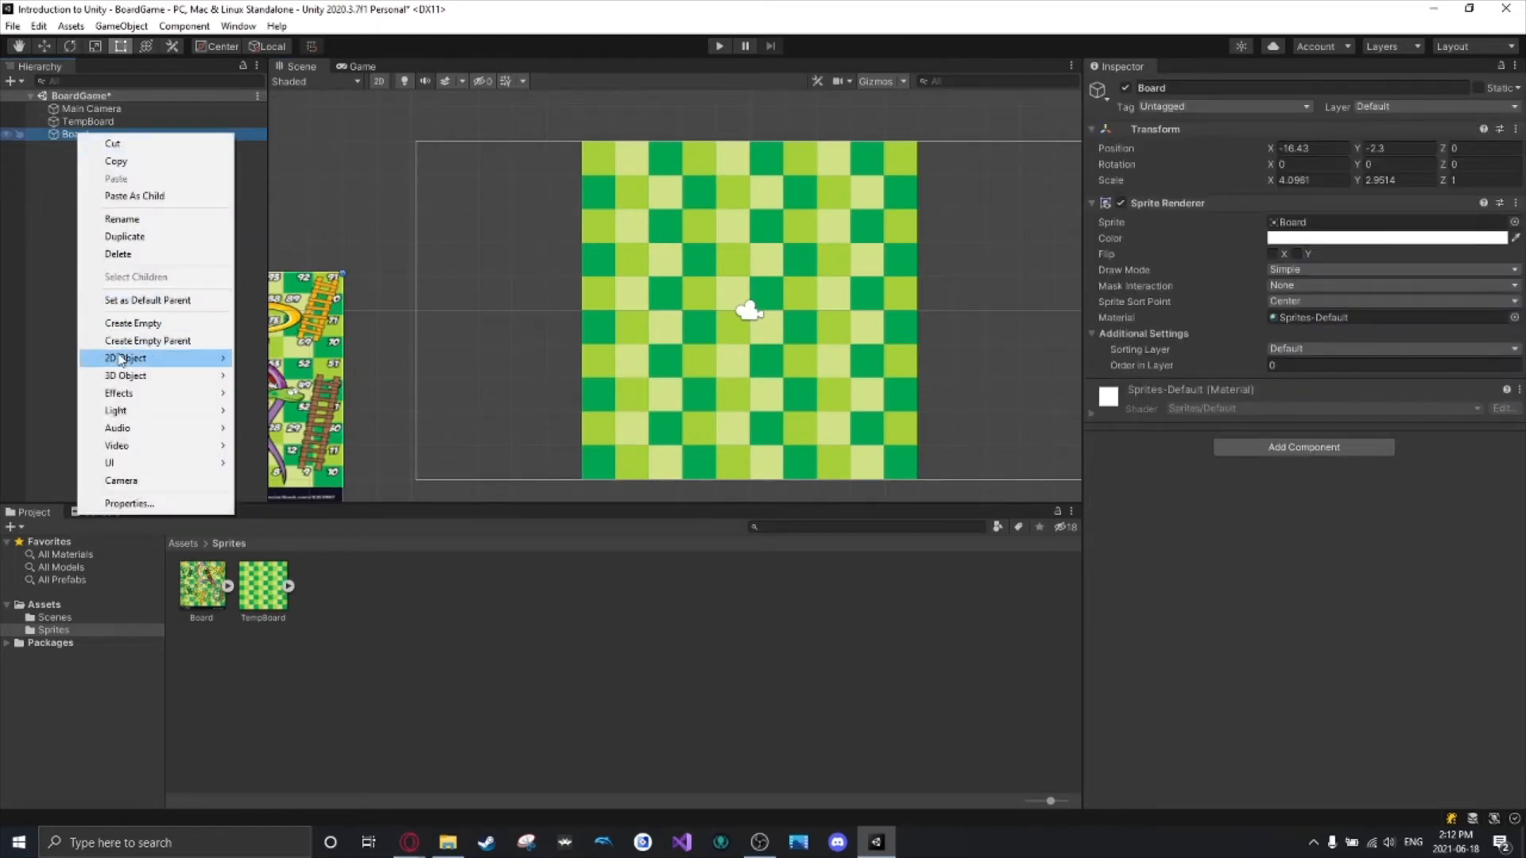
mouse_move(119, 359)
mouse_move(247, 360)
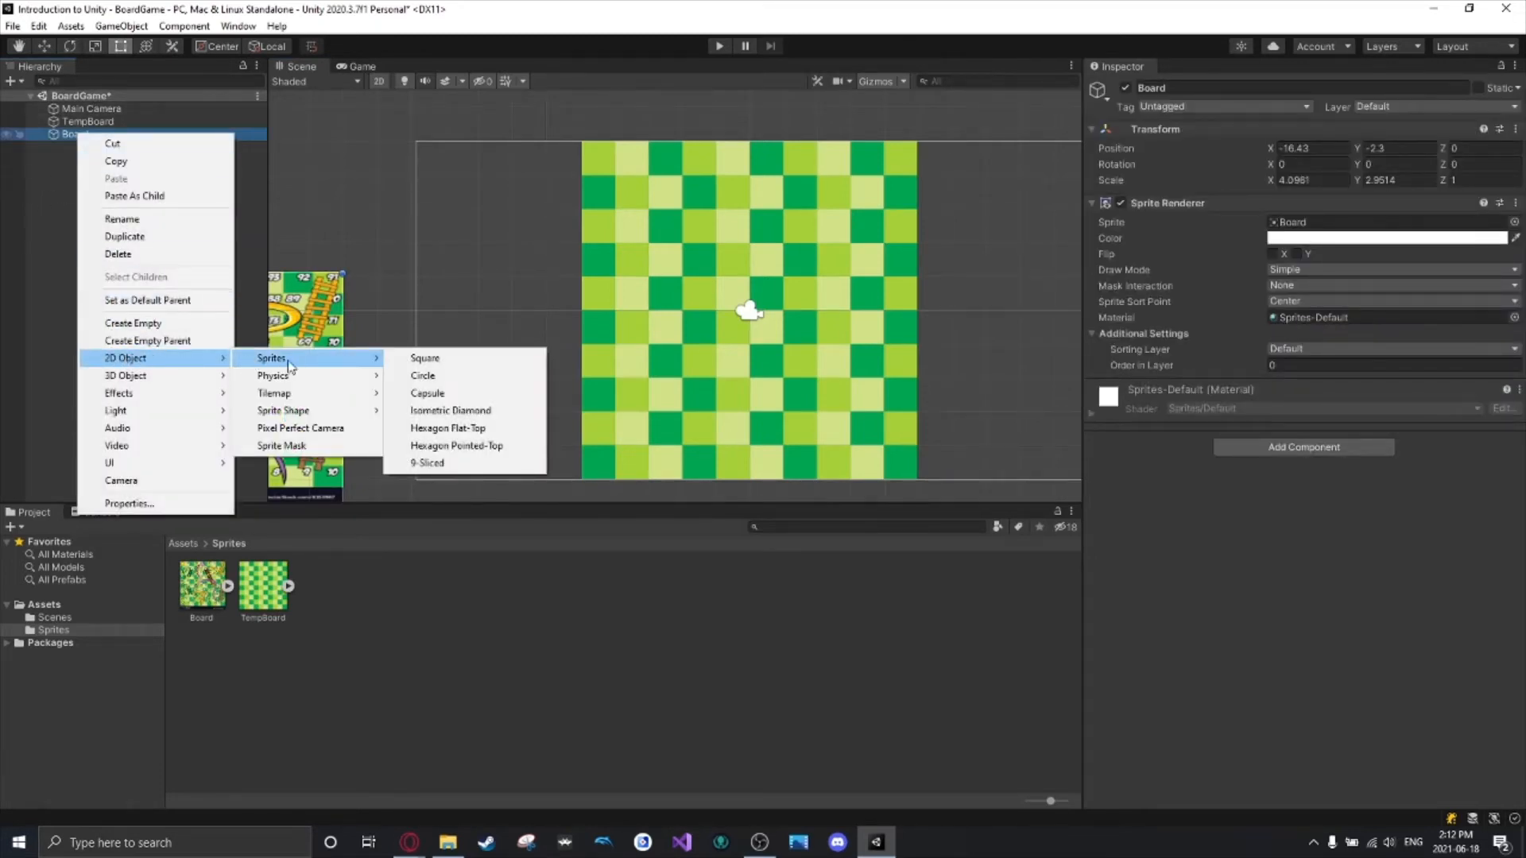
click(442, 360)
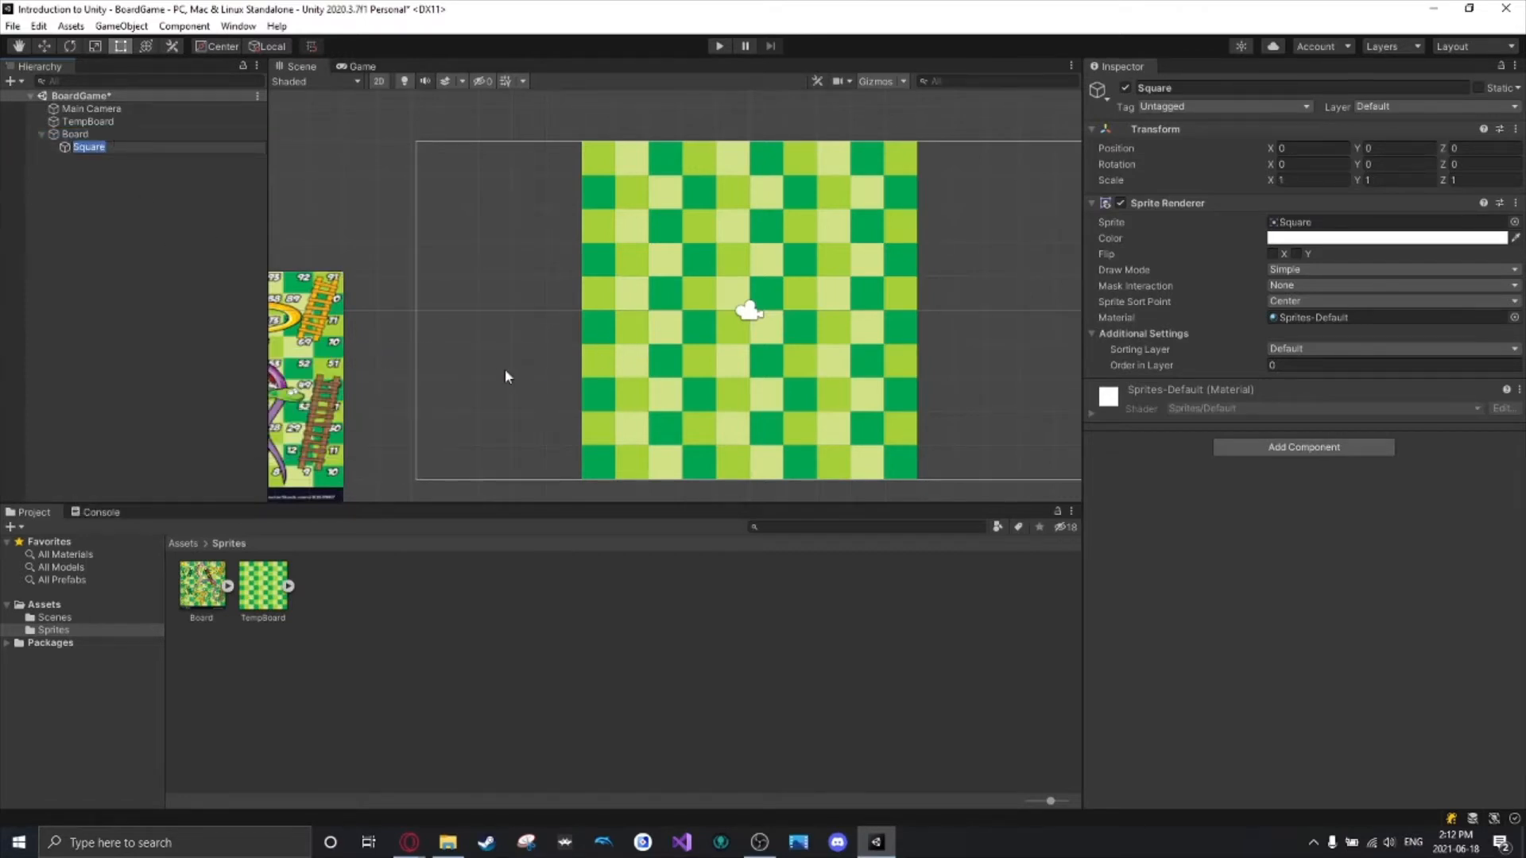
Set the Square's Order in Layer to 1 and move it onto the TempBoard at about X 4.05, Y 0.46.
click(1309, 366)
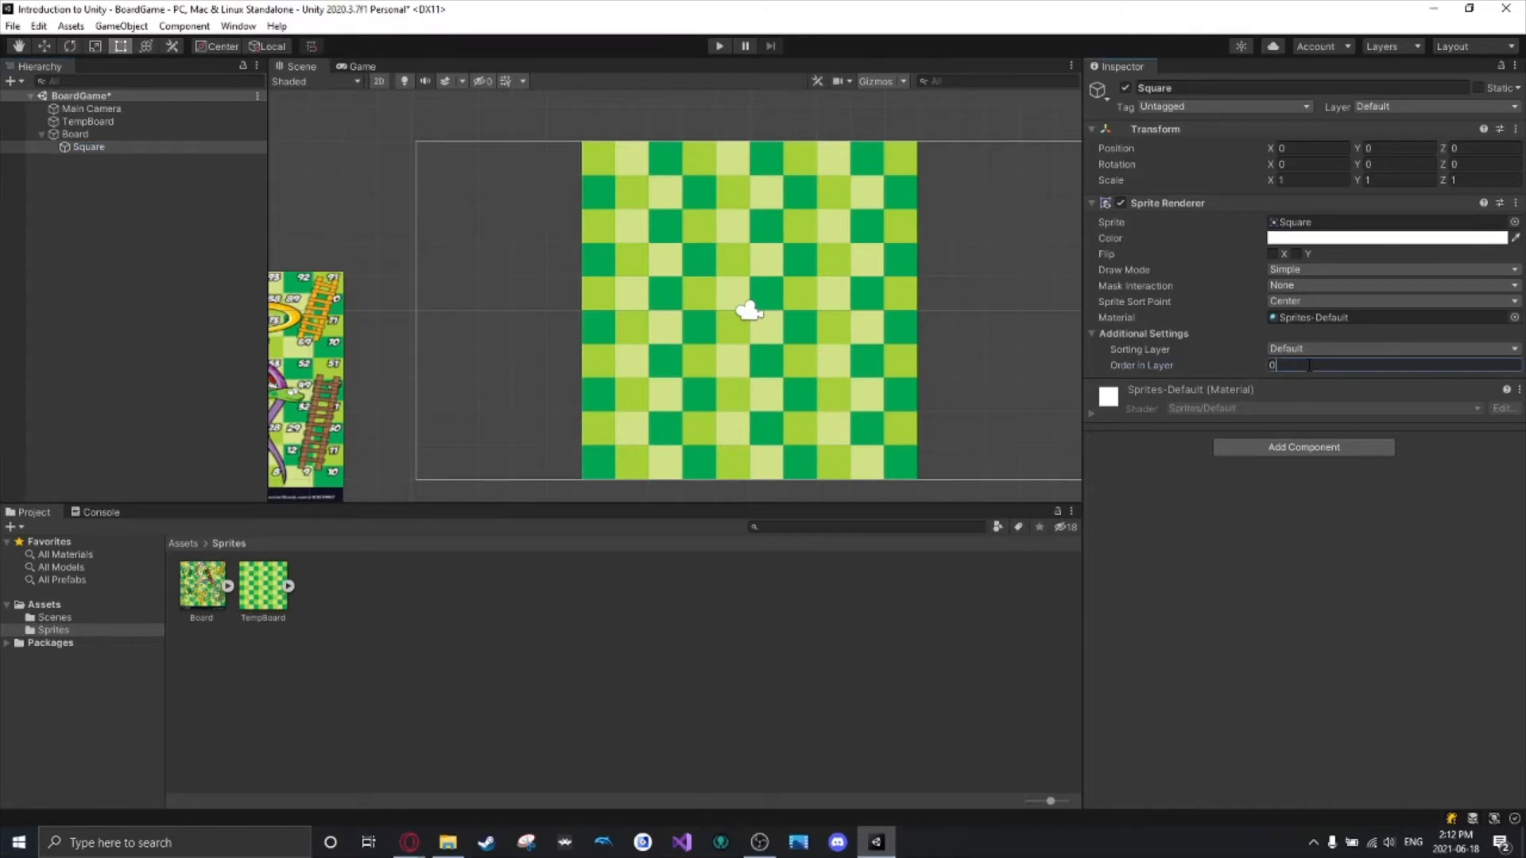
middle_drag(460, 378, 765, 262)
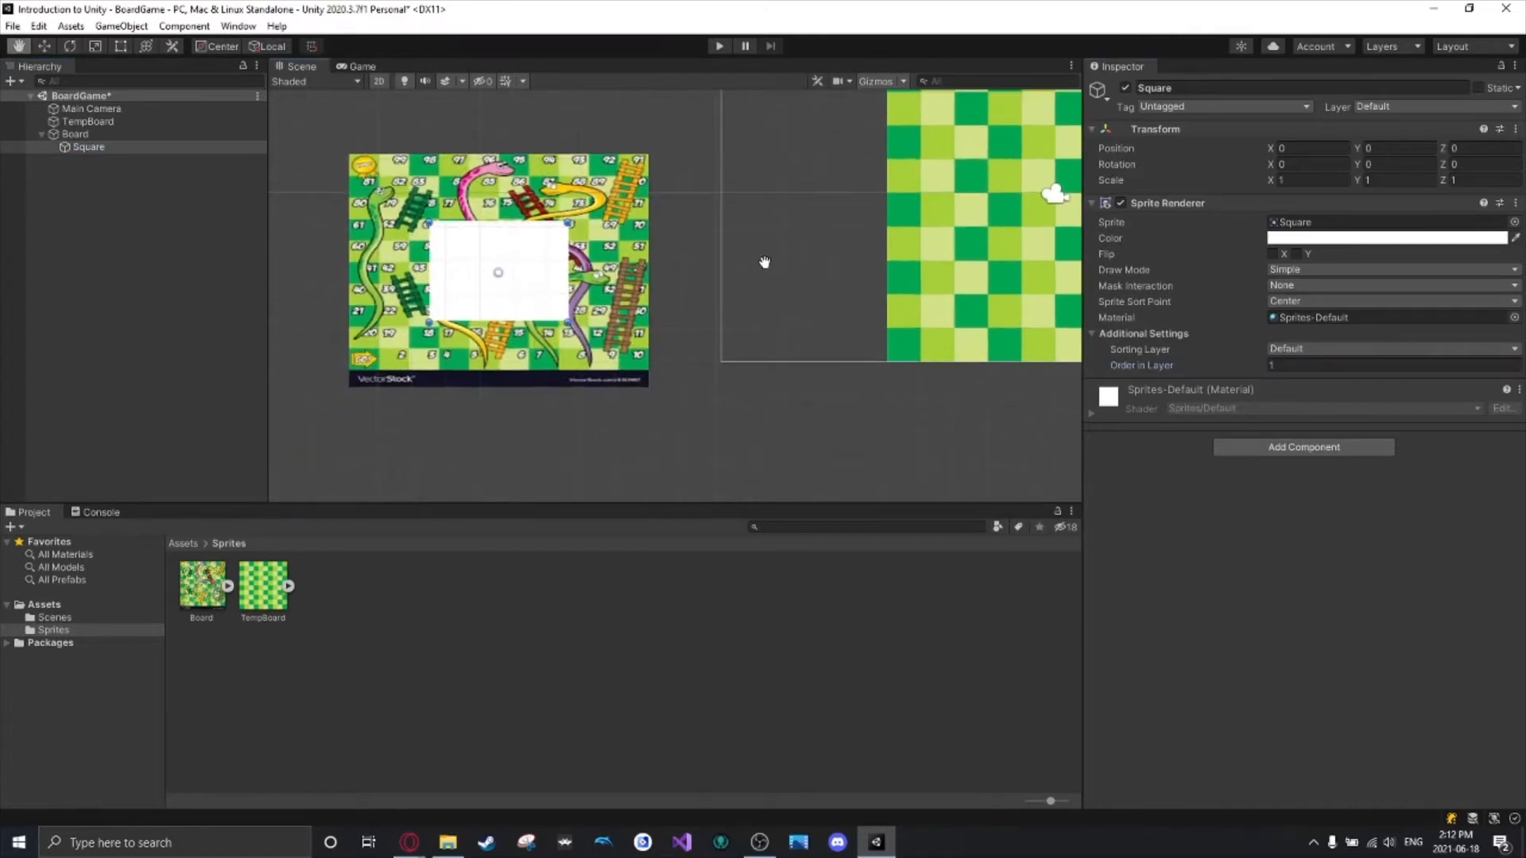
drag(531, 296, 857, 264)
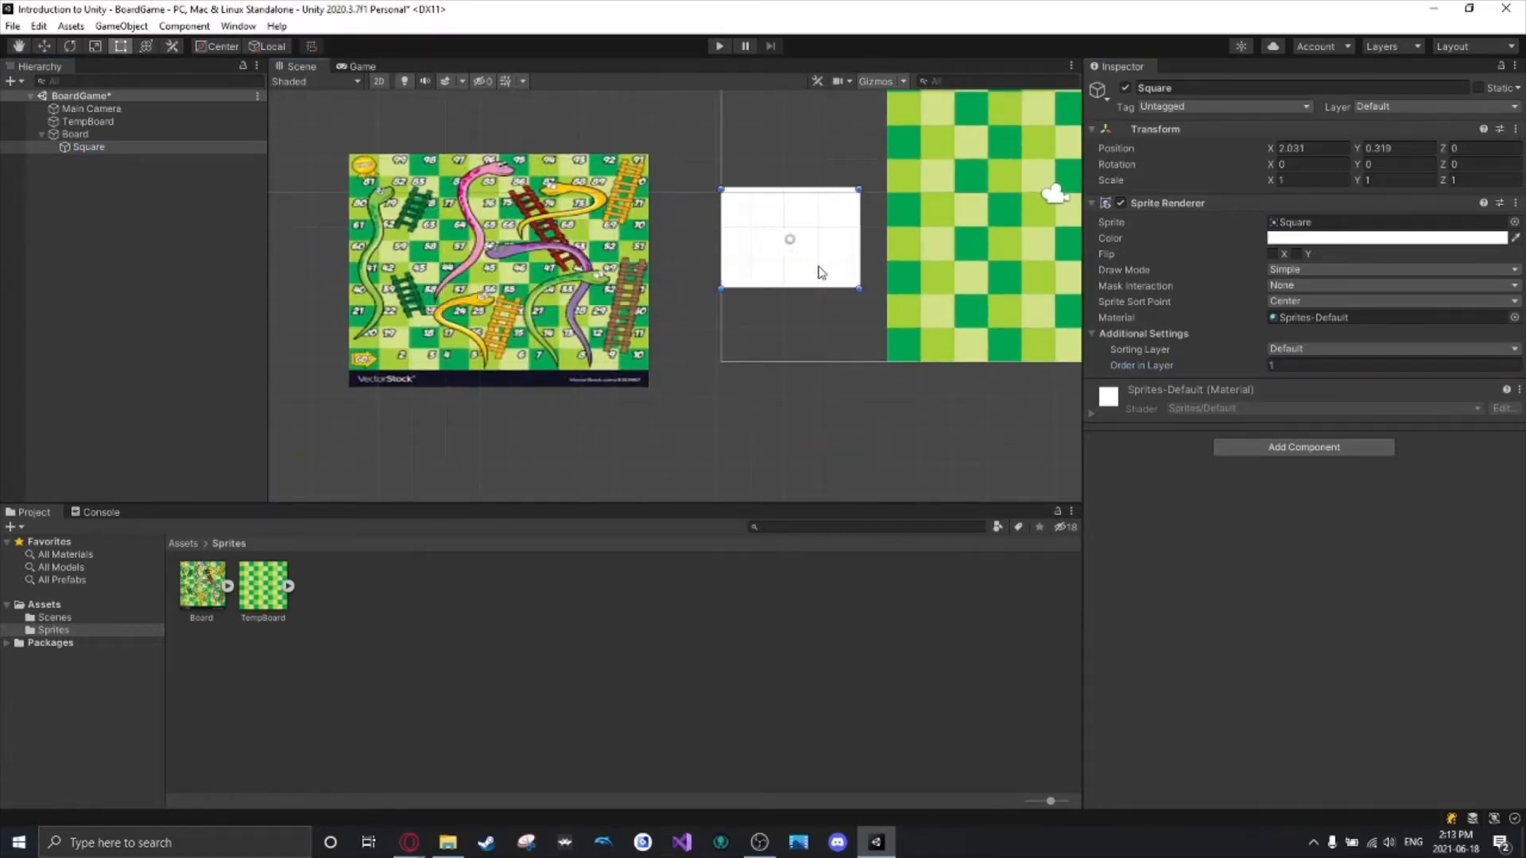
middle_drag(857, 264, 508, 409)
drag(440, 332, 709, 316)
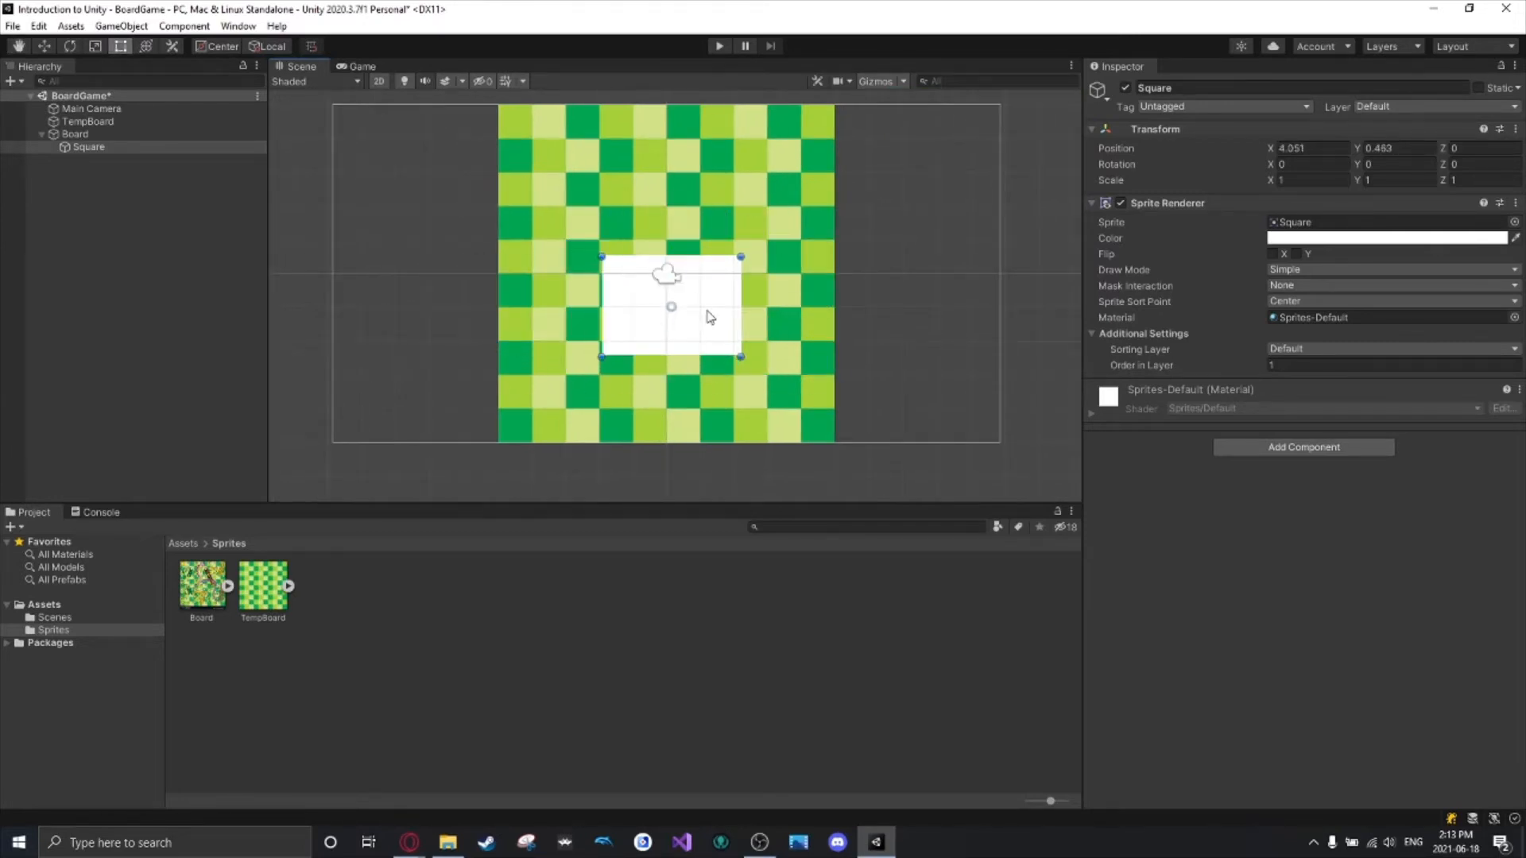
Reshape the Square into a narrow bar scaled about 0.21 by 1.08, rotated about -10° and placed near X 4.03, Y -0.28.
drag(745, 254, 636, 262)
middle_drag(329, 335, 680, 297)
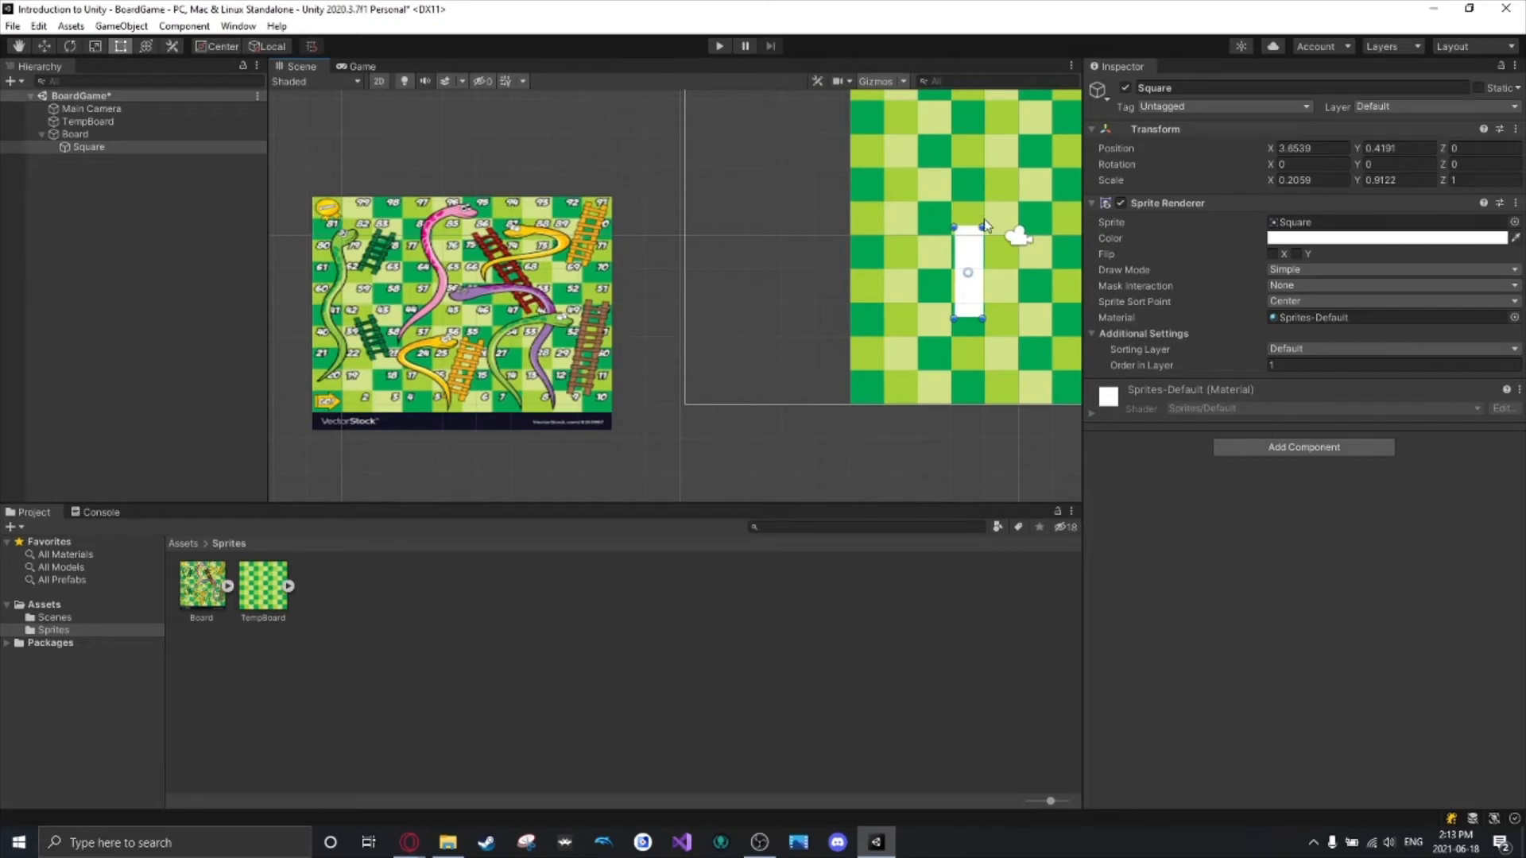
drag(989, 221, 1038, 333)
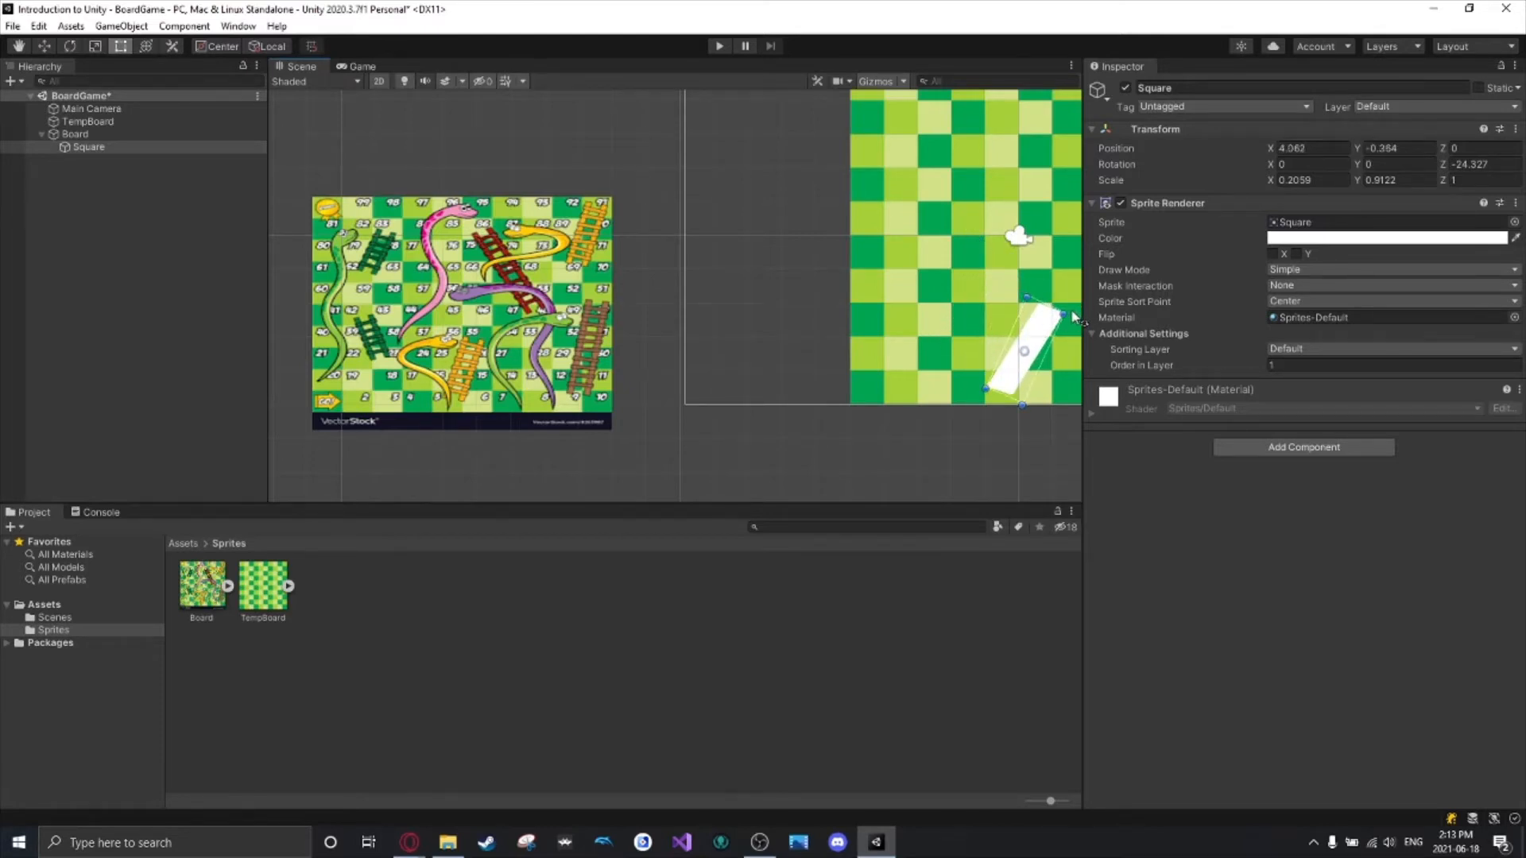
drag(1073, 317, 1032, 306)
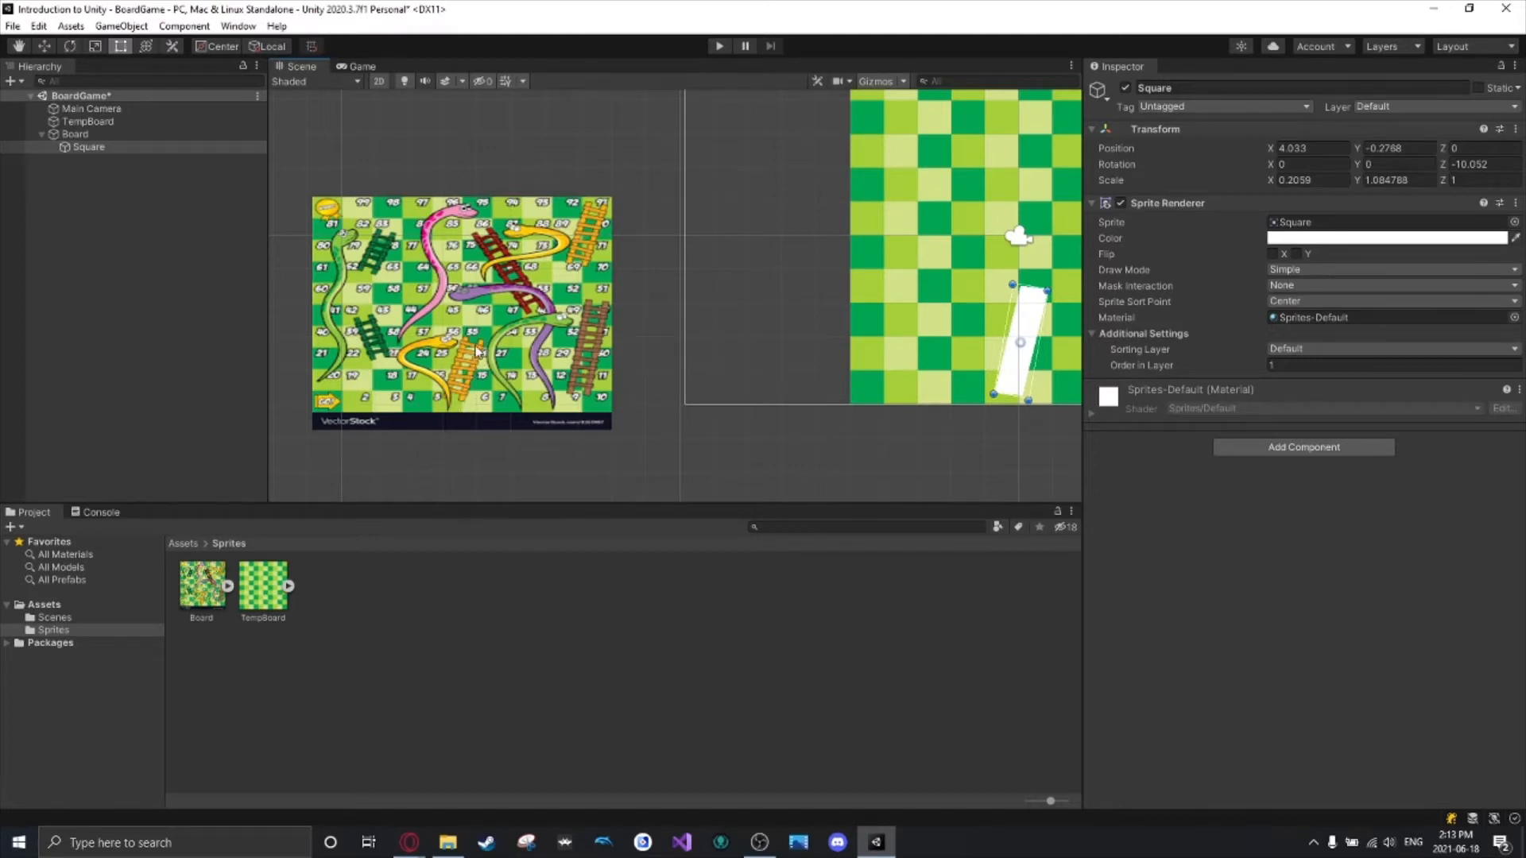
Duplicate the narrow Square bar and place the copy near X 5.0, Y 0.12, lengthened to about 1.61 in Y scale and rotated about -6.3°.
middle_drag(633, 357, 535, 361)
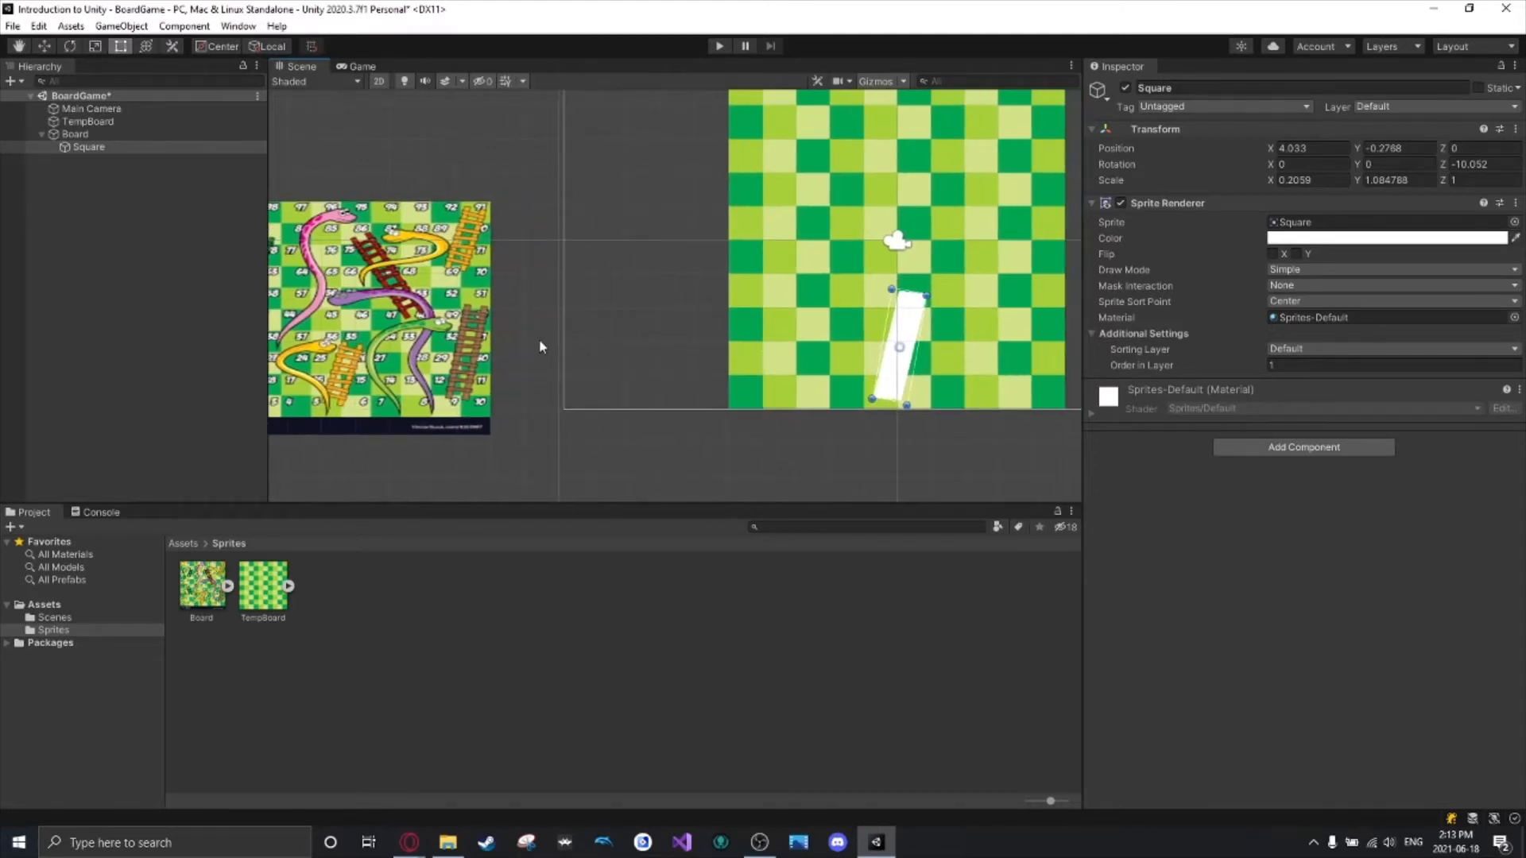
key(ctrl+d)
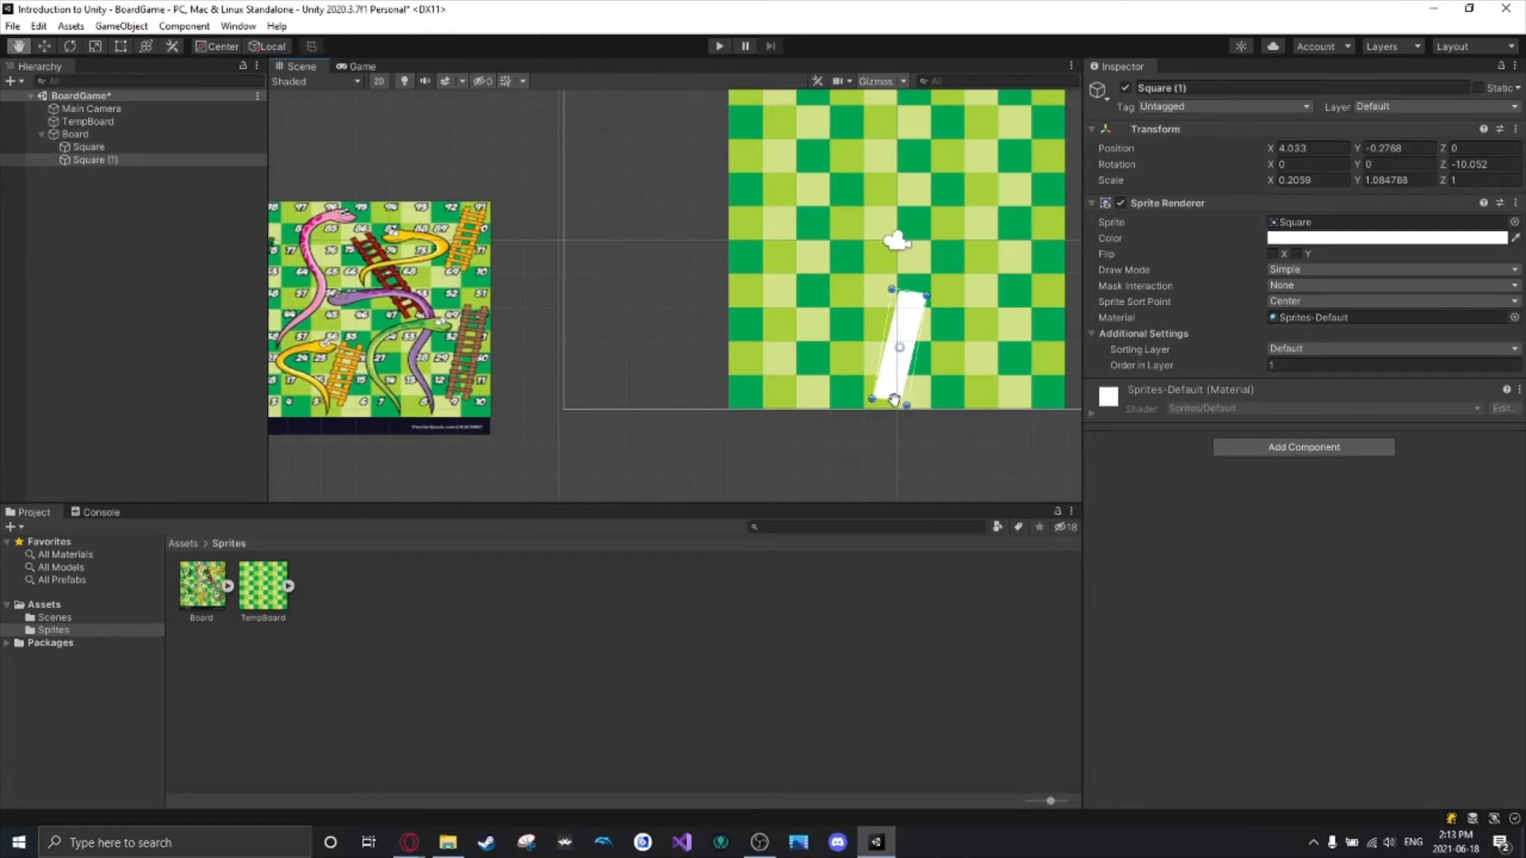
middle_drag(910, 390, 841, 390)
drag(830, 387, 962, 375)
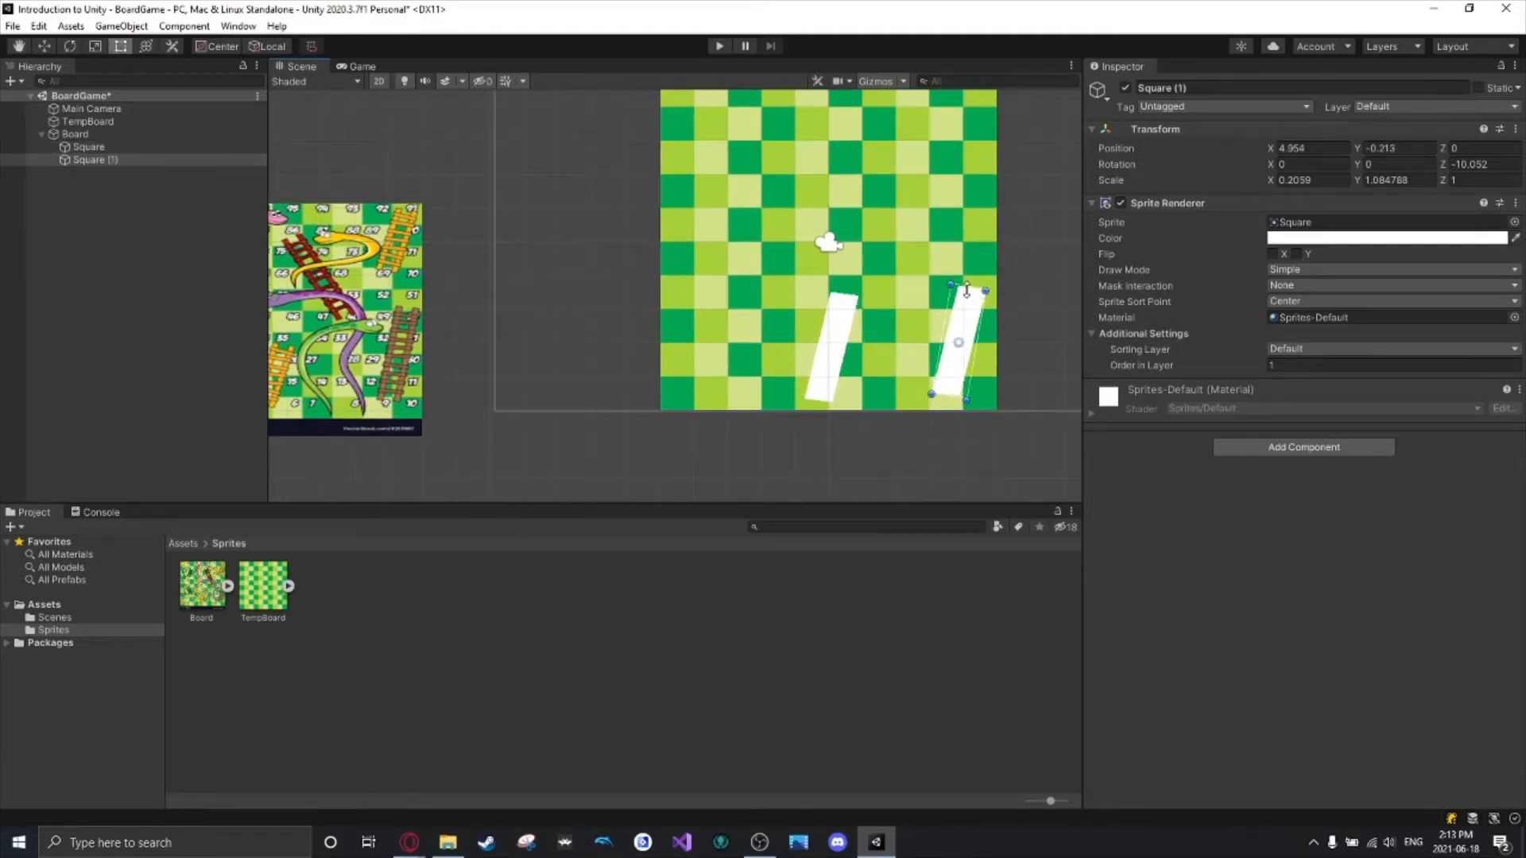
drag(968, 286, 1002, 223)
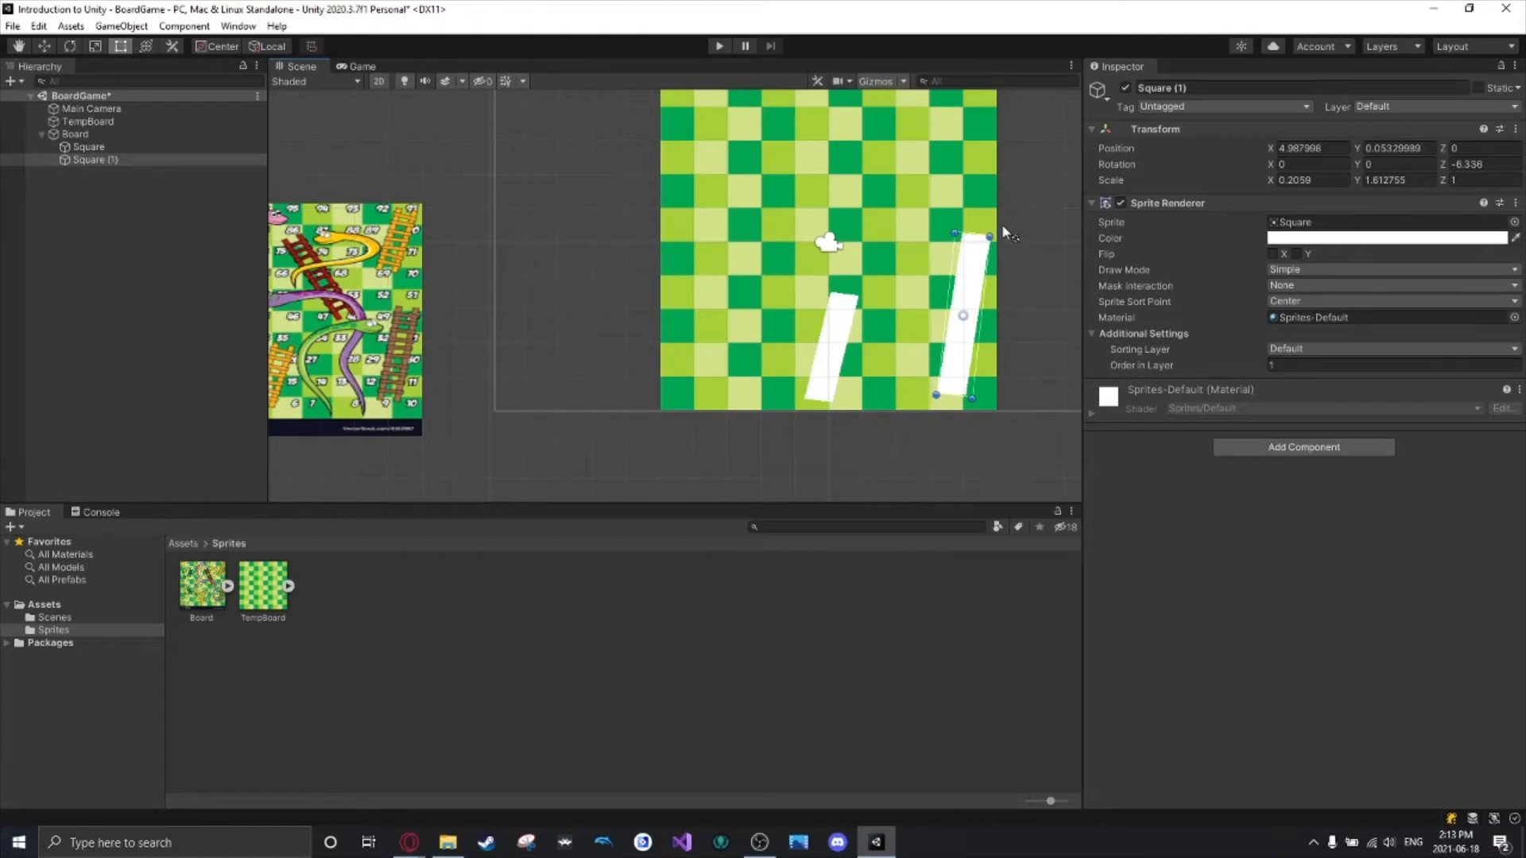
drag(956, 366, 956, 359)
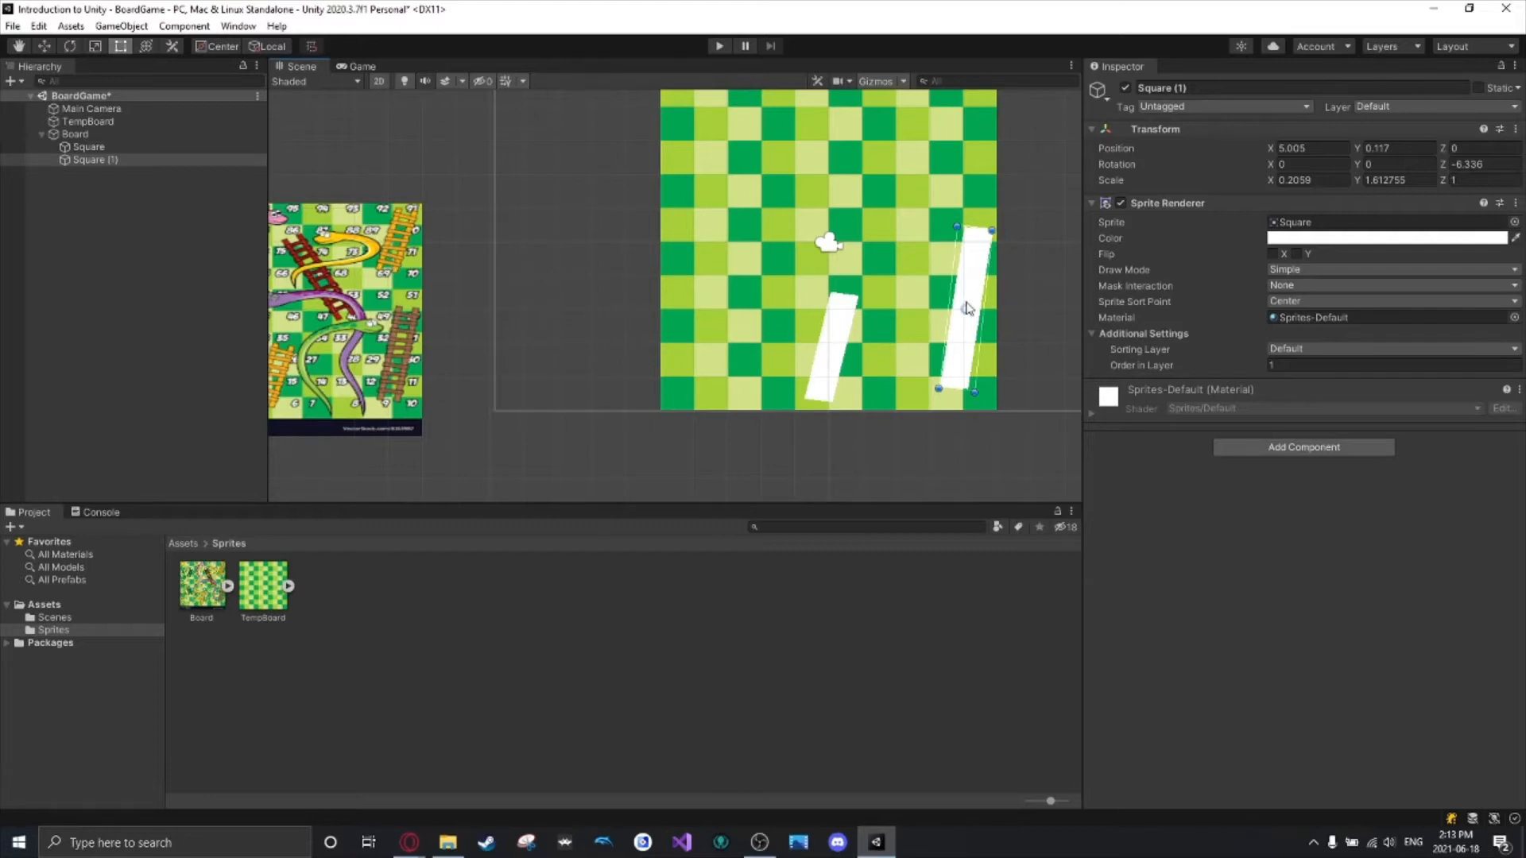
Duplicate the long bar, place the copy near X 5, Y 1.8, shorten its Y scale to about 0.93 and rotate it about -14°.
key(ctrl+d)
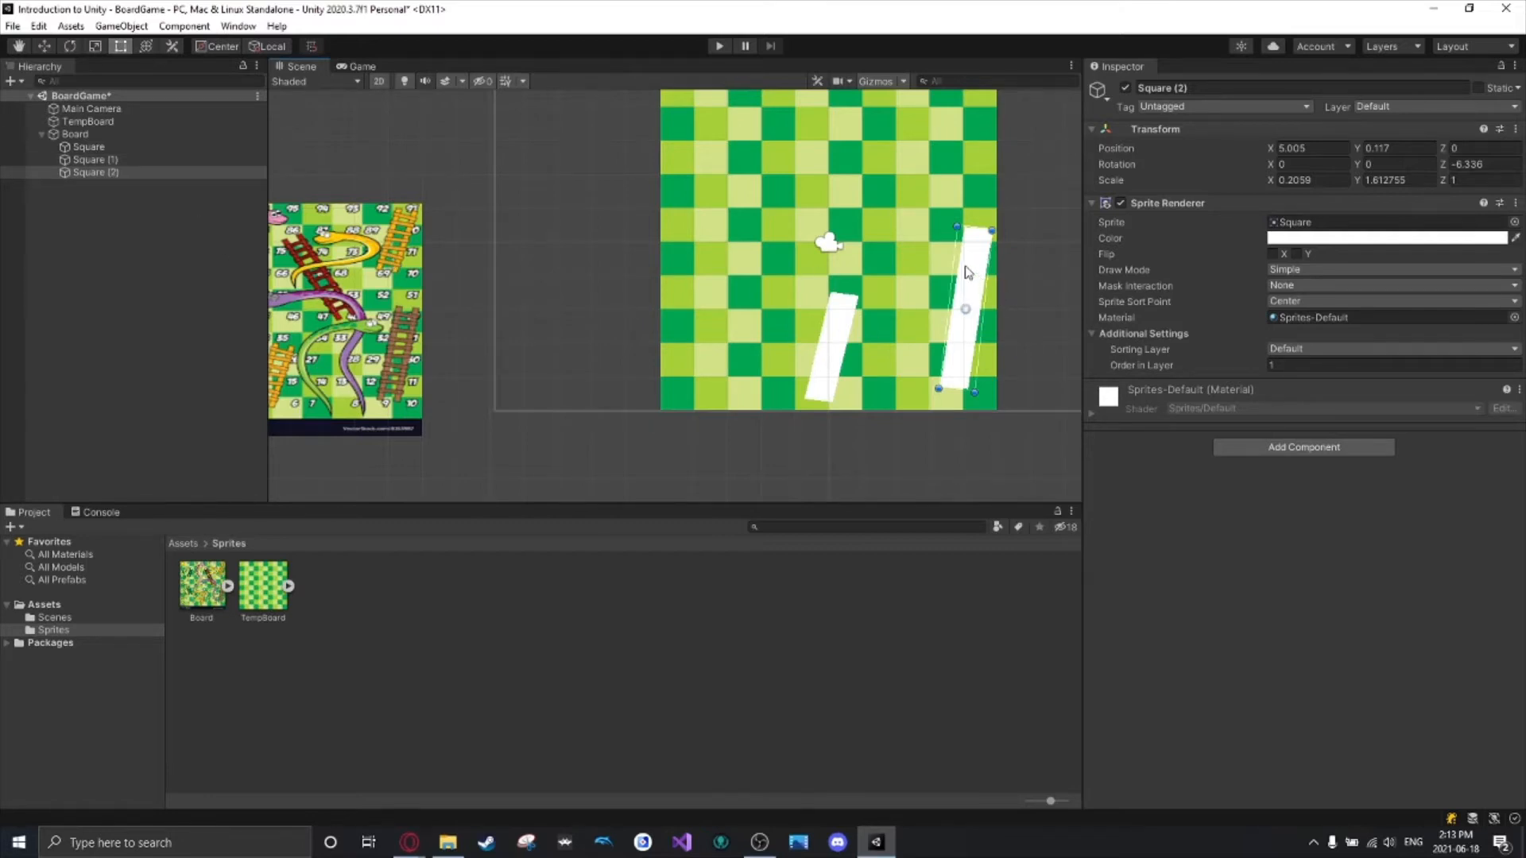
drag(973, 274, 967, 138)
middle_drag(1009, 144, 1007, 212)
drag(926, 330, 928, 288)
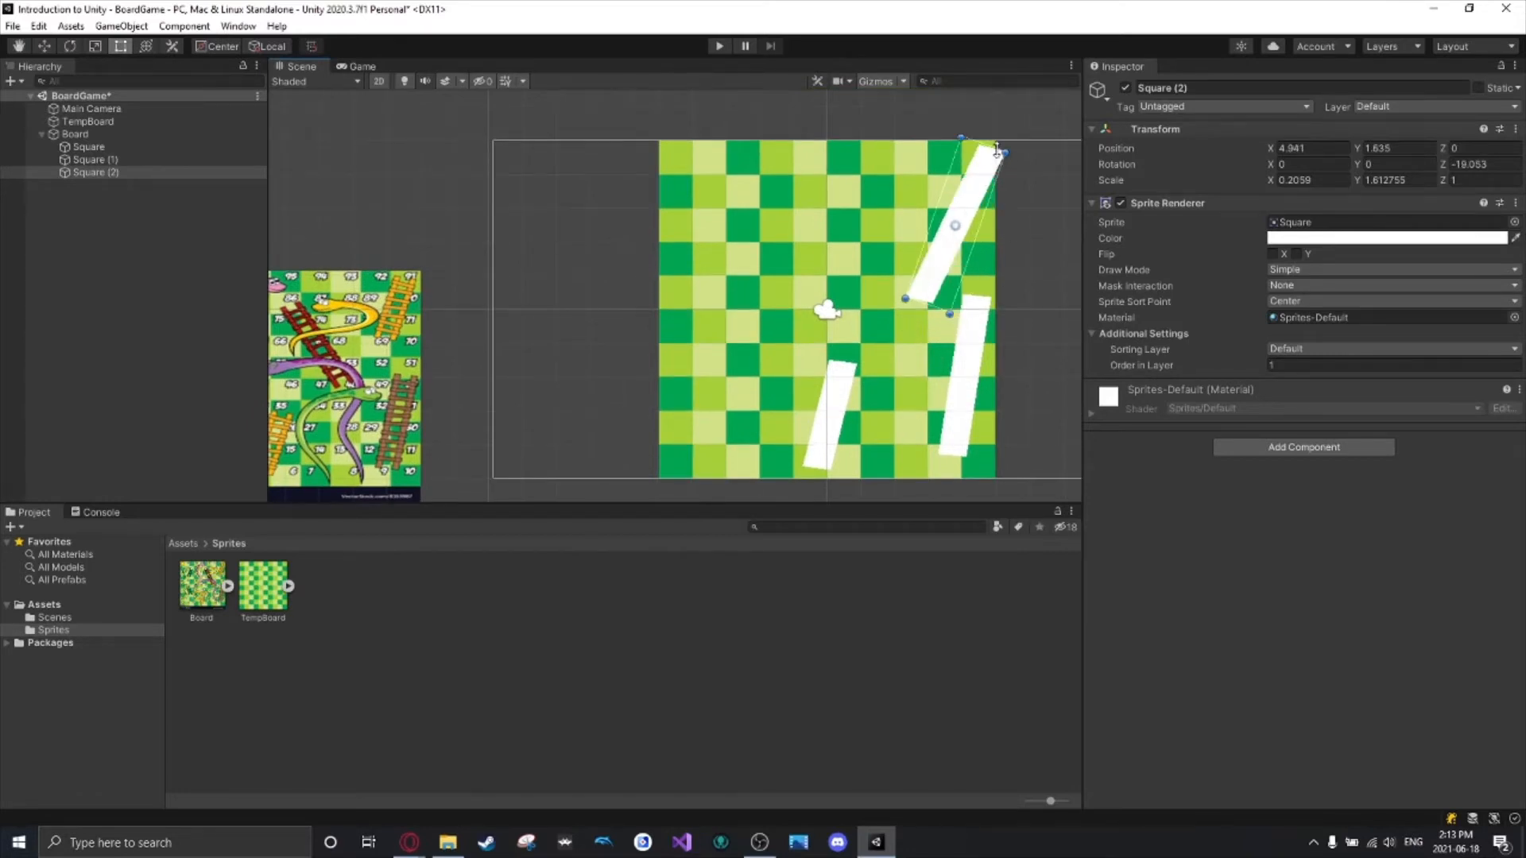
drag(996, 151, 977, 200)
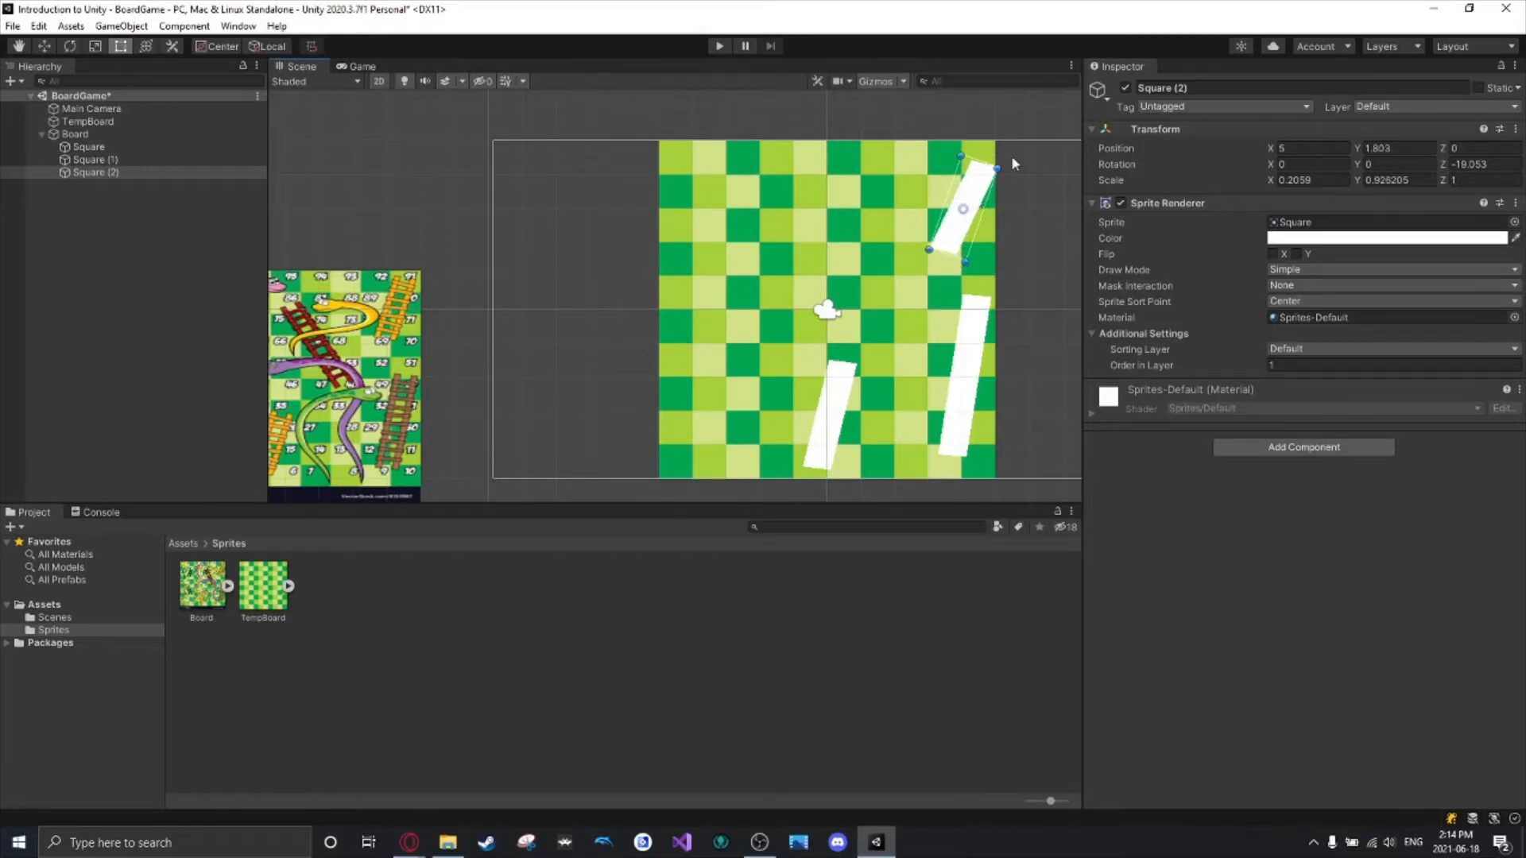
click(1005, 169)
click(964, 191)
Duplicate the upper-right bar, place the copy near X 4.39, Y 1.3, rotate it about 17° and lengthen its Y scale to about 1.32.
key(ctrl+d)
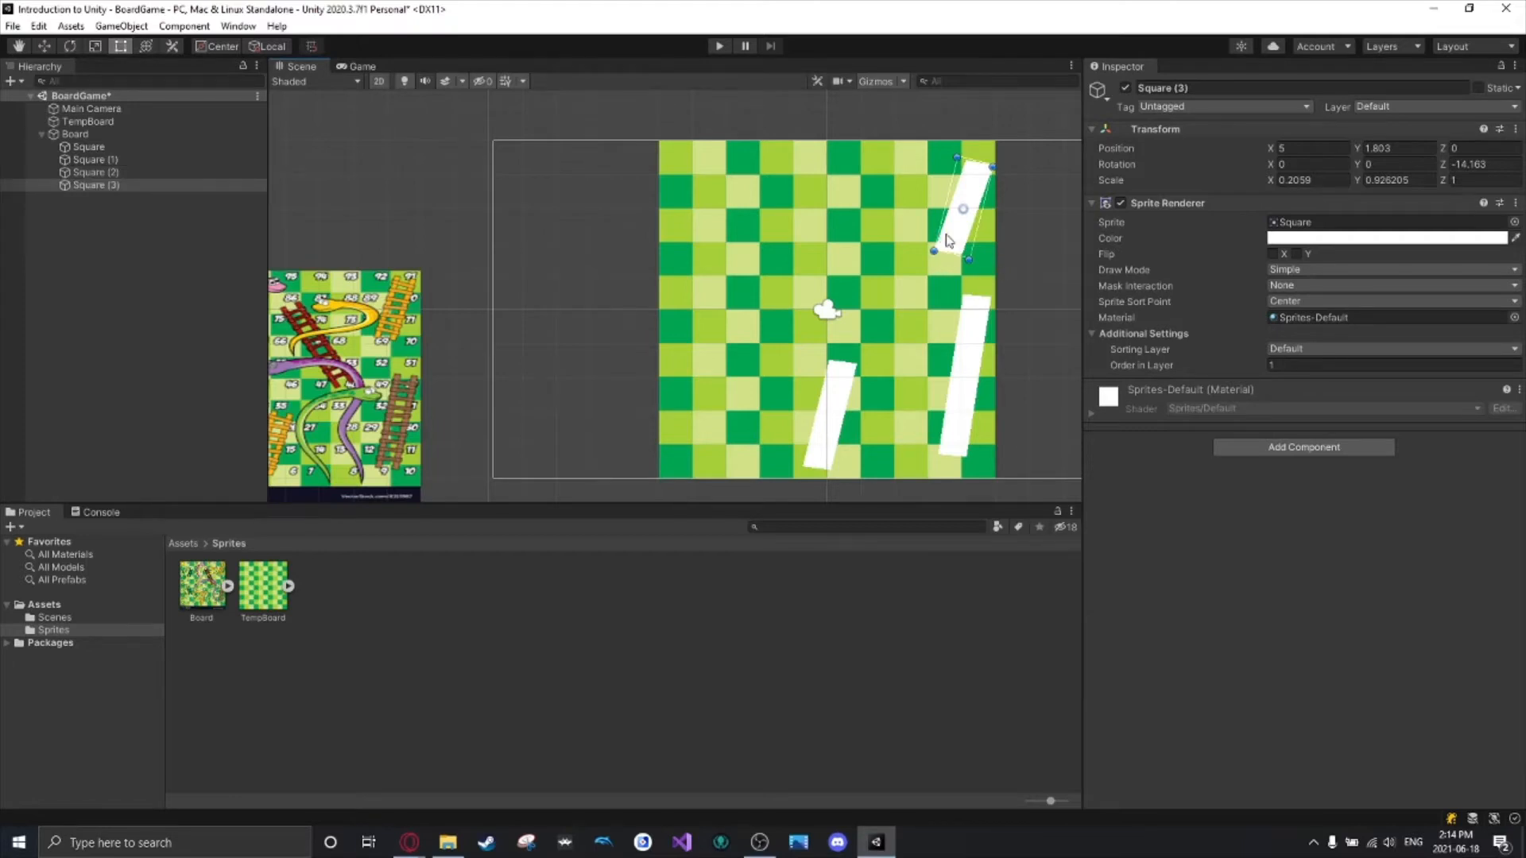
drag(946, 243, 875, 312)
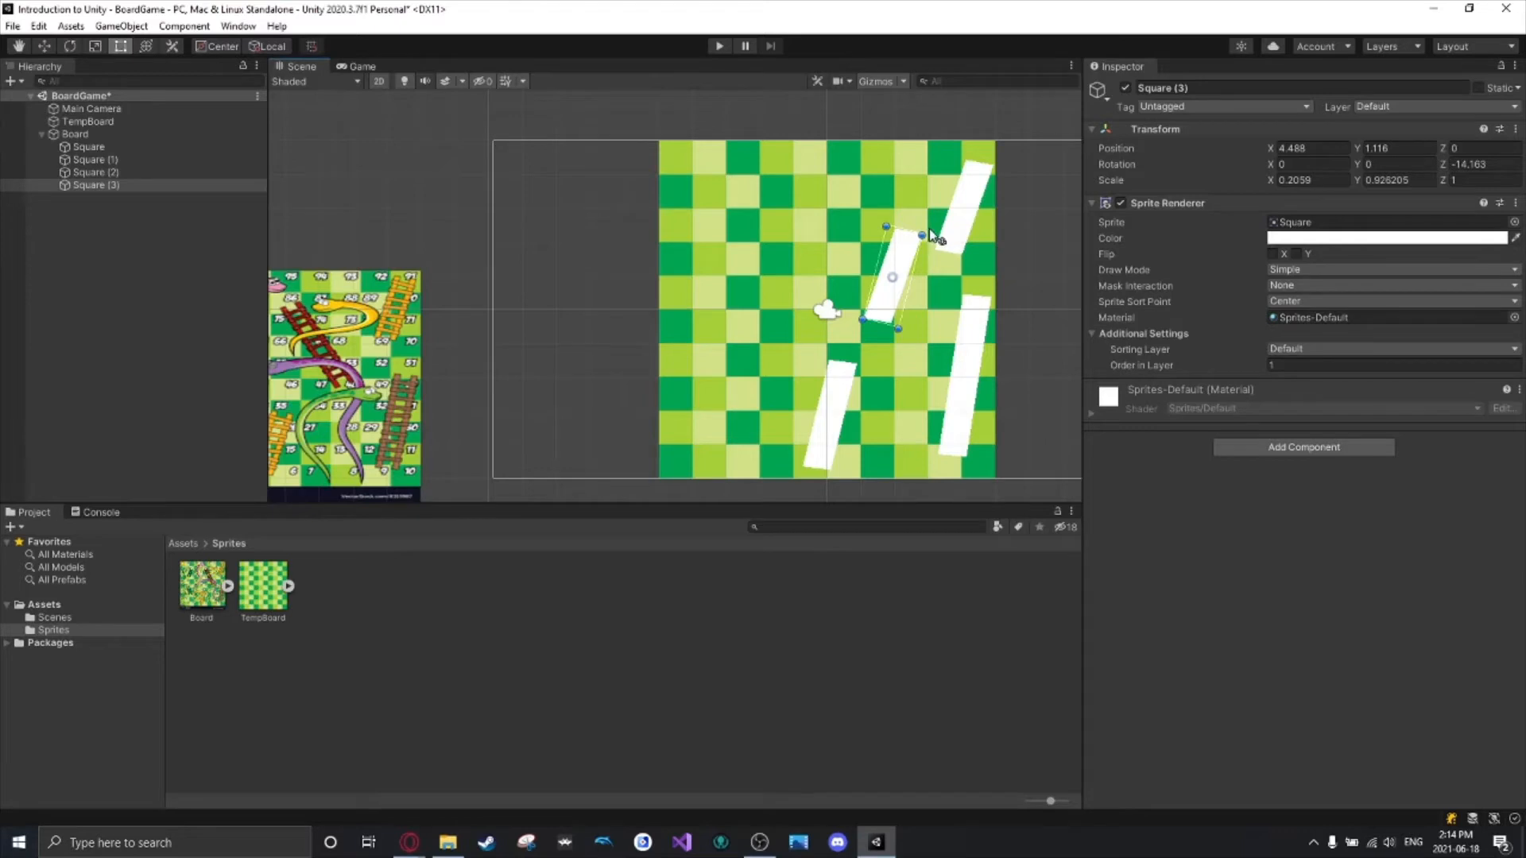
drag(922, 235, 901, 225)
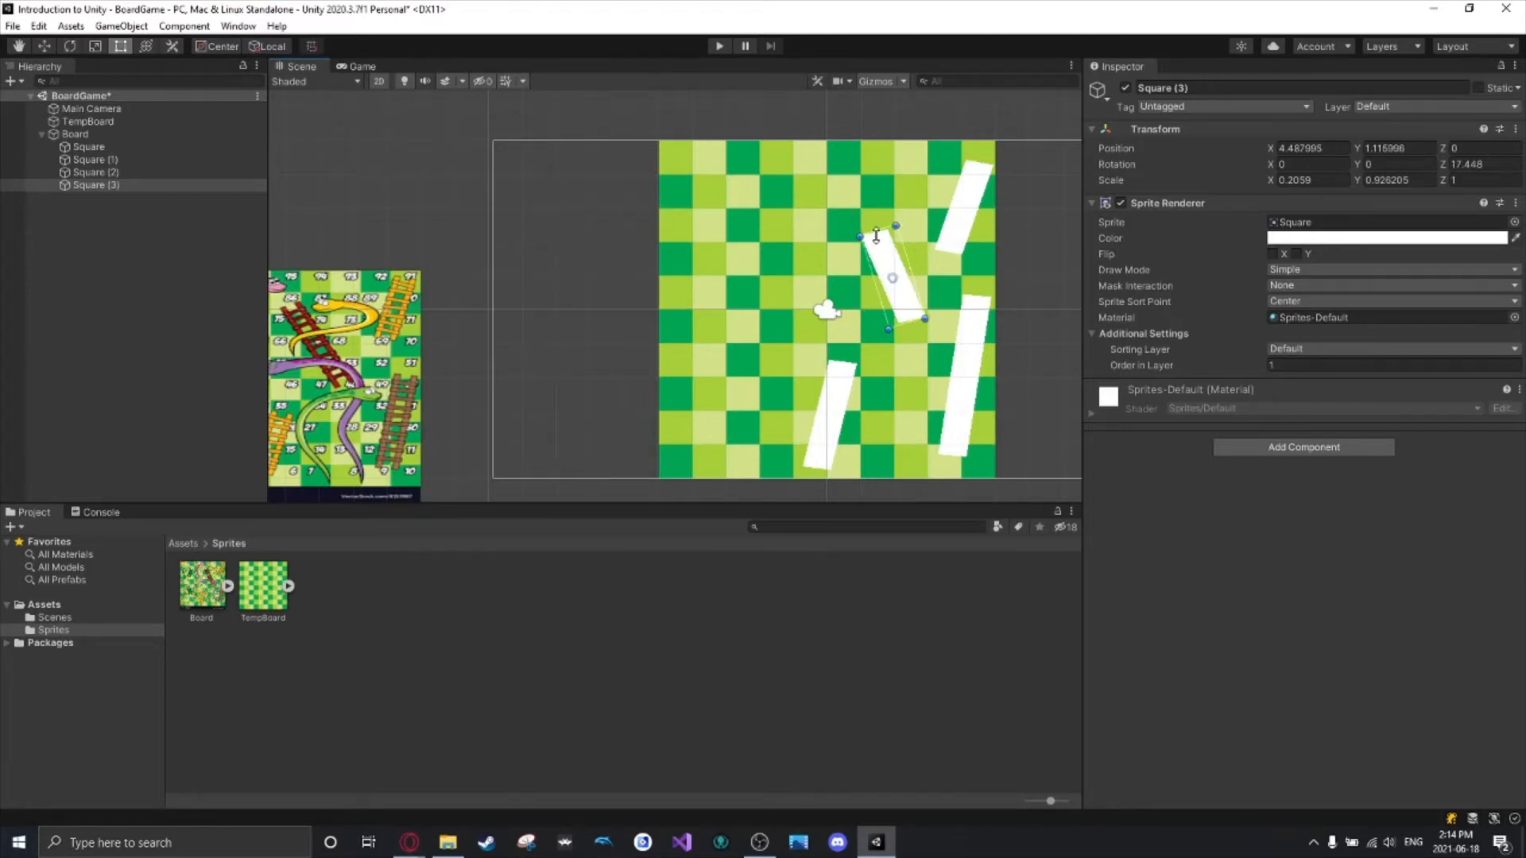
mouse_move(876, 236)
mouse_down()
mouse_move(866, 189)
mouse_move(872, 220)
mouse_up()
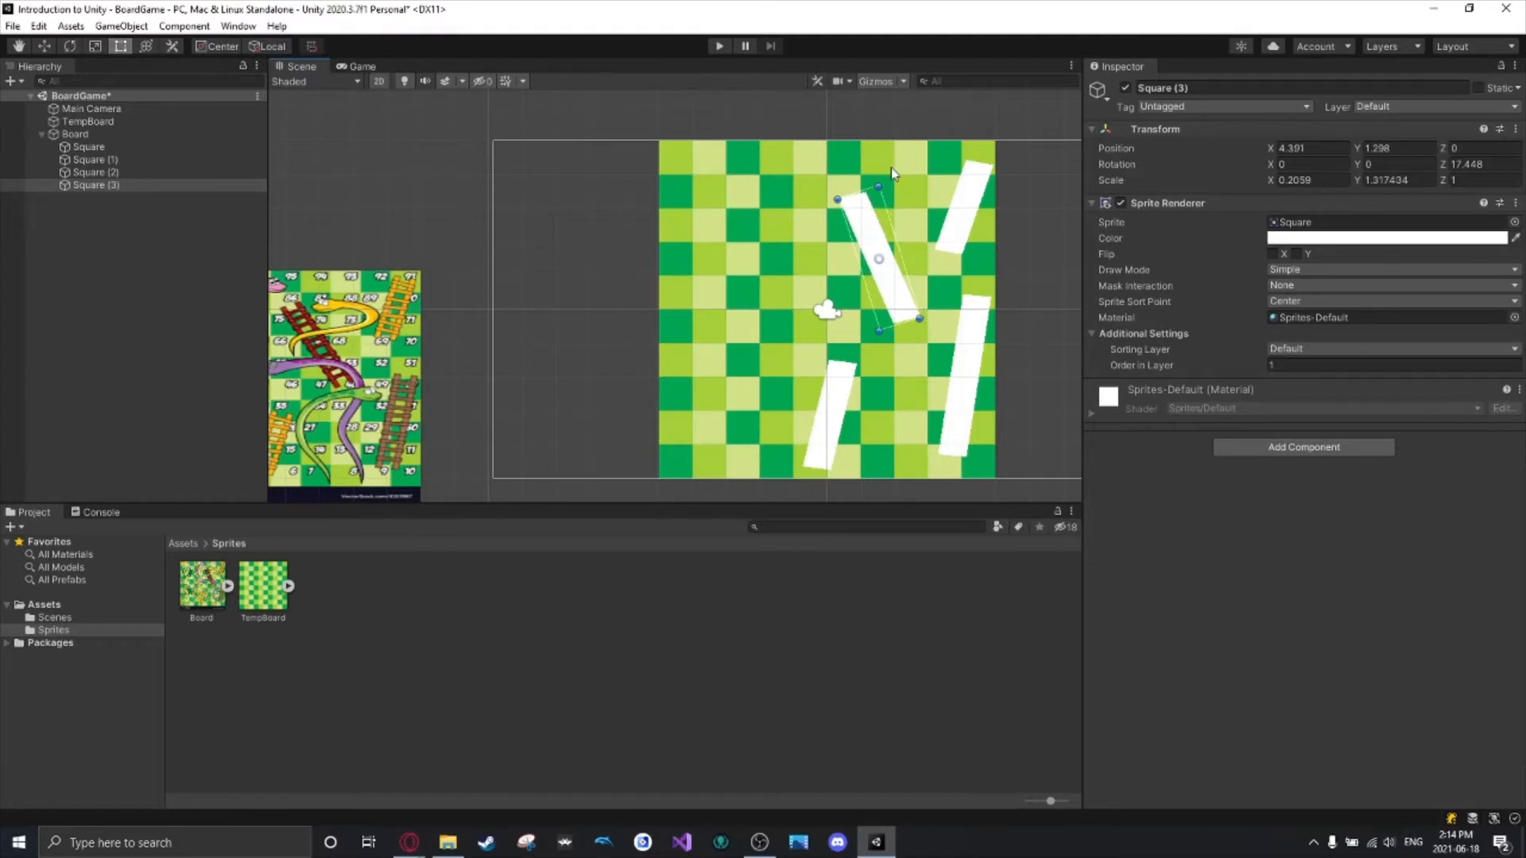
click(891, 168)
click(875, 215)
drag(884, 178, 887, 181)
click(1017, 286)
Duplicate the original Square bar, place the copy near X 3.32, Y 0.27, tilt it the opposite way and shorten its Y scale to about 0.67.
middle_drag(334, 424, 574, 337)
click(1000, 349)
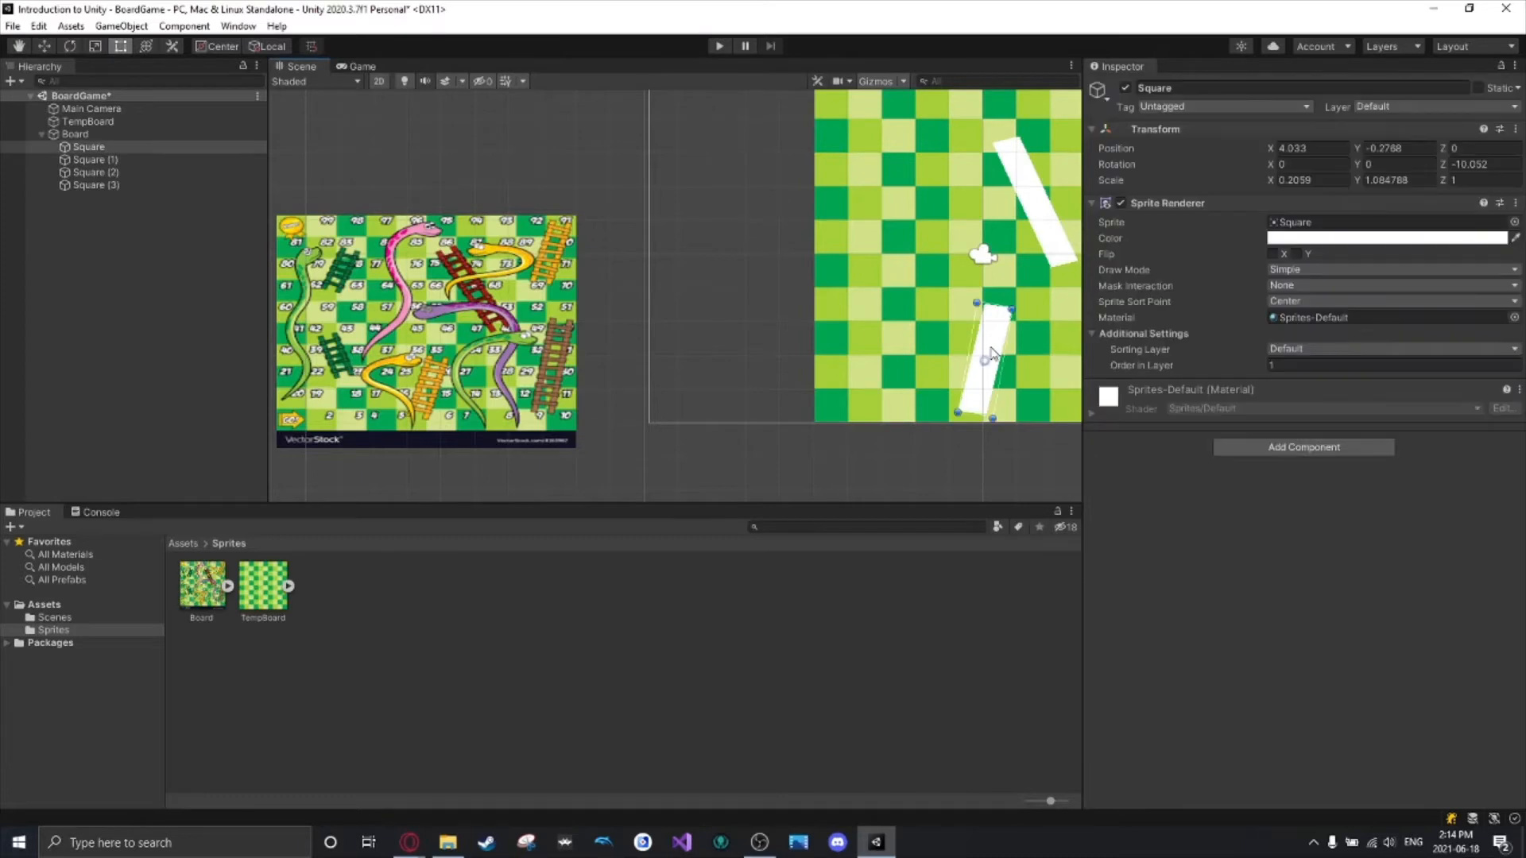
drag(997, 344, 887, 307)
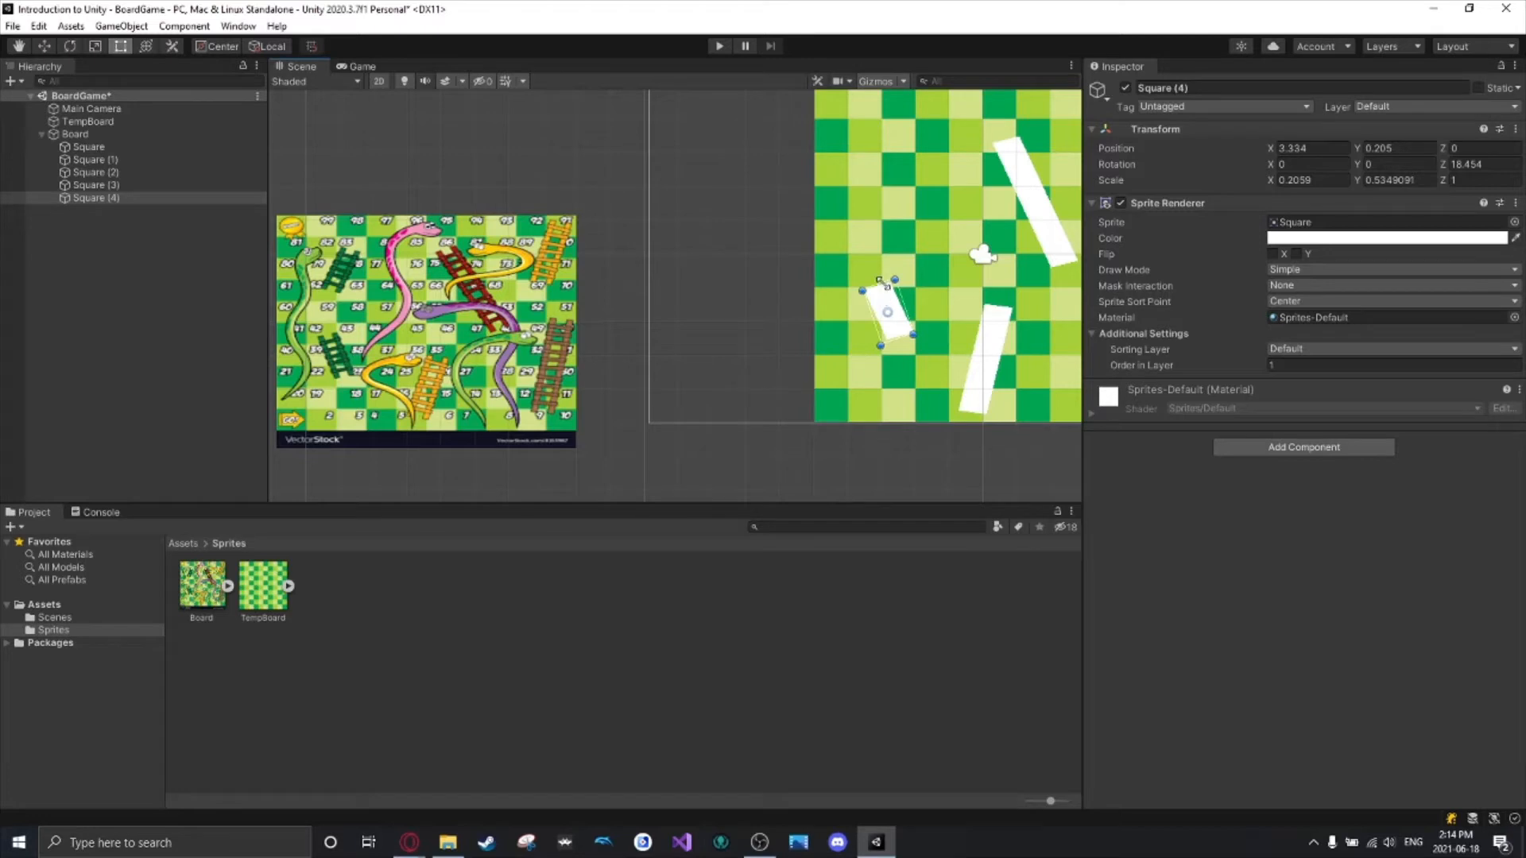
drag(881, 283, 877, 268)
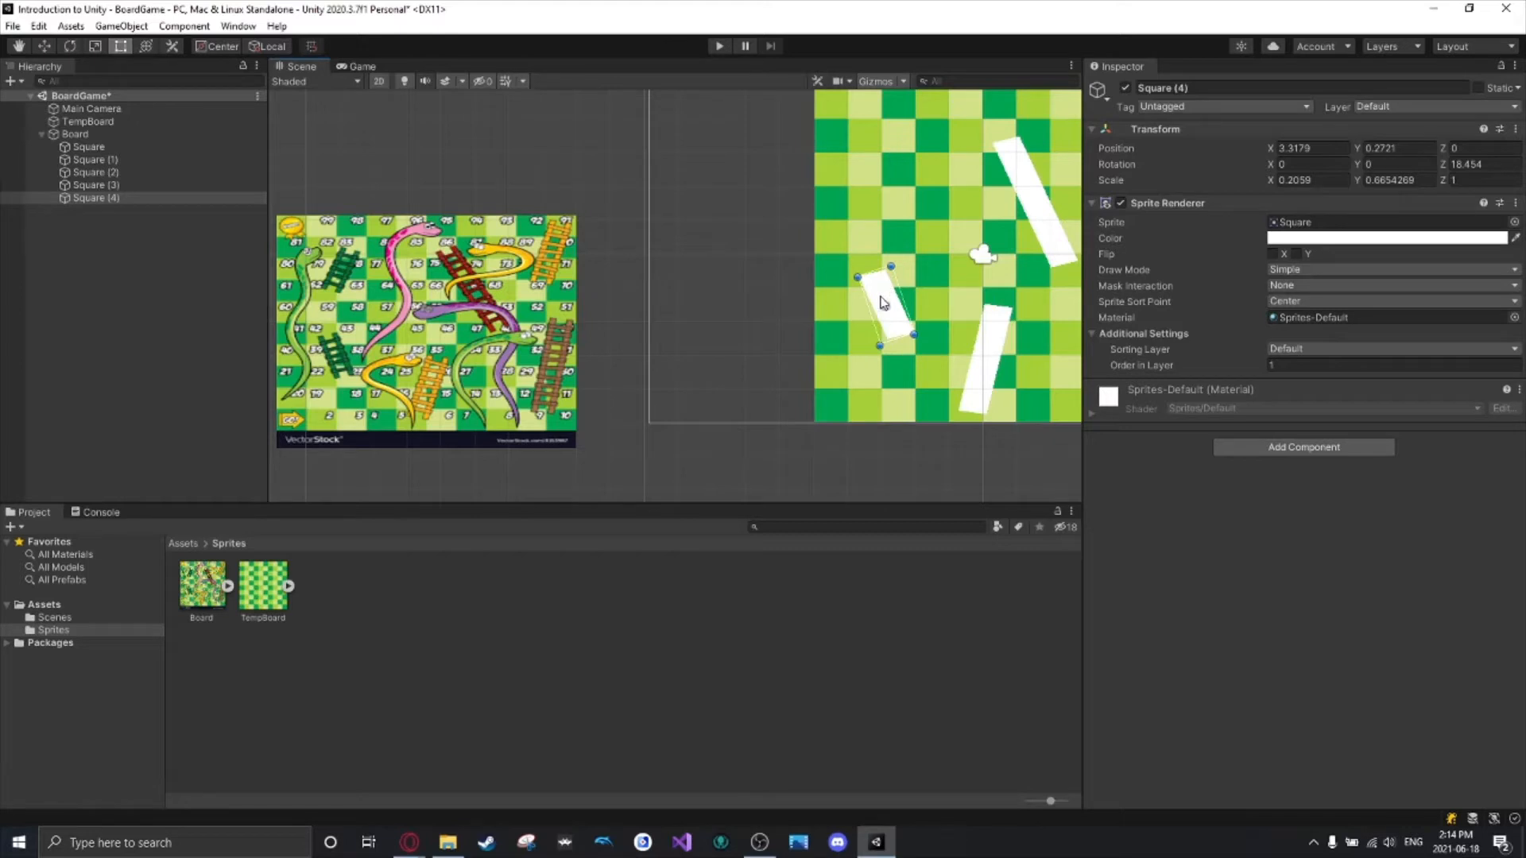
Duplicate the short lower-left bar, place the copy near X 3.28, Y 1.63 and tilt it the opposite way.
drag(886, 303, 933, 145)
key(ctrl+d)
middle_drag(938, 155, 928, 179)
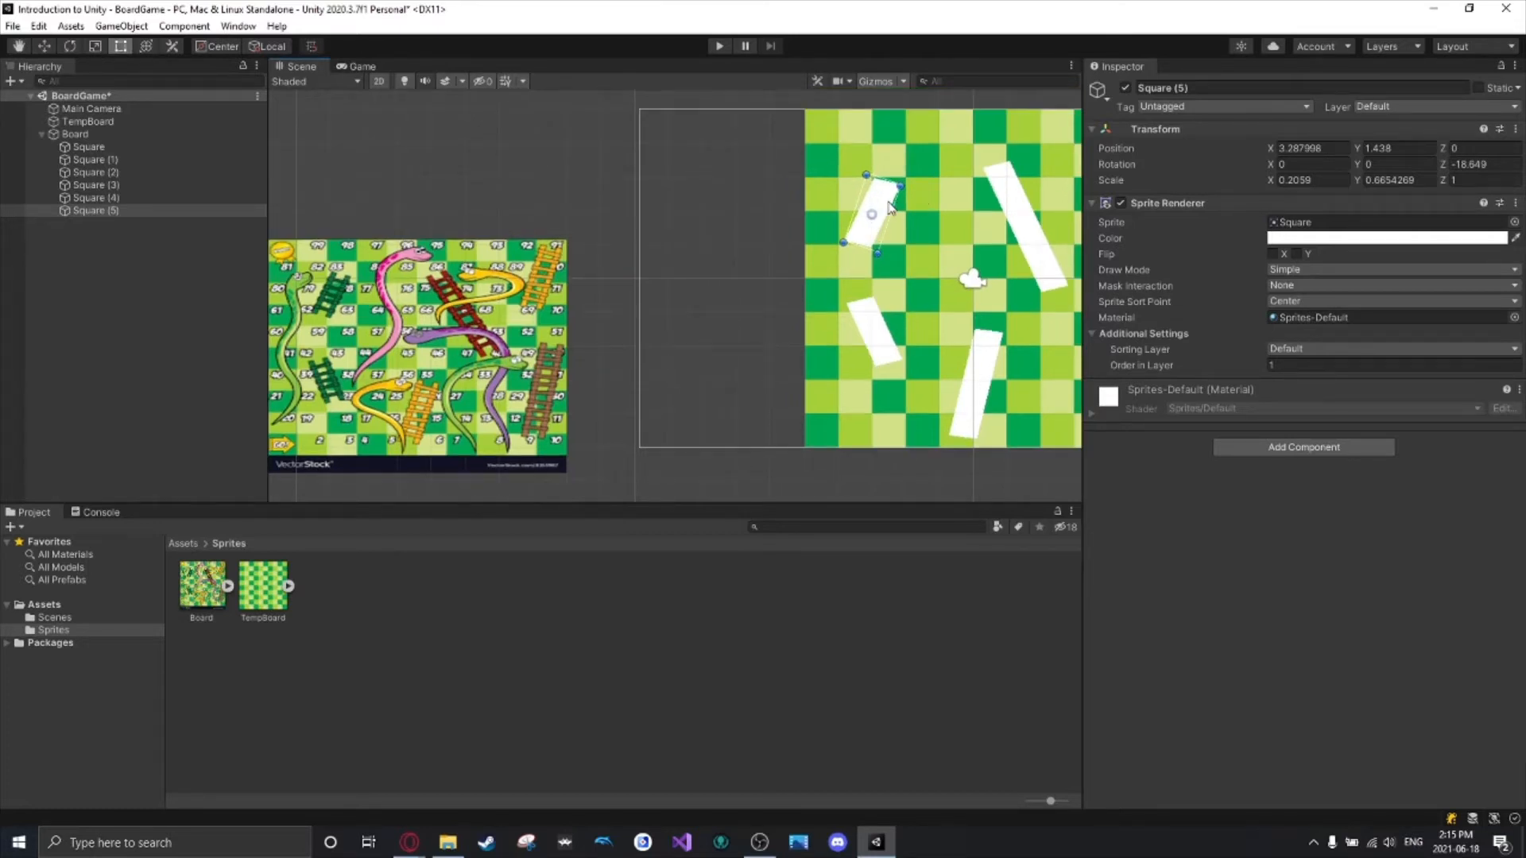
drag(888, 199, 885, 179)
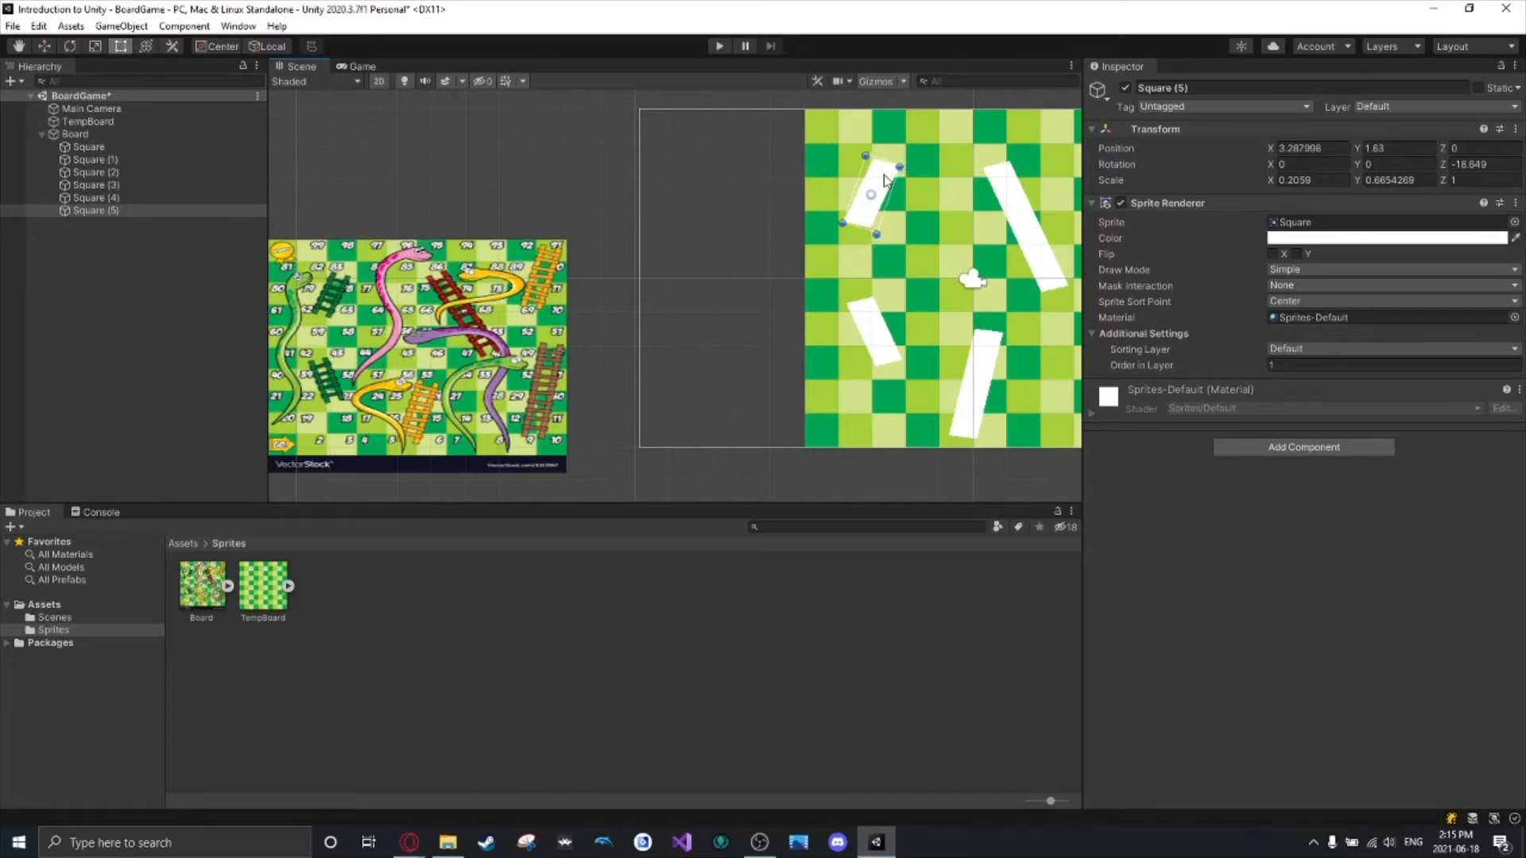
scroll(932, 249, down, 3)
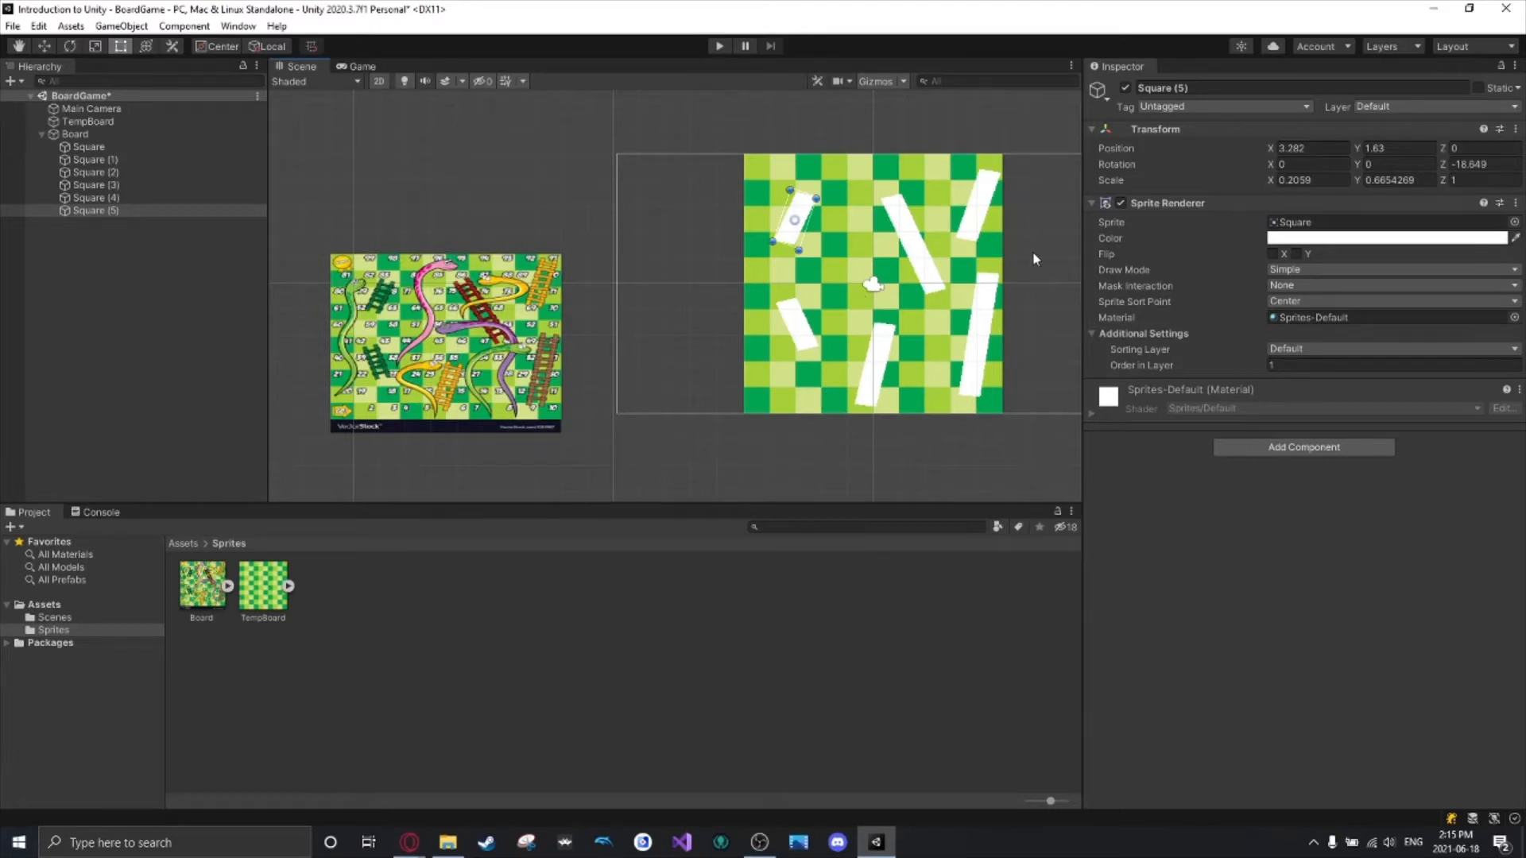
scroll(722, 170, up, 3)
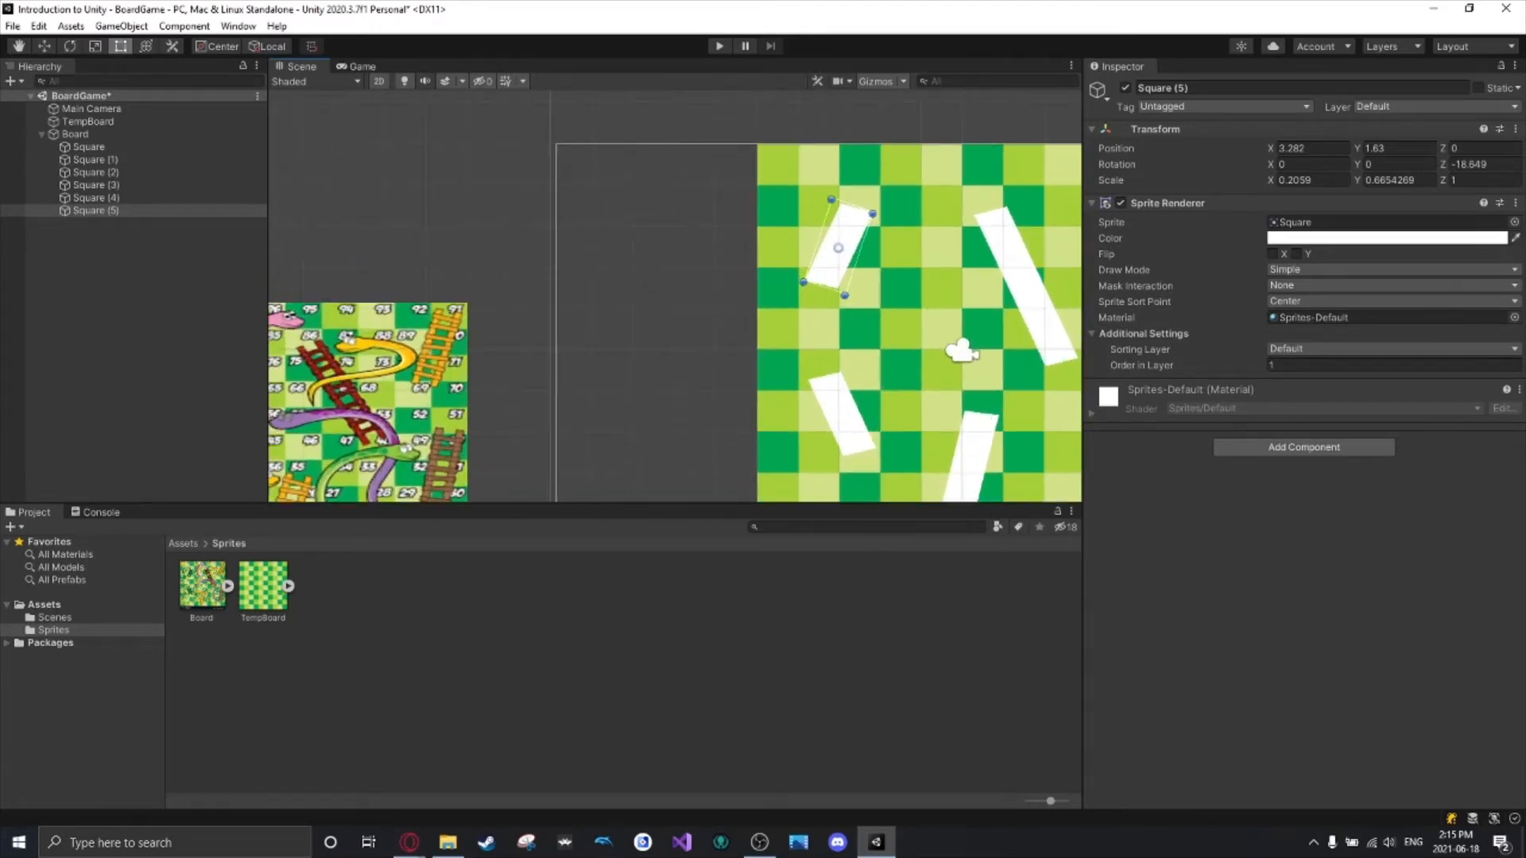
Create a 2D Circle sprite as a child of the Board object.
click(76, 133)
right_click(78, 134)
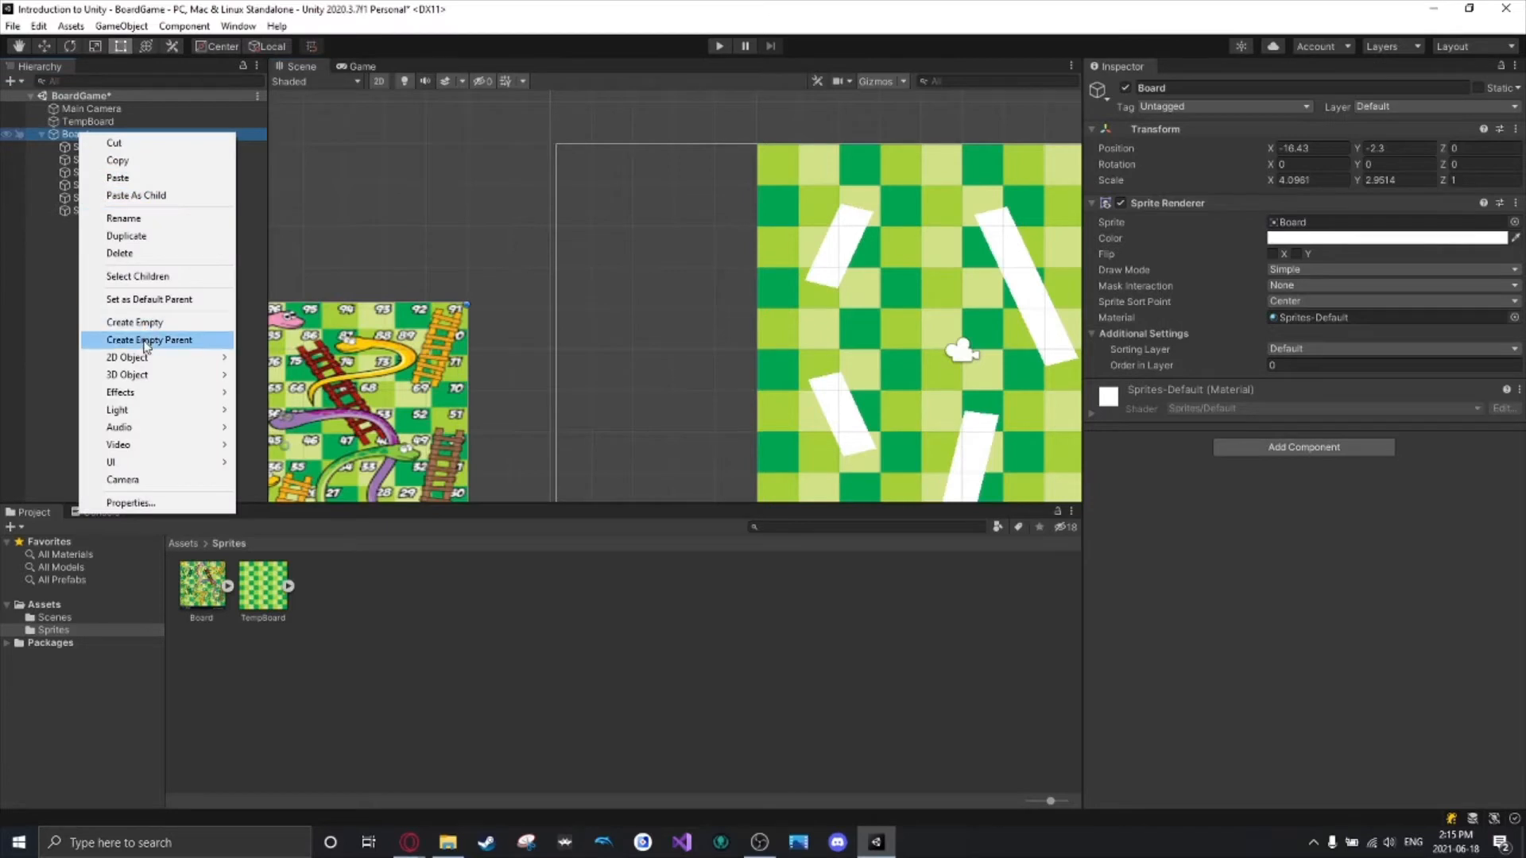
mouse_move(146, 359)
mouse_move(282, 359)
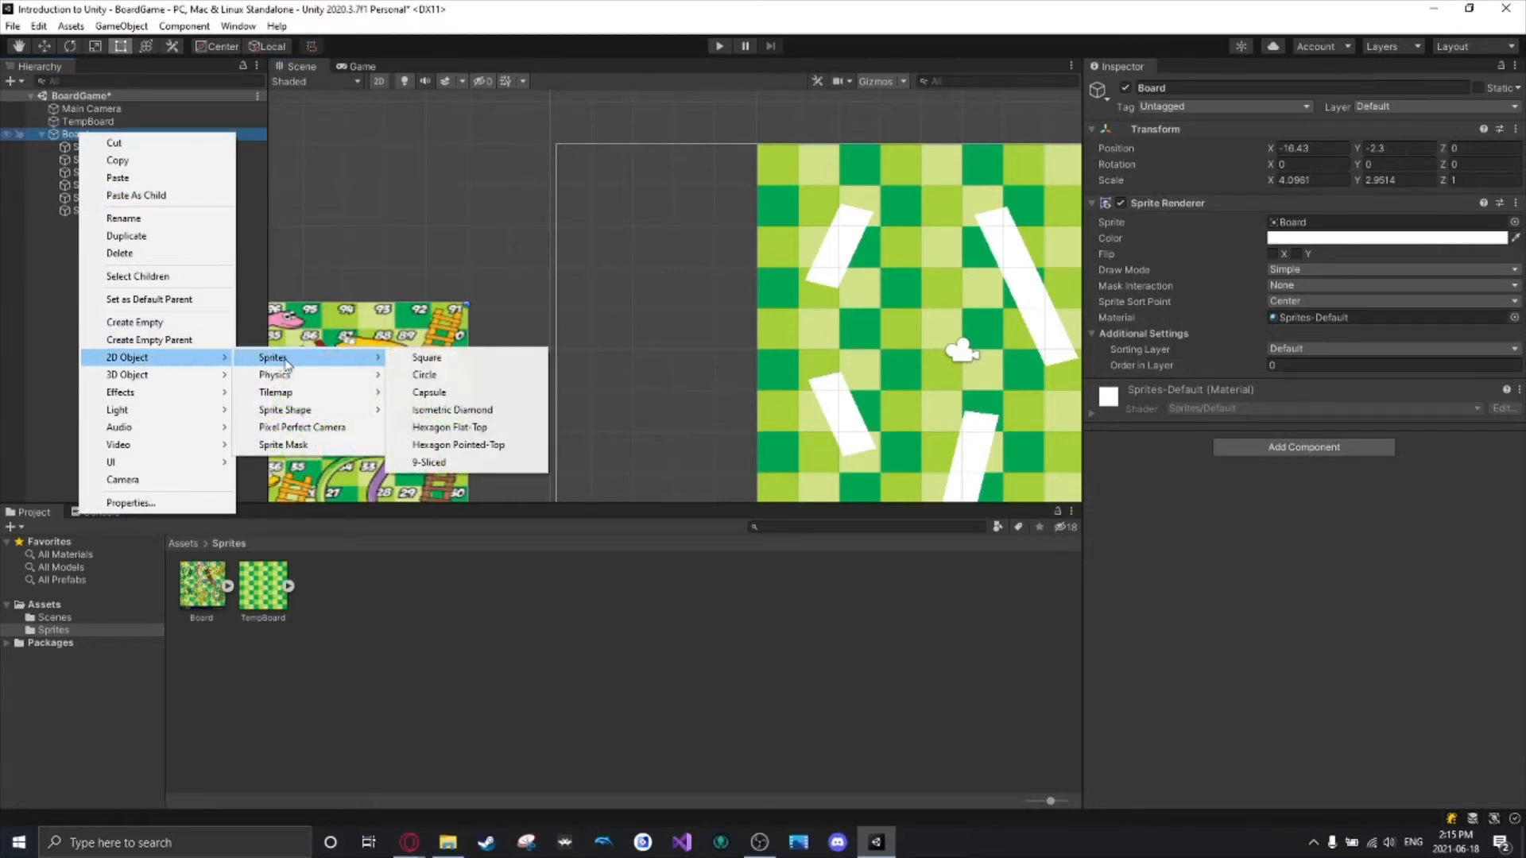
click(430, 378)
middle_drag(566, 328, 621, 293)
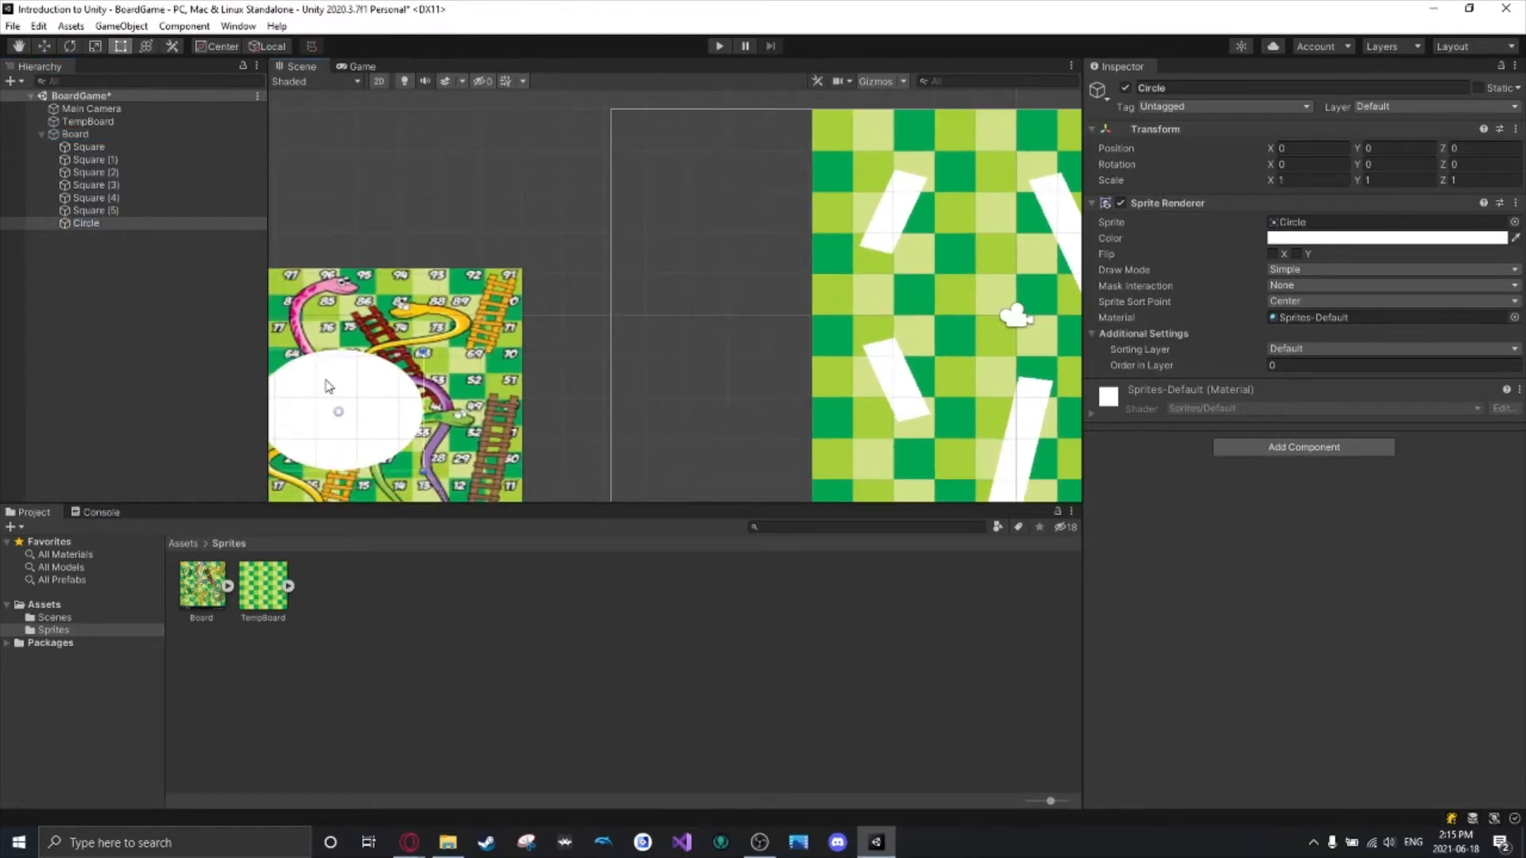
Shrink the Circle to about 0.17 by 0.26 and fit it into TempBoard's top-left tile, near X 2.81, Y 2.32.
drag(348, 380, 731, 189)
middle_drag(463, 264, 627, 268)
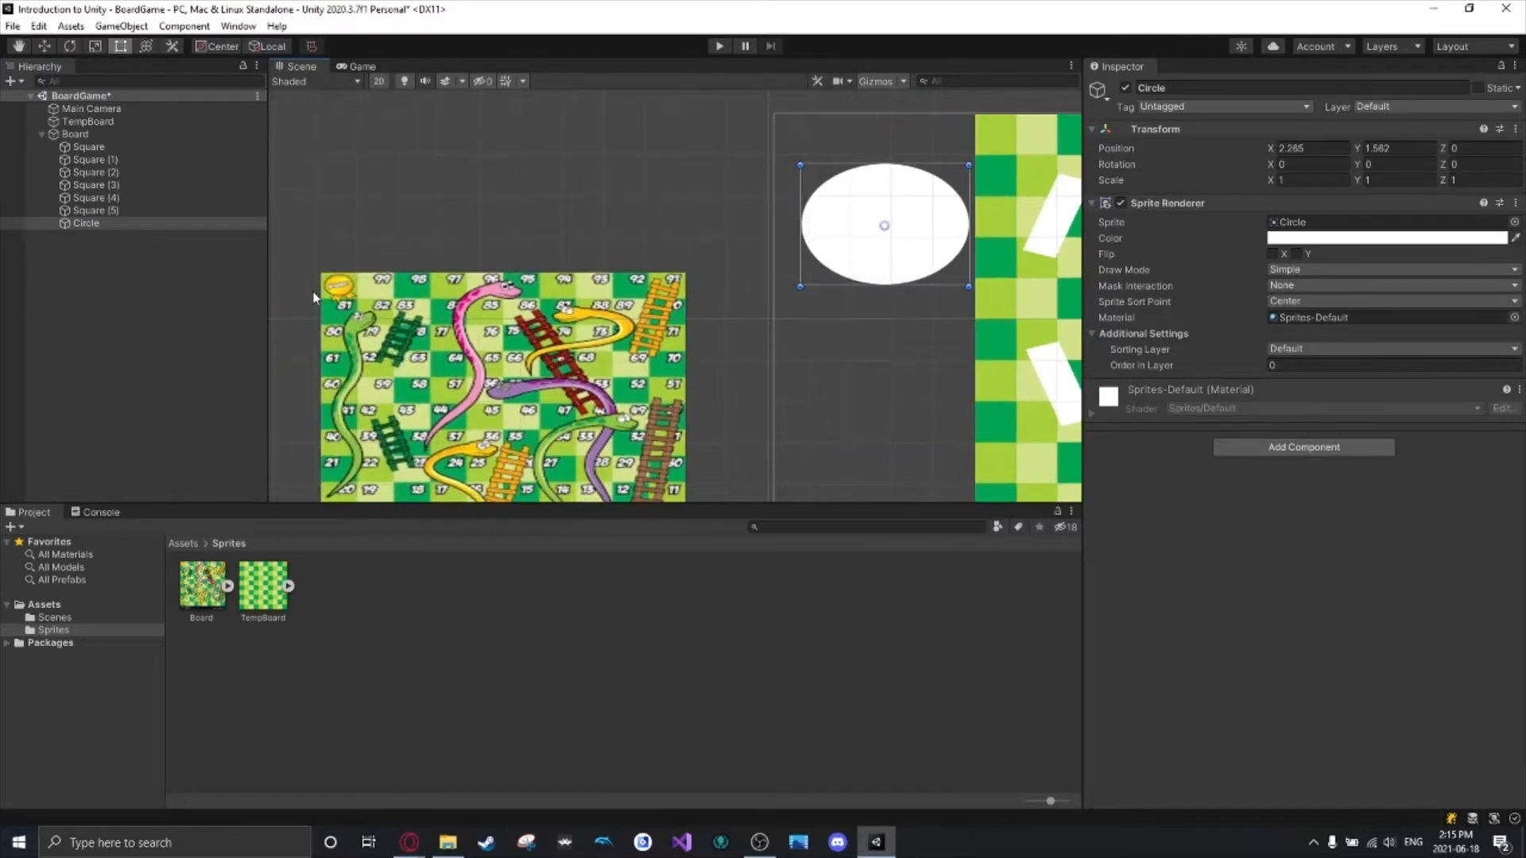
middle_drag(675, 193, 426, 320)
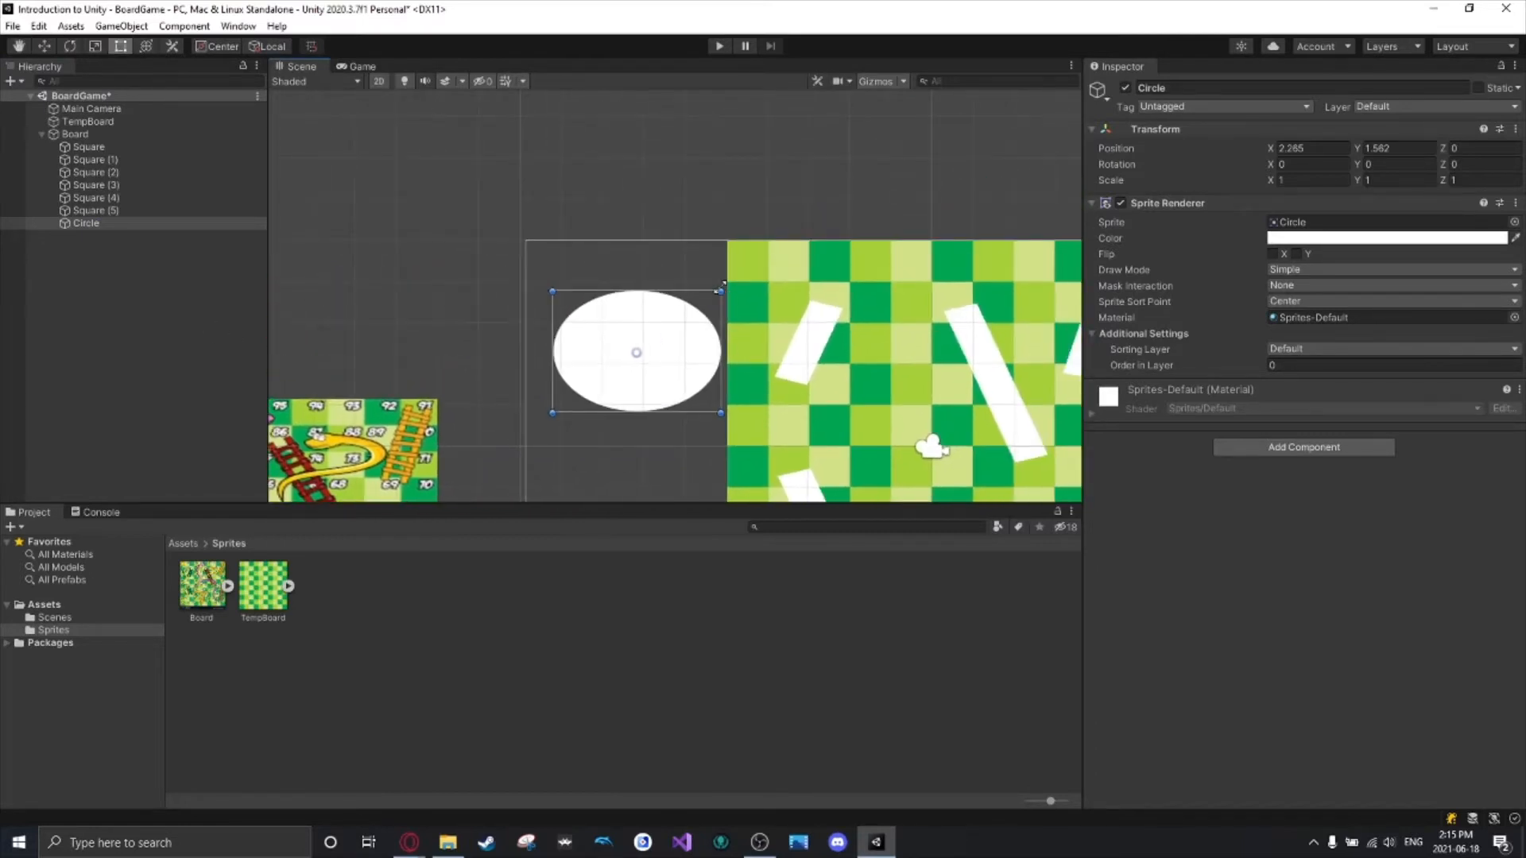
drag(722, 284, 754, 249)
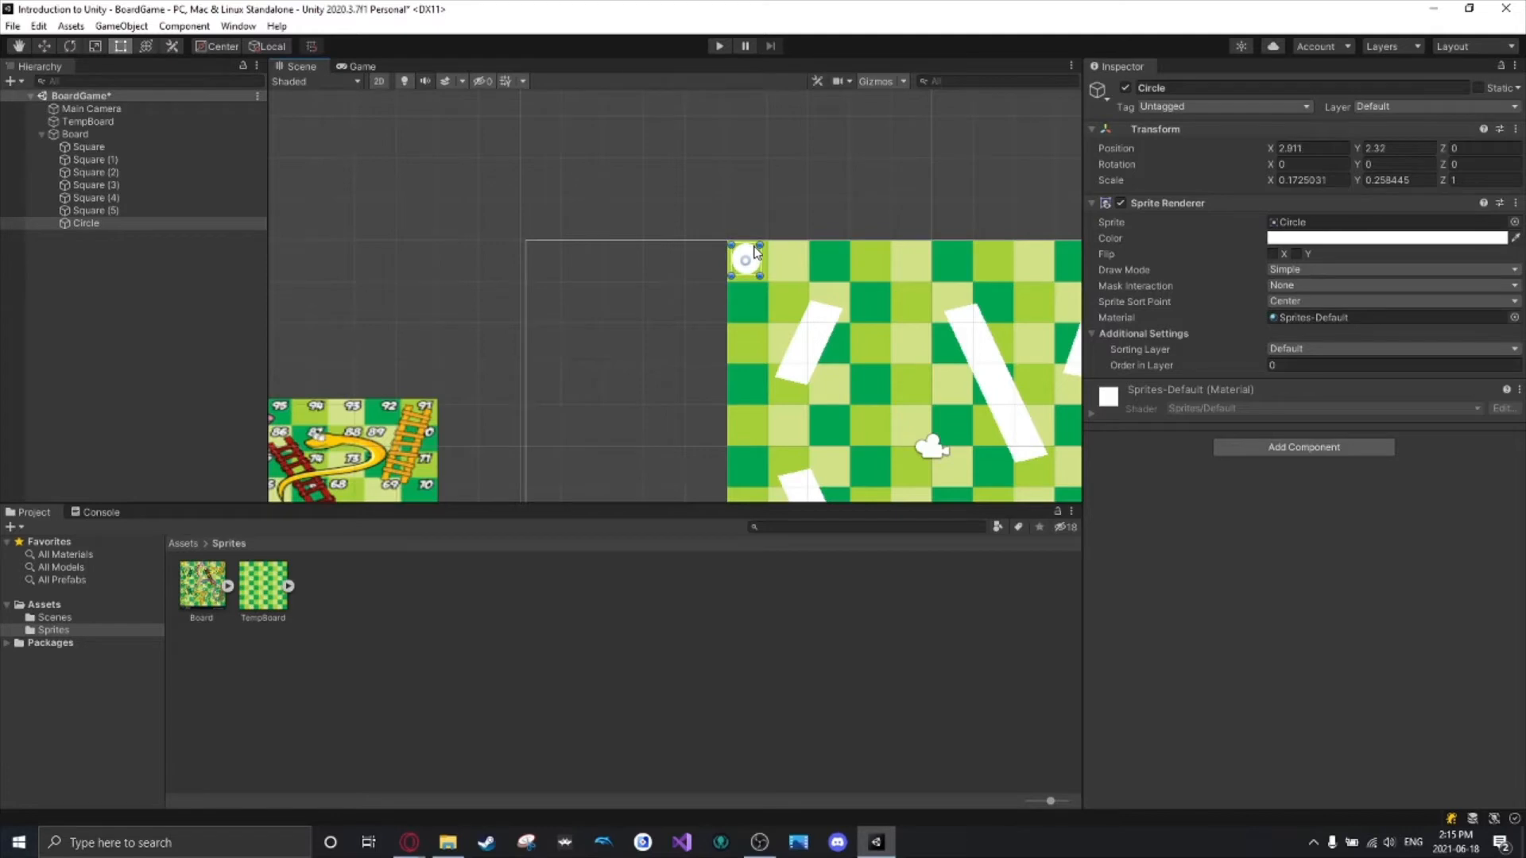
mouse_move(763, 260)
mouse_down()
mouse_move(748, 244)
mouse_move(741, 262)
mouse_move(719, 258)
mouse_move(747, 280)
mouse_up()
click(656, 269)
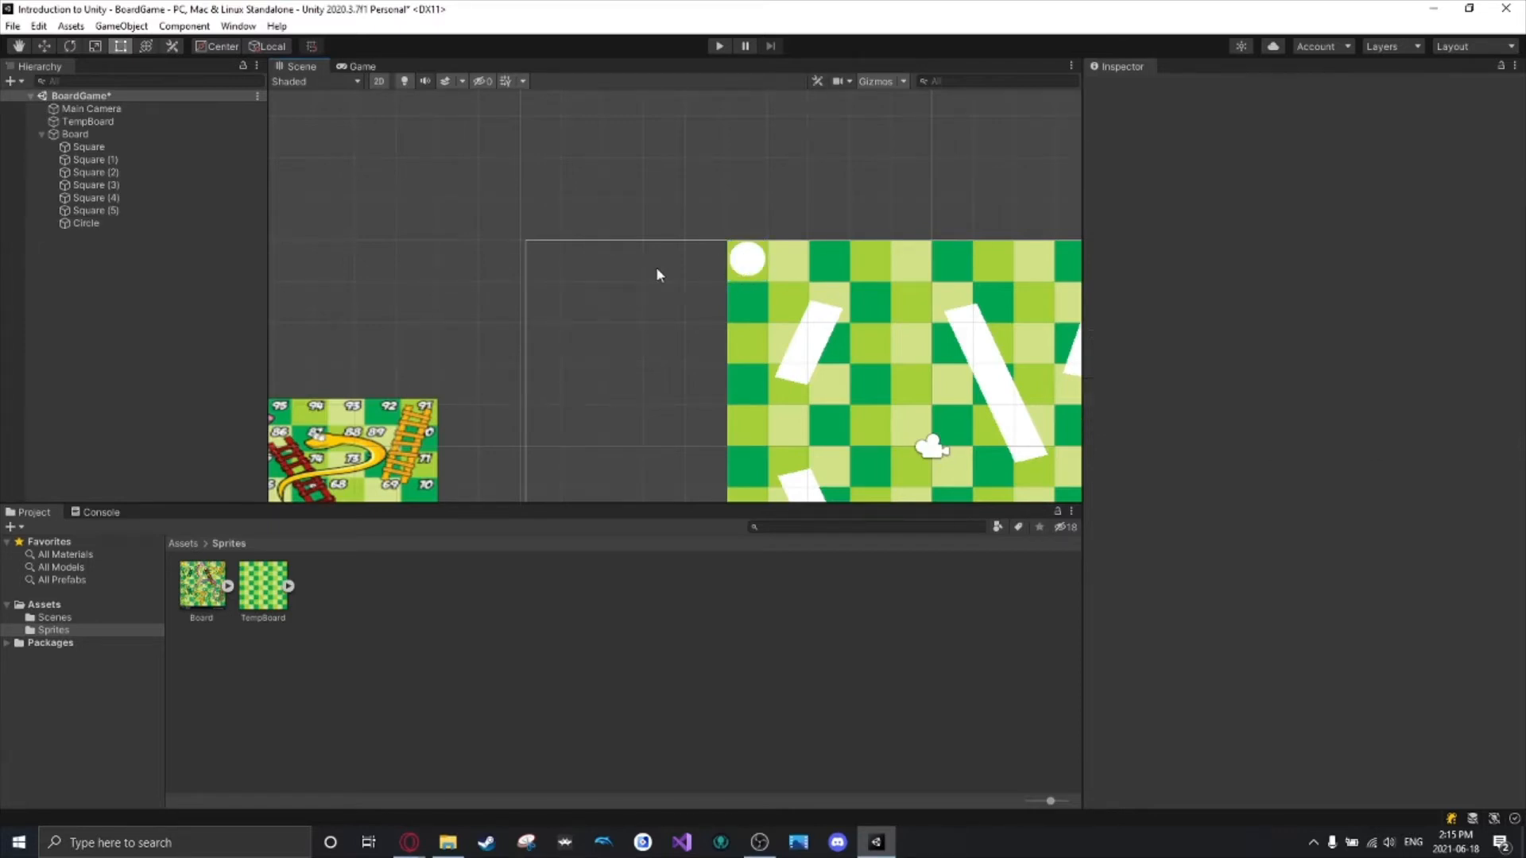
Create an Isometric Diamond sprite under Board, scaled about 0.60 by 0.87 and placed beside TempBoard near X 2.04, Y -0.62.
scroll(657, 268, down, 3)
scroll(656, 268, down, 5)
middle_drag(645, 425, 692, 274)
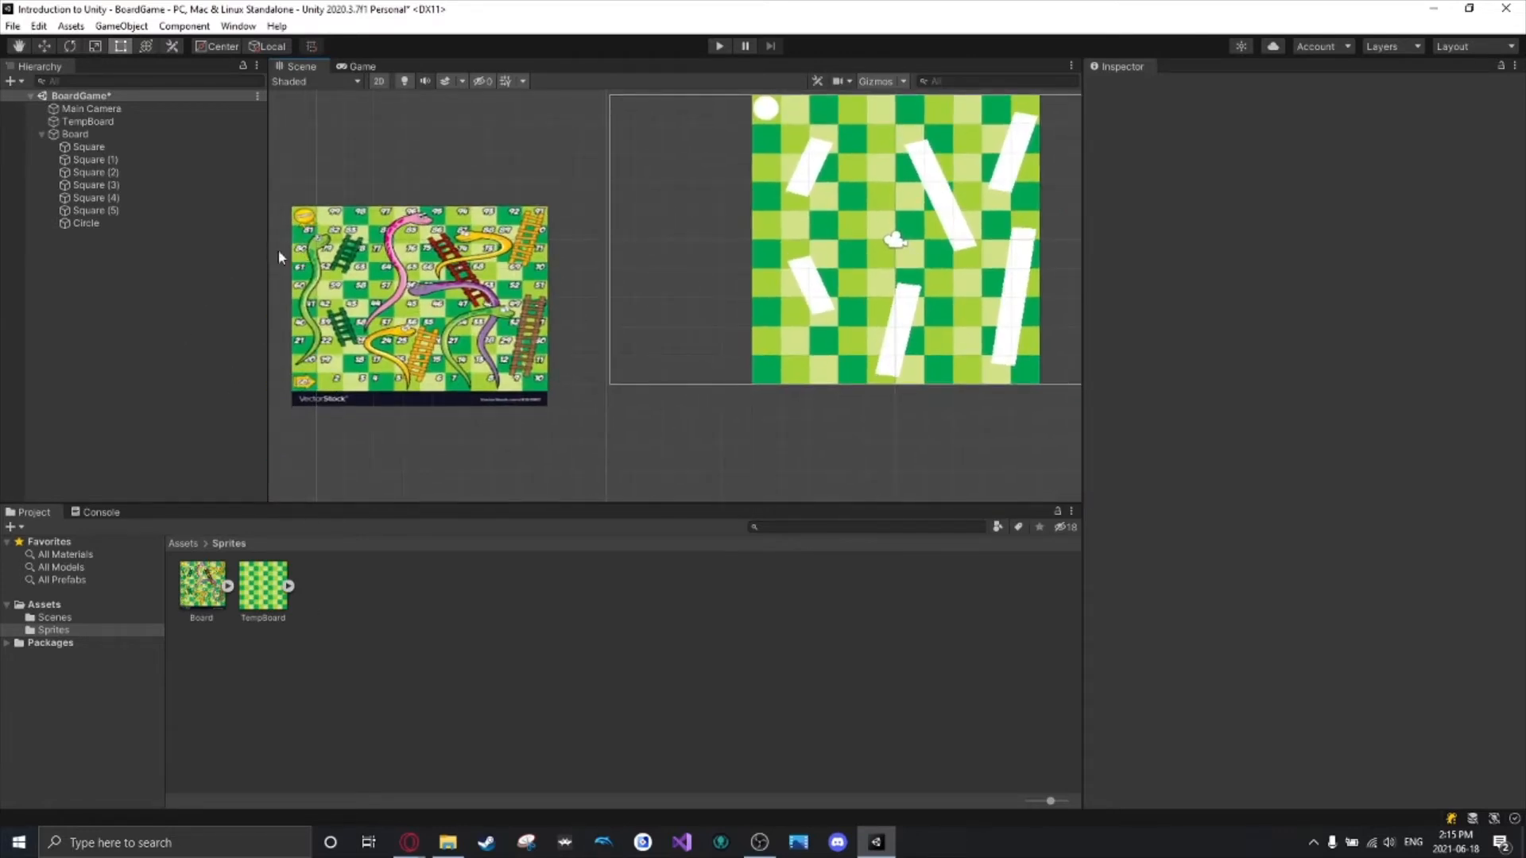
click(136, 133)
right_click(136, 134)
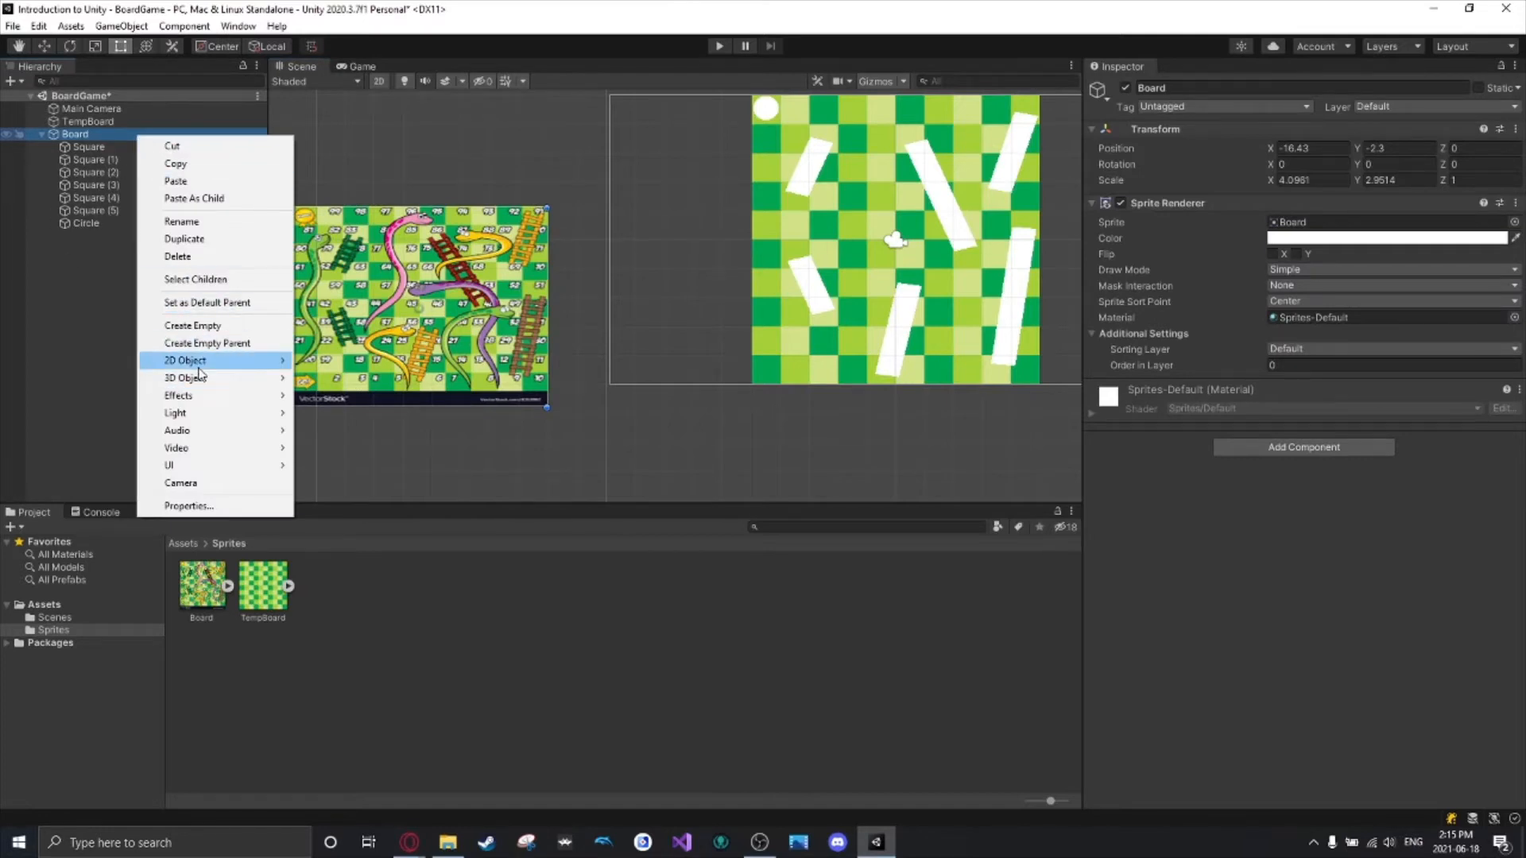
mouse_move(238, 360)
mouse_move(397, 379)
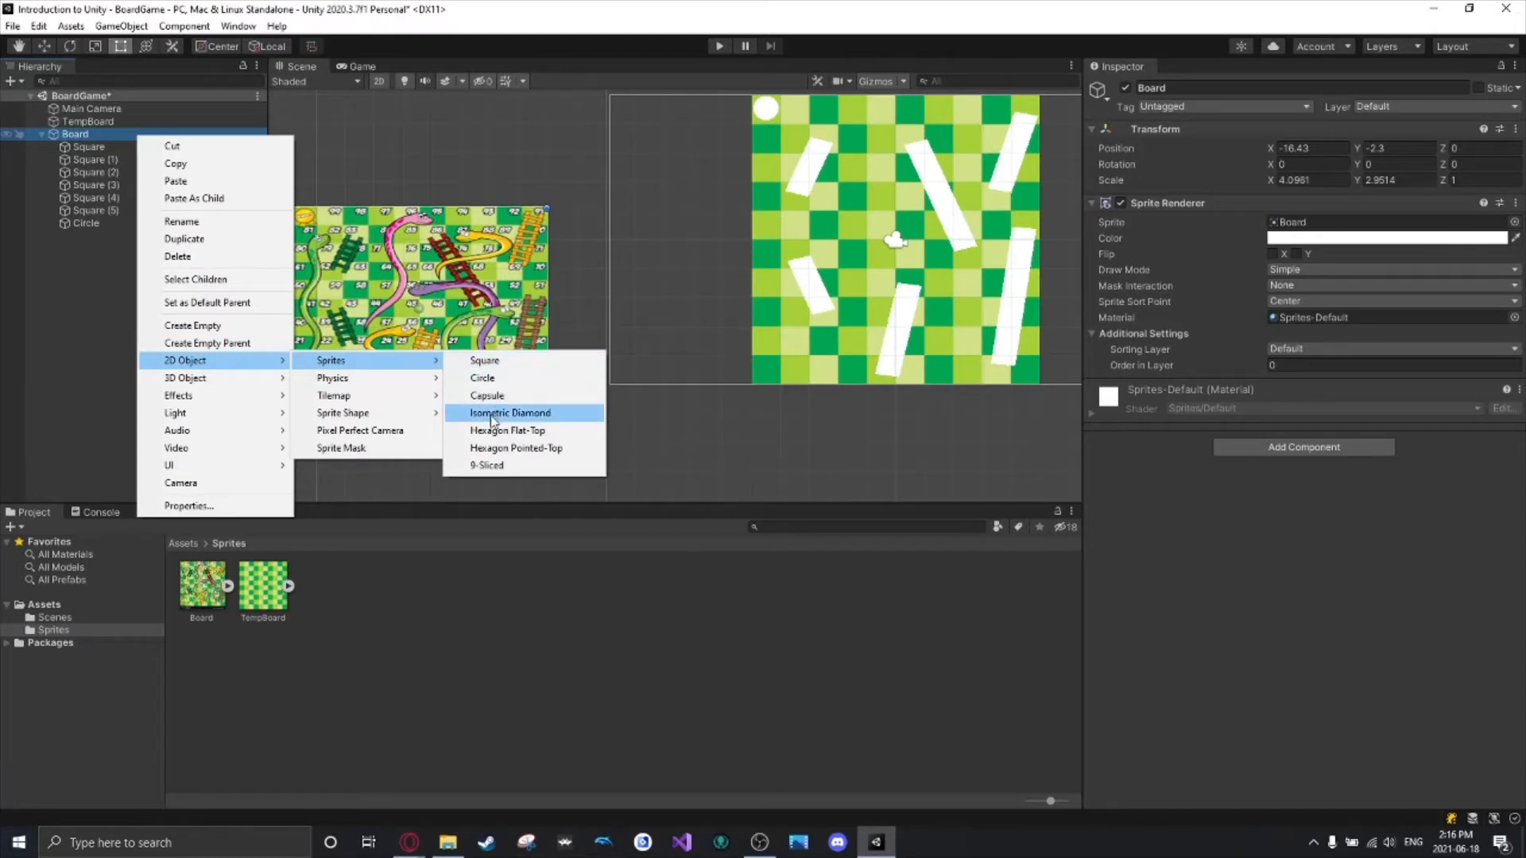
click(493, 414)
drag(433, 328, 667, 342)
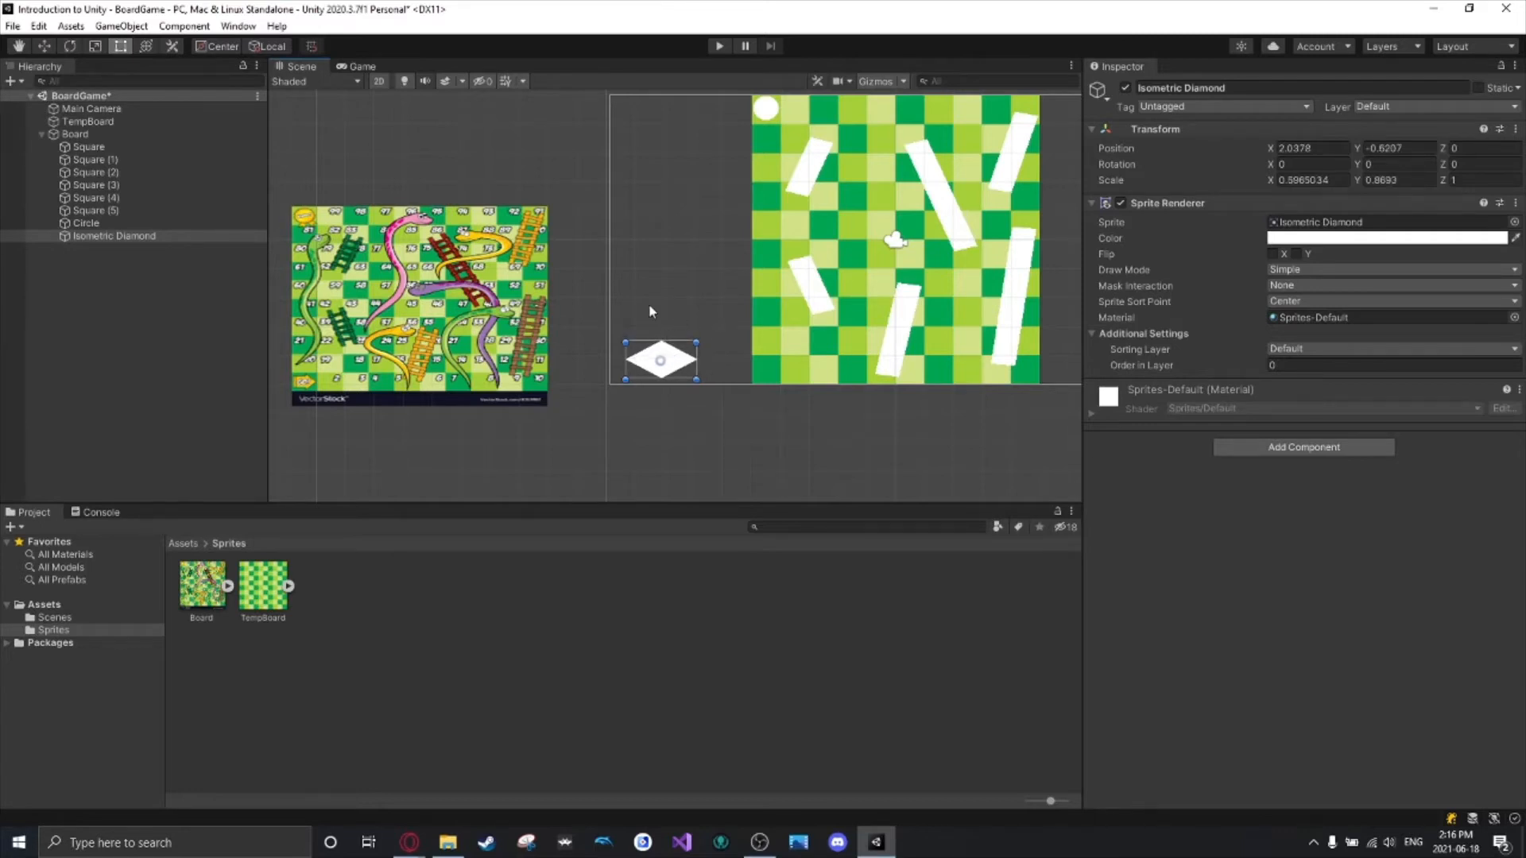
Create an empty parent object for the Isometric Diamond and name it Arrow.
right_click(89, 238)
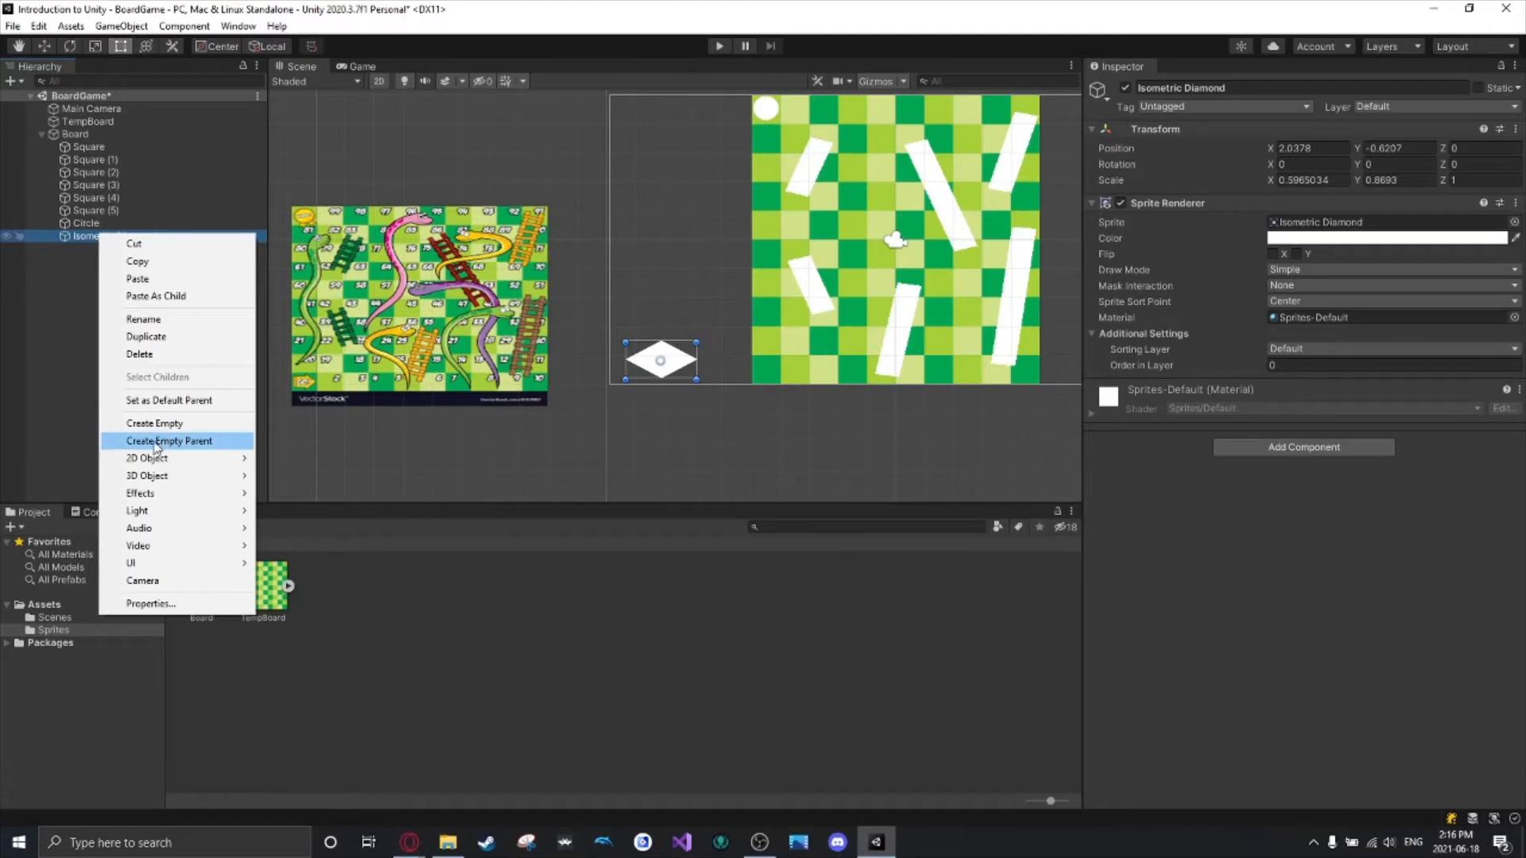
click(156, 447)
click(100, 237)
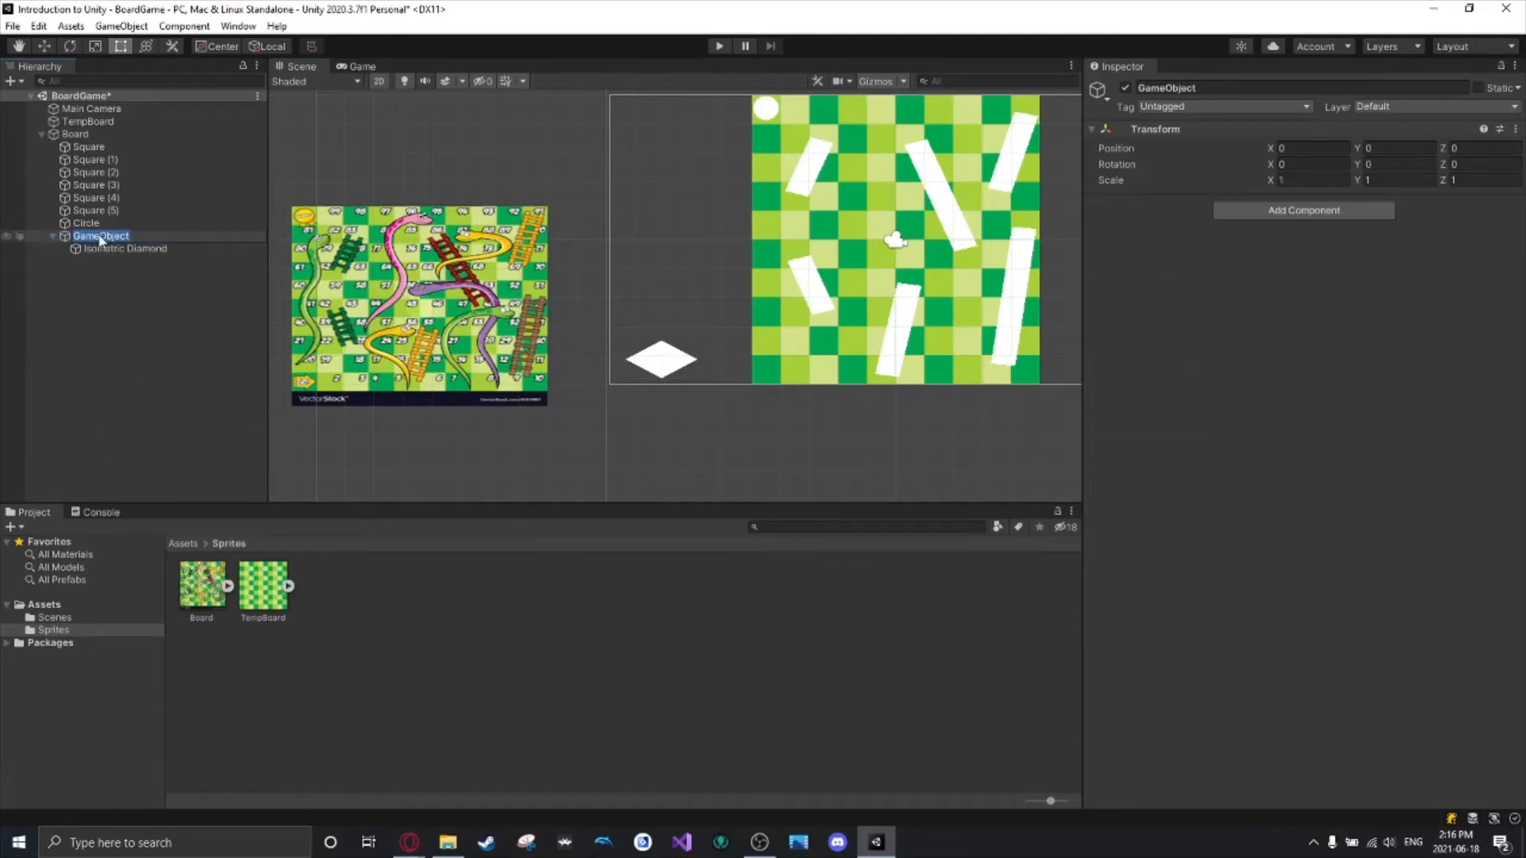
text(Arrow)
key(Return)
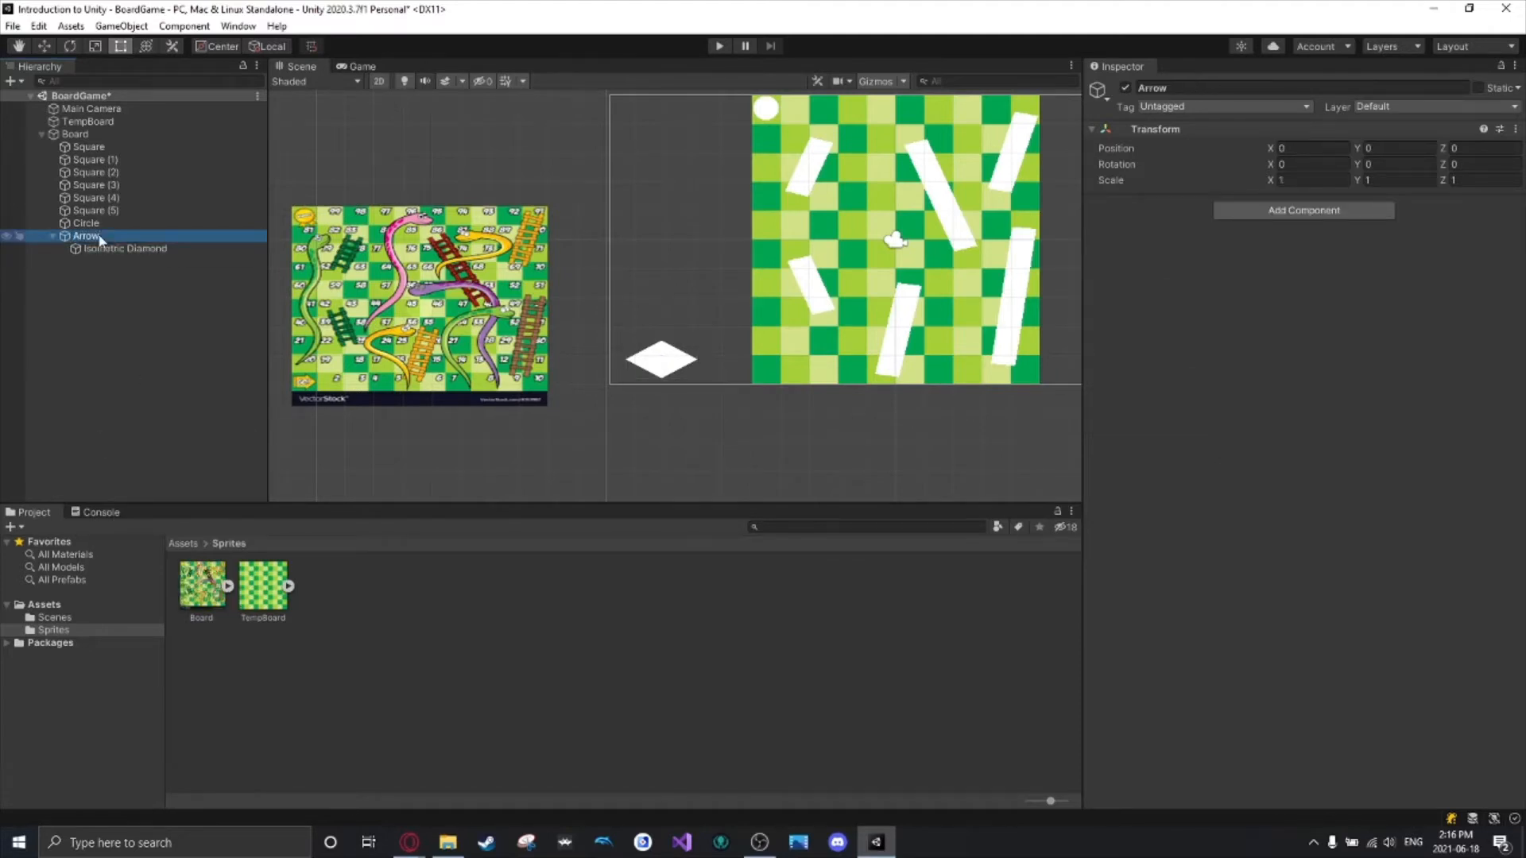
click(1157, 88)
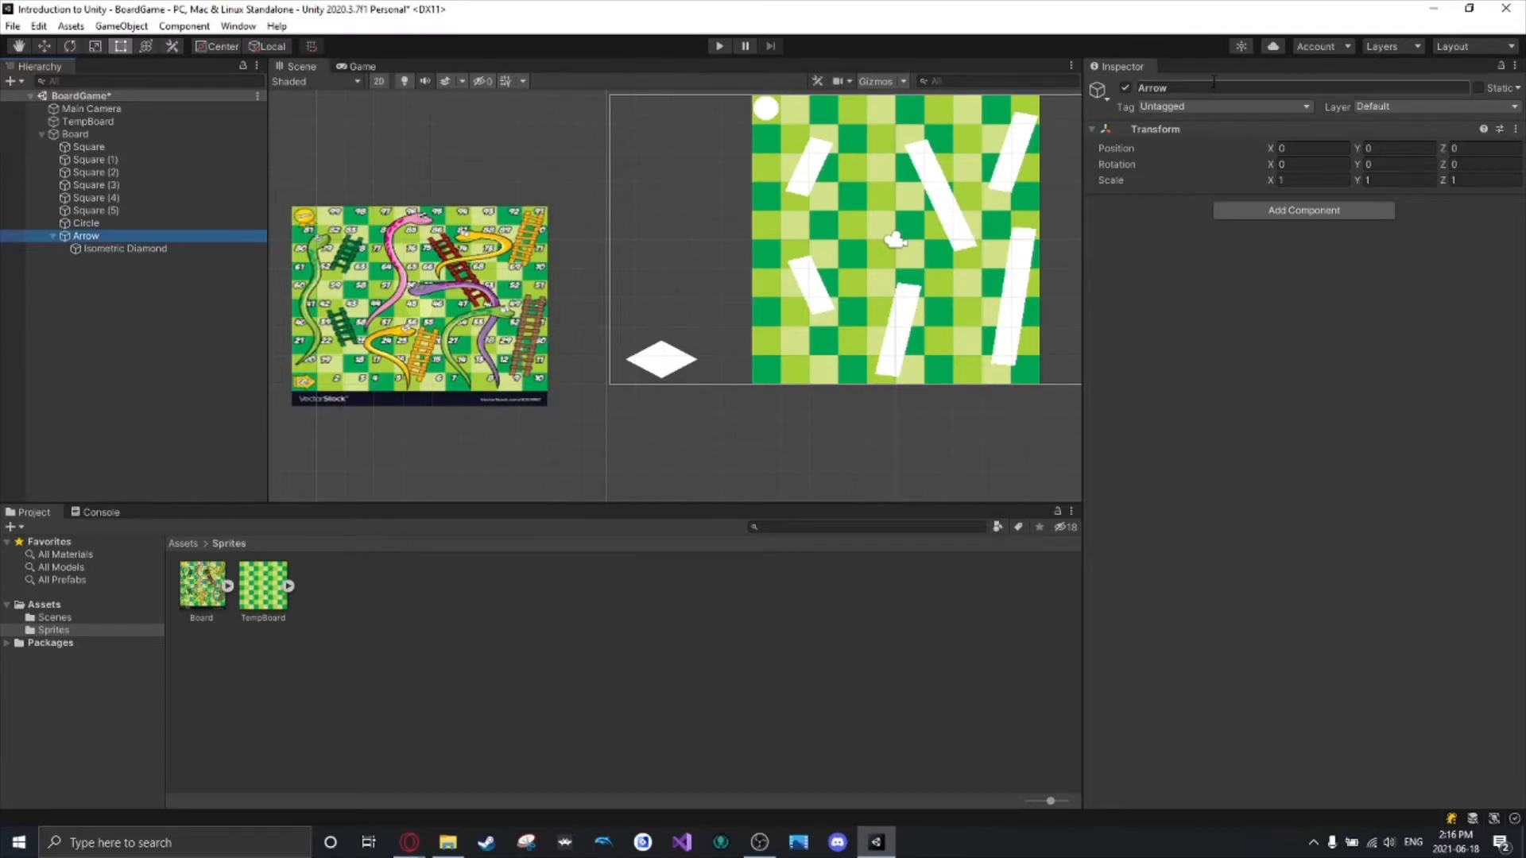
Create a 2D Square sprite as a child of Arrow and set its position to X 0, Y 0.
click(157, 248)
click(144, 237)
right_click(143, 237)
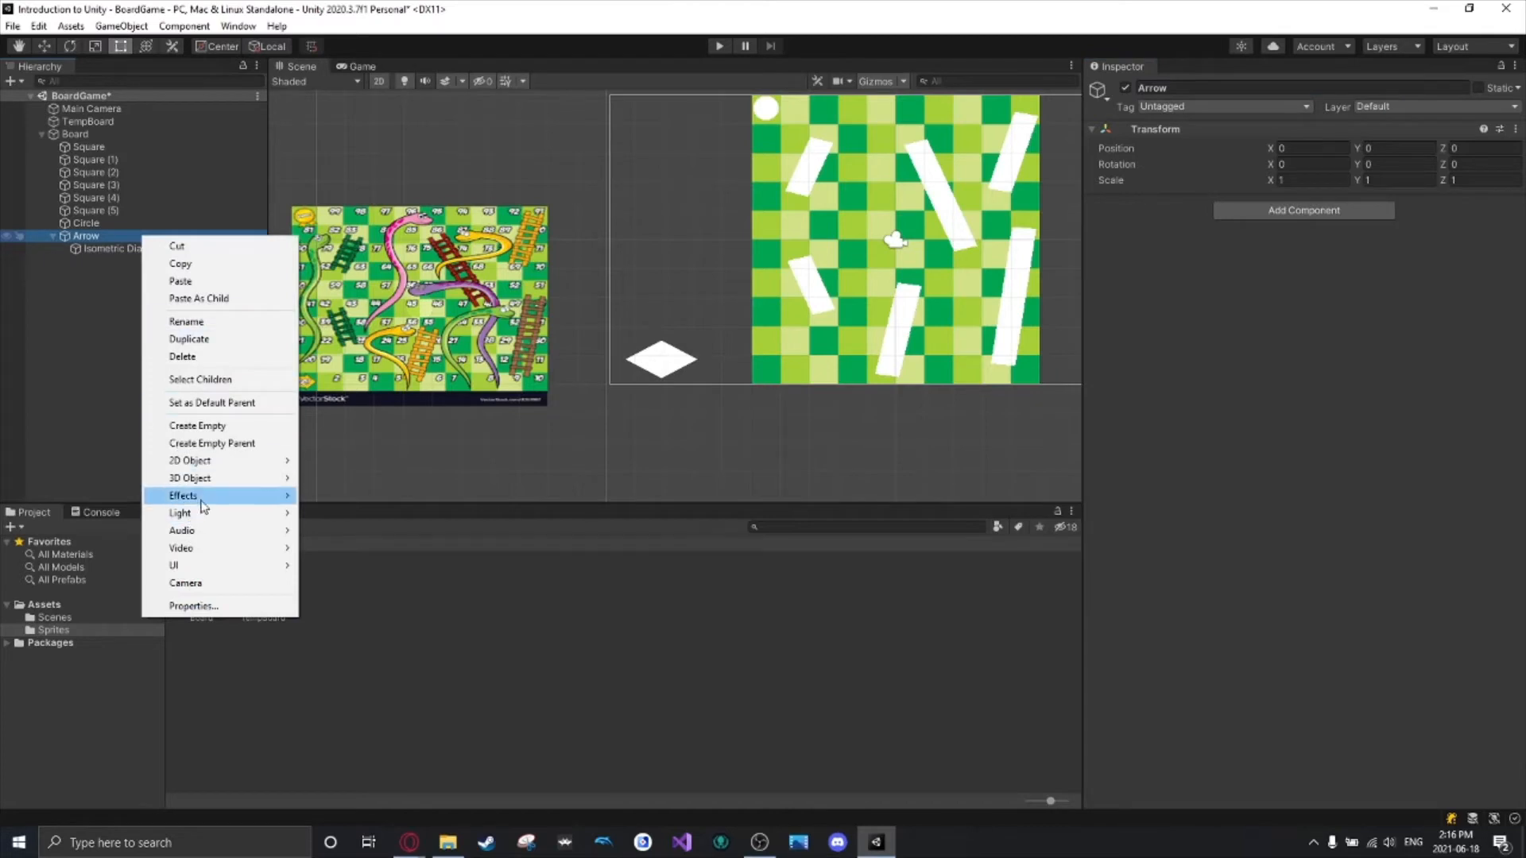
mouse_move(219, 463)
mouse_move(337, 461)
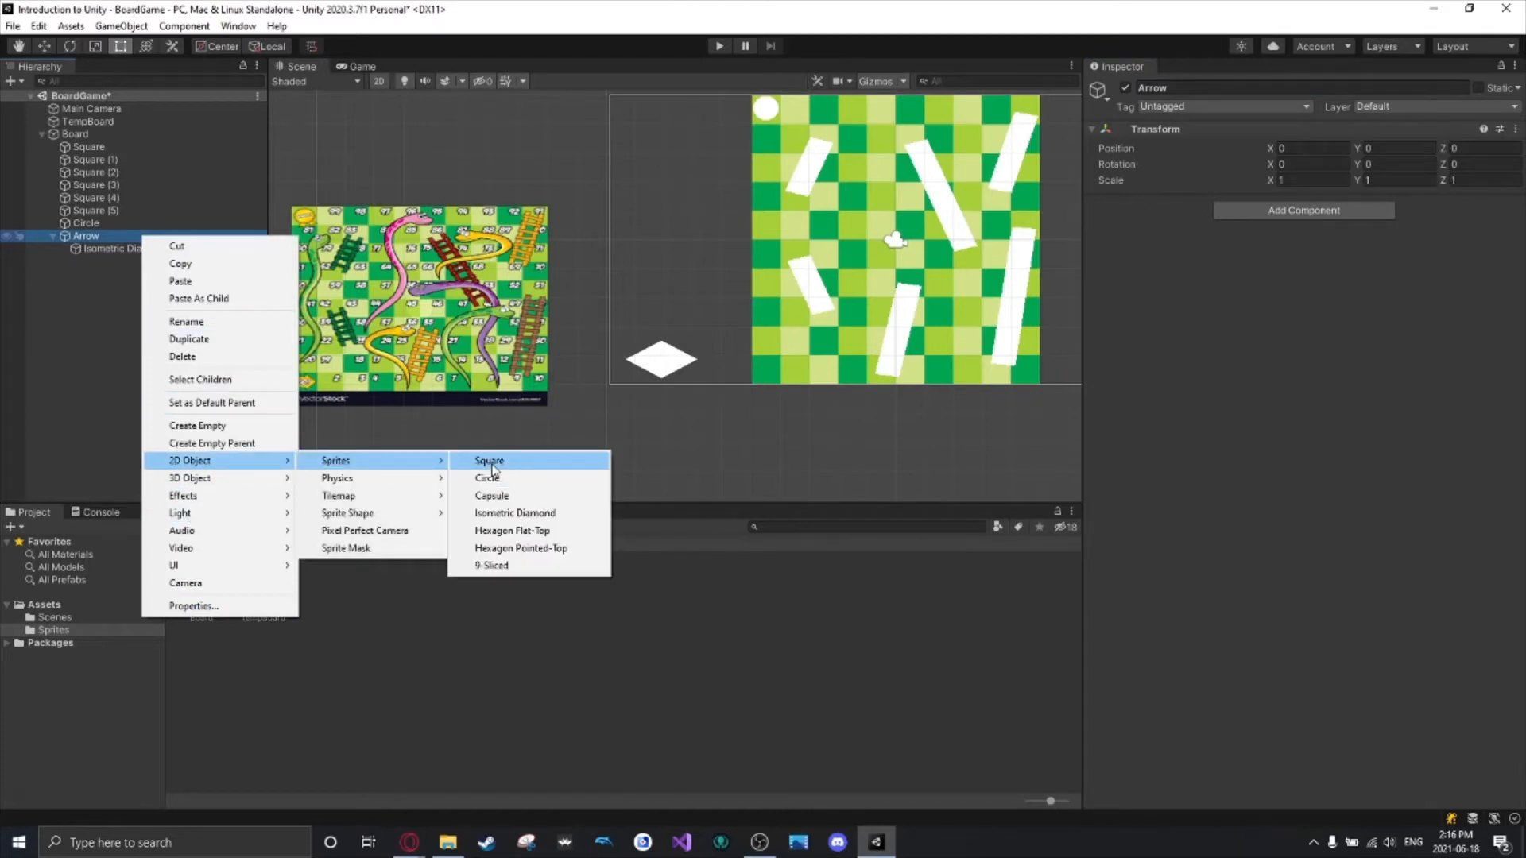
click(489, 462)
drag(464, 300, 637, 331)
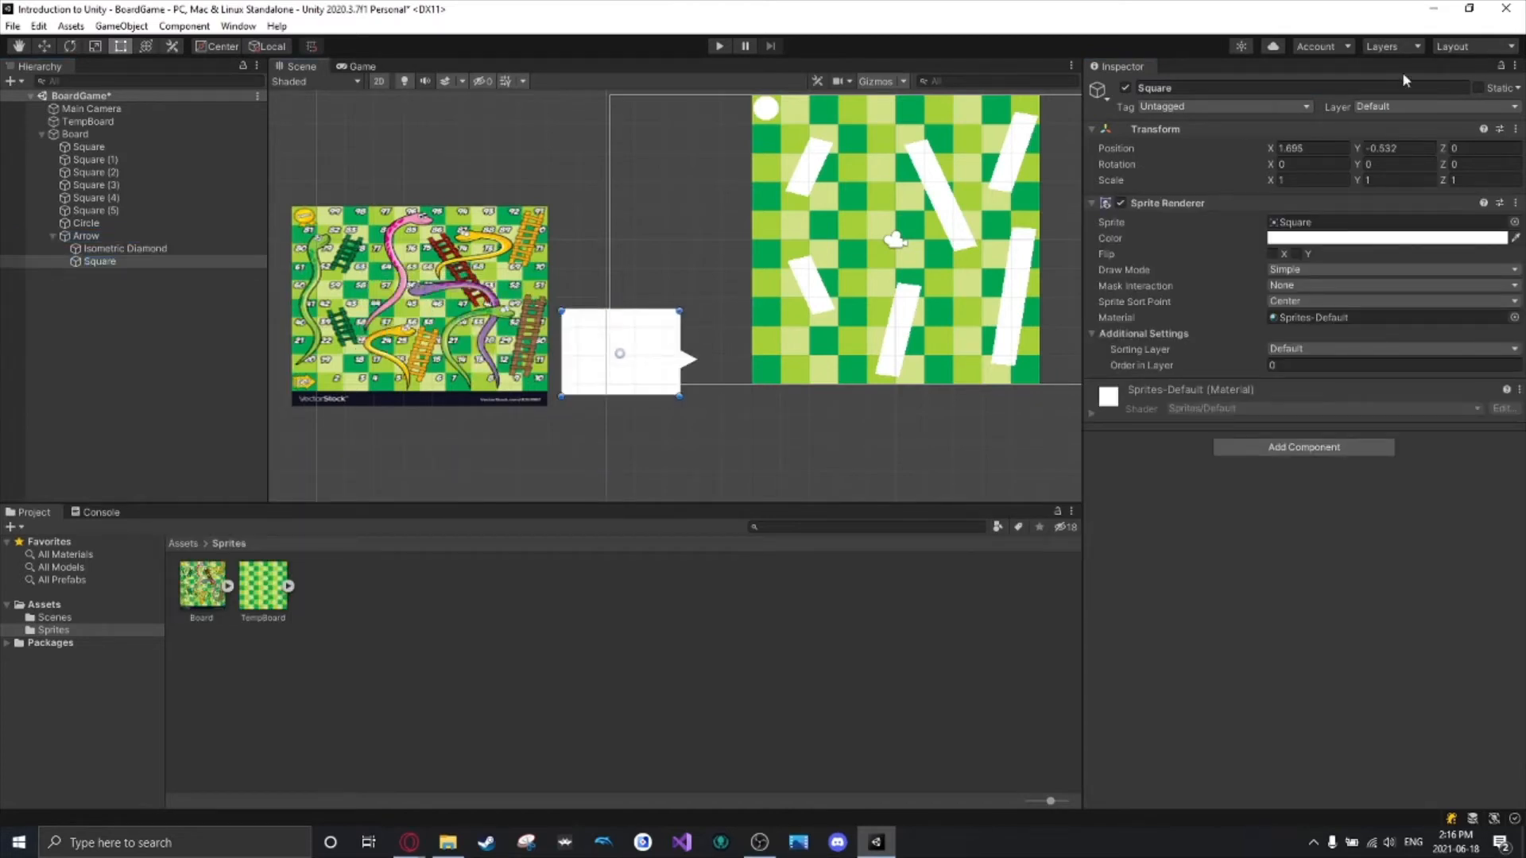
click(1312, 147)
text(0)
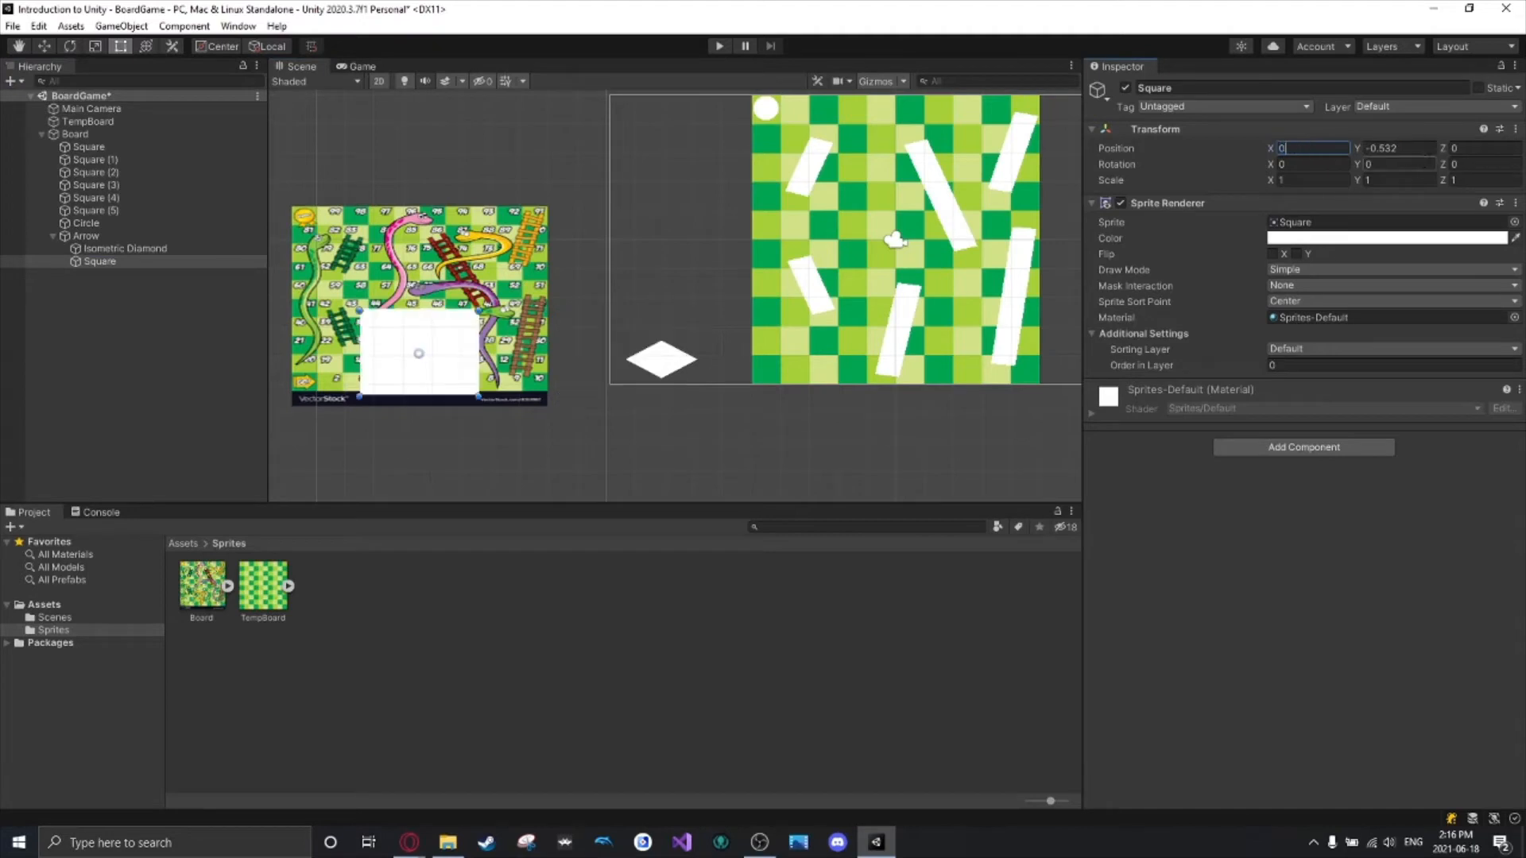
click(1405, 149)
text(0)
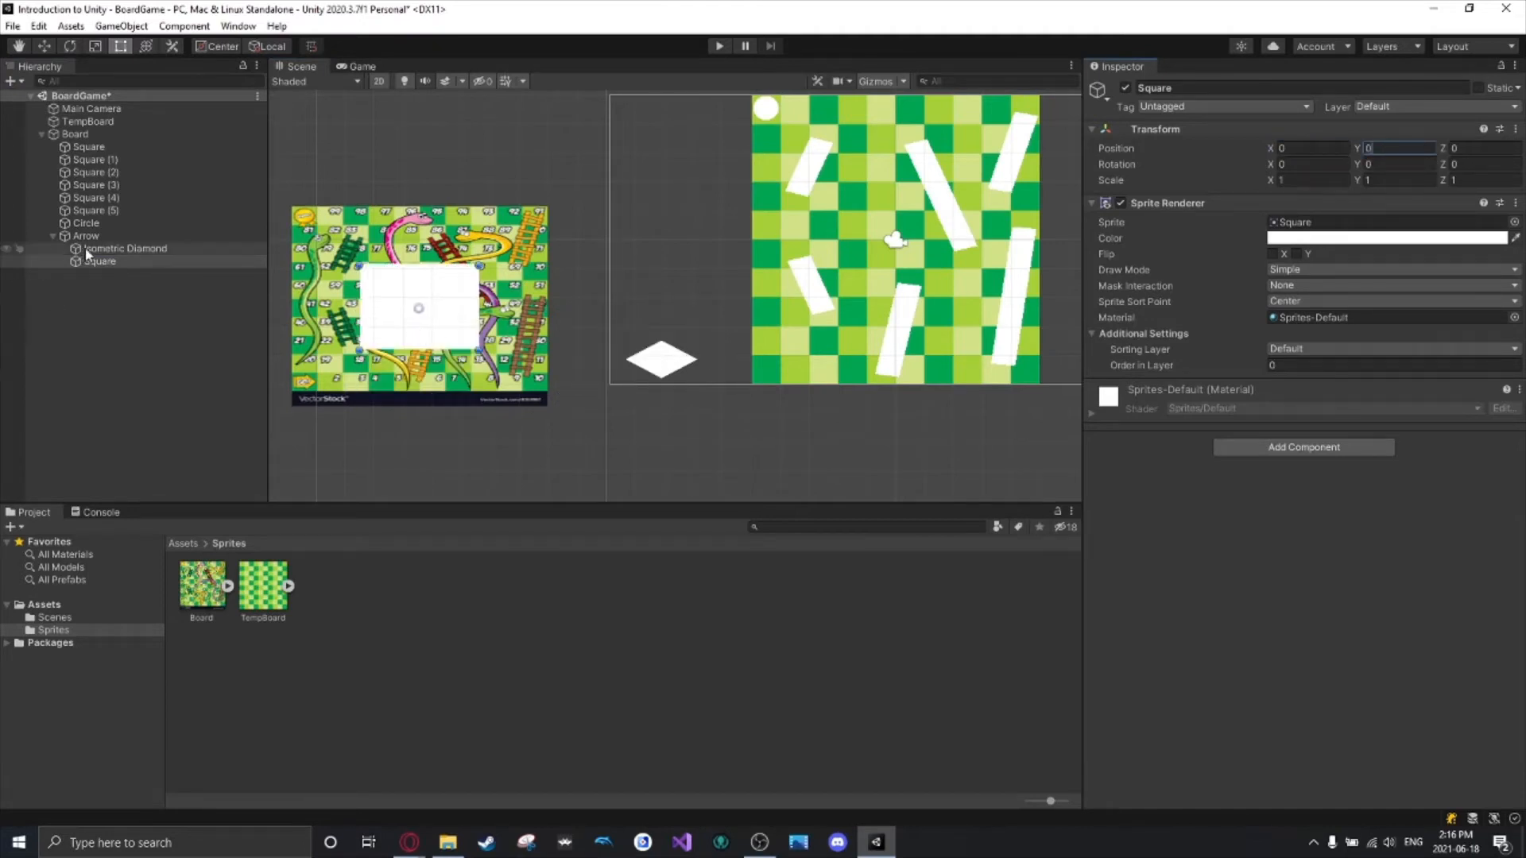
Set the Isometric Diamond's position within Arrow to X 0, Y 0.
click(125, 249)
click(1297, 148)
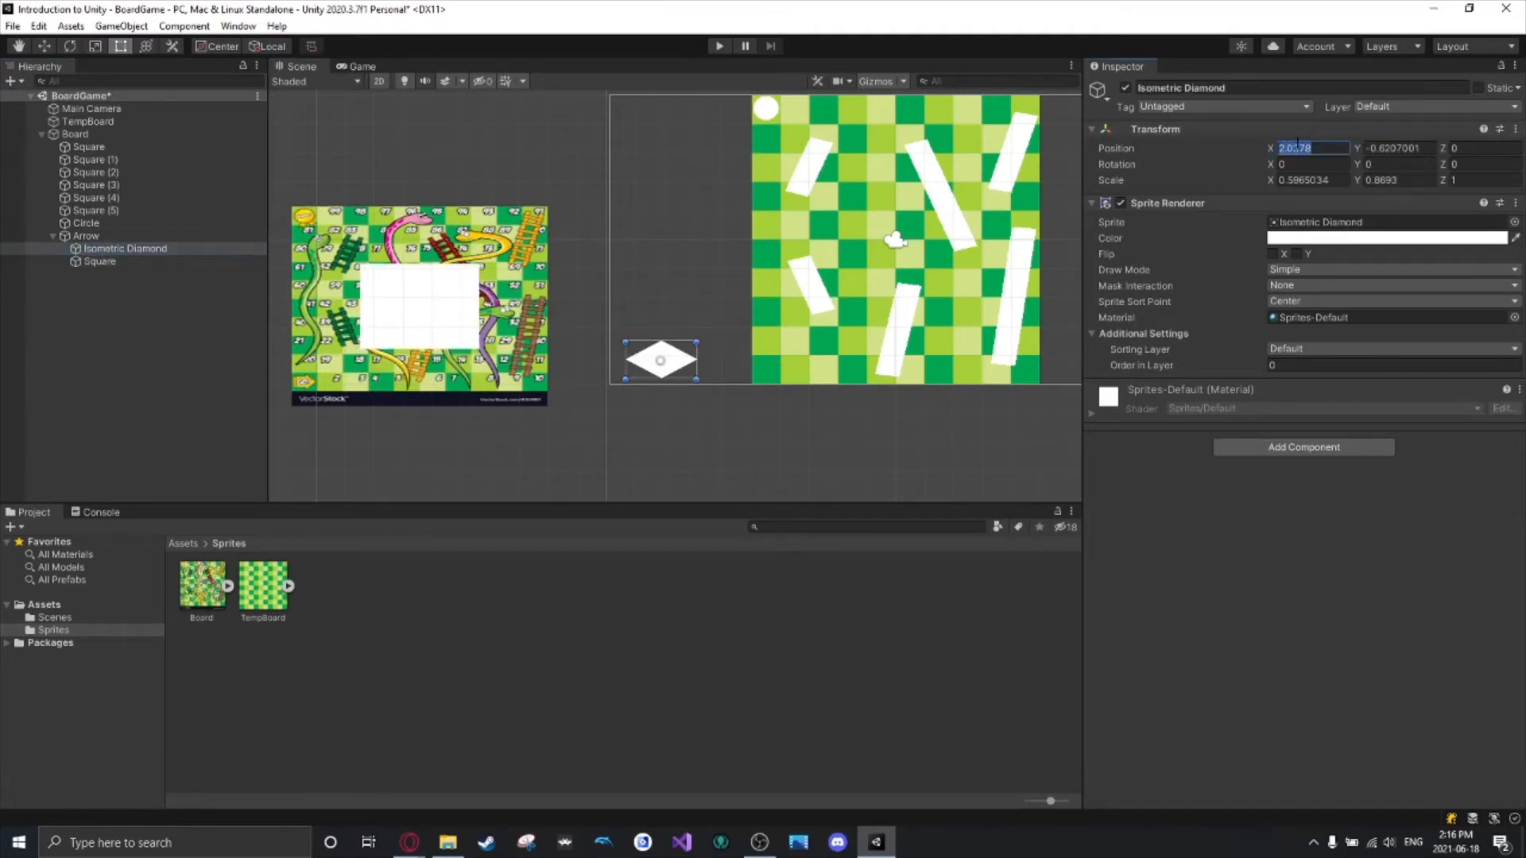
text(0)
key(Tab)
text(0)
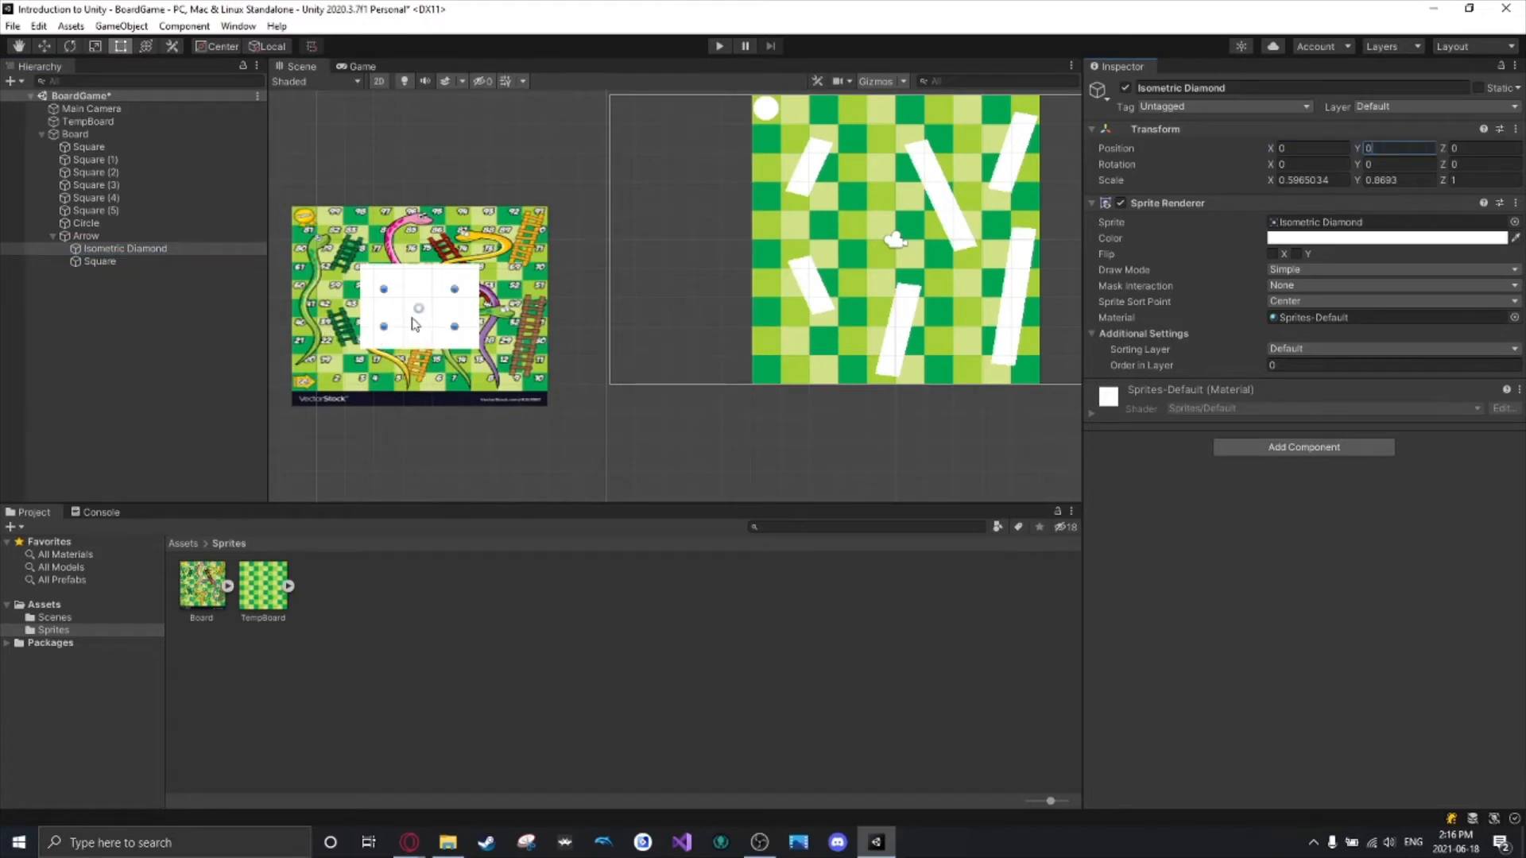
Shrink Arrow's Square to about 0.48 by 0.36 so it forms a shaft behind the diamond's right-hand point.
click(469, 280)
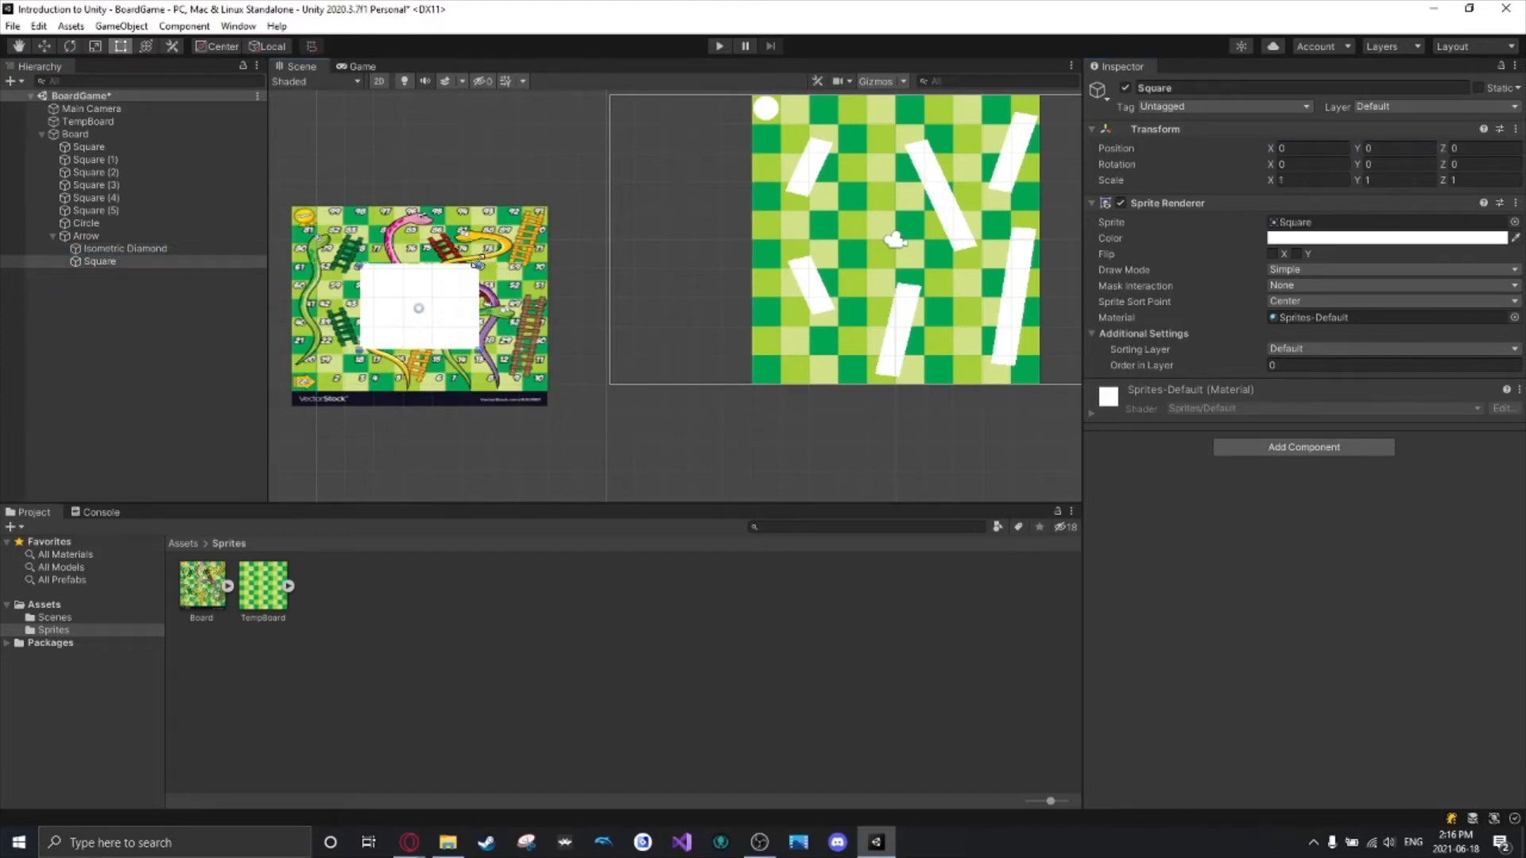
drag(477, 265, 409, 315)
click(517, 334)
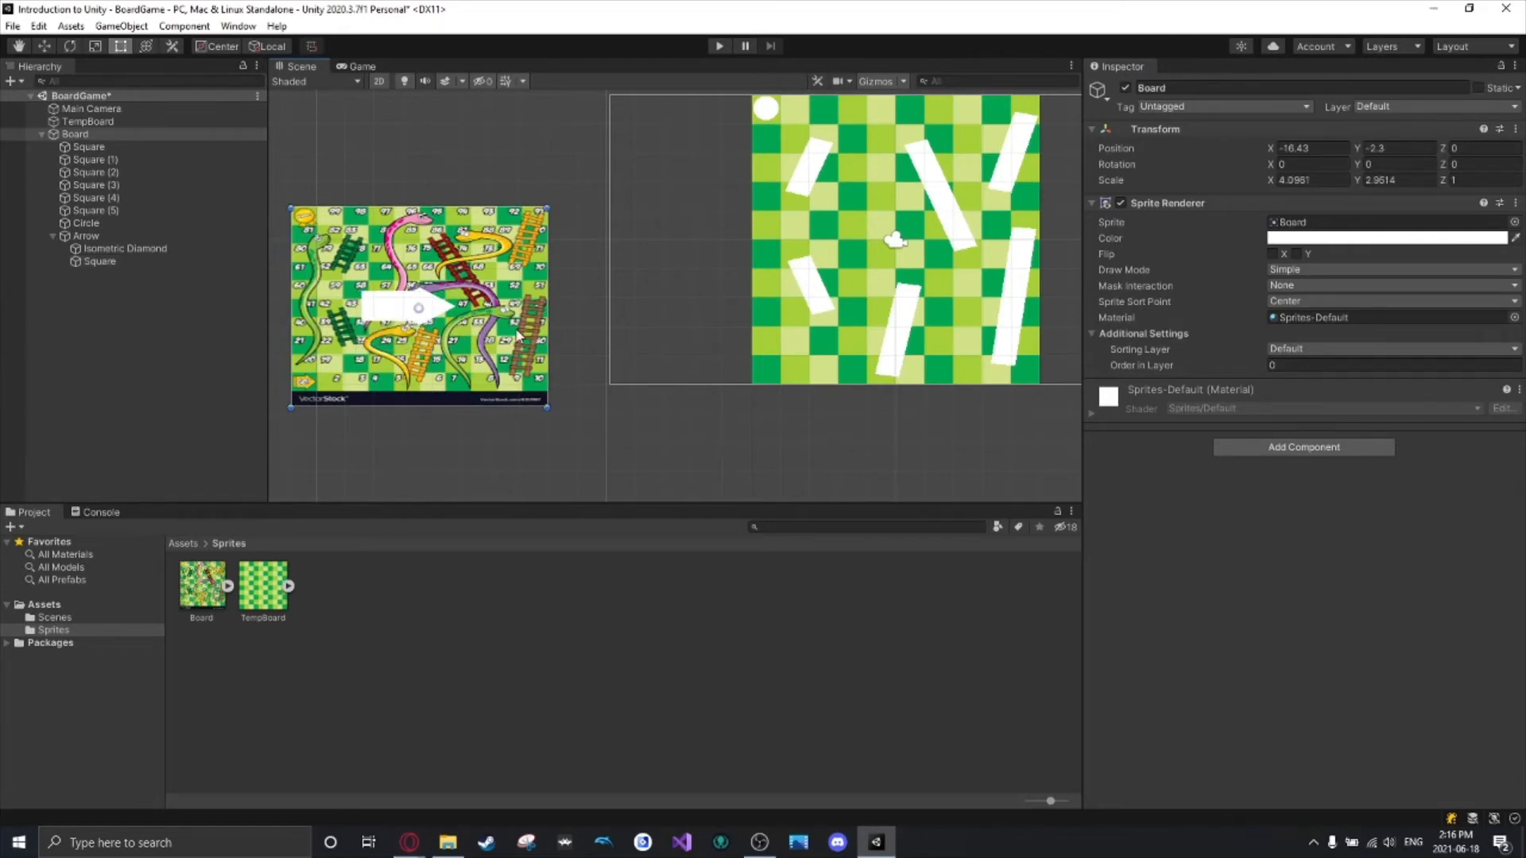
Move the whole Arrow object along X from the reference board to TempBoard's left edge, near X 2.50.
click(87, 236)
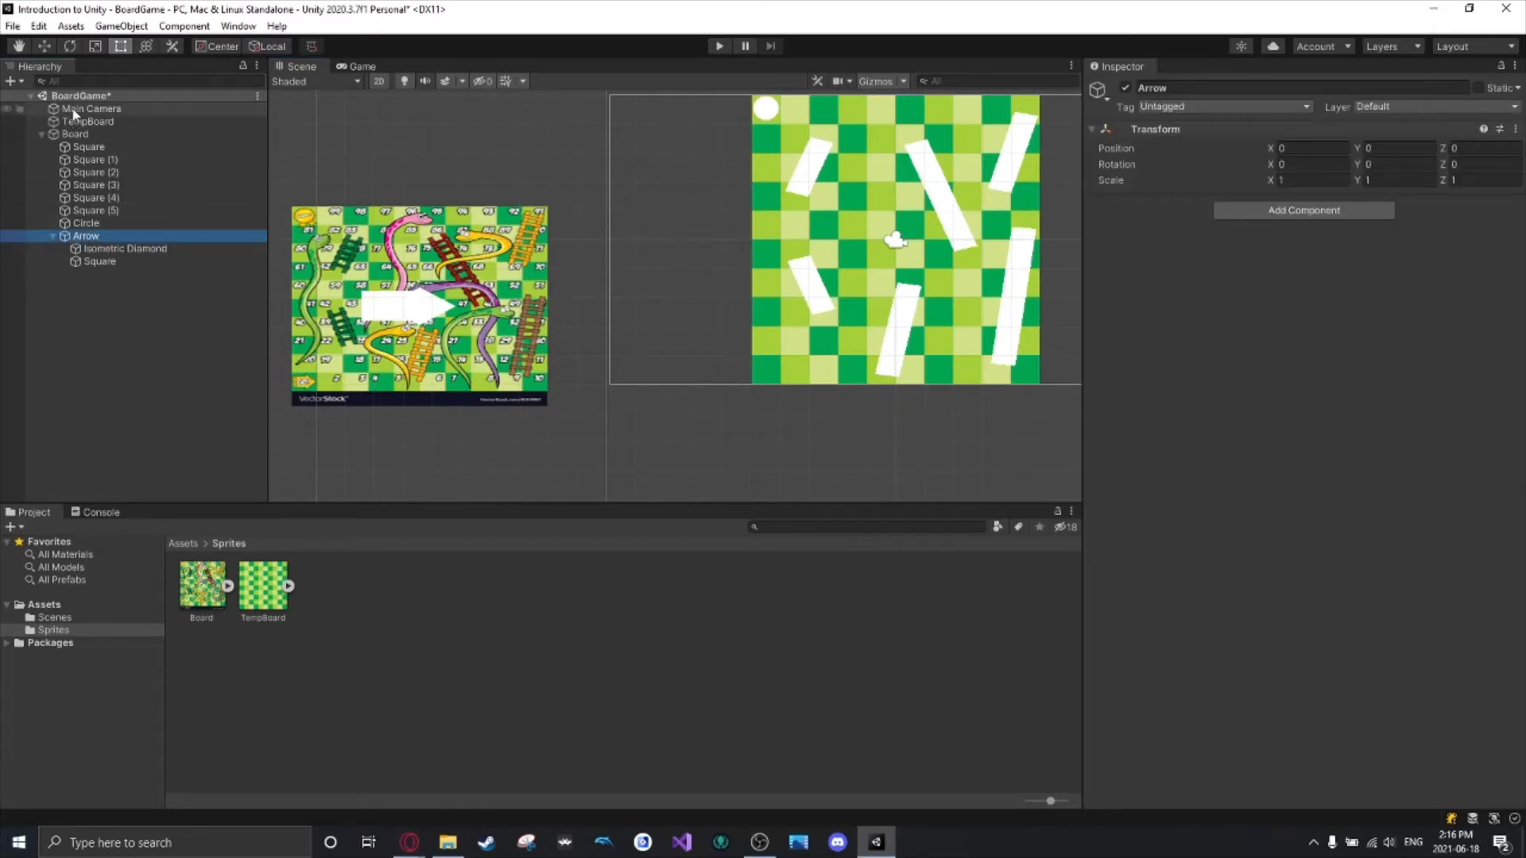
scroll(399, 305, down, 2)
drag(405, 305, 435, 308)
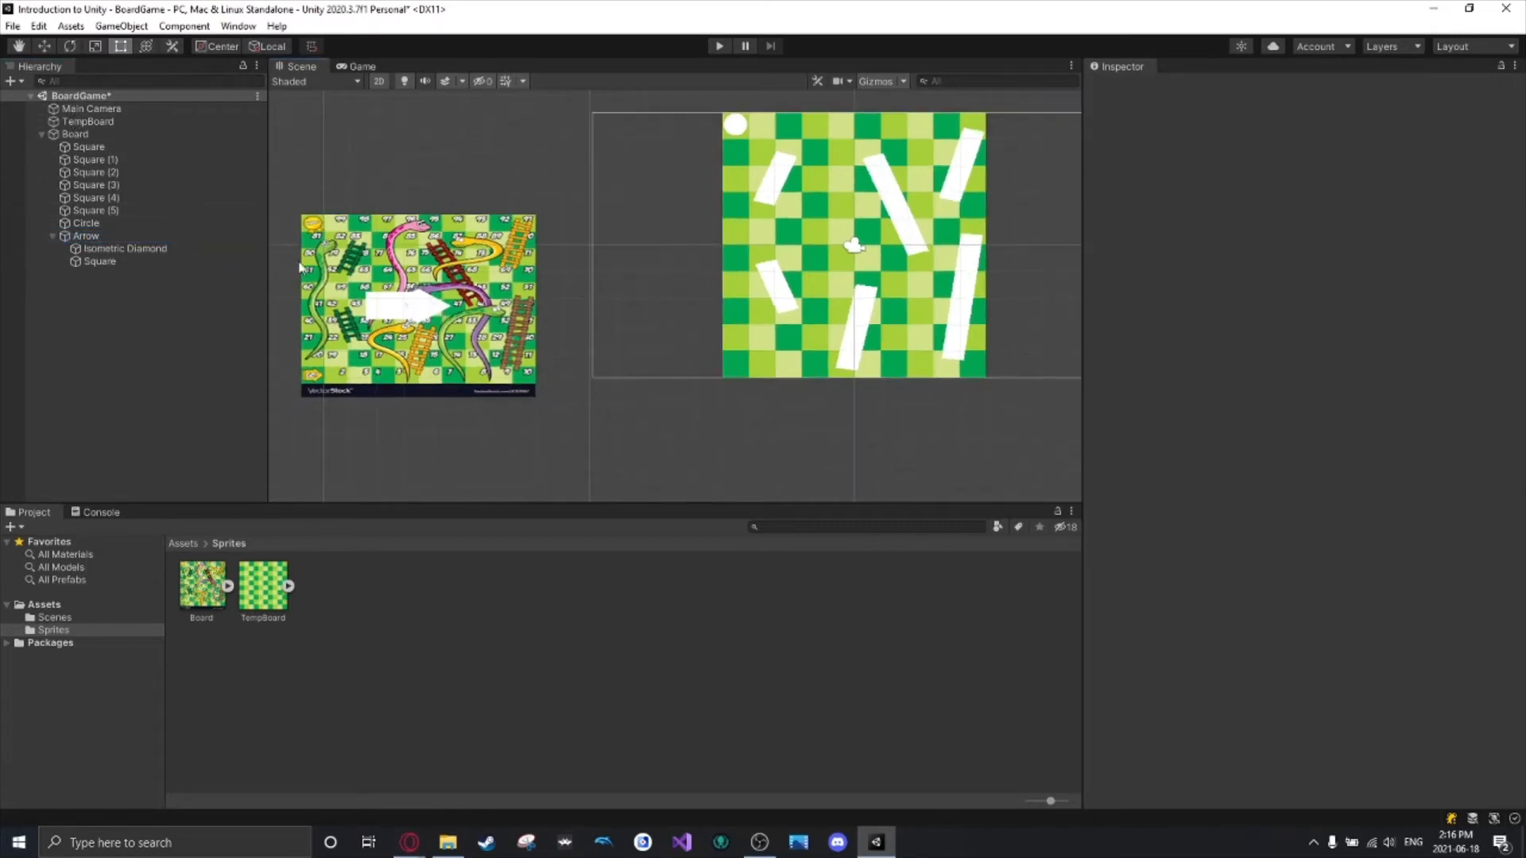
click(79, 237)
click(52, 237)
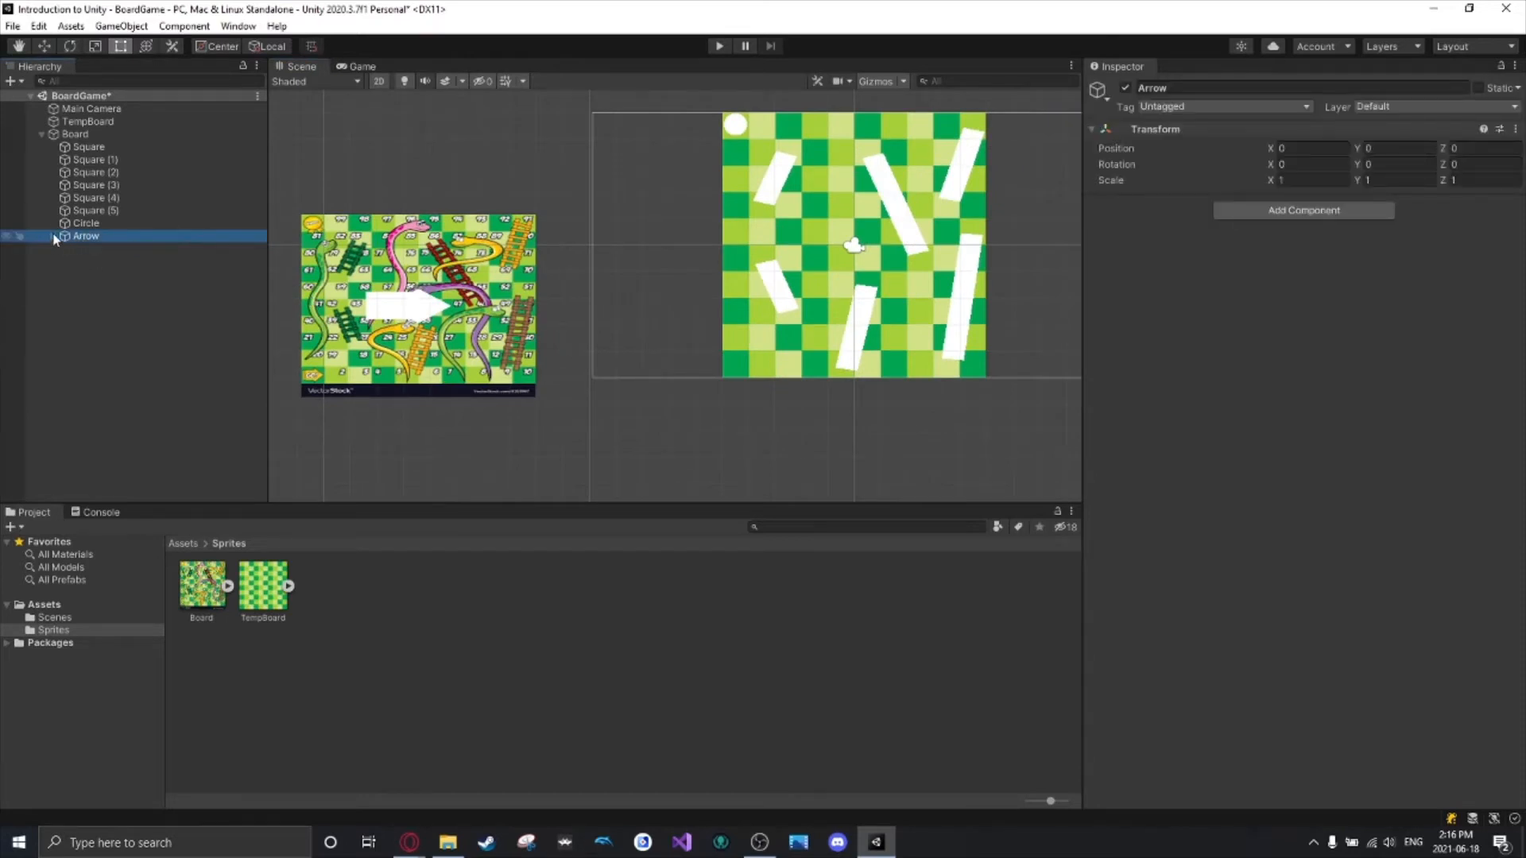
click(42, 47)
drag(472, 317, 672, 318)
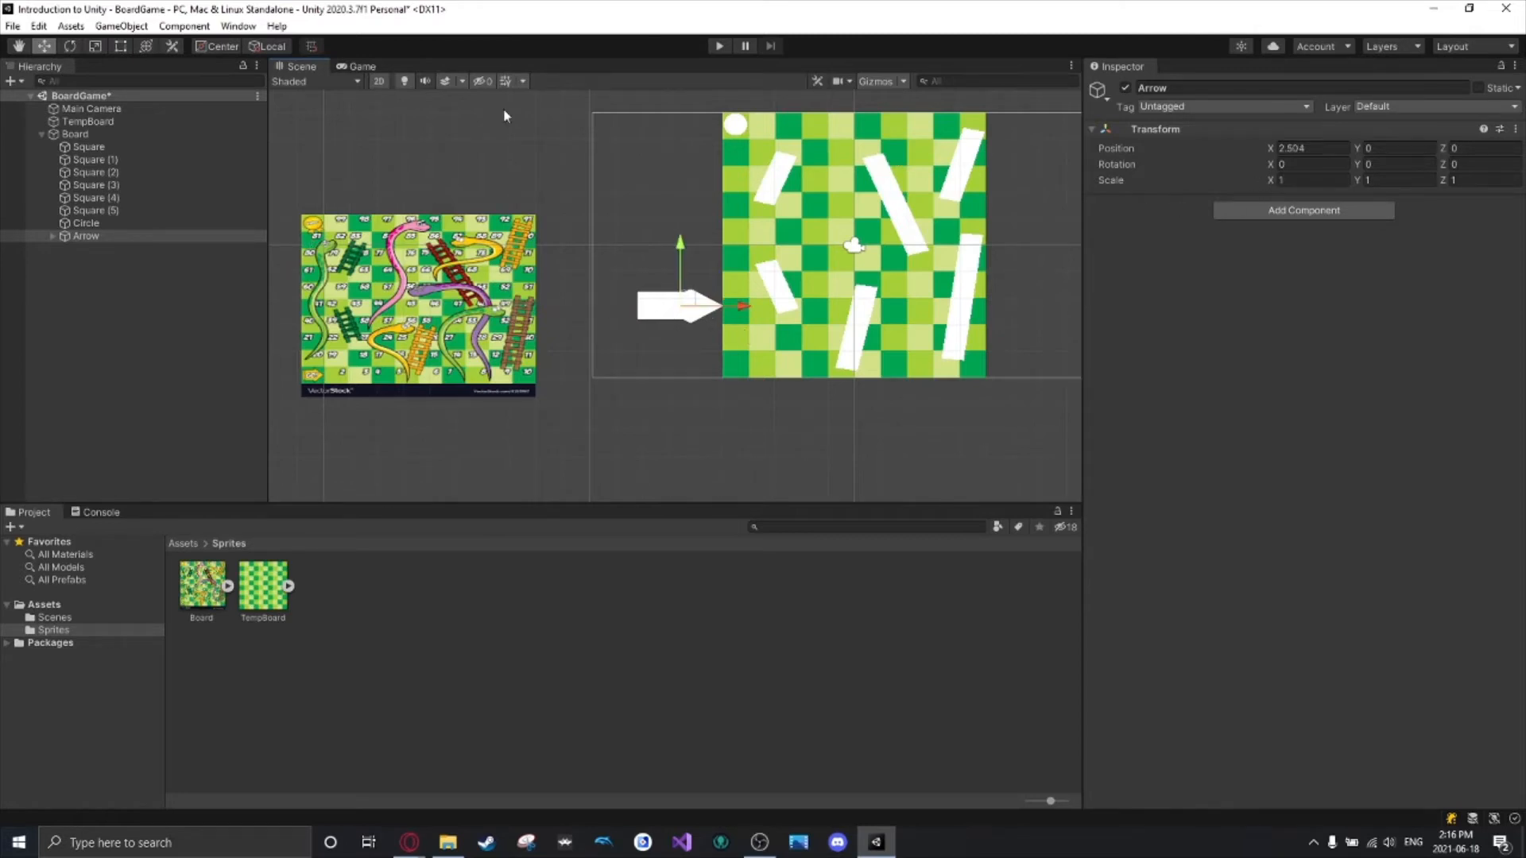
Compare the transforms and scene handles of the Arrow parent and its Isometric Diamond child.
click(61, 237)
click(54, 237)
click(111, 249)
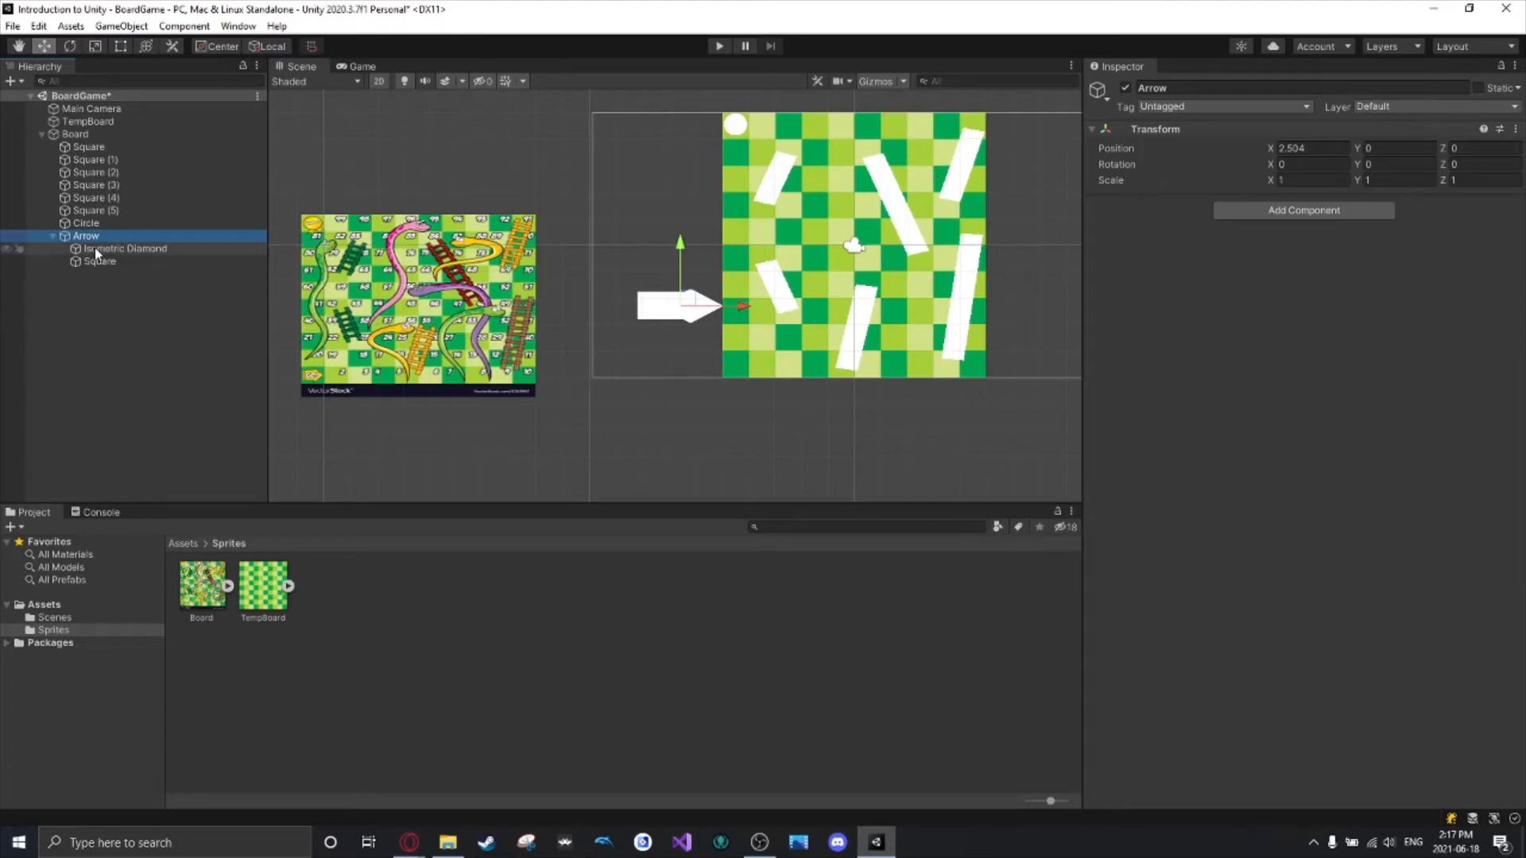
click(119, 45)
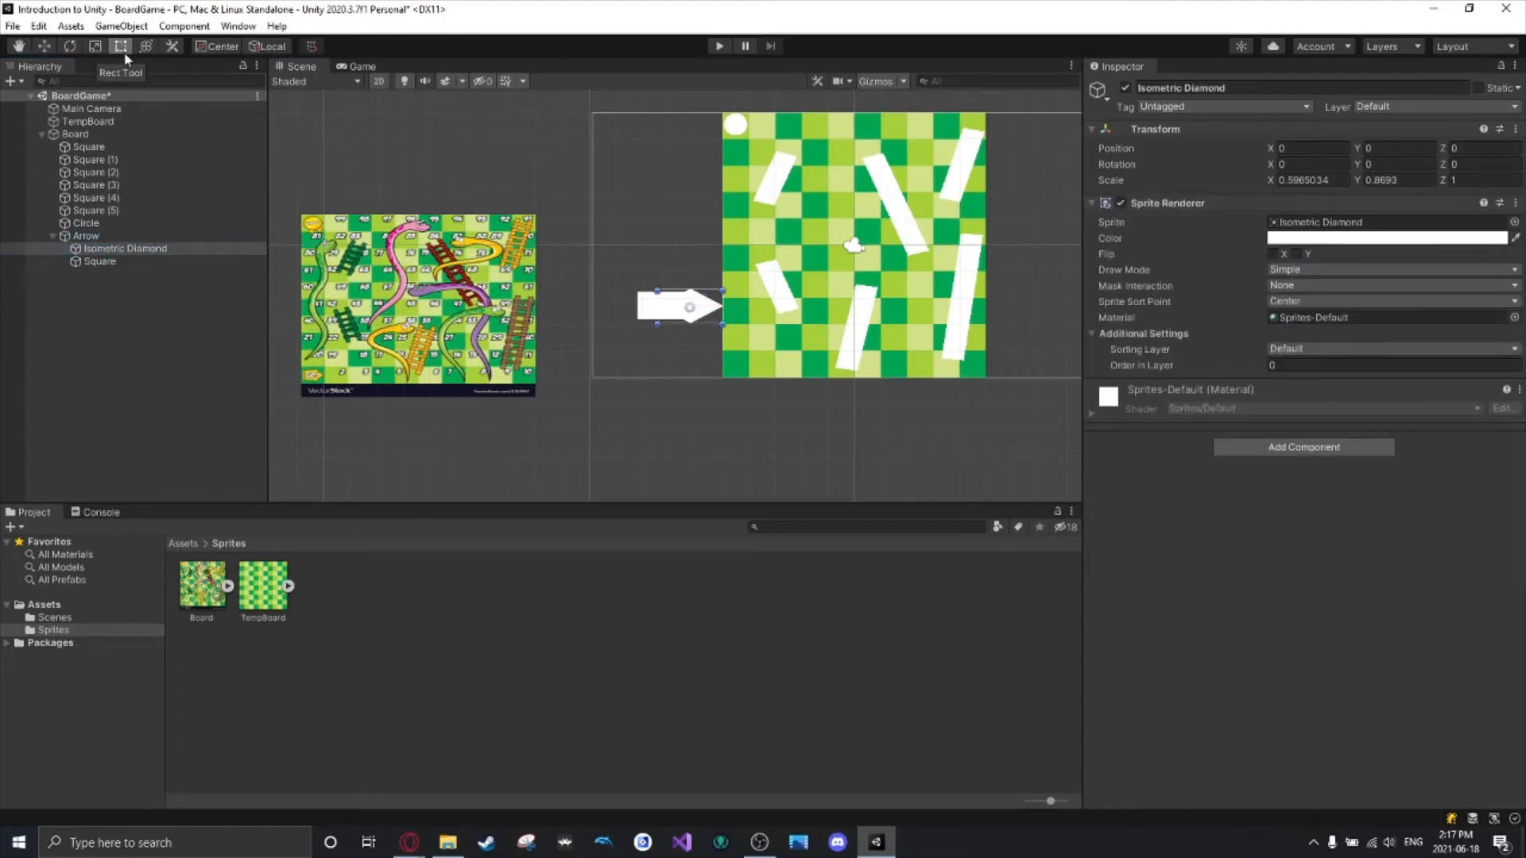
click(91, 234)
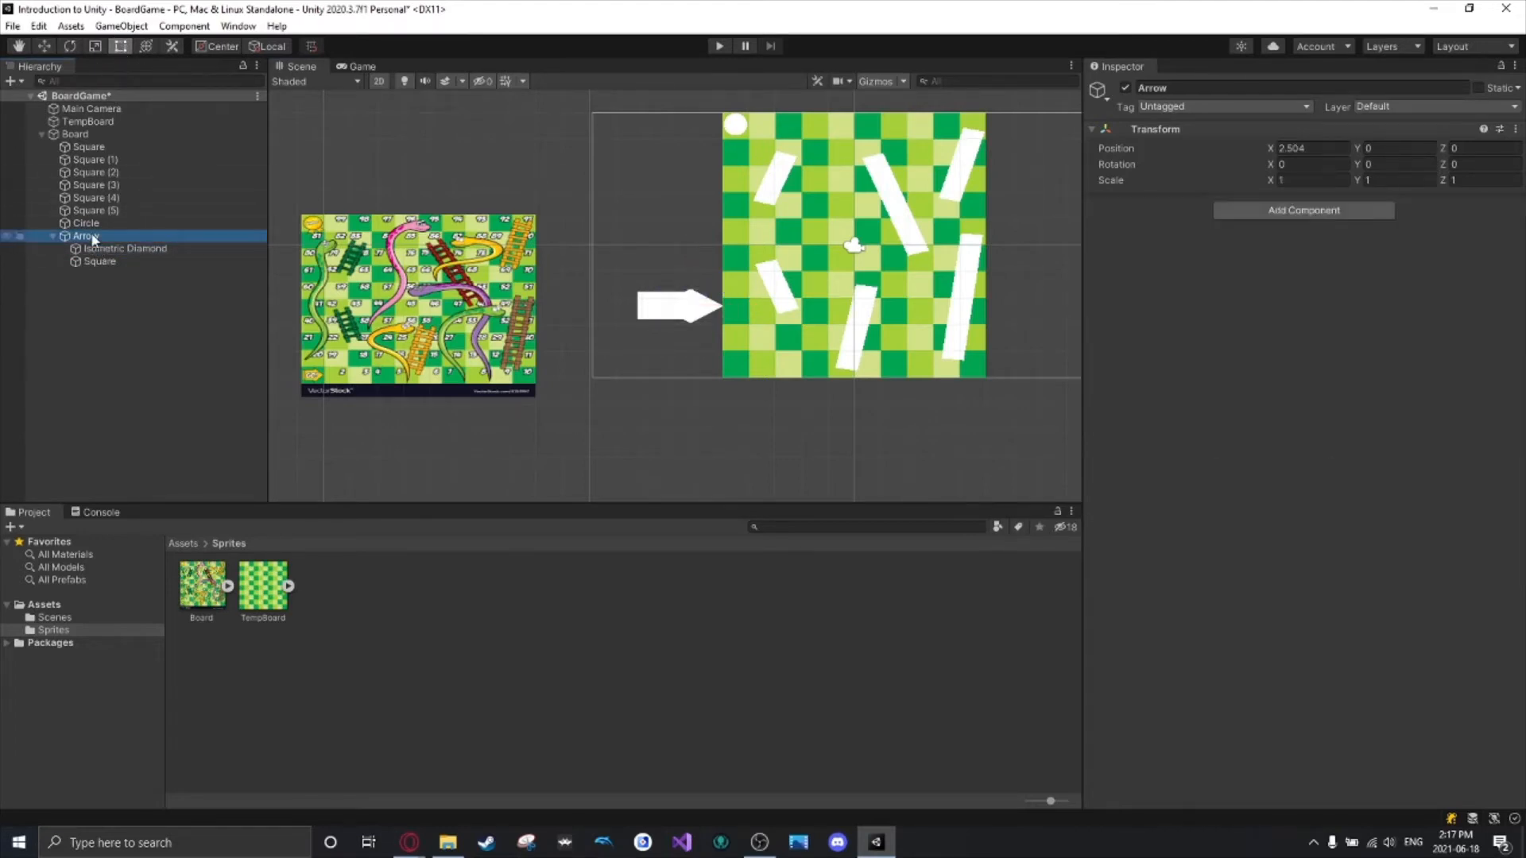
click(103, 249)
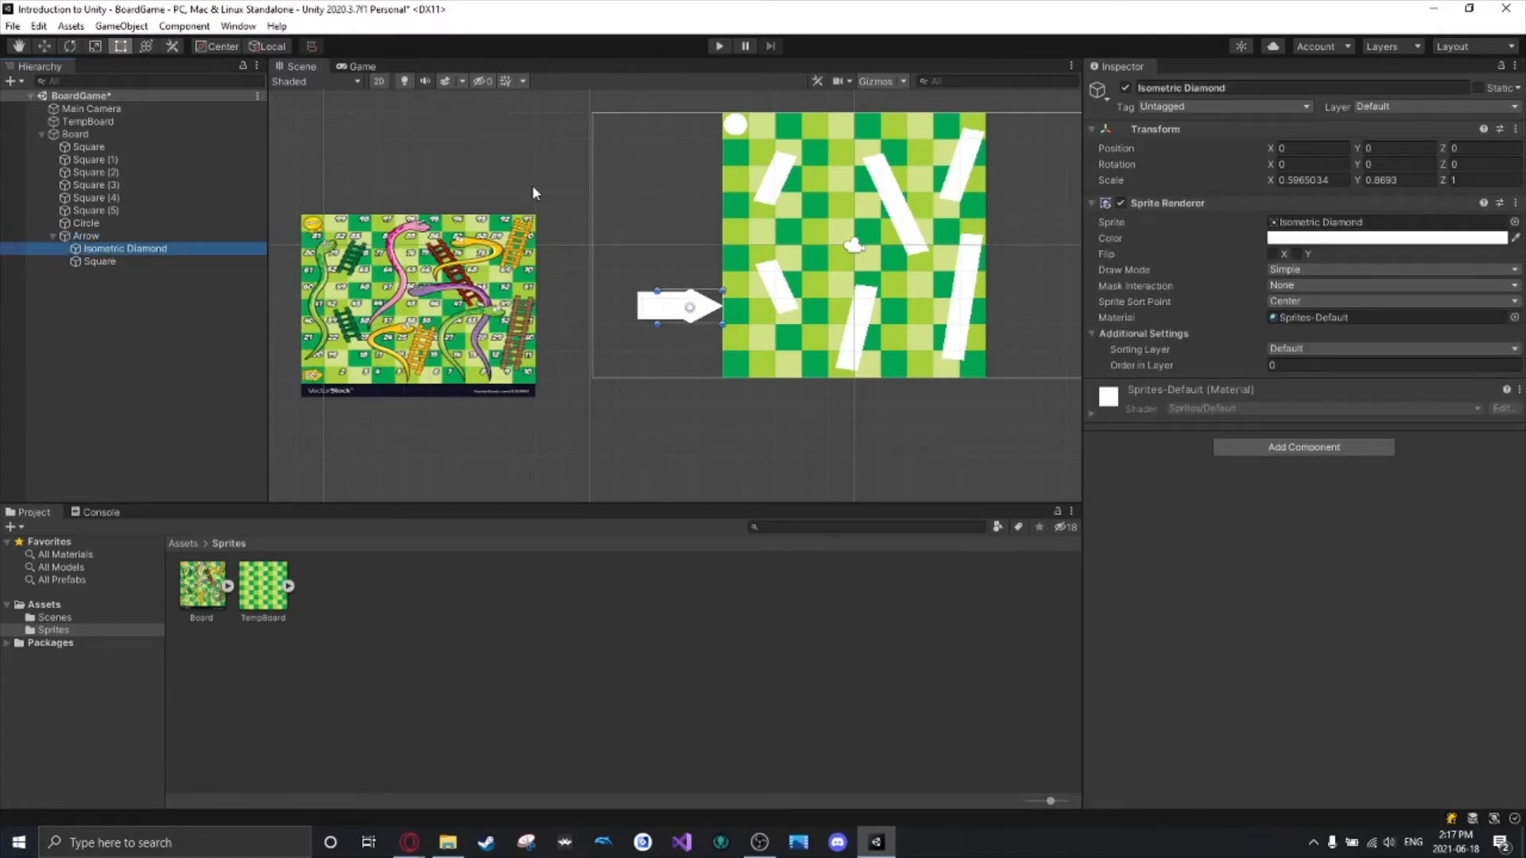
click(94, 235)
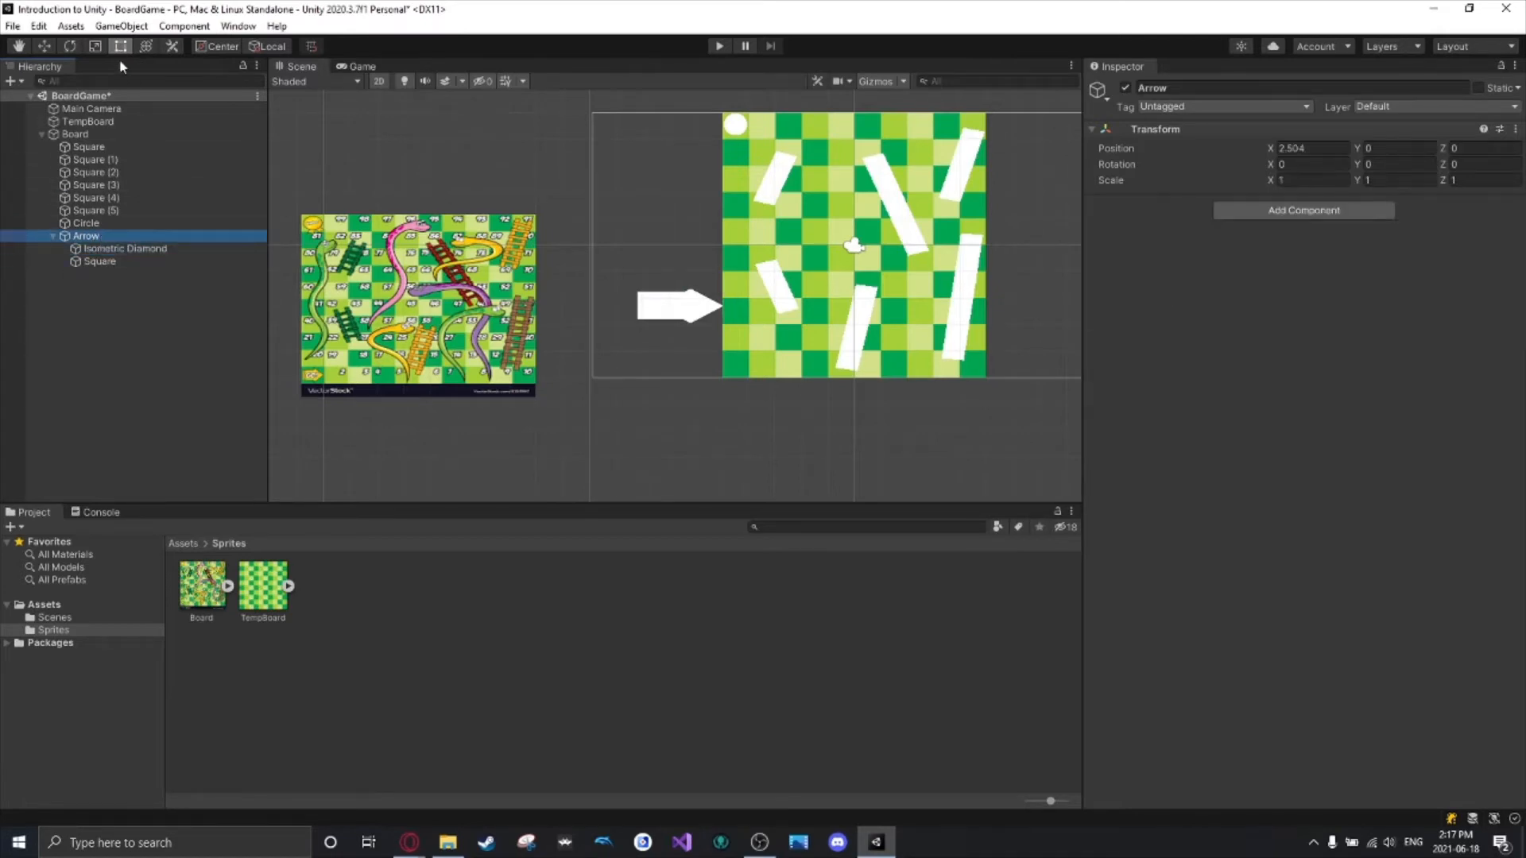
Shift Arrow left to about X 2.18 and reduce its scale to 0.43 by 0.49.
click(45, 46)
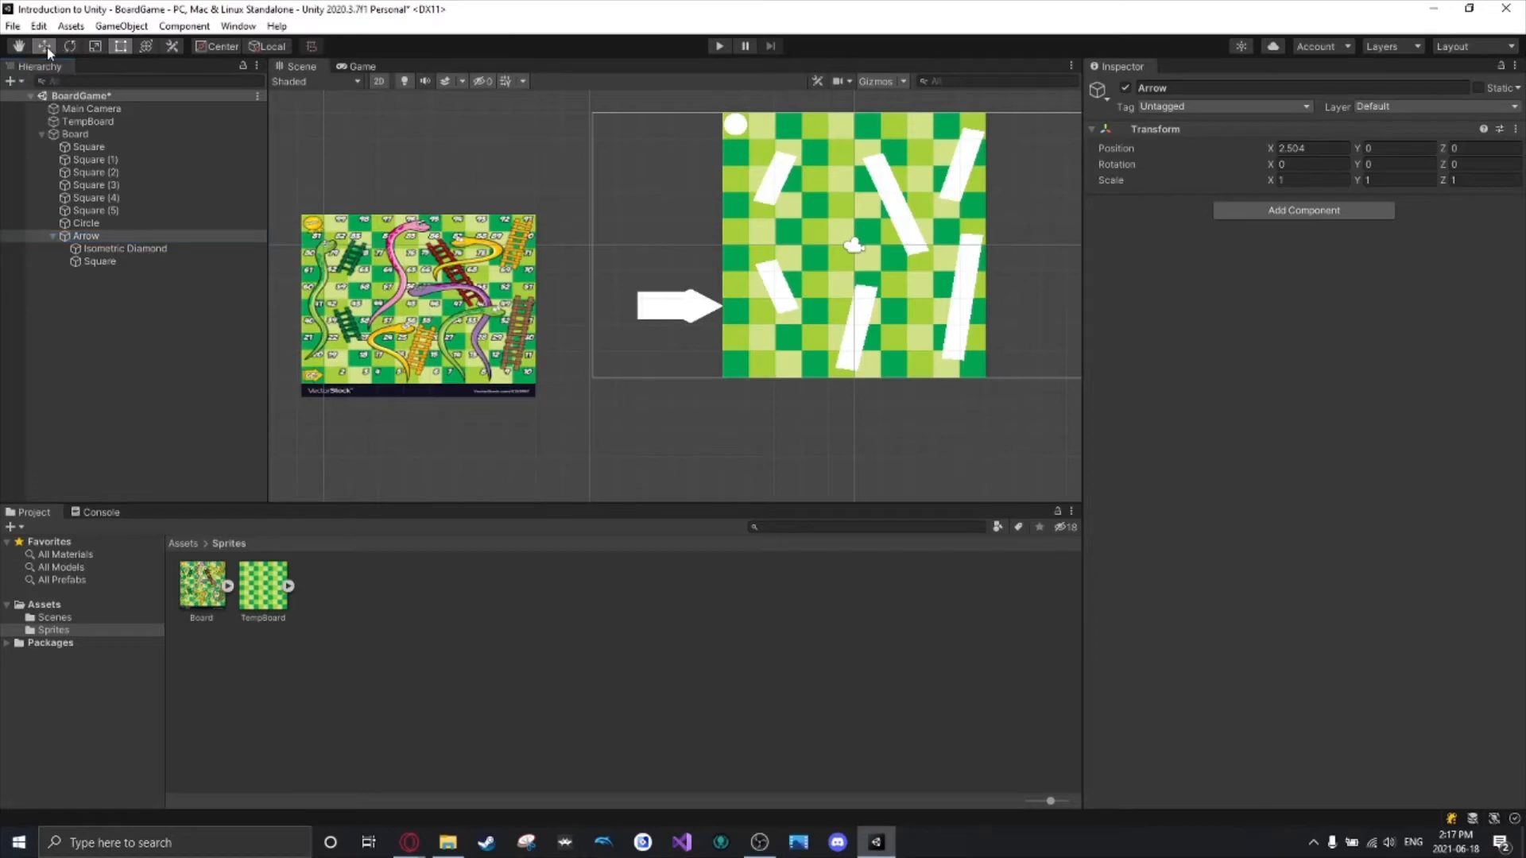
drag(739, 317, 705, 310)
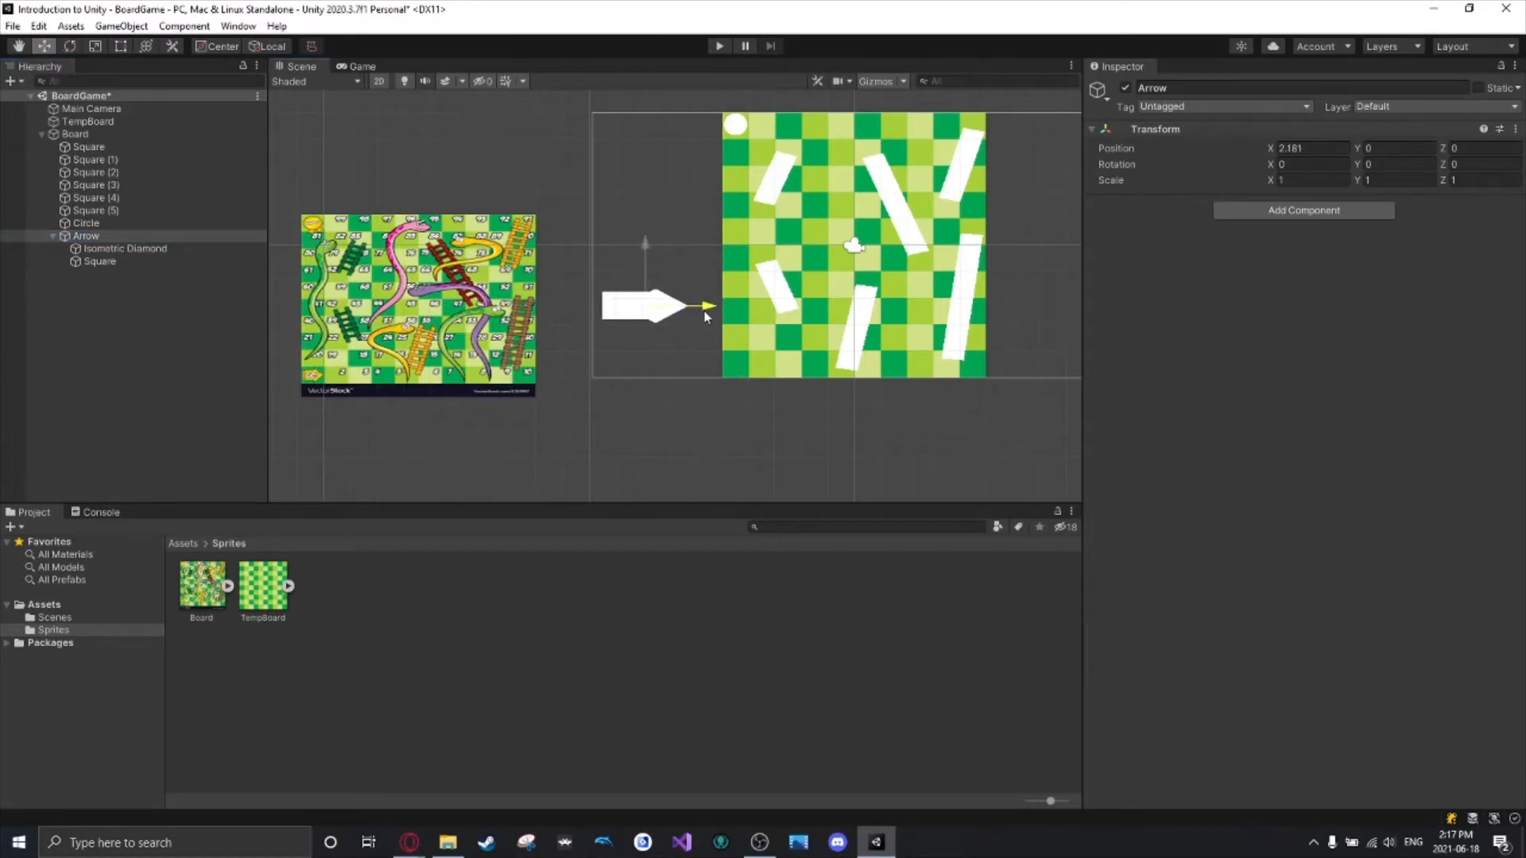
drag(1275, 179, 1255, 182)
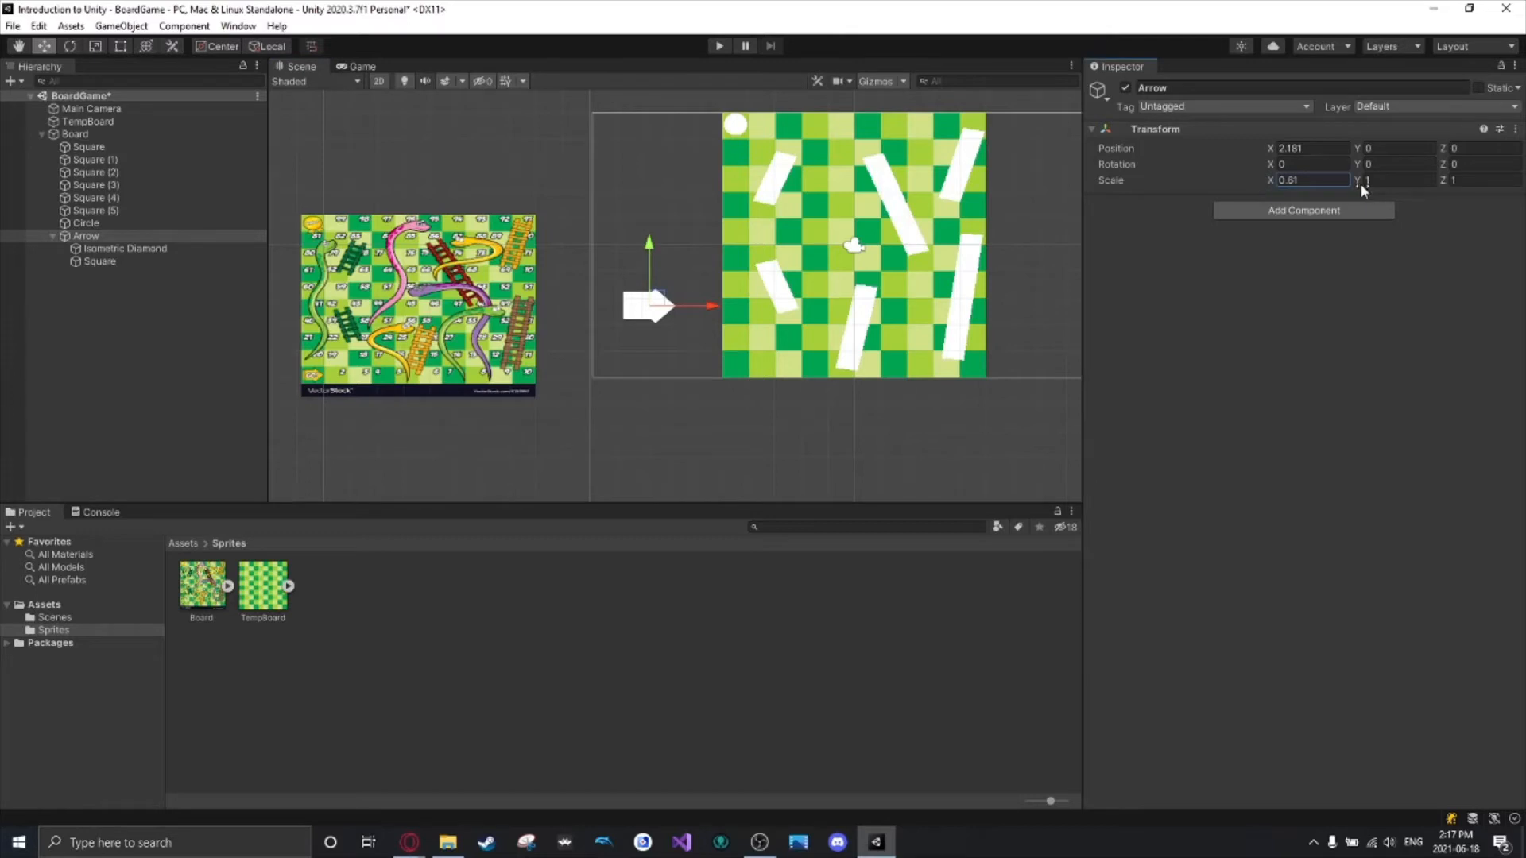
drag(1361, 184, 1264, 181)
click(1271, 183)
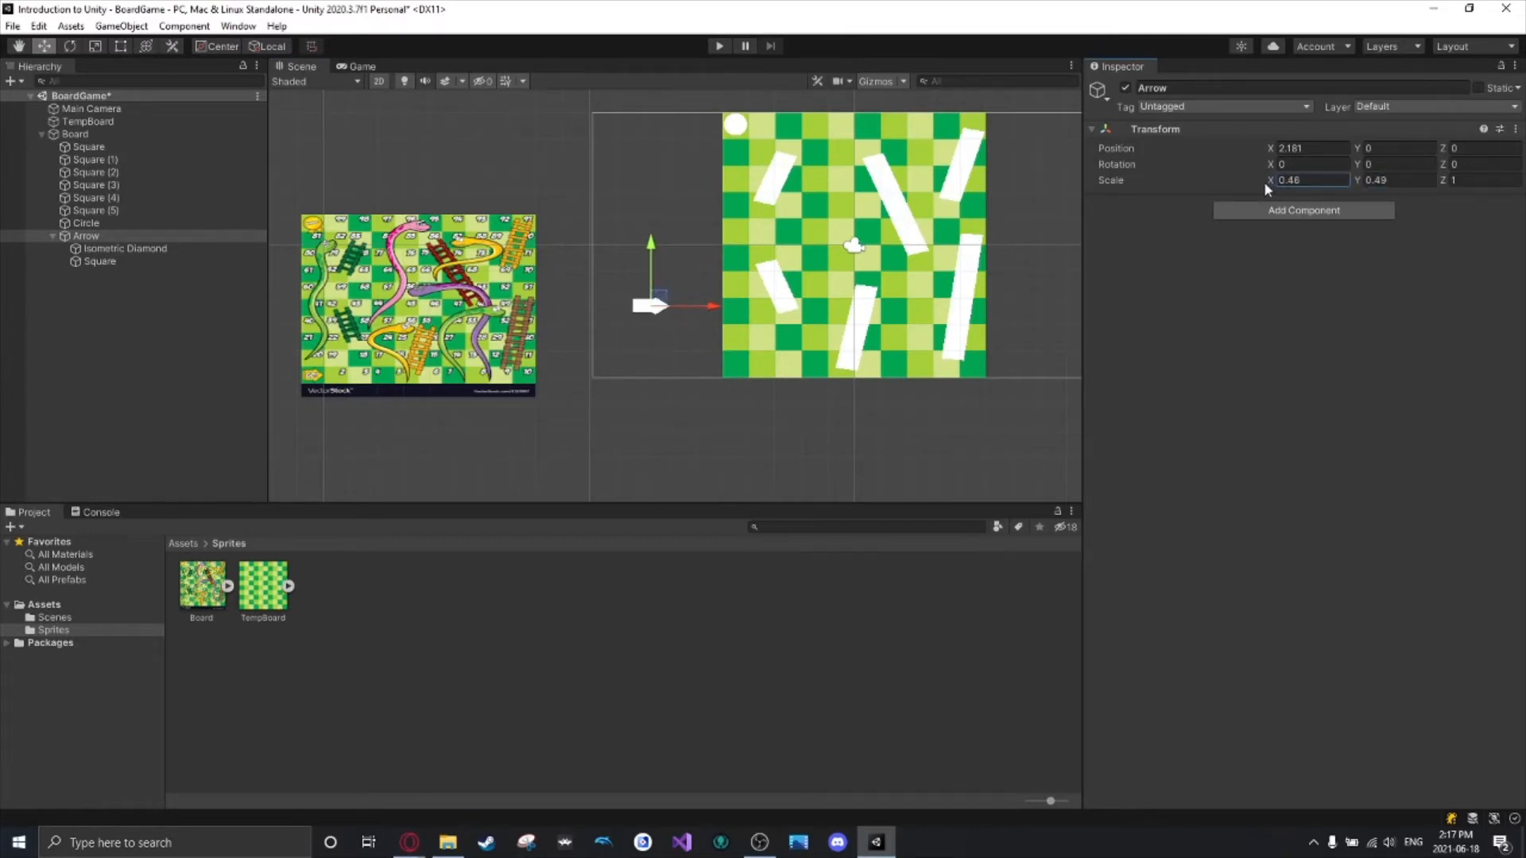
Place Arrow beside TempBoard's bottom-left tile, near X 2.47, Y -0.65.
drag(664, 241, 665, 280)
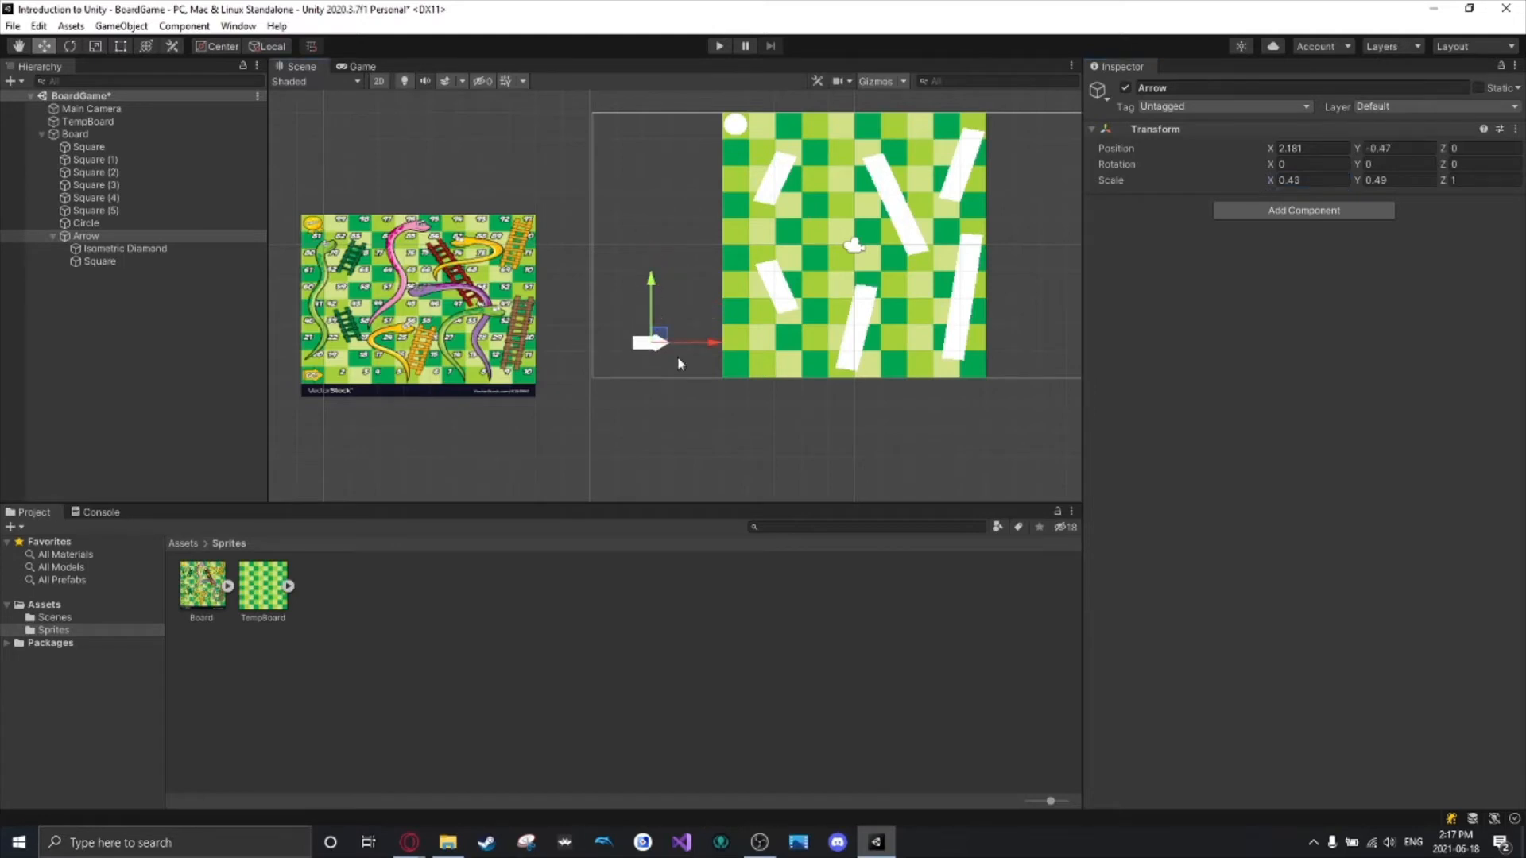
drag(715, 343, 783, 350)
drag(725, 286, 724, 300)
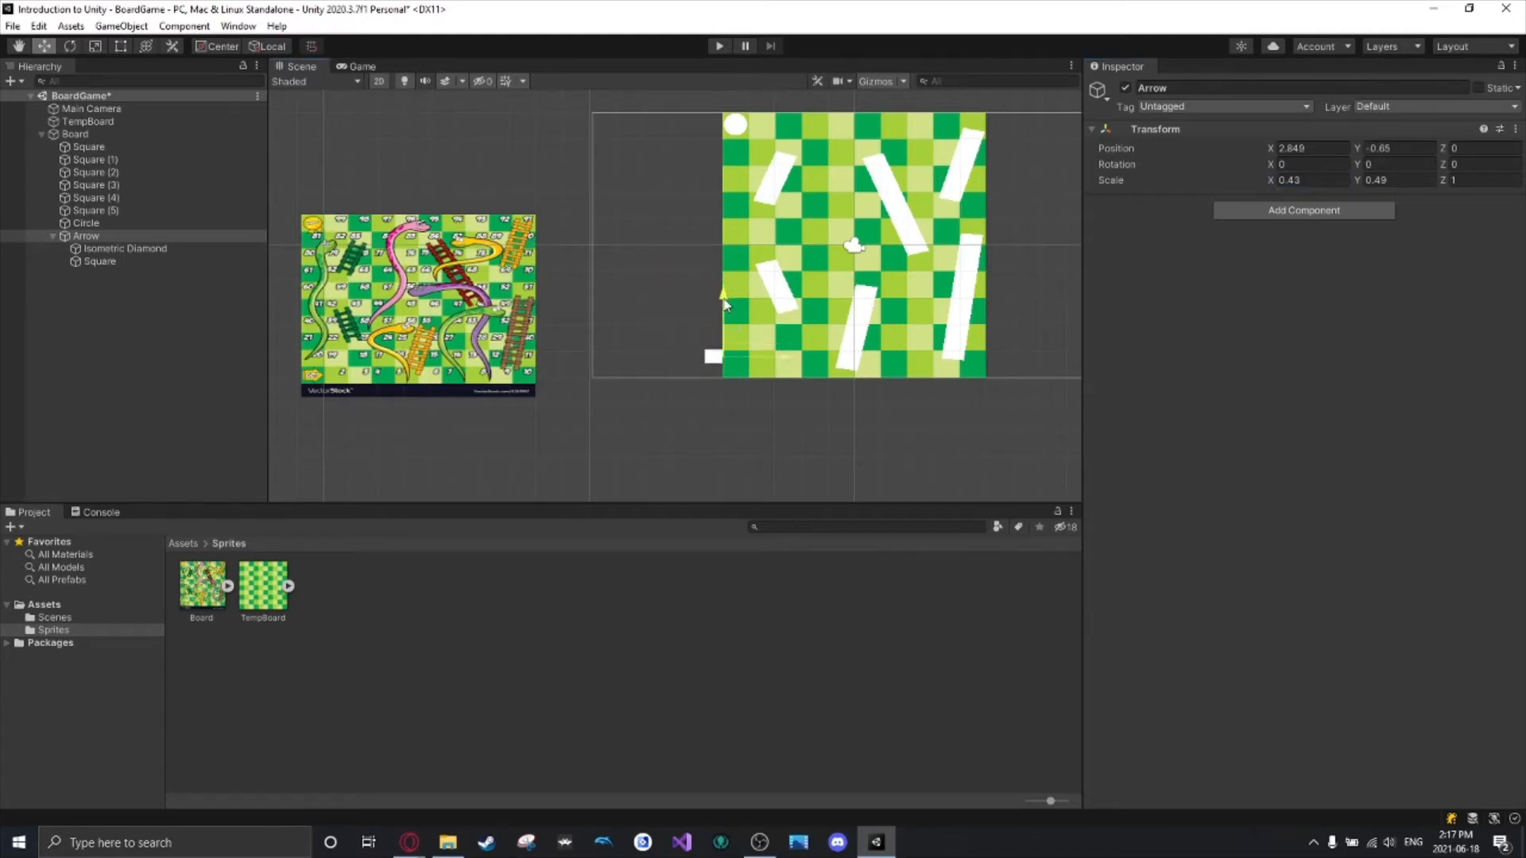
drag(780, 363, 740, 364)
Set Order in Layer to 1 for Arrow's Isometric Diamond and Square sprites.
click(125, 248)
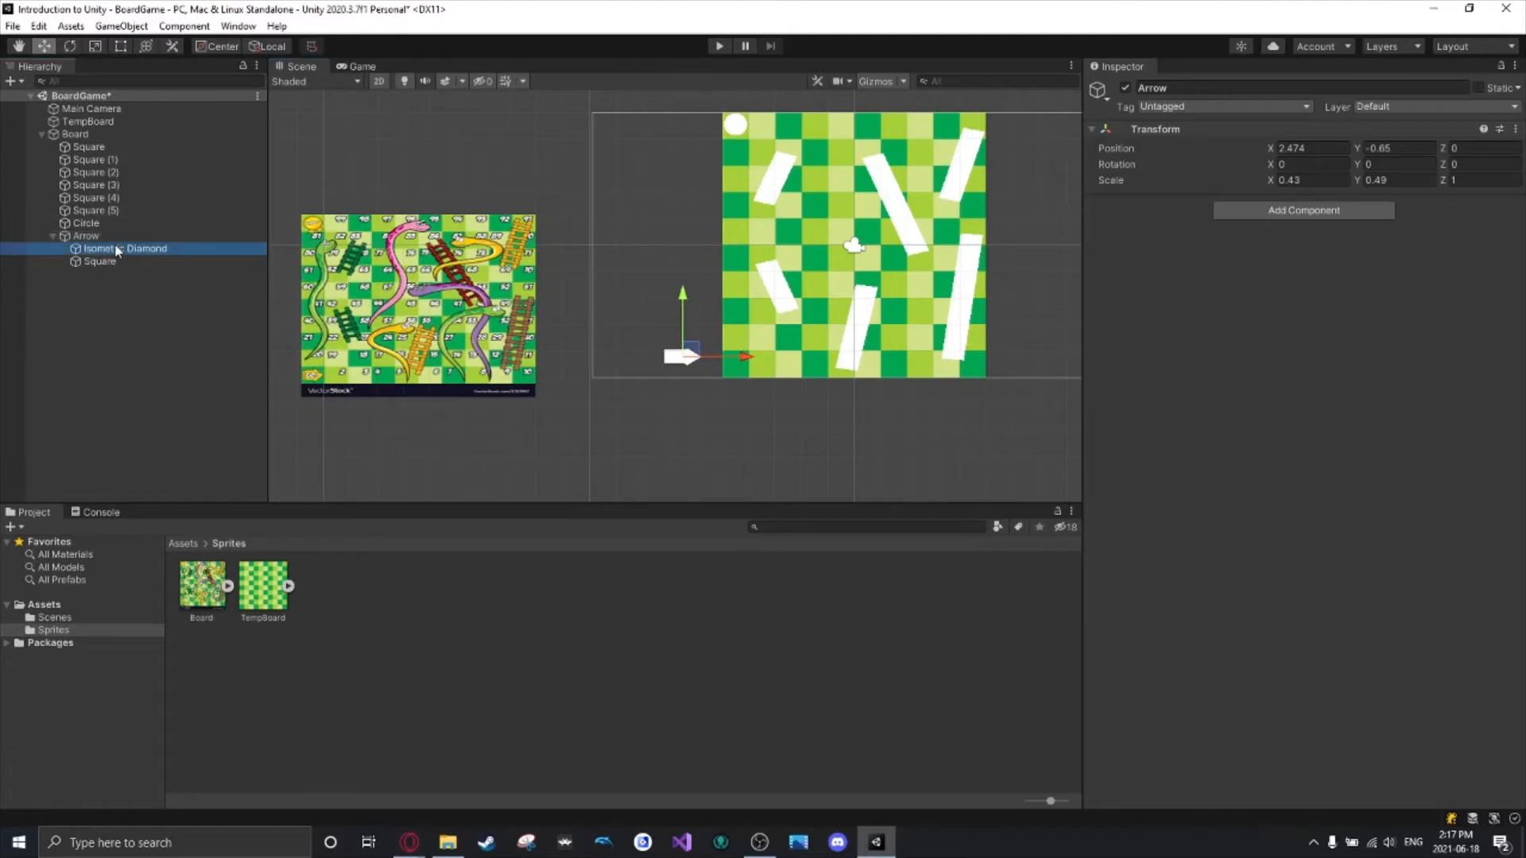
click(1288, 365)
text(1)
click(120, 262)
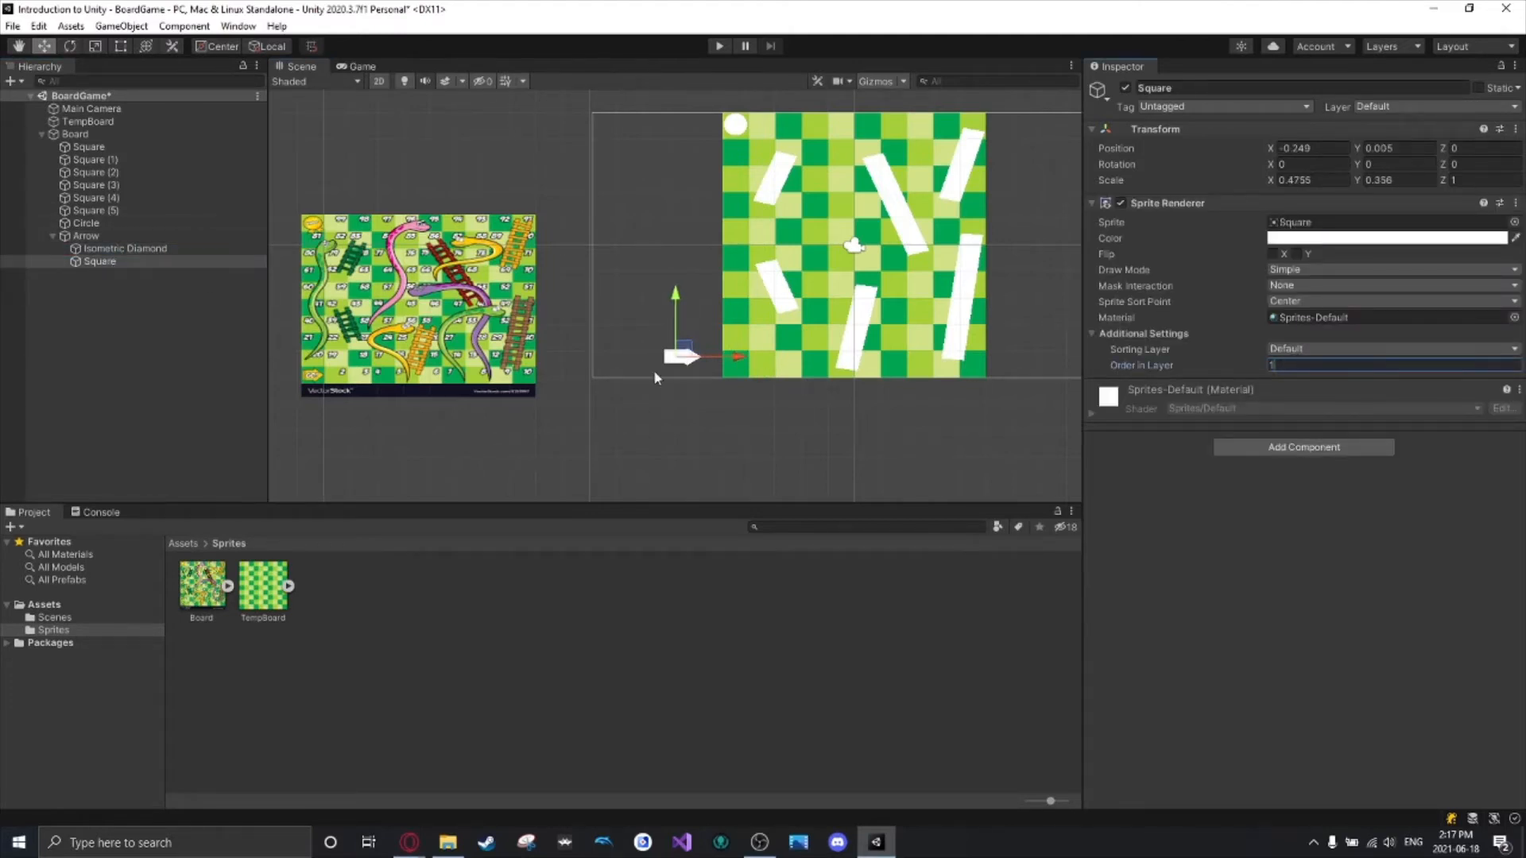
Align Arrow's Square shaft with the diamond tip at about X -0.175, Y 0.
mouse_move(745, 358)
mouse_down()
mouse_move(783, 359)
mouse_move(745, 368)
mouse_up()
drag(679, 305, 679, 304)
click(1382, 150)
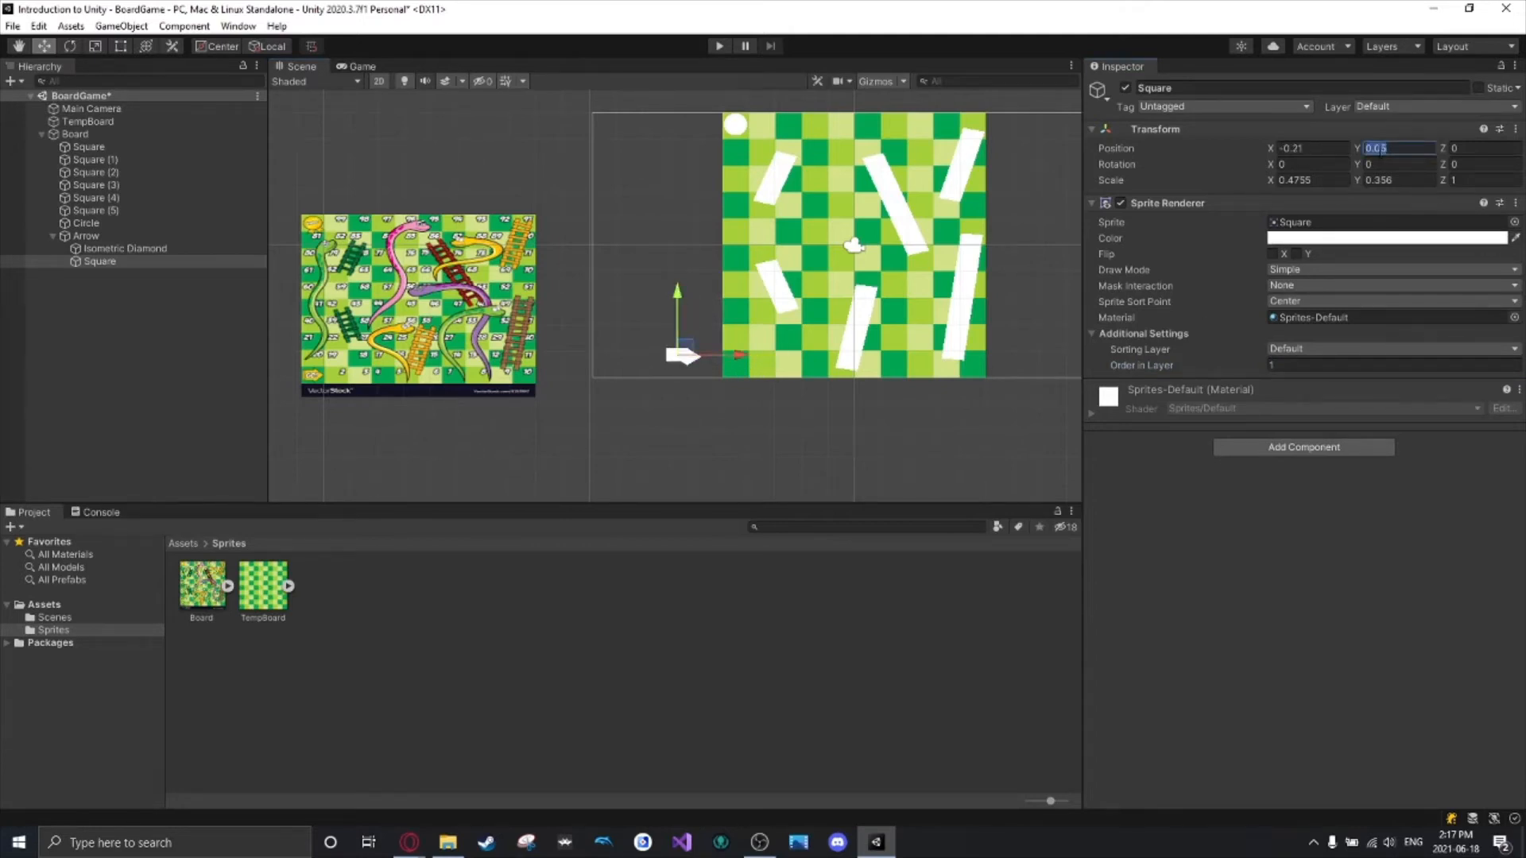
text(0)
scroll(660, 350, up, 10)
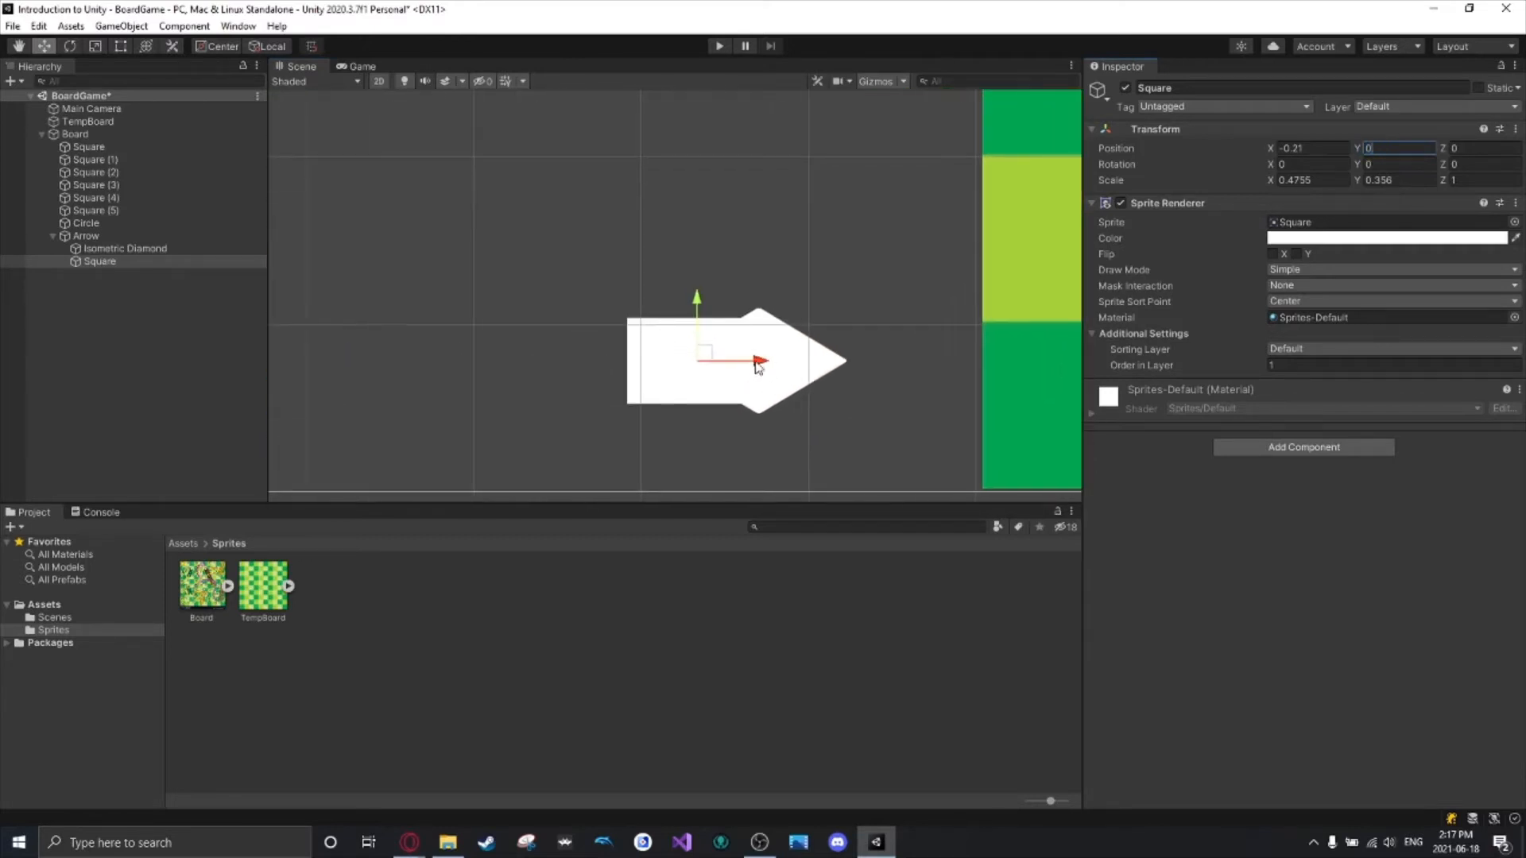
drag(743, 358, 753, 359)
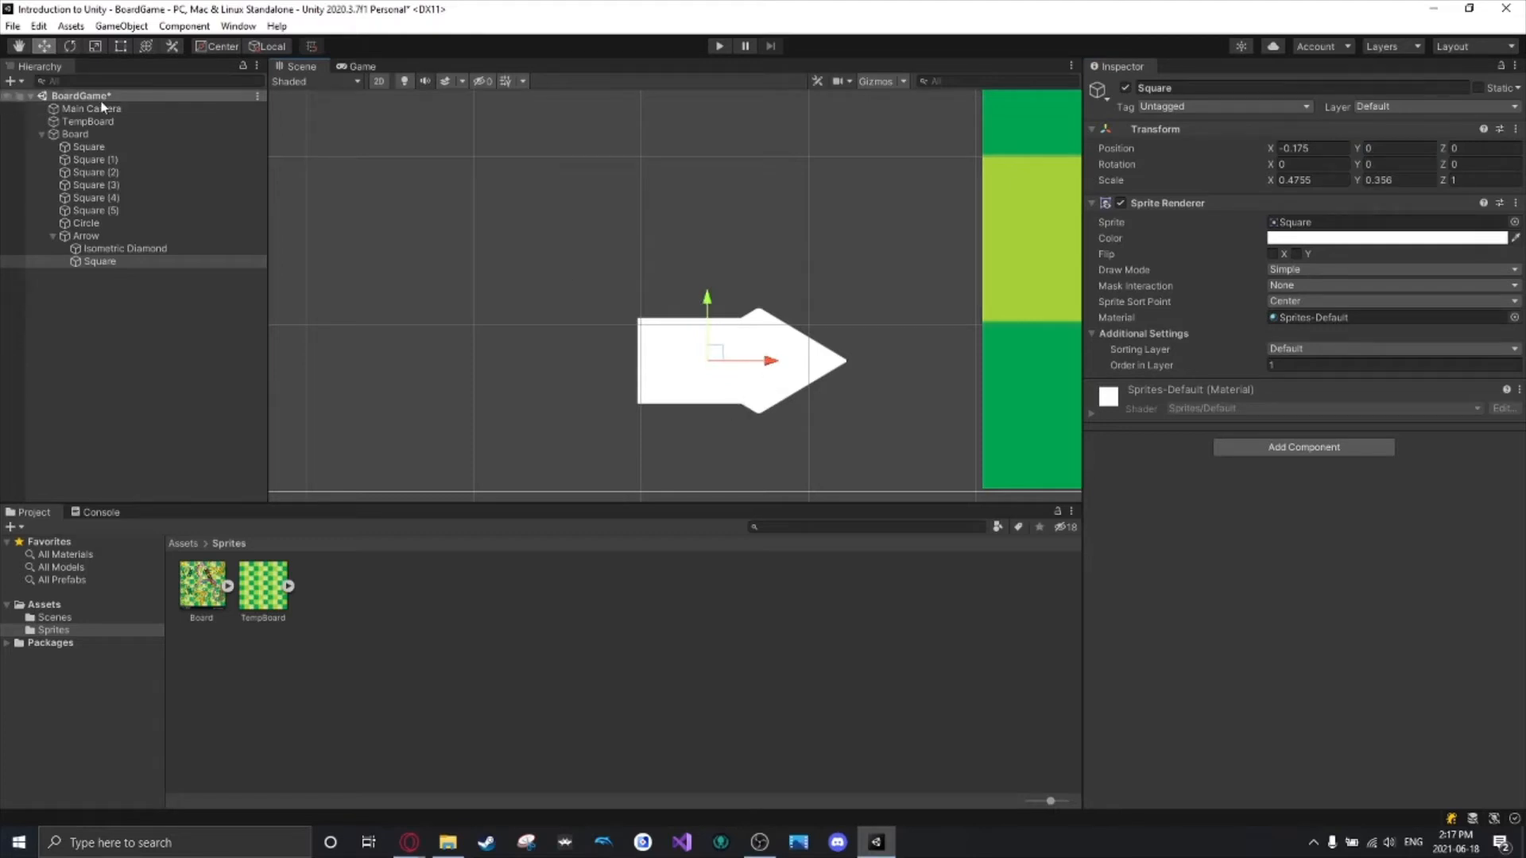
Collapse the Arrow object and create a folder named Prefabs in Assets.
scroll(712, 296, down, 8)
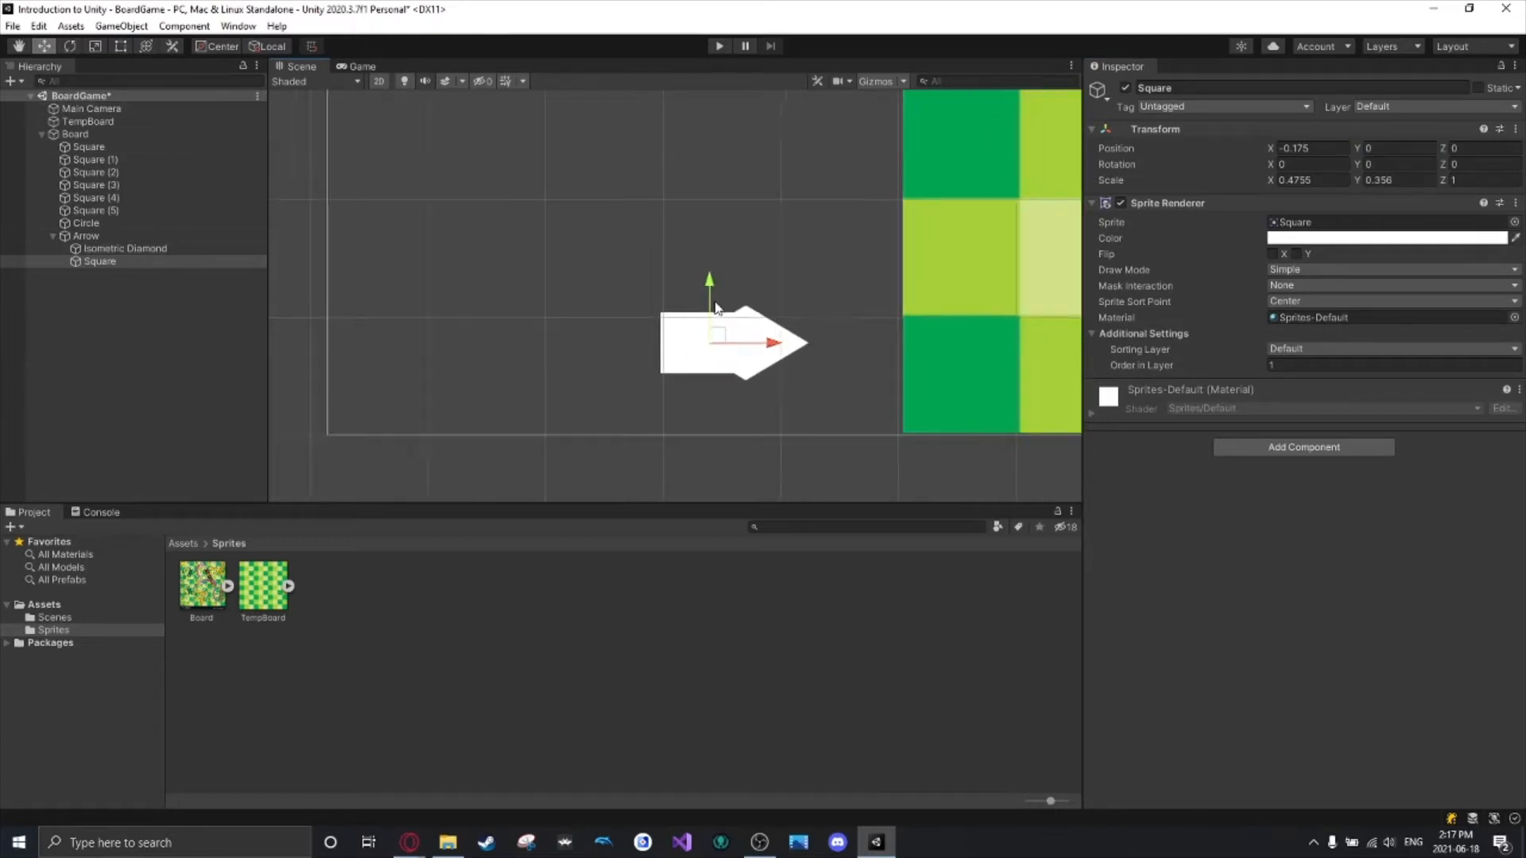
scroll(727, 318, down, 2)
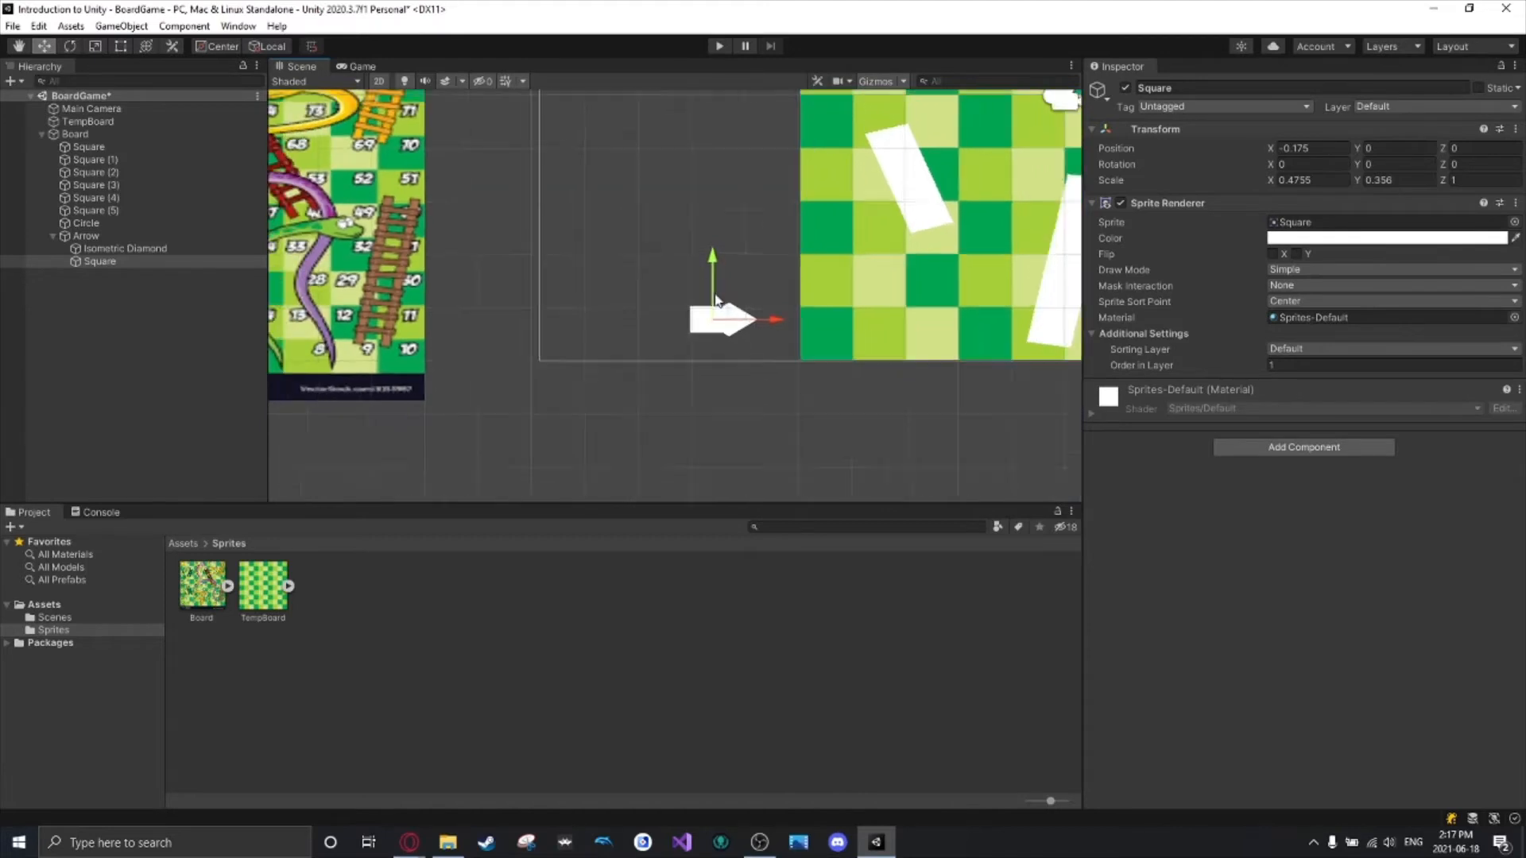
click(54, 236)
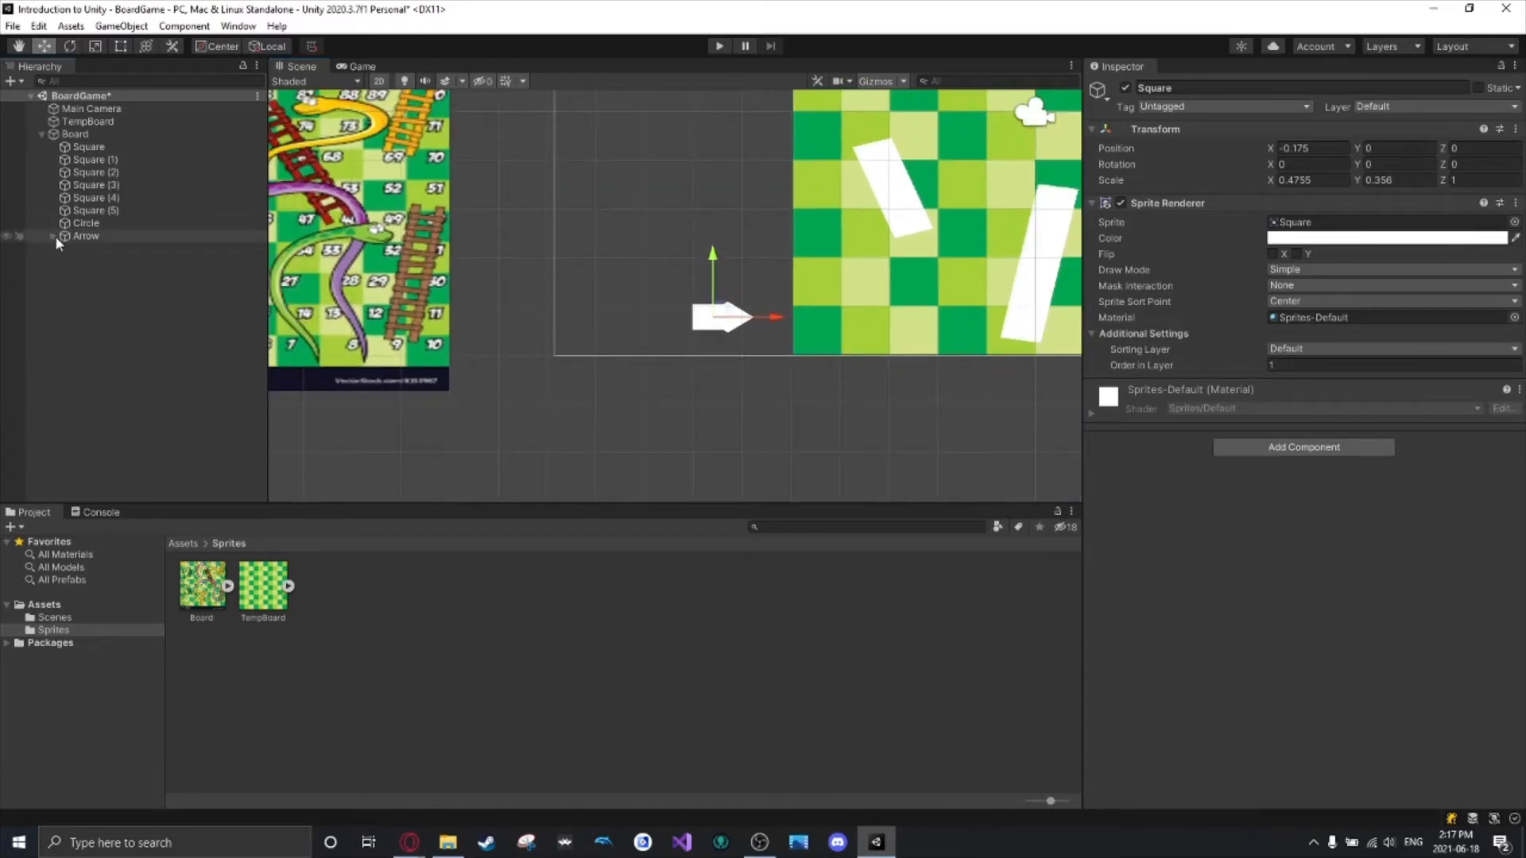
right_click(52, 610)
mouse_move(232, 191)
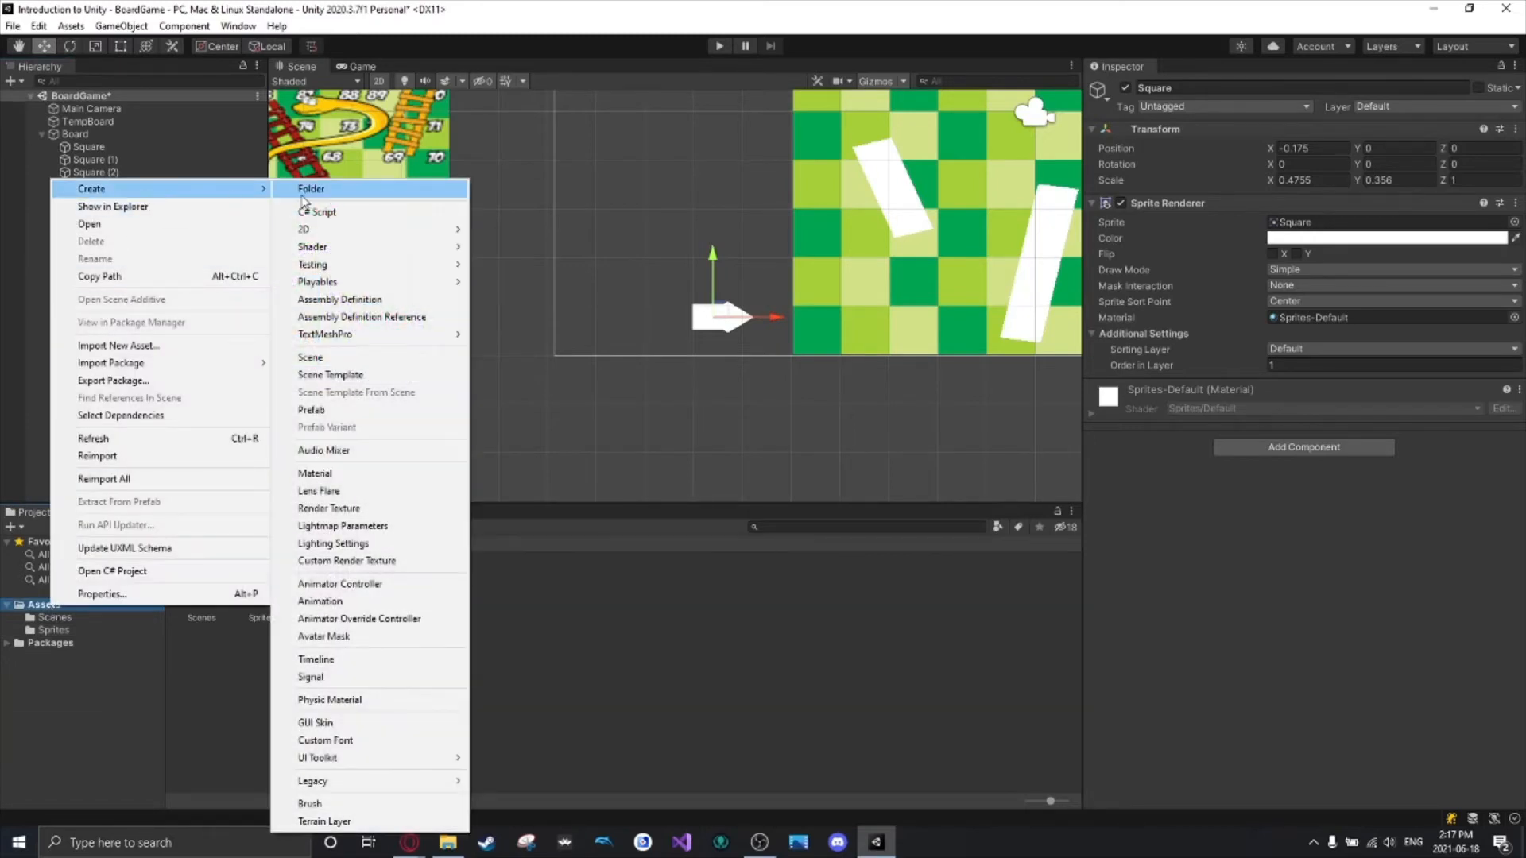
click(302, 196)
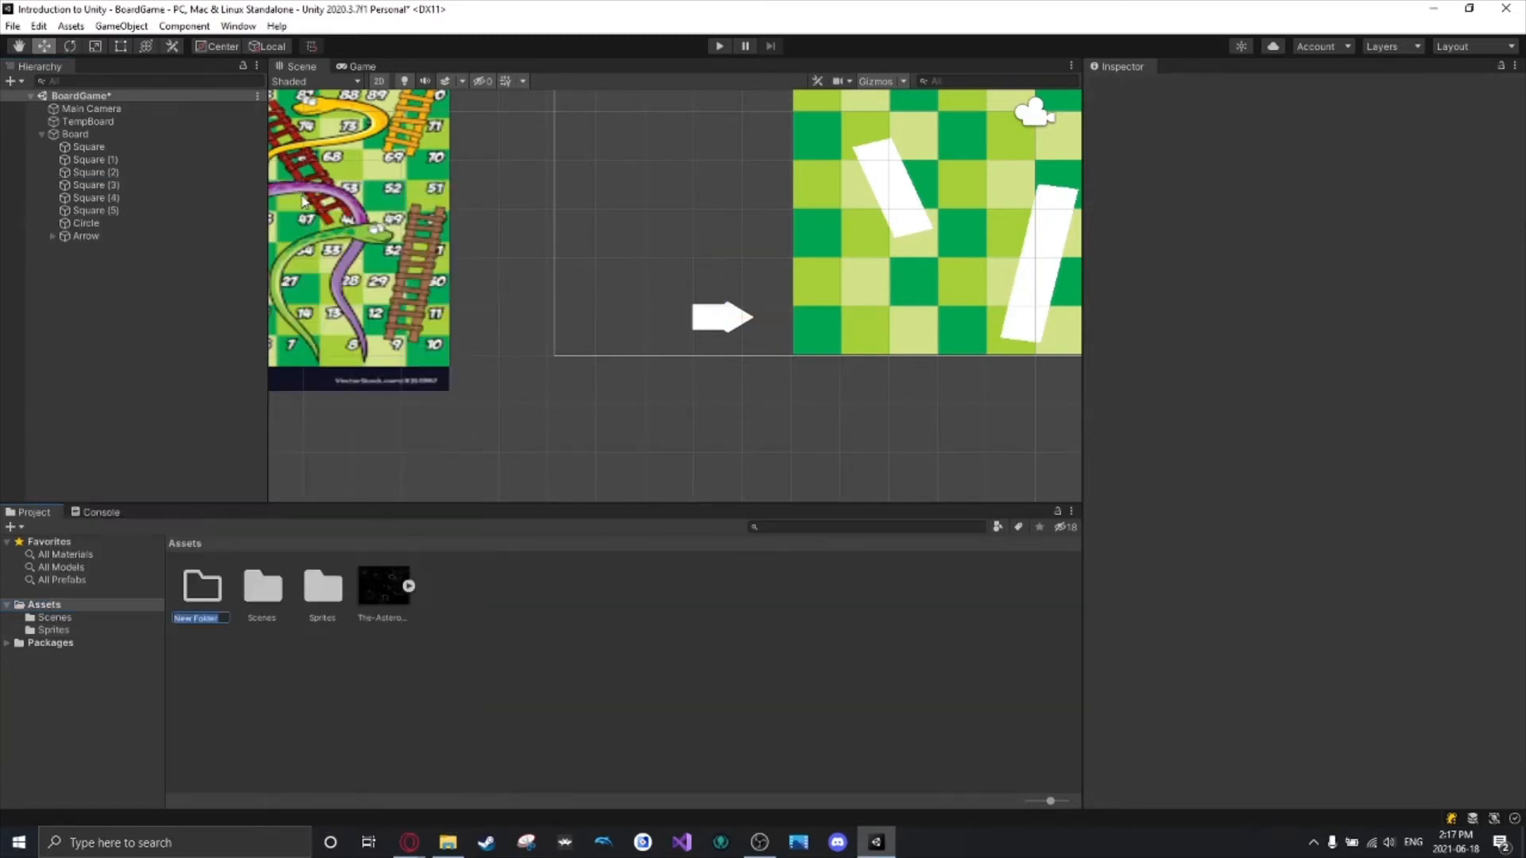
text(Prefabs)
key(Return)
Turn Board's Arrow object into a prefab stored in the Prefabs folder.
drag(186, 238, 141, 245)
click(98, 238)
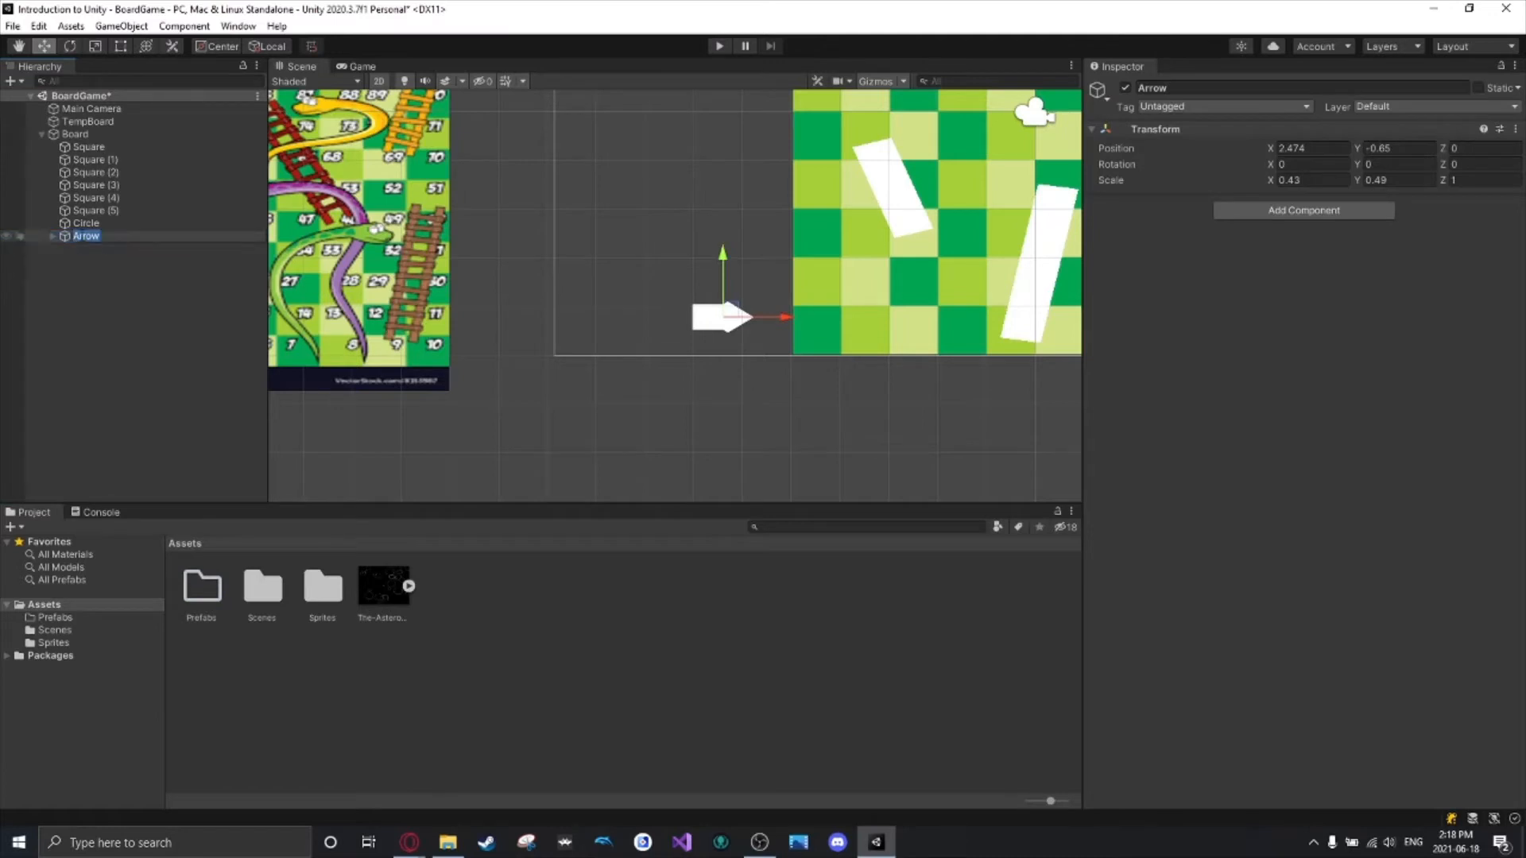
click(112, 248)
click(83, 235)
drag(82, 237, 124, 281)
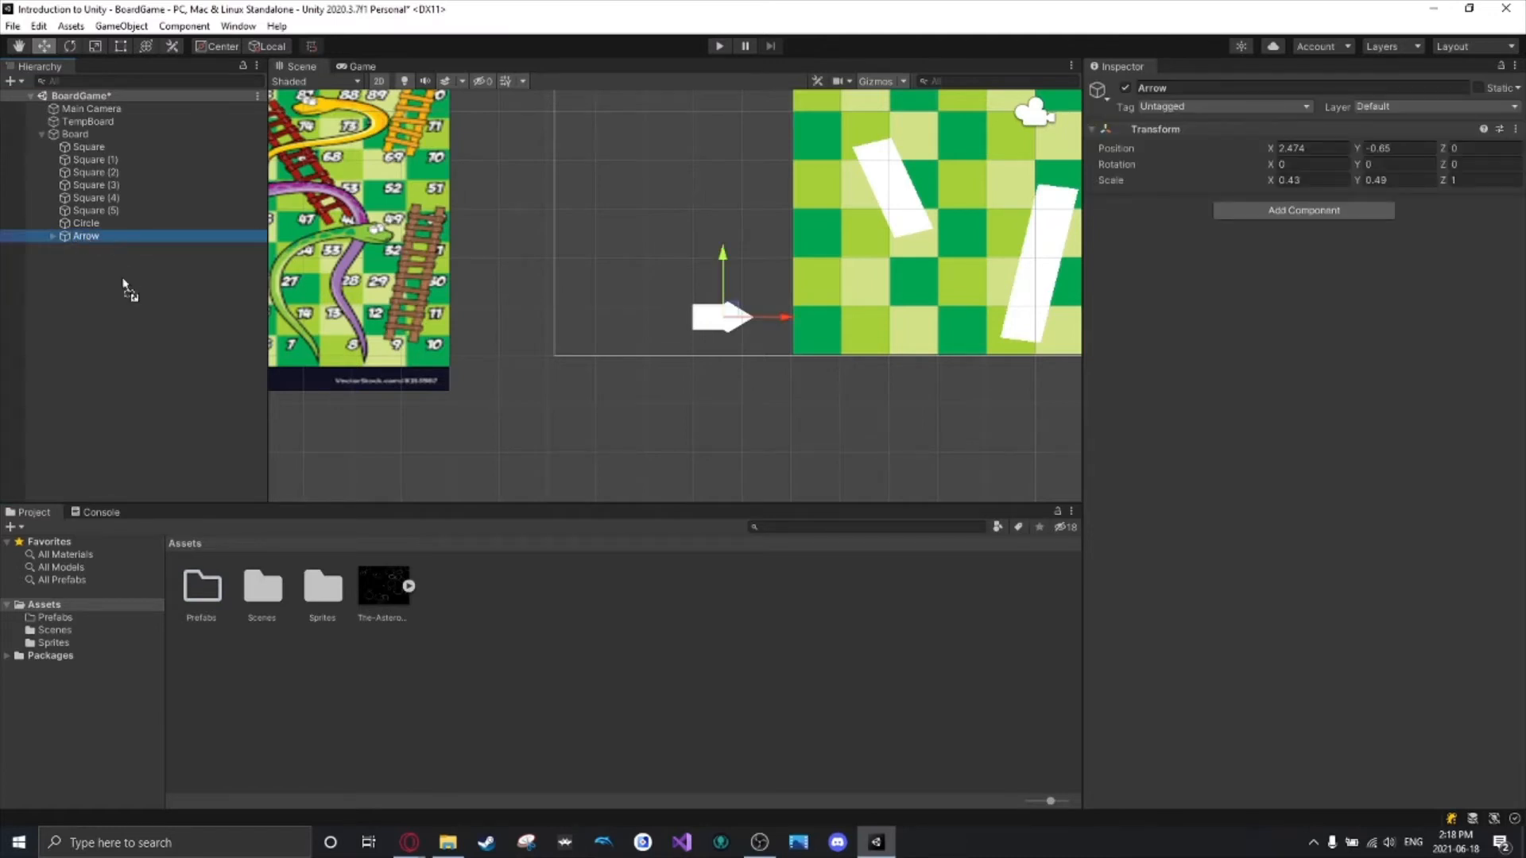
drag(171, 497, 208, 610)
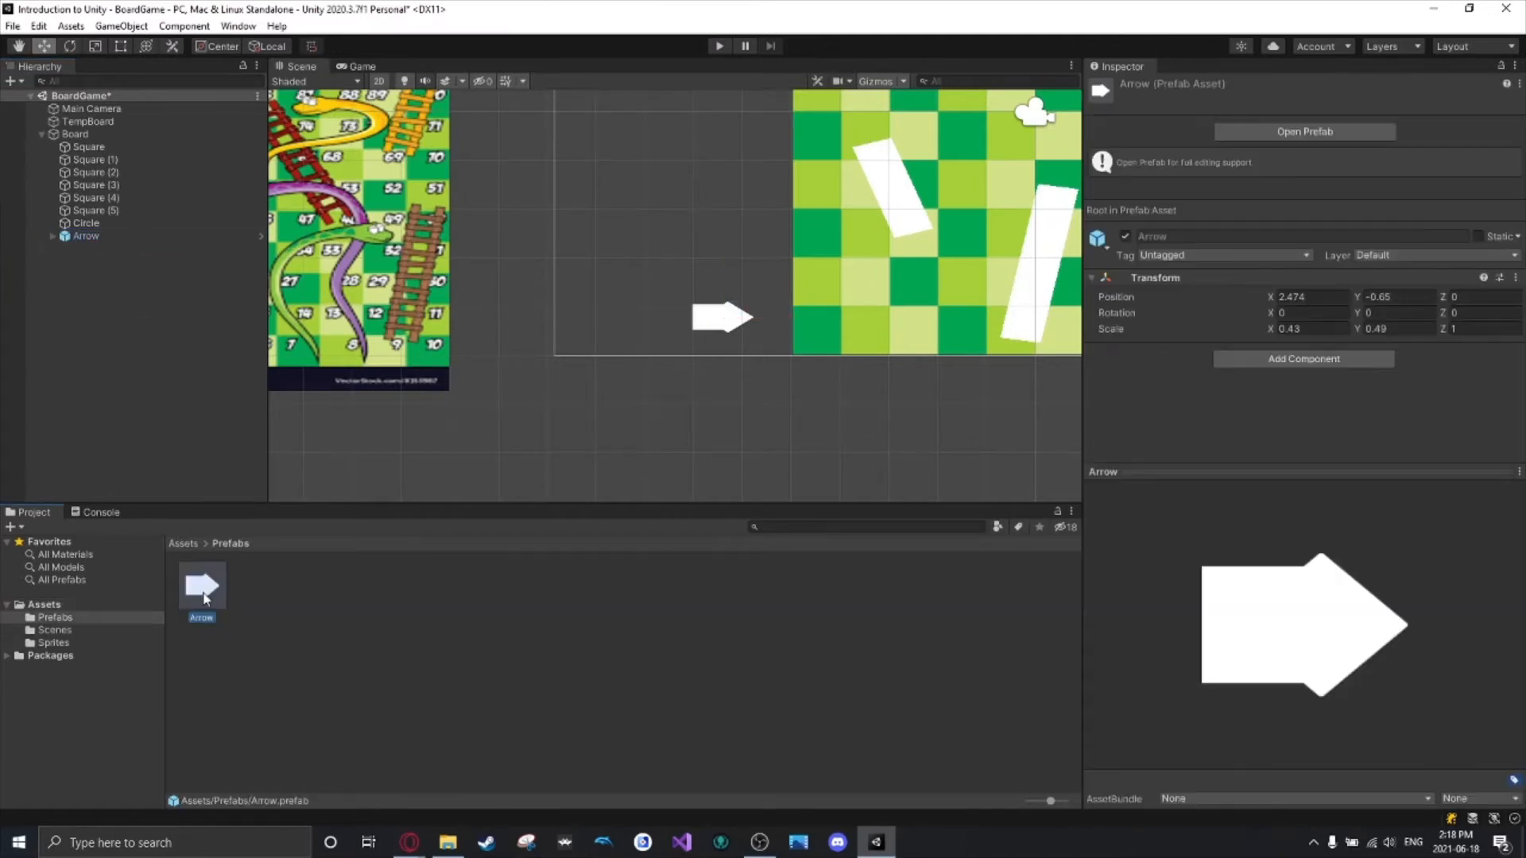
Examine the Arrow prefab in isolation, return to the BoardGame scene and look at Board's Arrow instance.
double_click(201, 587)
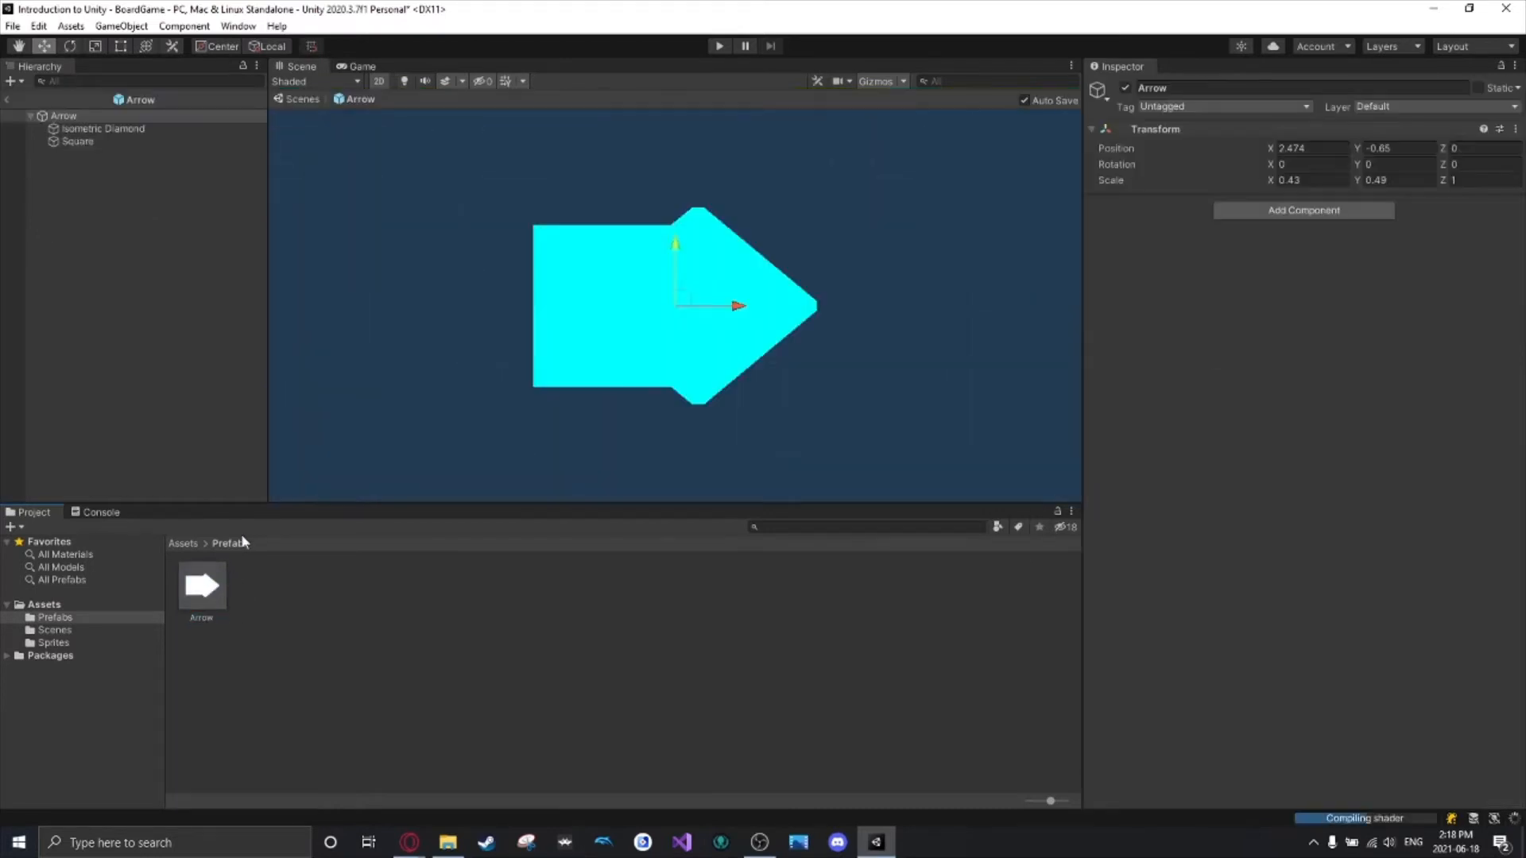
click(554, 293)
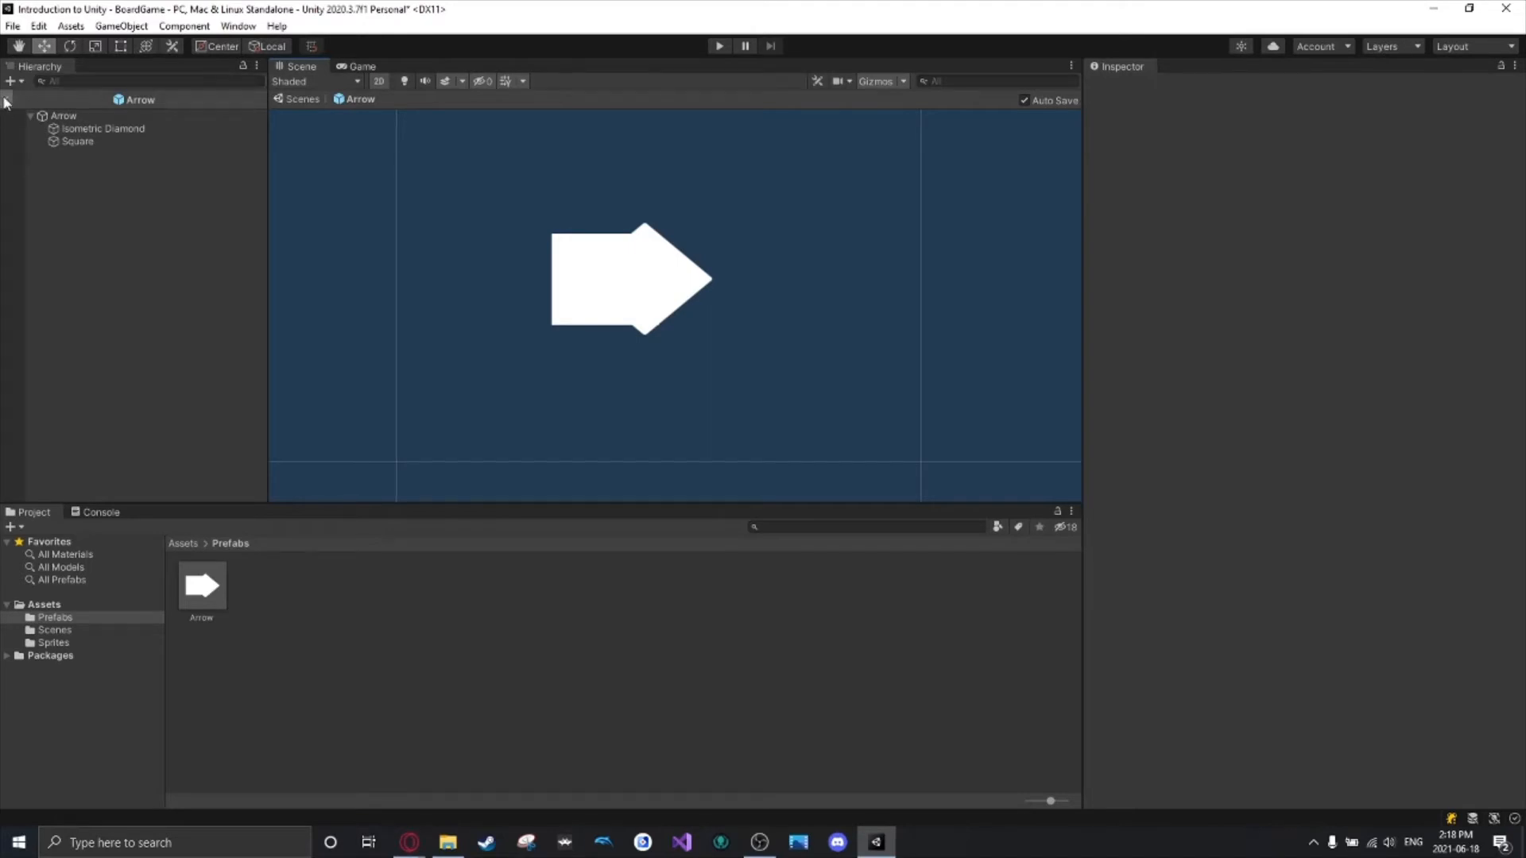
click(206, 587)
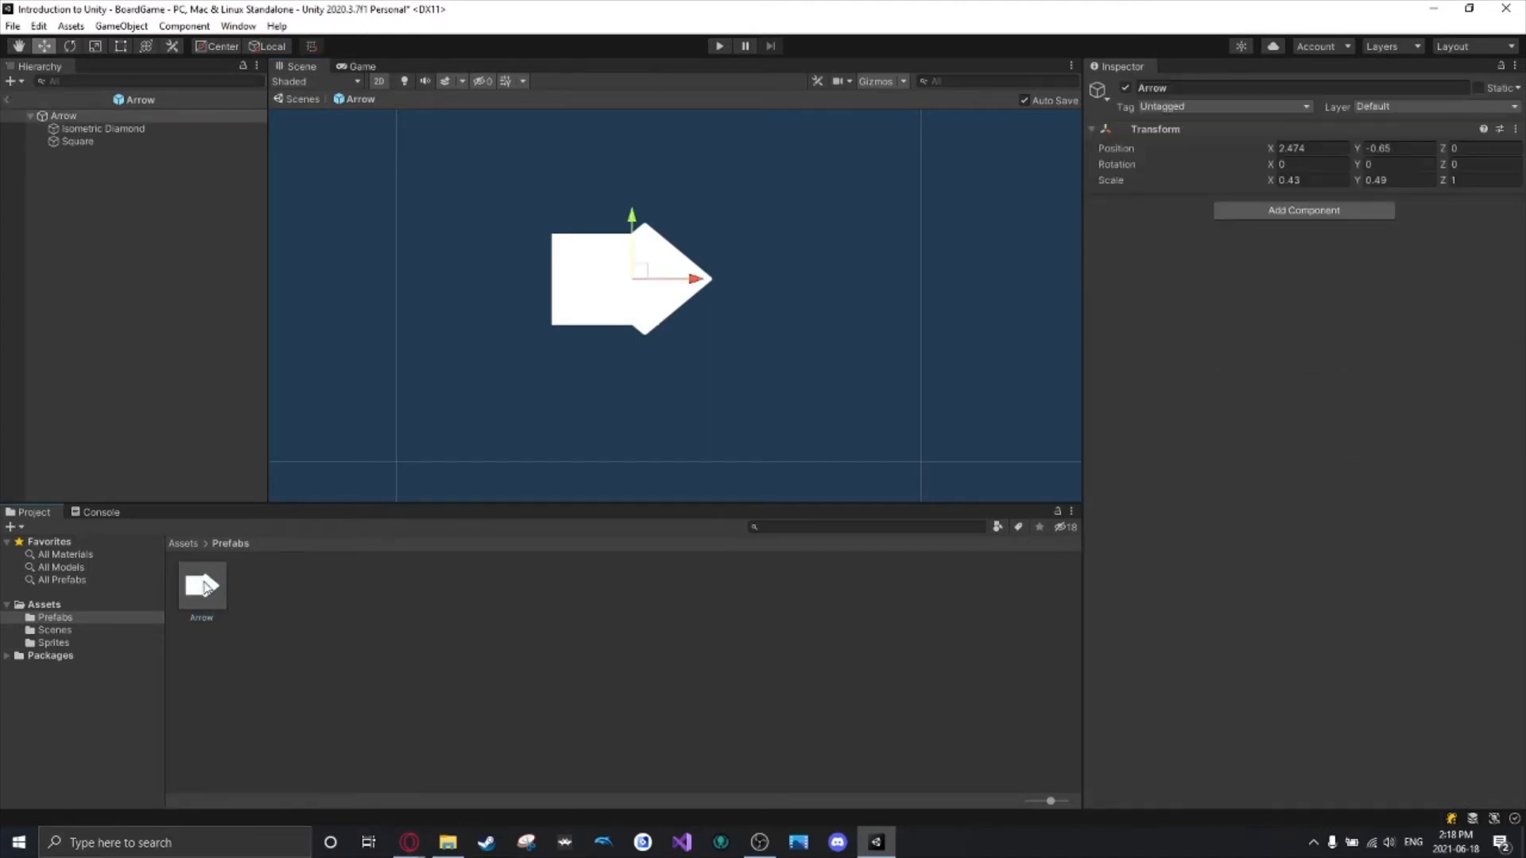
click(8, 100)
scroll(719, 334, up, 10)
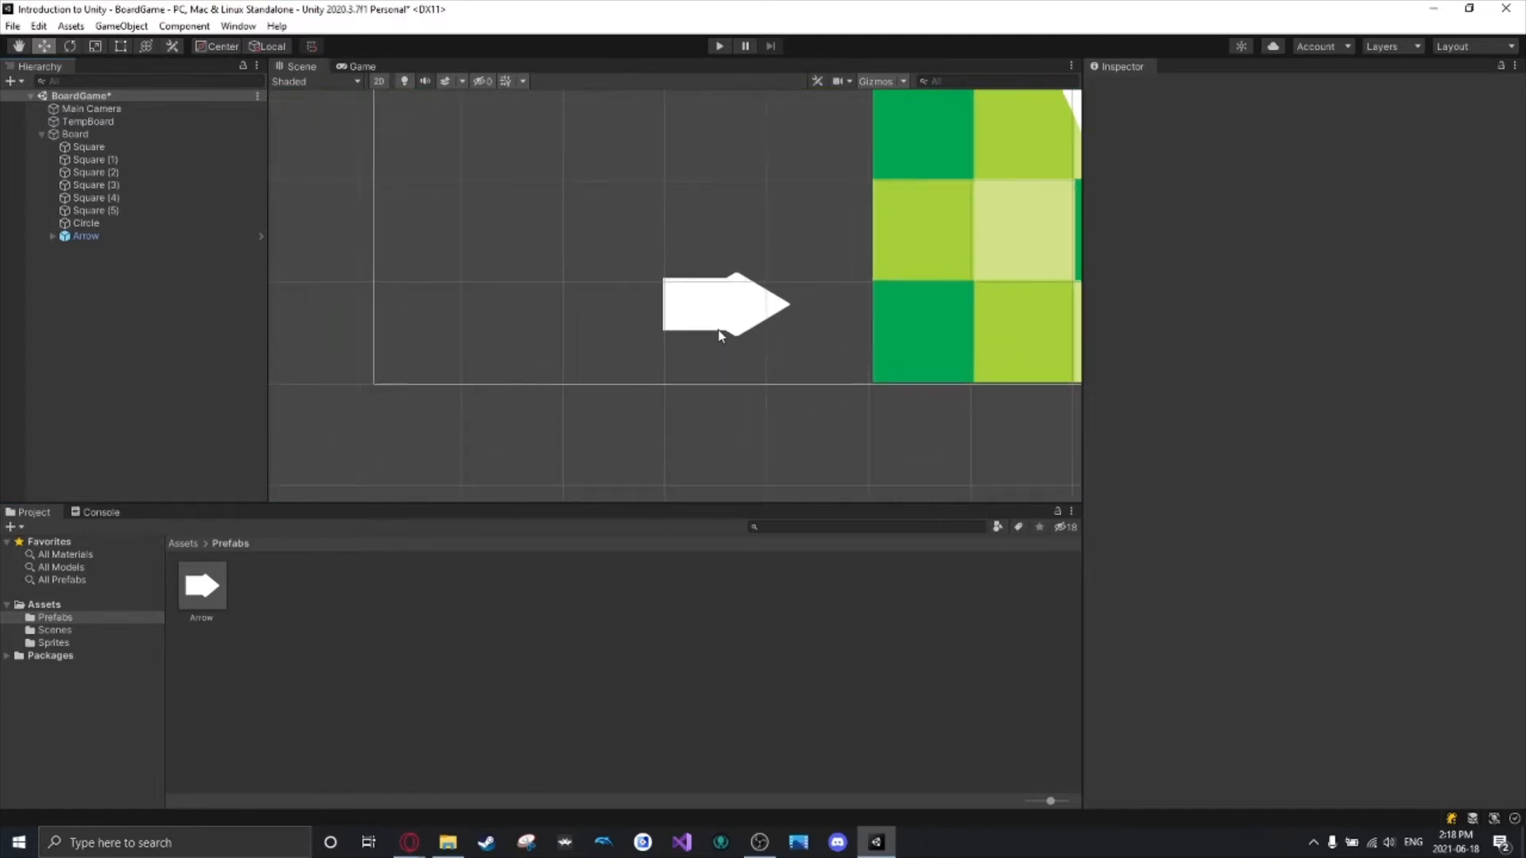
click(693, 280)
click(797, 247)
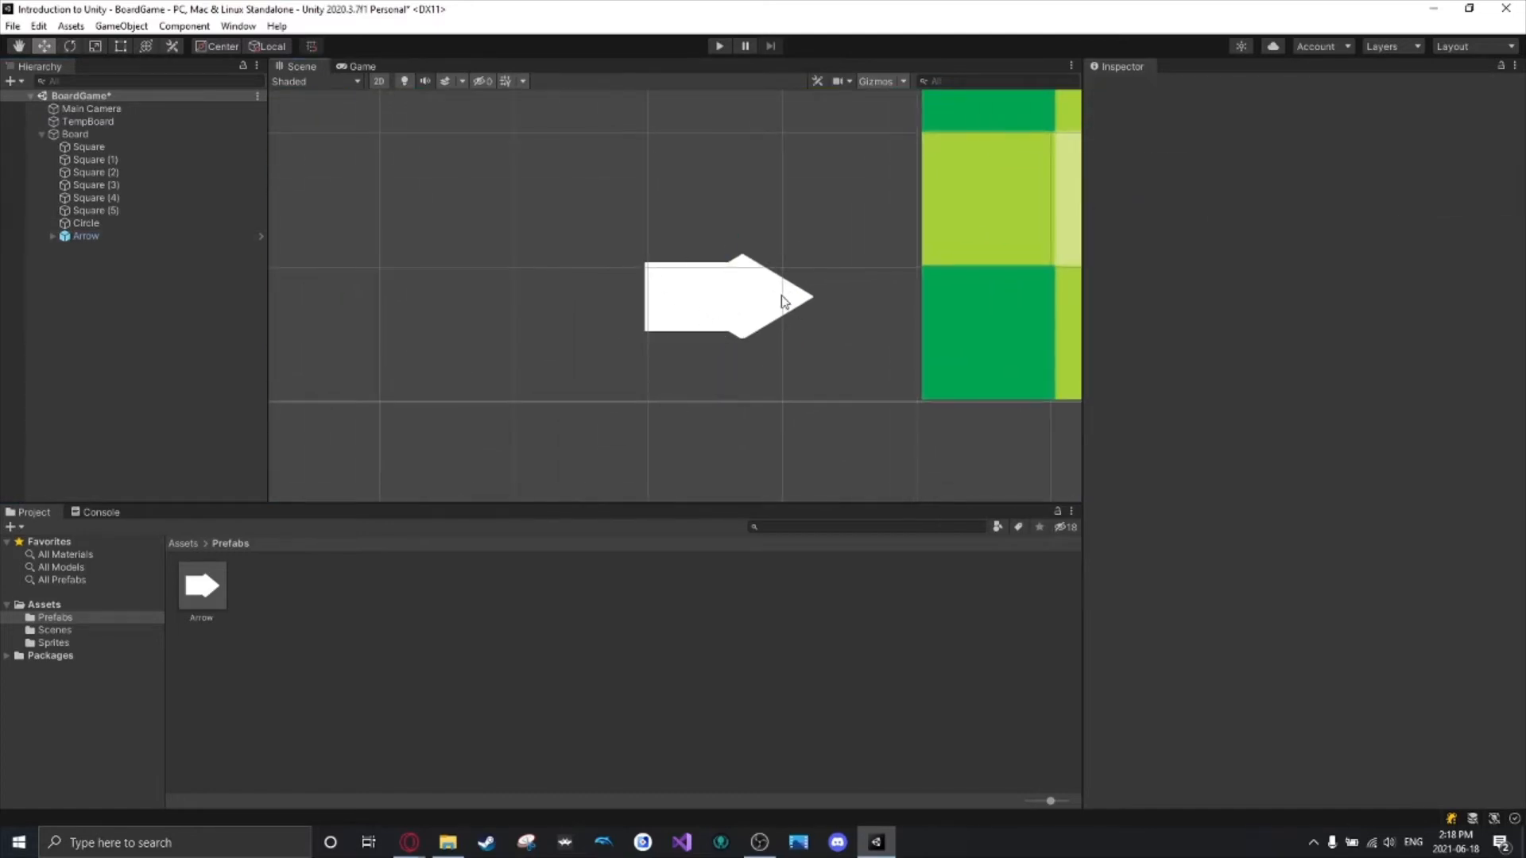
click(78, 237)
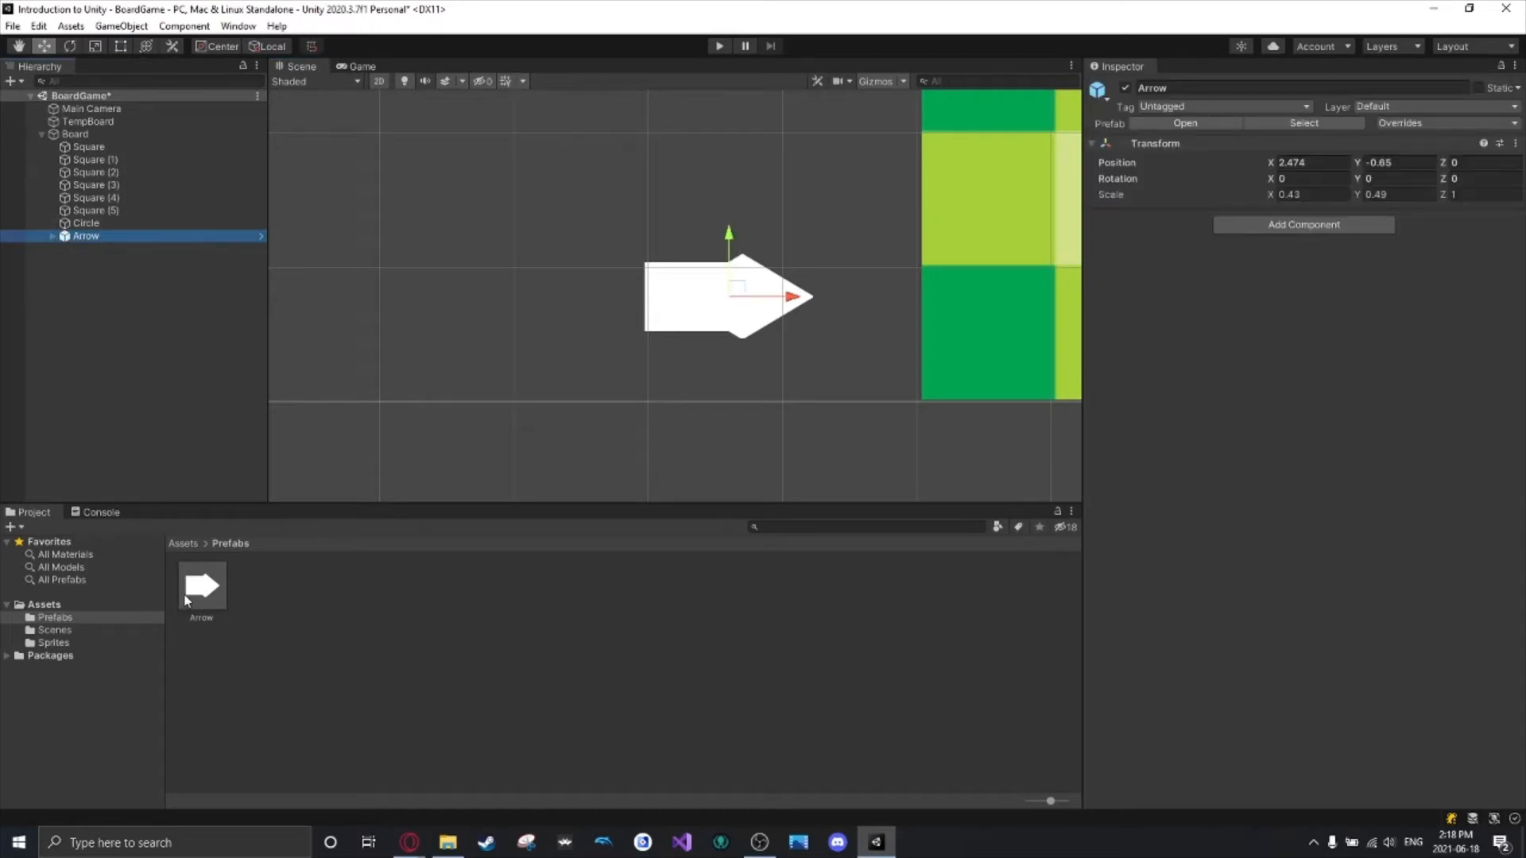
Narrow the Arrow prefab's Square shaft to a Y scale of about 0.257, centre it at Y 0, and return to the scene.
double_click(199, 588)
click(591, 274)
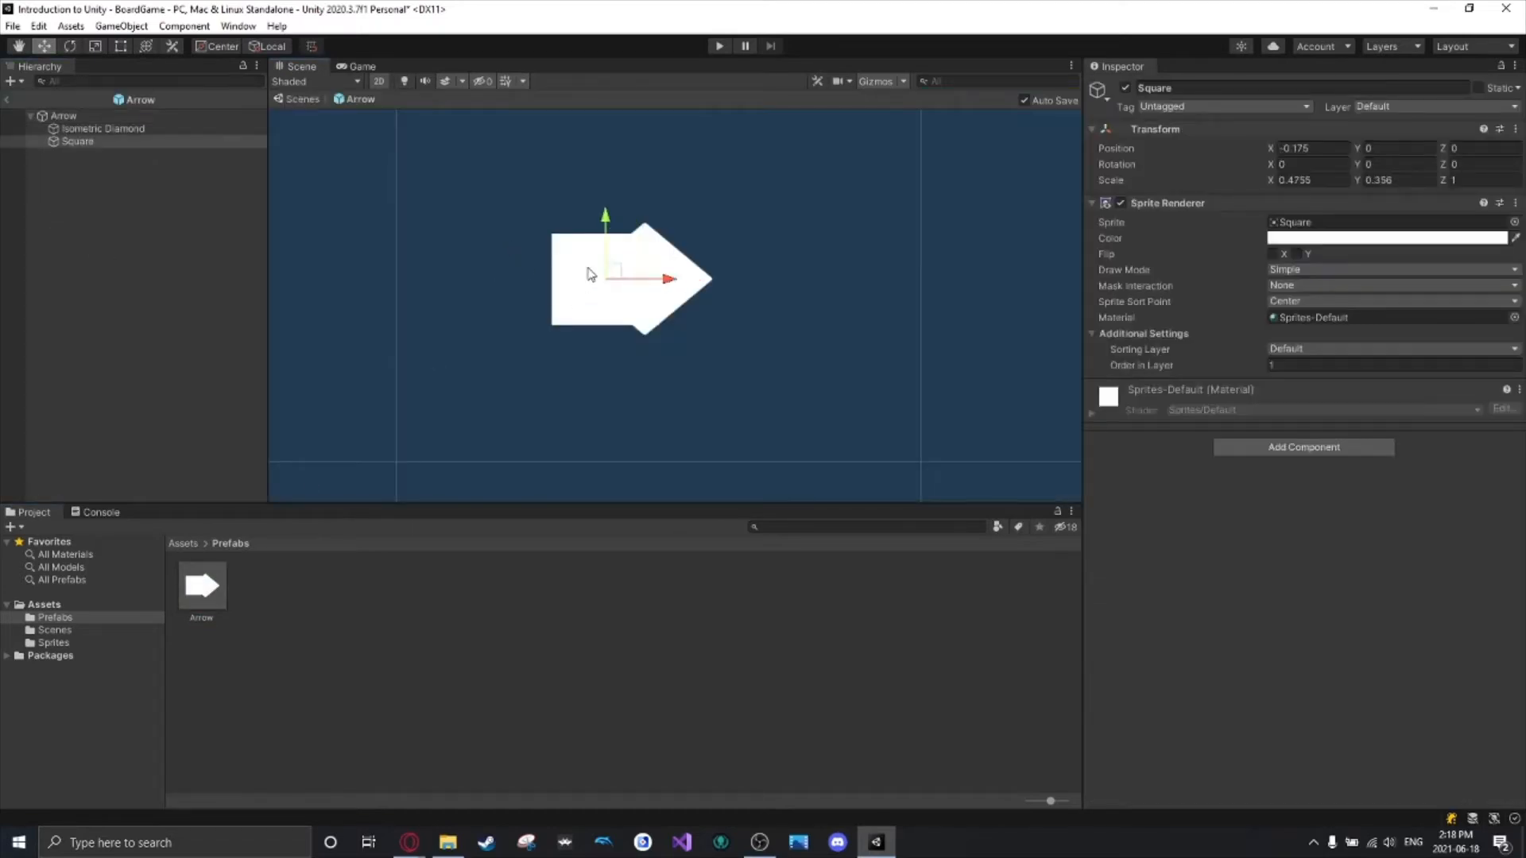
click(120, 46)
drag(605, 236, 604, 248)
drag(598, 326, 598, 314)
click(1391, 148)
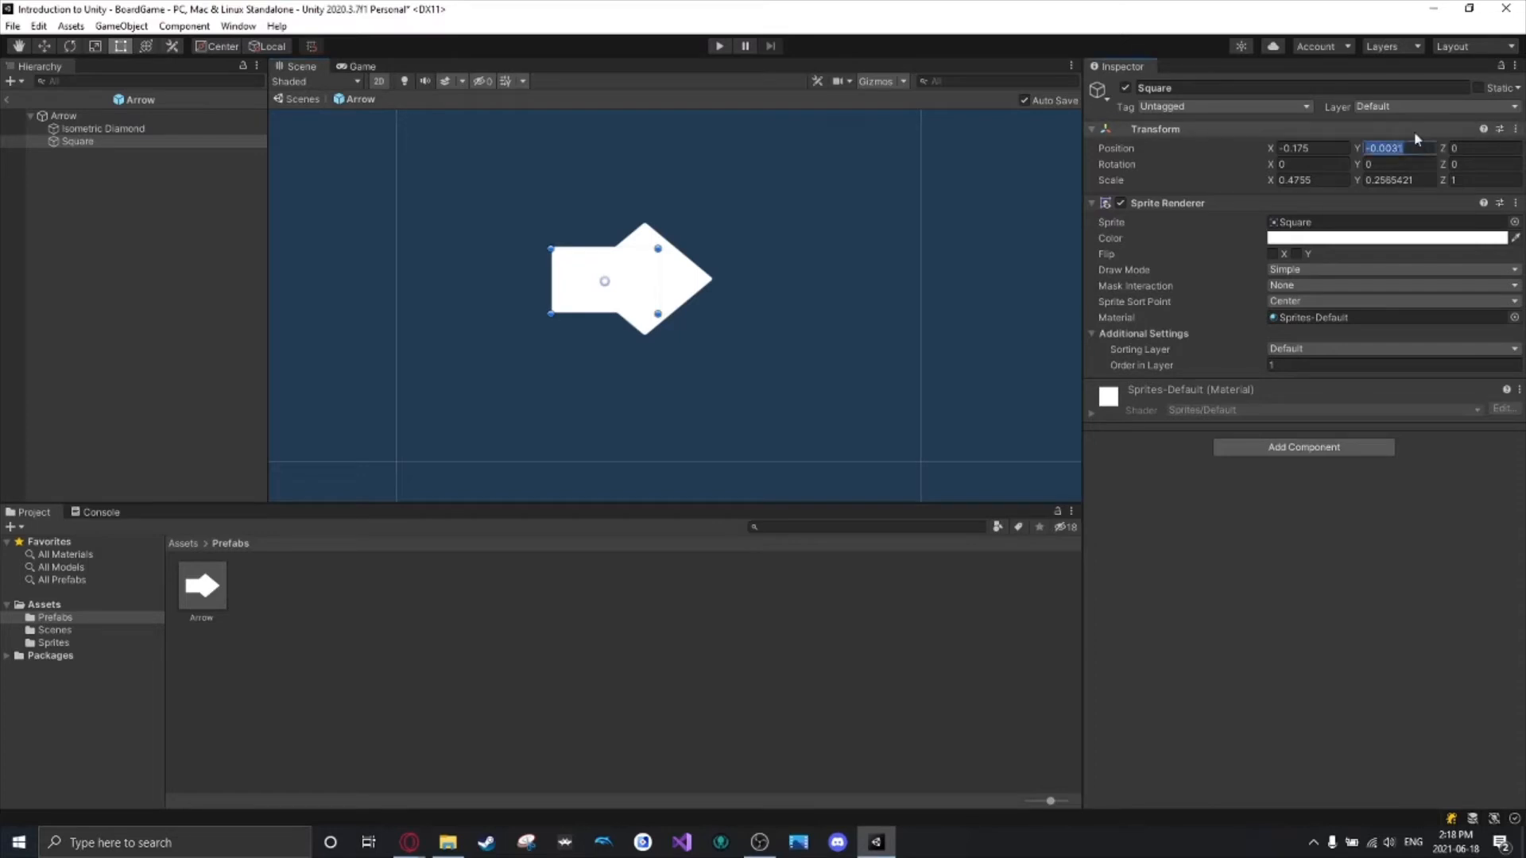
text(0)
click(762, 224)
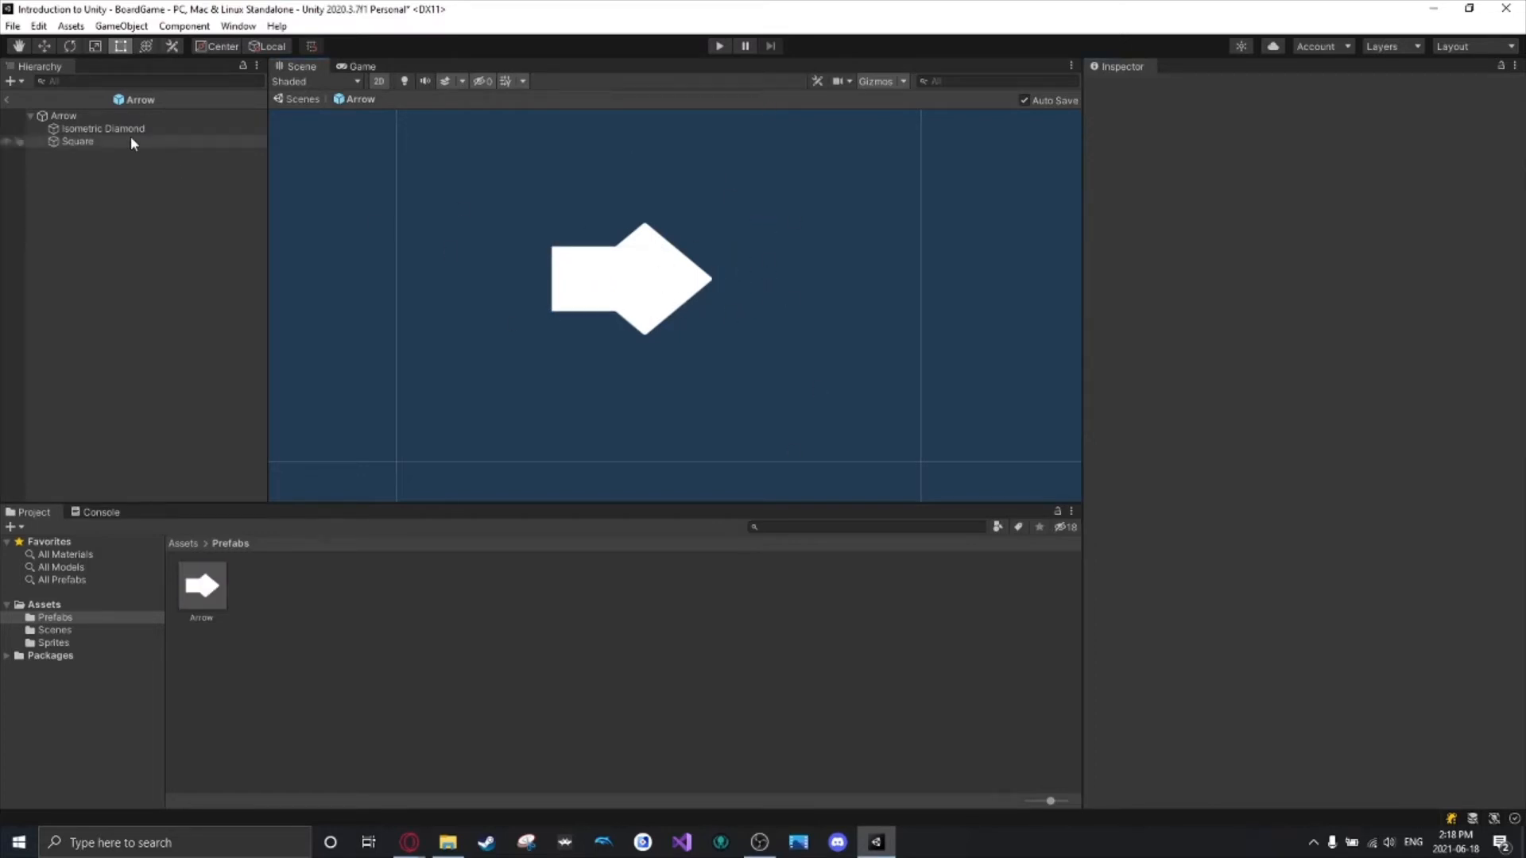
click(10, 100)
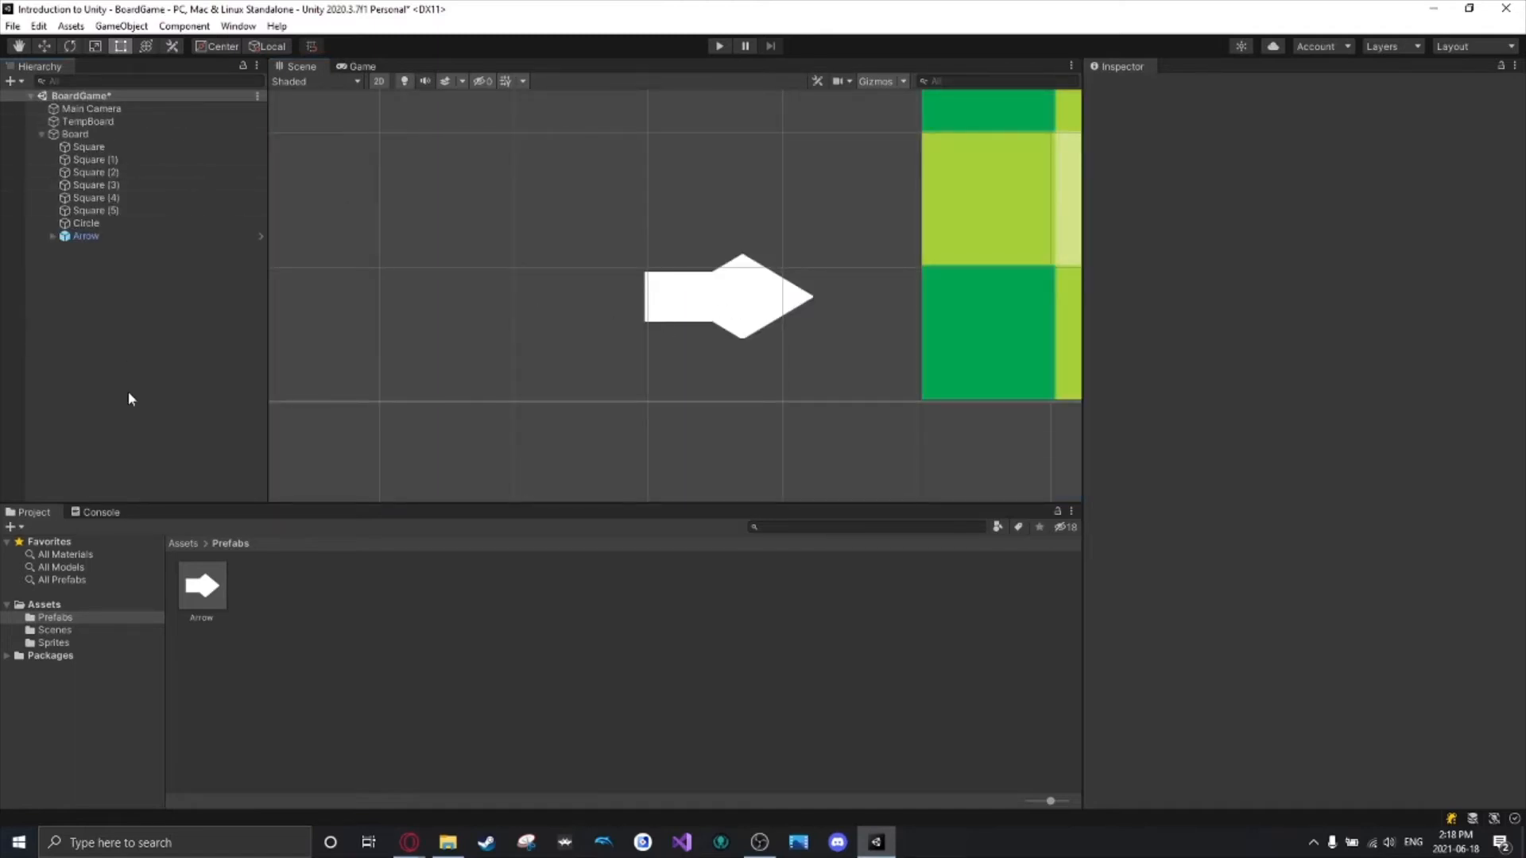
Add three more Arrow prefab instances: two at the scene's root level and one inside Board.
click(107, 237)
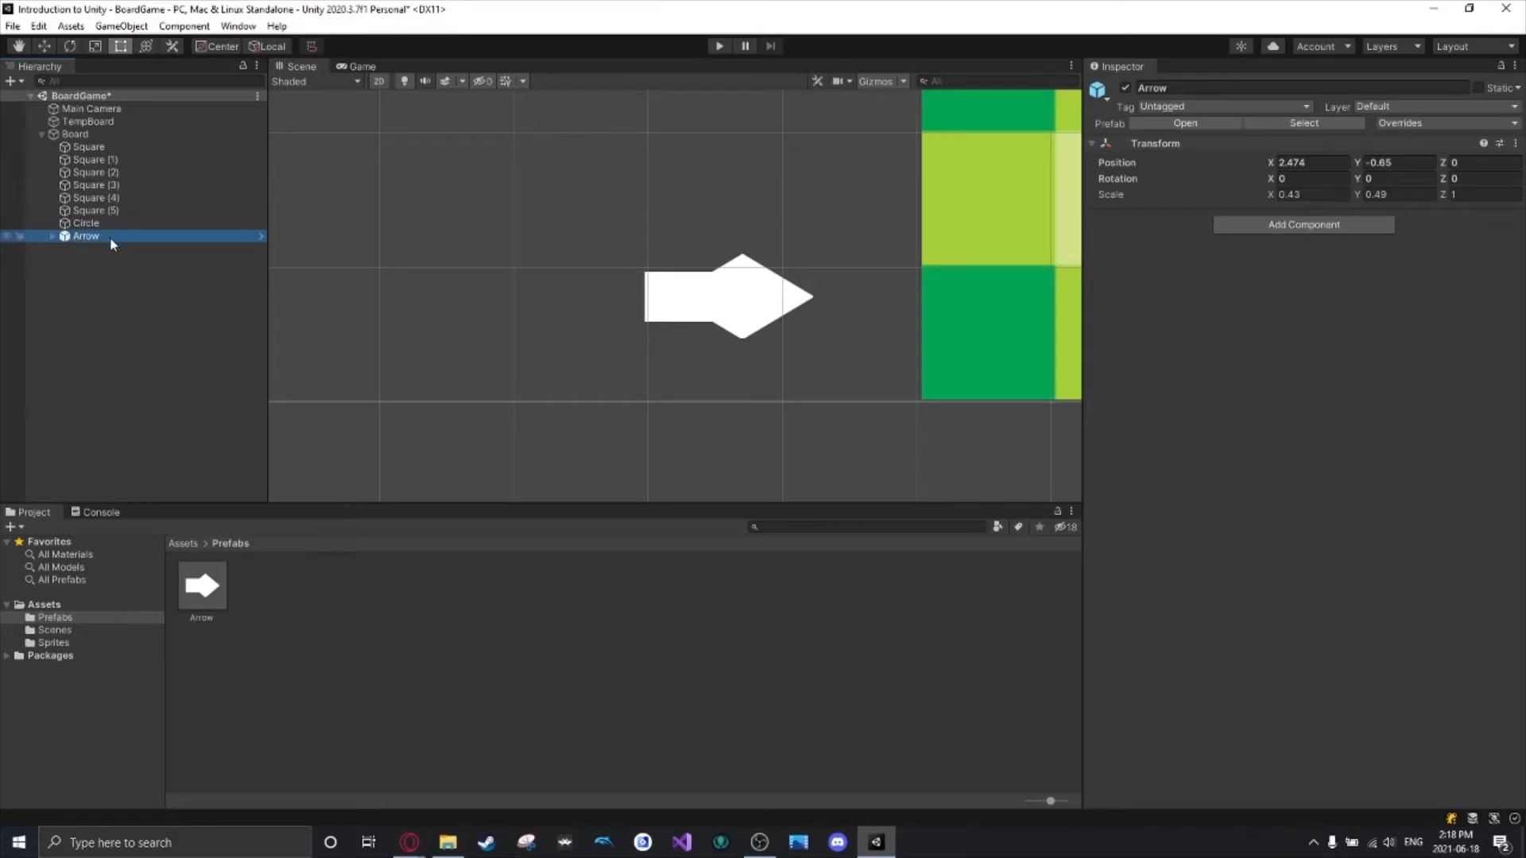
click(208, 584)
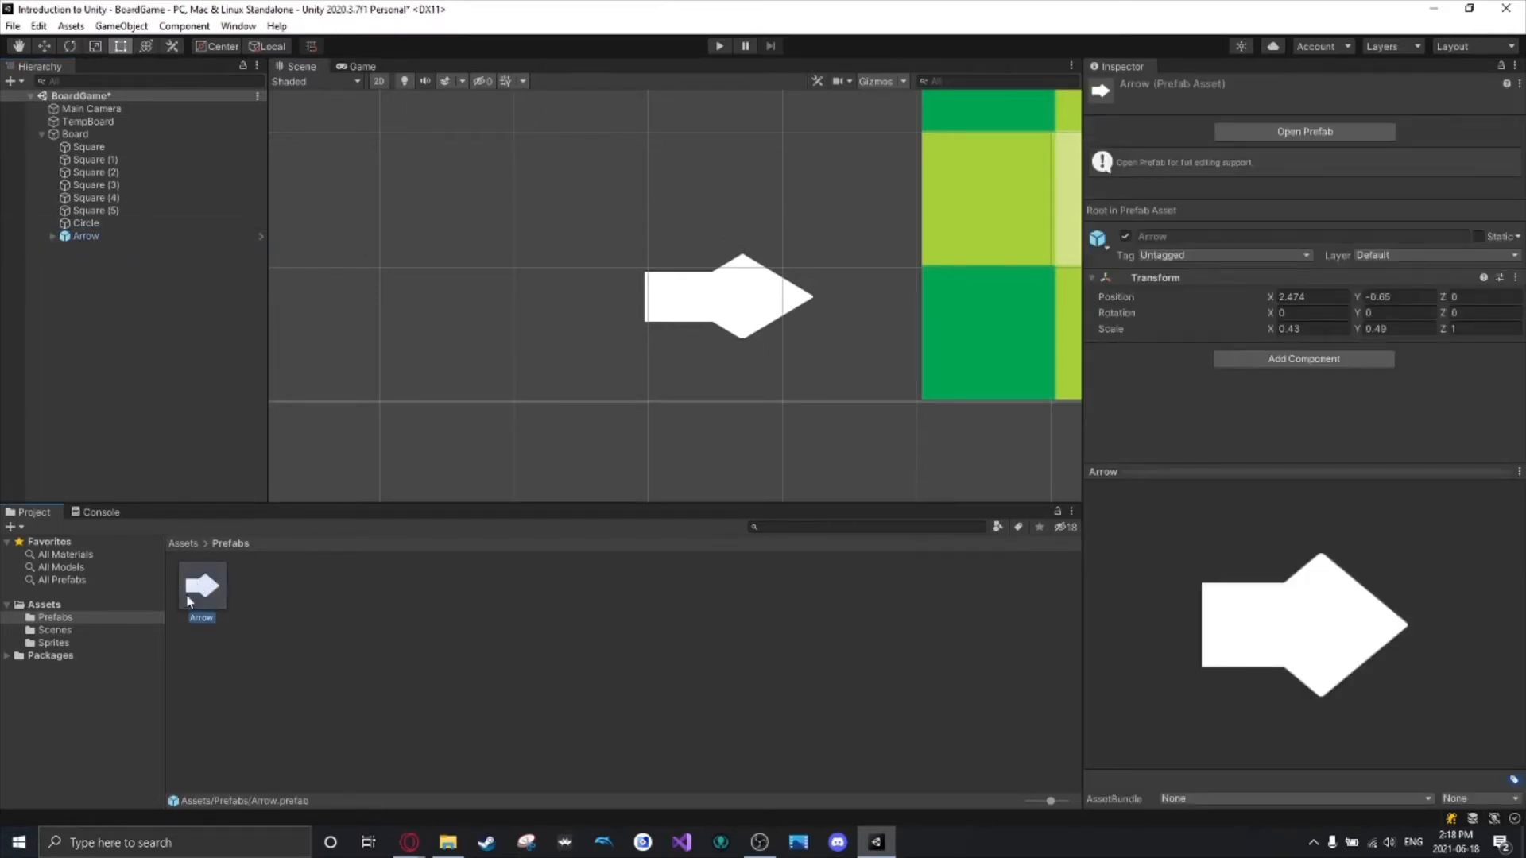
drag(190, 601, 115, 290)
drag(203, 586, 125, 439)
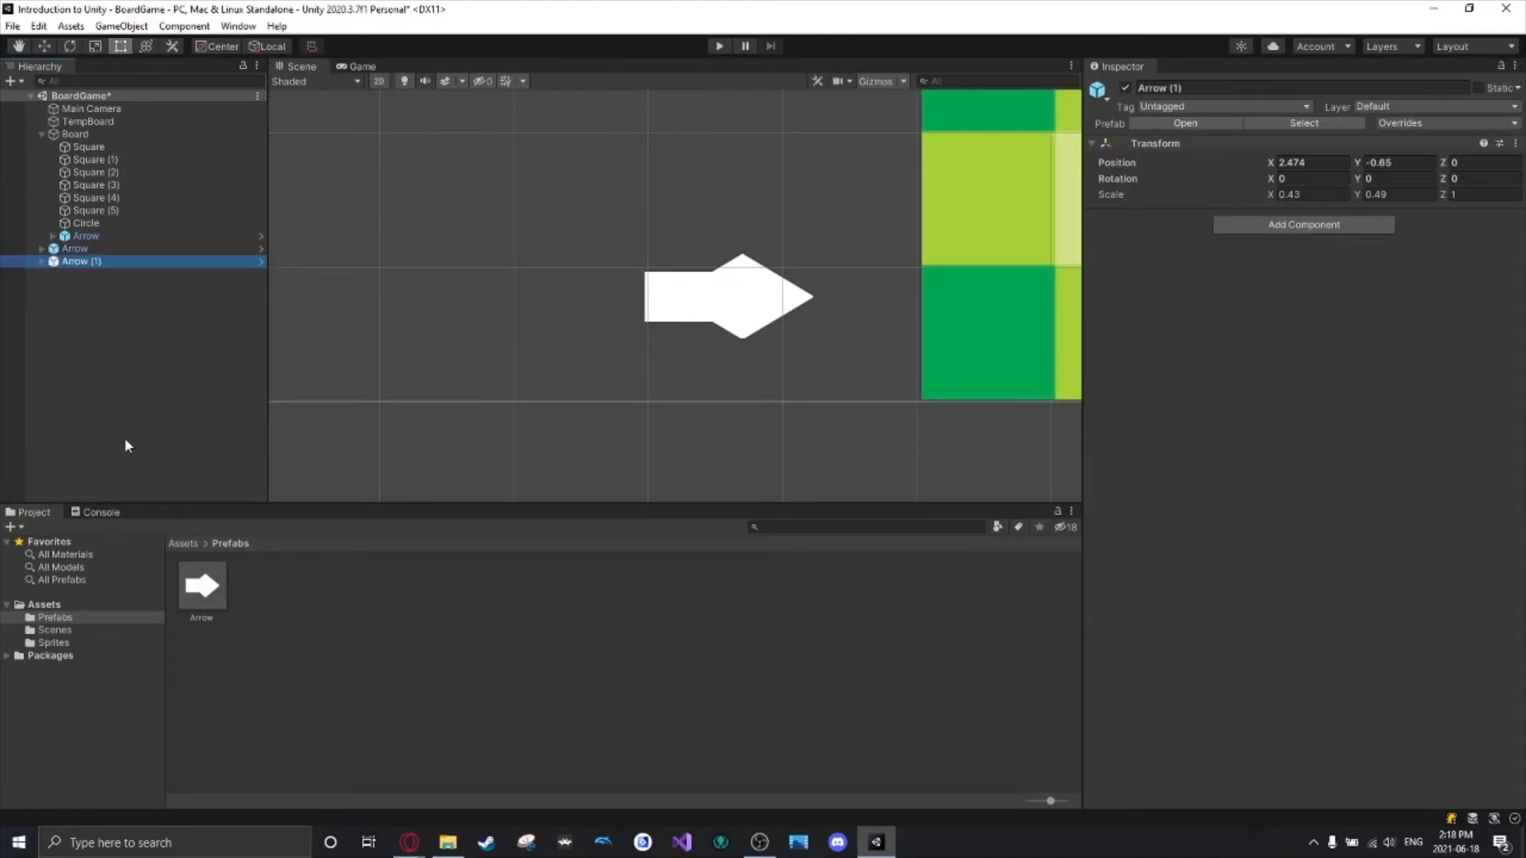
drag(195, 603, 132, 243)
Move Board's second Arrow instance away from the first along X to about 1.9.
scroll(325, 284, down, 10)
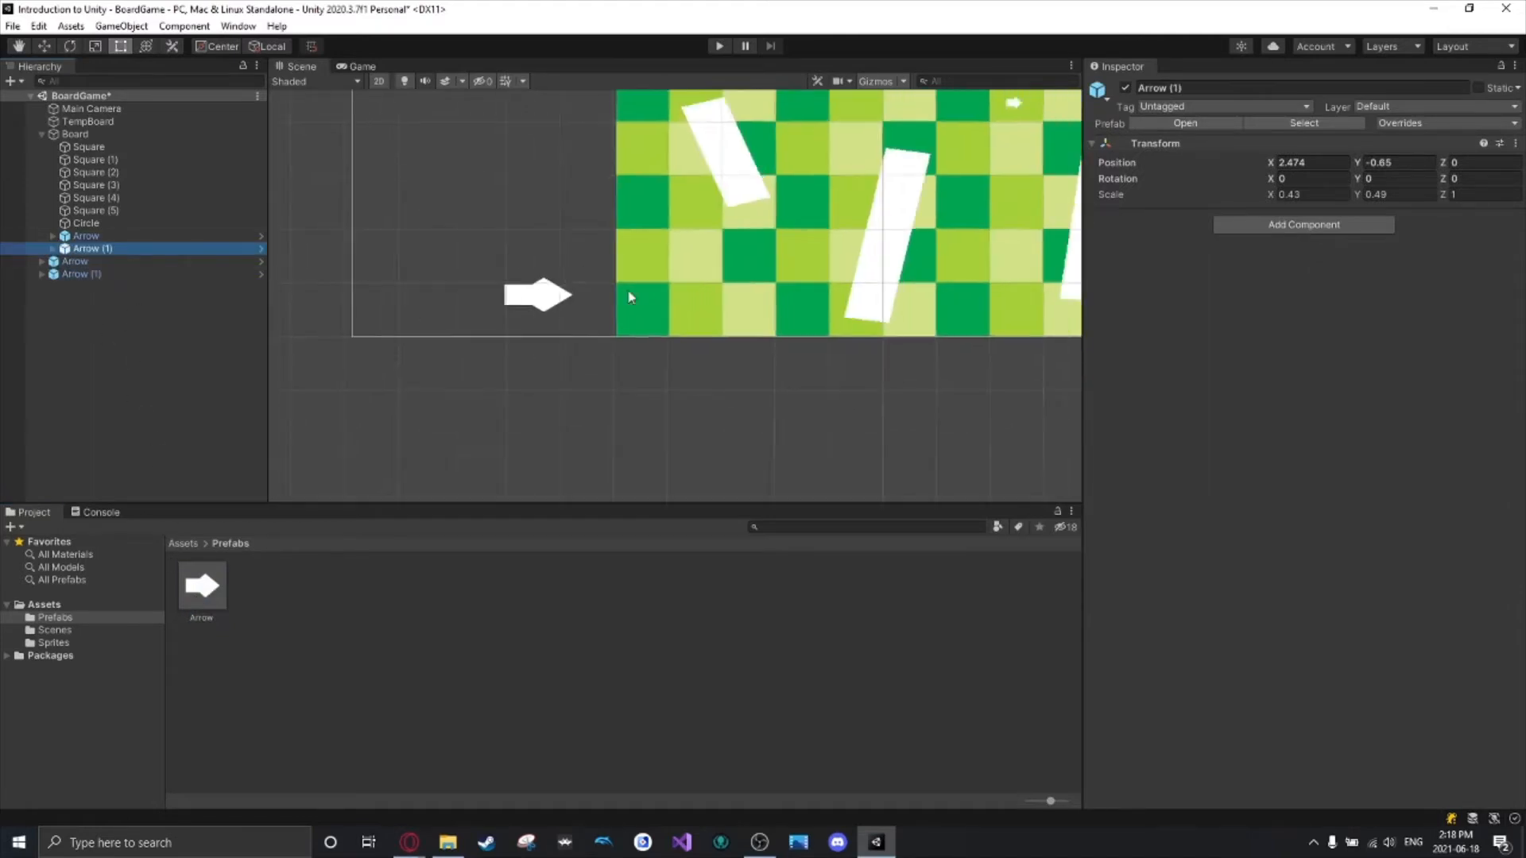
scroll(531, 223, down, 2)
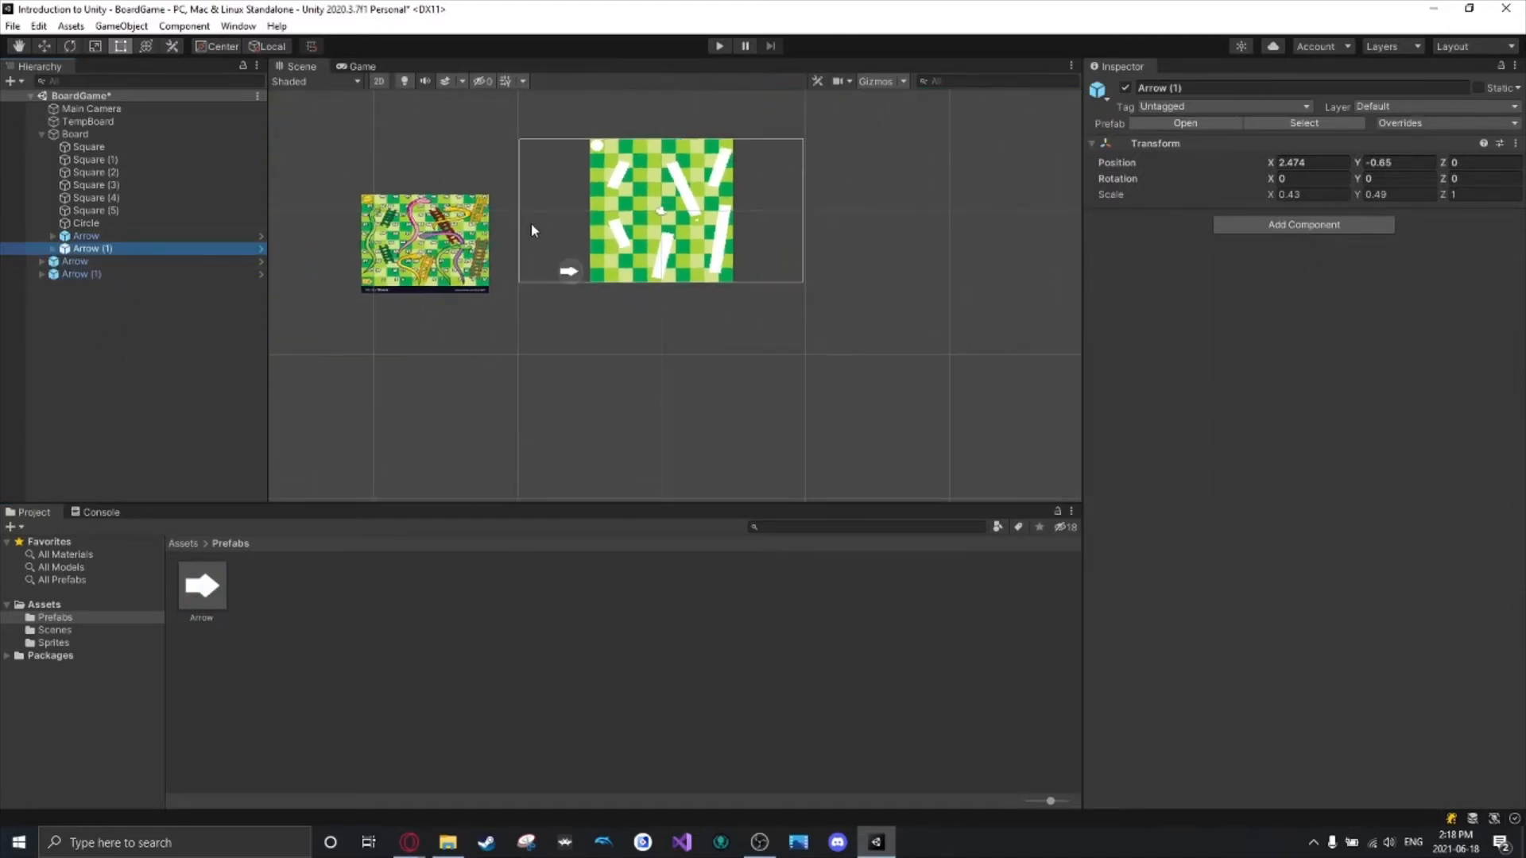
scroll(531, 223, up, 3)
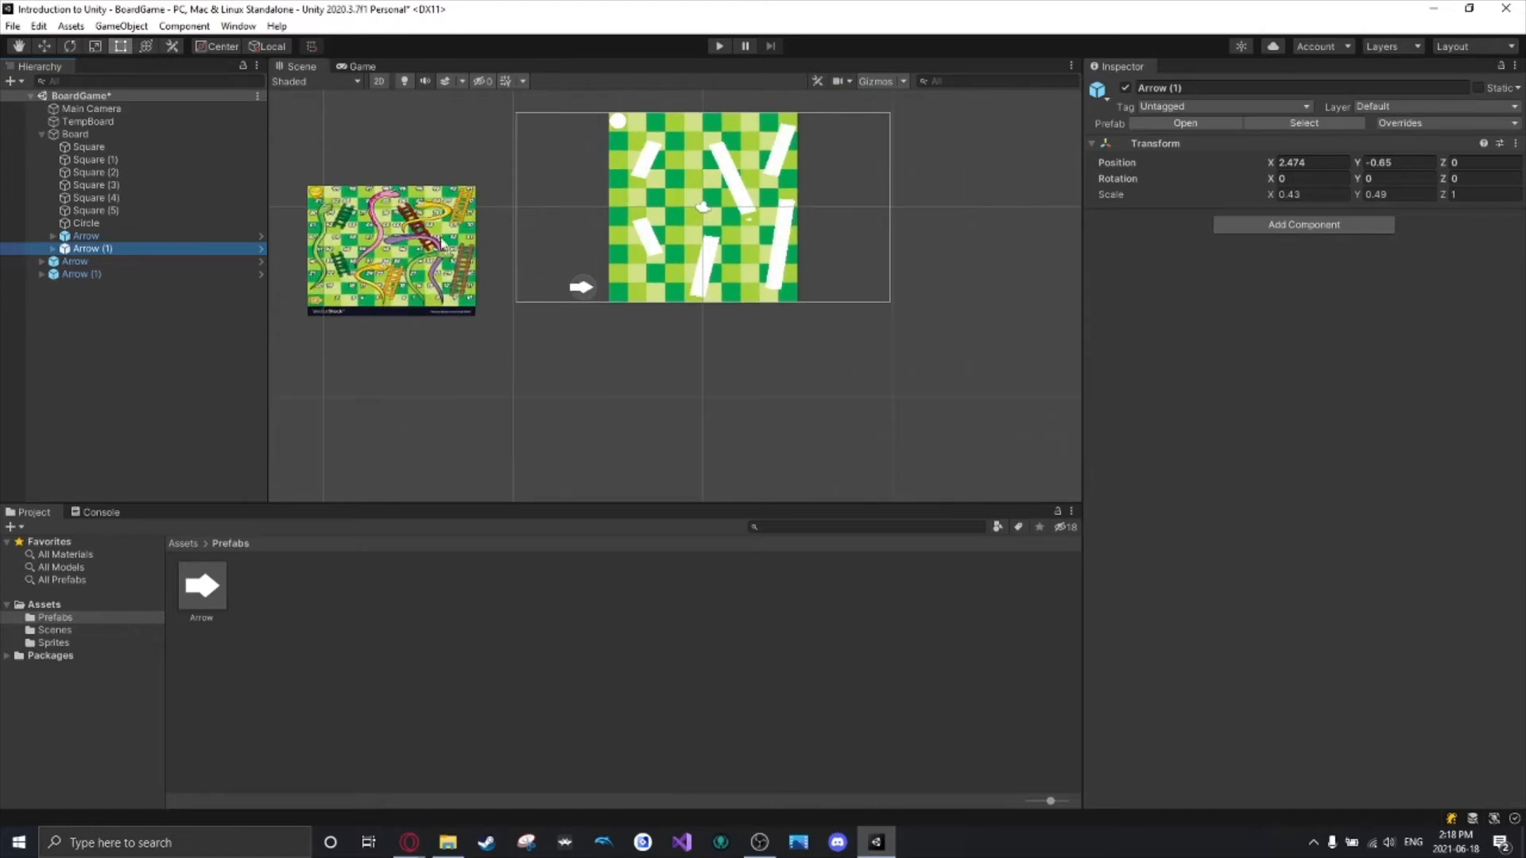
click(46, 48)
drag(640, 295, 596, 294)
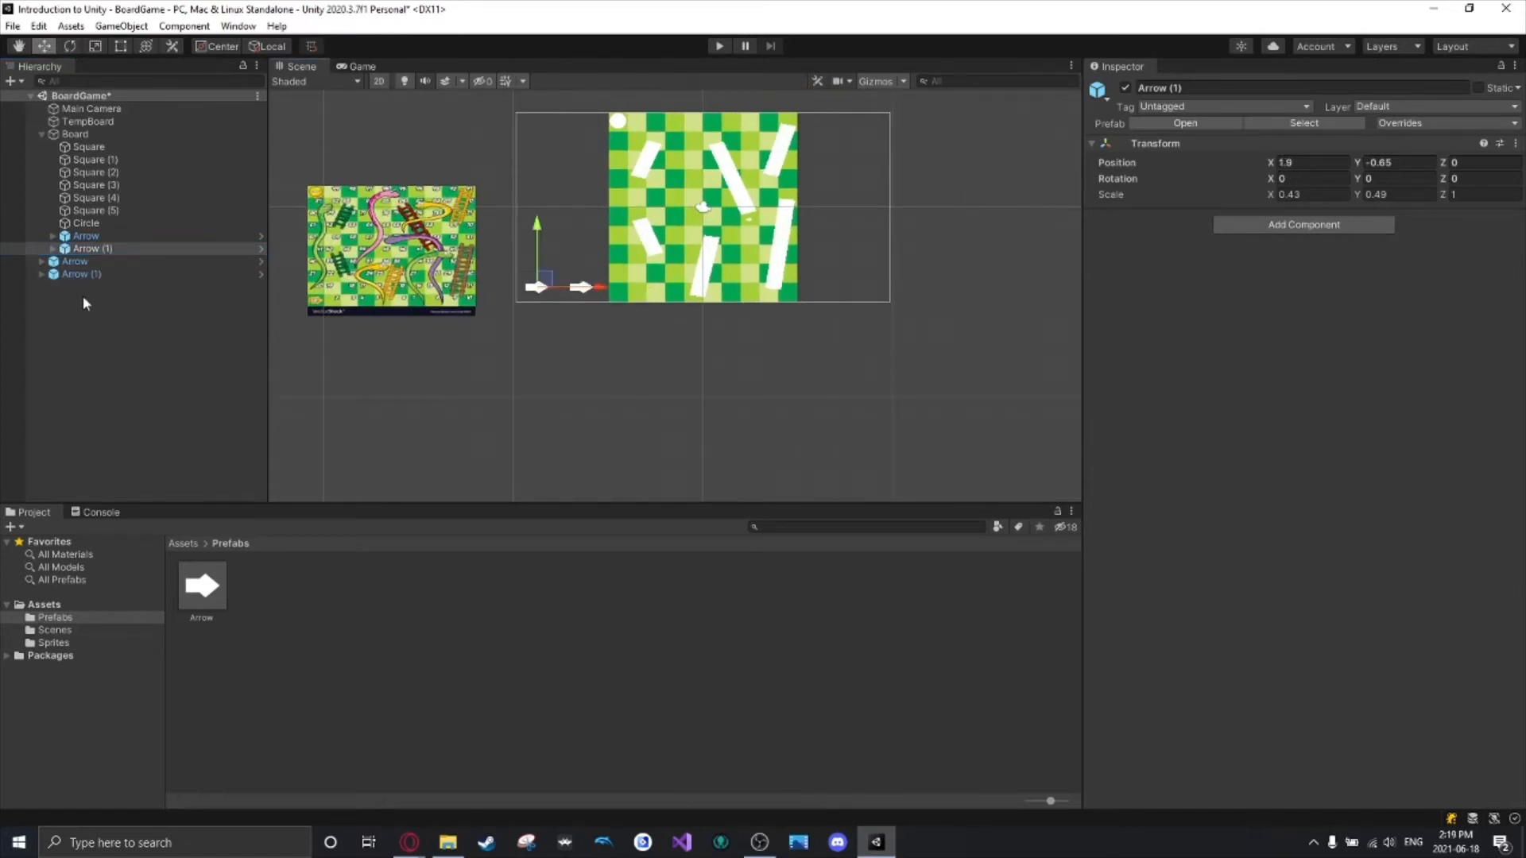
Move the two root-level arrows off the board, placing Arrow at about X -7.87 and Arrow (1) at about X -6.4.
click(97, 257)
drag(807, 221, 614, 231)
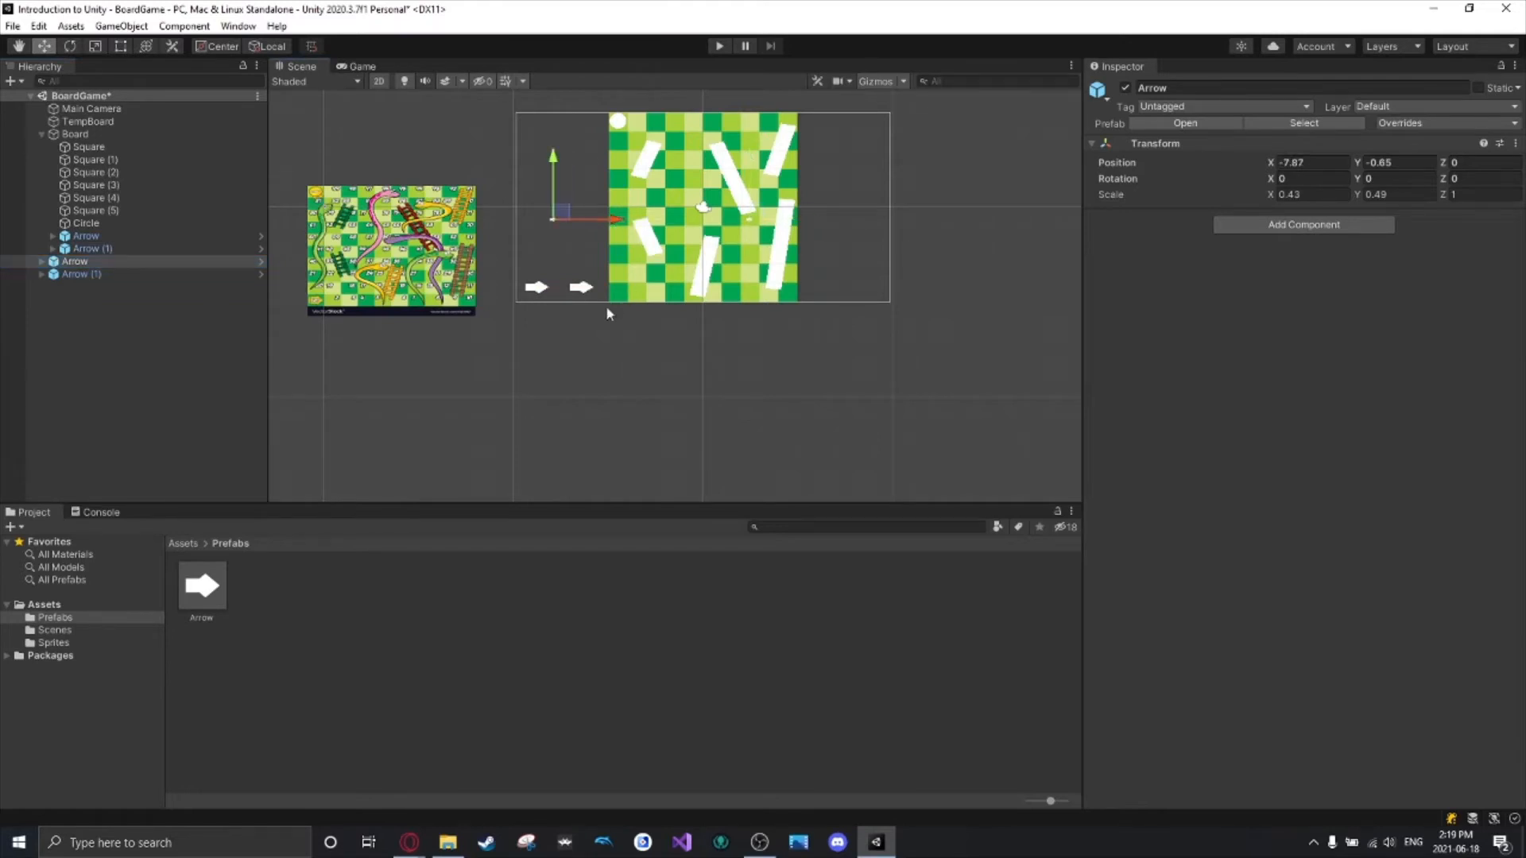
click(50, 275)
drag(783, 225, 587, 256)
scroll(585, 248, up, 3)
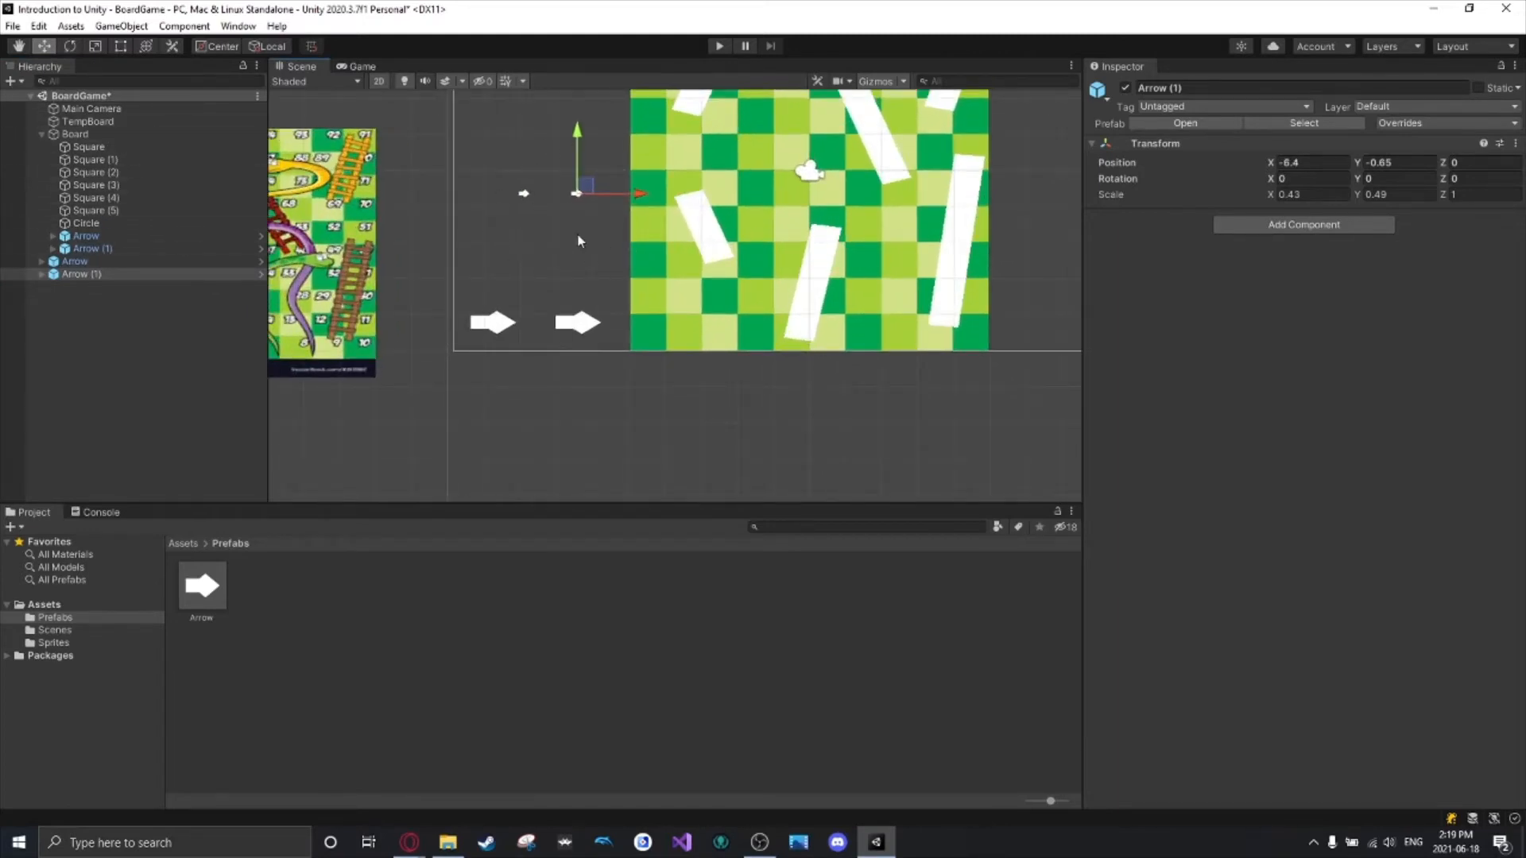
click(582, 278)
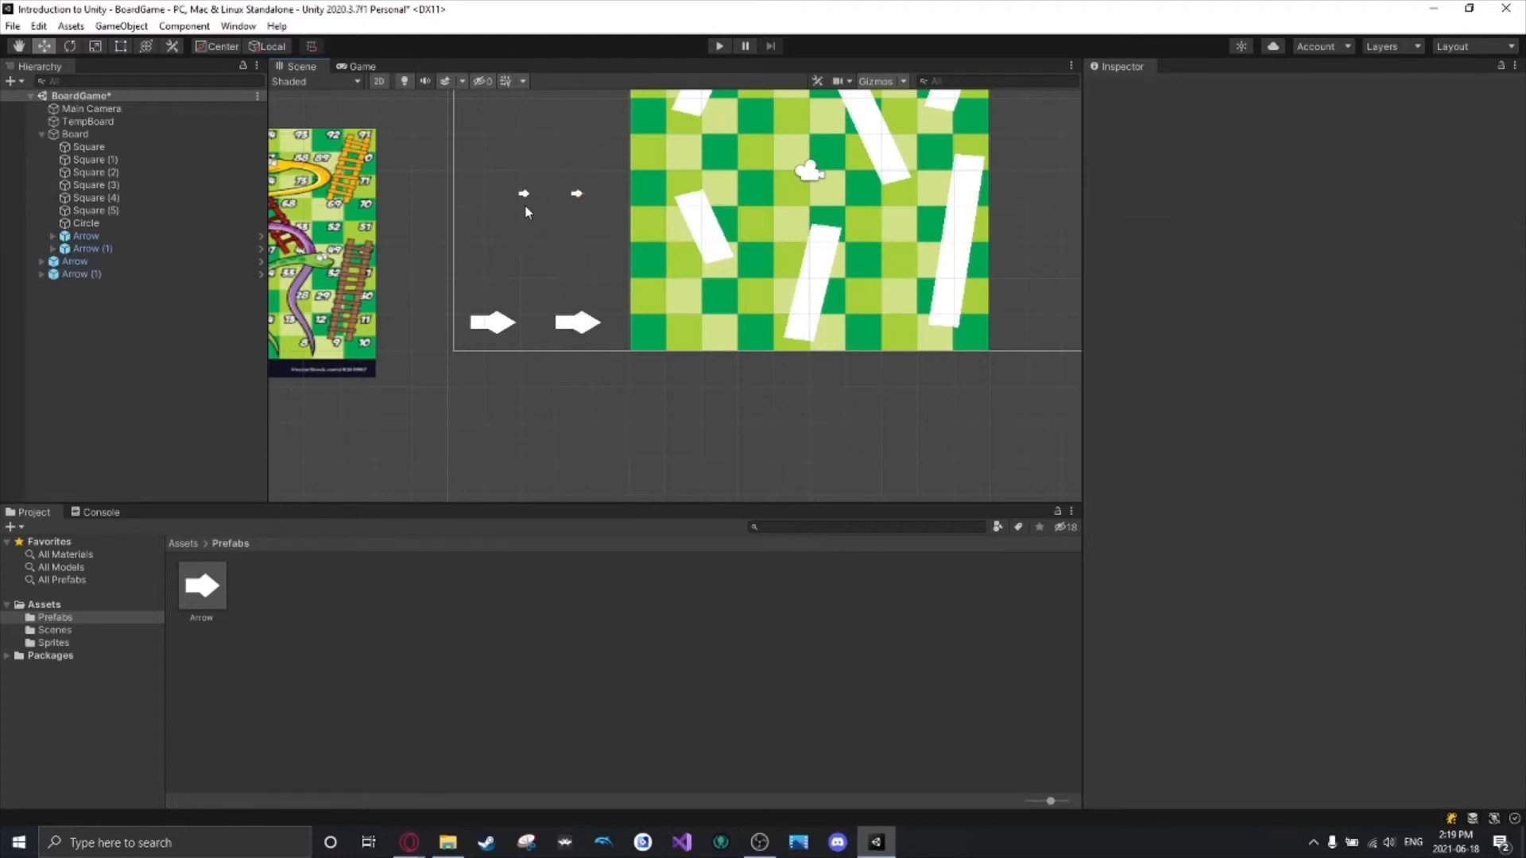
Stretch the Arrow prefab's Isometric Diamond to a Y scale of about 1.497, centred at Y 0, and check the instances in the scene.
double_click(202, 586)
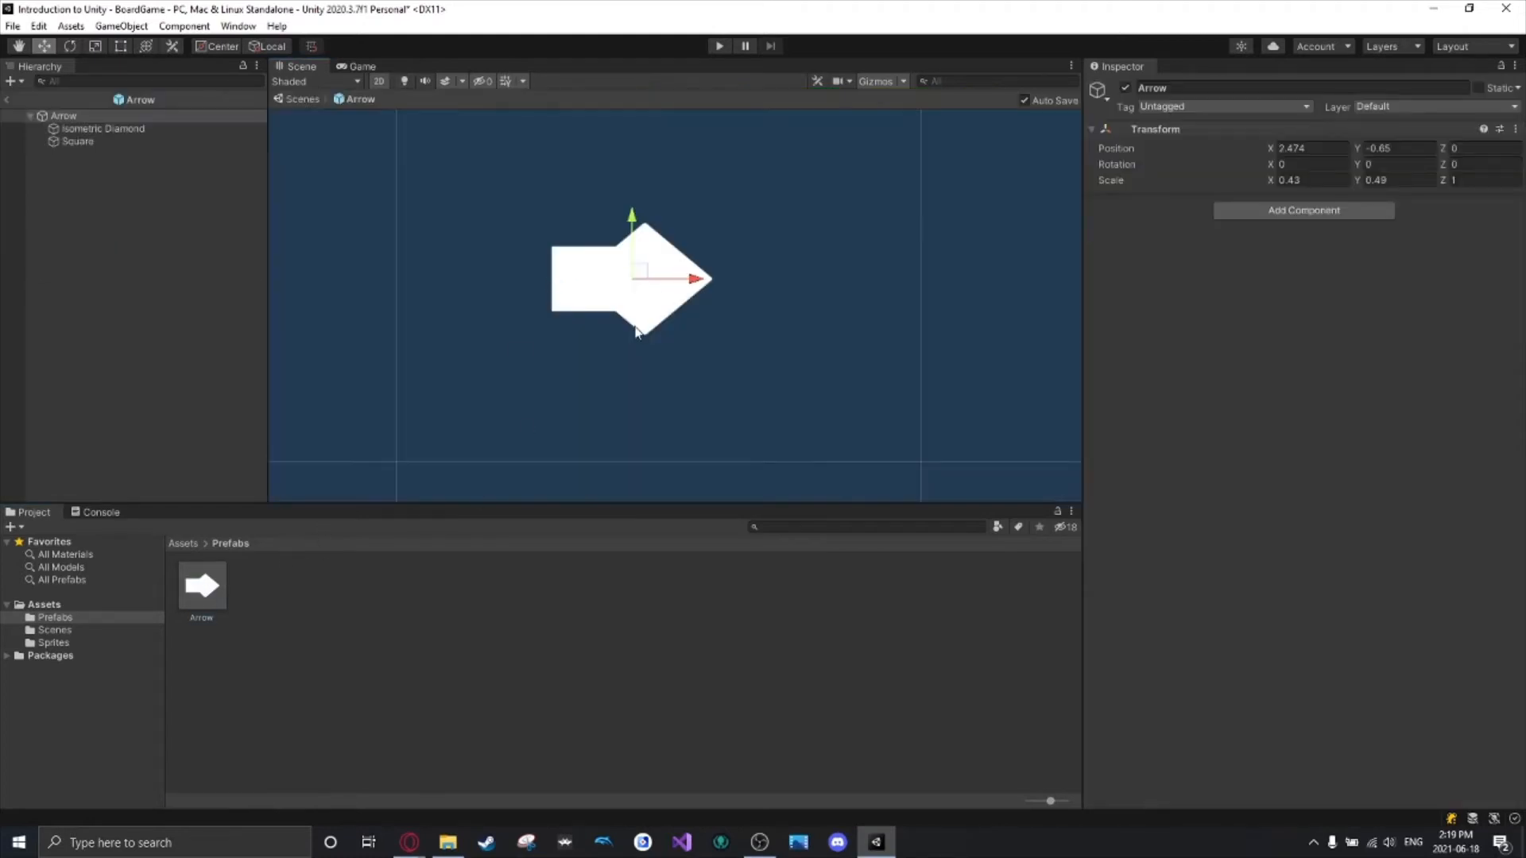
click(570, 294)
click(120, 45)
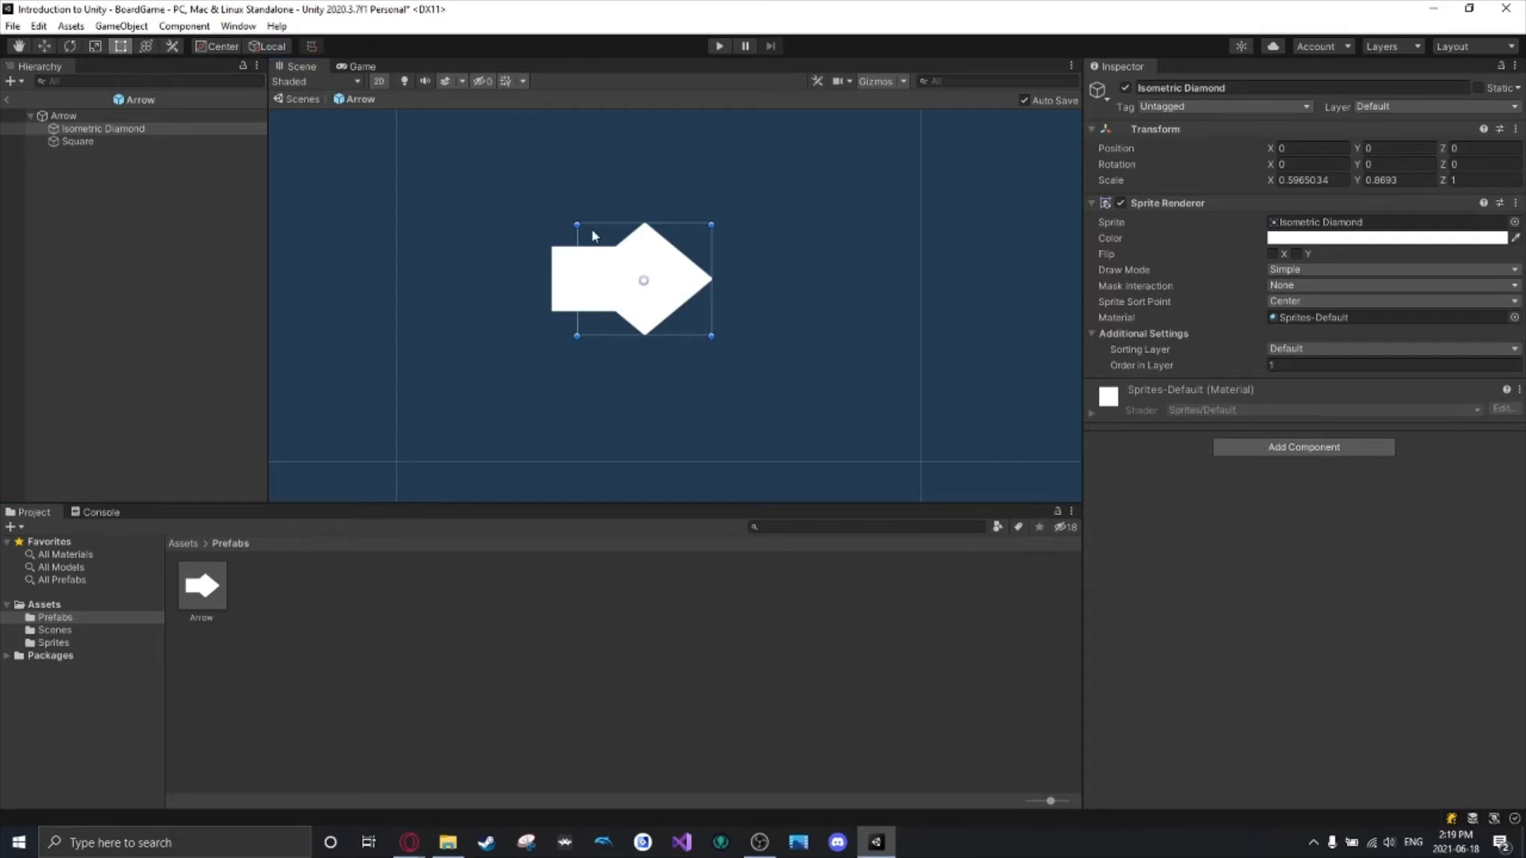
drag(638, 225, 637, 143)
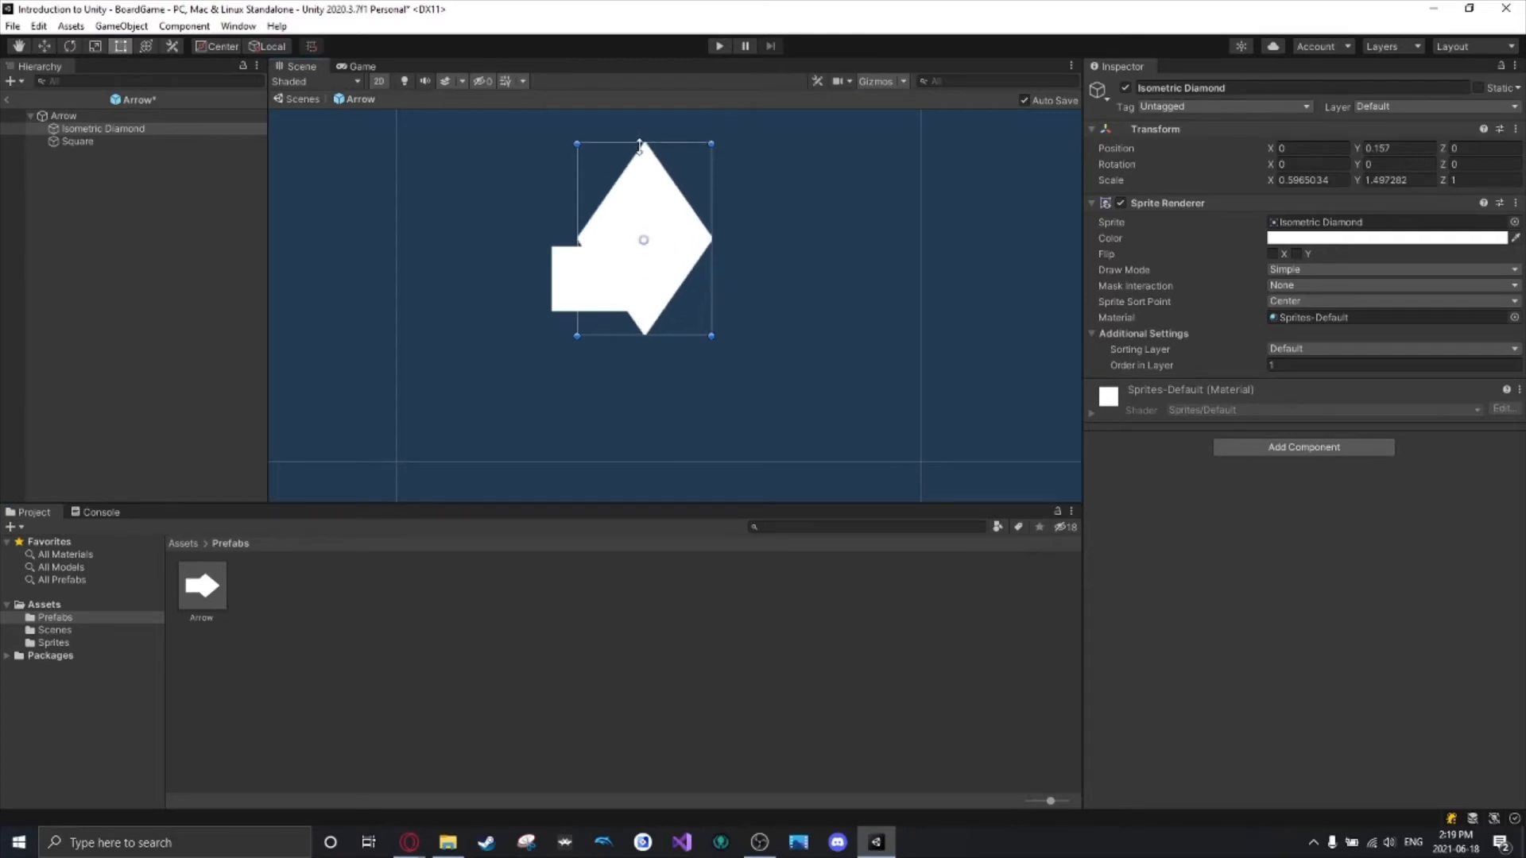
click(1389, 148)
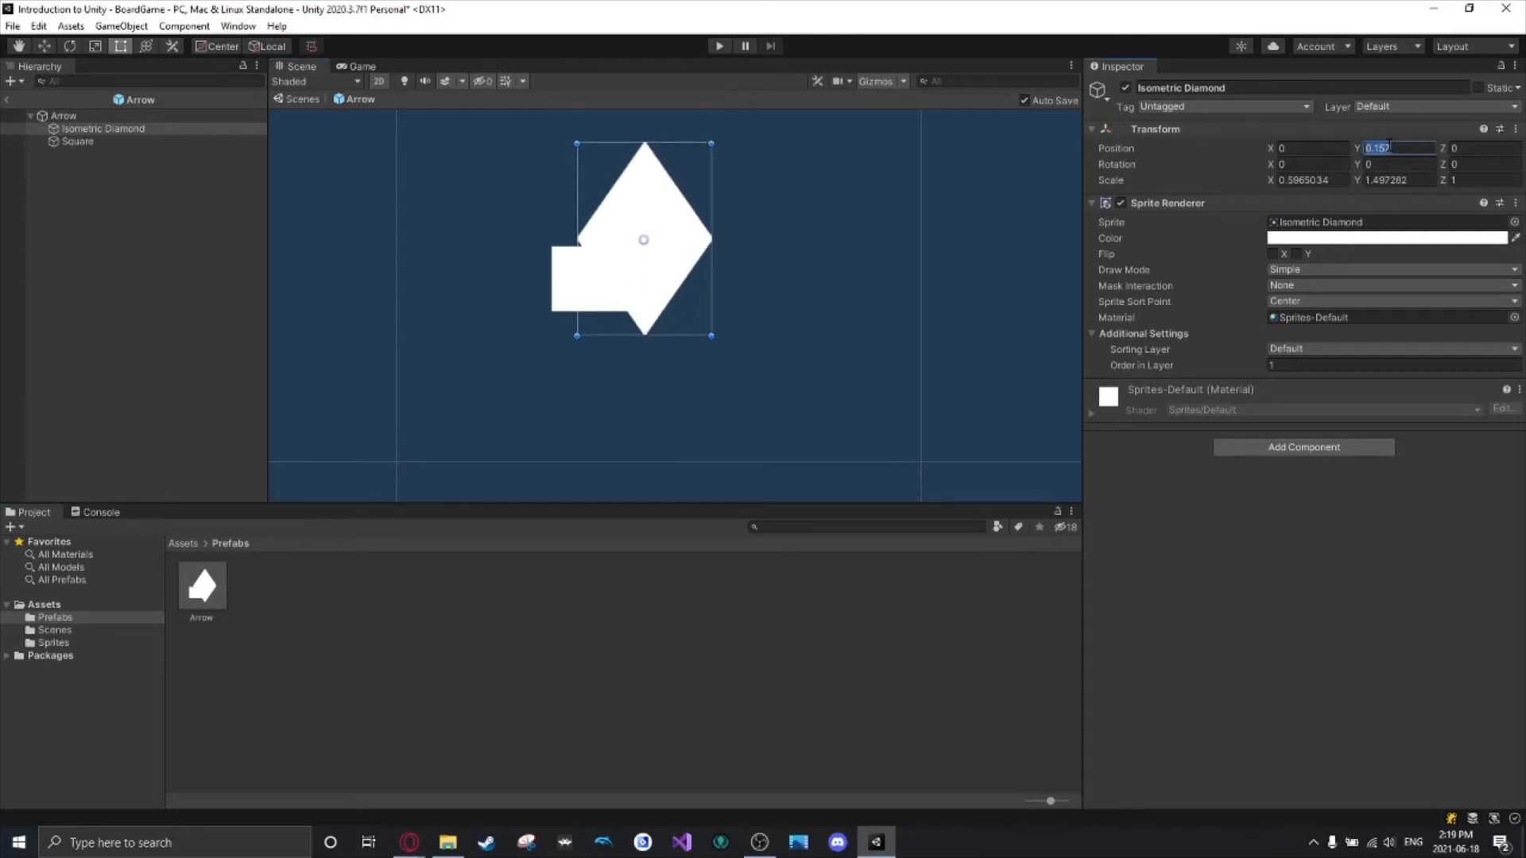
text(0)
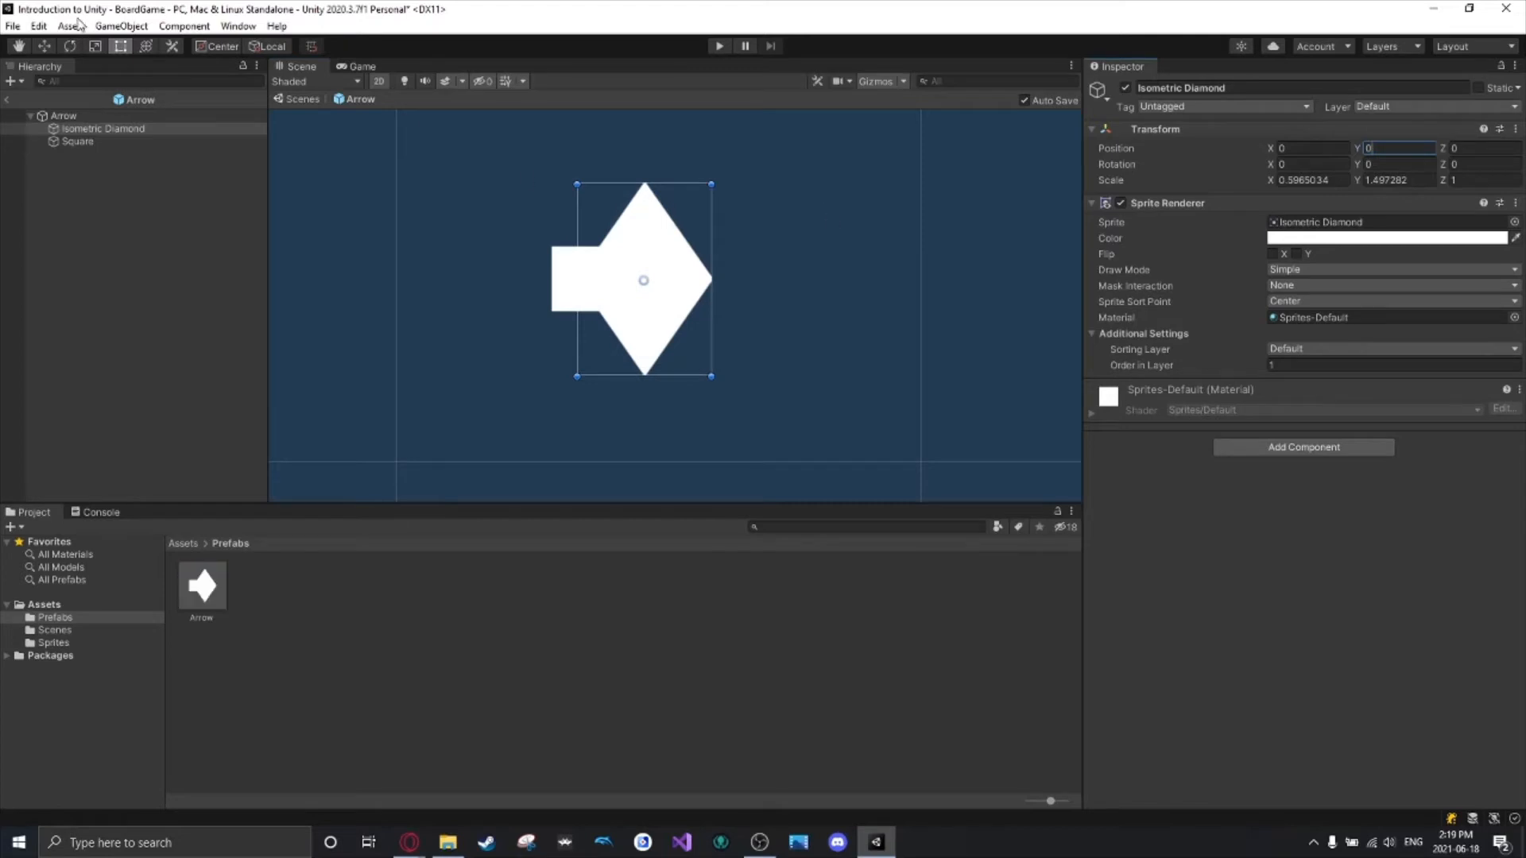
click(10, 102)
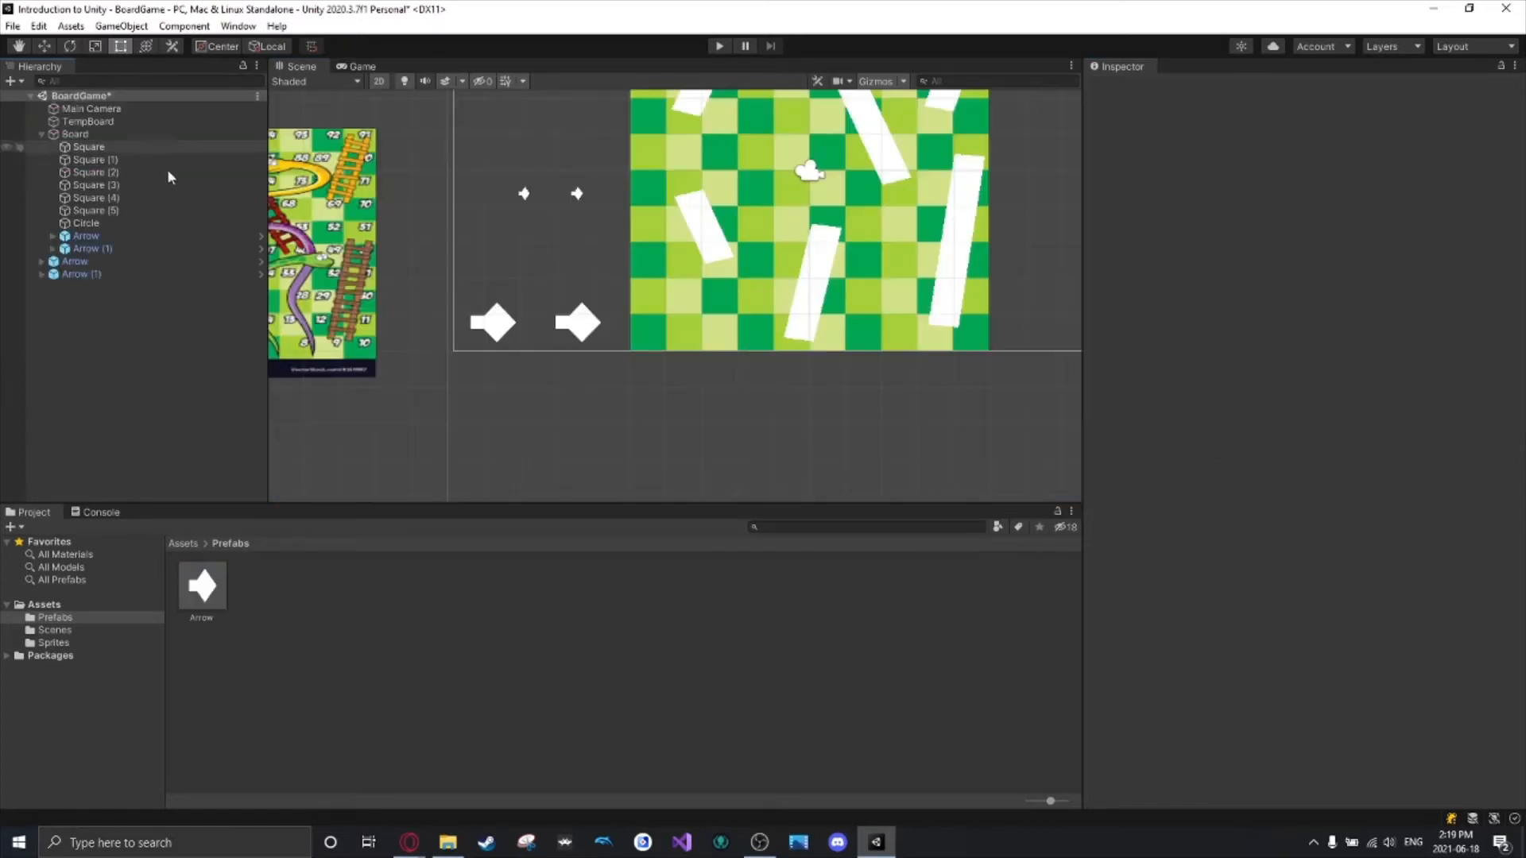
scroll(560, 222, up, 3)
scroll(566, 222, down, 3)
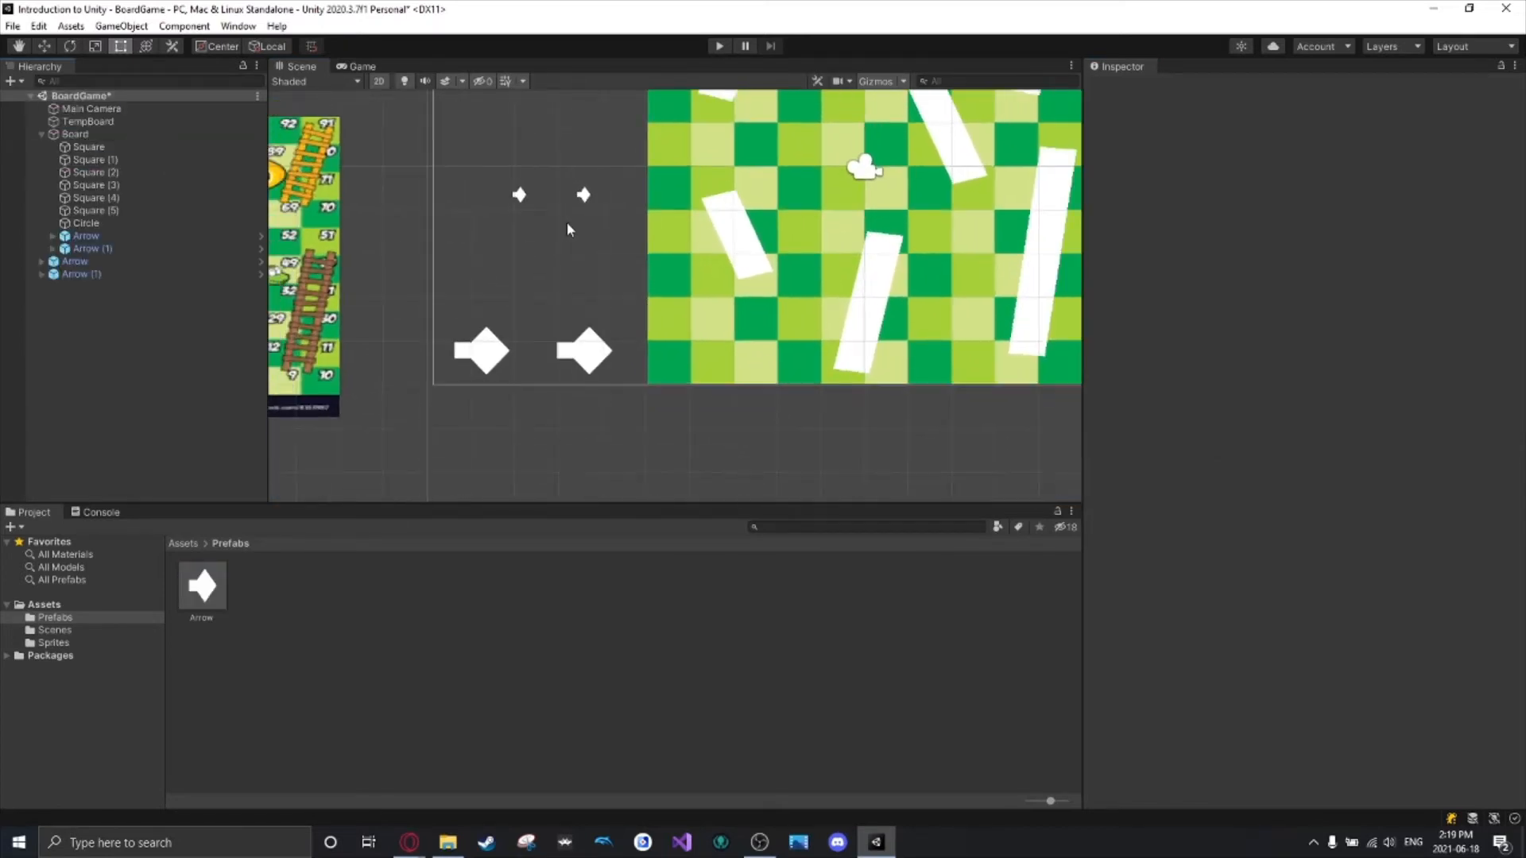
click(83, 274)
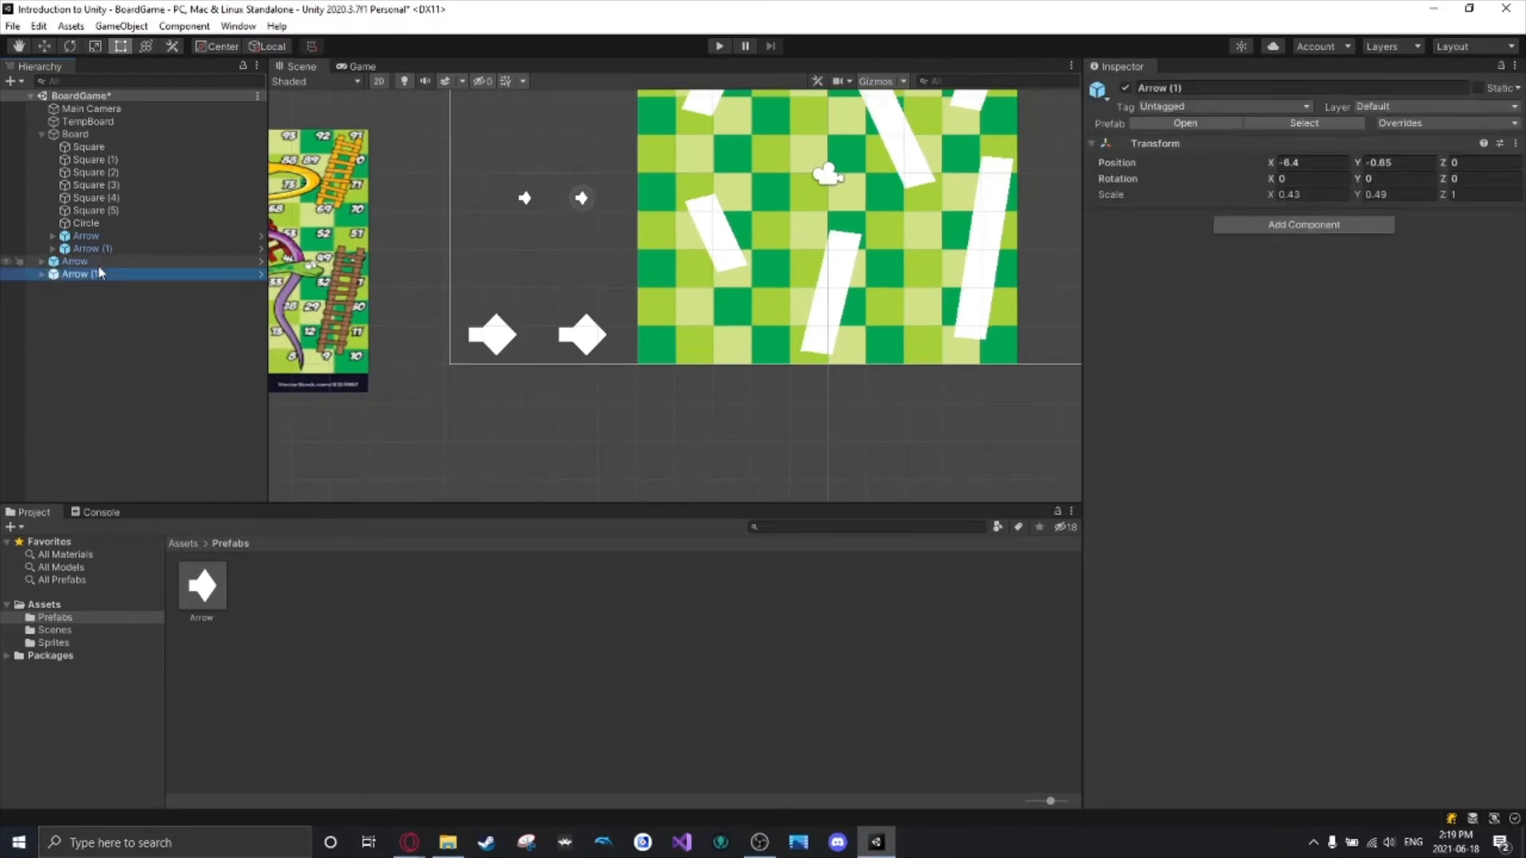
click(112, 303)
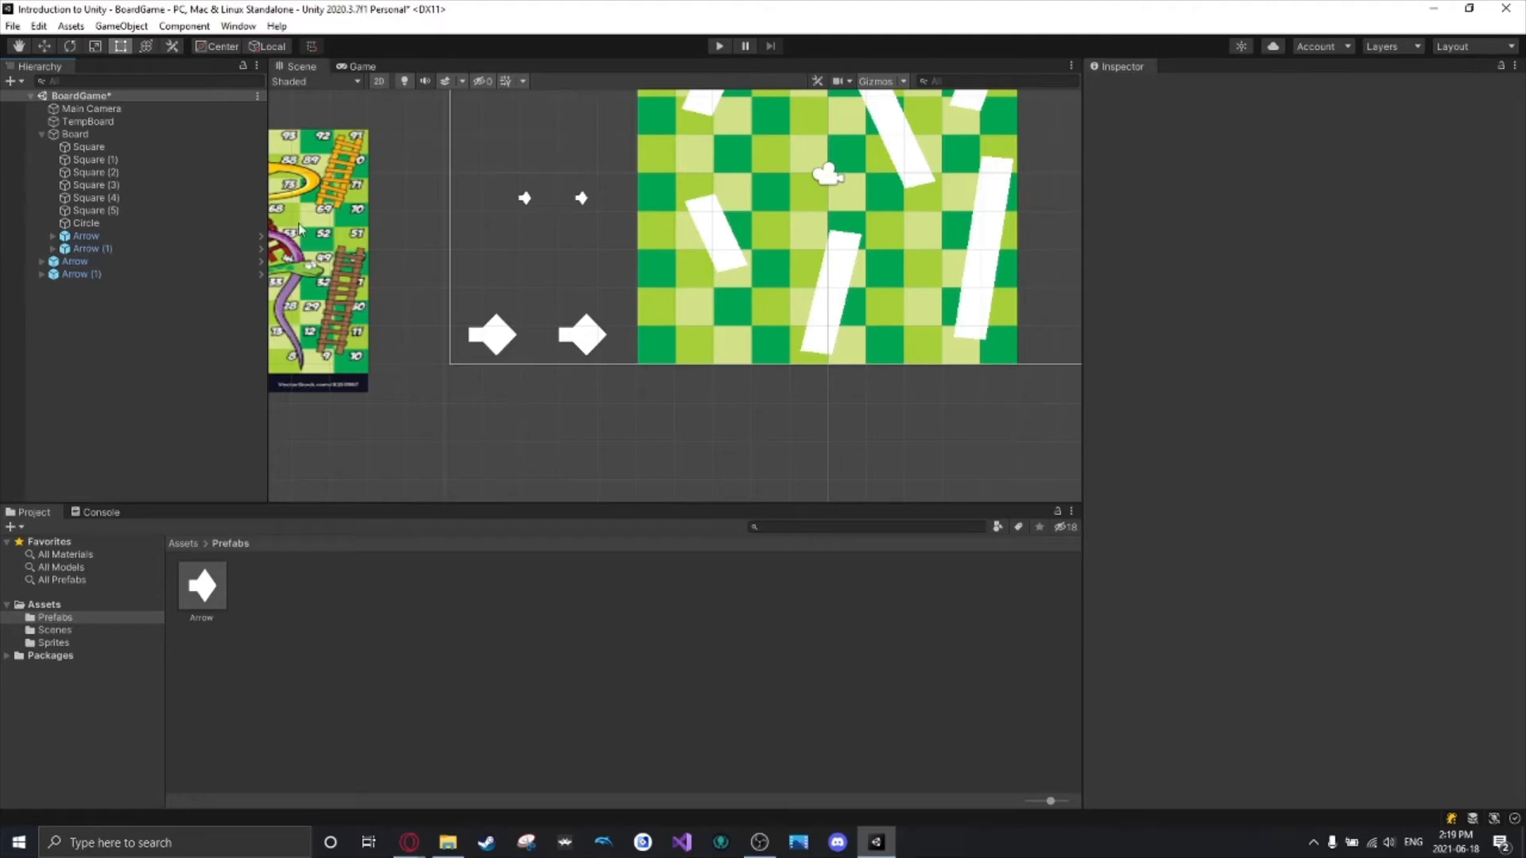
Flatten the Arrow prefab's Isometric Diamond to a Y scale of about 0.602, positioned at X 0.039 and Y 0.
double_click(203, 585)
click(651, 212)
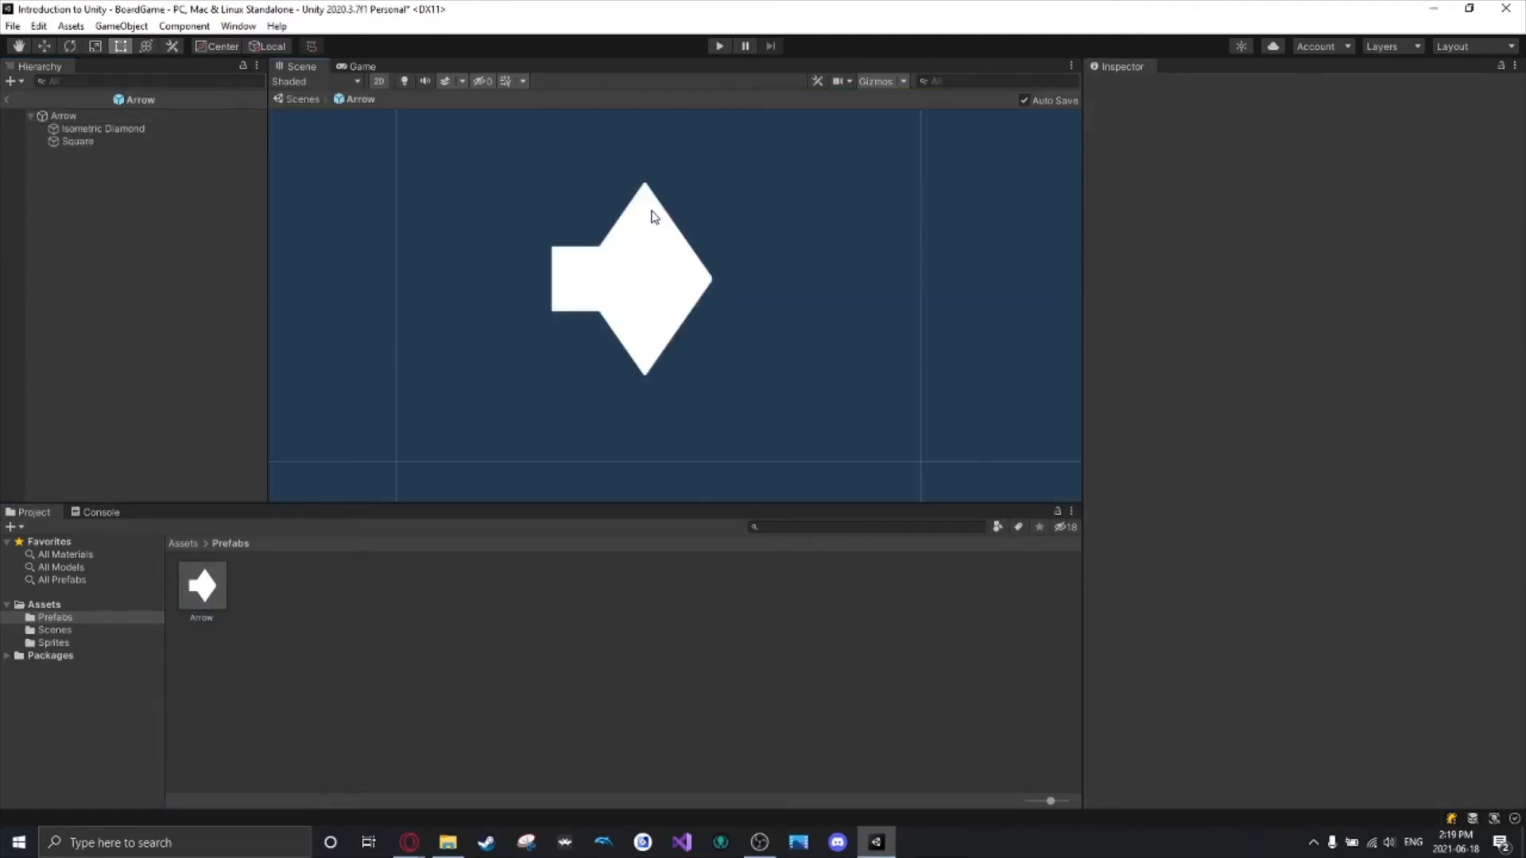
drag(656, 186, 654, 267)
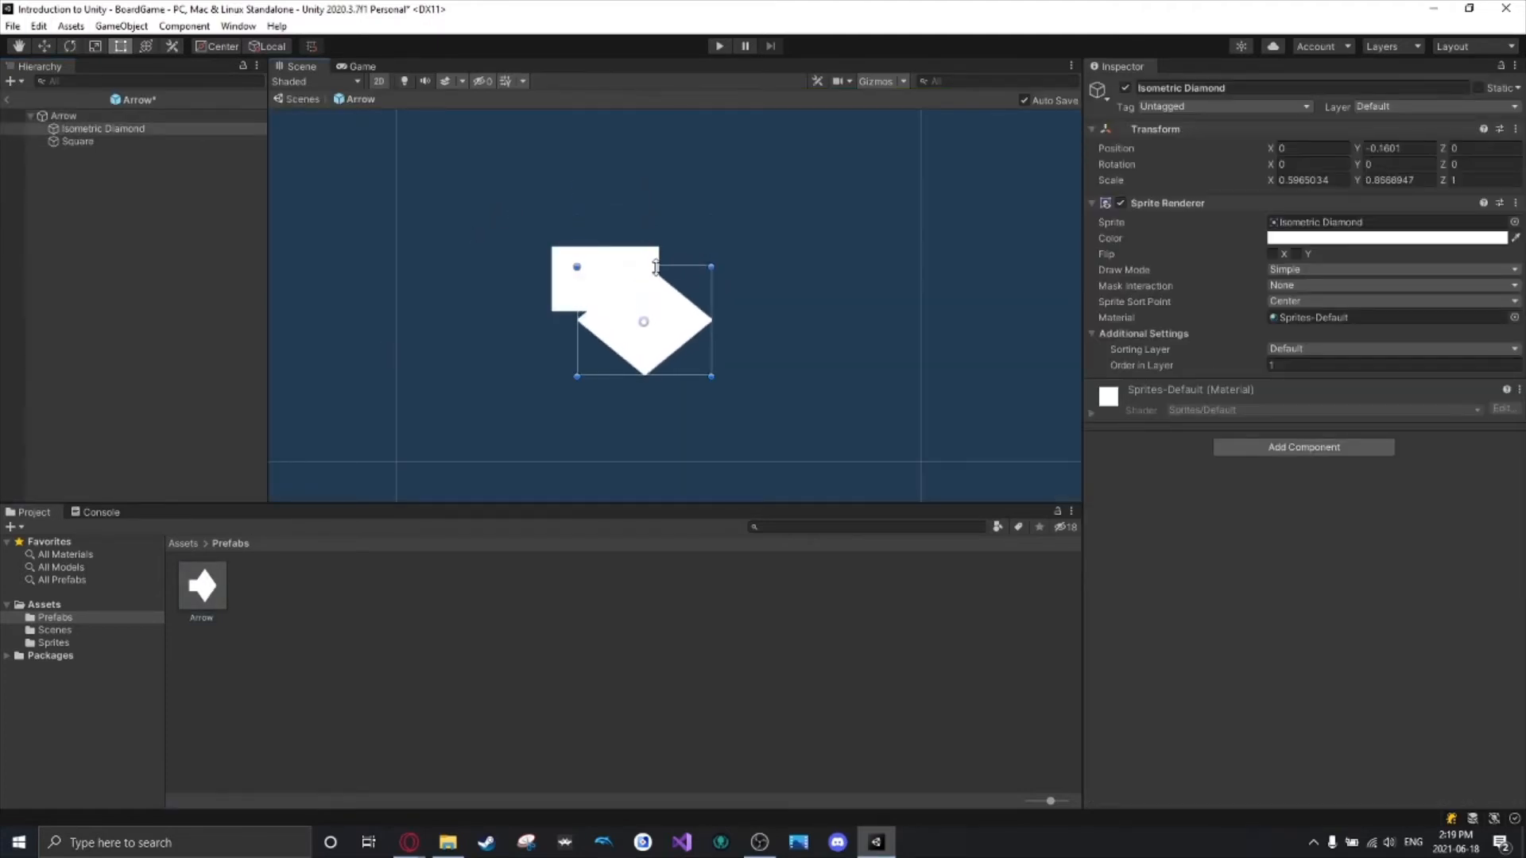
drag(648, 377, 661, 240)
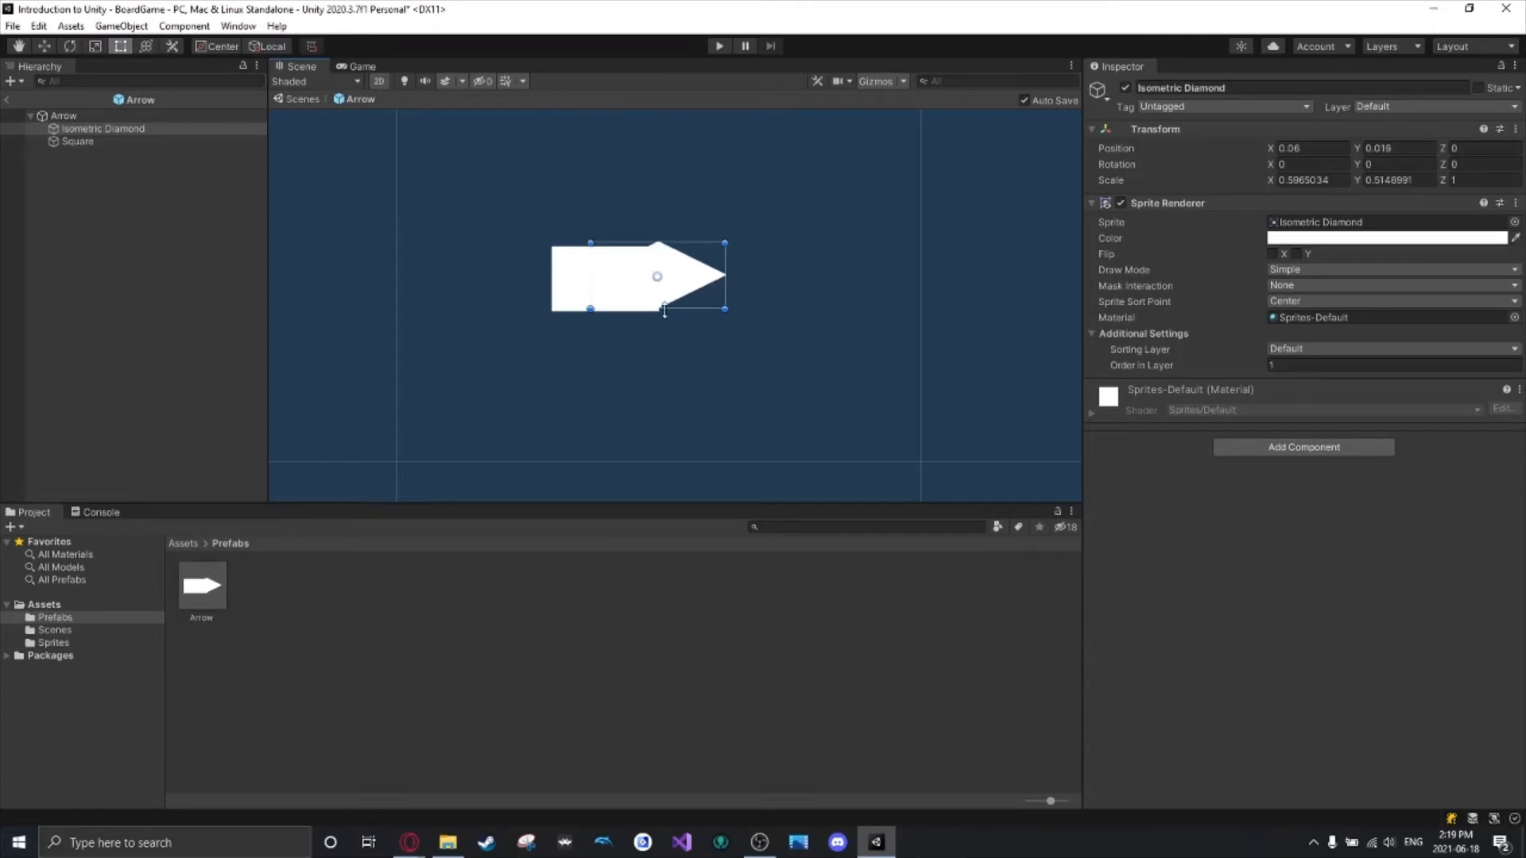
drag(661, 310, 674, 301)
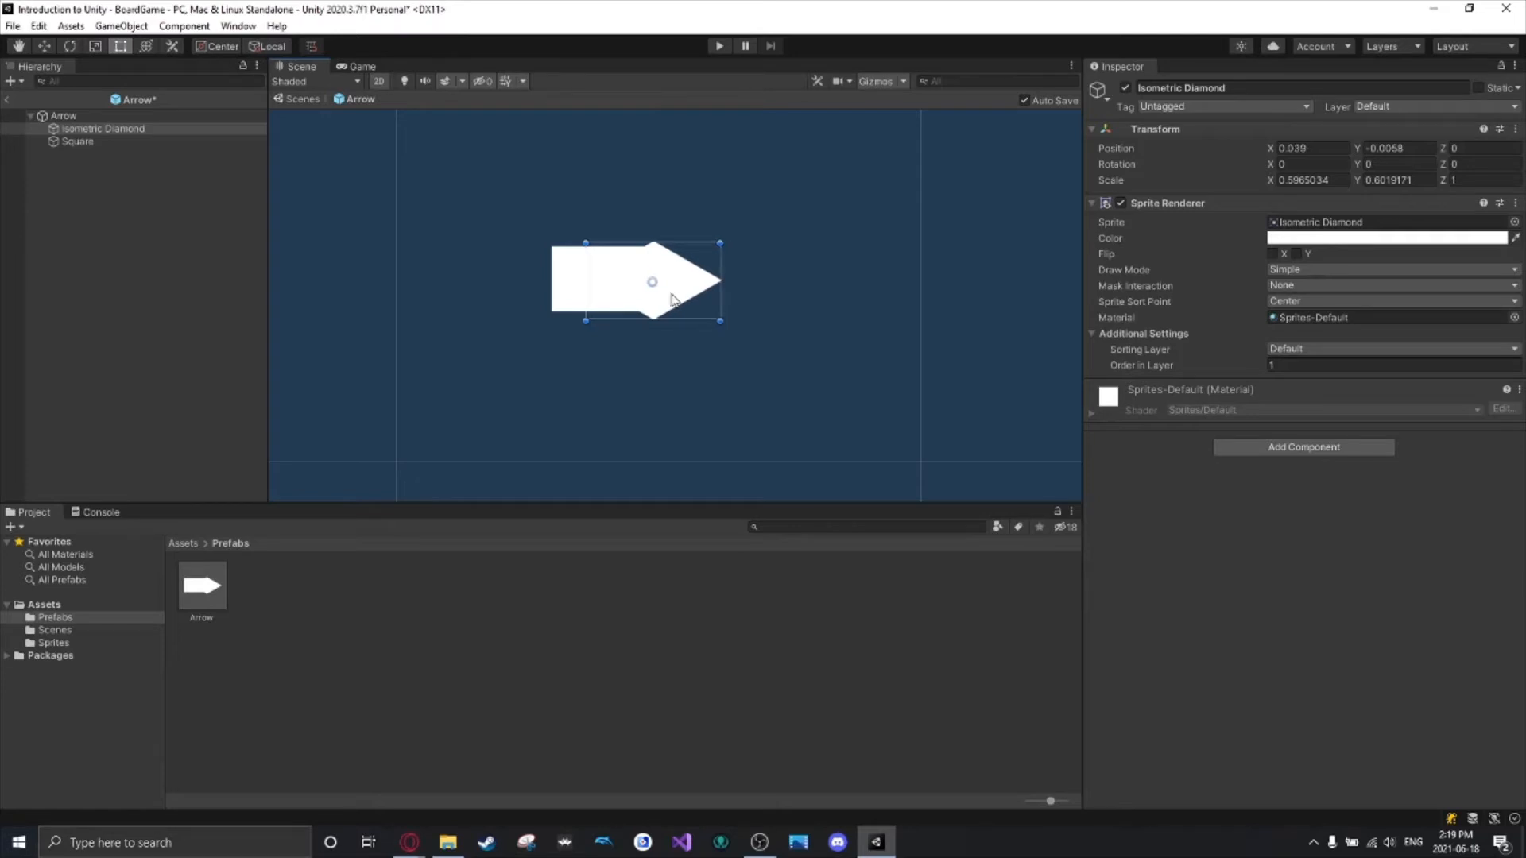
click(1370, 149)
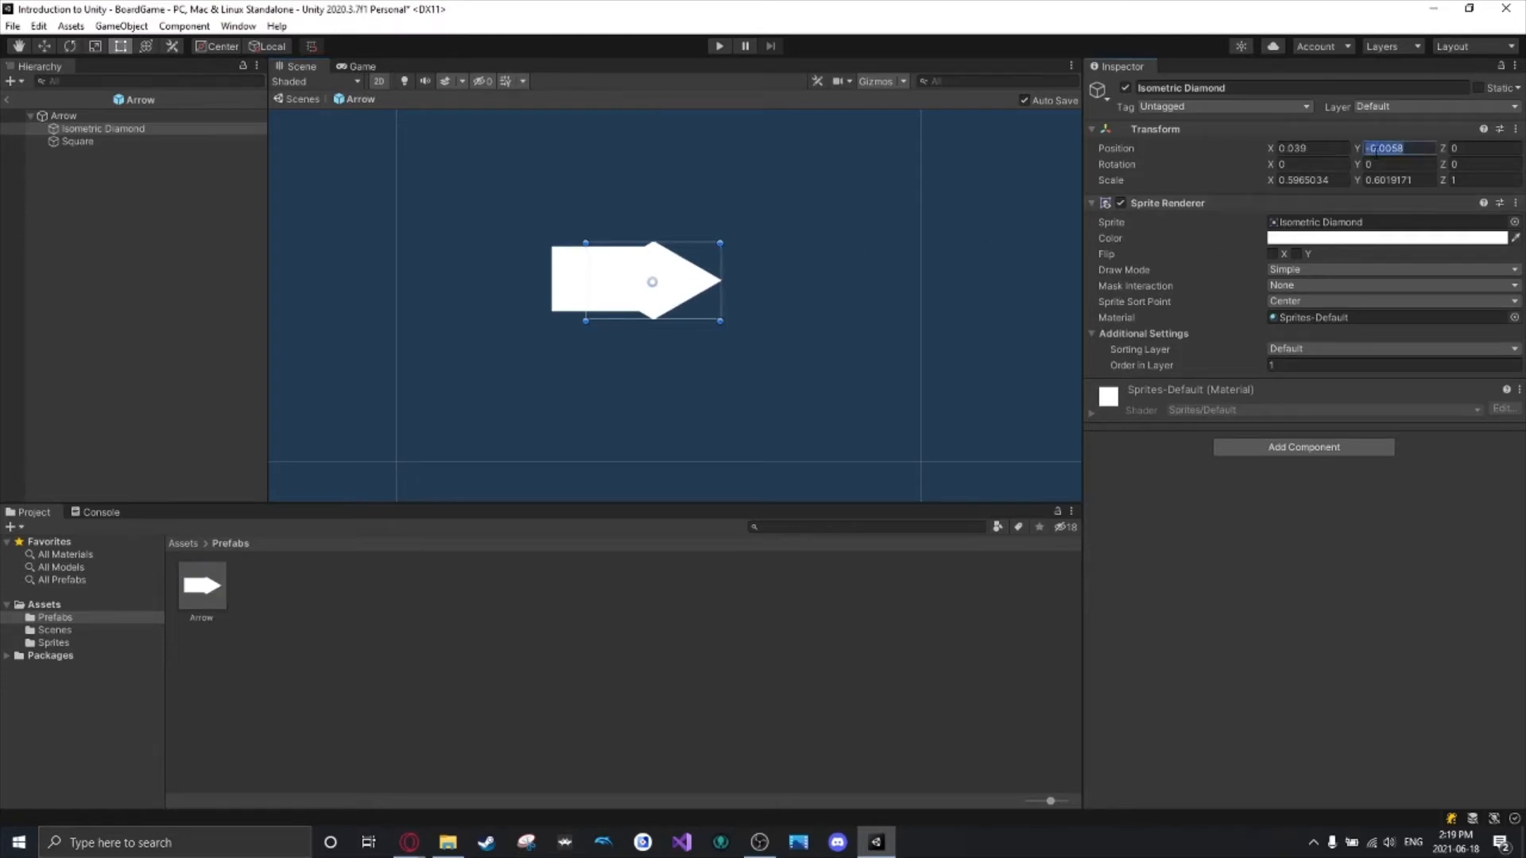
click(830, 270)
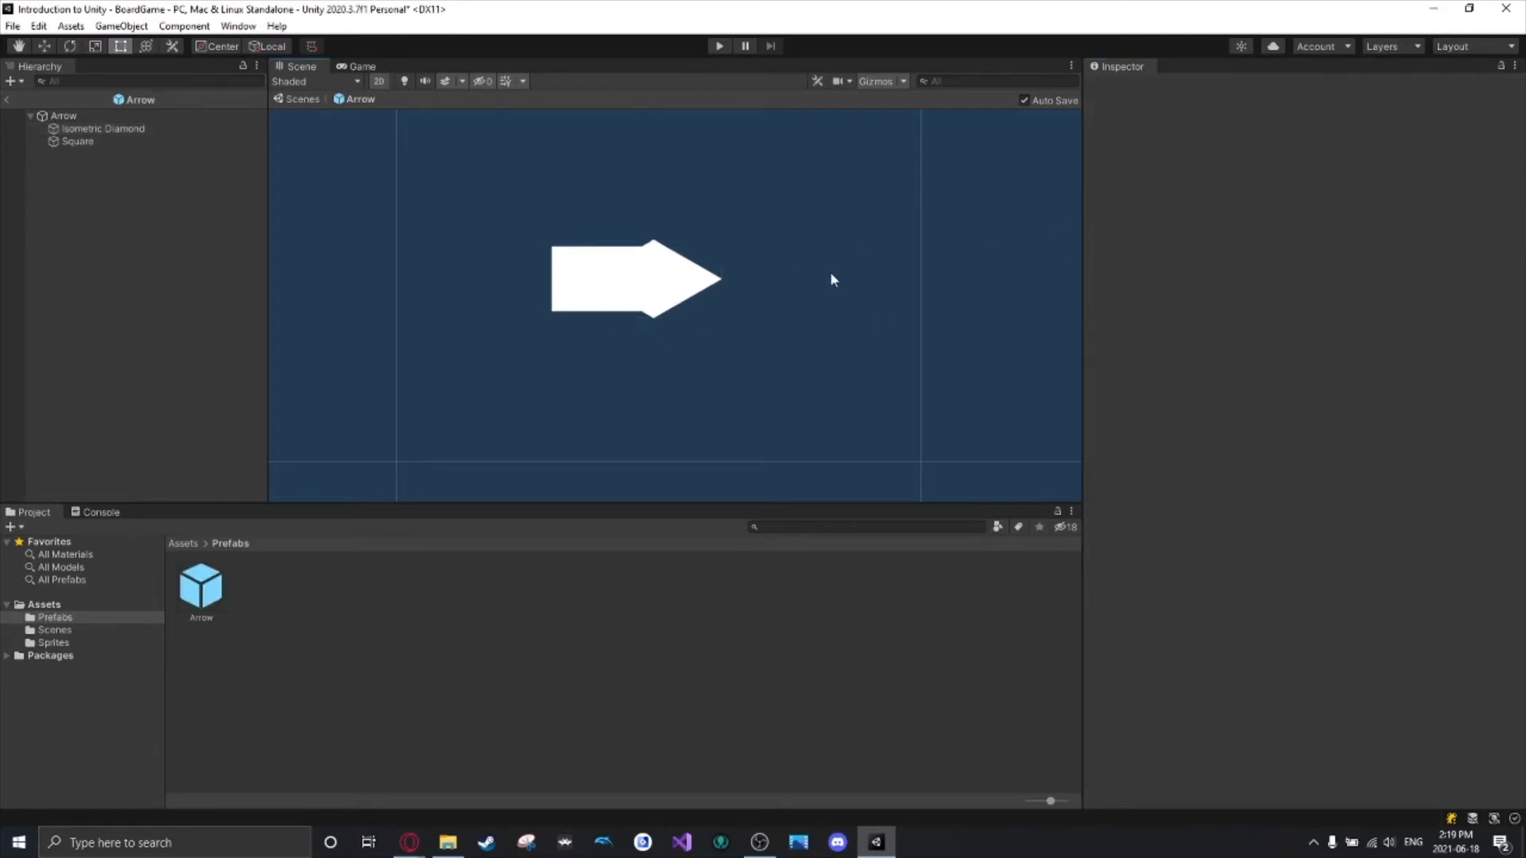
Thin the prefab's Square shaft to a Y scale of about 0.219 and set its Y position to 0.
click(594, 276)
drag(592, 313, 586, 306)
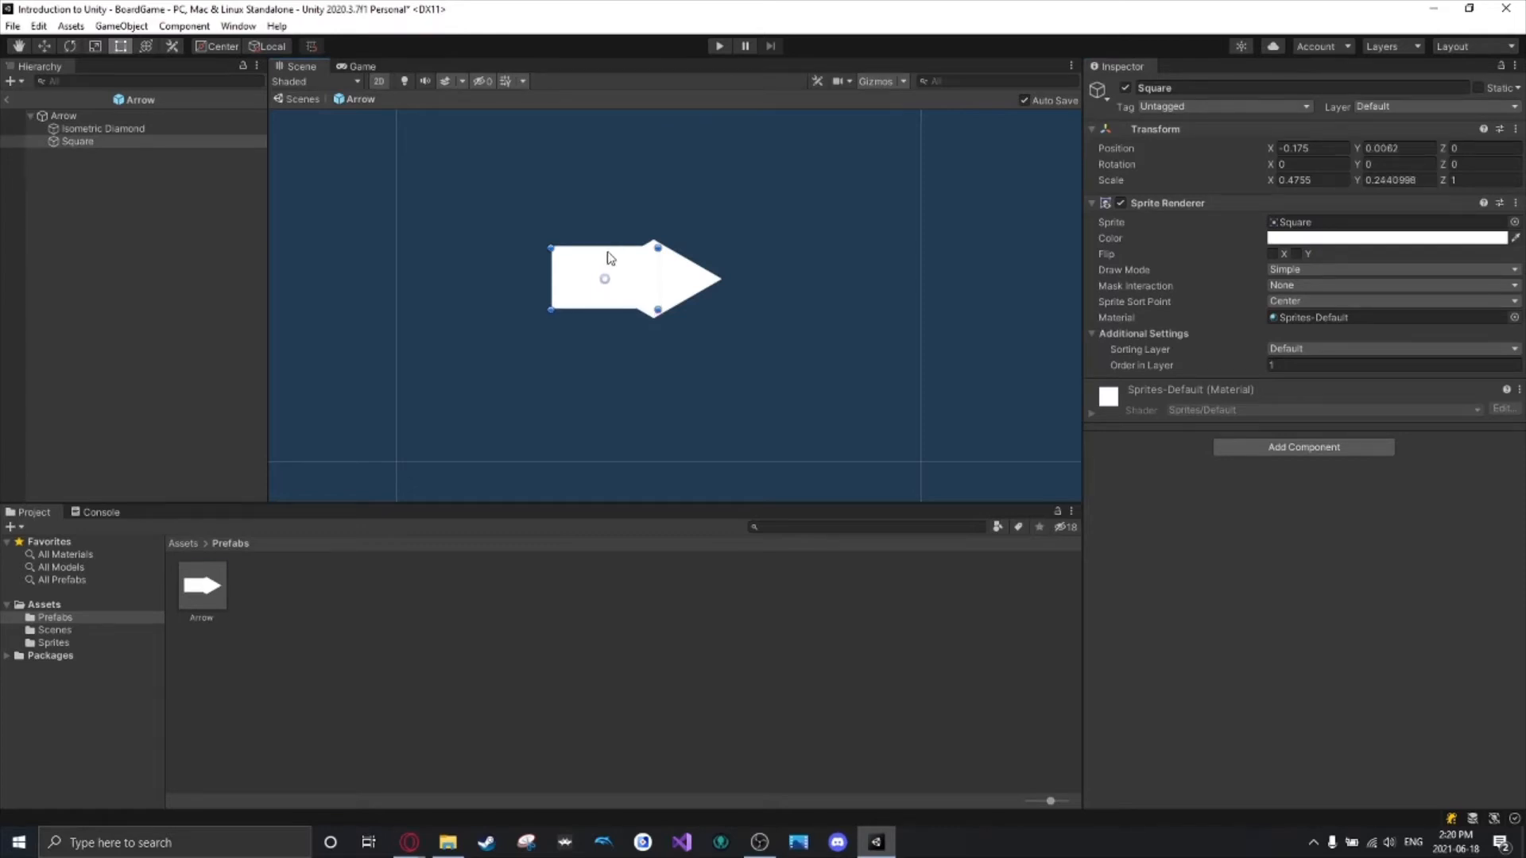
drag(604, 248, 602, 253)
click(1399, 149)
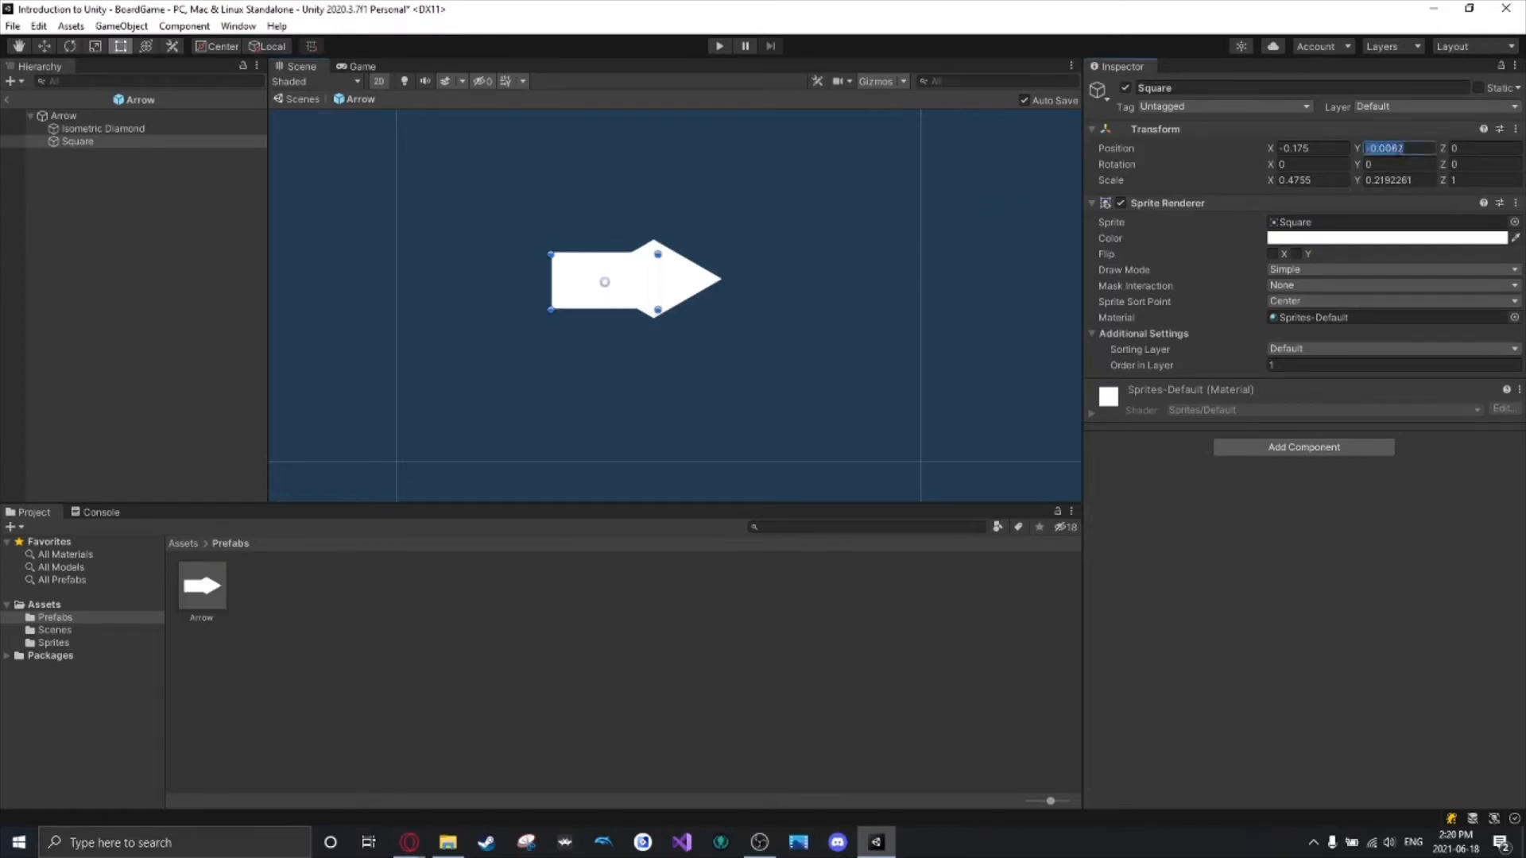
text(0)
Trim the prefab's Isometric Diamond to a Y scale of about 0.571 and return to the BoardGame scene.
click(699, 277)
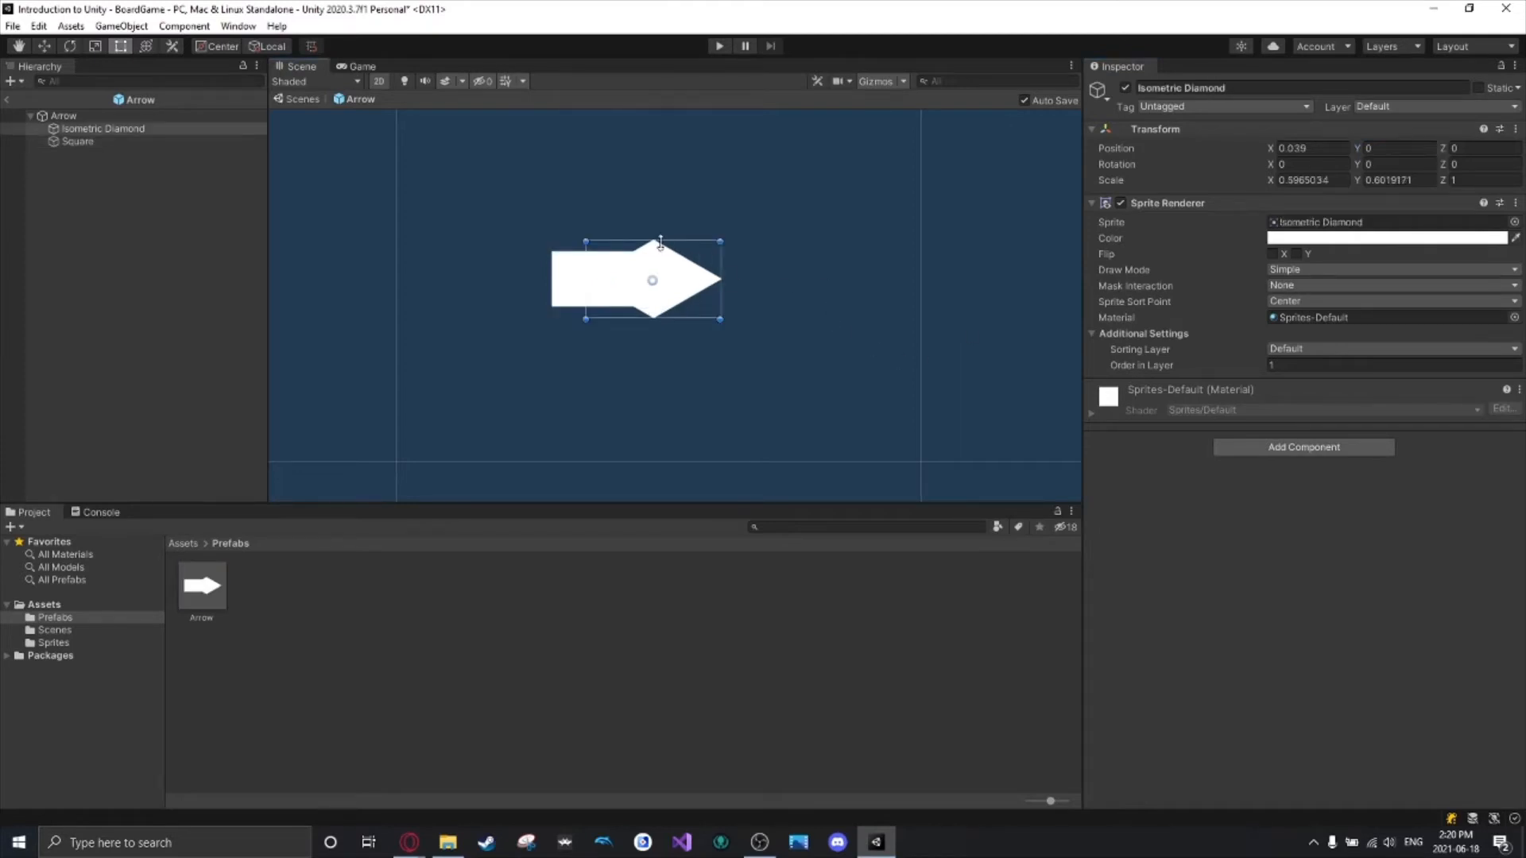
drag(660, 237, 661, 241)
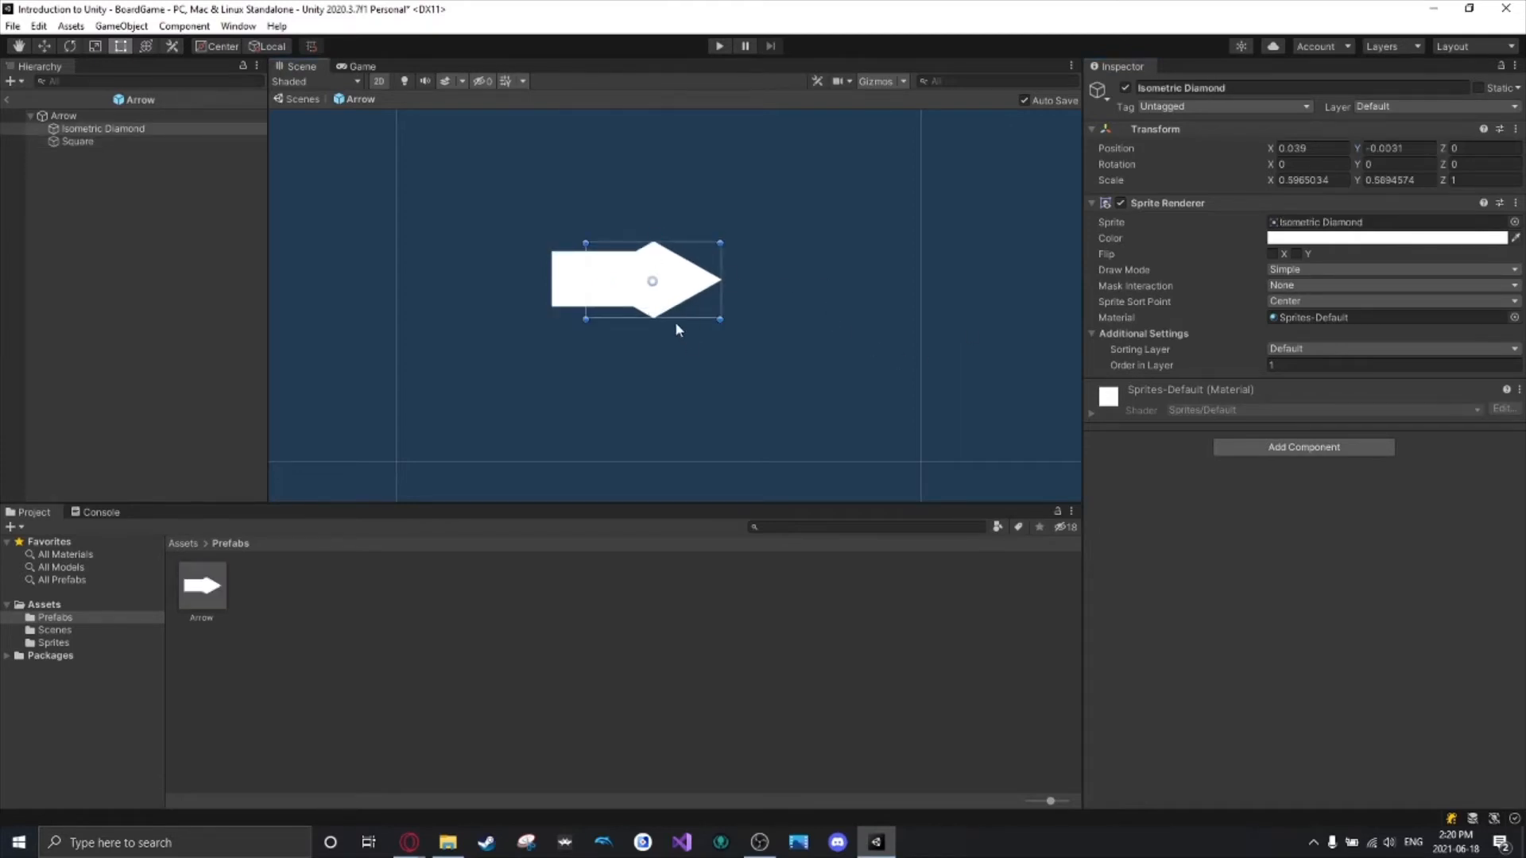
drag(672, 317, 671, 318)
click(787, 312)
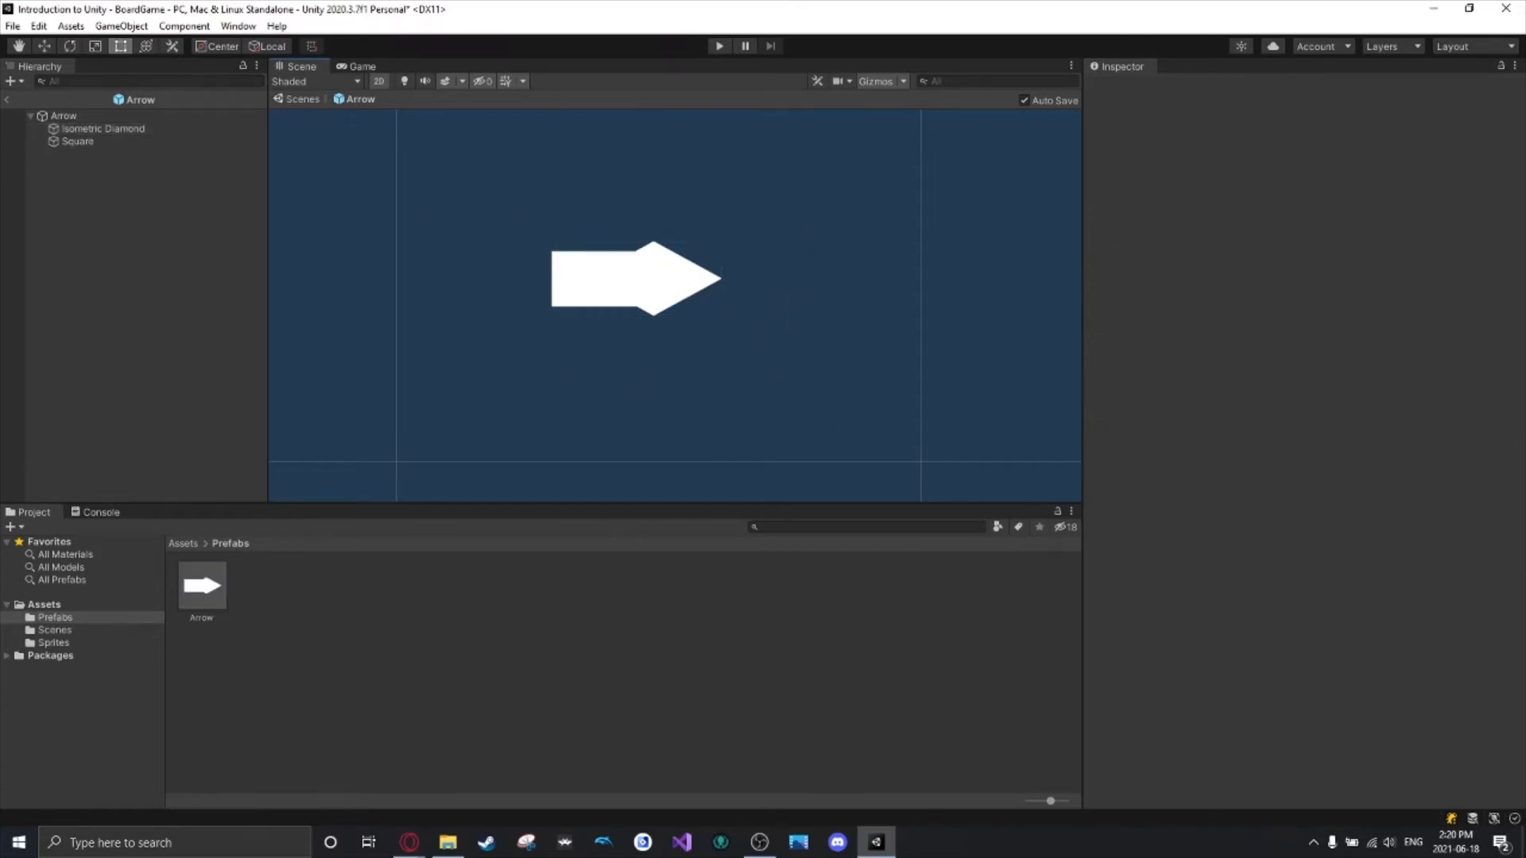
click(7, 100)
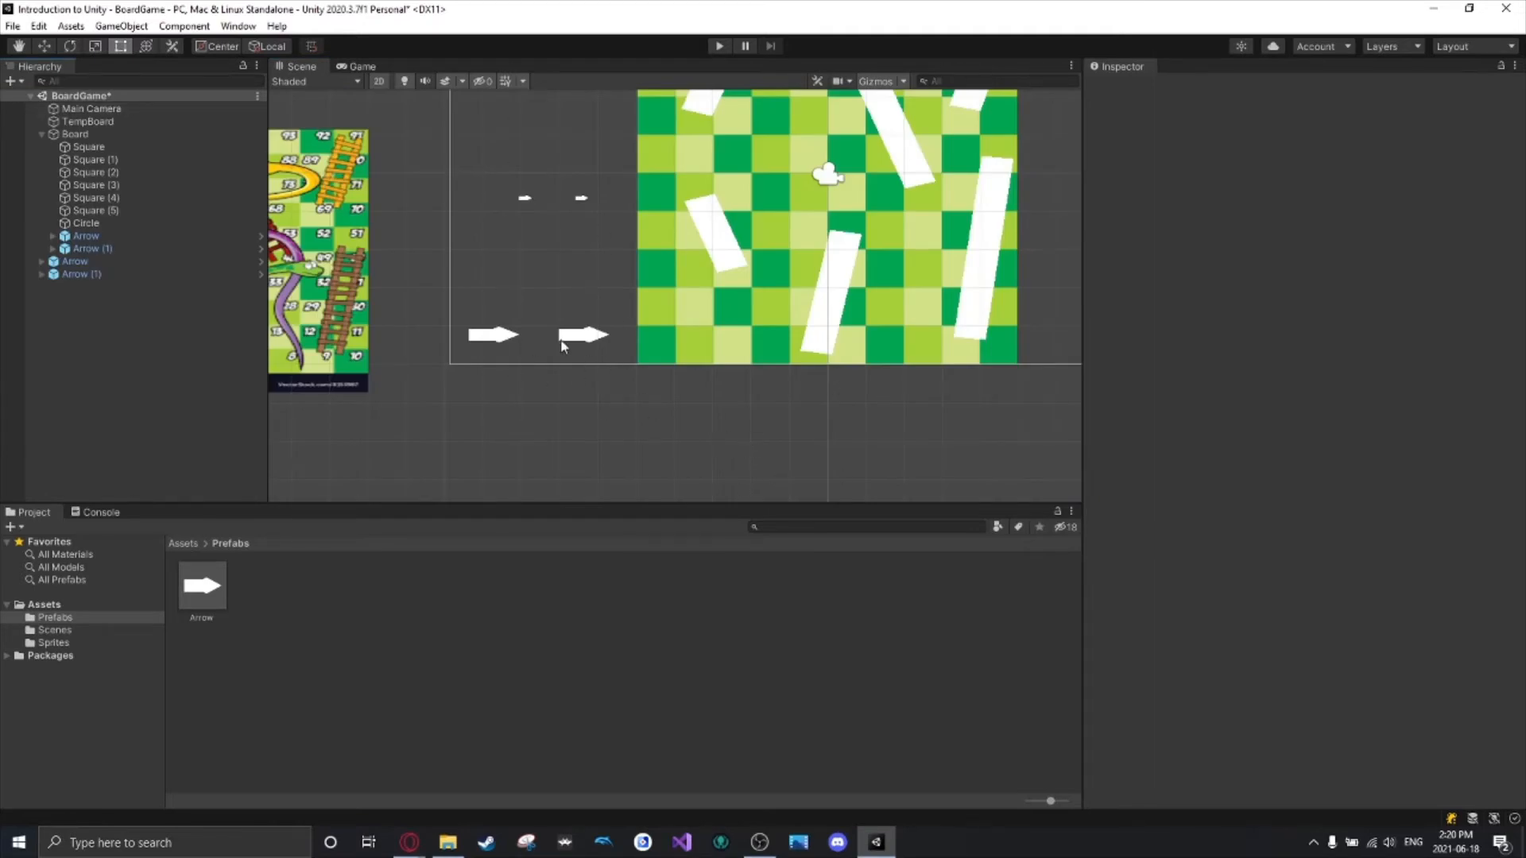
Unpack Board's first Arrow instance from its prefab and compare it with the remaining instances.
click(80, 237)
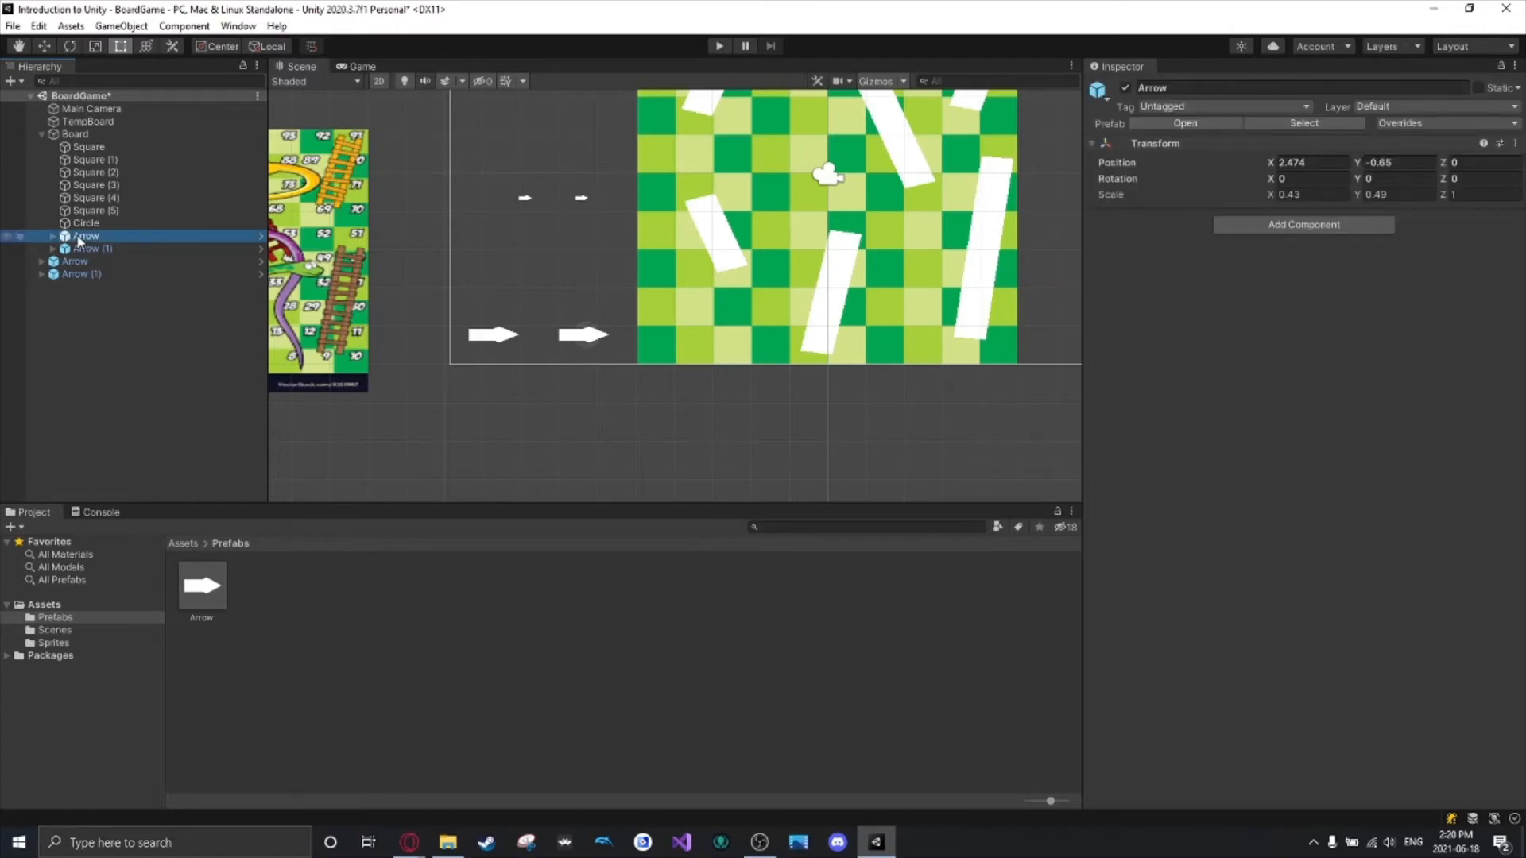
right_click(79, 238)
mouse_move(140, 433)
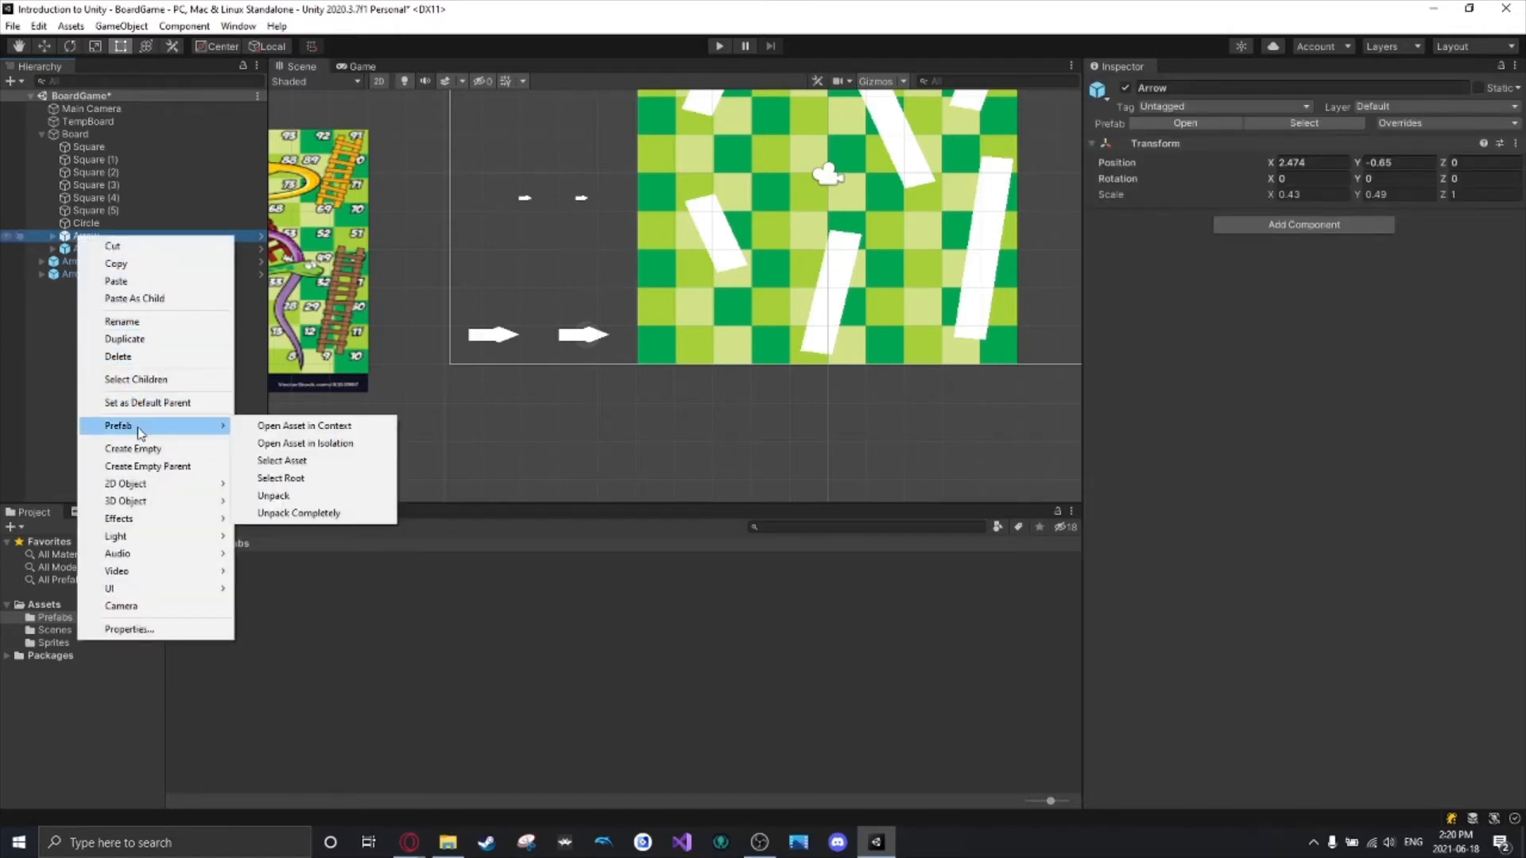
click(299, 497)
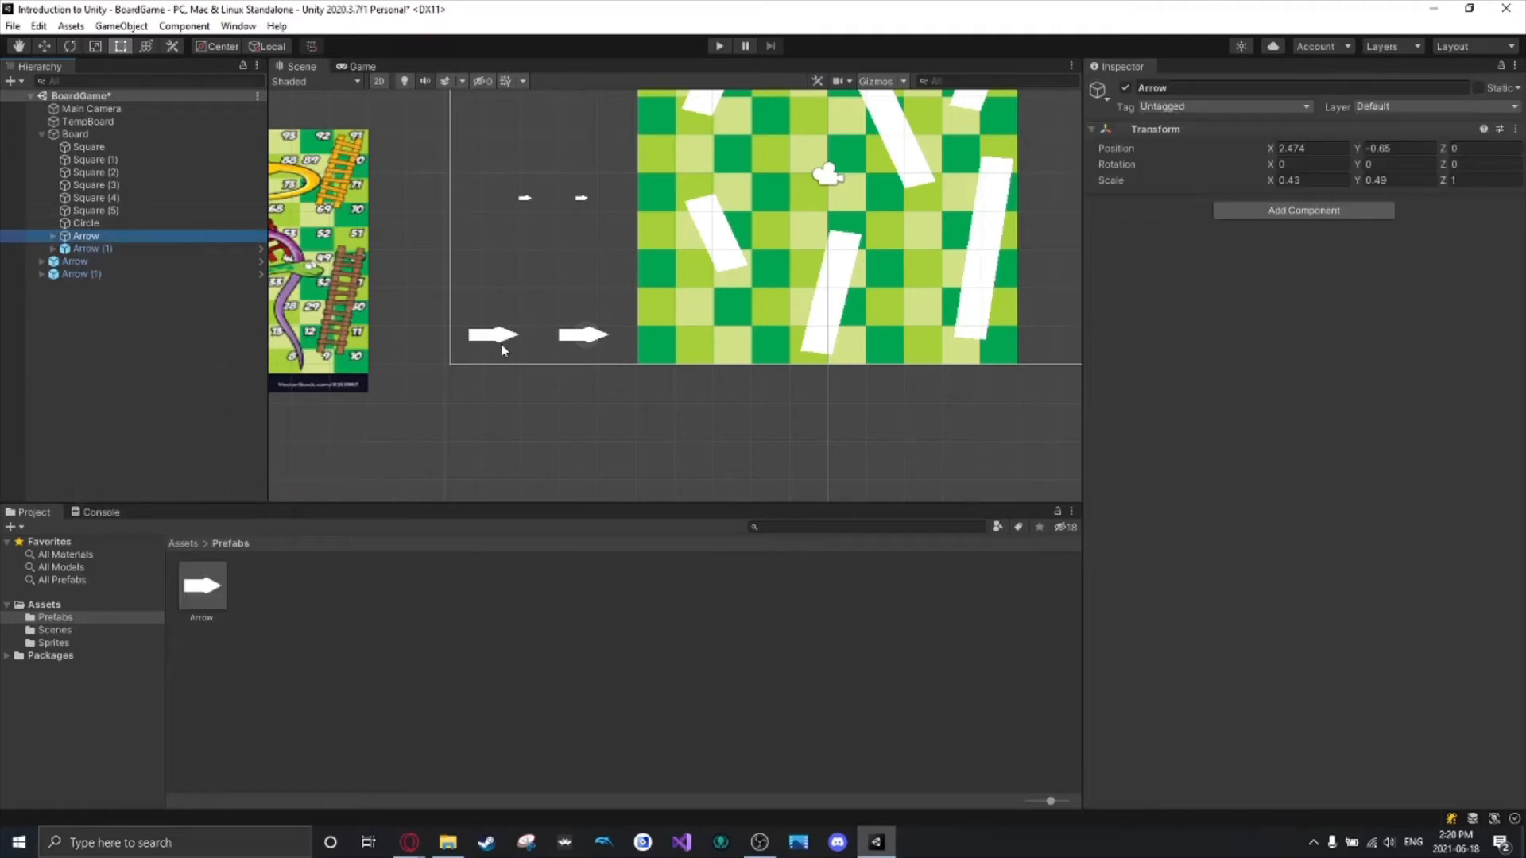
click(95, 251)
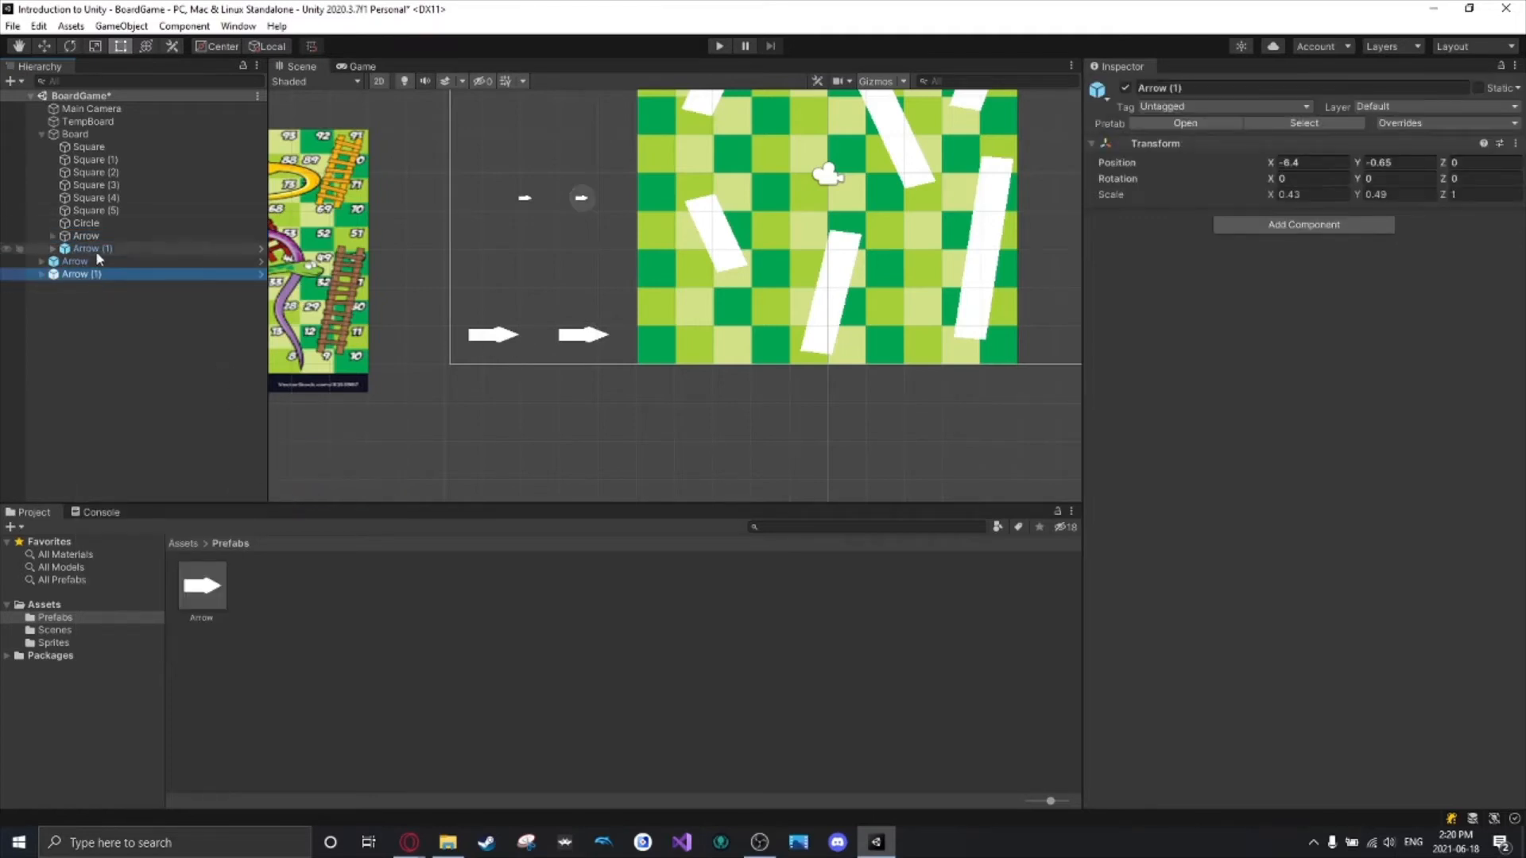
click(100, 236)
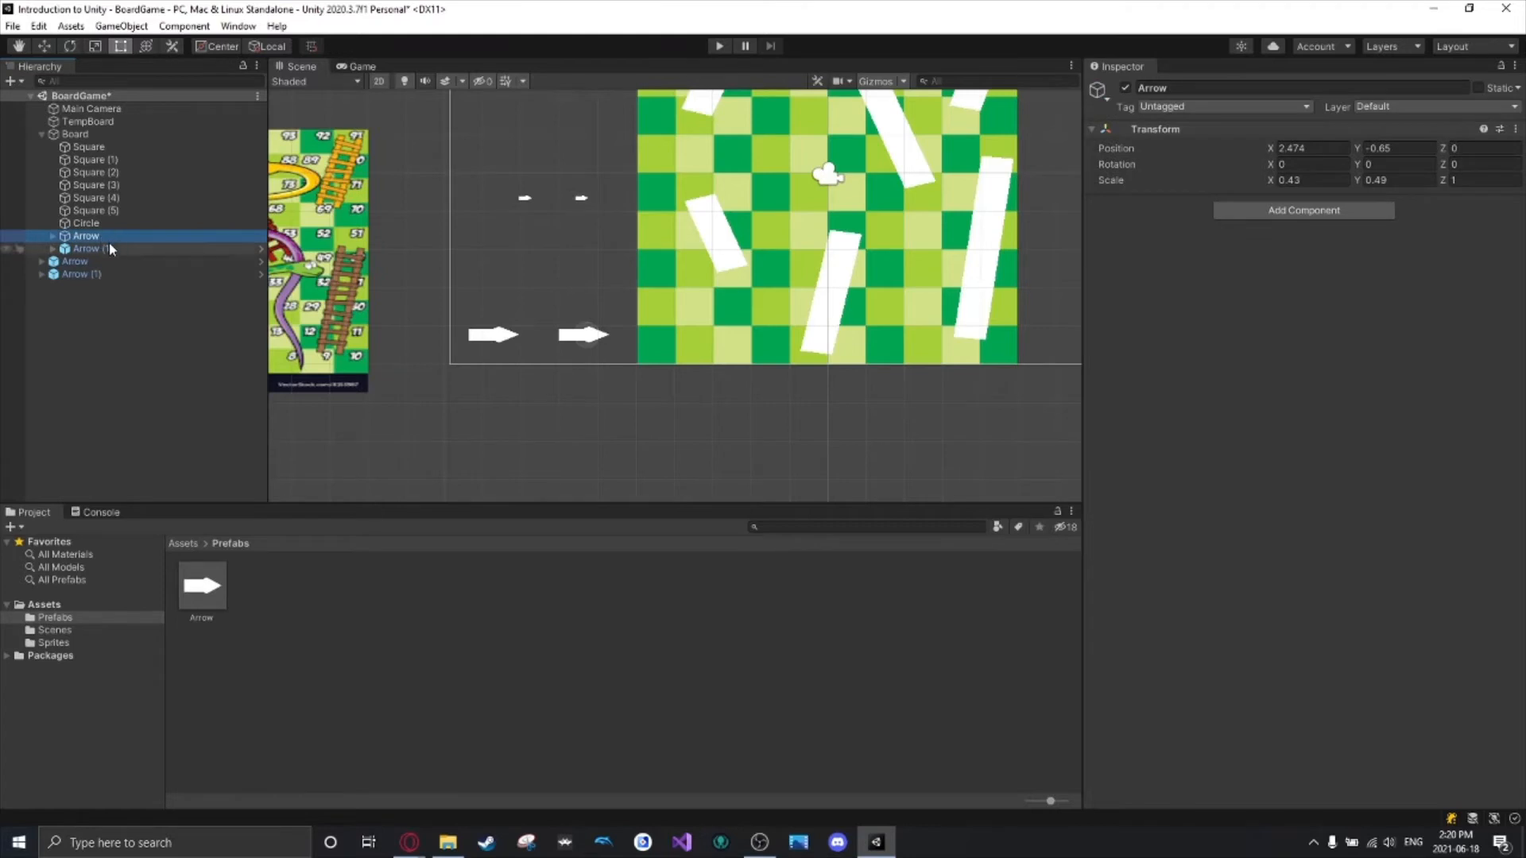
scroll(592, 344, up, 5)
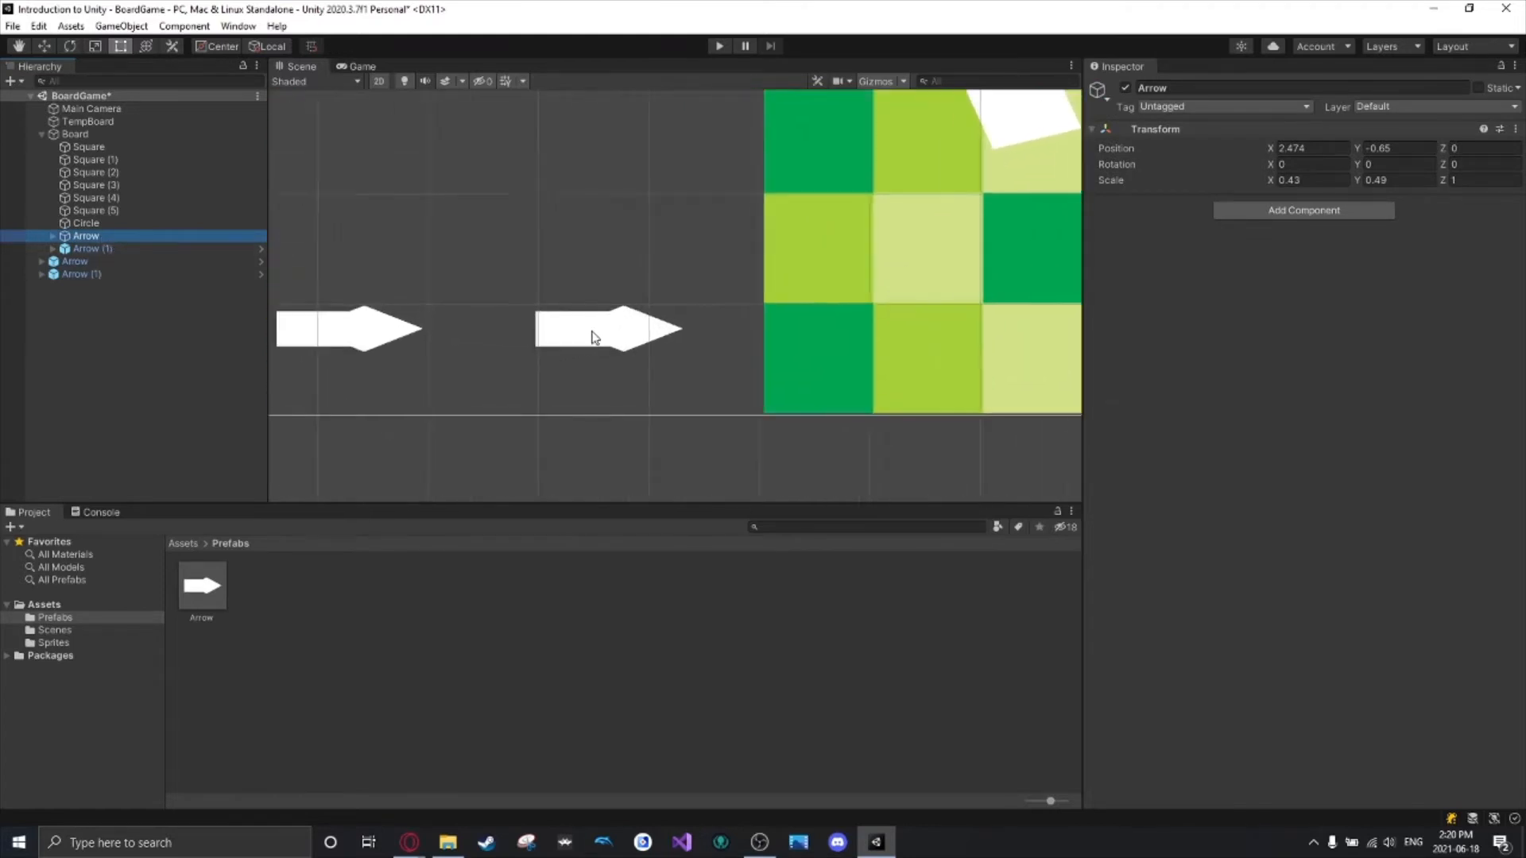
scroll(592, 343, down, 4)
click(593, 344)
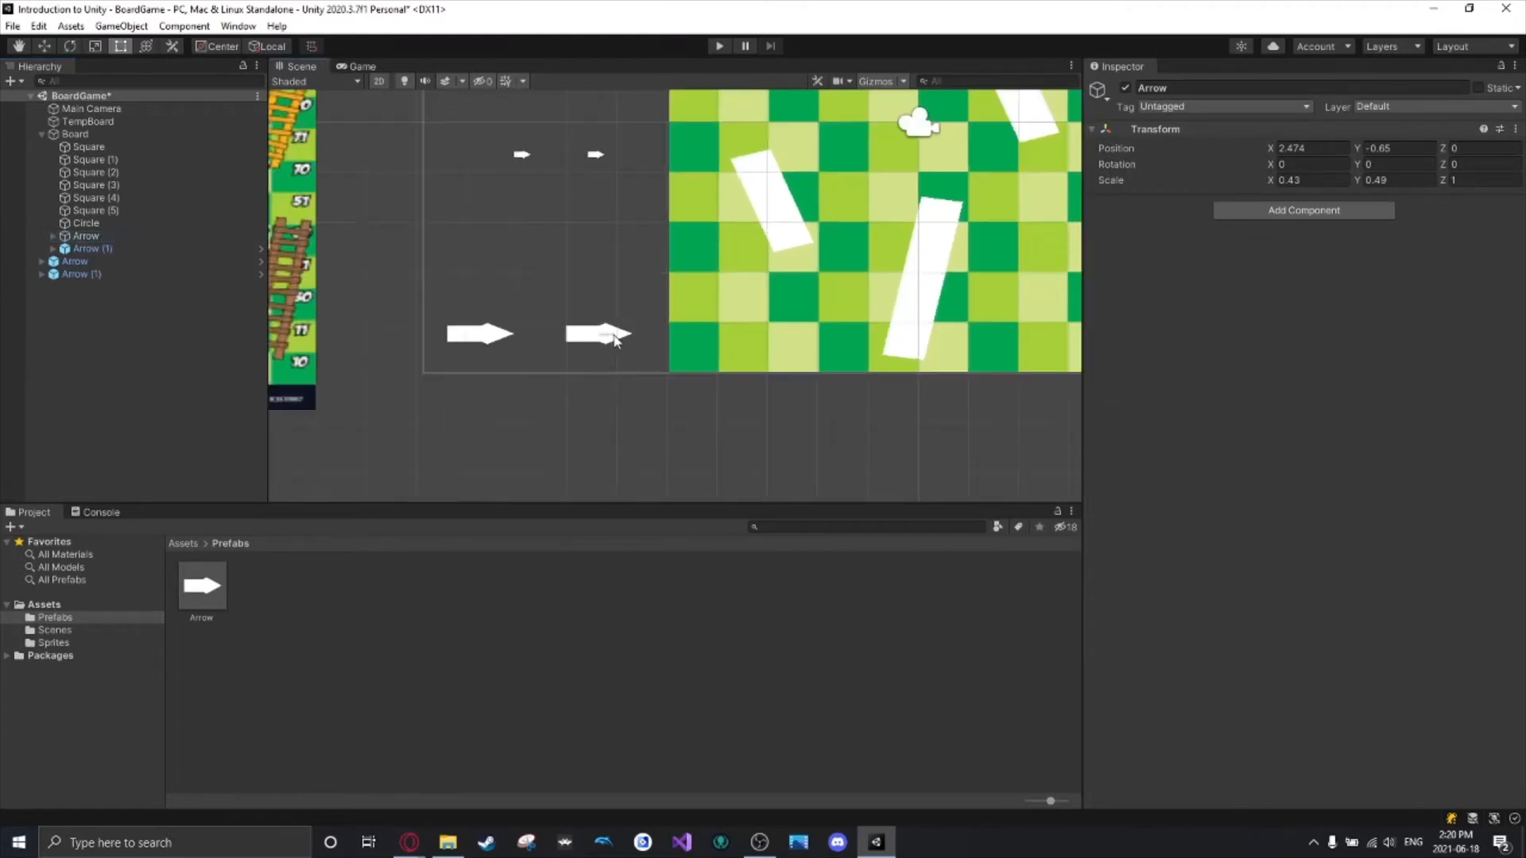
Stretch the Arrow prefab's Isometric Diamond upward to a Y scale of about 1.516 and return to the scene.
click(85, 236)
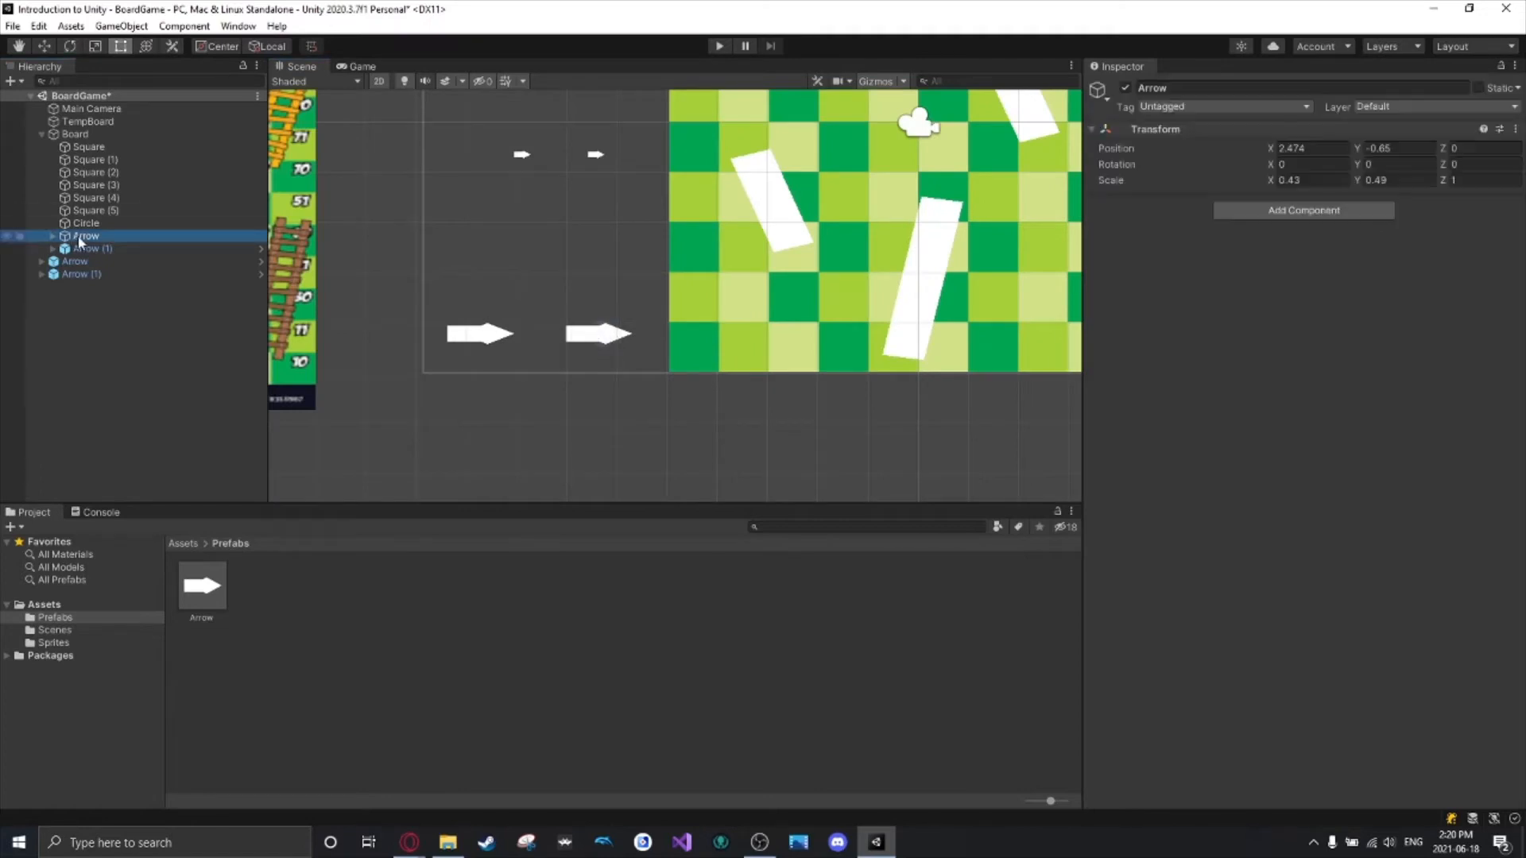
click(88, 249)
double_click(202, 586)
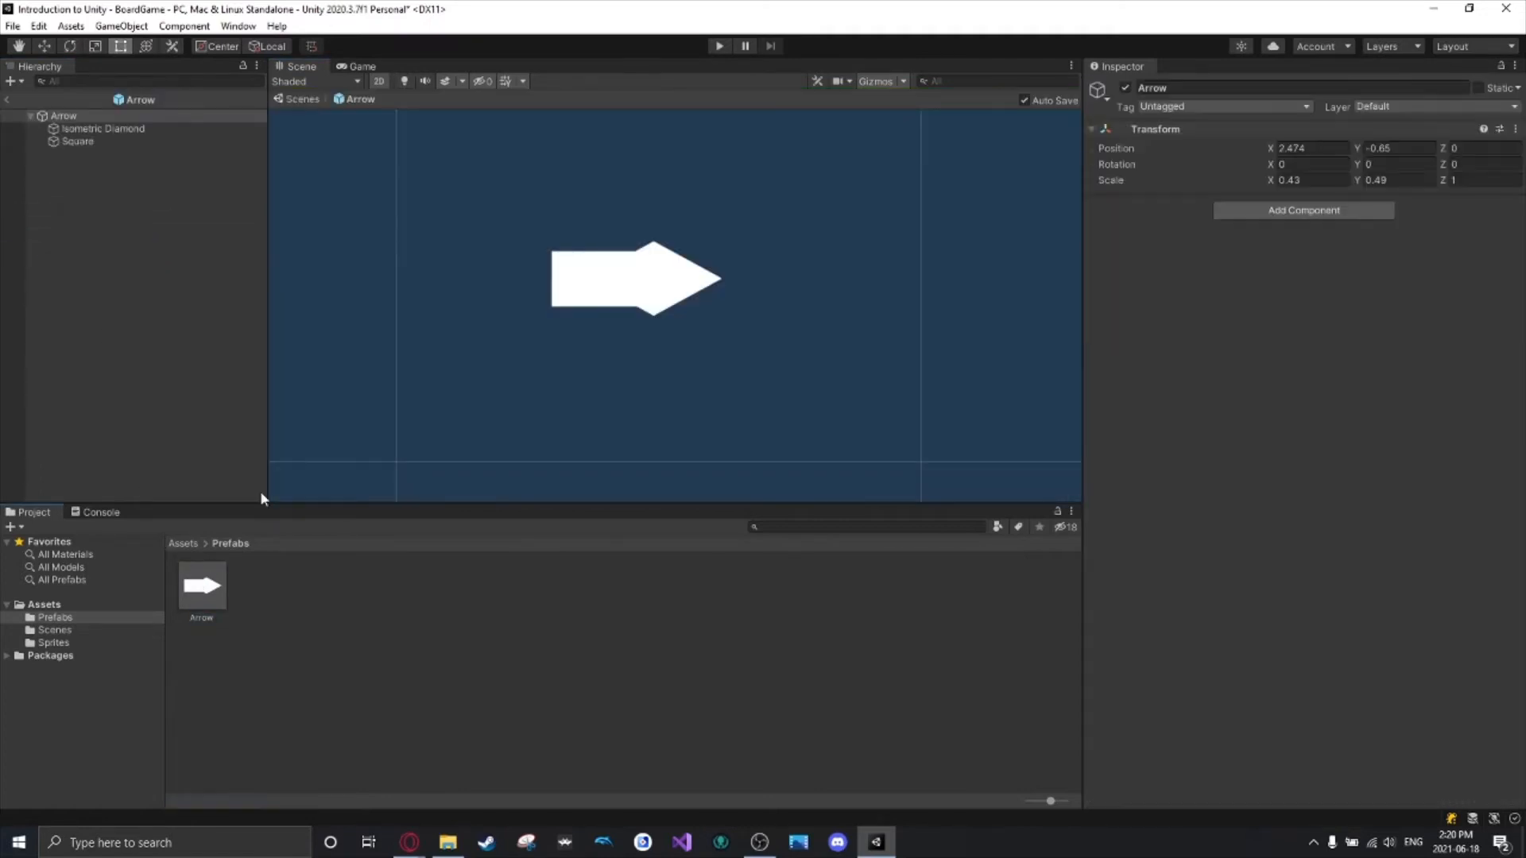
click(641, 284)
drag(662, 243, 663, 117)
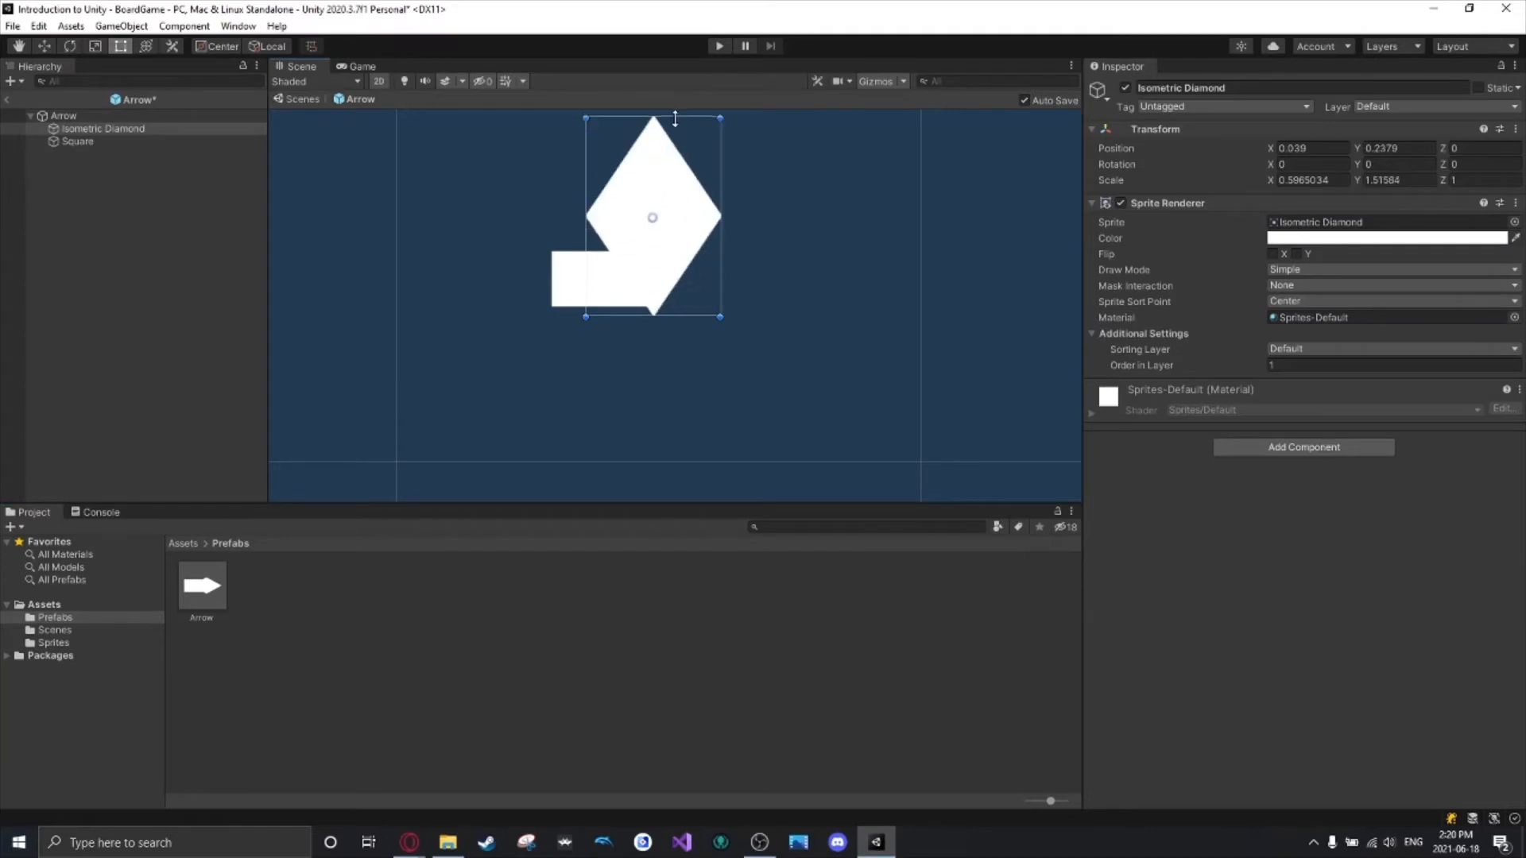
click(7, 99)
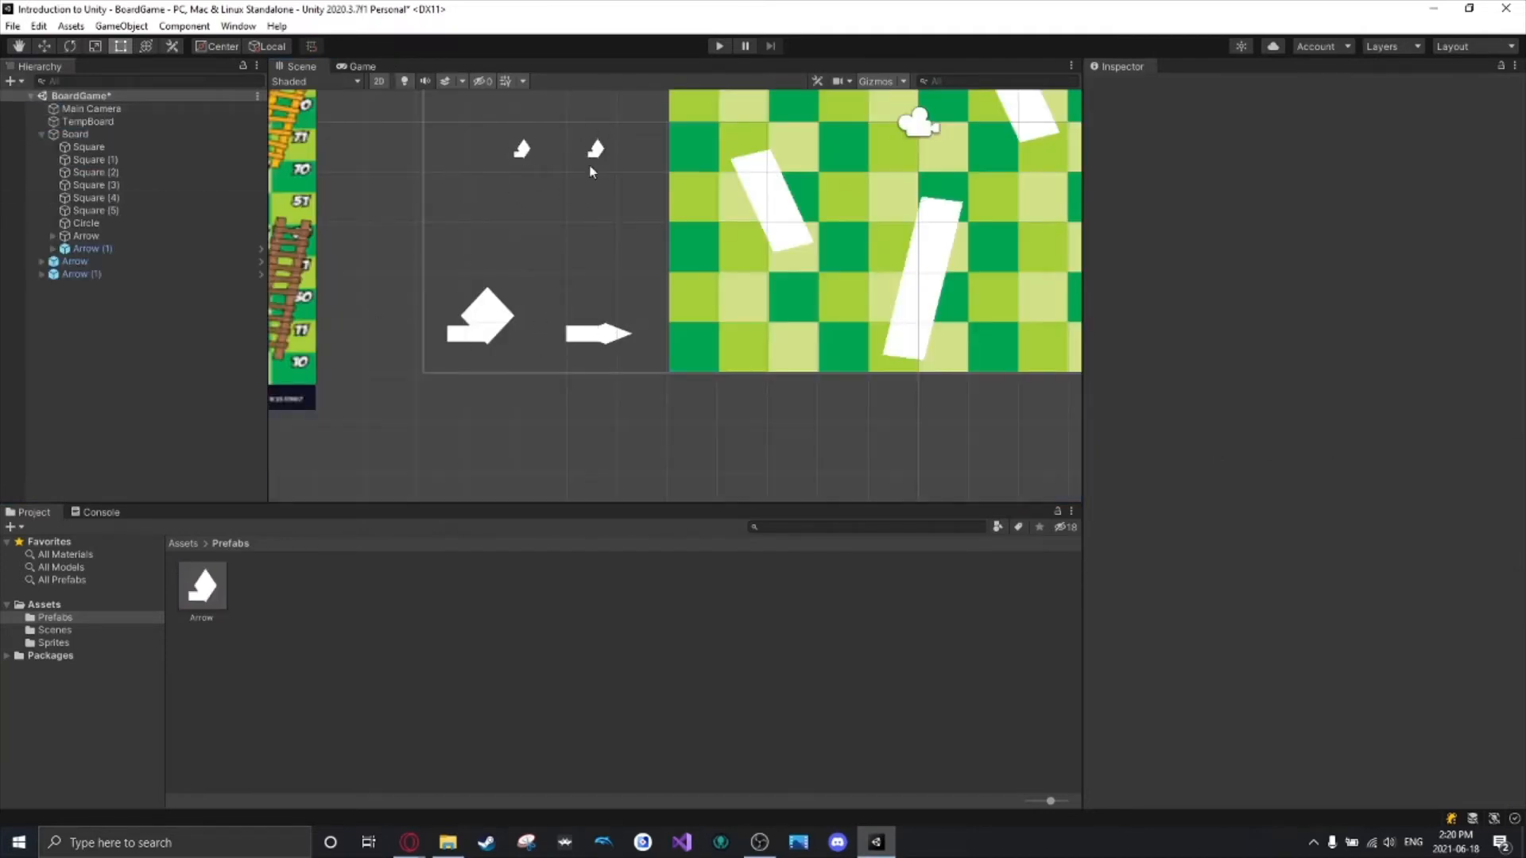
Try moving the unpacked Arrow's diamond and square together in the scene, and undo the move.
click(87, 236)
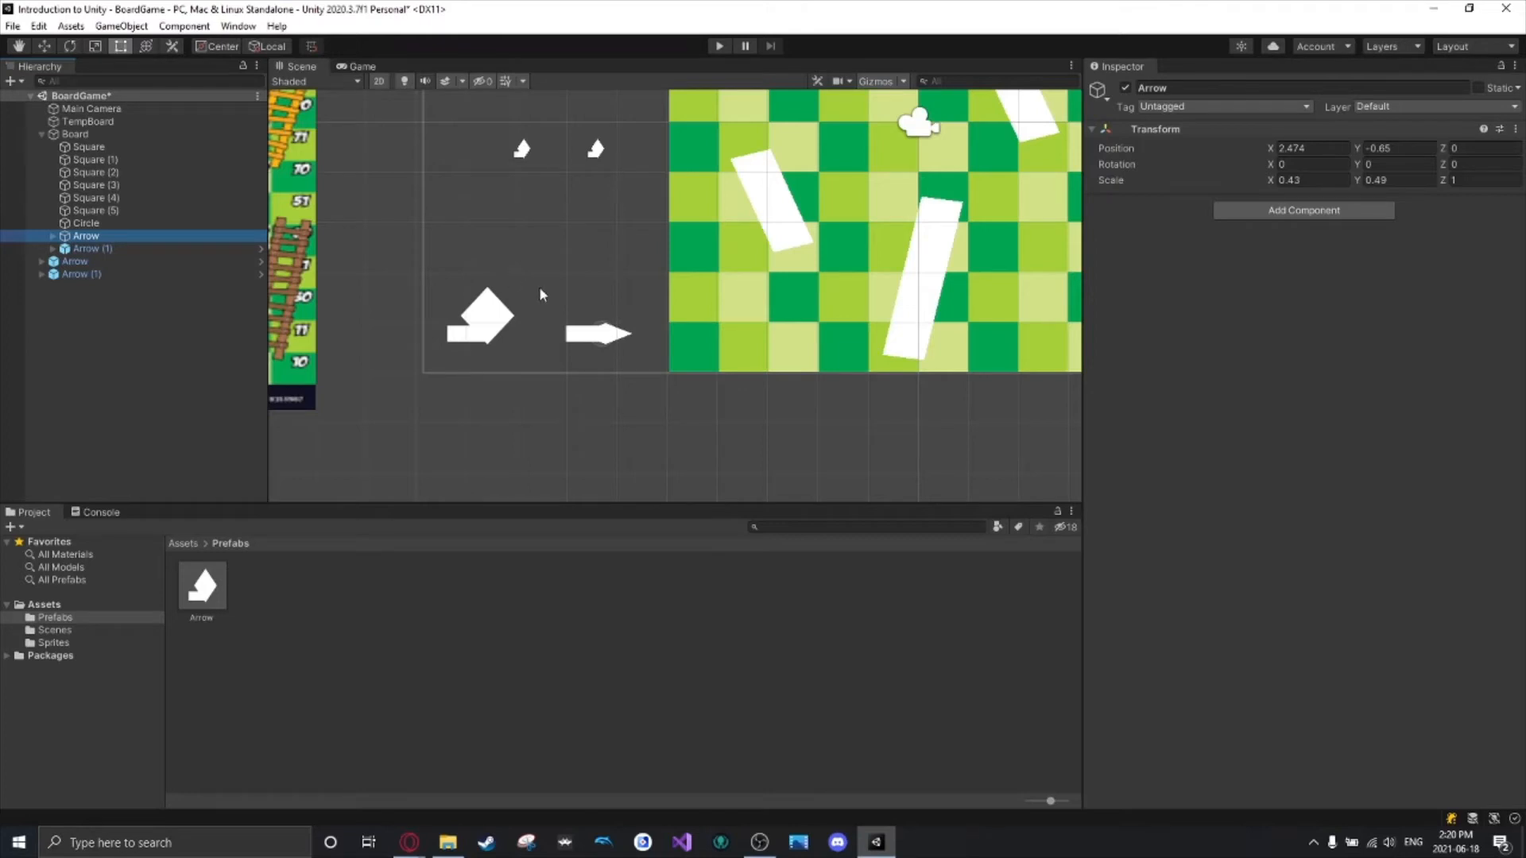
drag(563, 309, 645, 351)
click(590, 360)
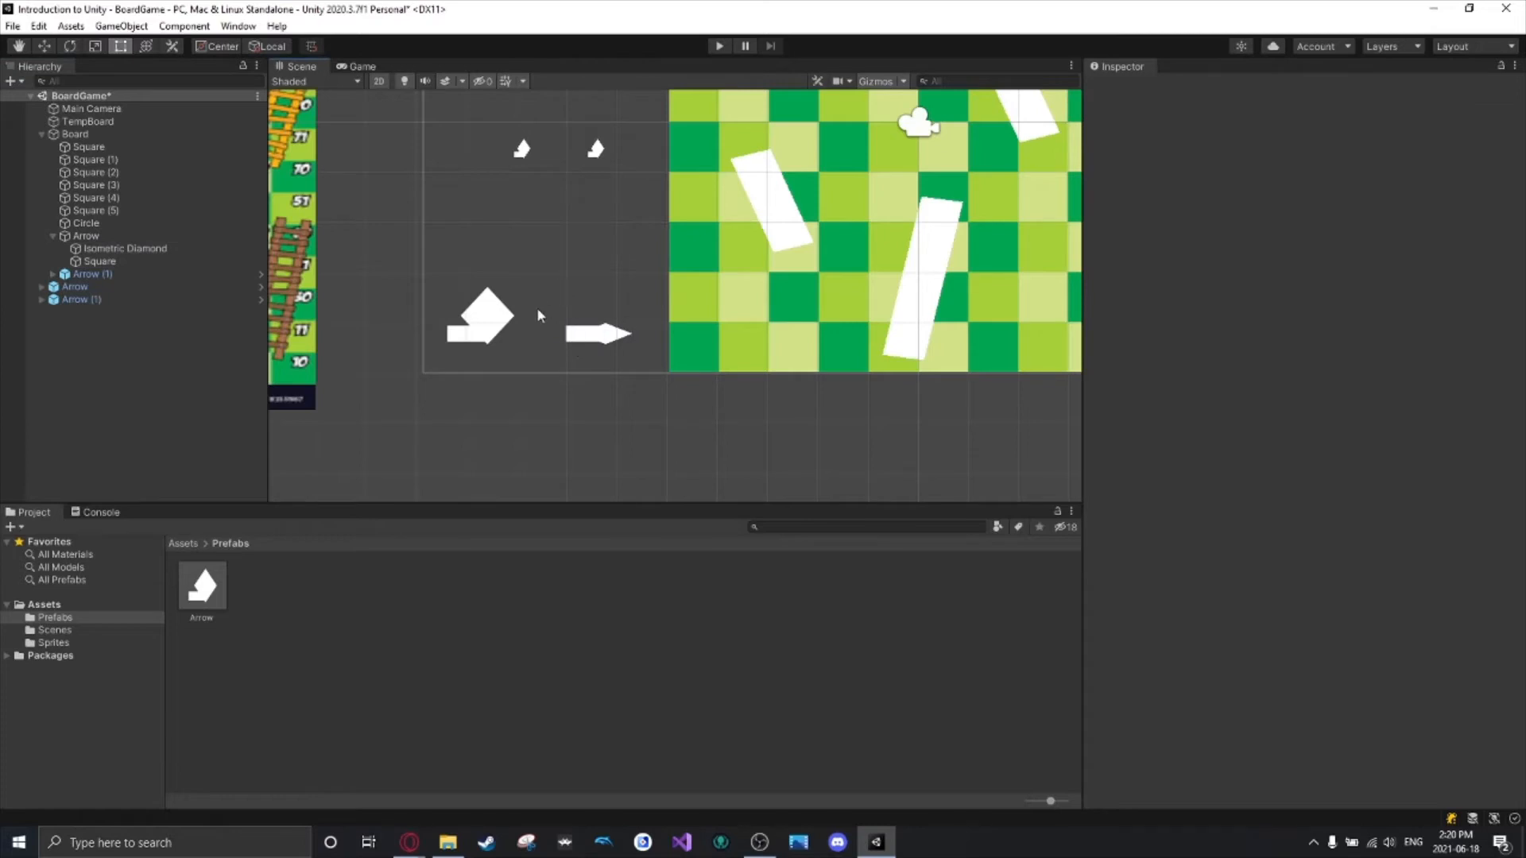
drag(541, 313, 629, 310)
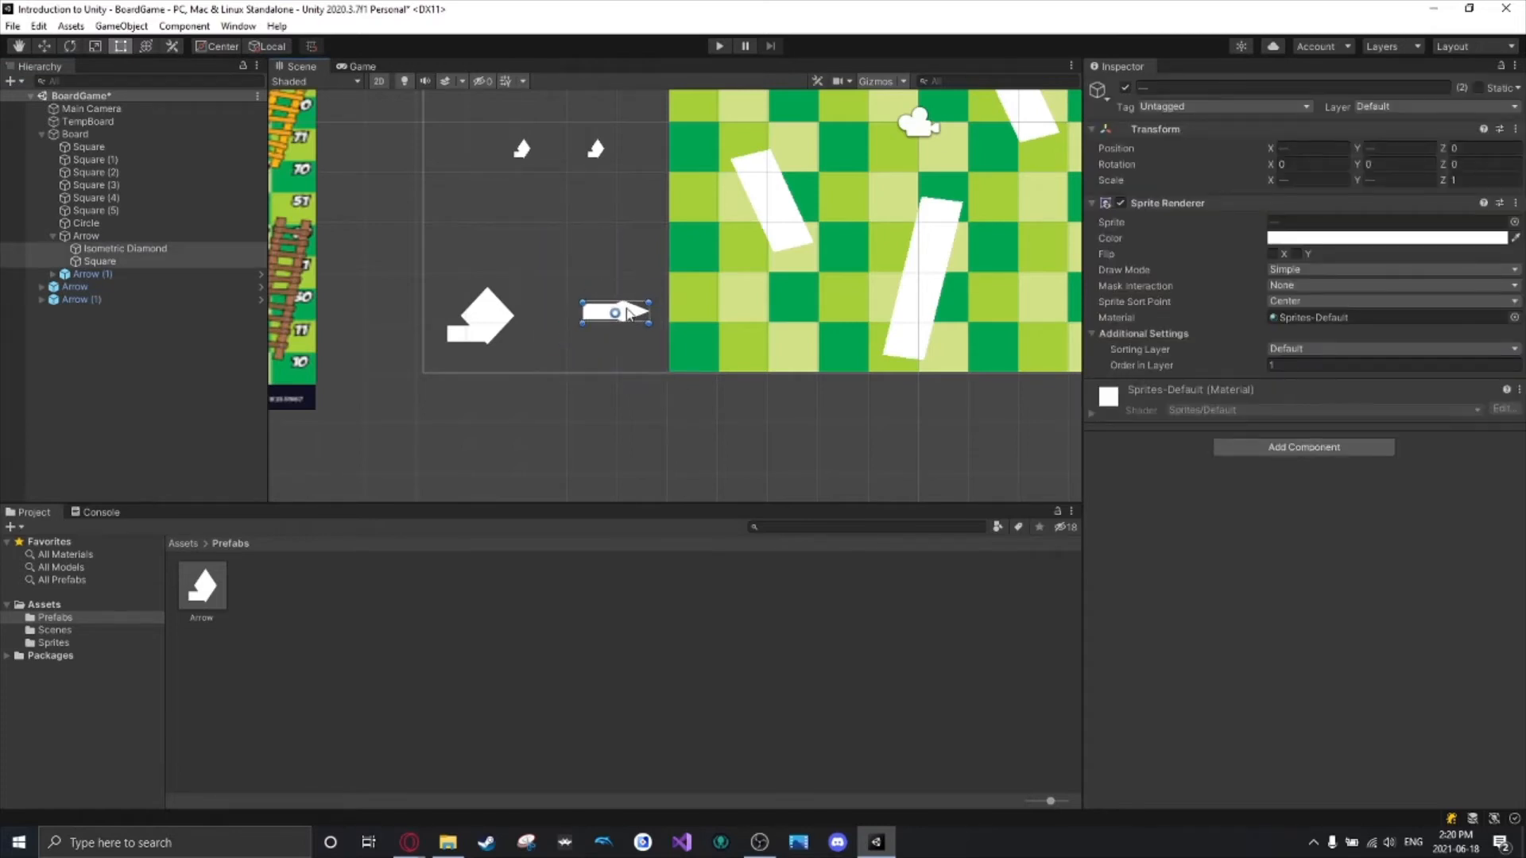
drag(552, 265, 609, 334)
click(614, 307)
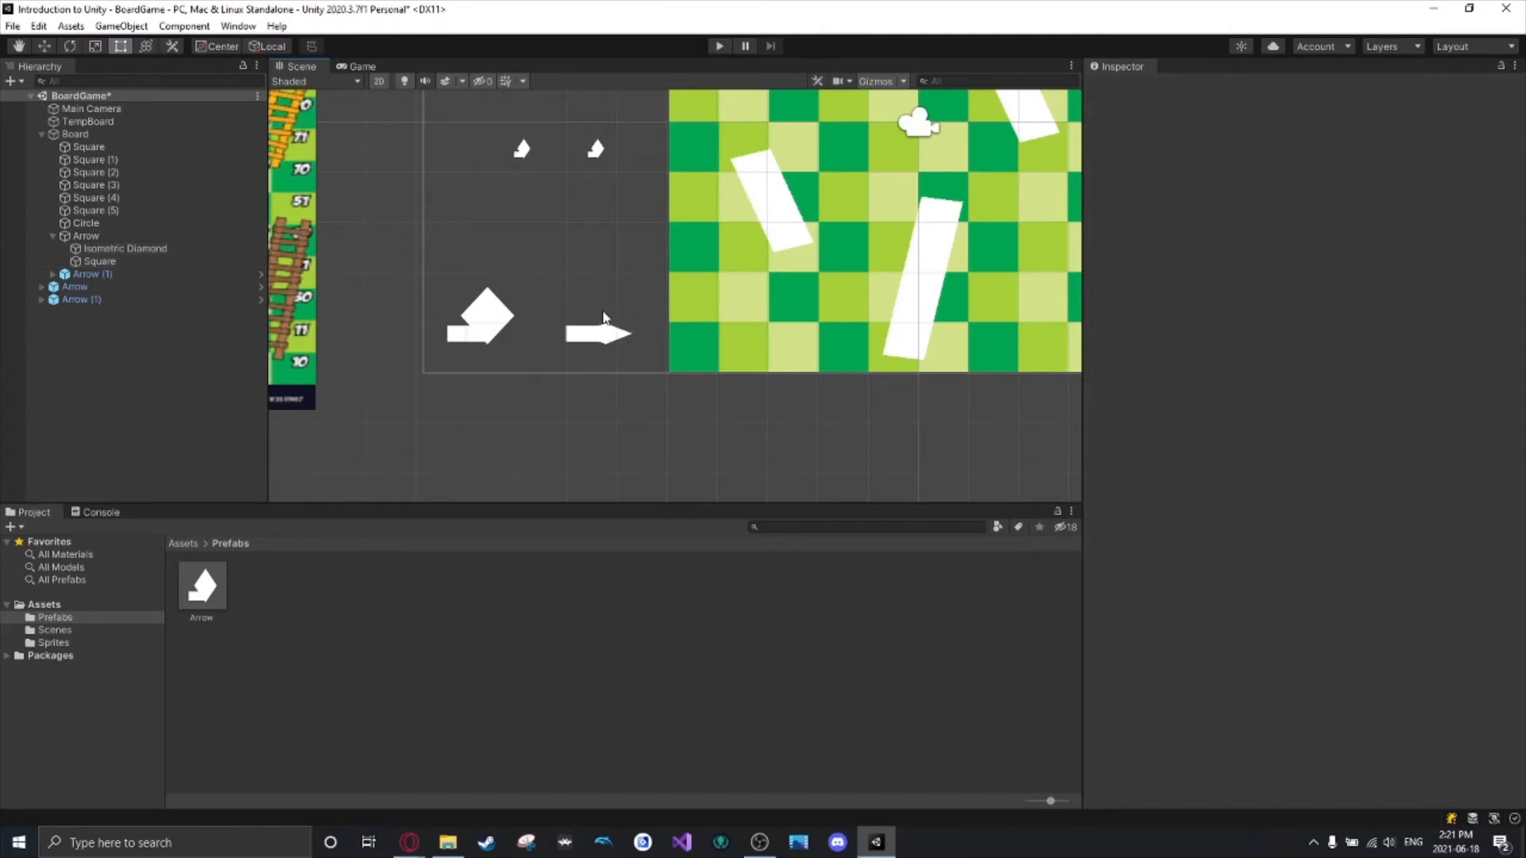
Examine the unpacked Arrow and its Isometric Diamond and Square children, and collapse its hierarchy.
click(100, 237)
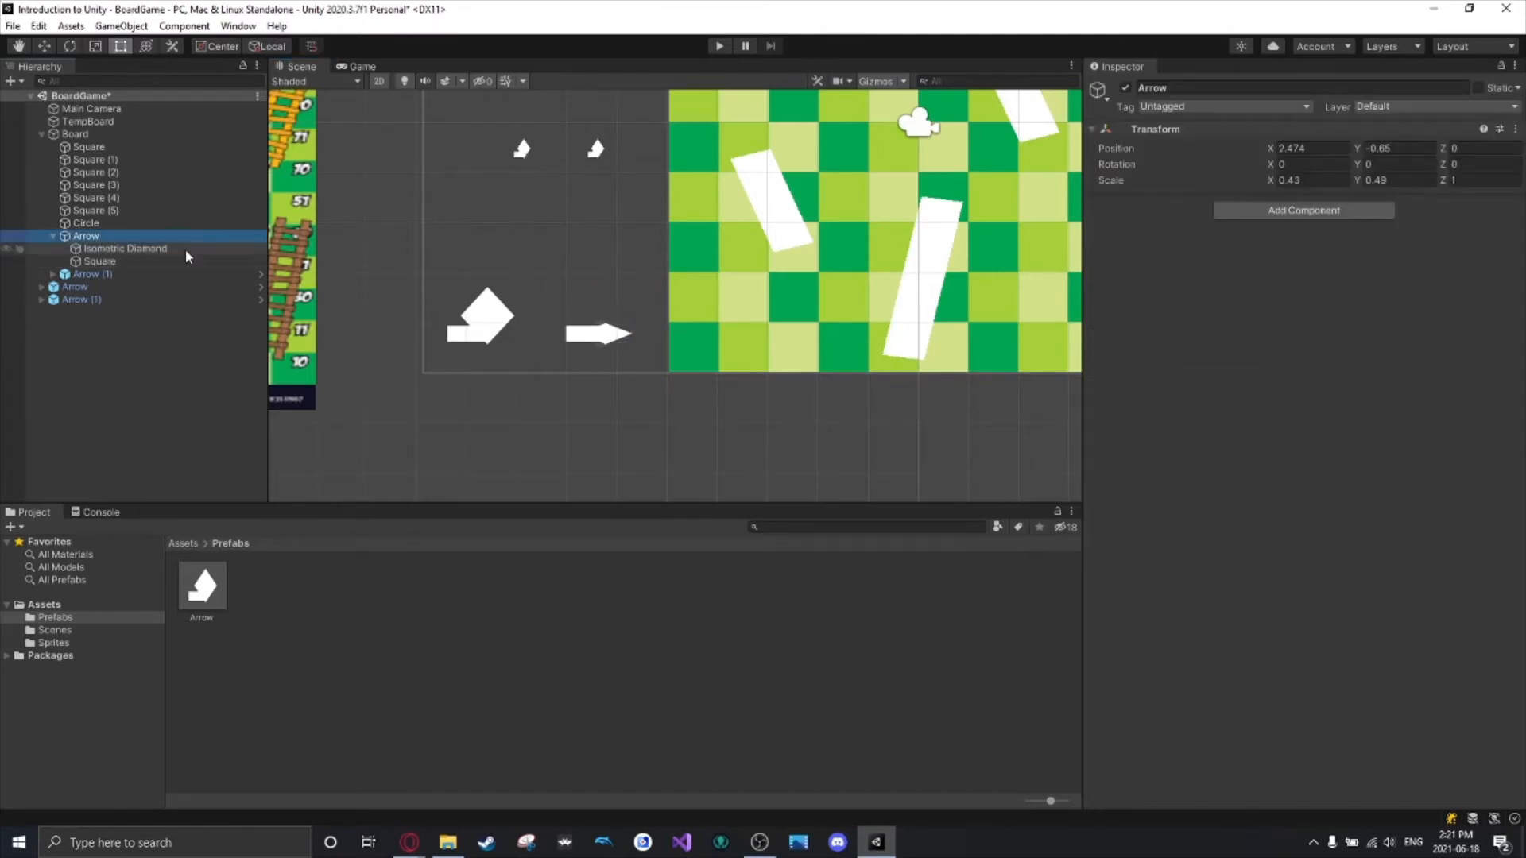
click(137, 249)
shift+click(142, 260)
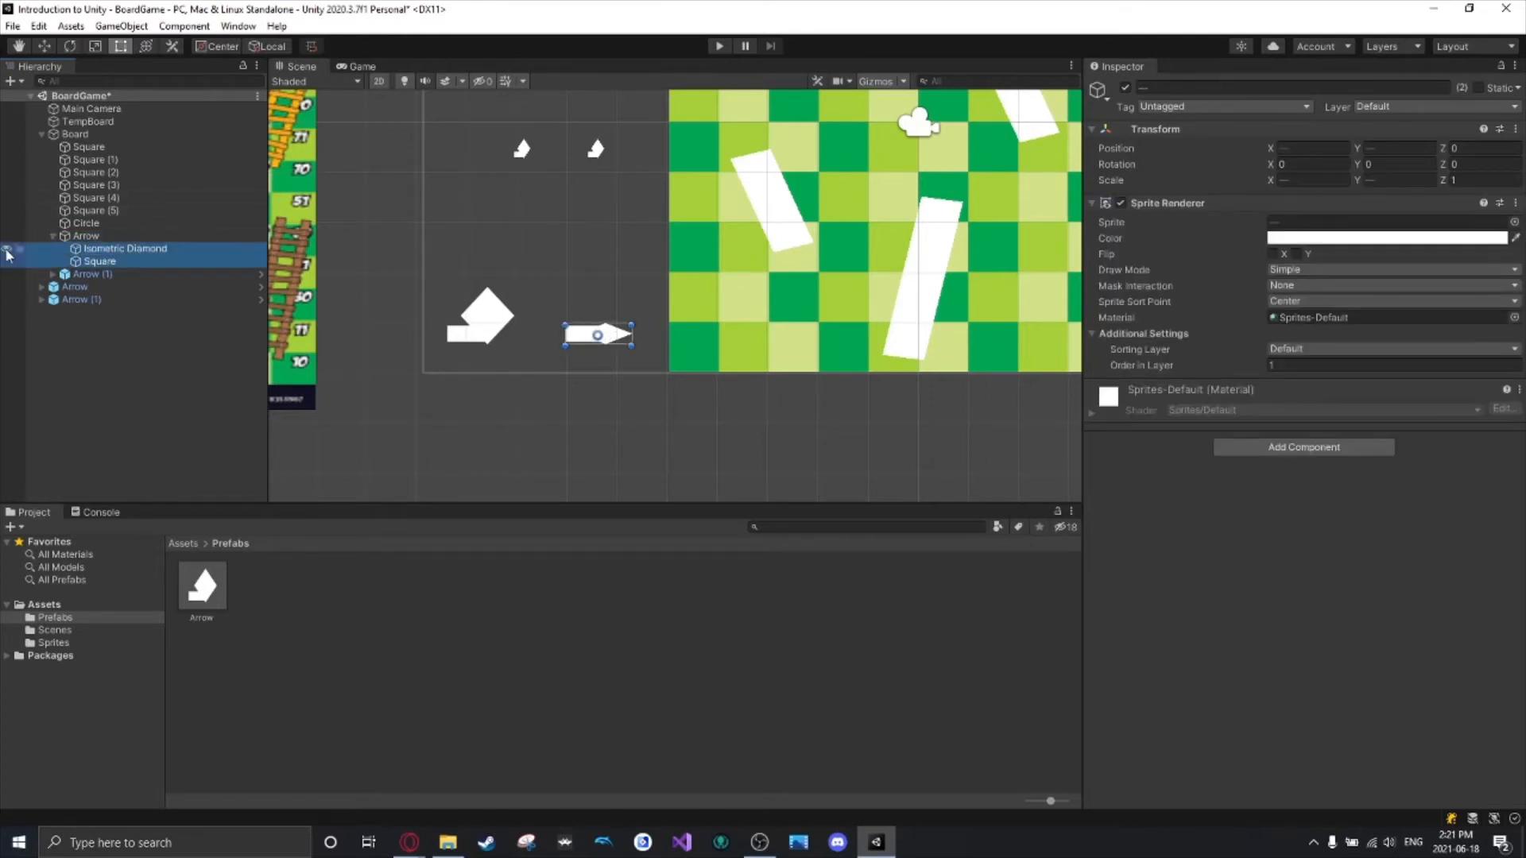
click(84, 237)
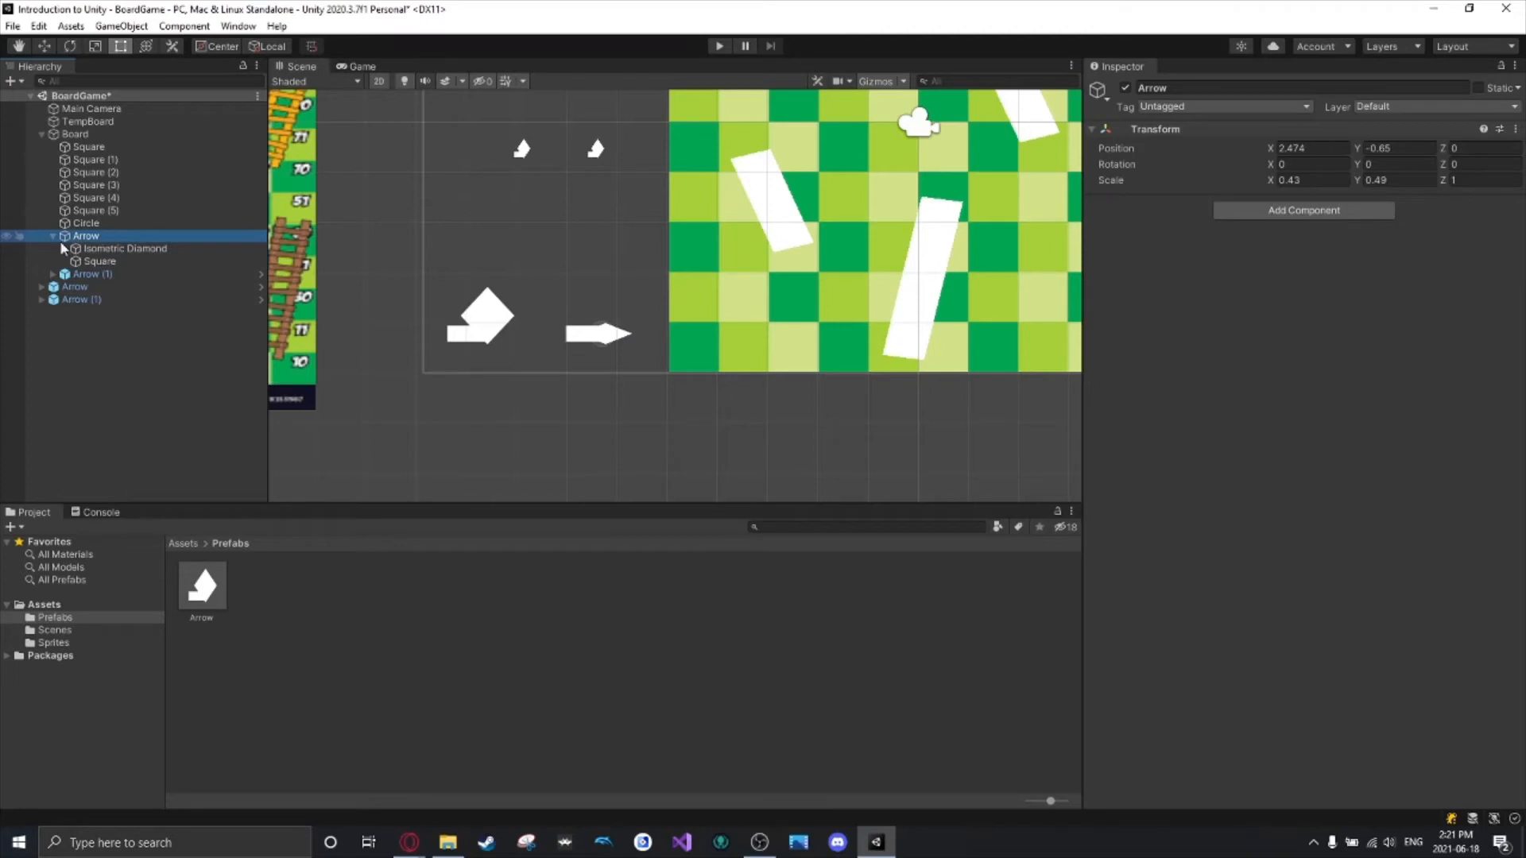
click(54, 237)
Delete the three remaining Arrow prefab instances: Arrow (1) inside Board and both root-level arrows.
click(74, 251)
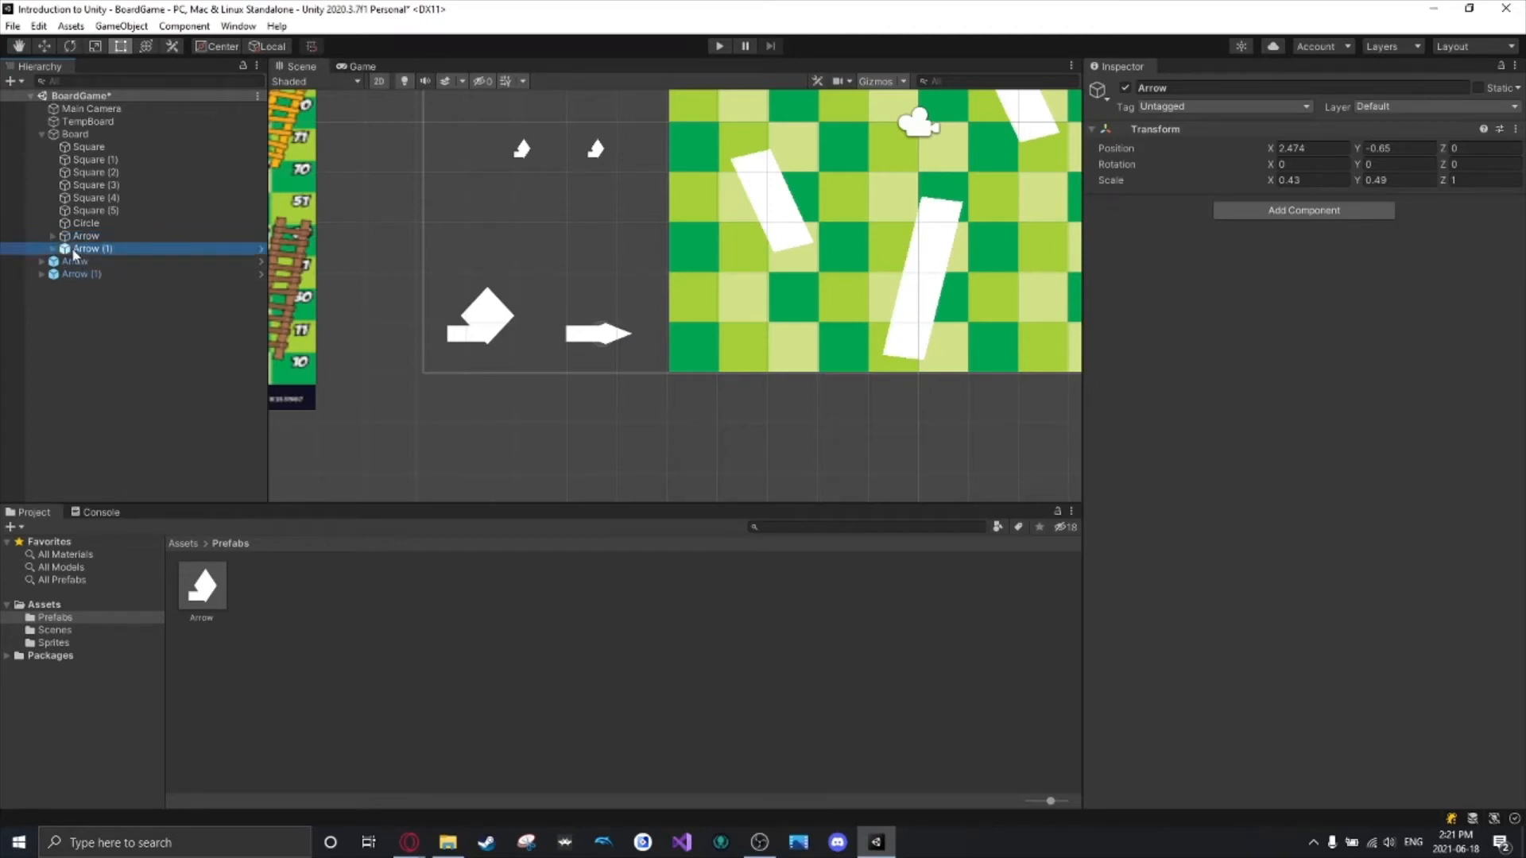
shift+click(75, 271)
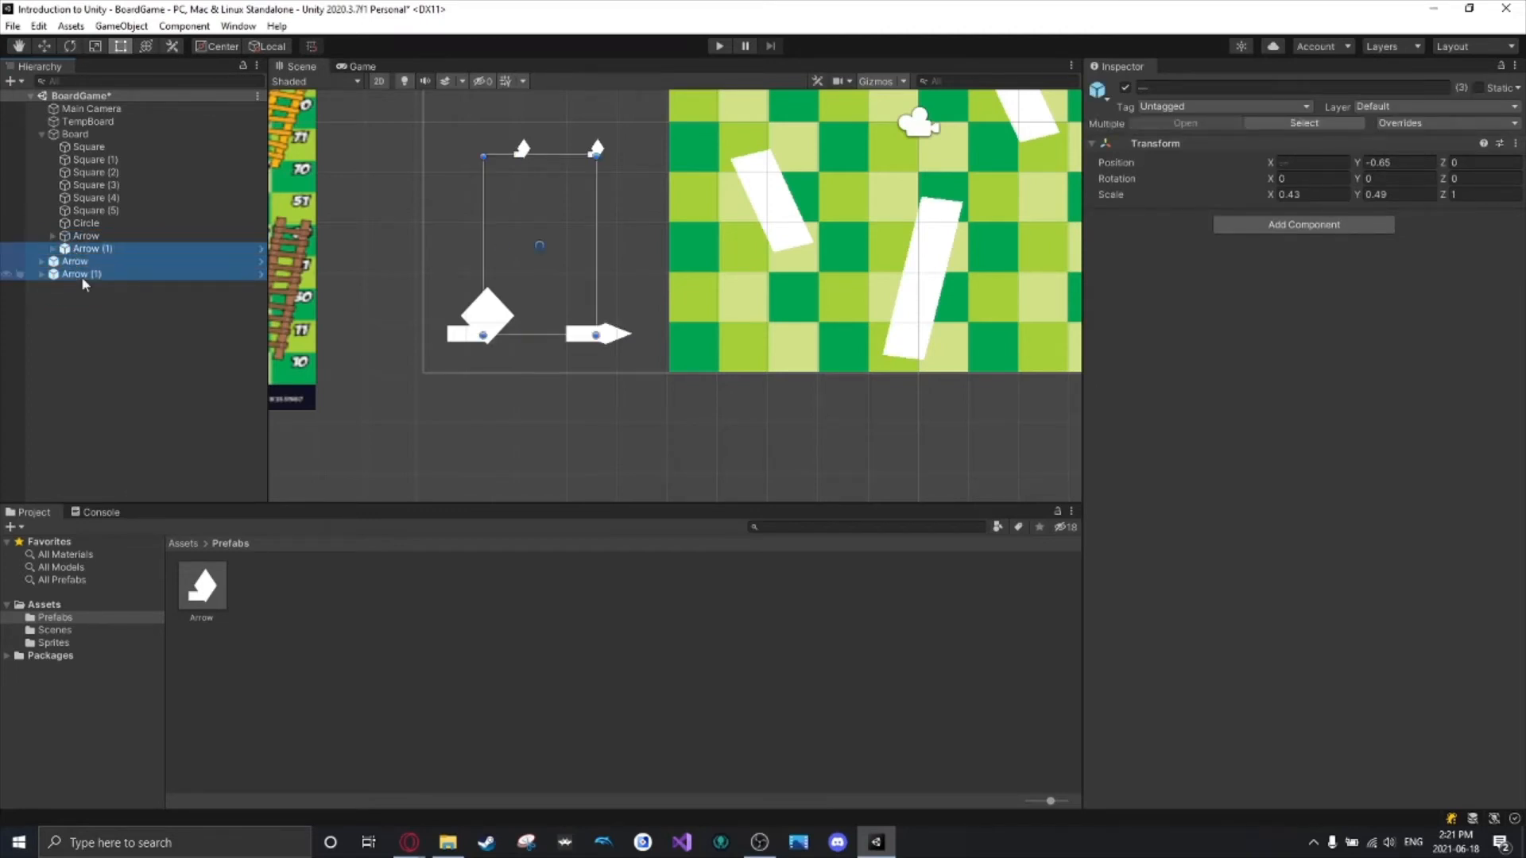
key(Delete)
Select the whole unpacked Arrow inside Board and activate the Move tool for it.
click(570, 334)
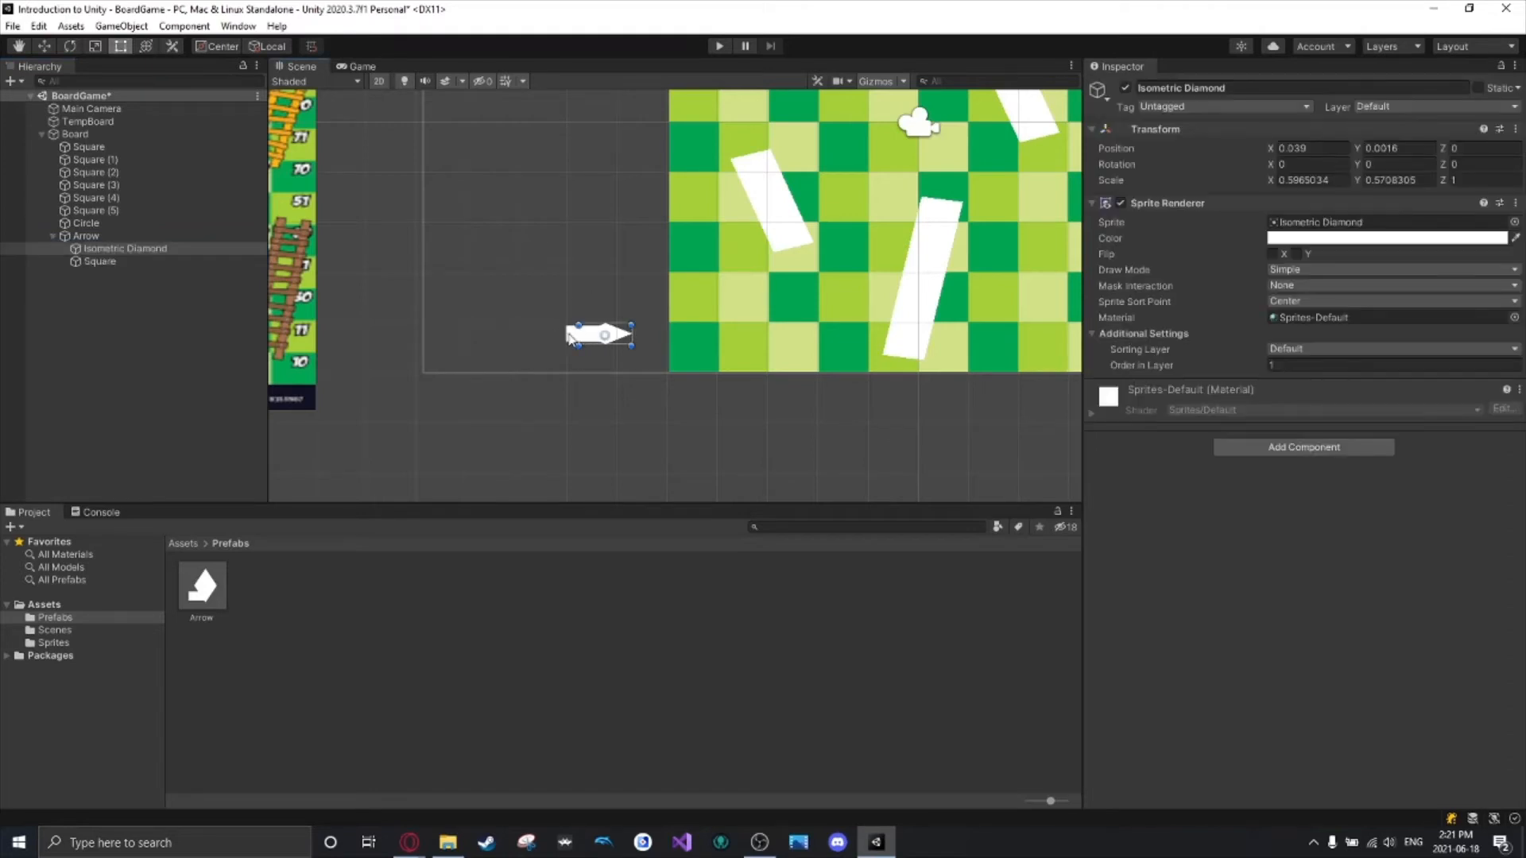
click(86, 236)
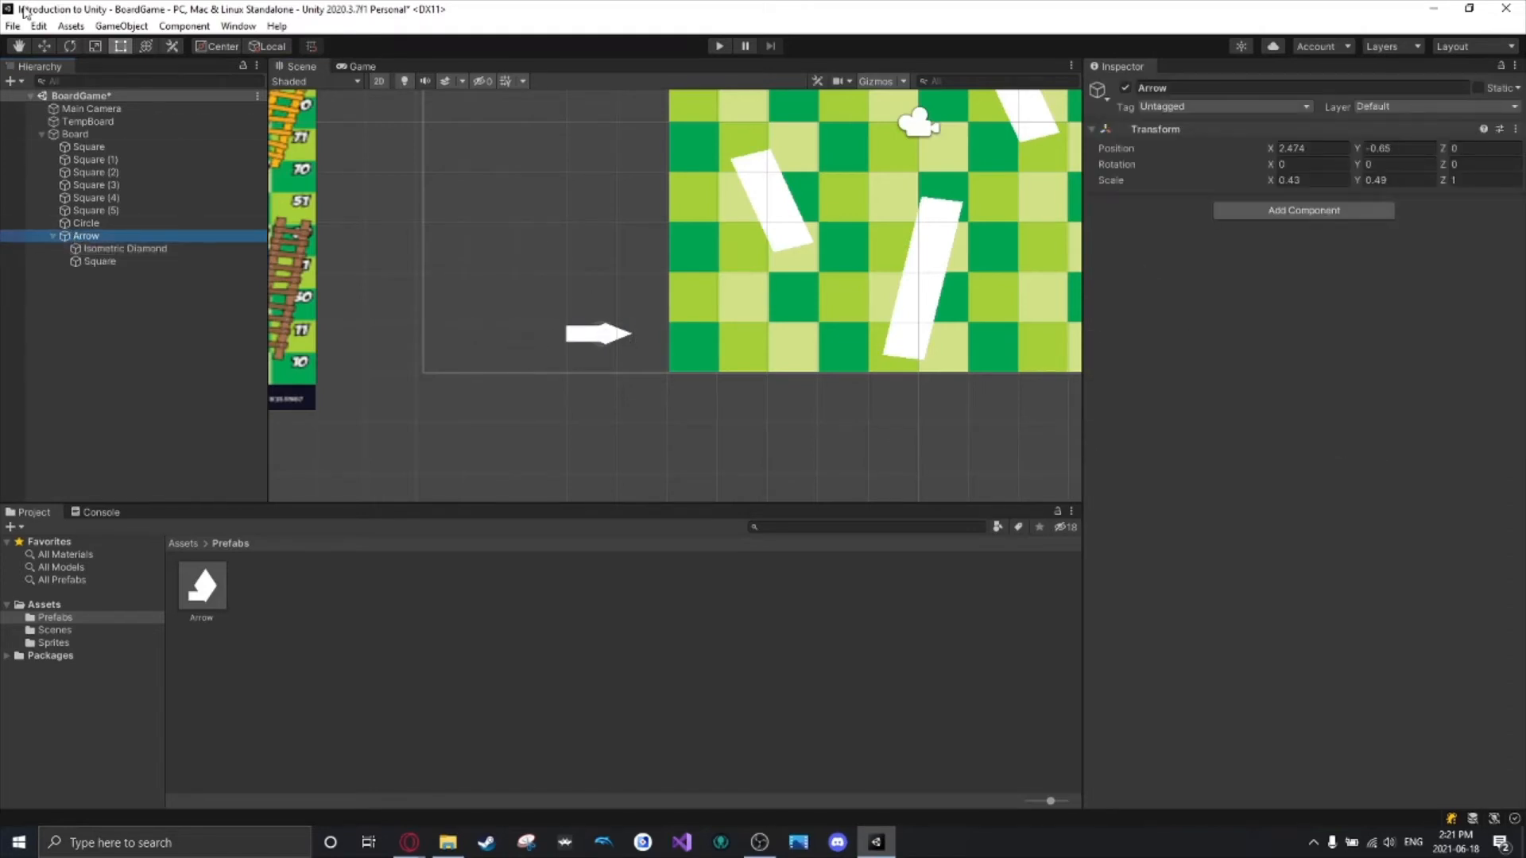
click(45, 47)
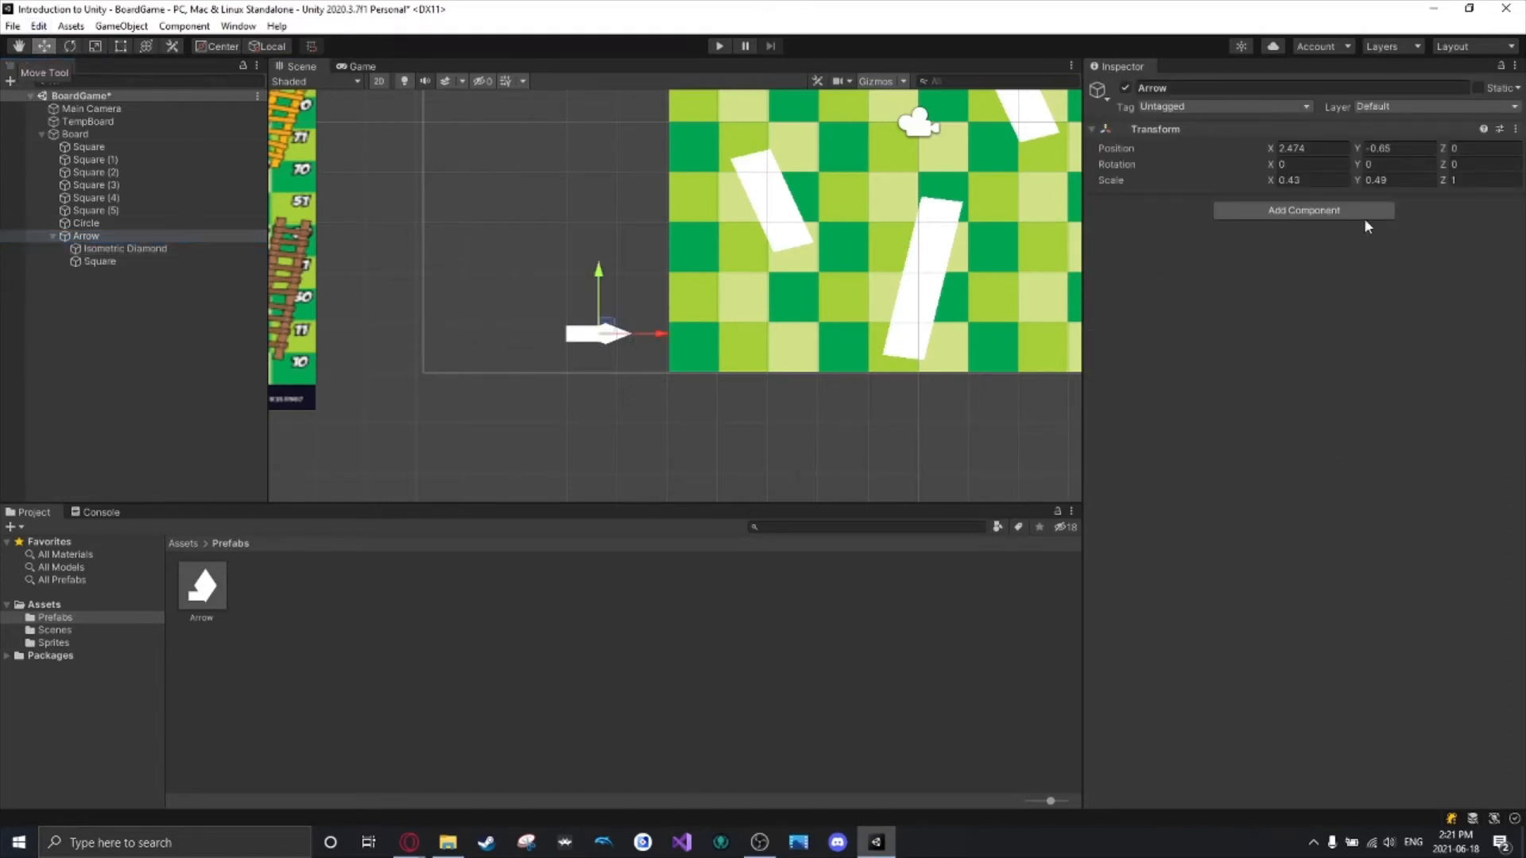
Narrow the Arrow object and move it onto the board's lower-left square, at about X 2.932, Y -0.736.
drag(1272, 181, 1265, 184)
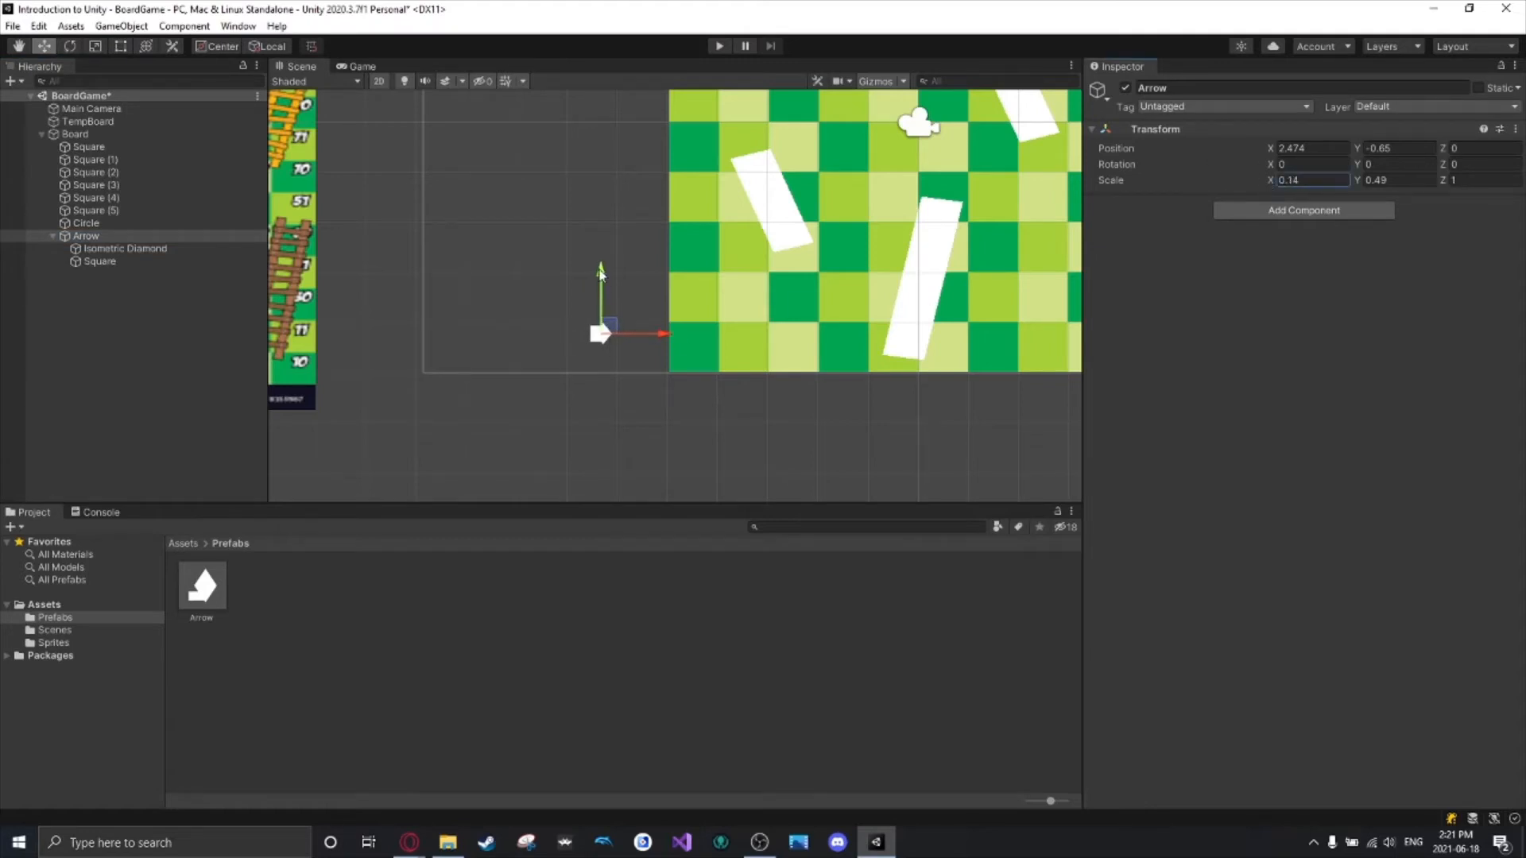
drag(612, 279, 612, 308)
drag(672, 365, 760, 368)
drag(695, 305, 694, 289)
drag(1268, 179, 1276, 180)
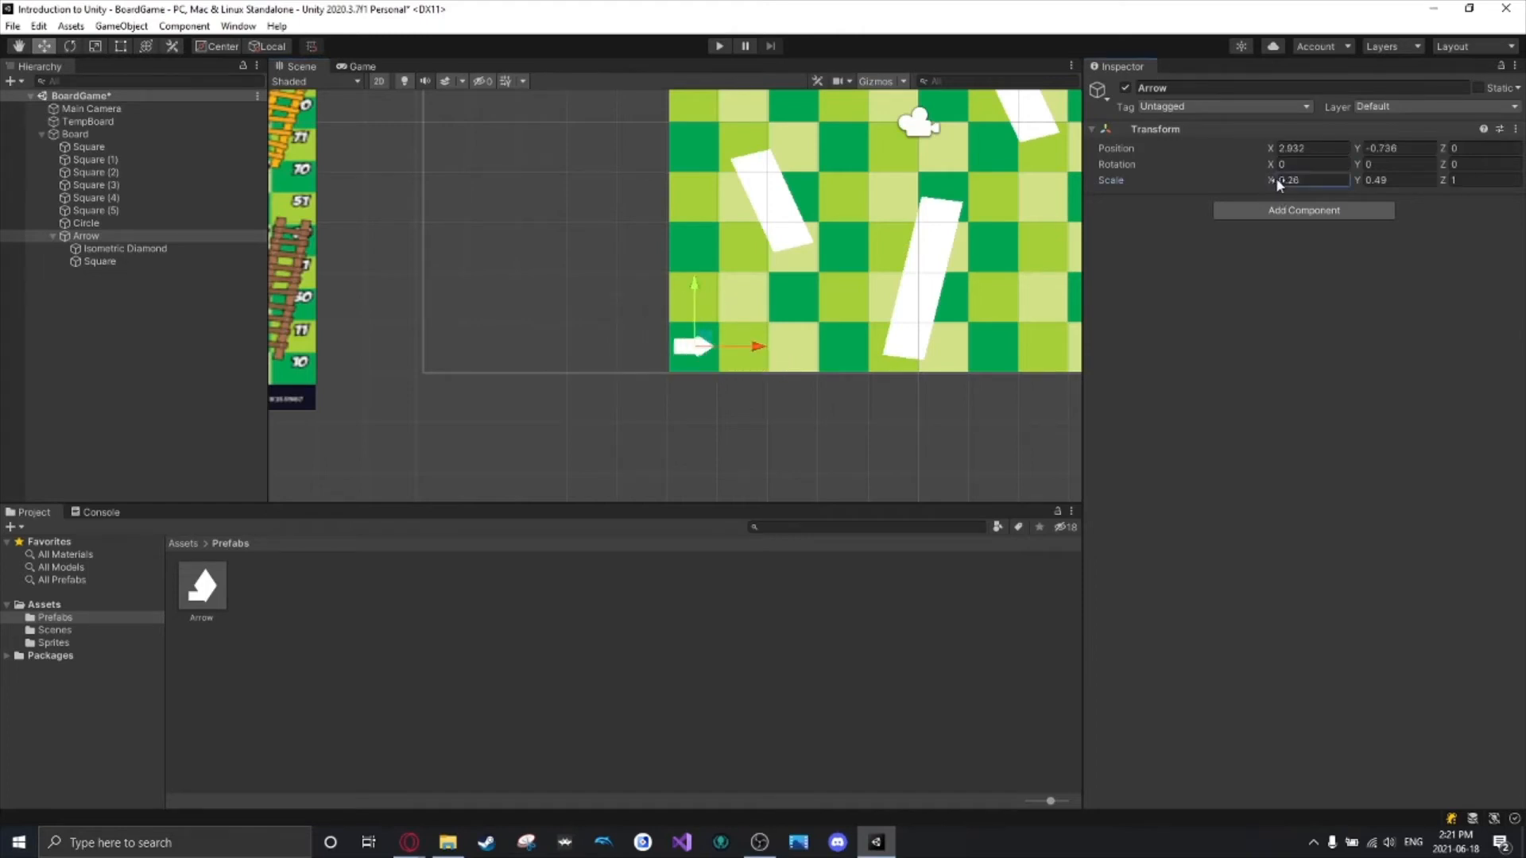
click(1318, 182)
click(1325, 181)
click(1374, 182)
click(1355, 160)
text(5.8)
key(ctrl+z)
drag(1274, 164, 332, 294)
key(ctrl+z)
drag(1271, 180, 1265, 225)
drag(1442, 188, 364, 129)
key(ctrl+z)
Scale the Arrow object to X 0.26 and Y 0.79 so that it fits the board's starting square.
scroll(491, 362, down, 2)
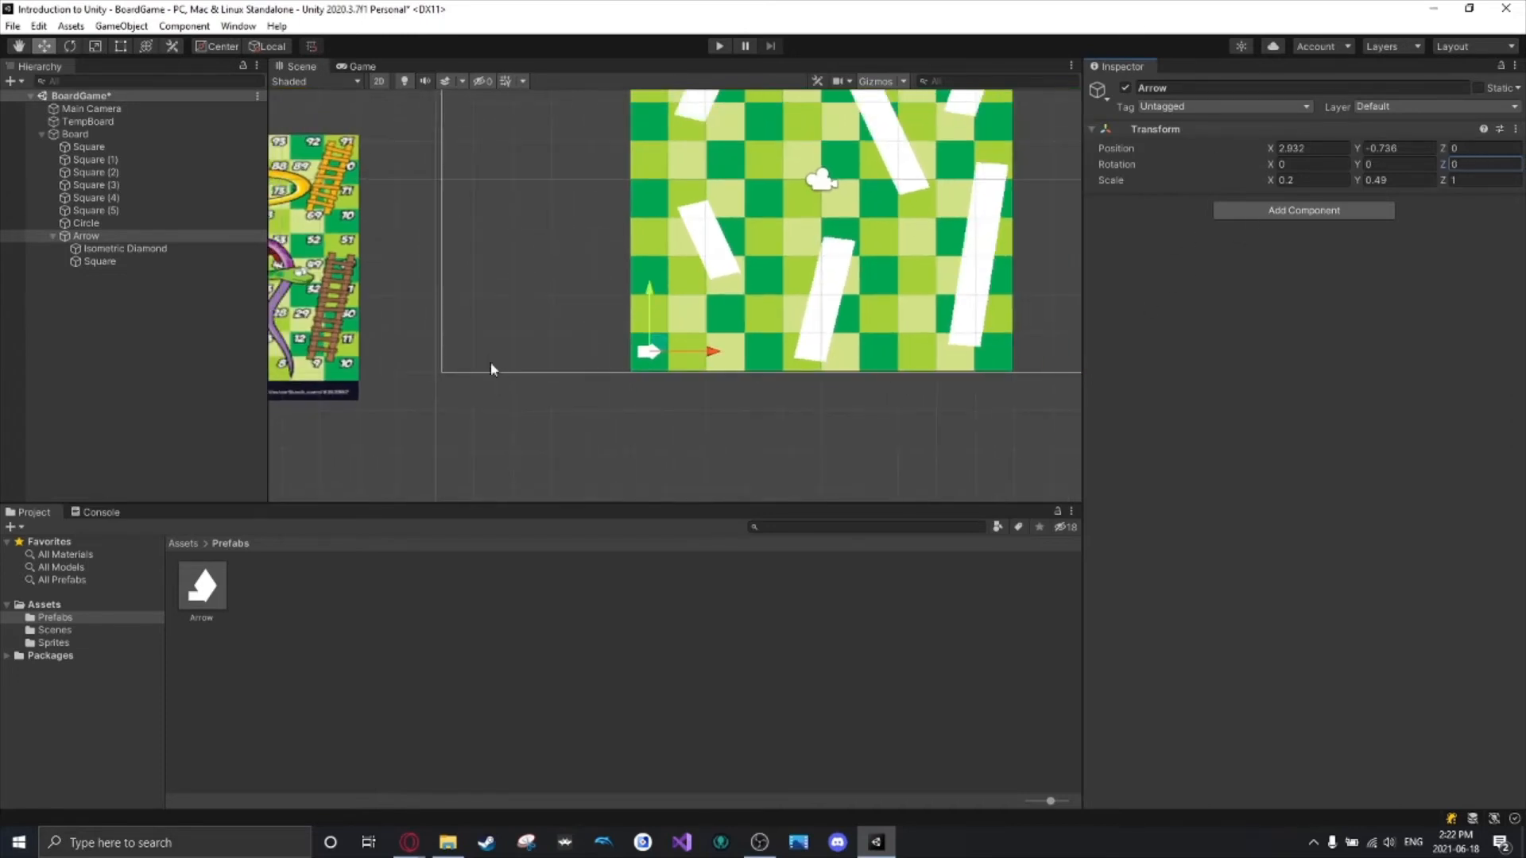
middle_drag(490, 361, 767, 284)
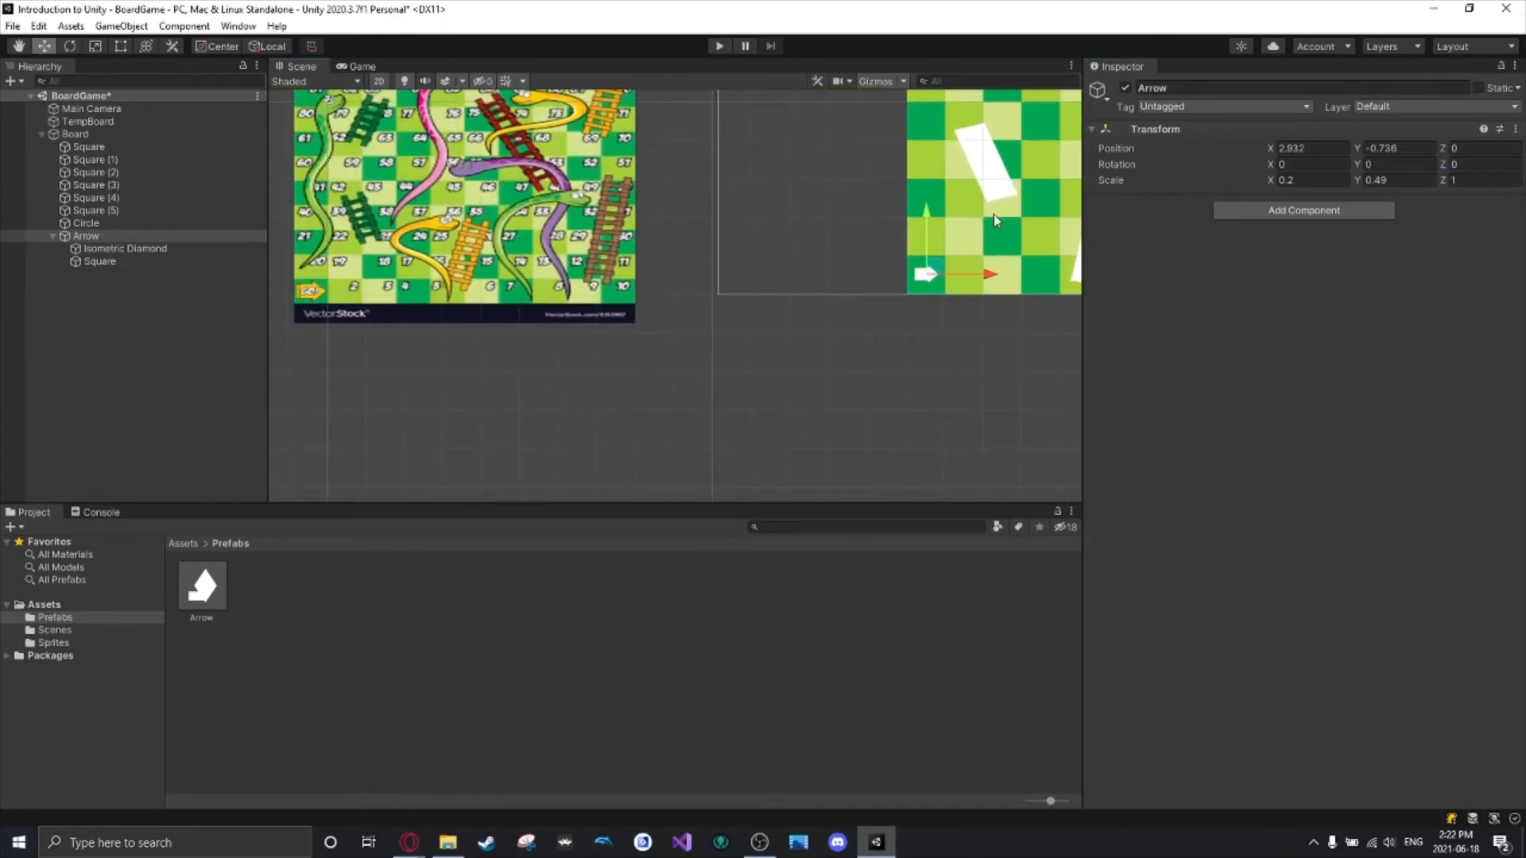
click(1277, 182)
text(0.14)
drag(1355, 186, 1362, 184)
drag(1270, 181, 1277, 181)
click(852, 299)
Rename the Arrow object under Board to Go and the Circle object to Goal.
middle_drag(851, 299, 921, 465)
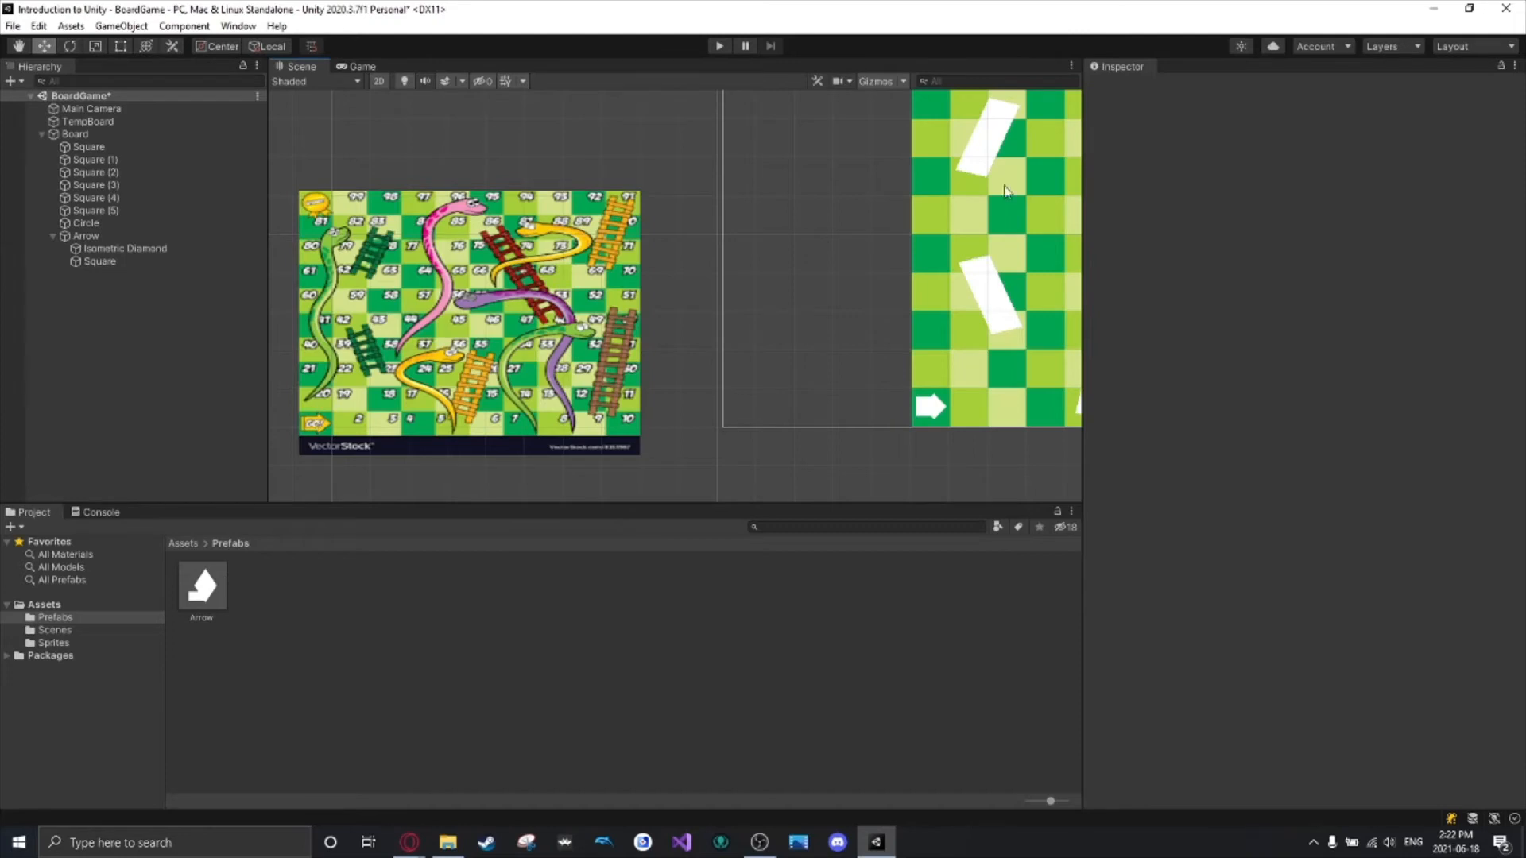
middle_drag(839, 205, 766, 214)
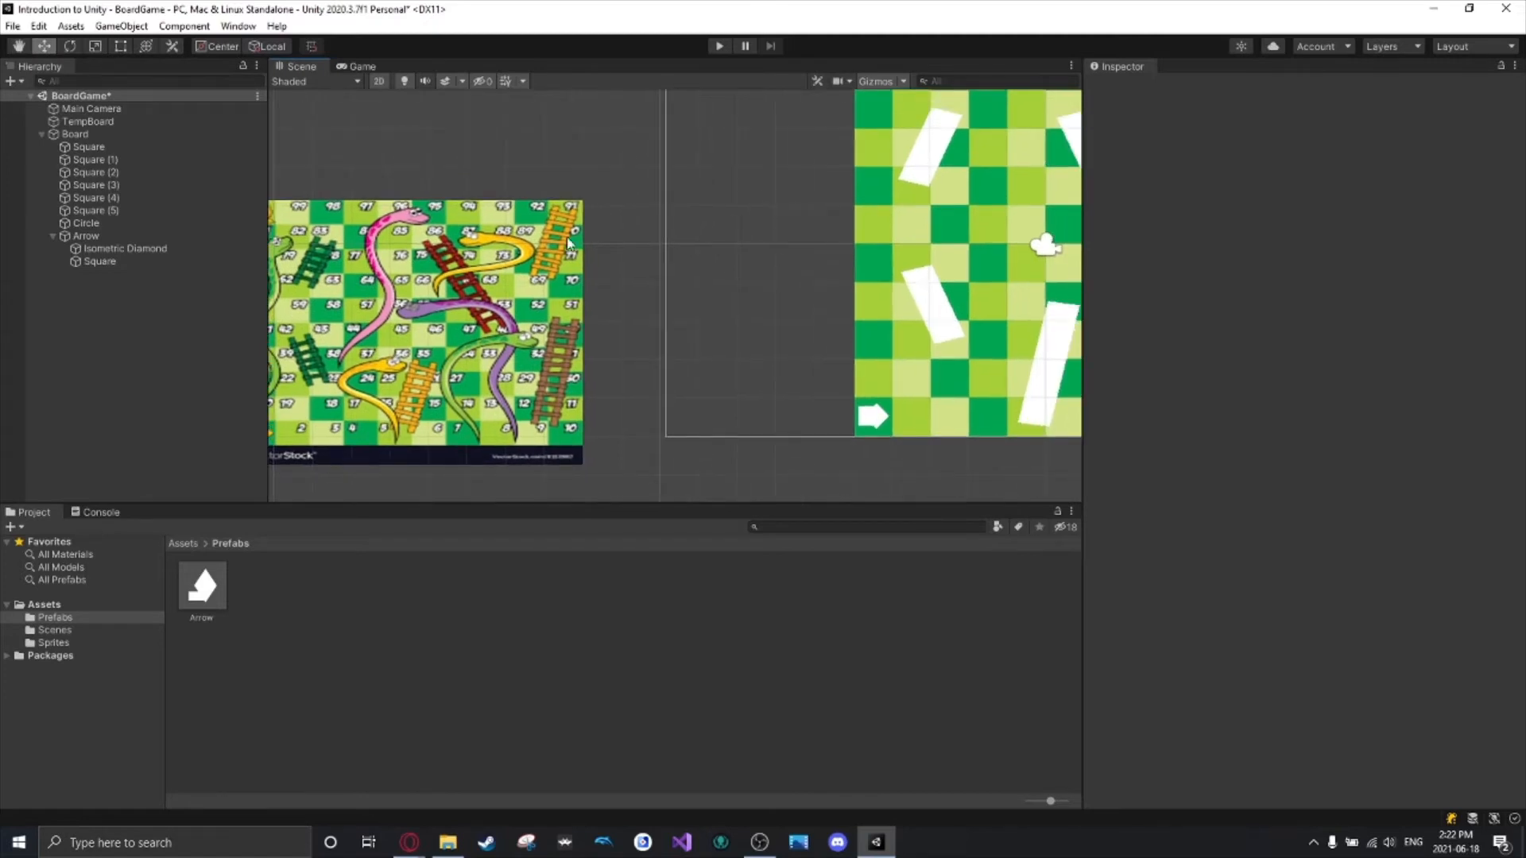
click(38, 136)
click(39, 136)
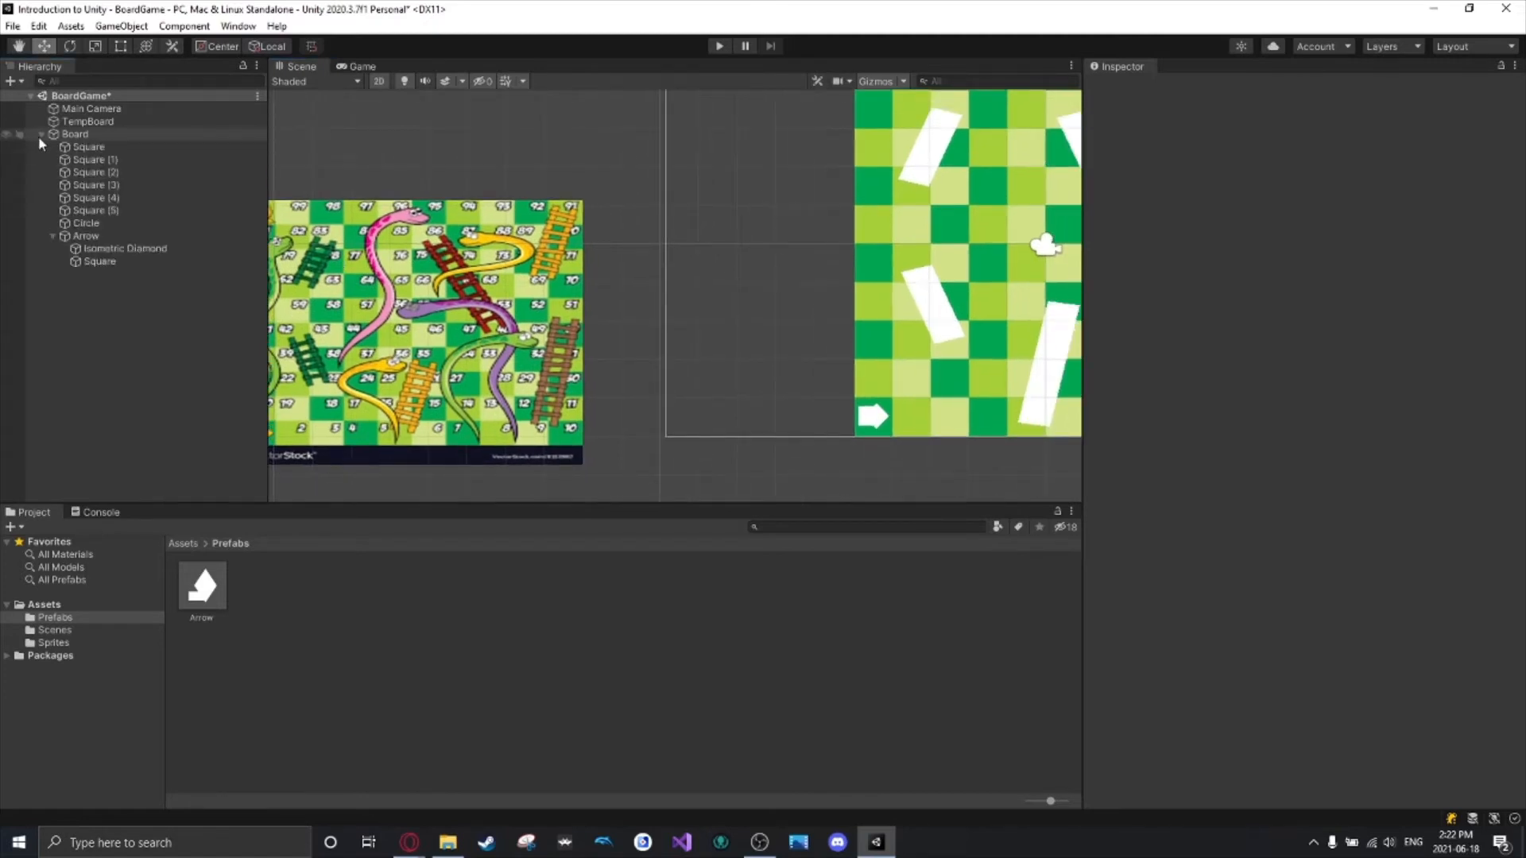
click(53, 236)
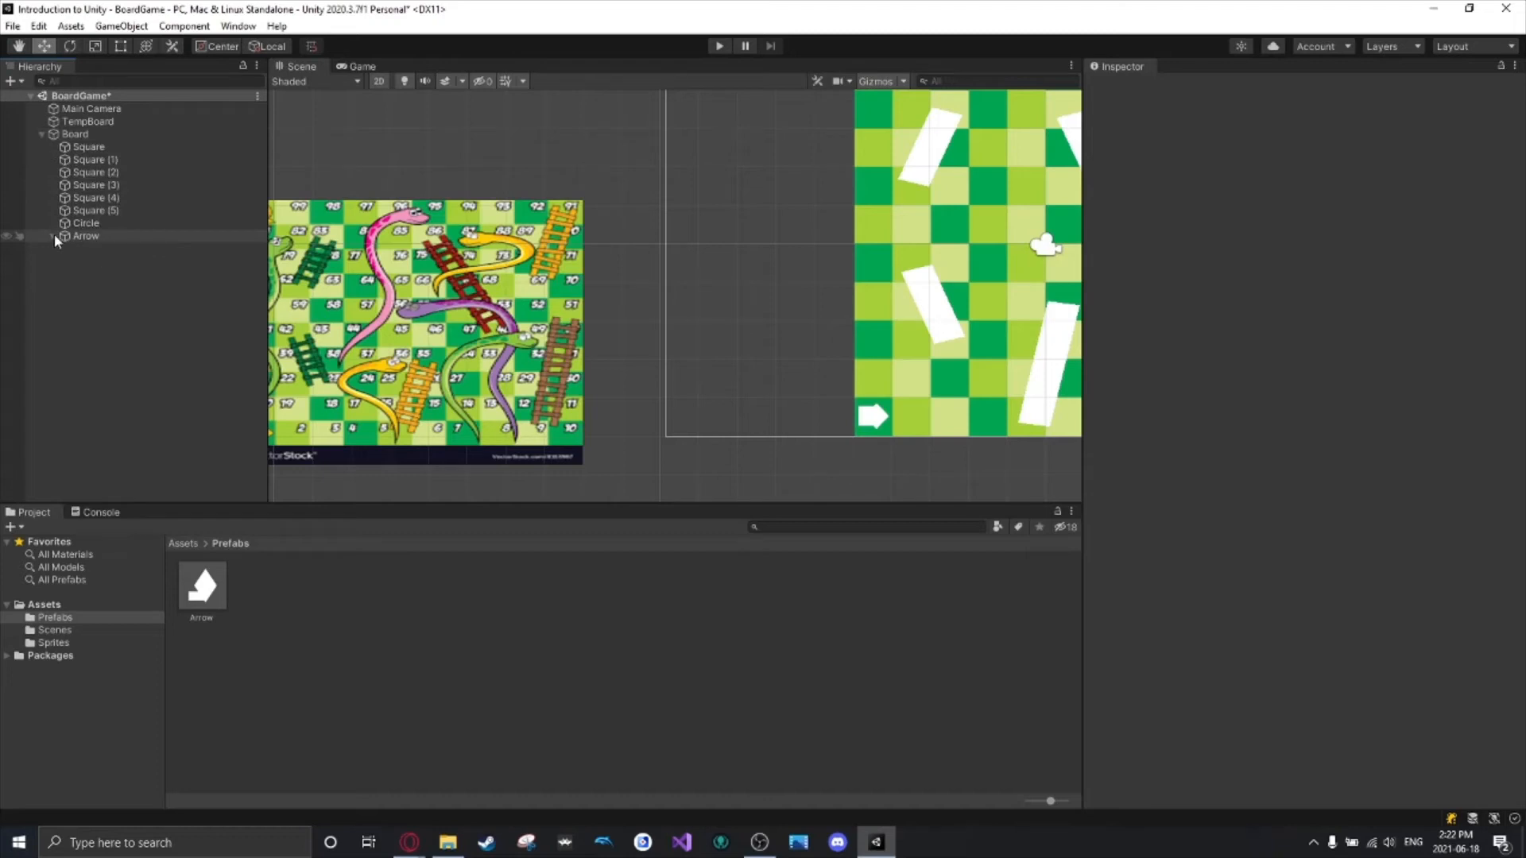
click(102, 237)
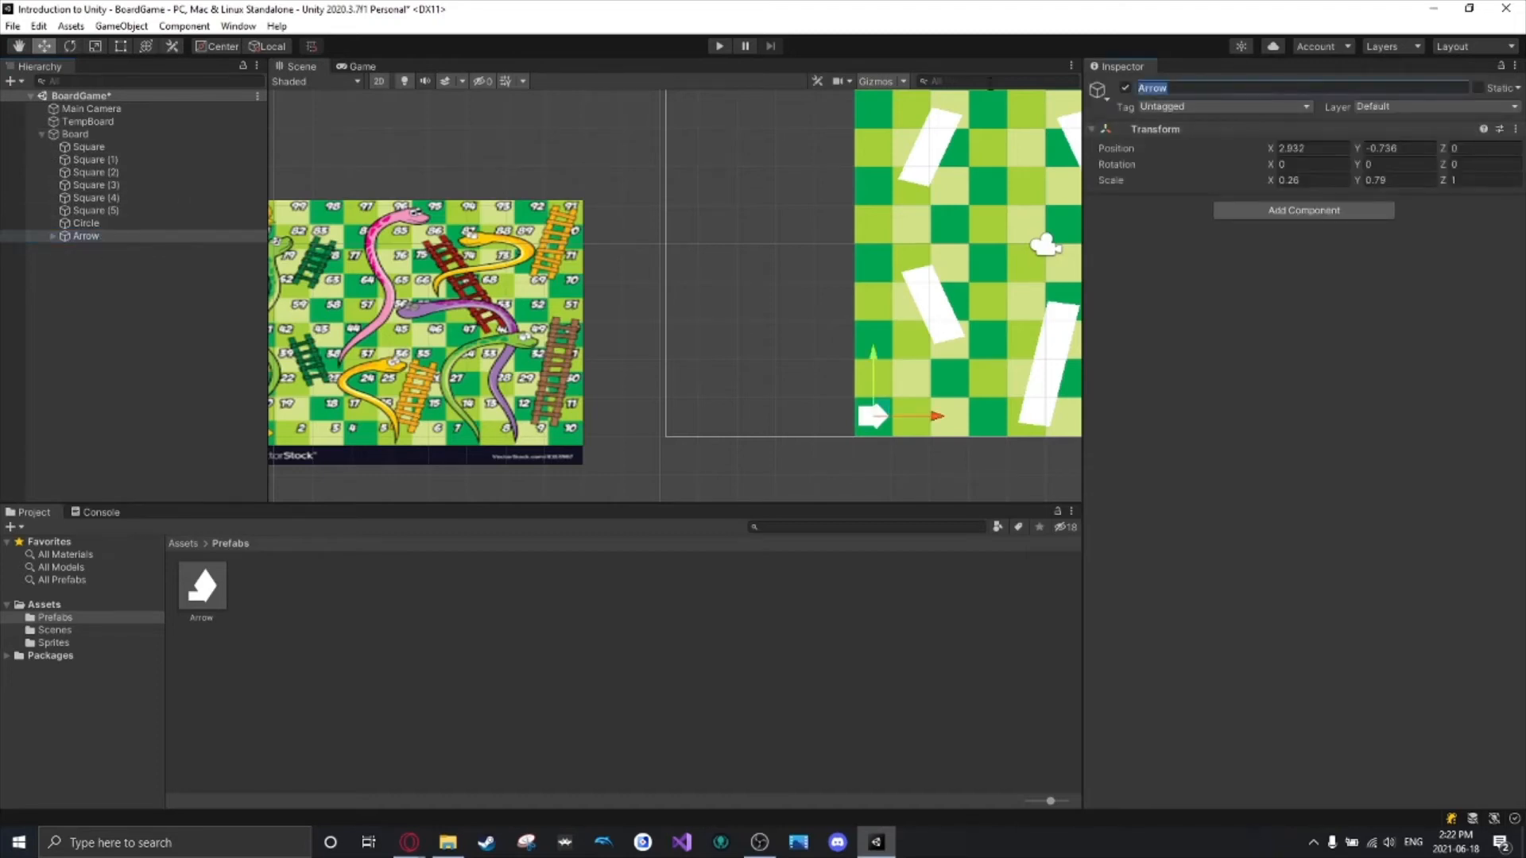
text(Go)
click(132, 224)
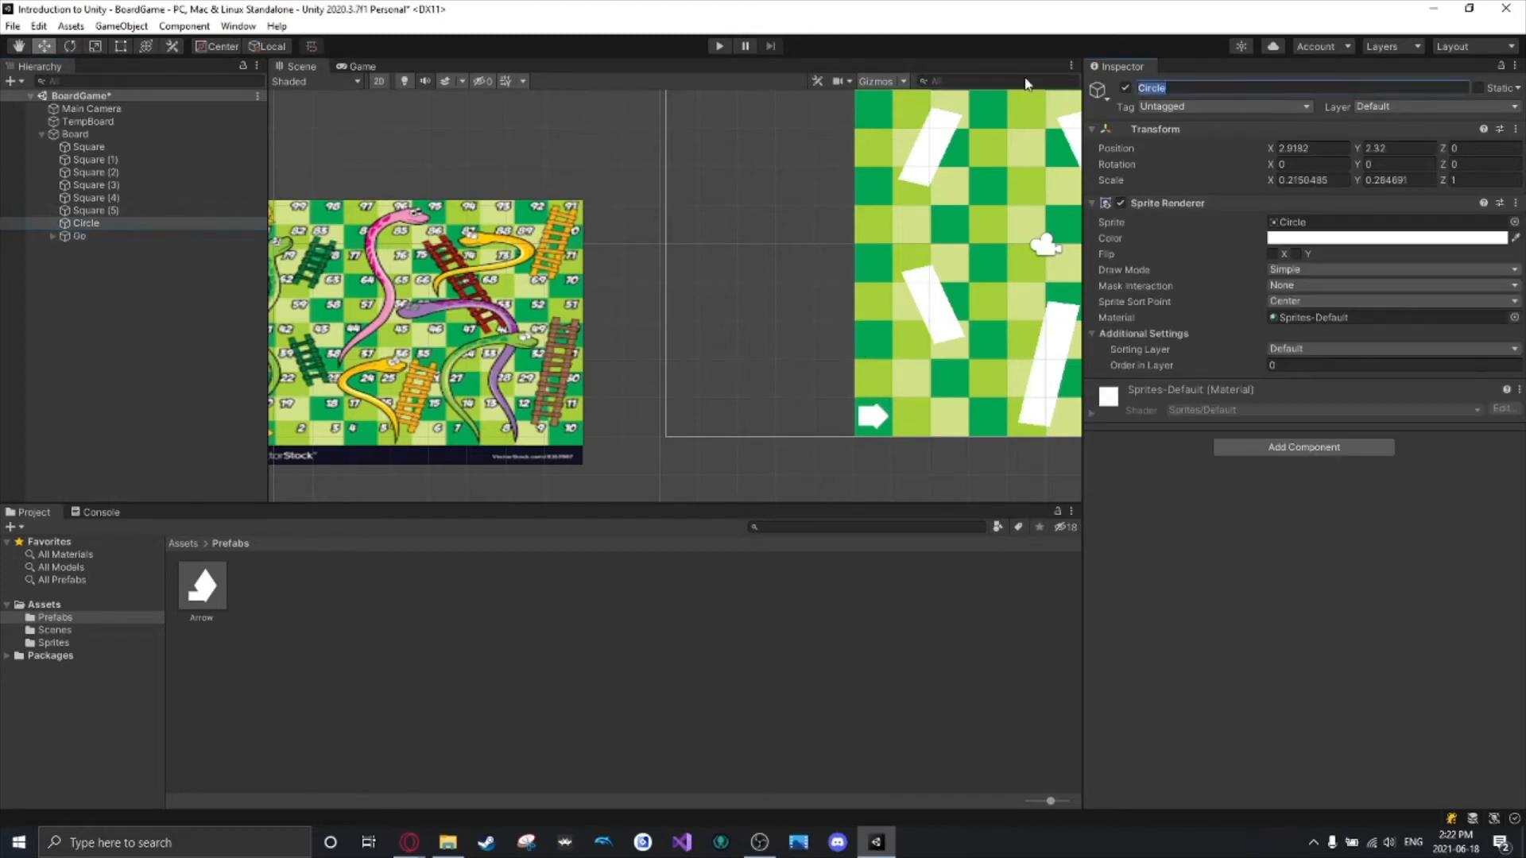
text(Goal)
Rename all six Square objects under Board to Ladder at once.
click(114, 144)
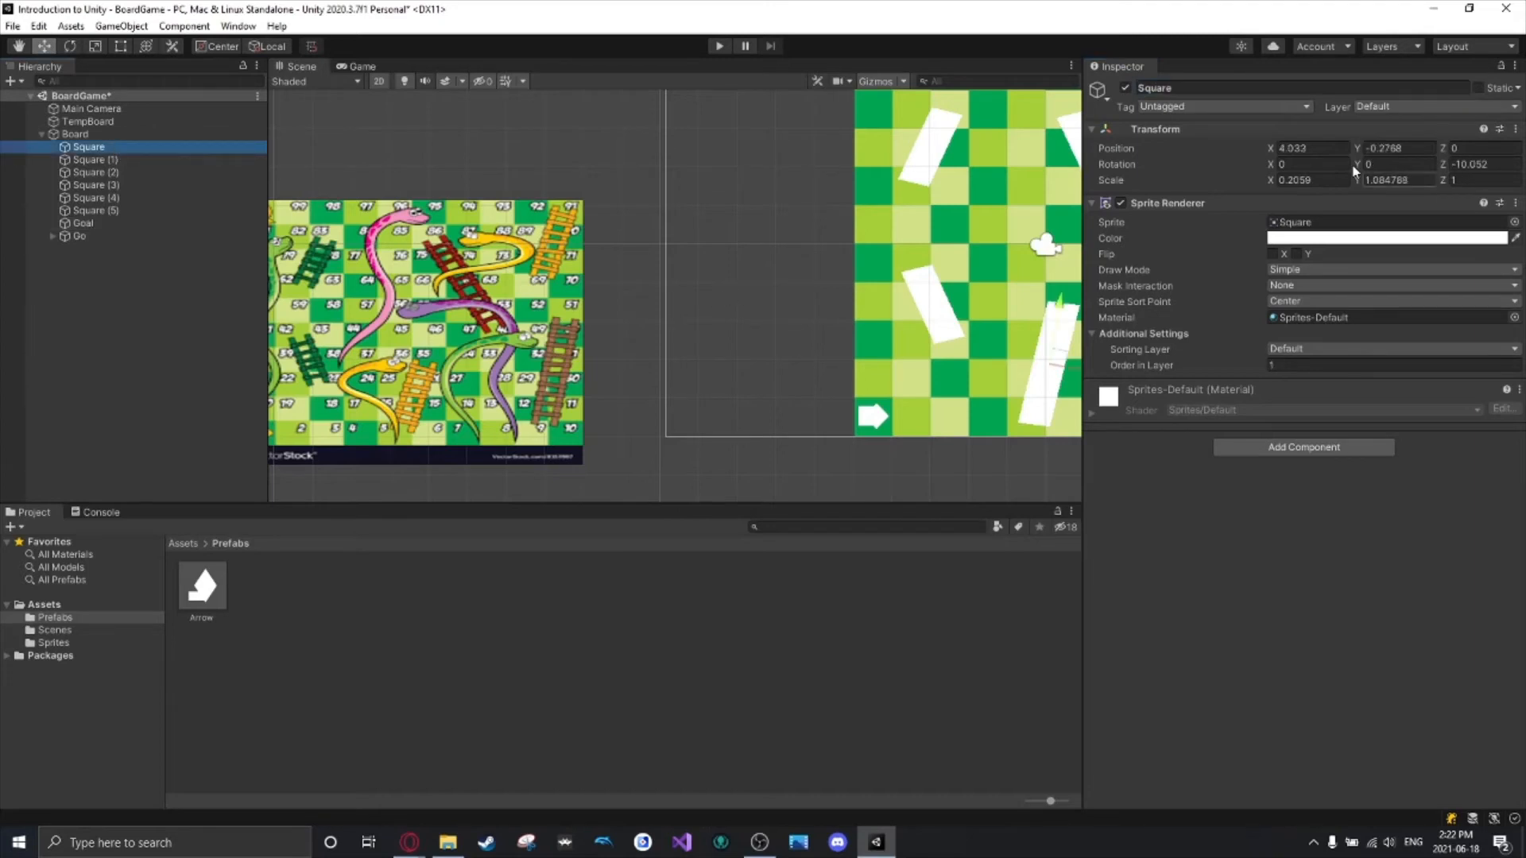
shift+click(165, 223)
shift+click(165, 212)
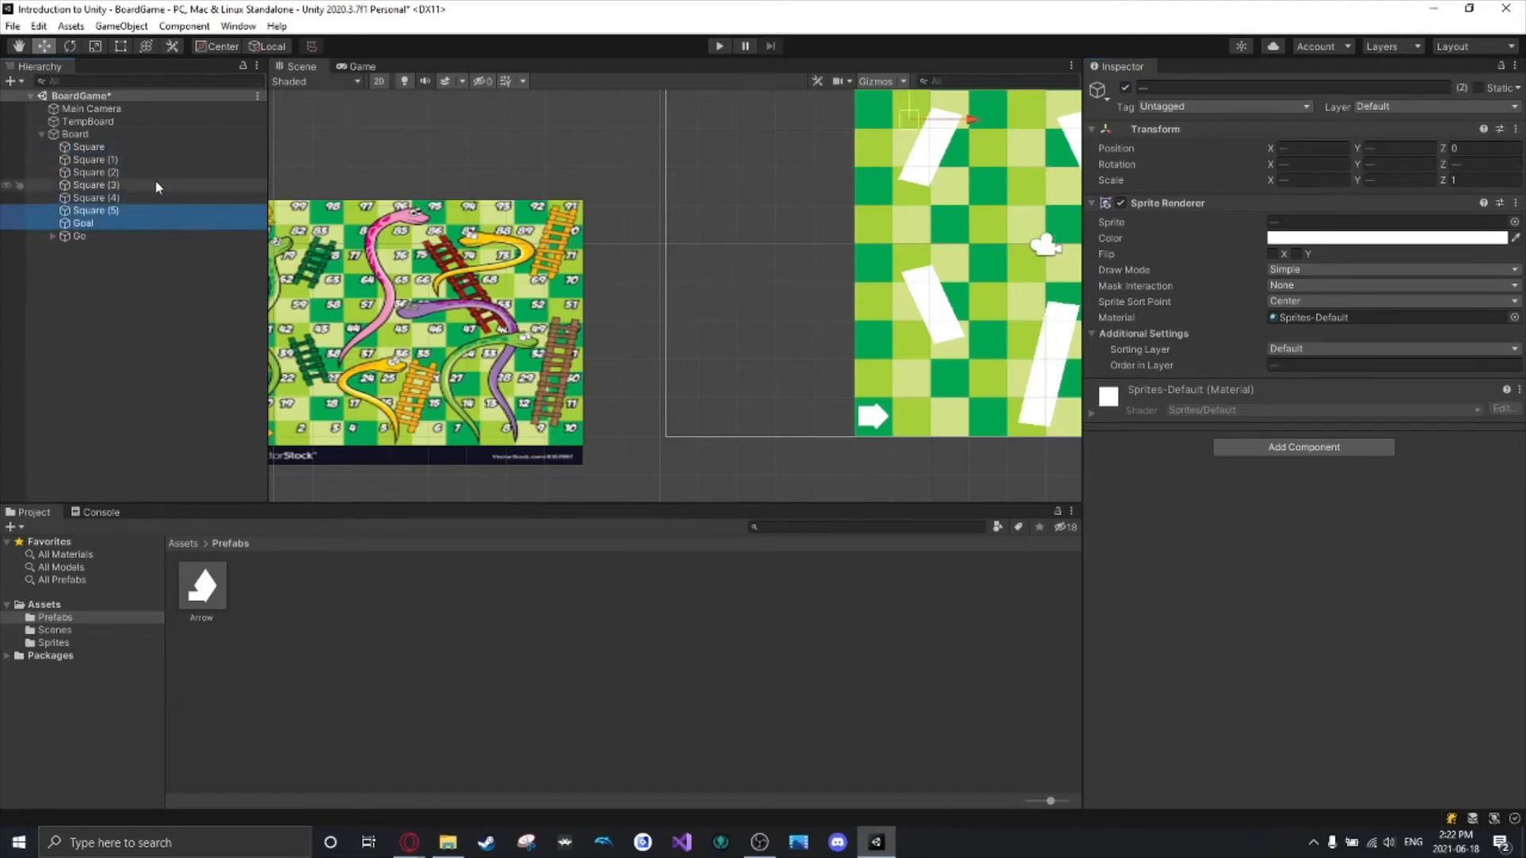
click(151, 148)
shift+click(143, 211)
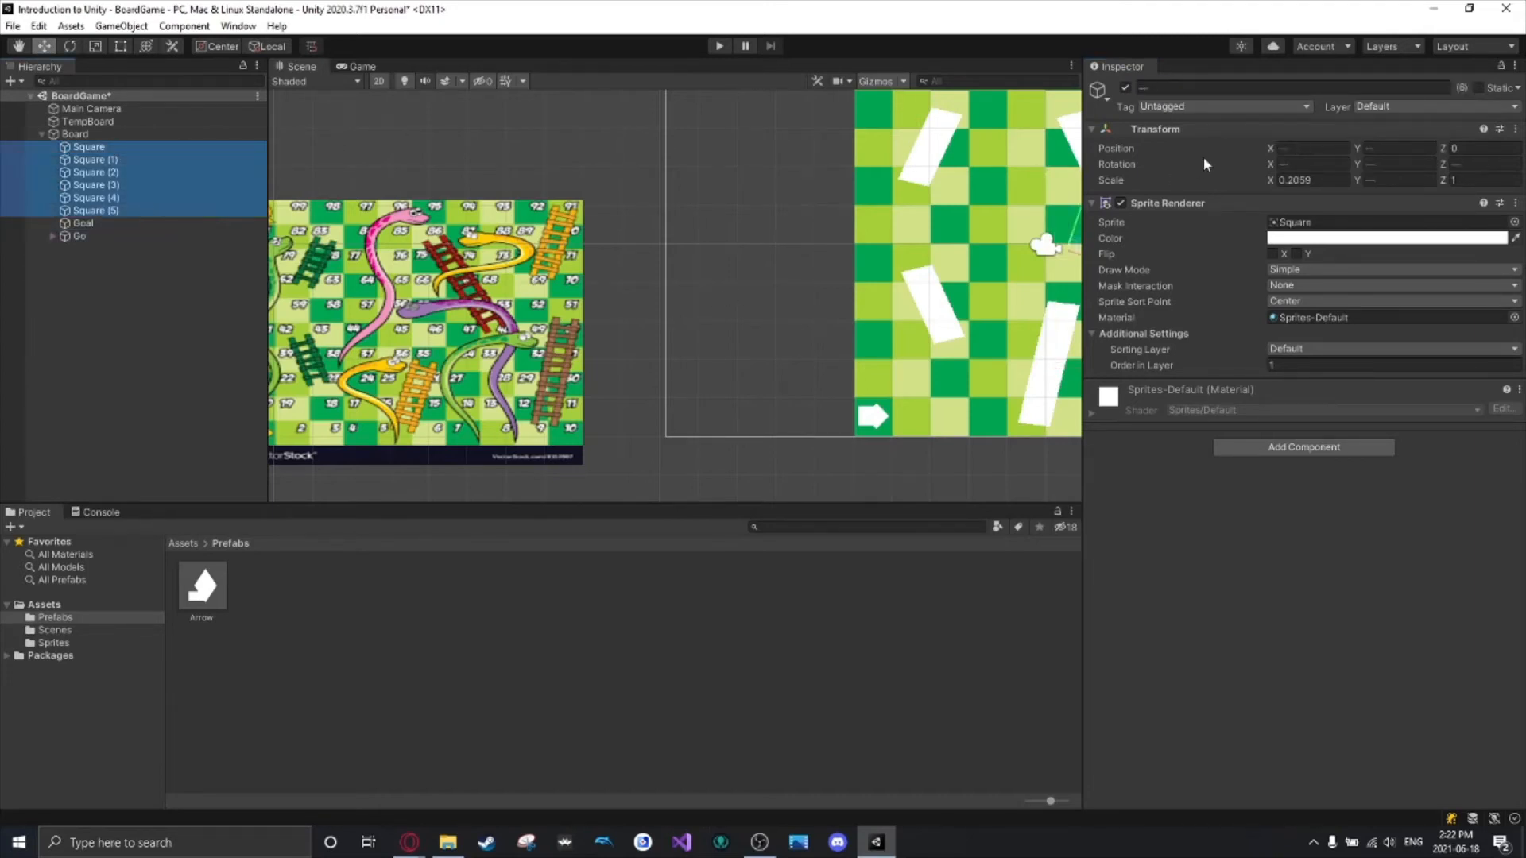
click(1240, 82)
text(Ladder)
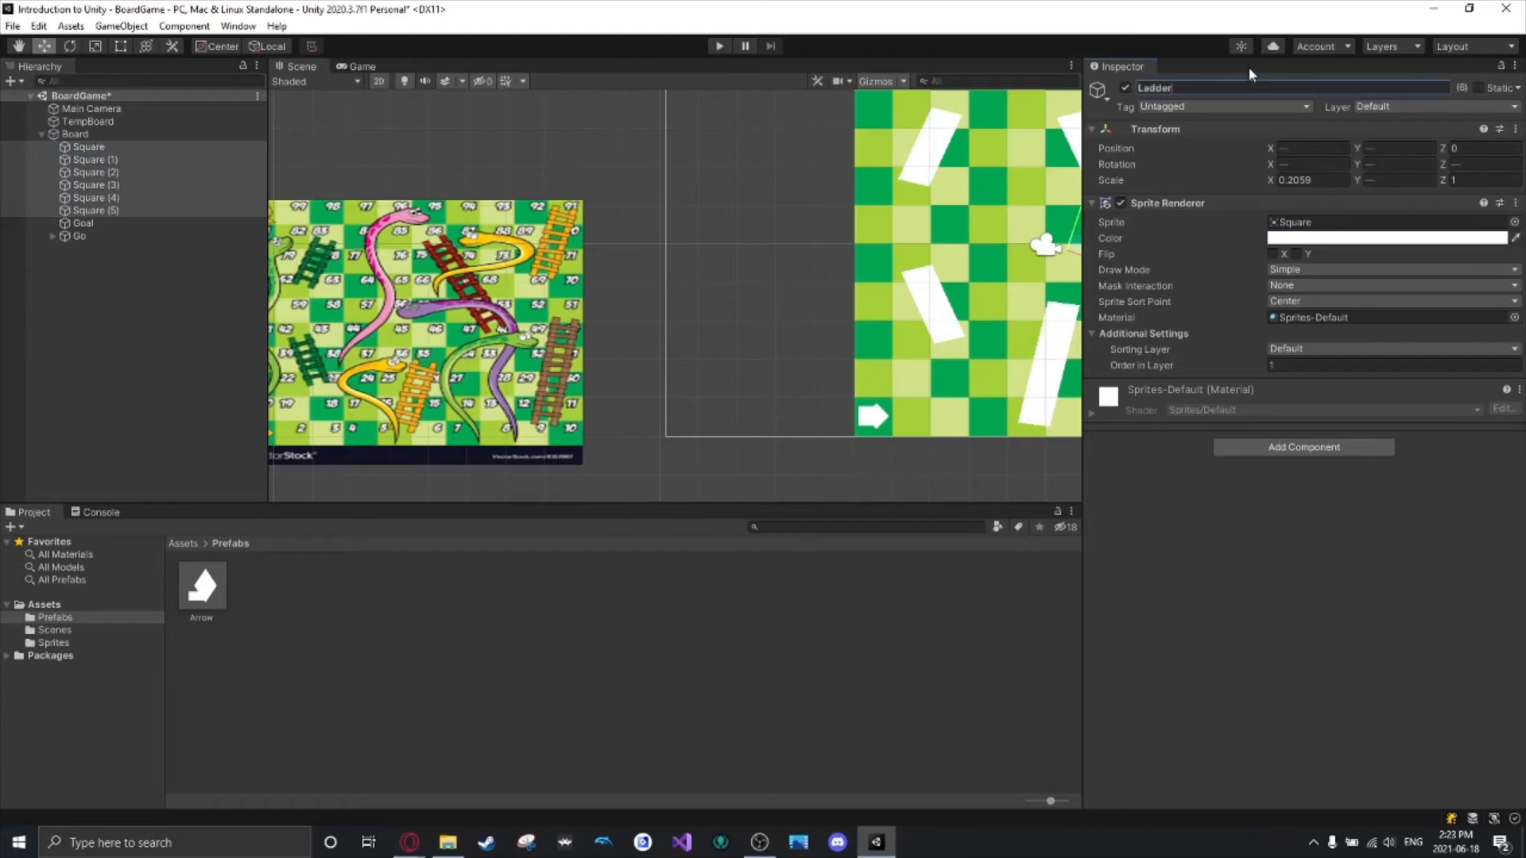
key(Return)
Group the six Ladder objects under a new empty parent named Ladders and collapse it.
right_click(127, 146)
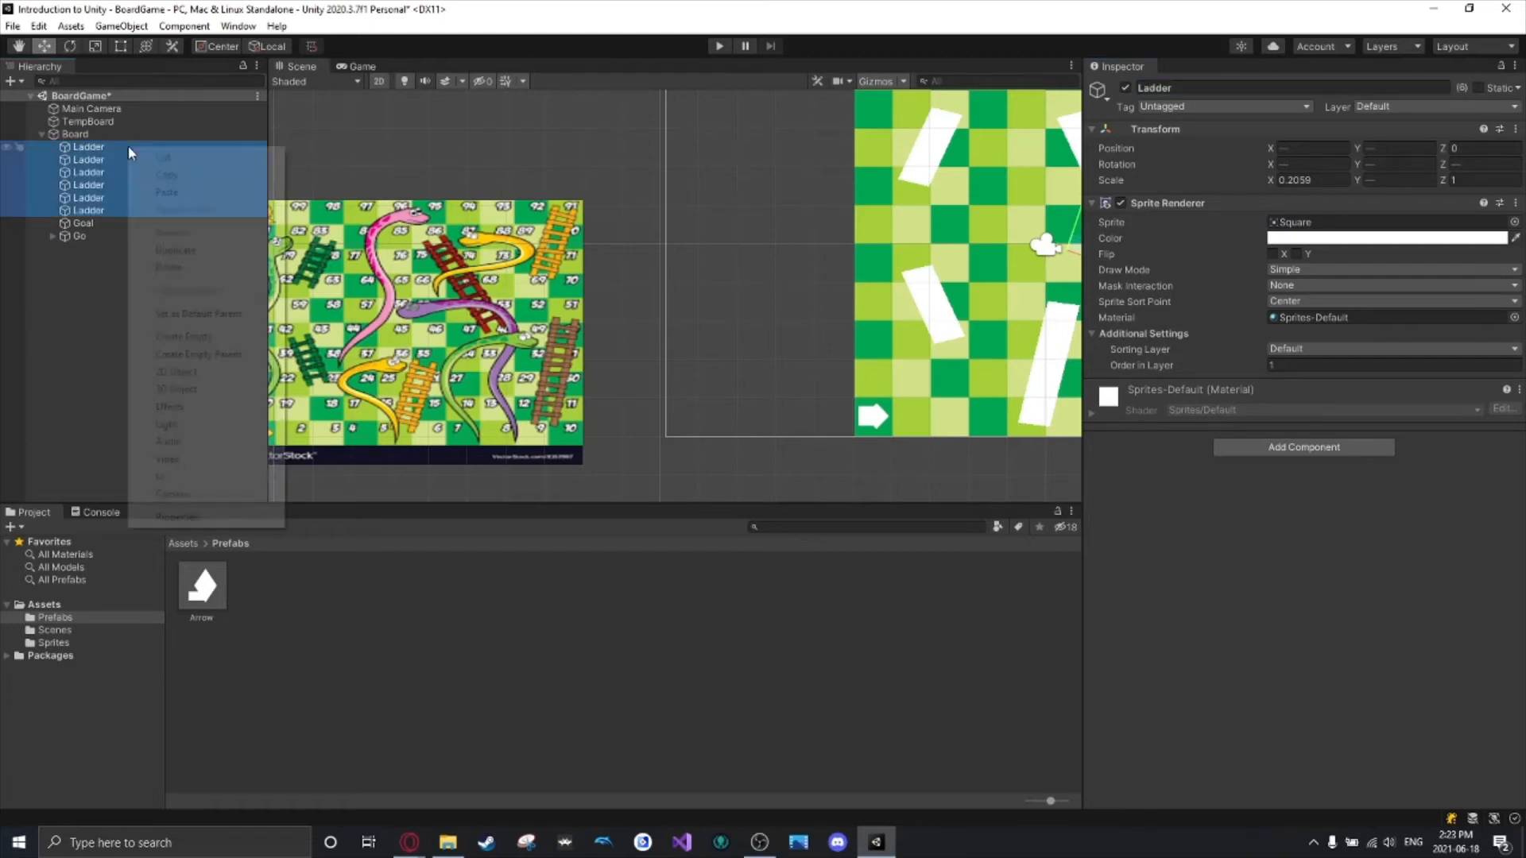
click(88, 171)
click(82, 148)
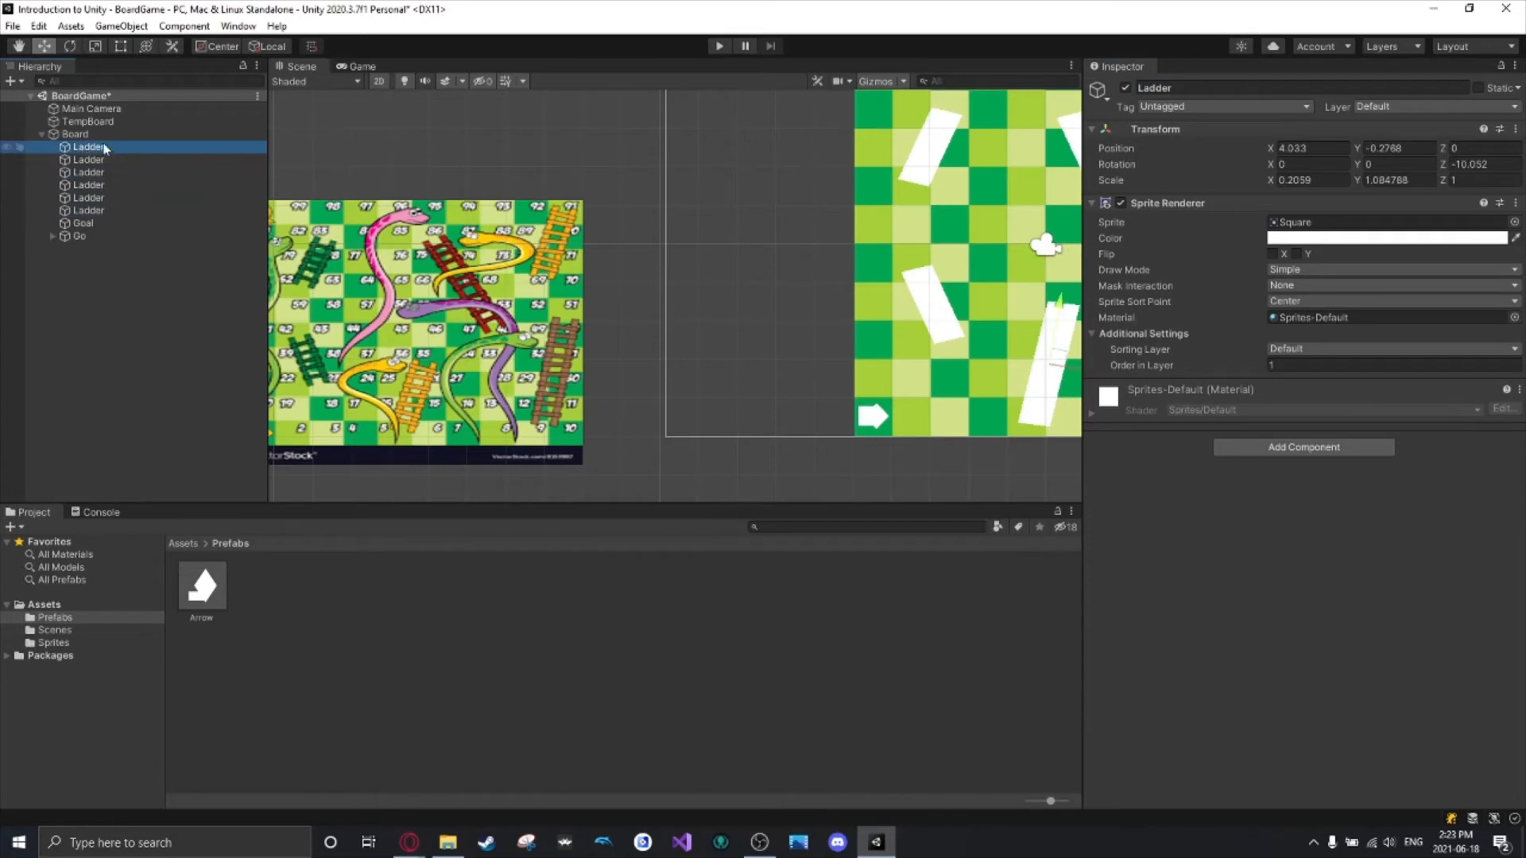
shift+click(96, 210)
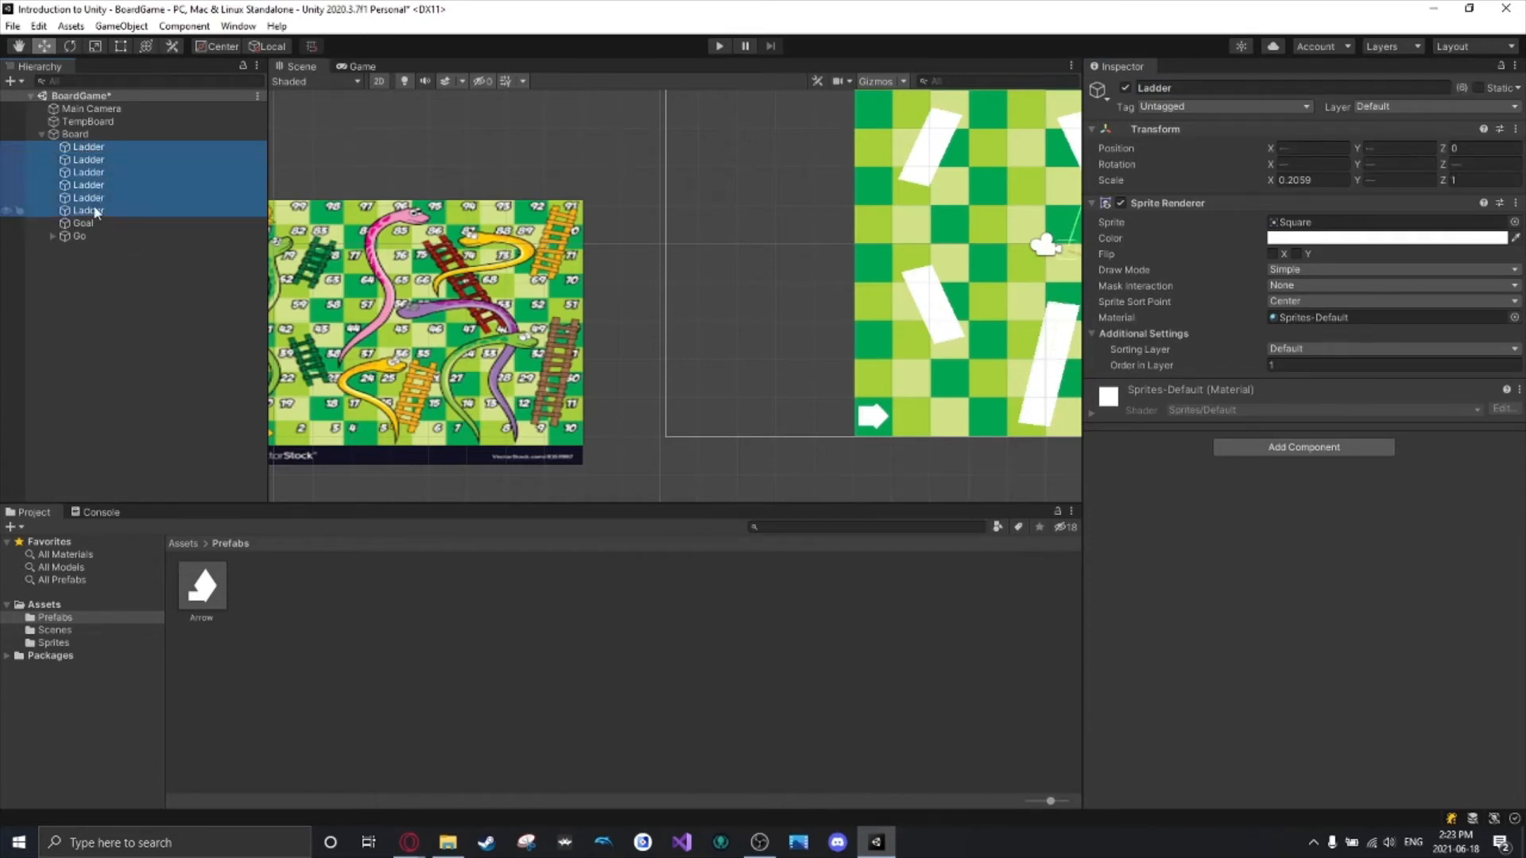
right_click(113, 167)
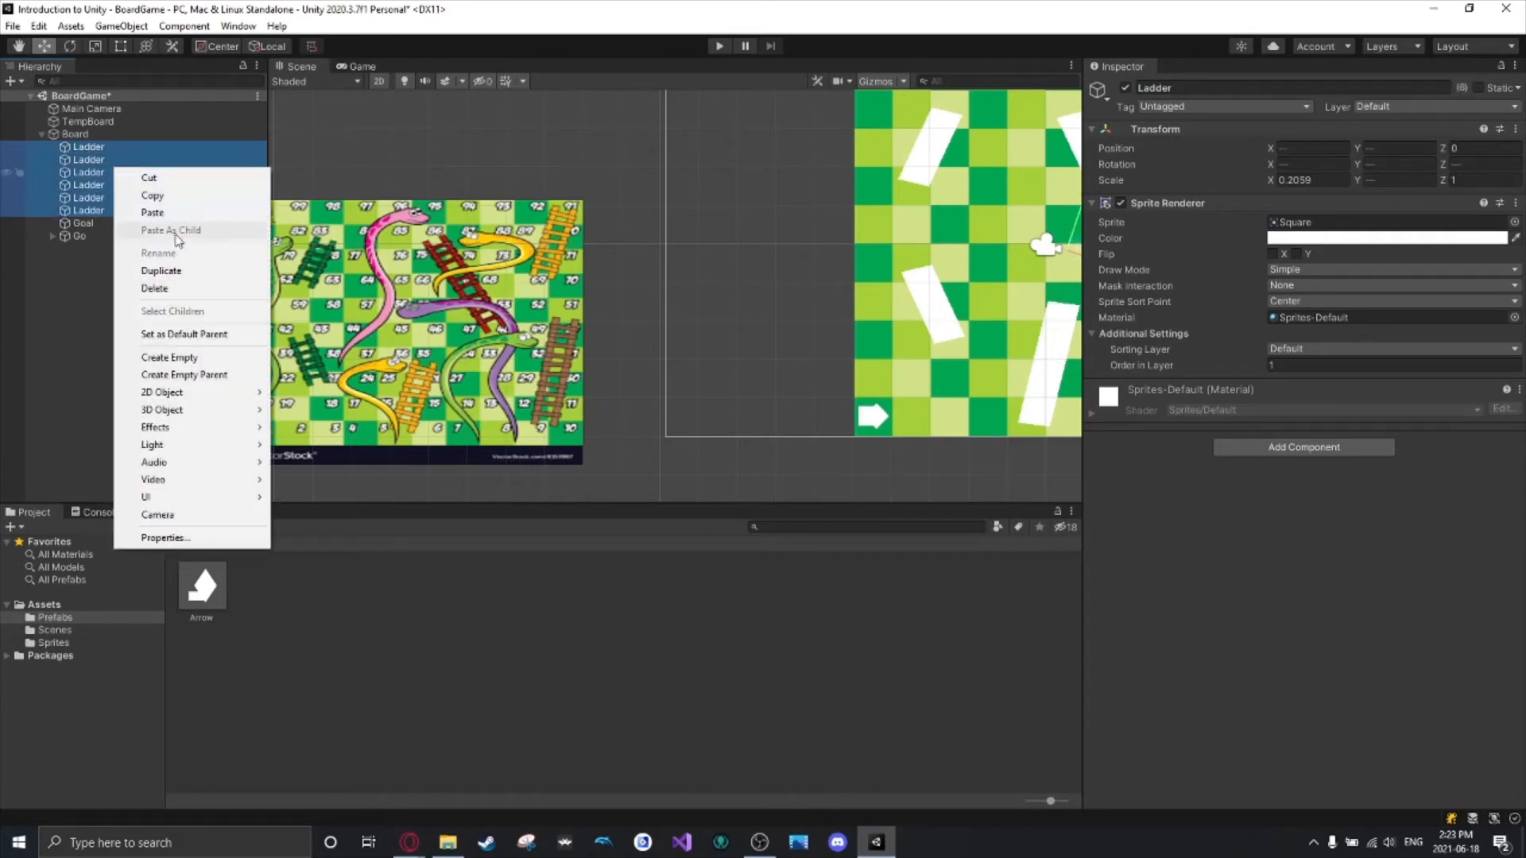
click(184, 375)
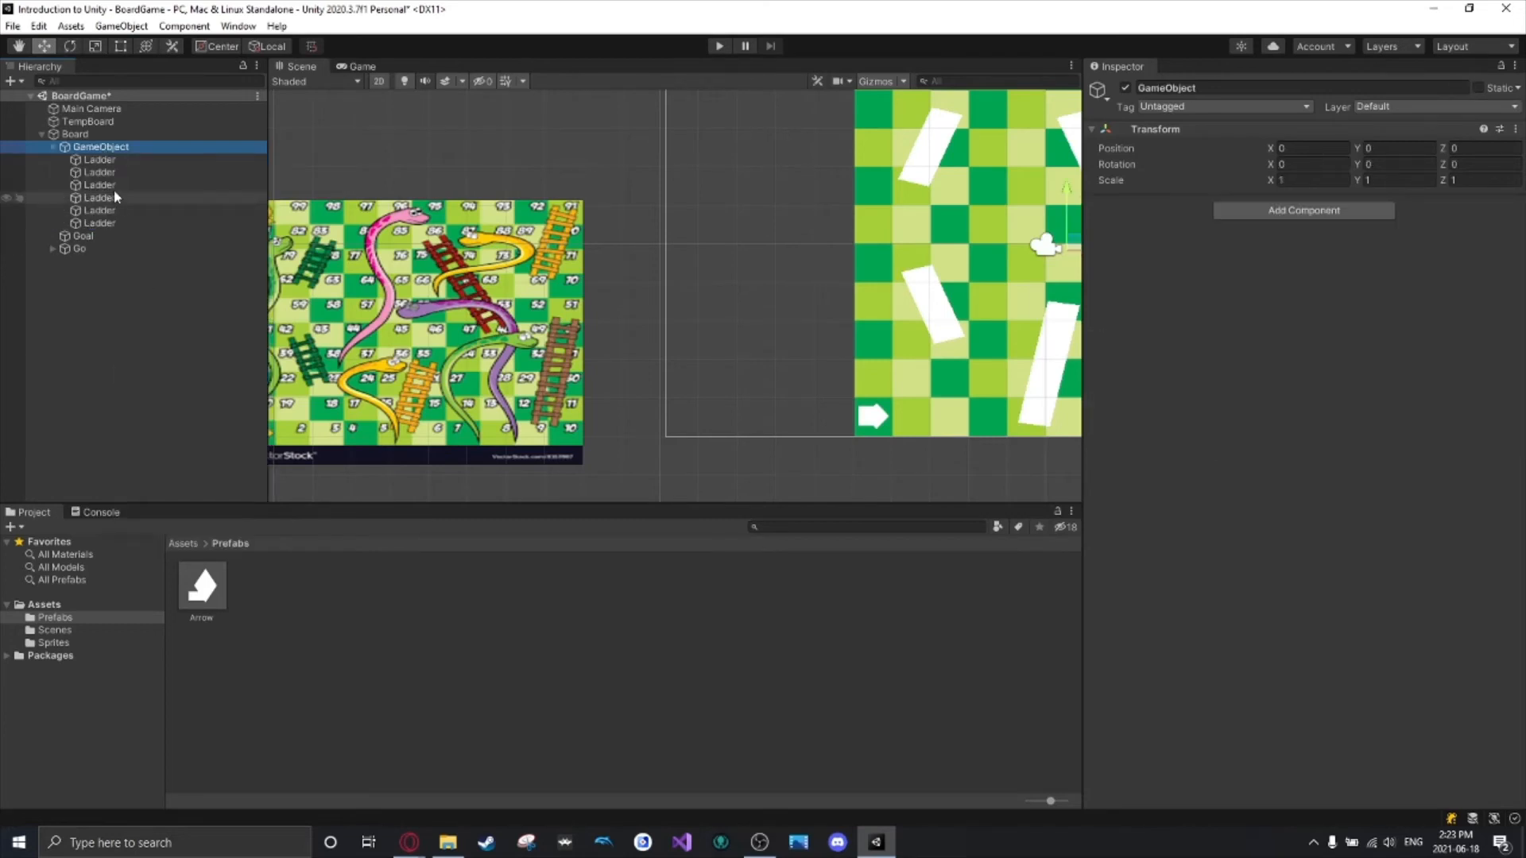
click(1168, 87)
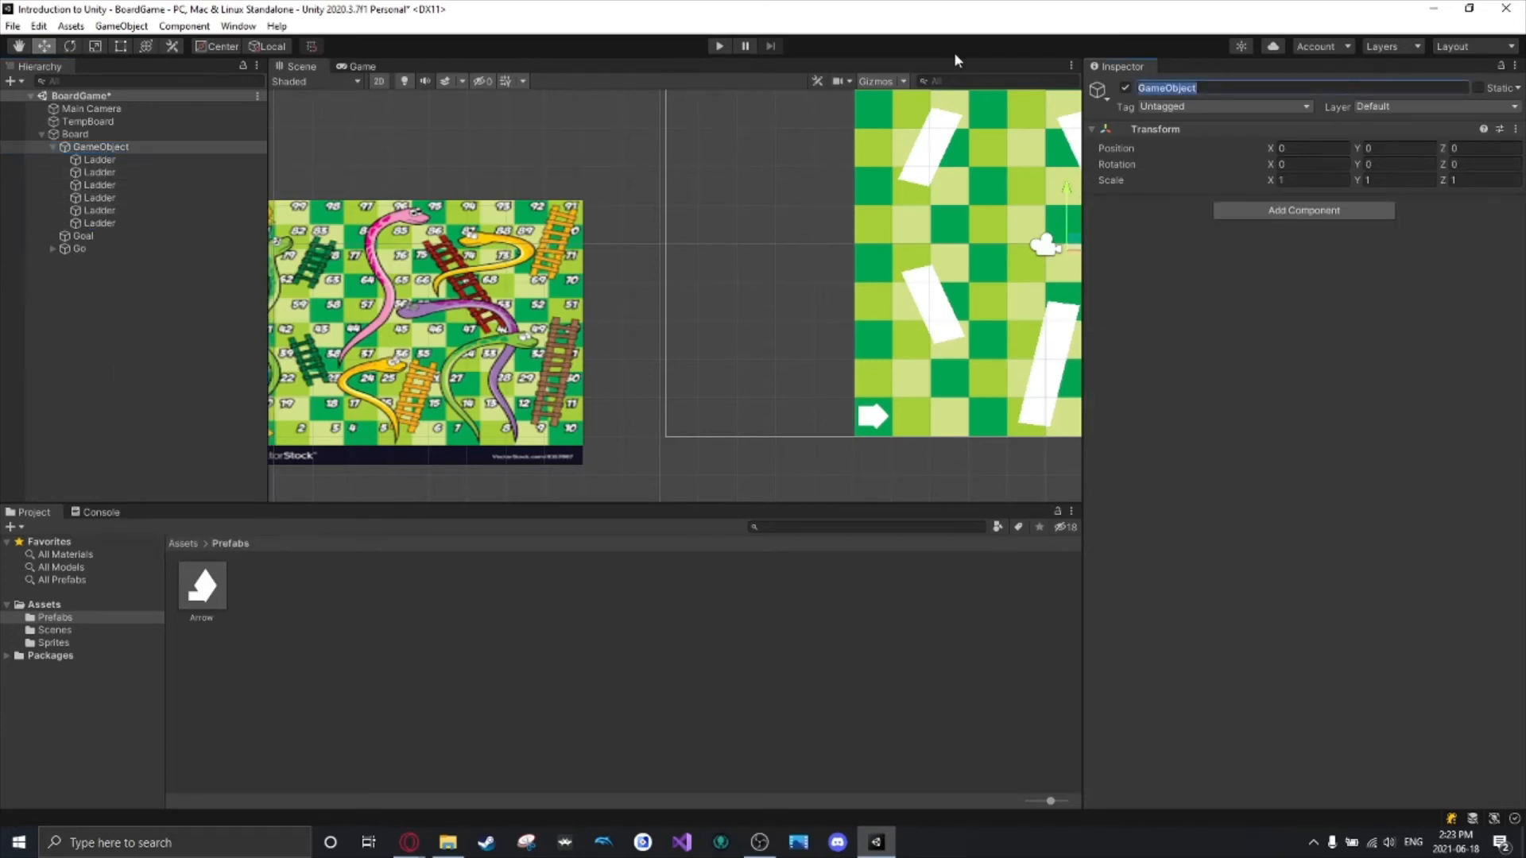
text(Ladders)
key(Return)
click(54, 147)
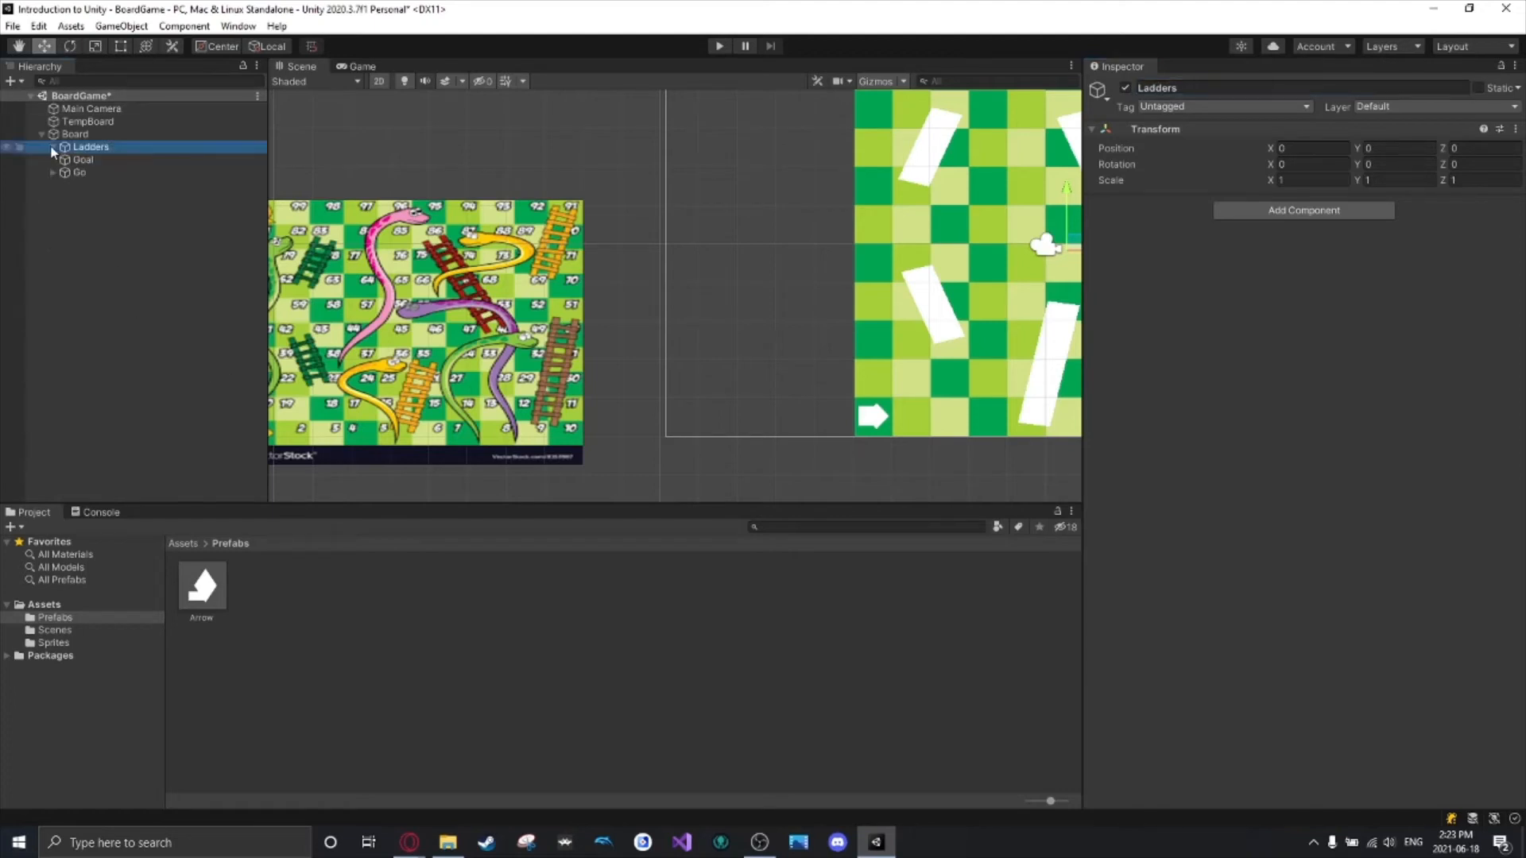
Examine the snakes and ladders on the reference board and compare their layout with the green checkered board.
scroll(781, 350, down, 5)
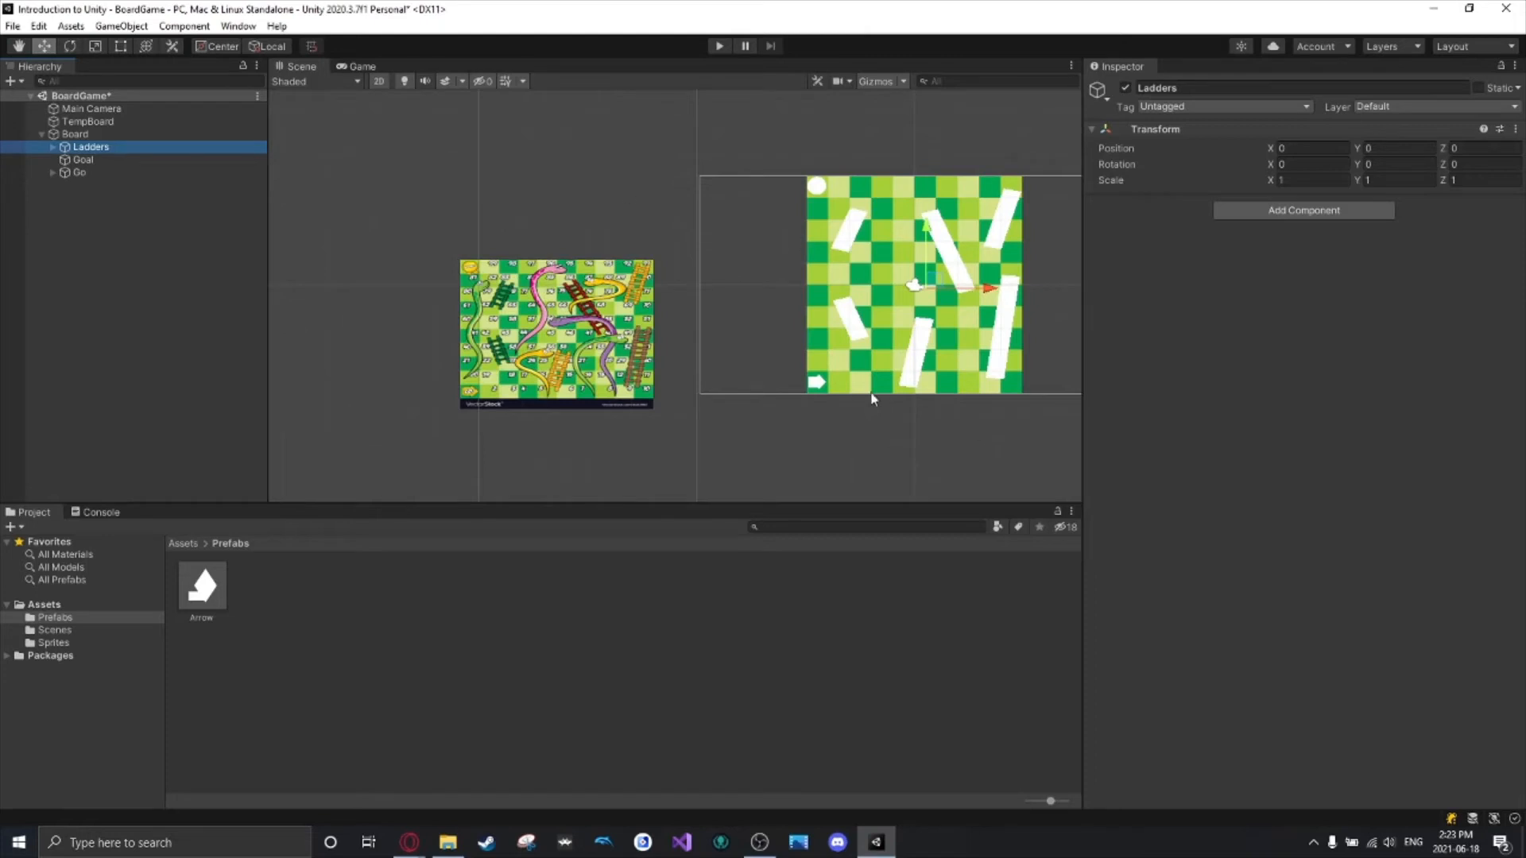
middle_drag(780, 316, 619, 342)
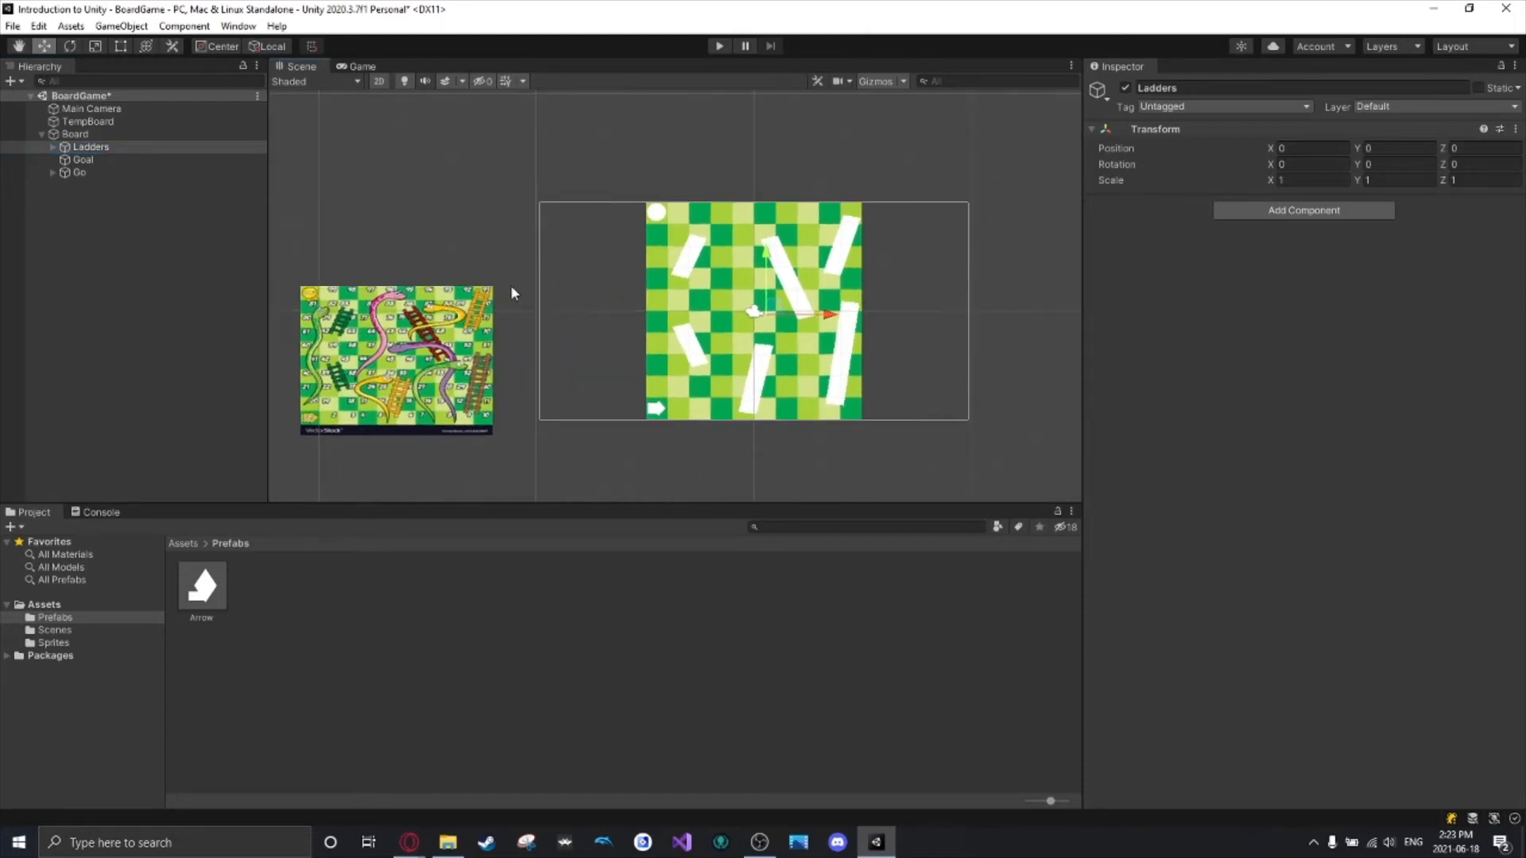
click(121, 46)
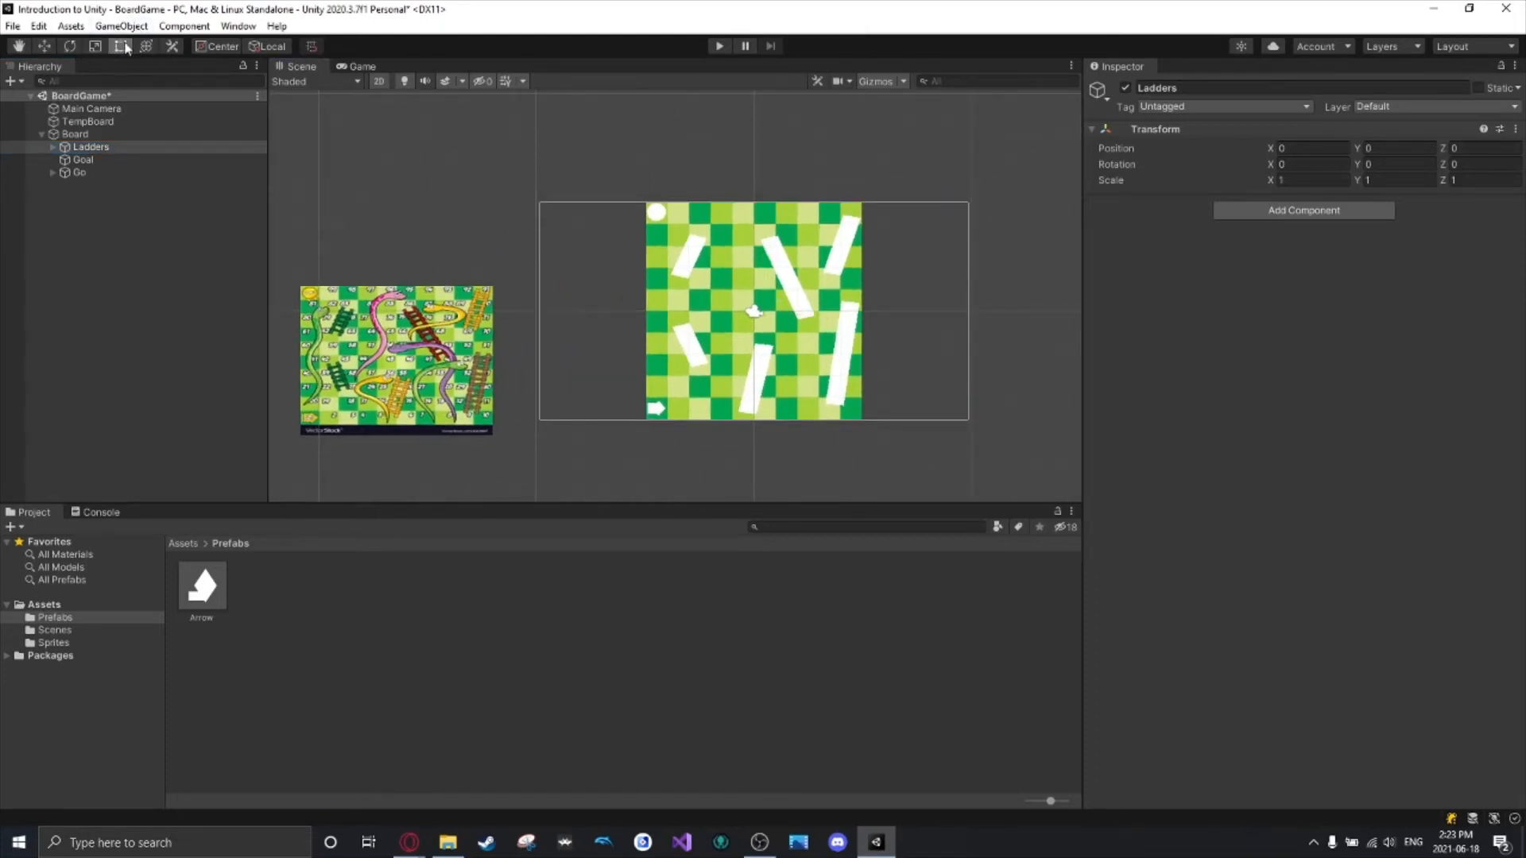
scroll(614, 356, up, 9)
middle_drag(361, 370, 582, 347)
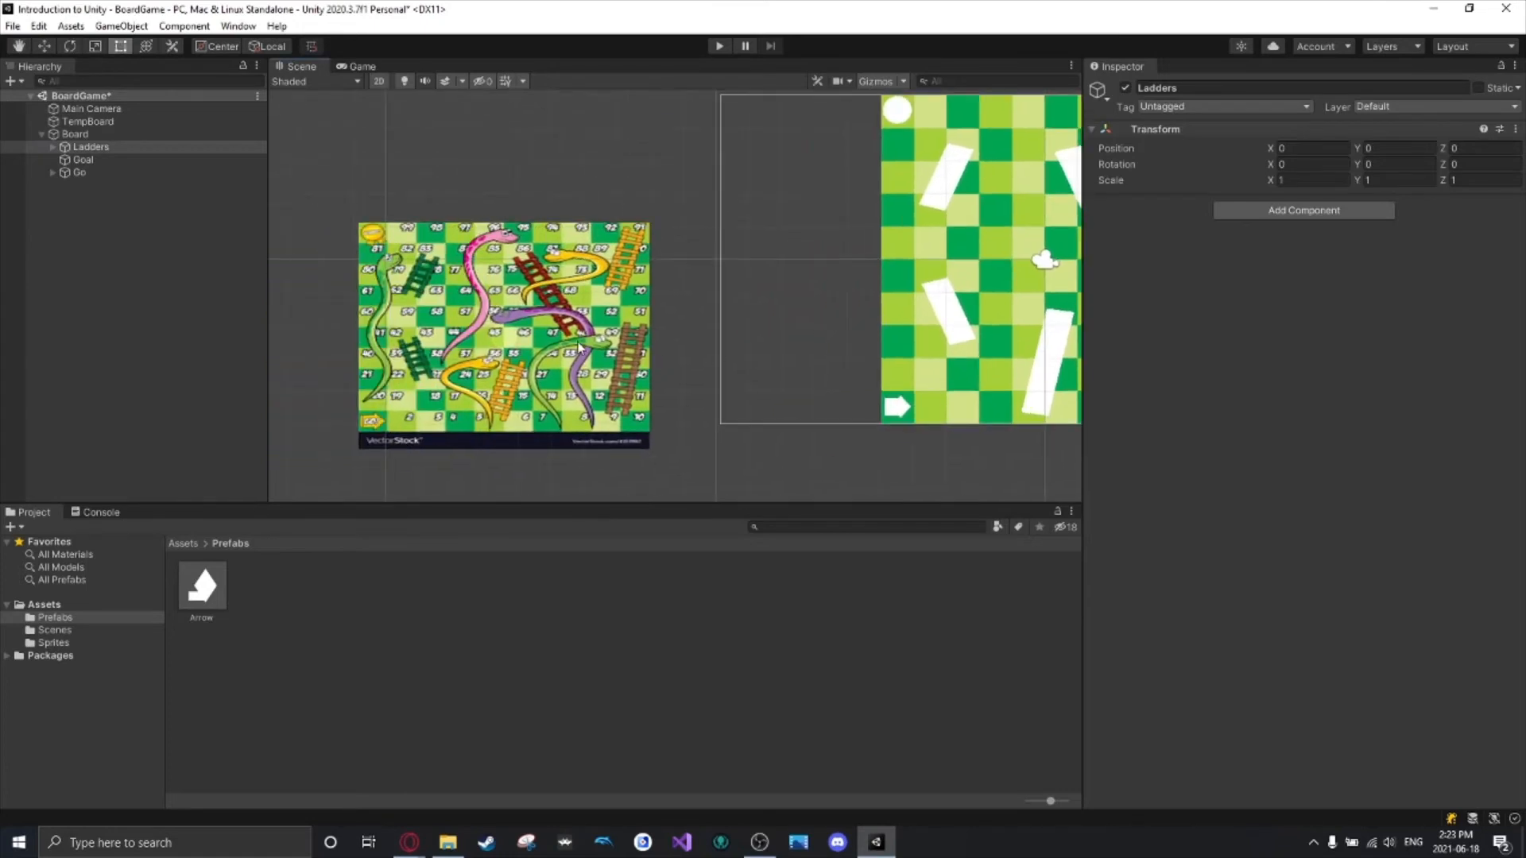
scroll(633, 302, up, 5)
scroll(557, 309, up, 3)
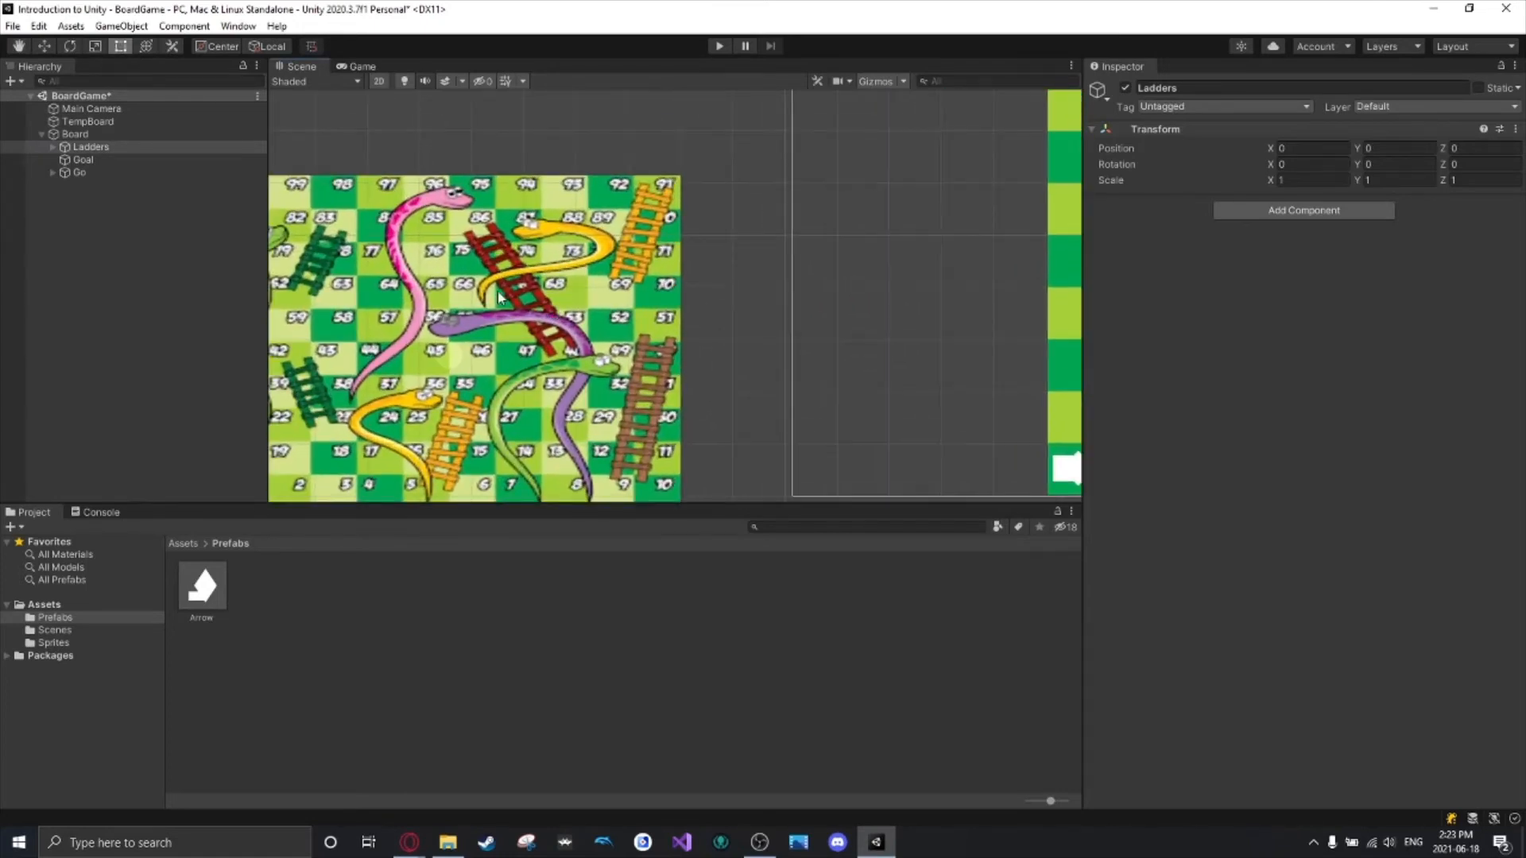
scroll(499, 297, up, 1)
scroll(479, 276, down, 3)
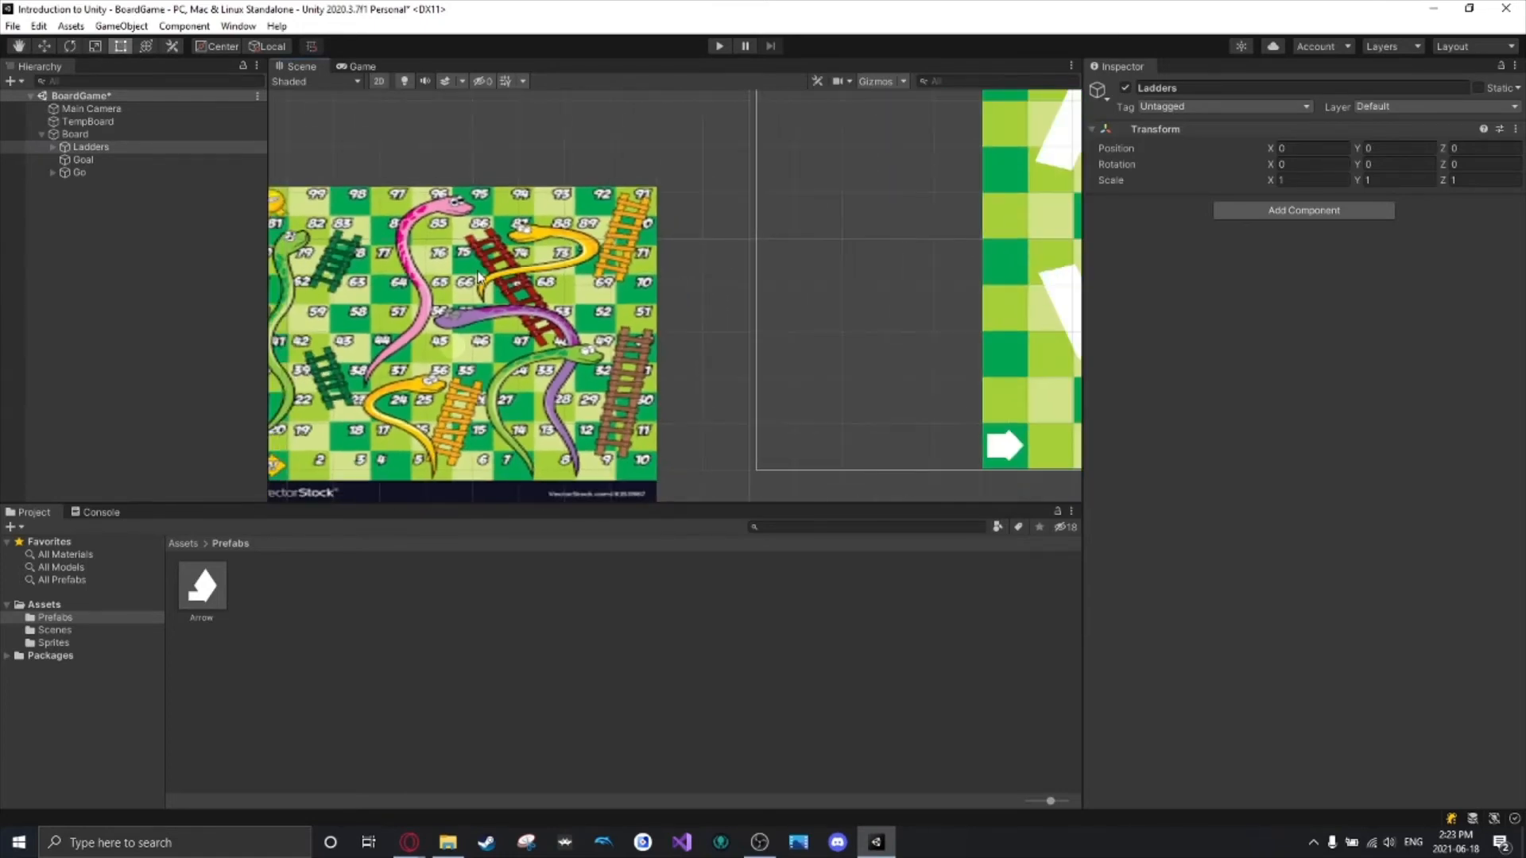
middle_drag(479, 276, 642, 242)
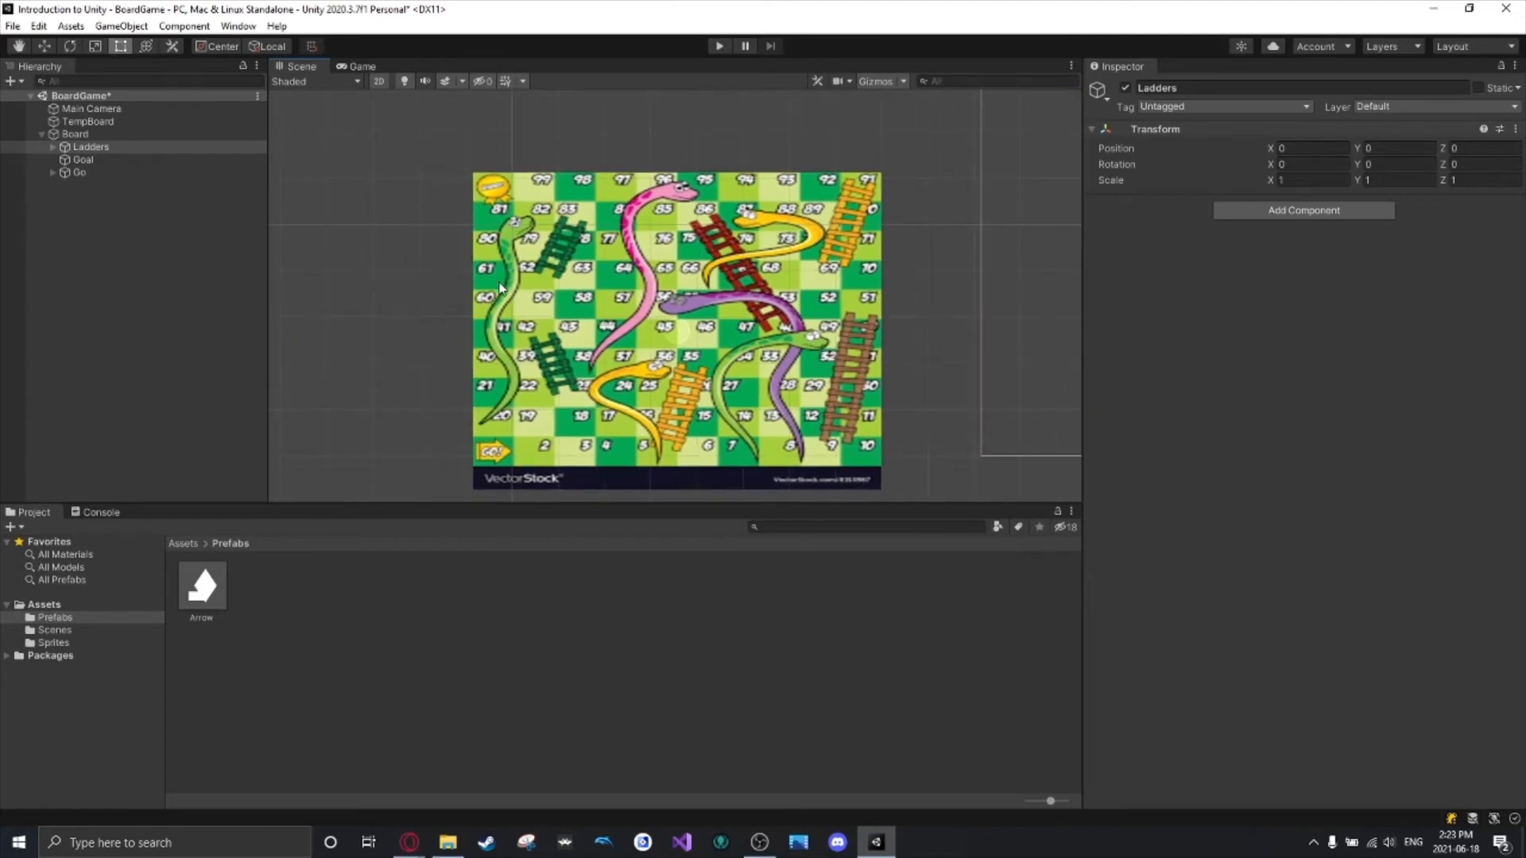
middle_drag(996, 306, 744, 314)
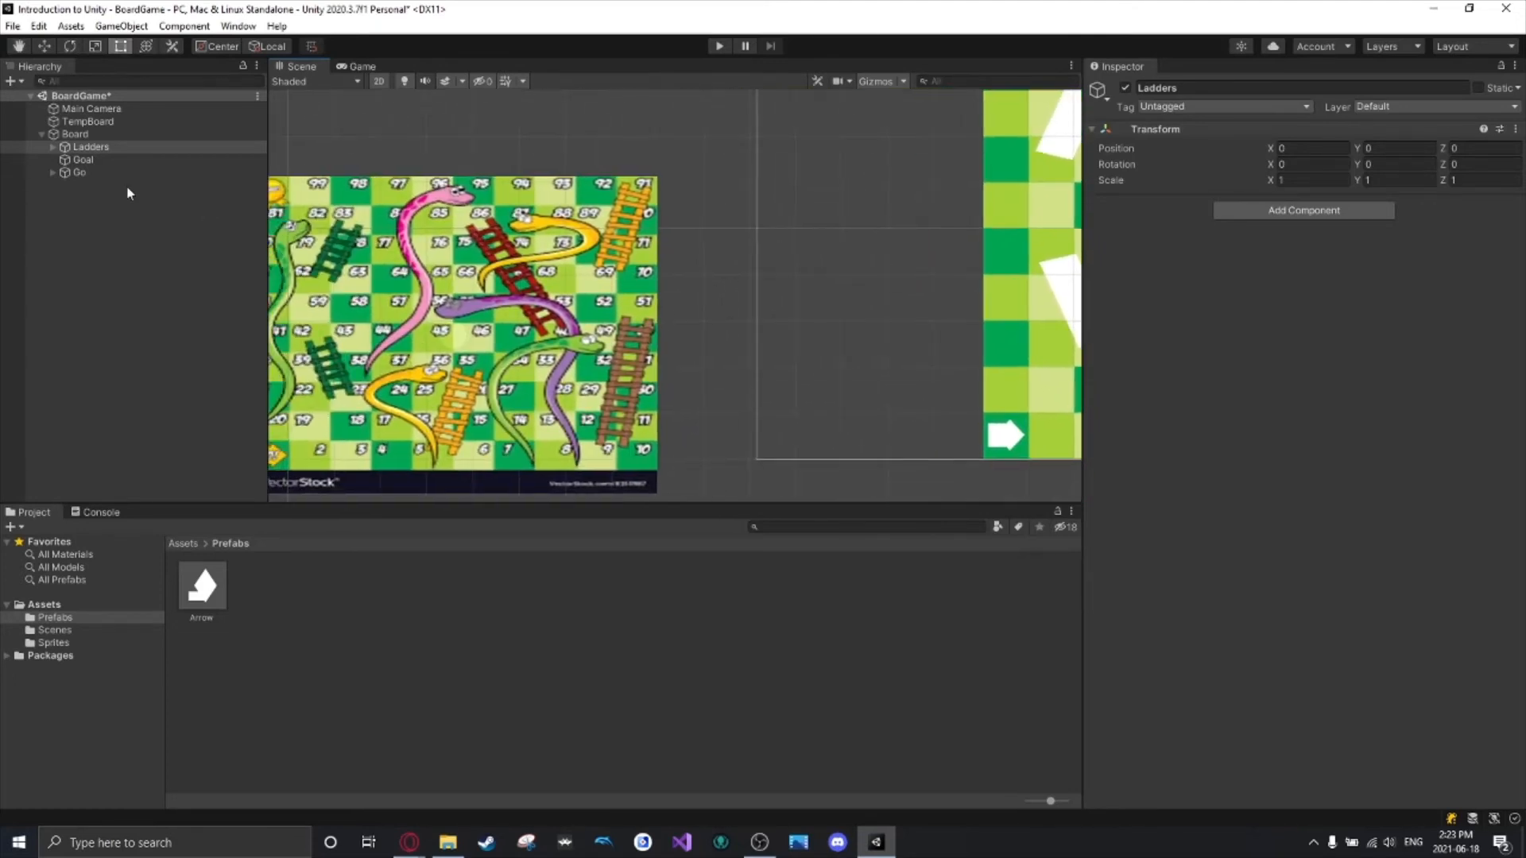
Create an empty child object under Board, switch to the Move tool and leave the new object selected.
right_click(76, 134)
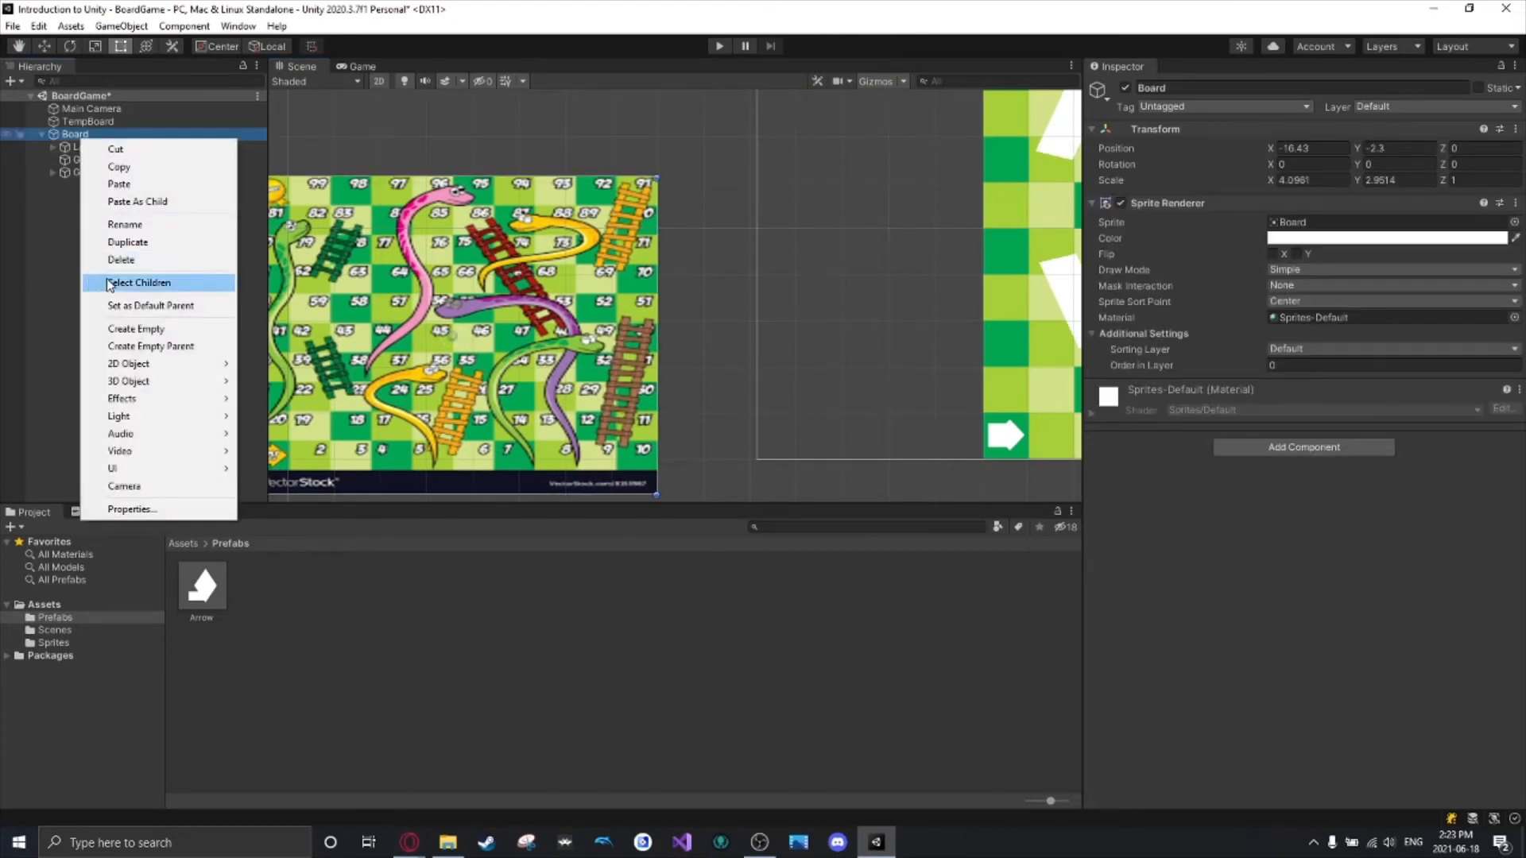
click(115, 328)
drag(98, 150, 101, 142)
key(f)
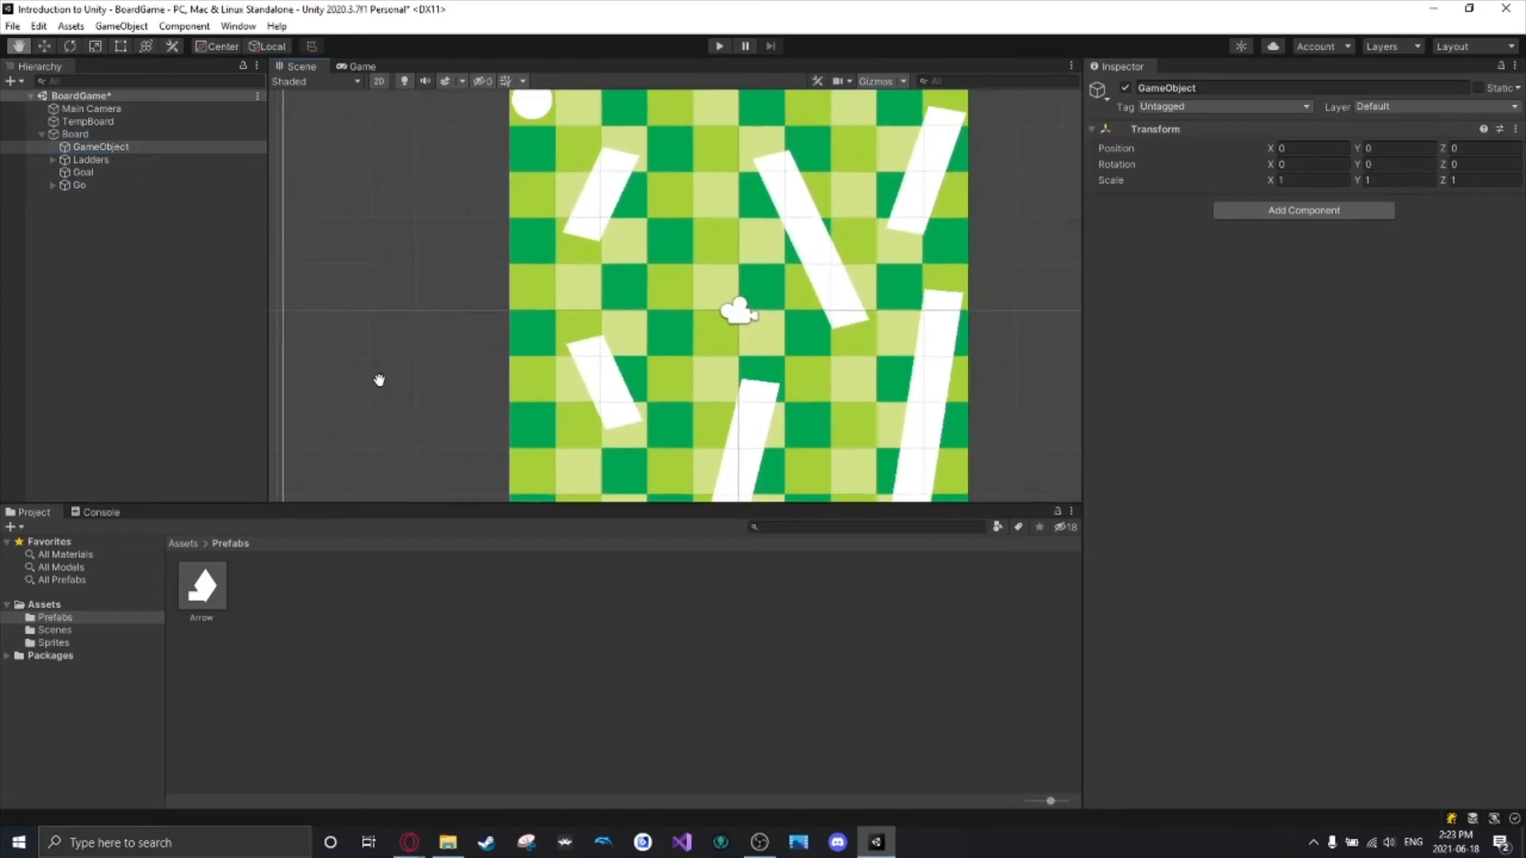
scroll(769, 259, down, 2)
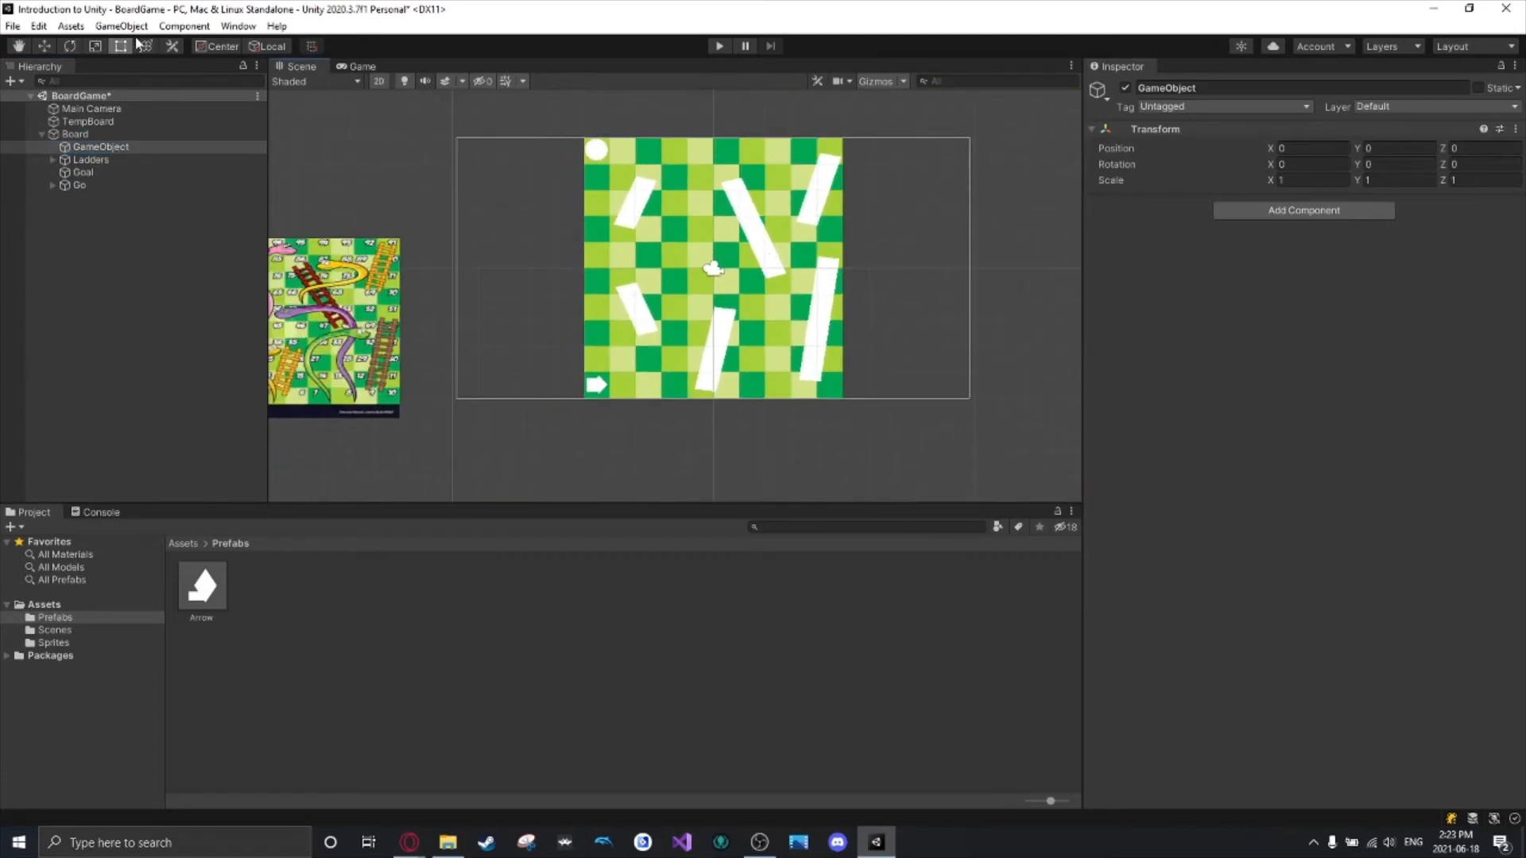
click(49, 47)
middle_drag(413, 333, 550, 320)
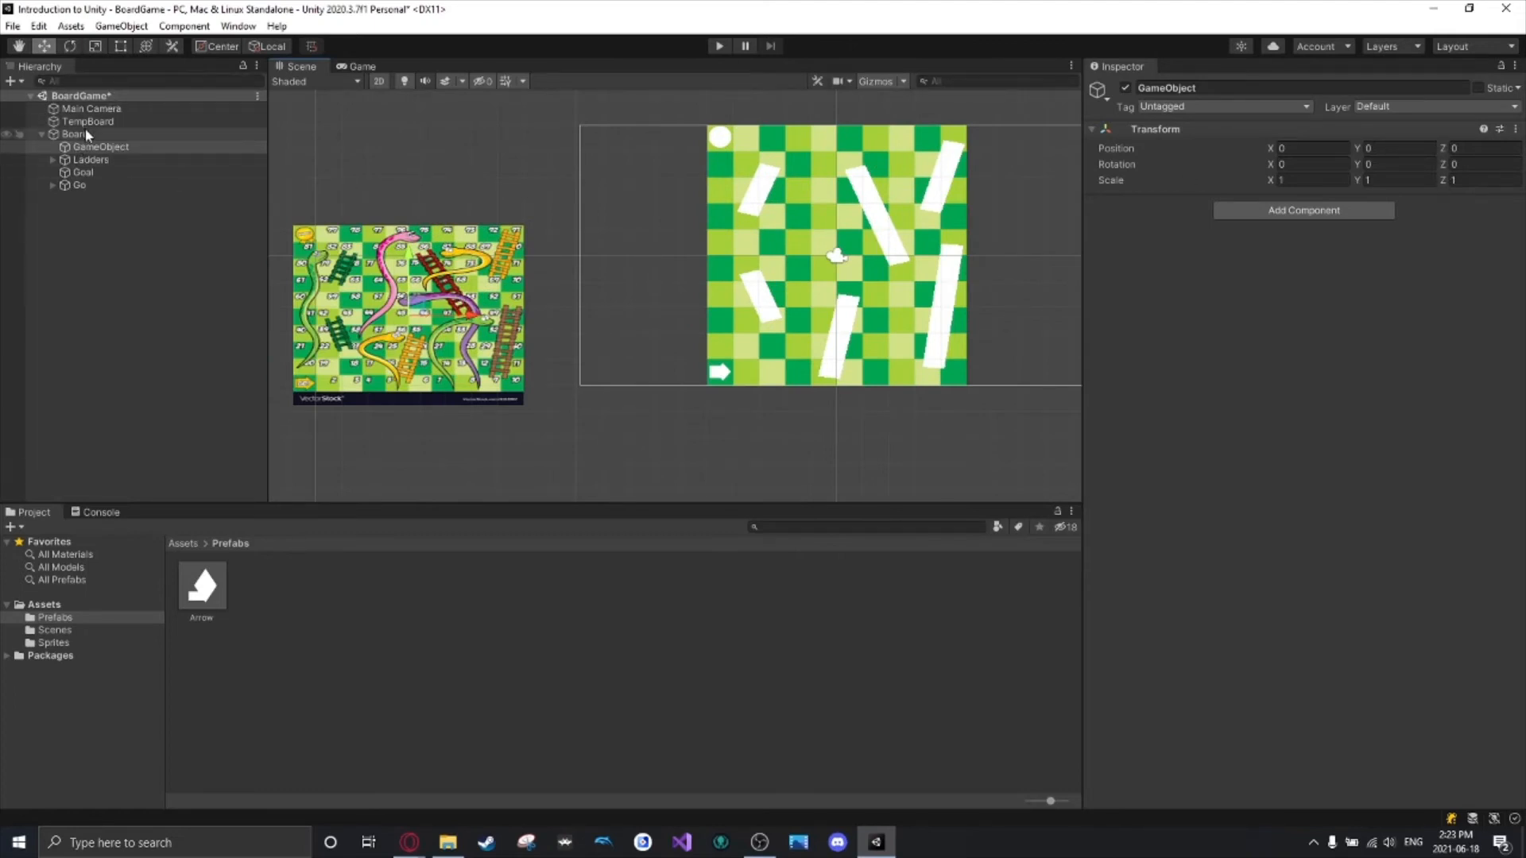
click(86, 135)
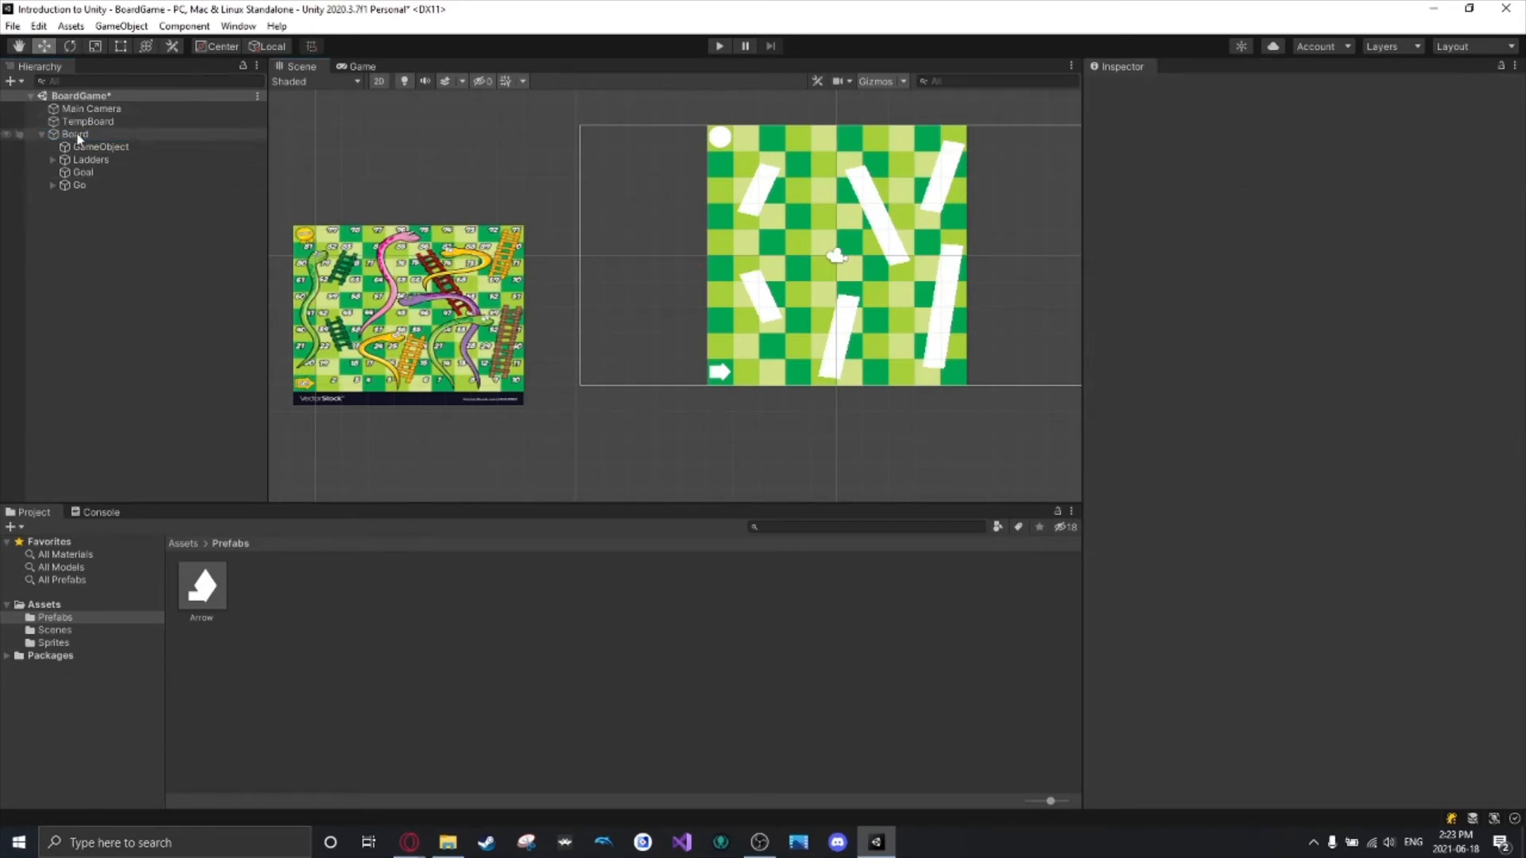
click(99, 146)
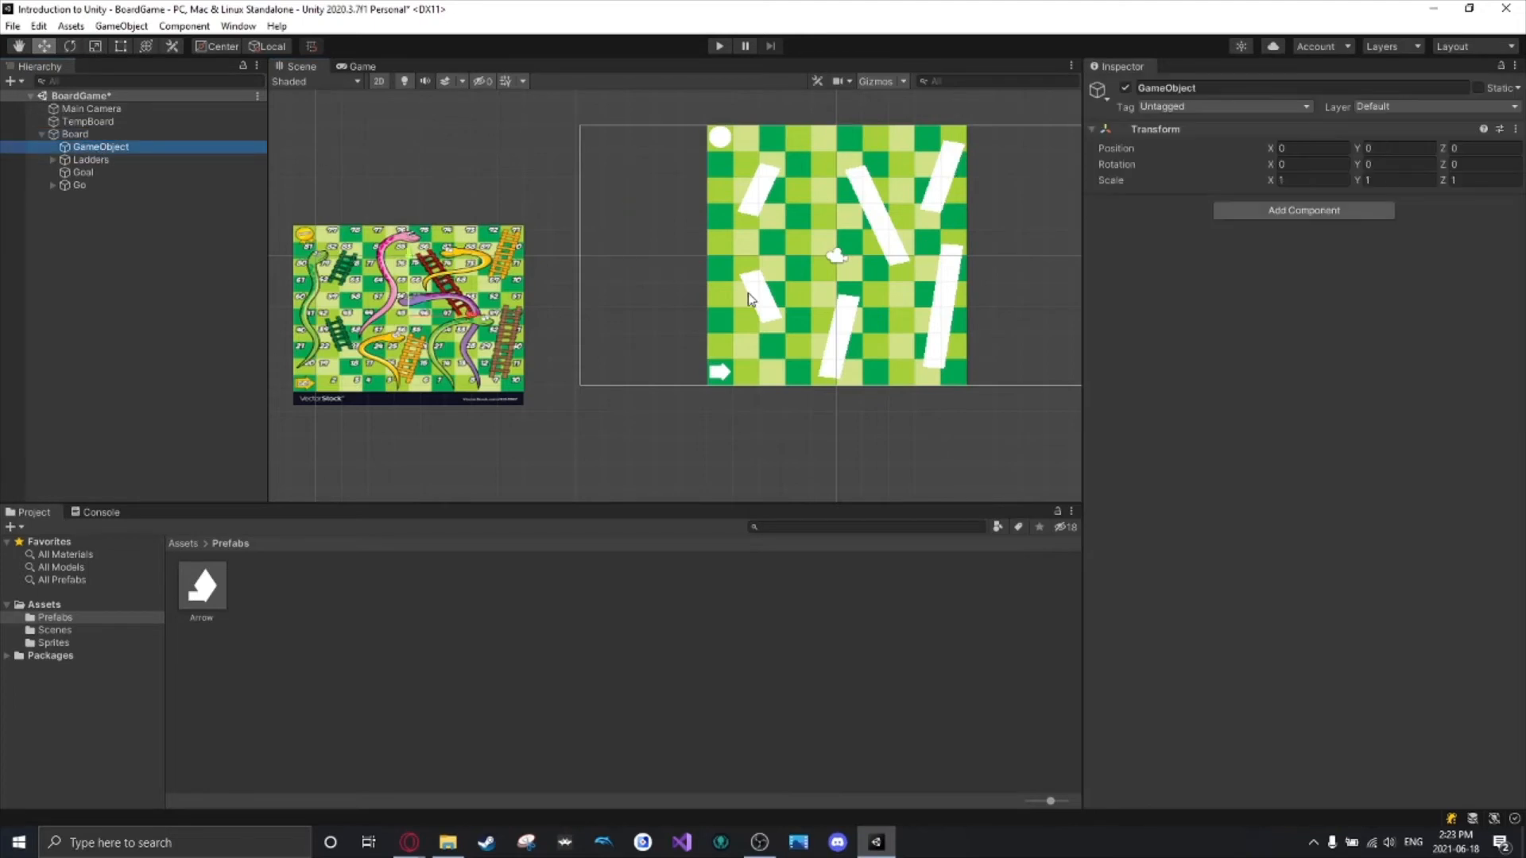
Move the empty GameObject from the board's centre to the second column, near the lower end of the upper-left ladder.
click(659, 221)
middle_drag(659, 219, 504, 204)
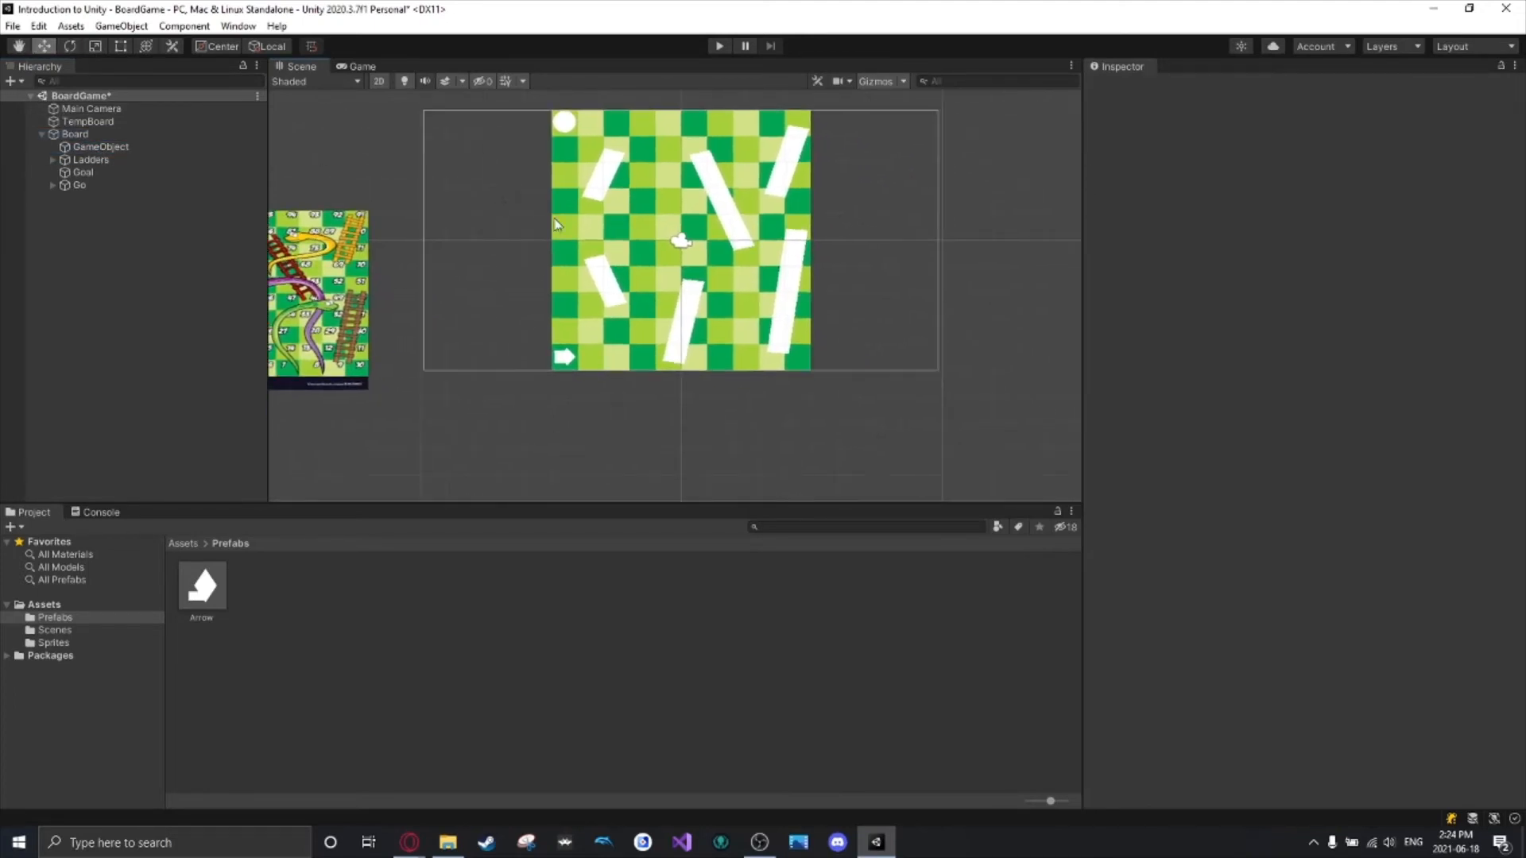
scroll(623, 237, up, 11)
middle_drag(413, 182, 809, 182)
click(102, 146)
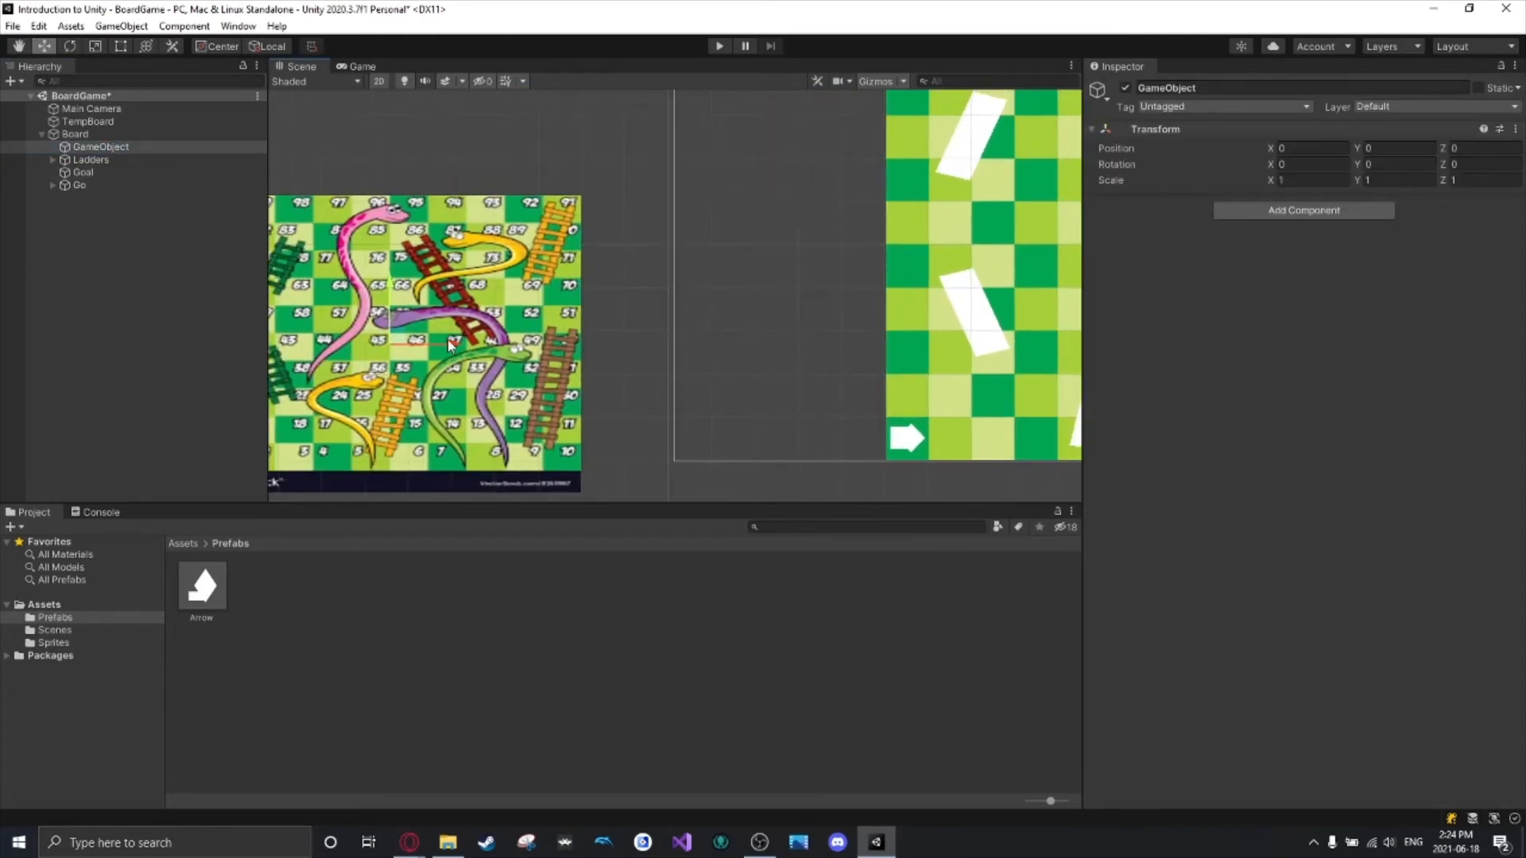
drag(447, 340, 995, 321)
middle_drag(791, 290, 517, 348)
drag(673, 344, 661, 178)
middle_drag(330, 311, 854, 214)
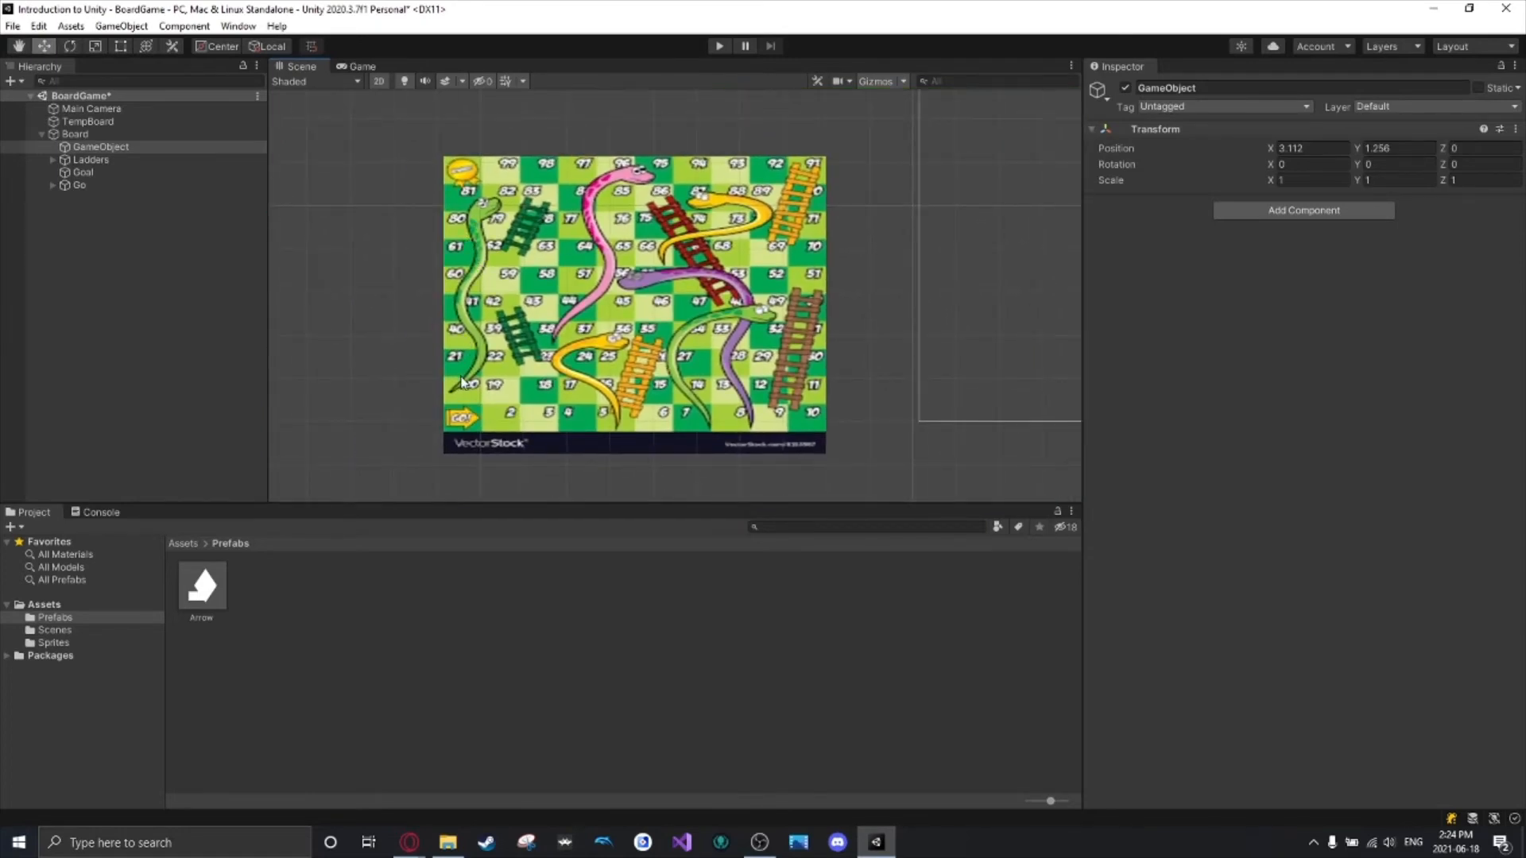
middle_drag(988, 266, 558, 436)
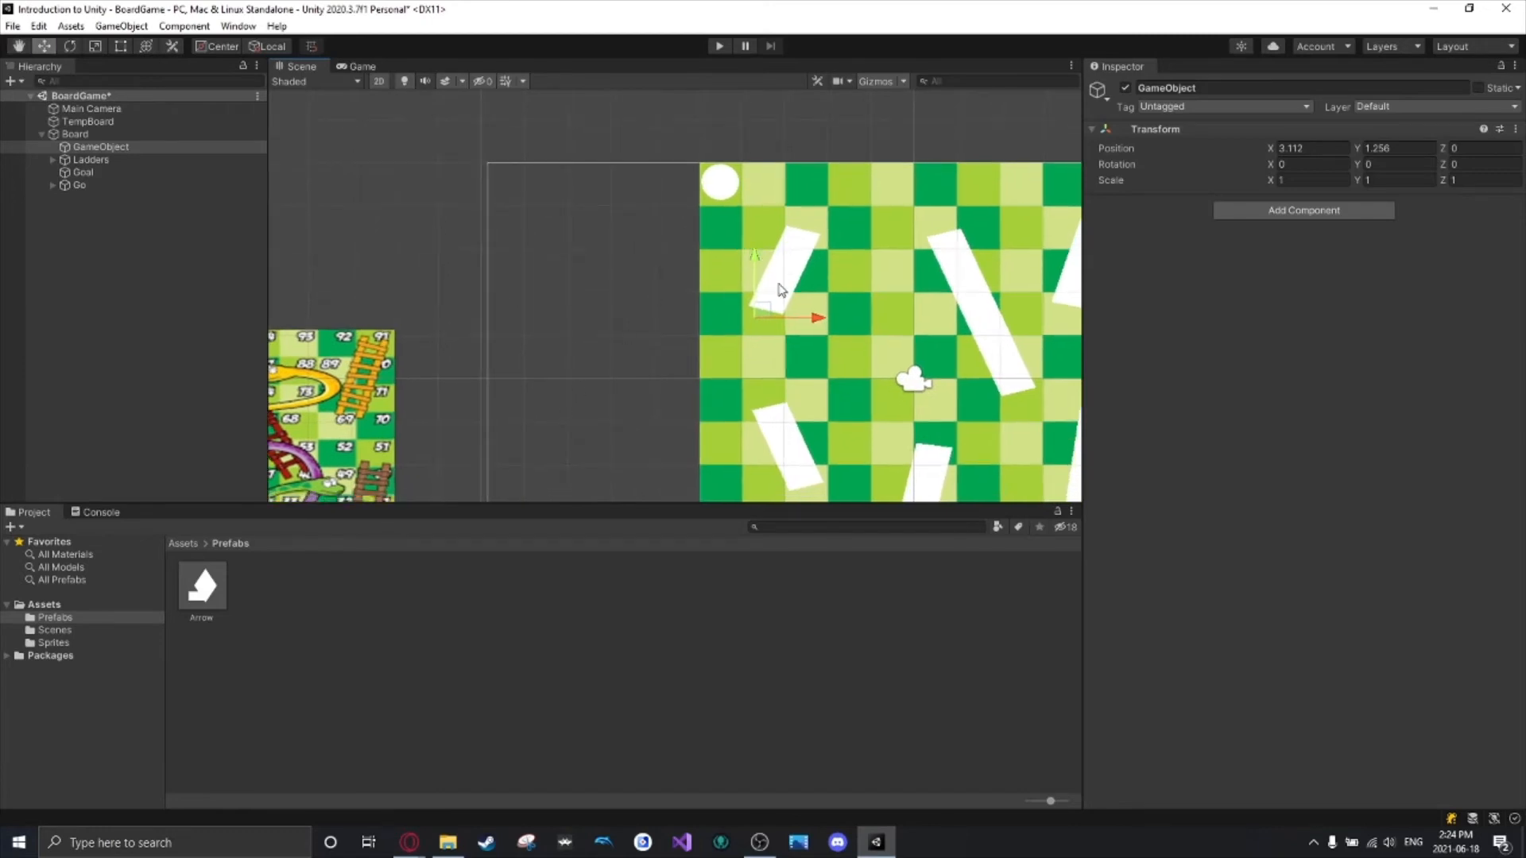
Reposition the empty GameObject in the board's second column, near the second row, to match the green snake's head on the reference board.
drag(747, 261, 750, 213)
drag(804, 278, 800, 278)
middle_drag(665, 292, 871, 191)
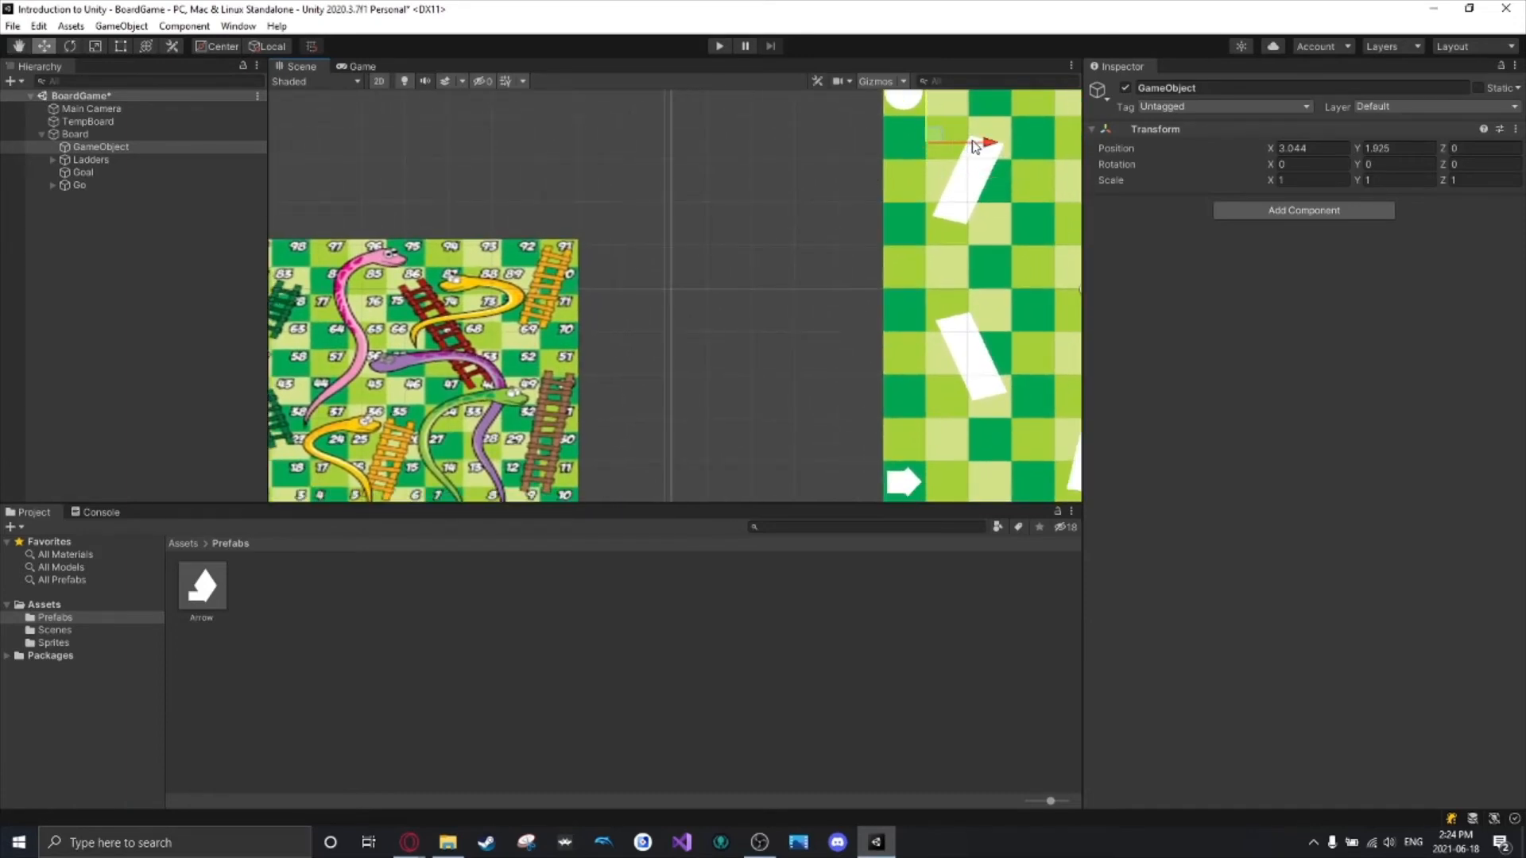
drag(986, 143, 992, 143)
middle_drag(865, 233, 1011, 219)
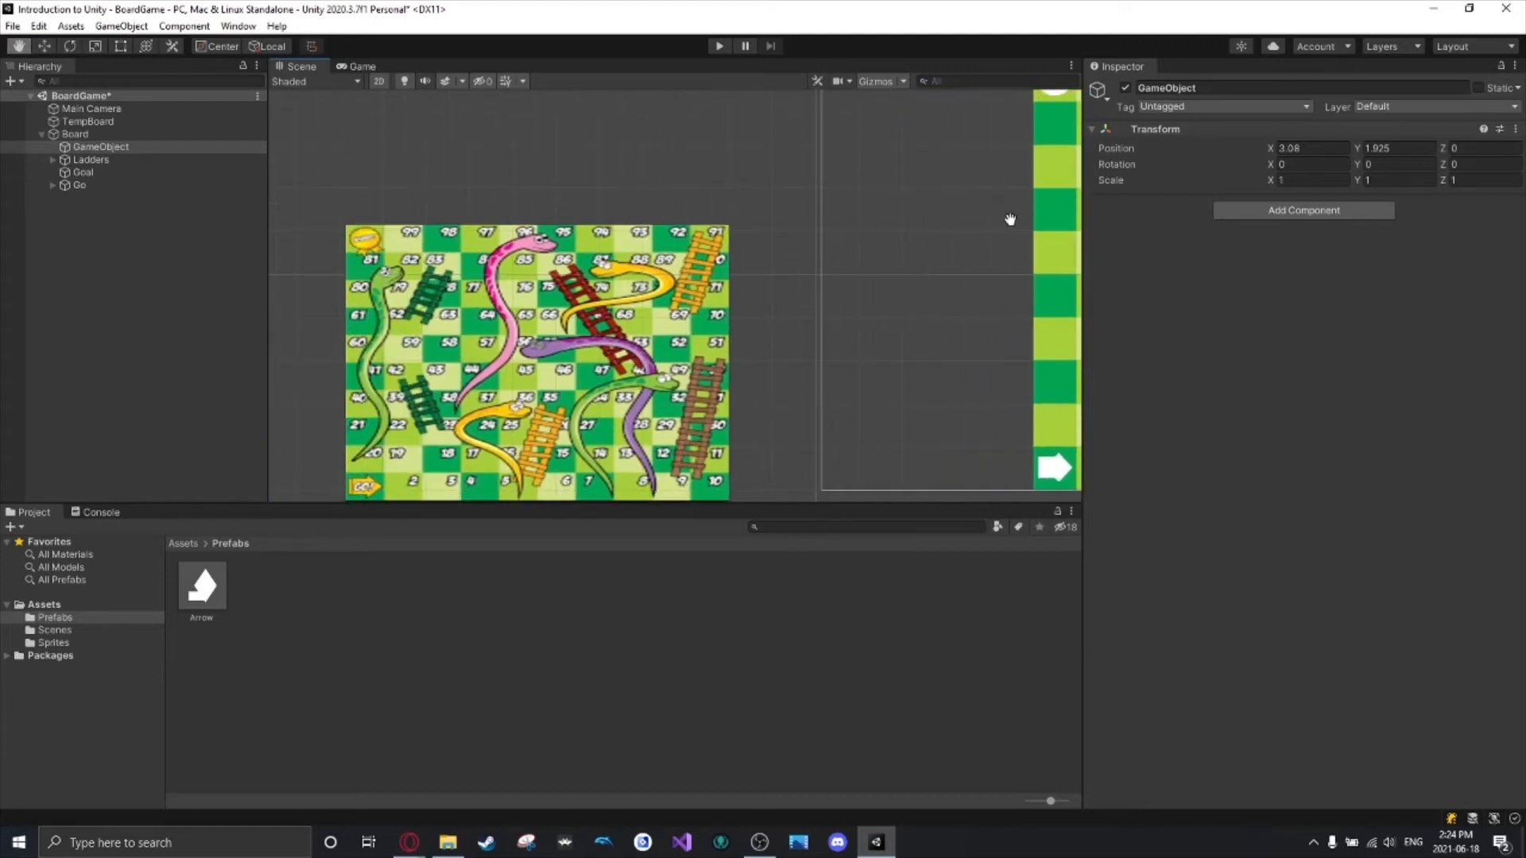
scroll(817, 279, up, 3)
Create a 2D Square sprite as a child of the empty GameObject and select it.
right_click(90, 151)
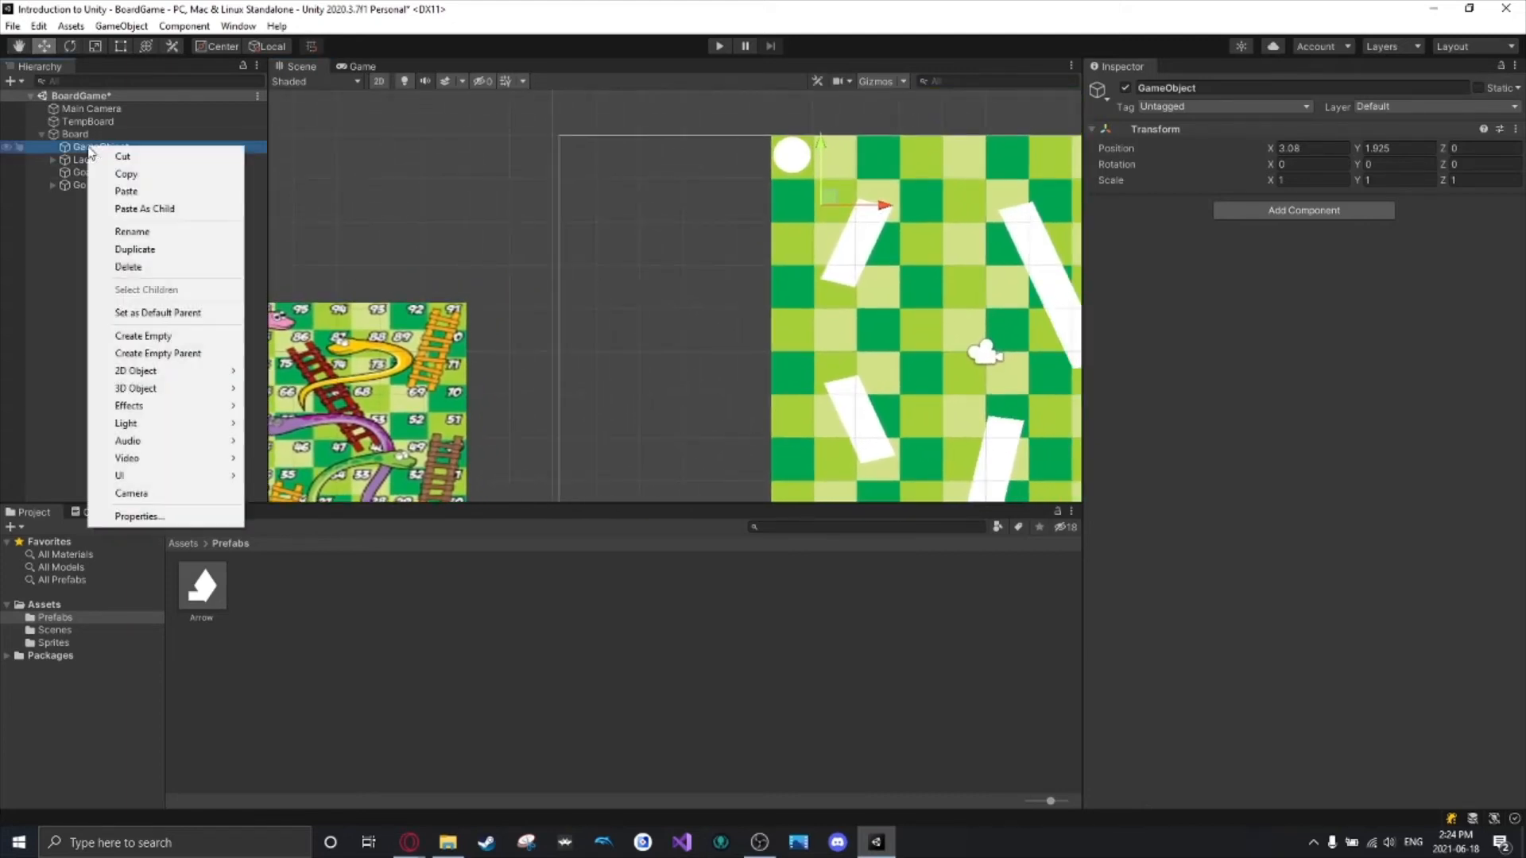
mouse_move(183, 372)
mouse_move(302, 370)
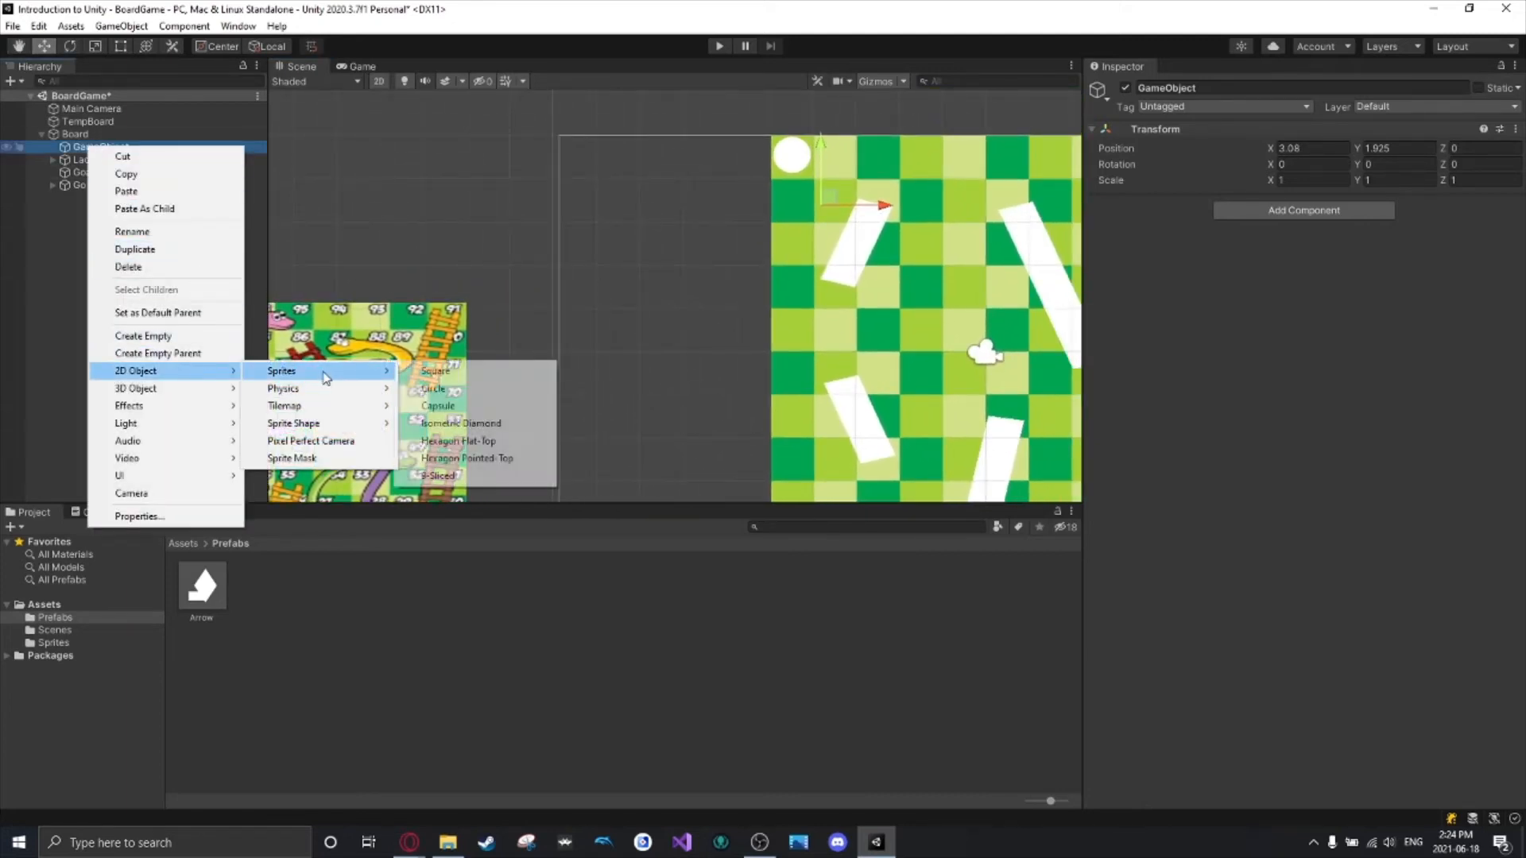
click(473, 372)
click(754, 187)
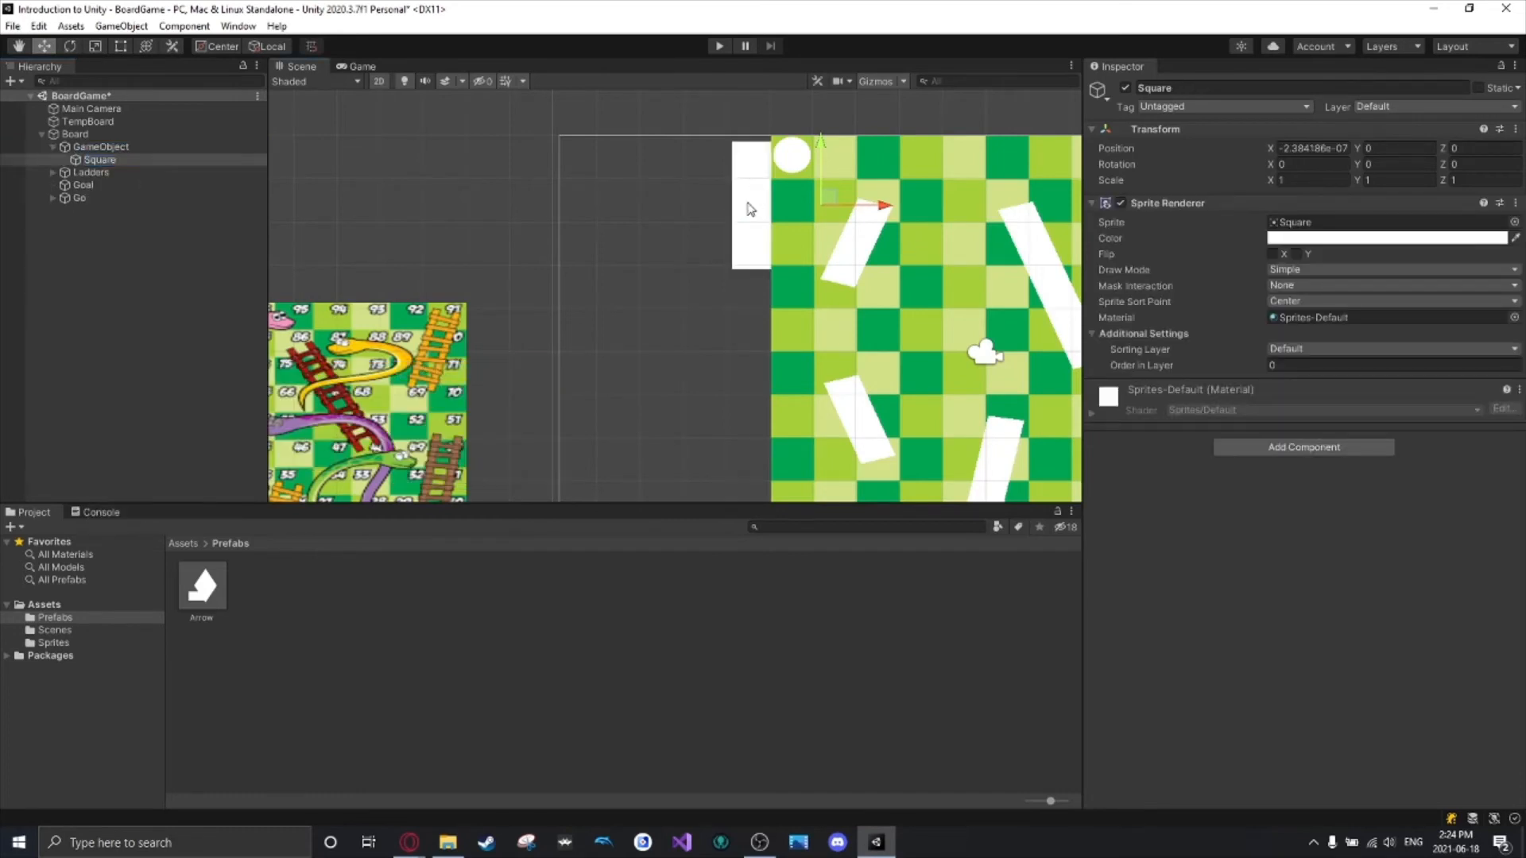
click(115, 160)
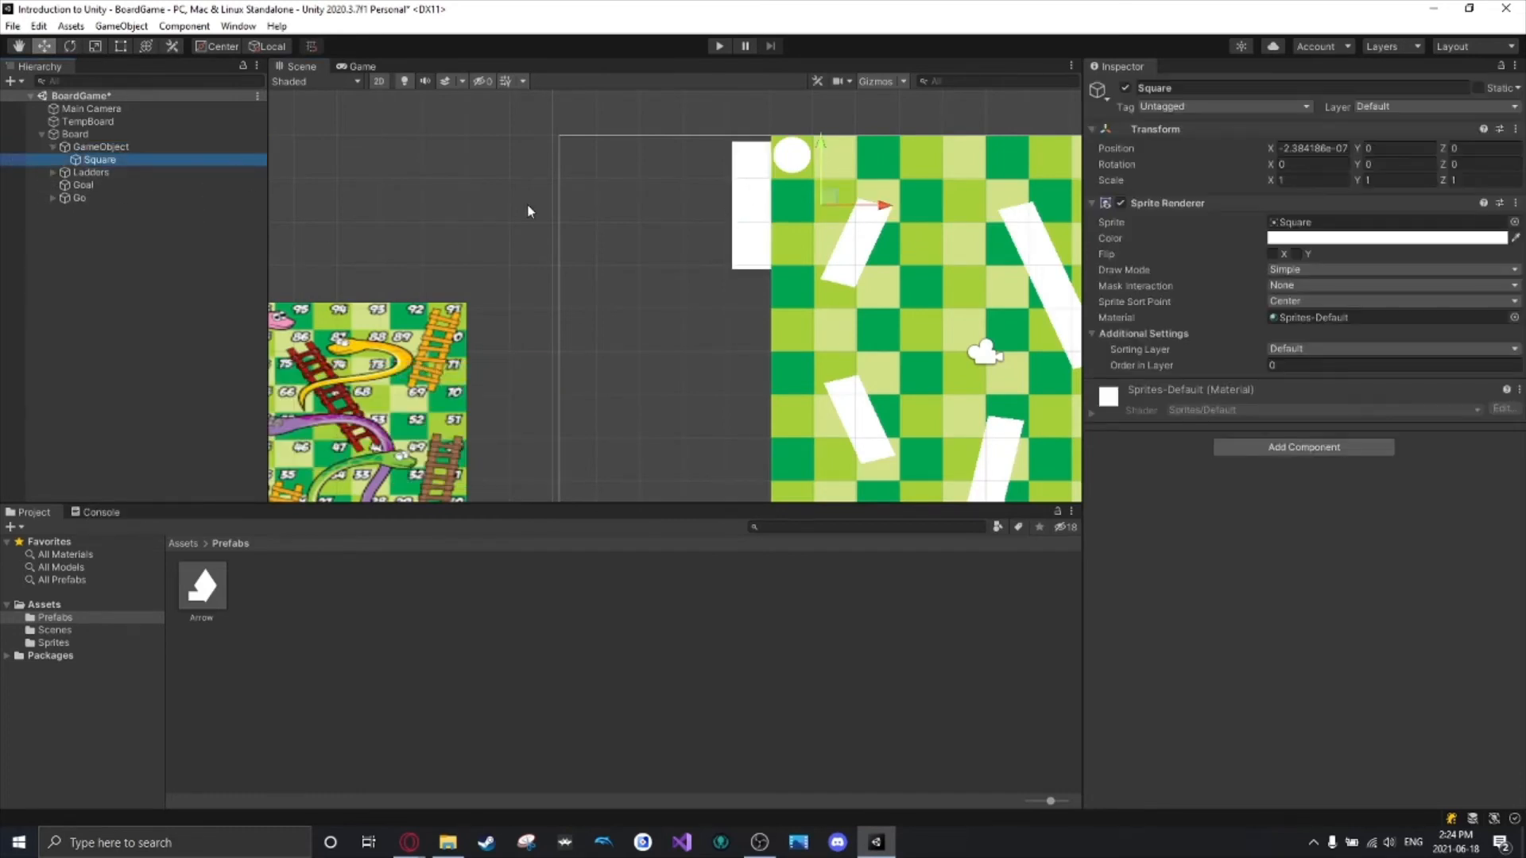
Shrink the Square to a scale of about 0.11 by 0.30 beside the reference board and set its Order in Layer to 1.
click(120, 46)
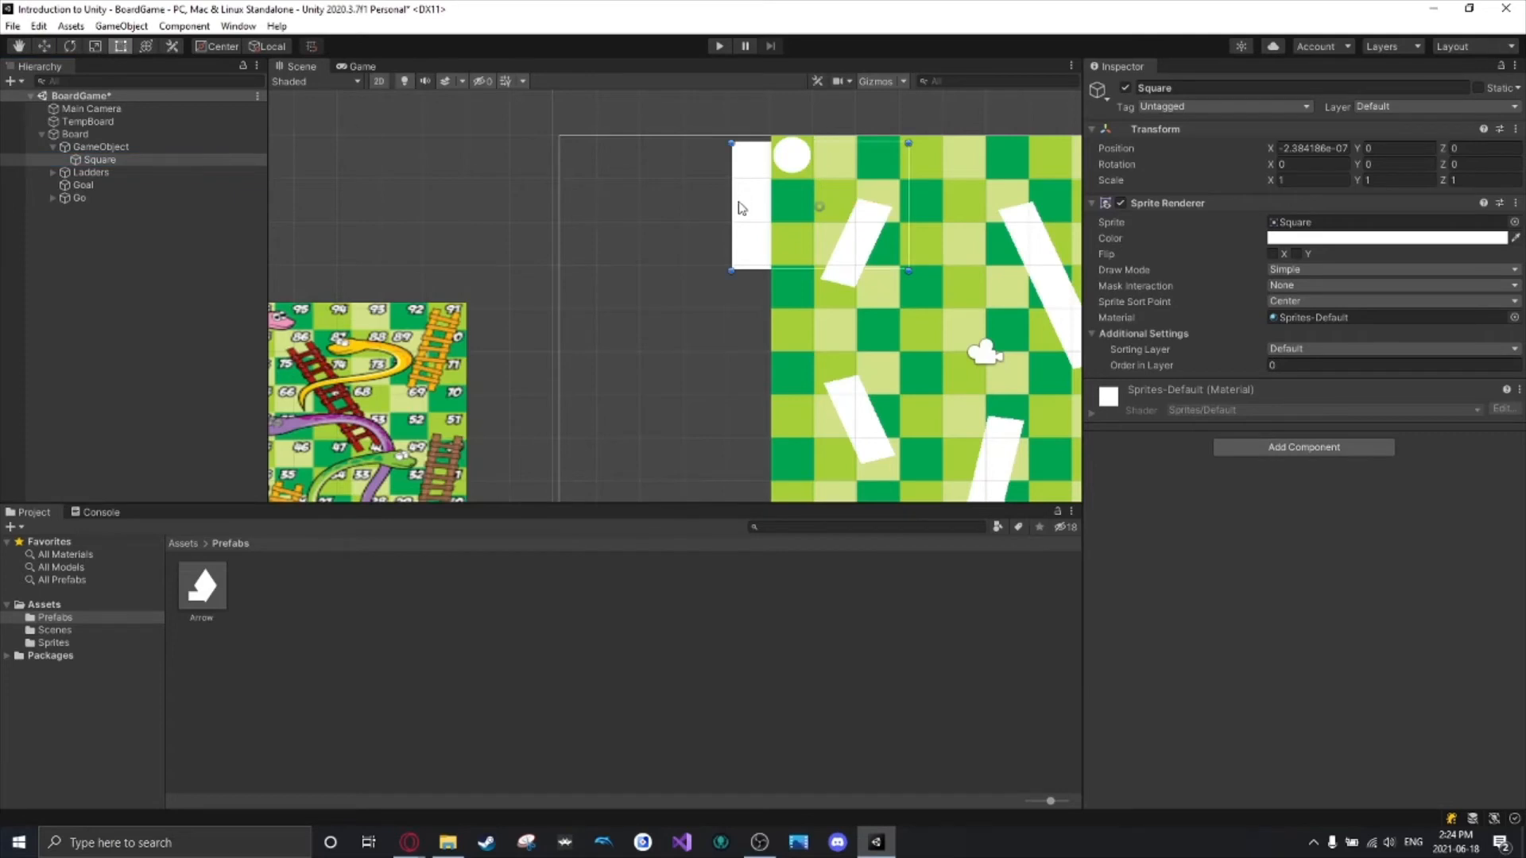
drag(743, 209, 478, 243)
drag(642, 183, 466, 265)
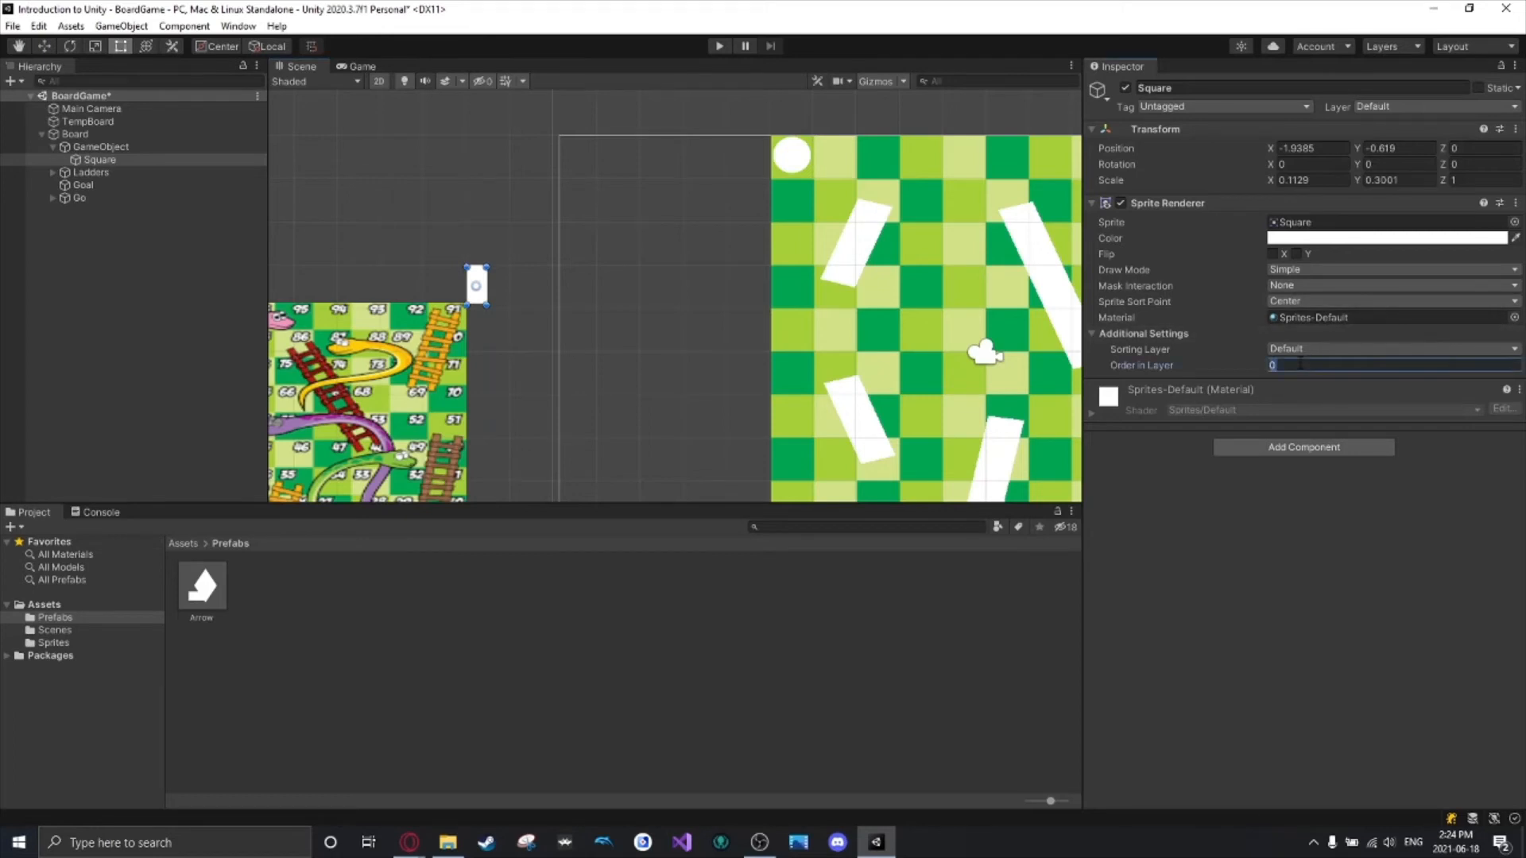
click(636, 310)
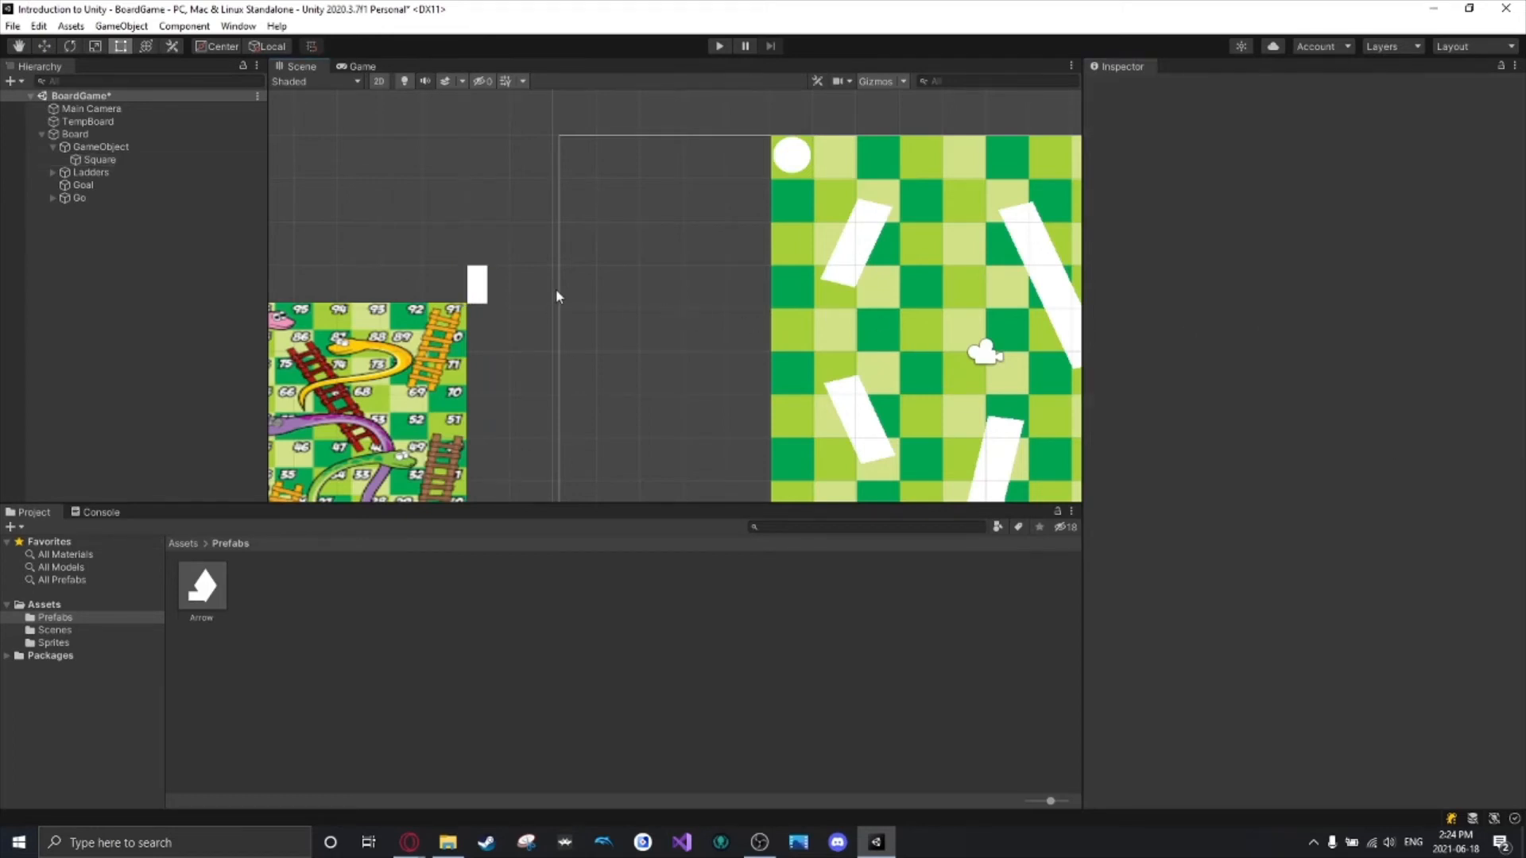
Place the small Square on the board's second column, just beside the top of the upper-left ladder.
click(791, 208)
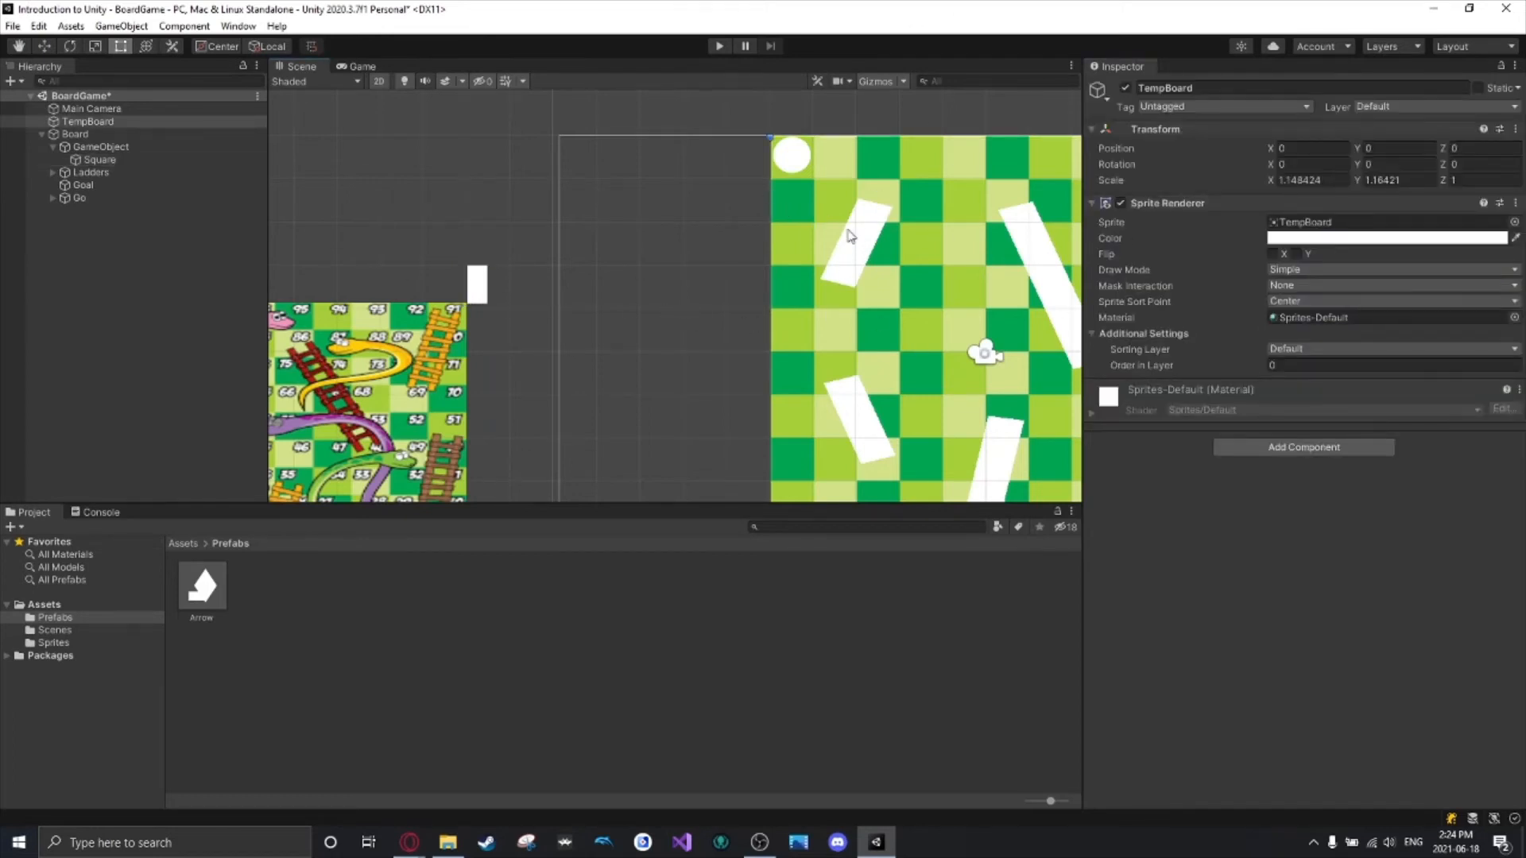
click(480, 280)
drag(480, 280, 837, 203)
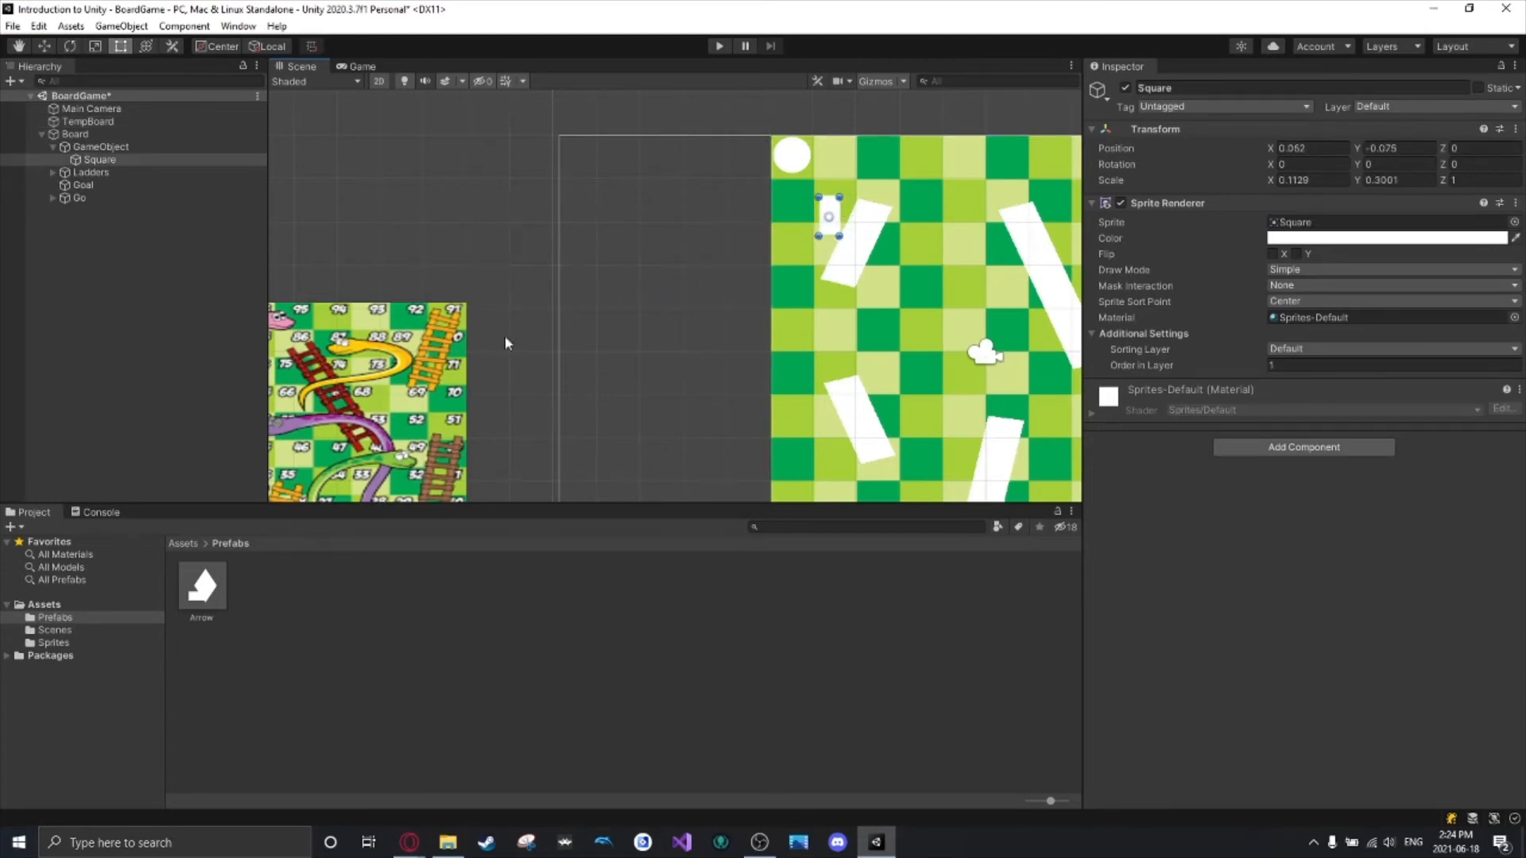
Shape the Square into the snake's head by rotating it about -36.5° and scaling it to about 0.18 by 0.24.
middle_drag(504, 336, 601, 297)
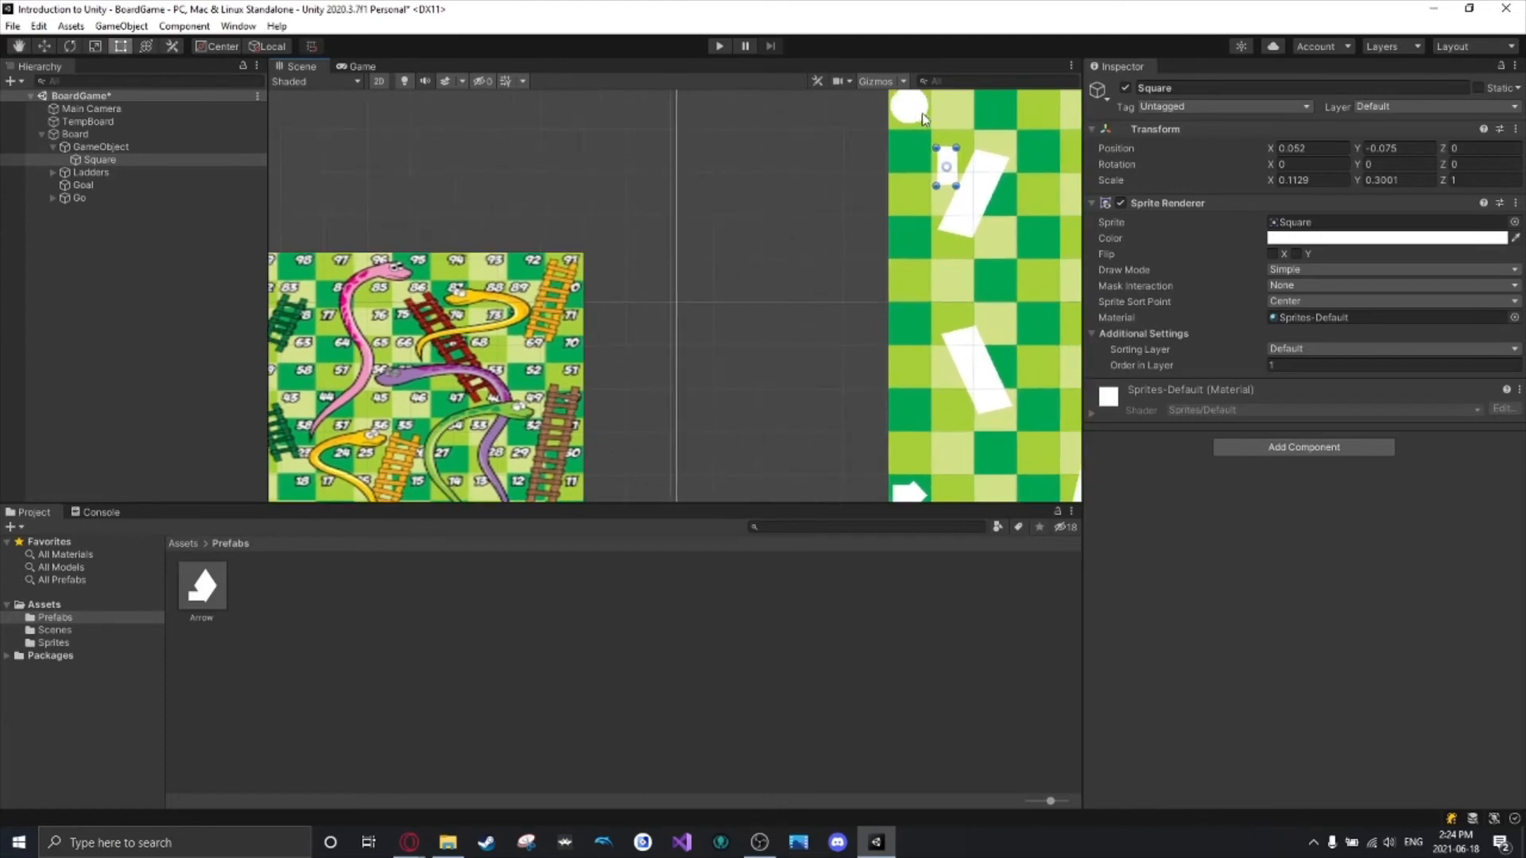
click(964, 148)
click(954, 151)
drag(966, 147, 947, 173)
middle_drag(554, 299, 594, 261)
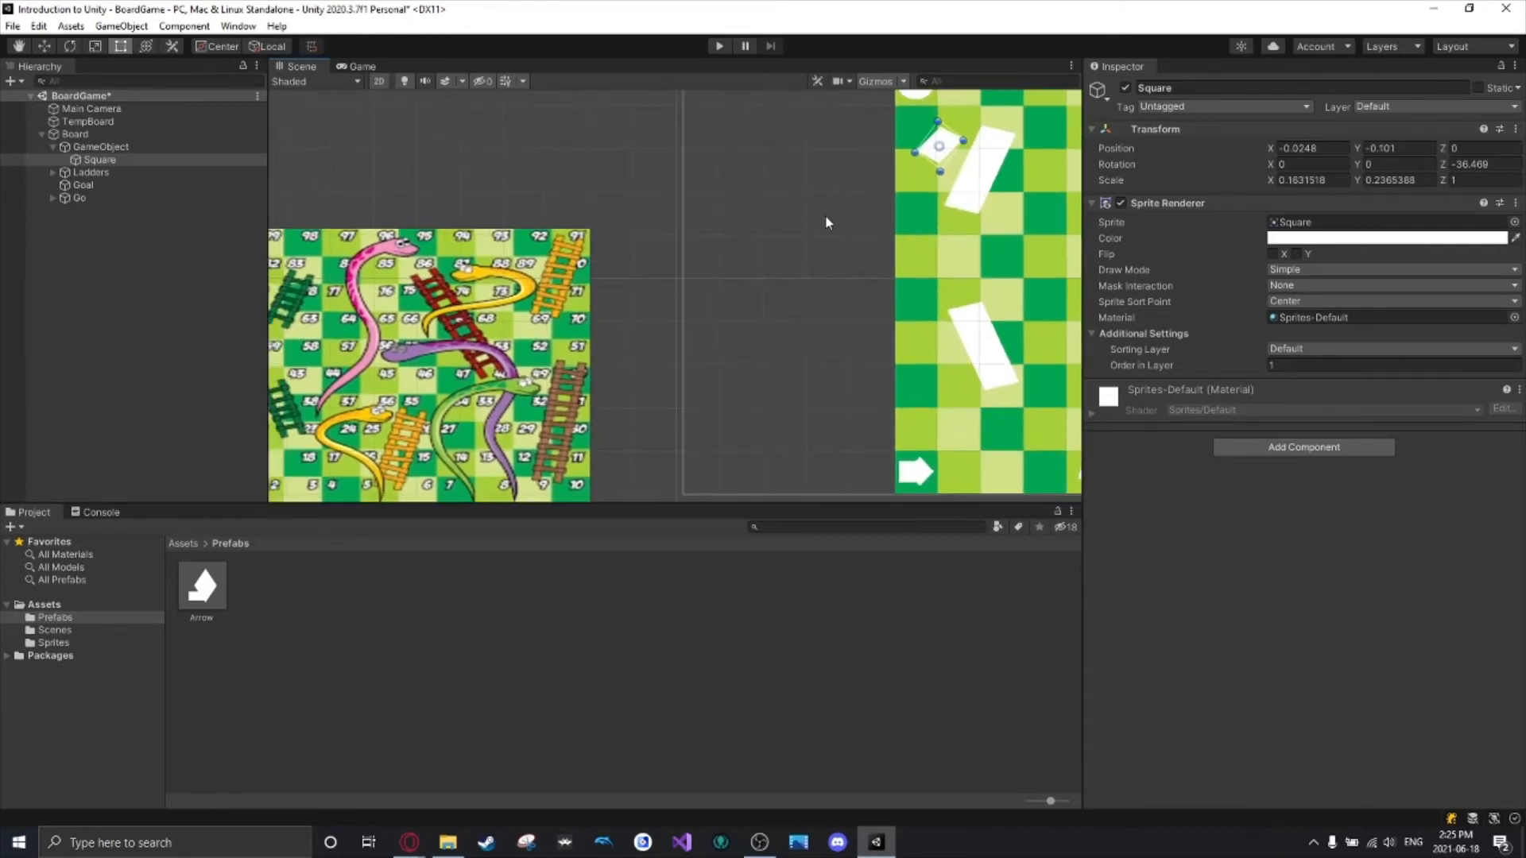
Duplicate the head and shape the copy into a body segment below it, rotated about 9.4° and scaled about 0.11 by 0.38.
key(ctrl+d)
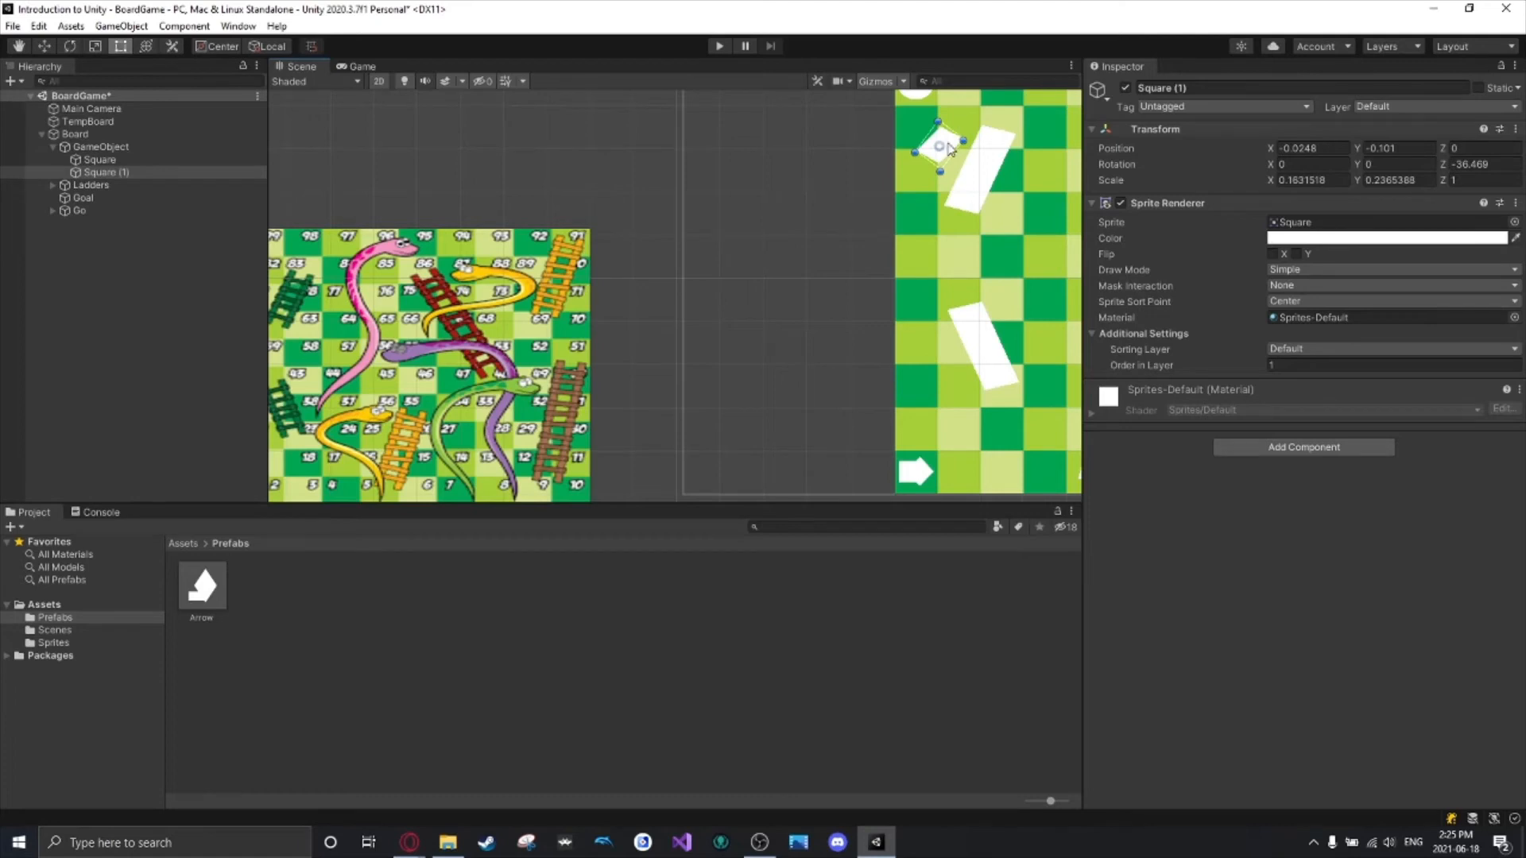
drag(952, 150, 934, 187)
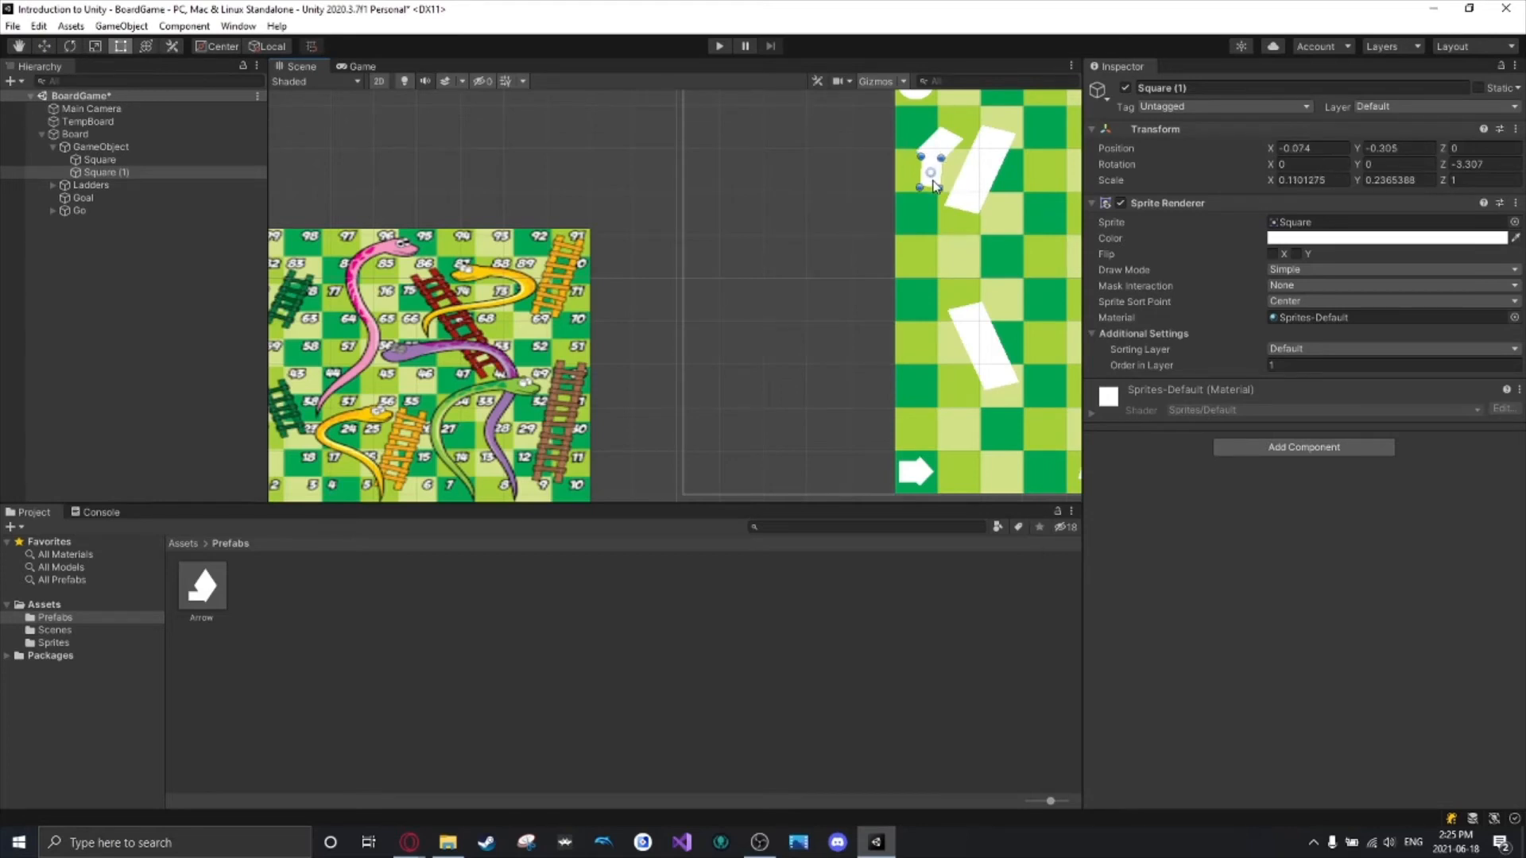
mouse_move(713, 311)
middle_down()
mouse_move(839, 289)
mouse_move(712, 300)
middle_up()
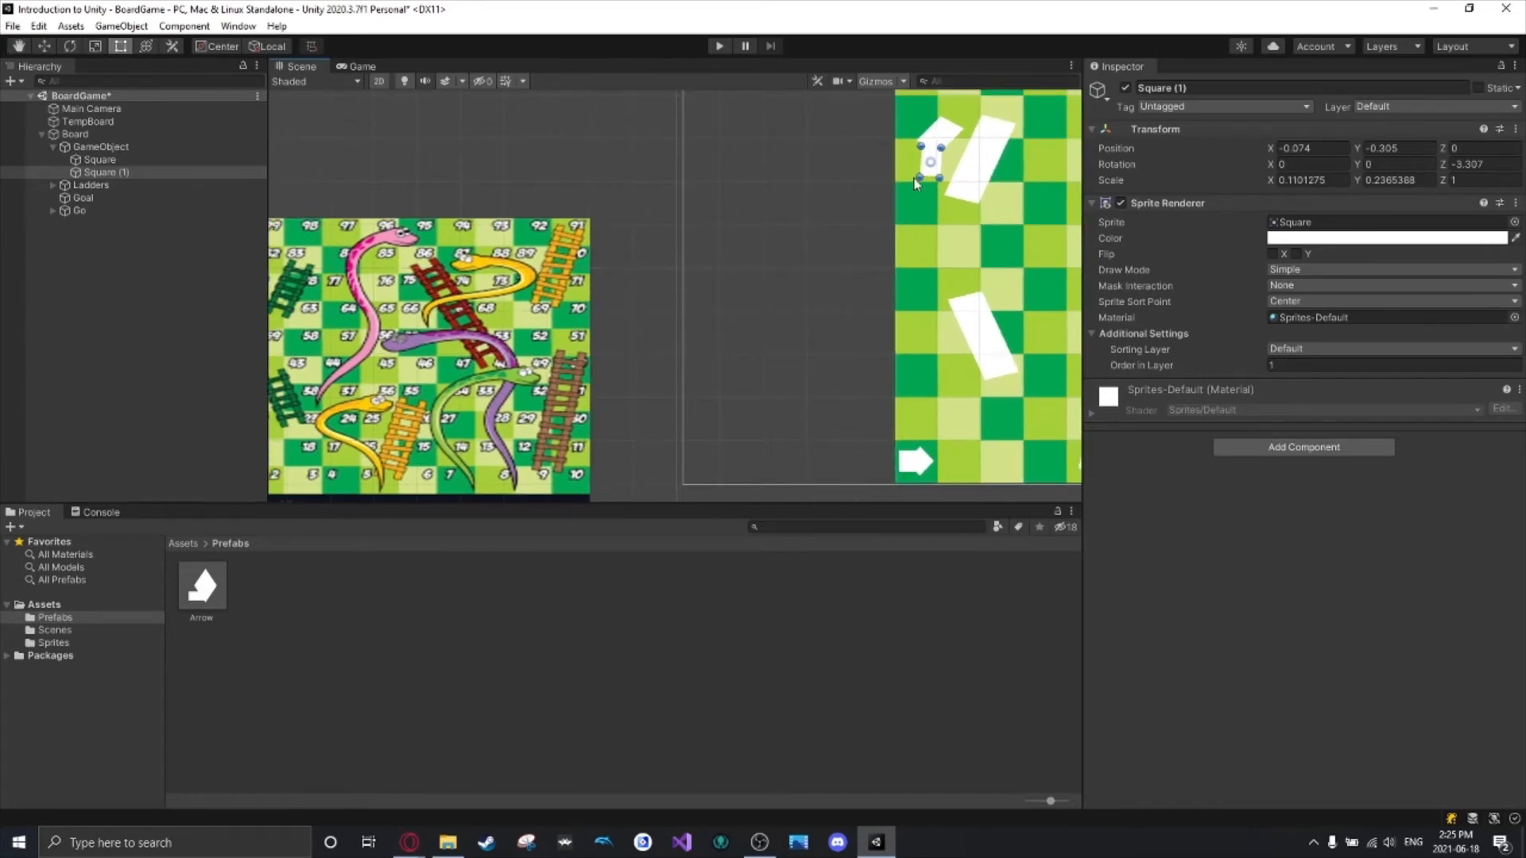
drag(920, 178, 915, 239)
middle_drag(826, 244, 891, 254)
drag(1003, 267, 1011, 205)
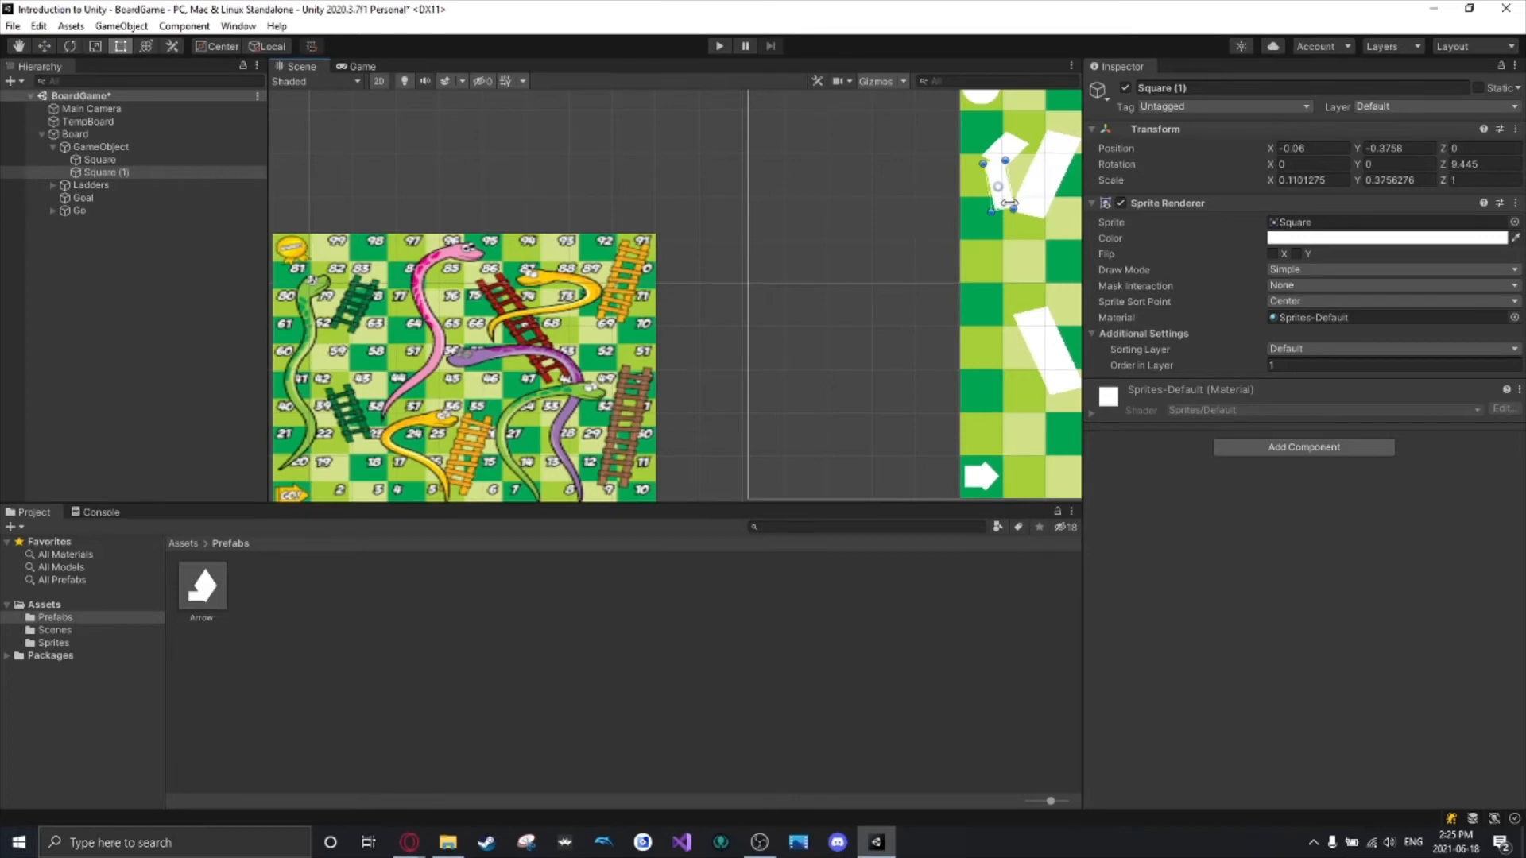
Duplicate the body segment three times and chain the copies down the board, following the curve of the reference green snake.
key(ctrl+d)
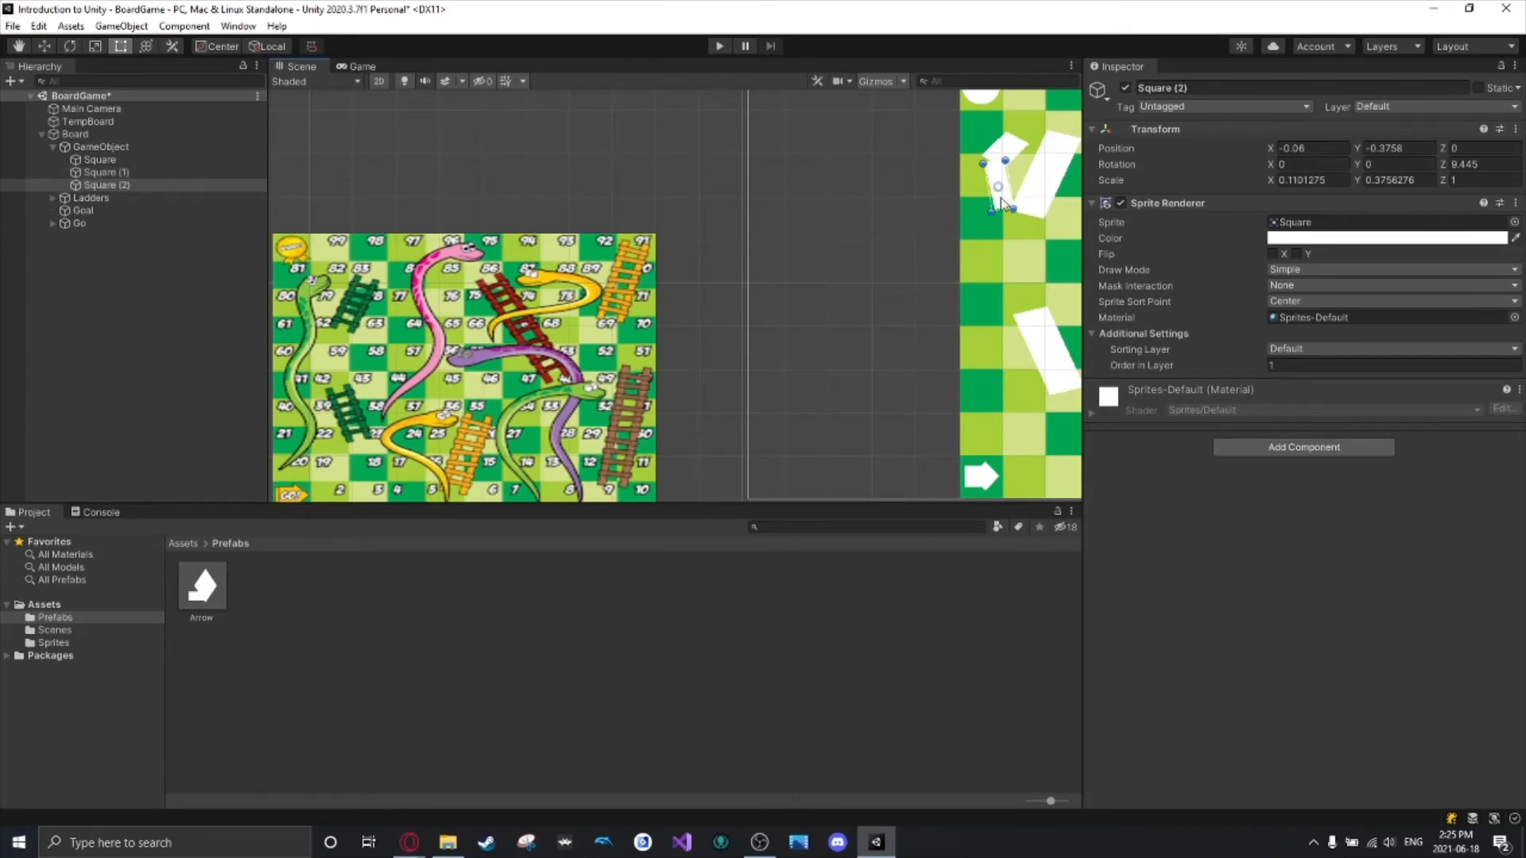
drag(1007, 210, 992, 388)
key(ctrl+d)
key(ctrl+d)
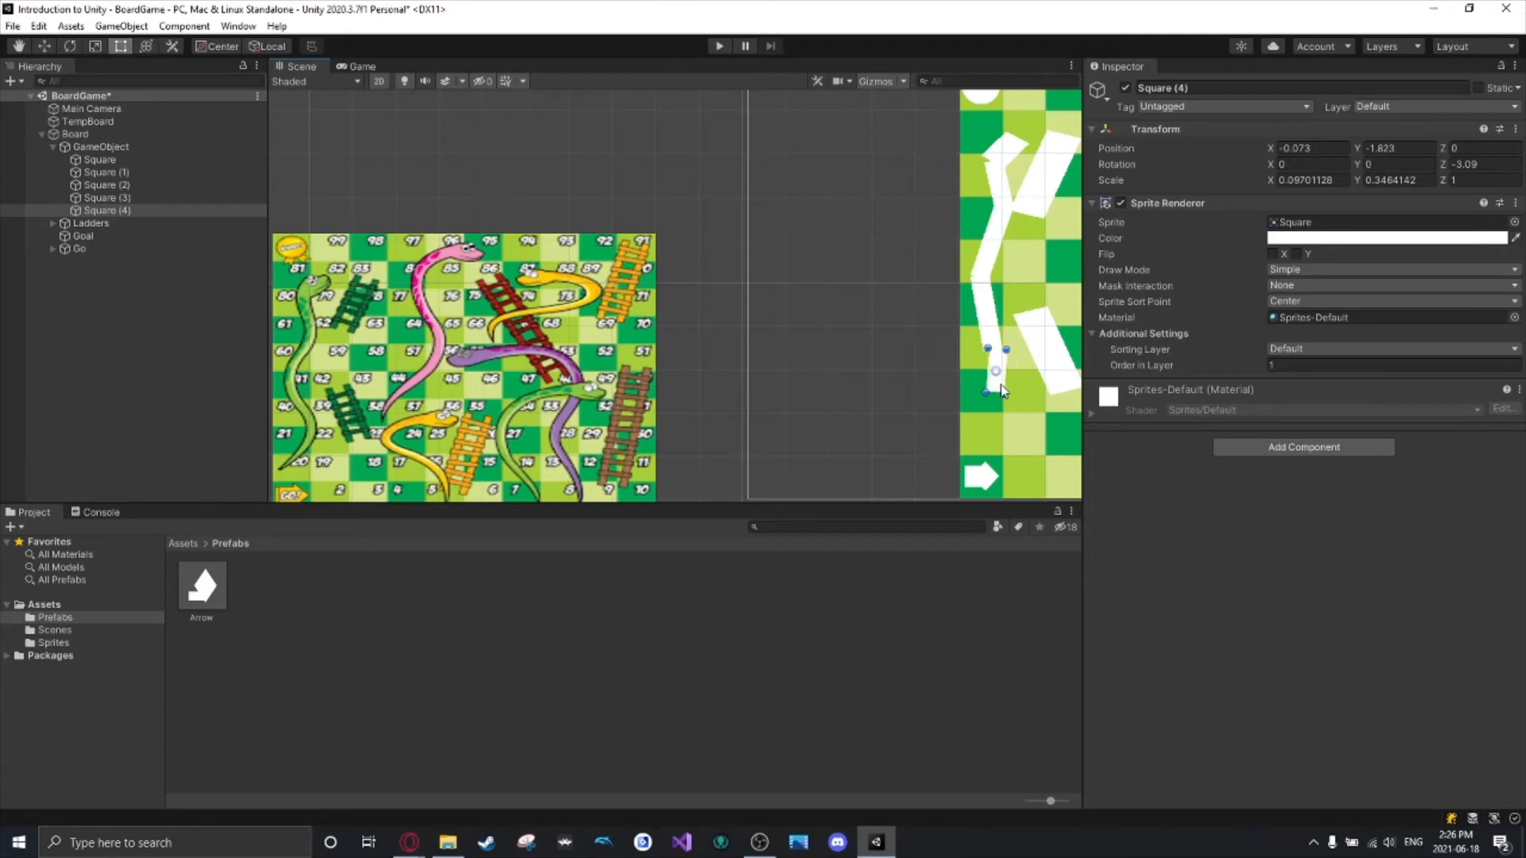
Add a narrower lower body segment rotated about -12.2° and a small tail tip rotated about -50.3° to the snake.
drag(1002, 389, 992, 391)
drag(995, 391, 991, 428)
key(ctrl+d)
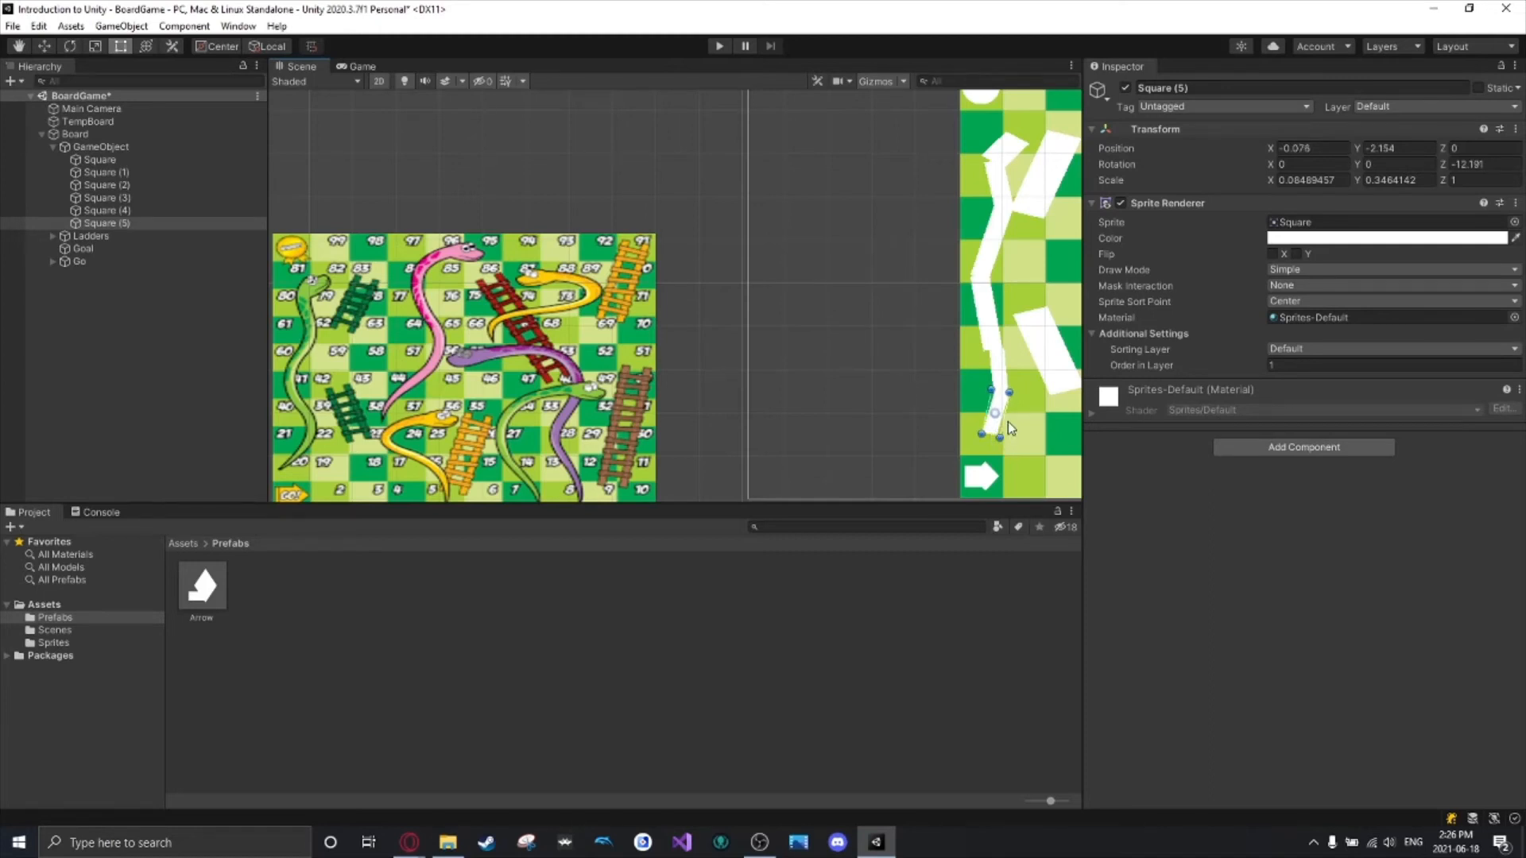
drag(1004, 420, 998, 419)
key(ctrl+d)
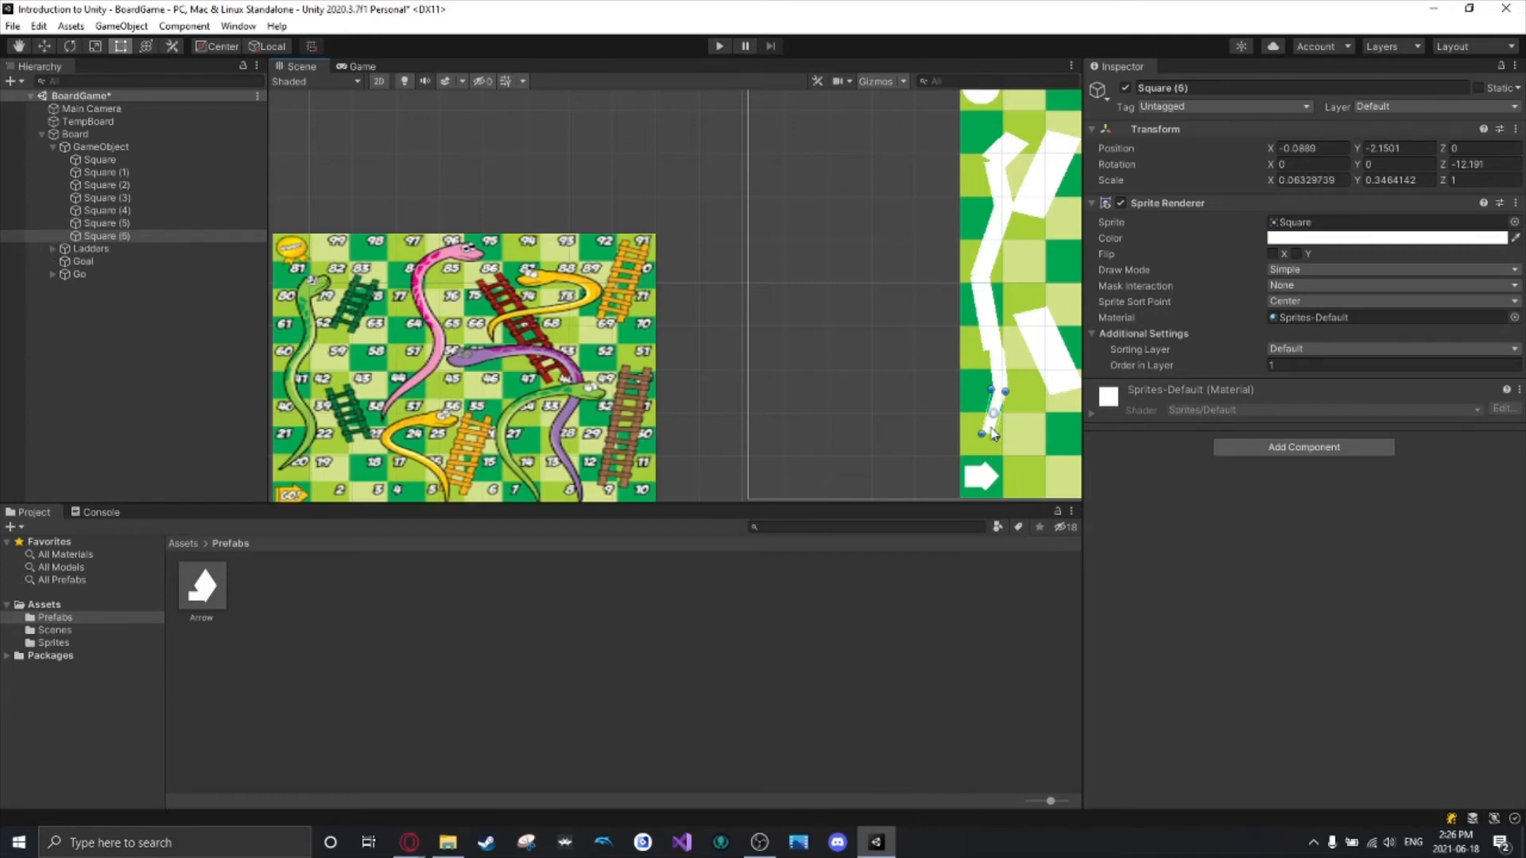
drag(994, 433, 966, 448)
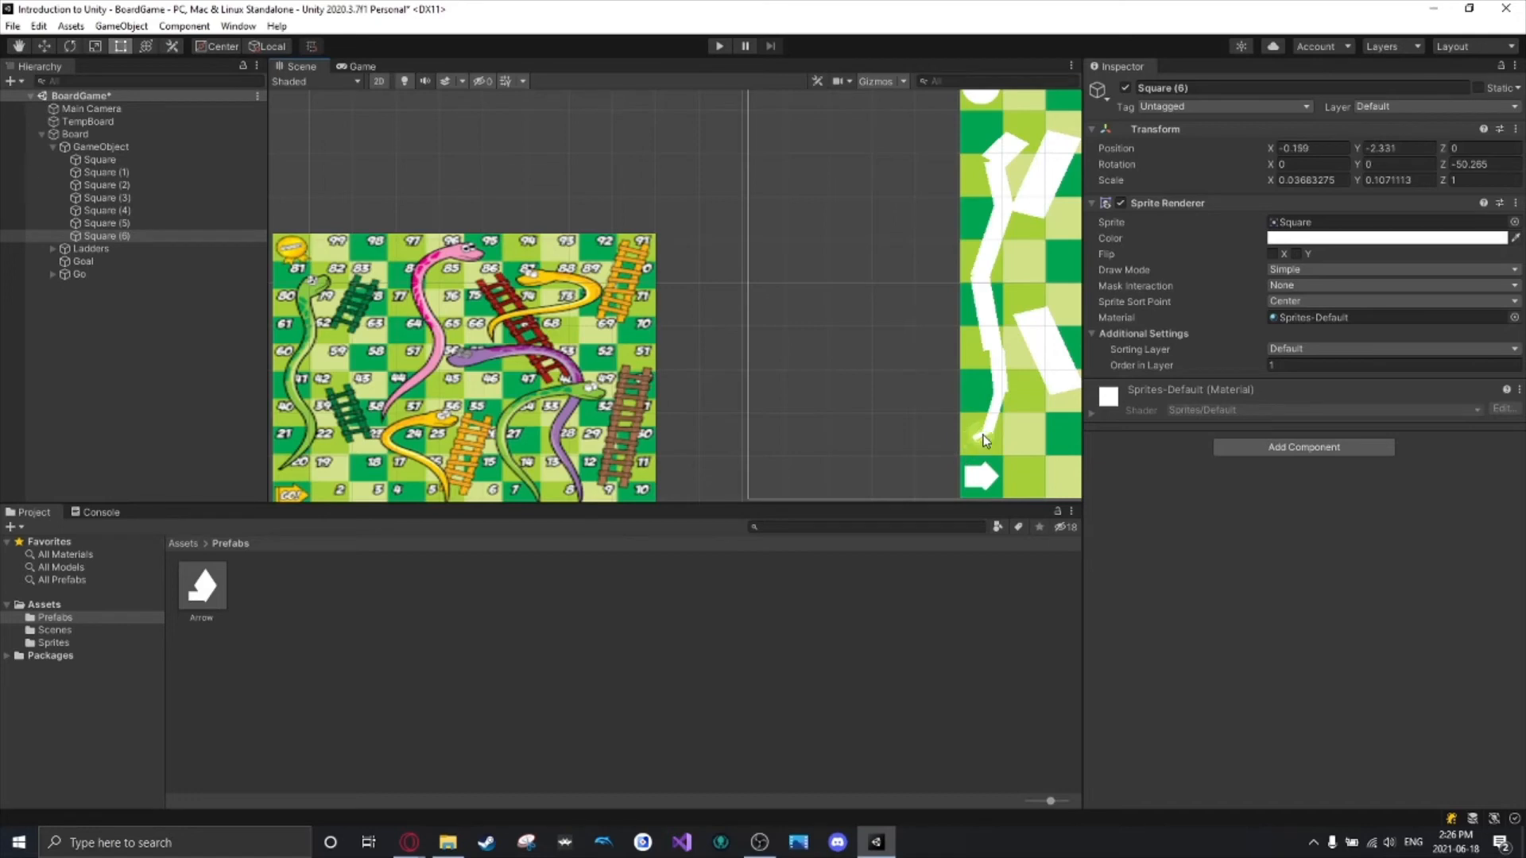
Lengthen the snake's head Square to a scale of about 0.28 in Y, then deselect it.
scroll(878, 343, down, 1)
mouse_move(877, 343)
middle_down()
mouse_move(753, 382)
mouse_move(882, 342)
mouse_move(794, 343)
mouse_move(890, 317)
middle_up()
click(990, 145)
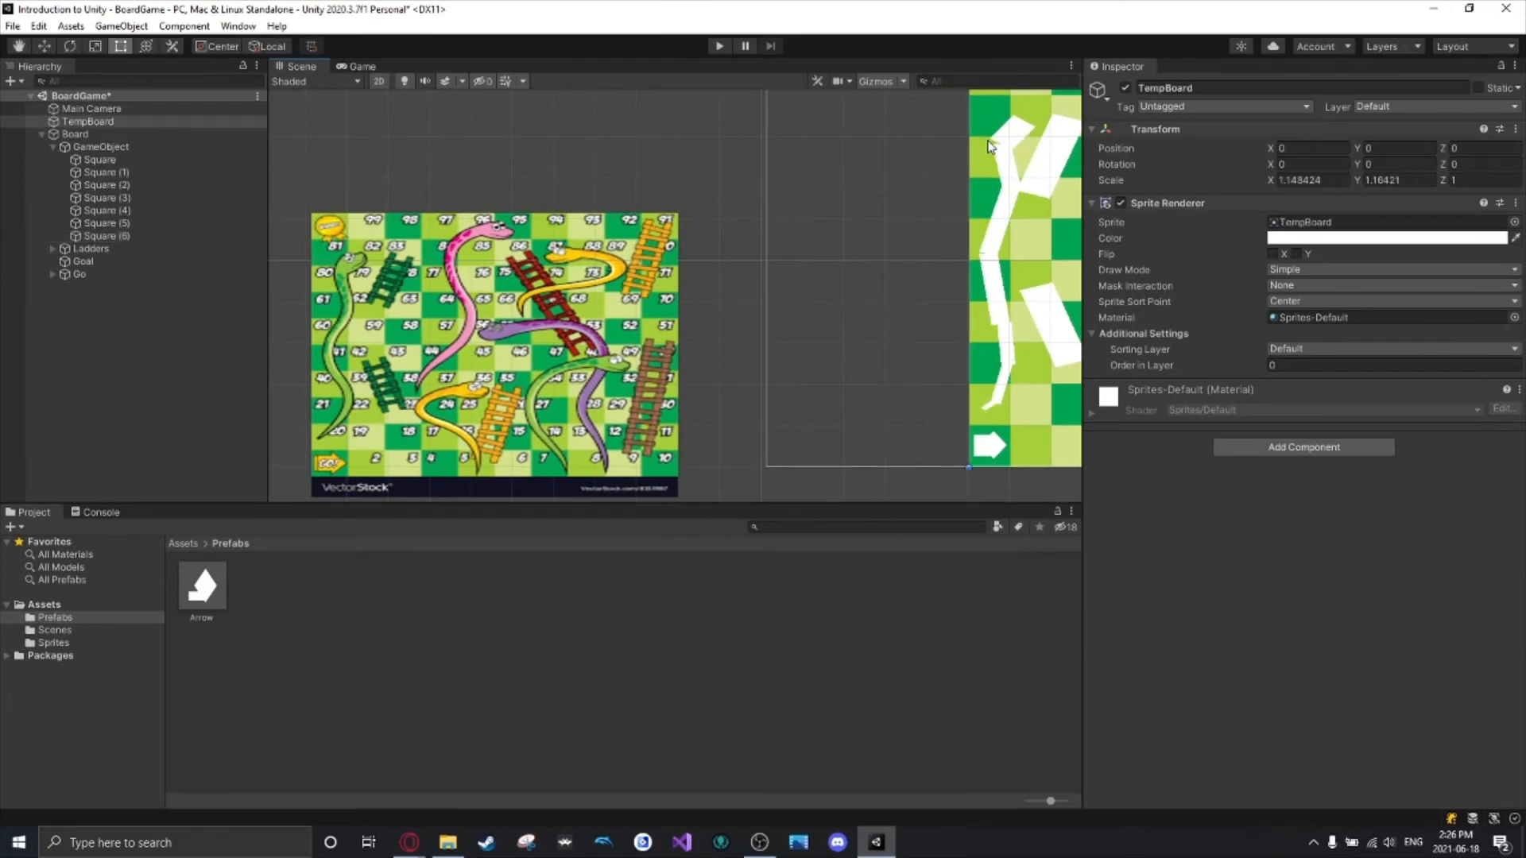
click(1017, 137)
drag(1004, 150, 998, 155)
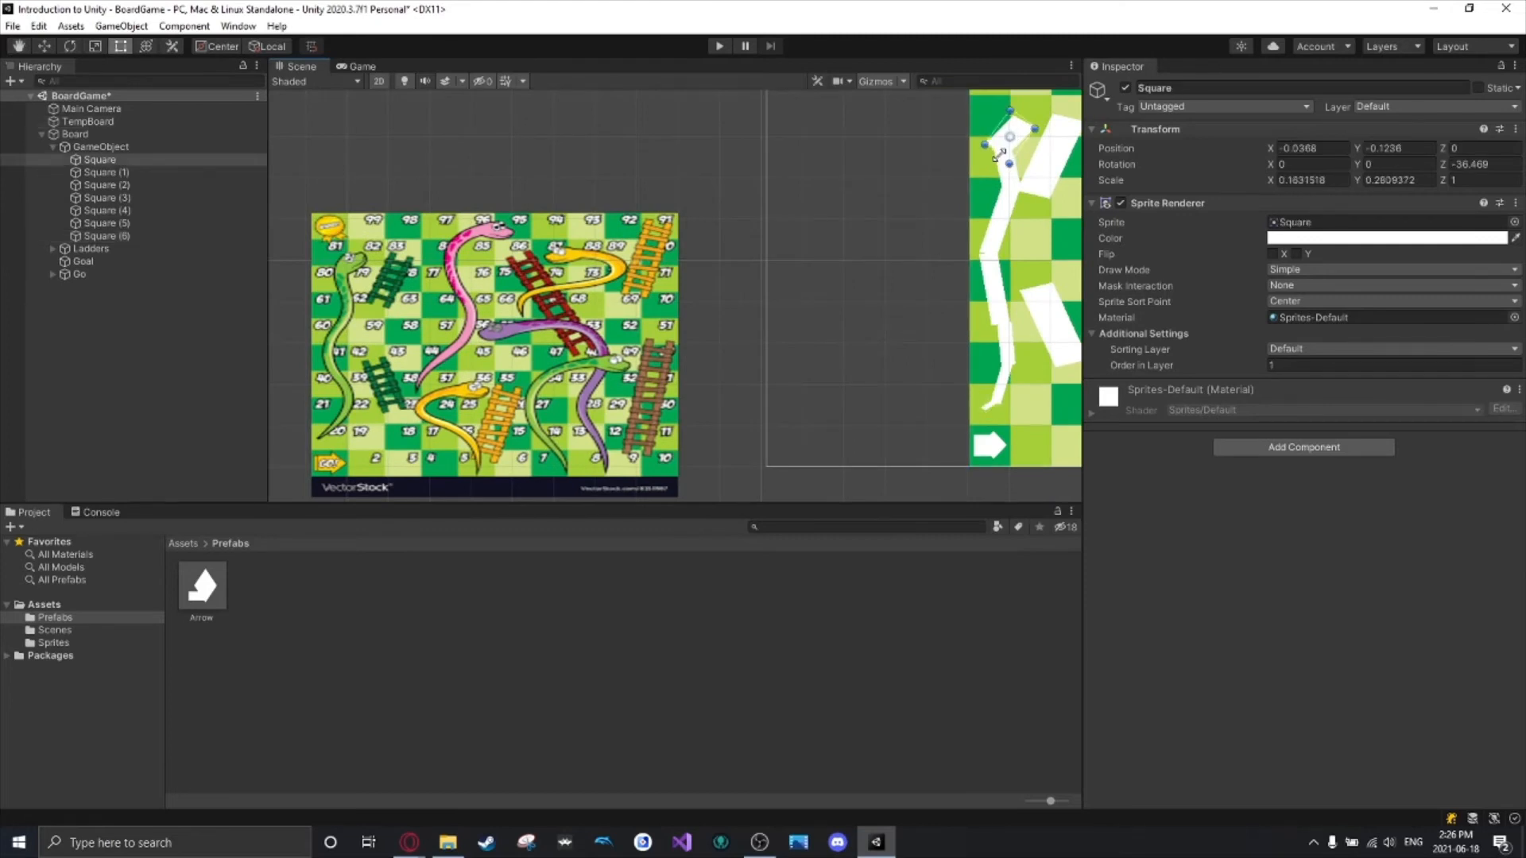
click(892, 193)
Shorten the upper-left ladder slightly at its lower end beside the snake's body and deselect it.
middle_drag(872, 216, 666, 252)
key(t)
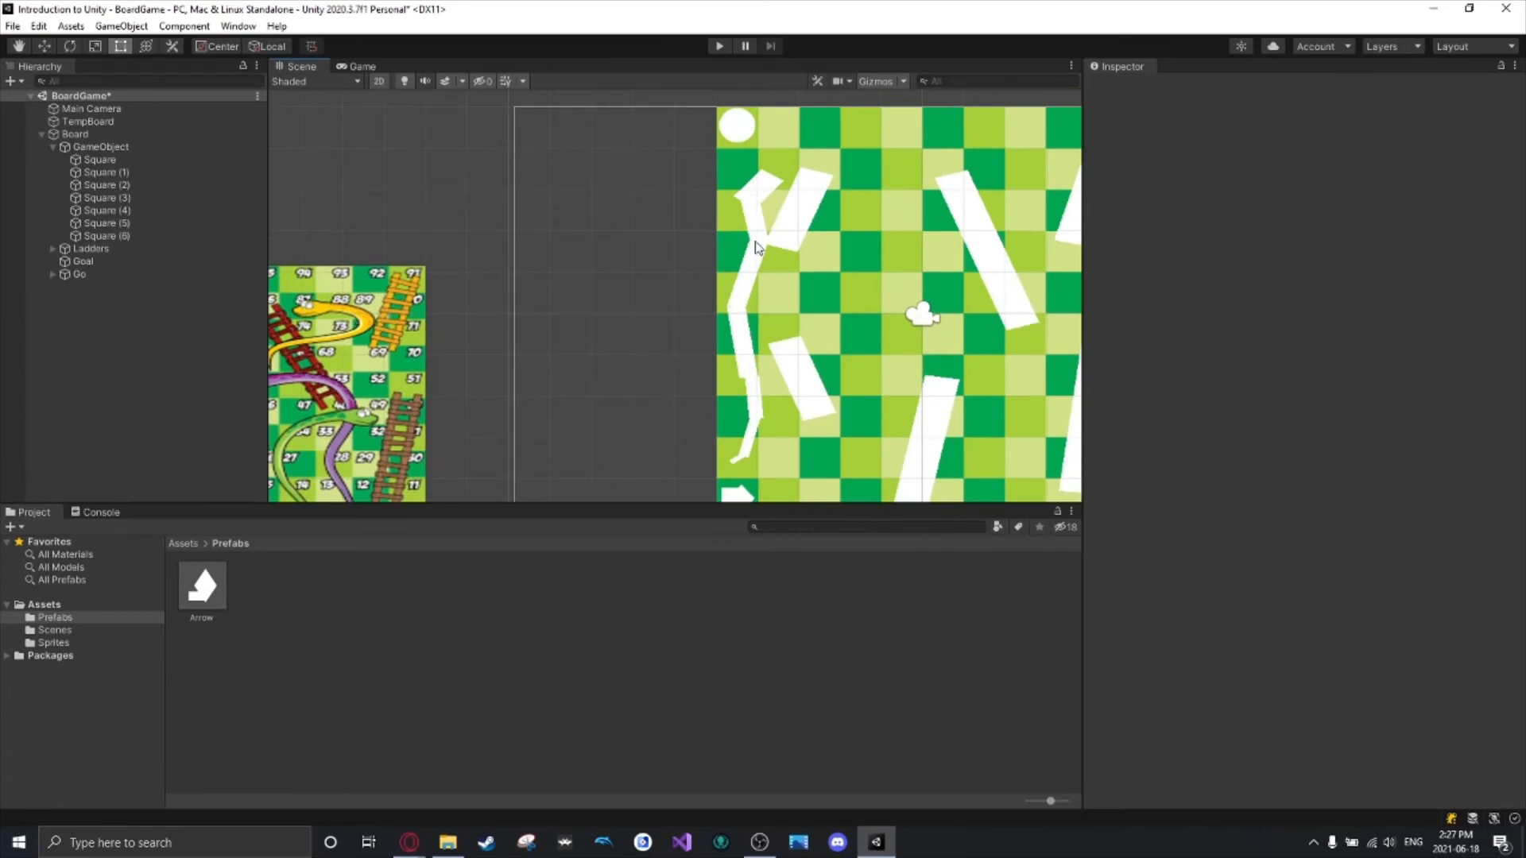
click(803, 240)
drag(772, 249, 779, 212)
click(636, 242)
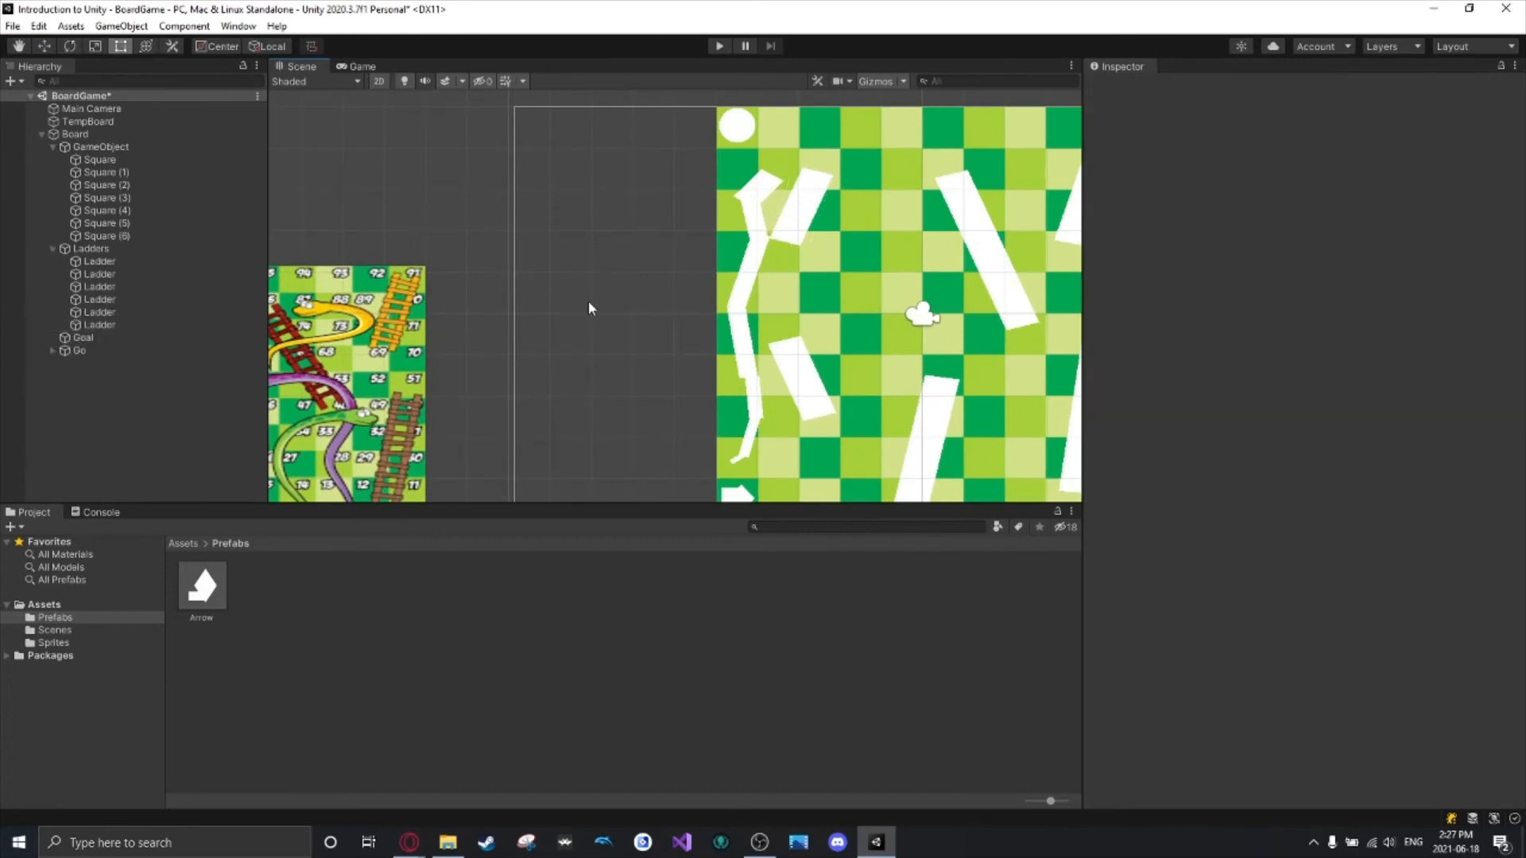
middle_drag(589, 307, 429, 303)
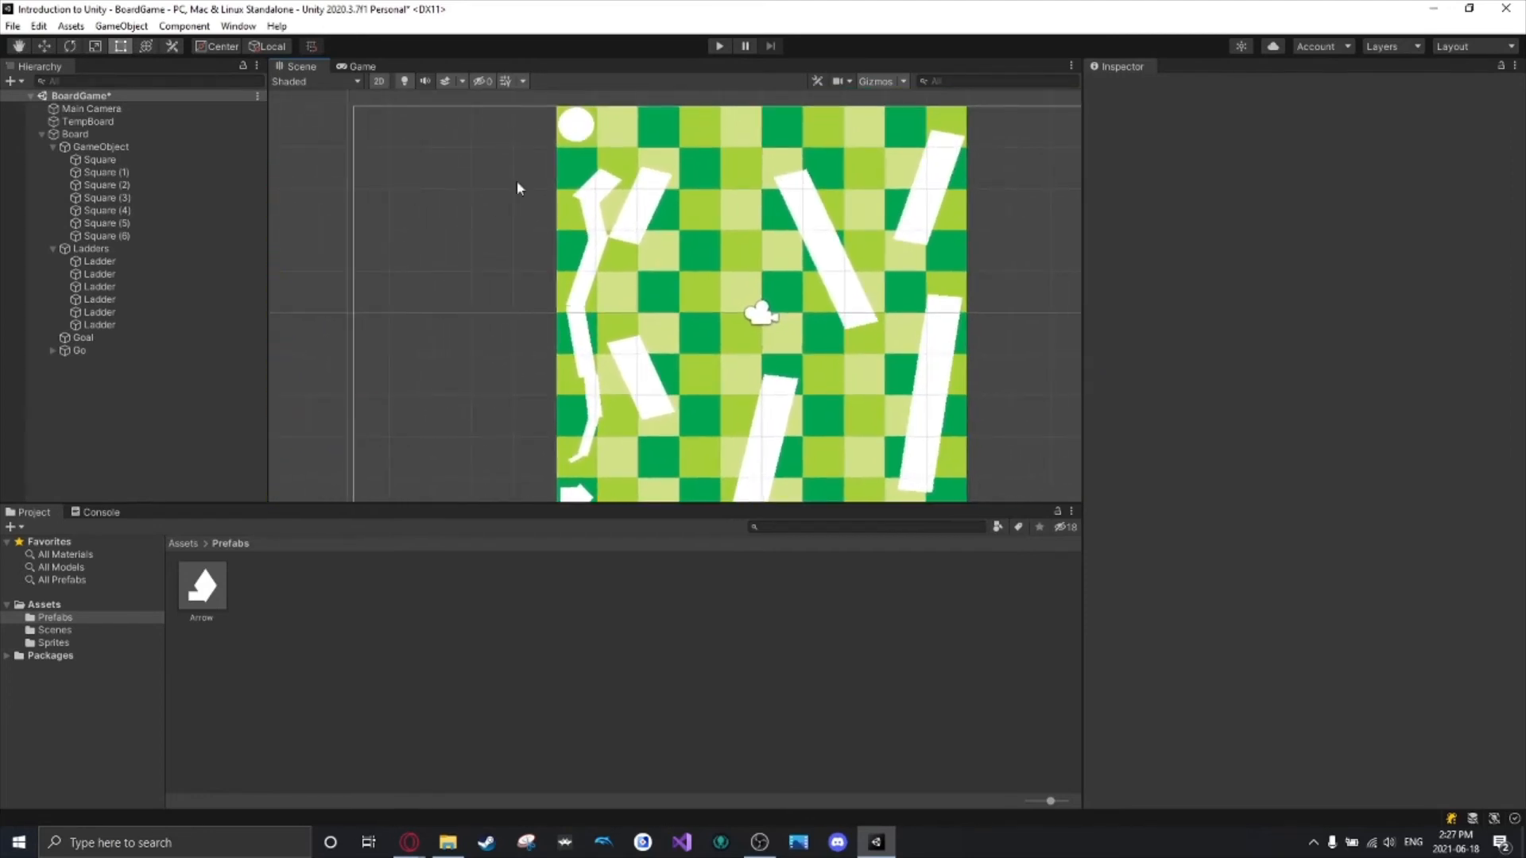
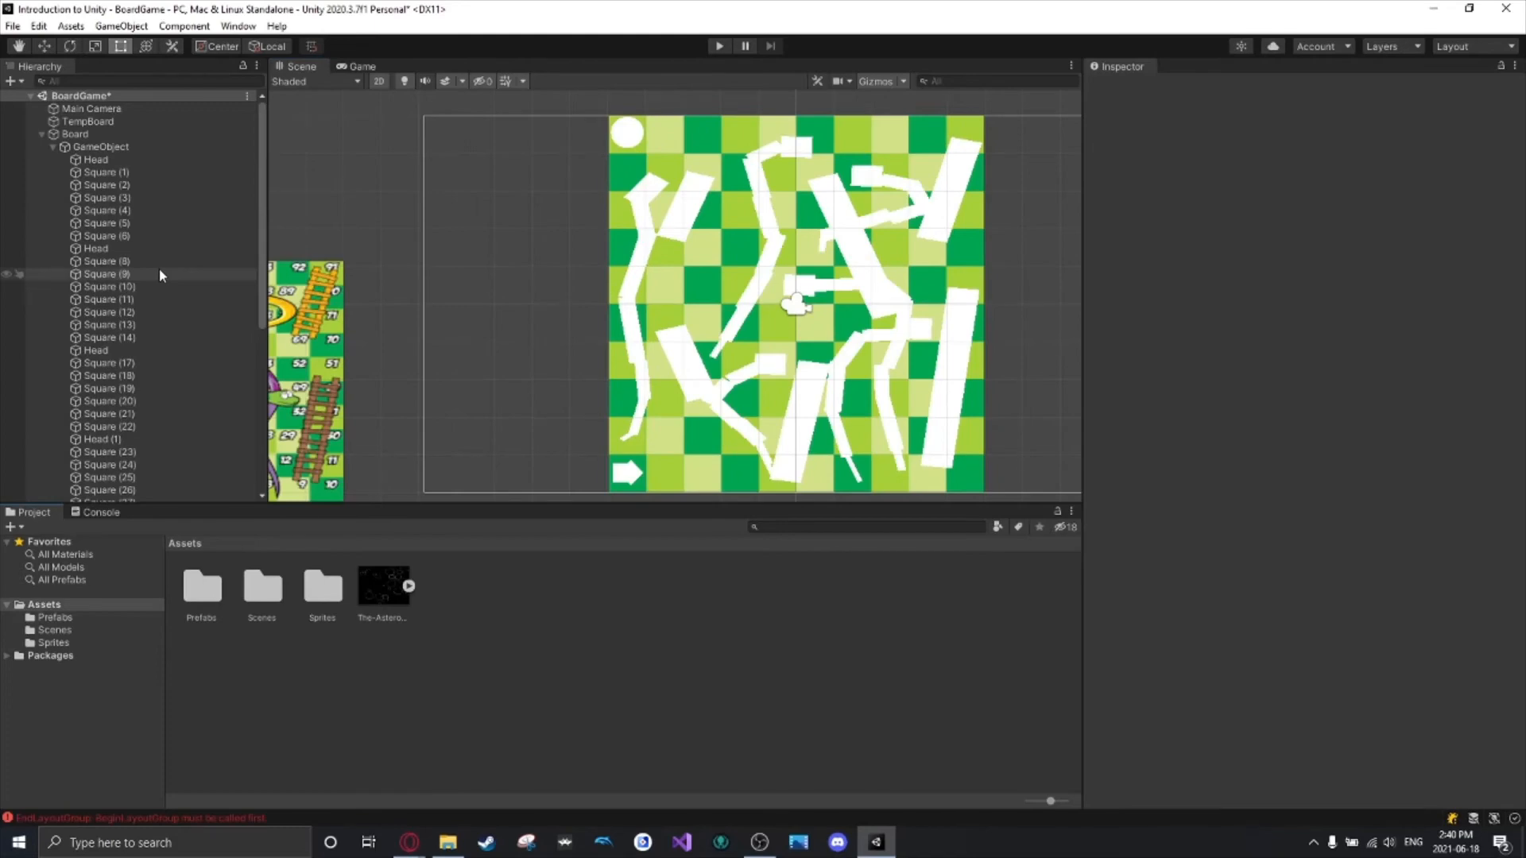
Group the first snake's Head and Square (1) to Square (6) under a new empty parent object.
scroll(900, 351, down, 2)
scroll(936, 345, up, 1)
middle_drag(936, 344, 936, 330)
middle_drag(458, 345, 431, 315)
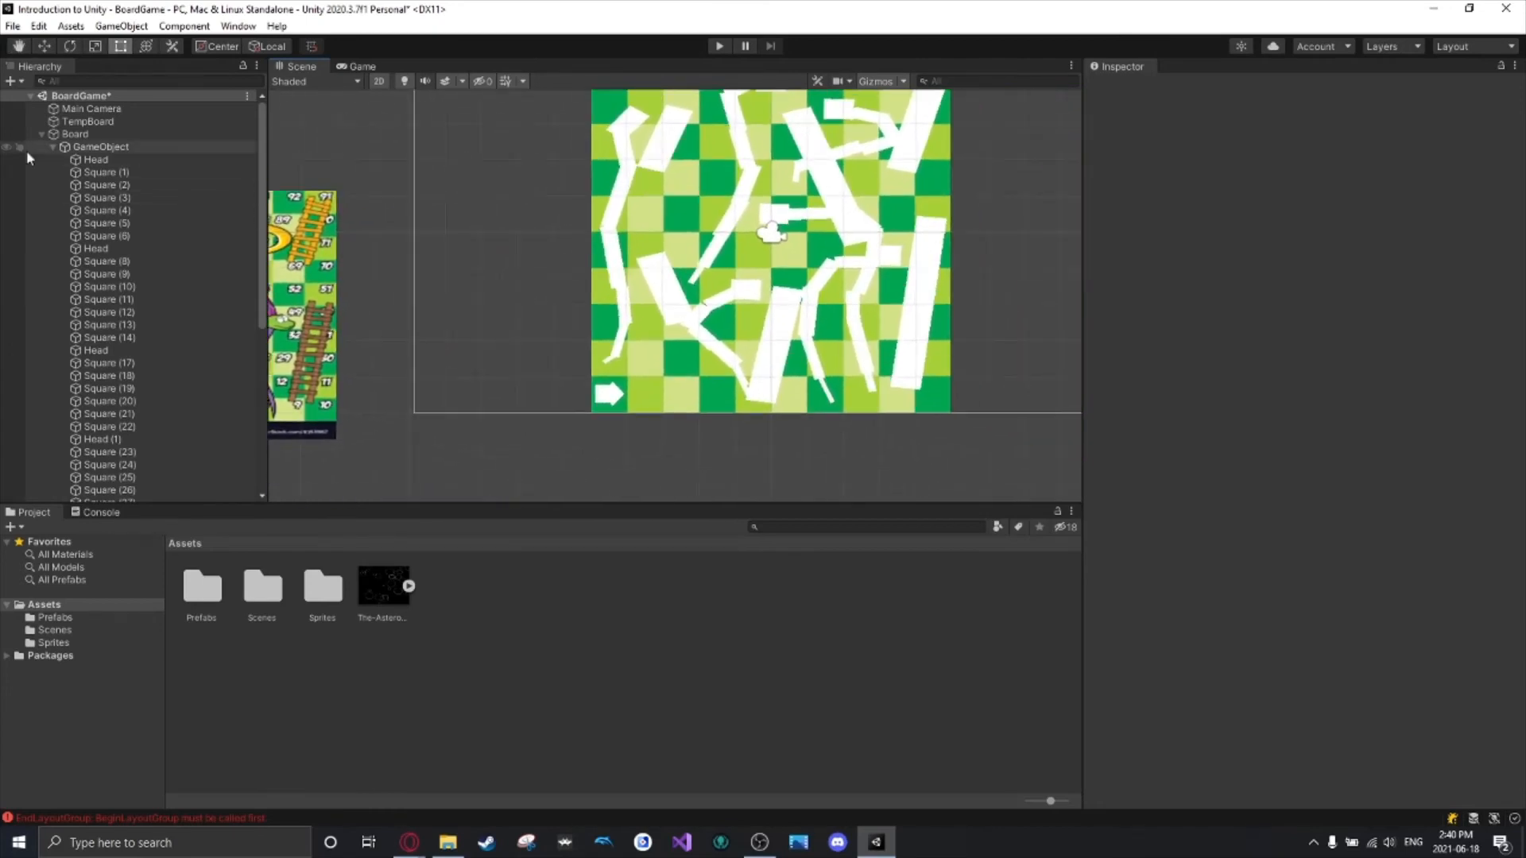
click(96, 159)
middle_drag(570, 272, 553, 308)
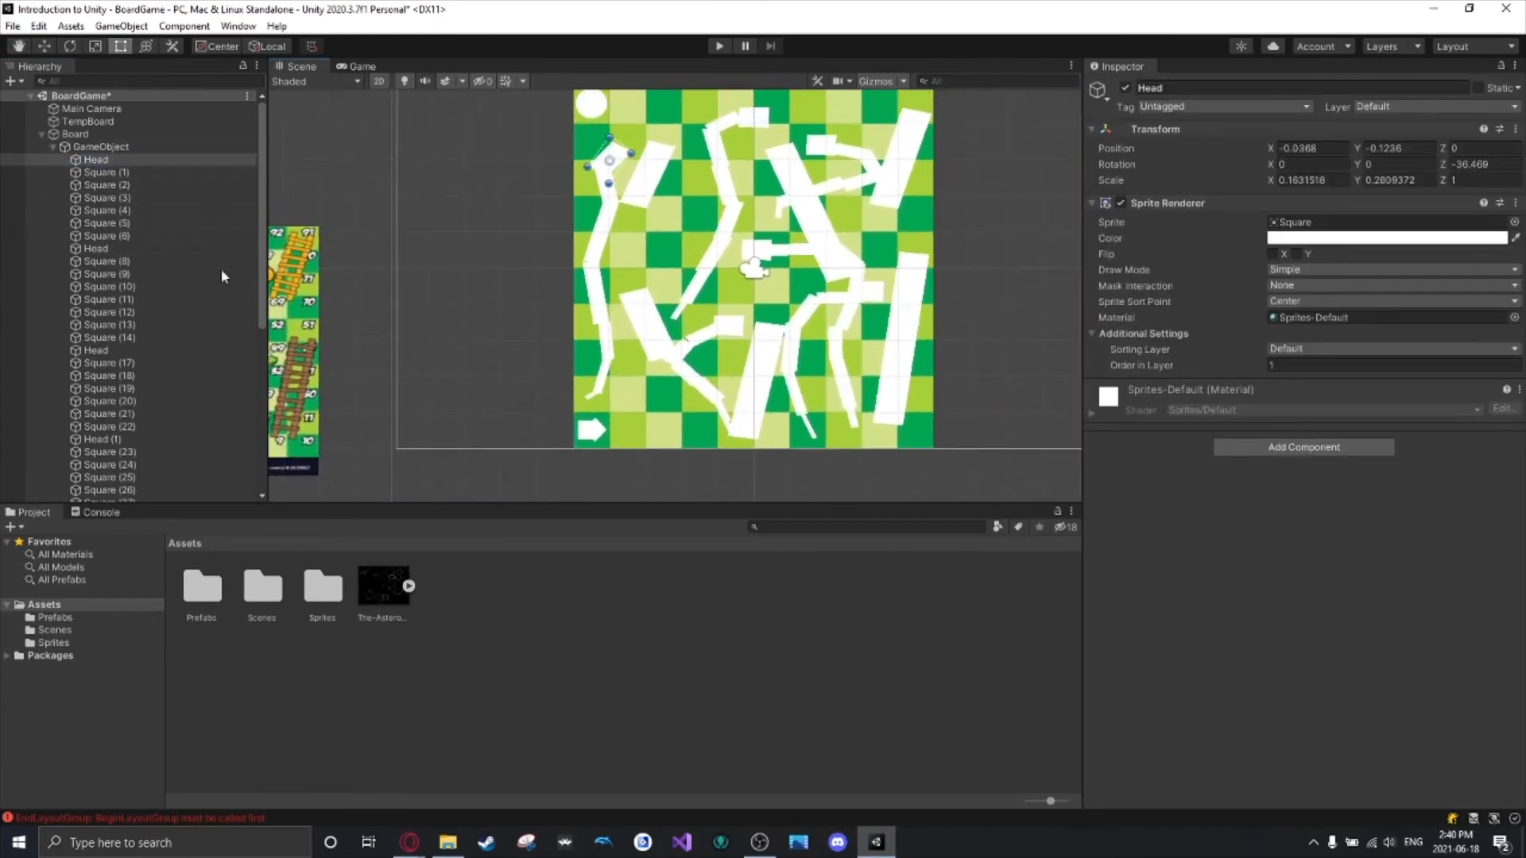
shift+click(192, 236)
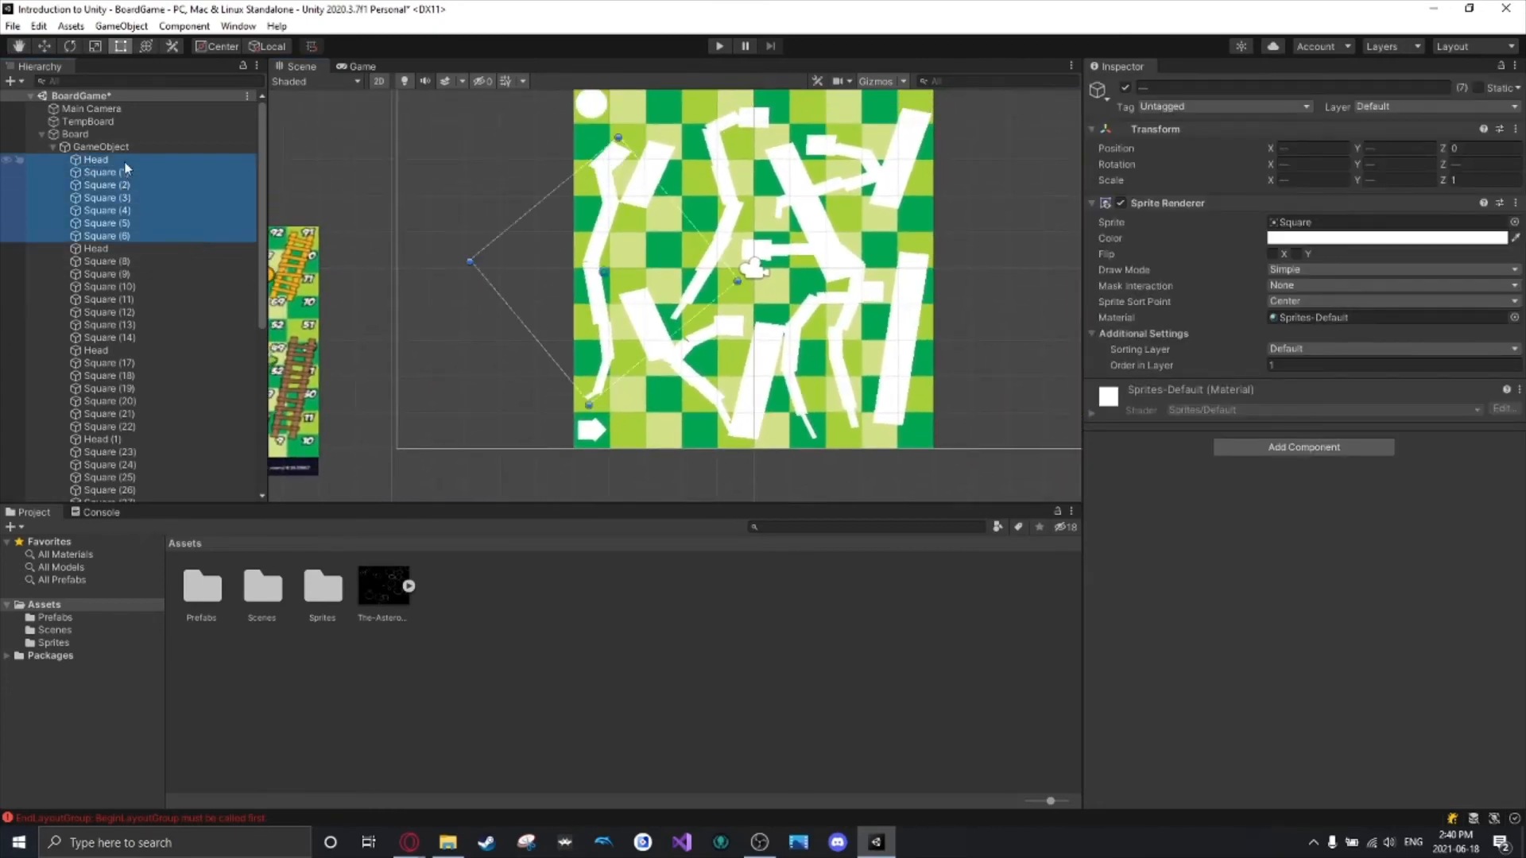
click(126, 159)
shift+click(141, 235)
right_click(142, 221)
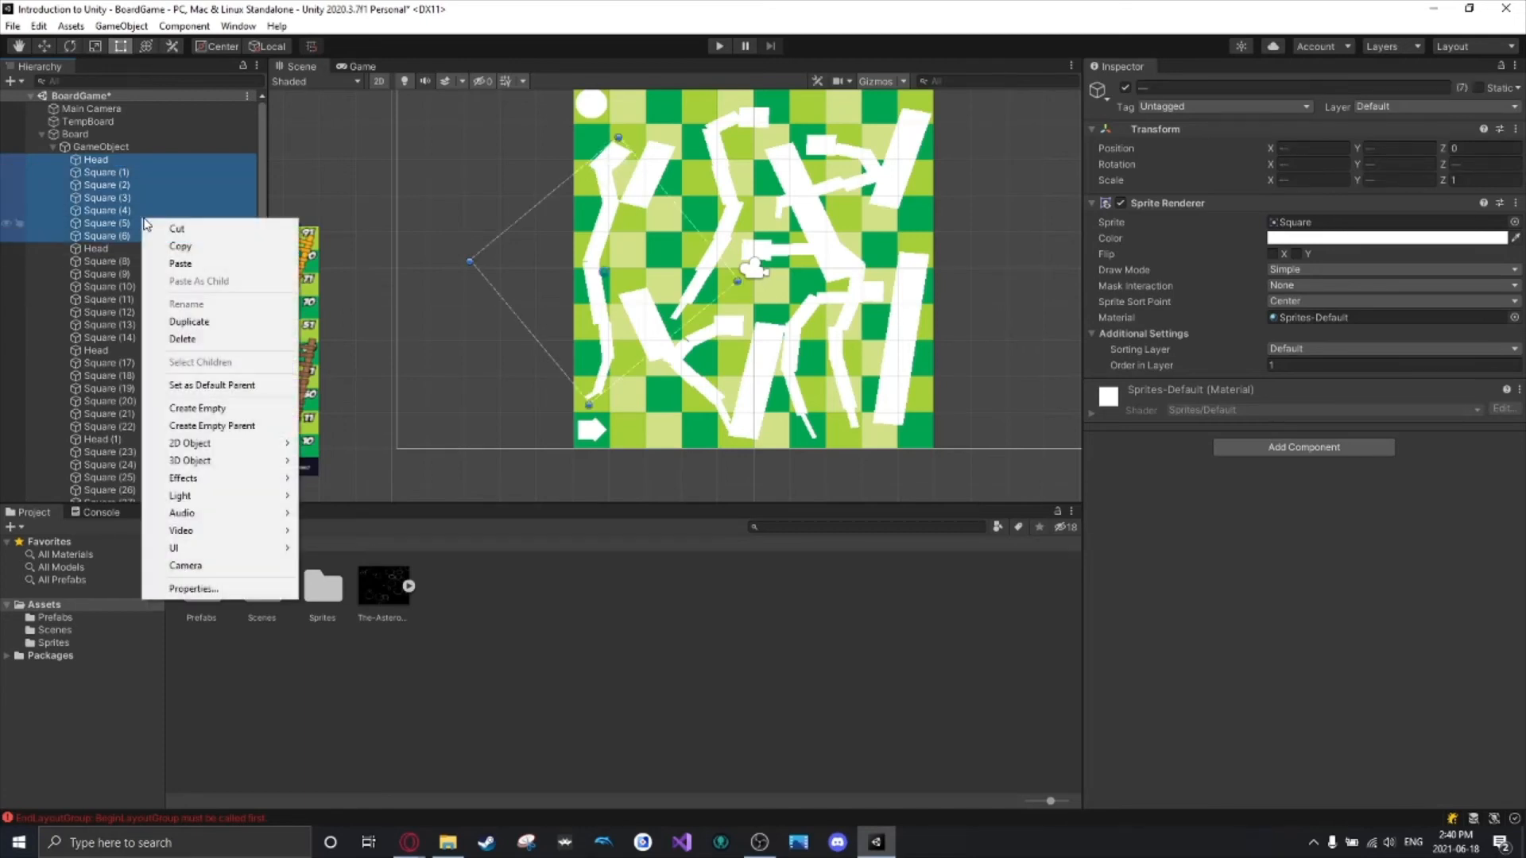
click(205, 427)
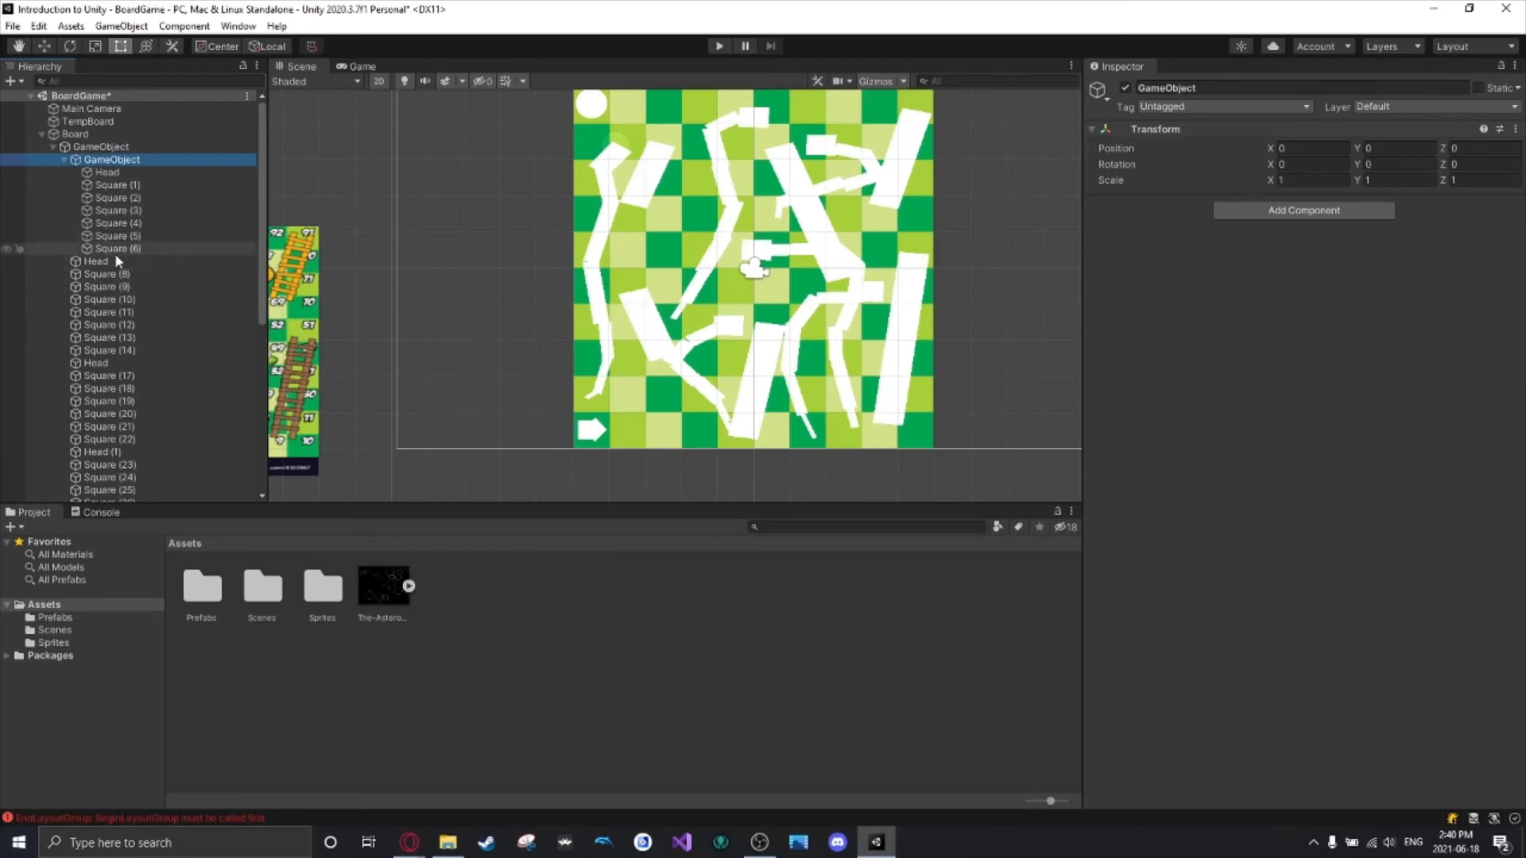
Group the second snake's Head and Square (8) to Square (14) under a new empty parent.
click(114, 249)
click(119, 261)
shift+click(122, 348)
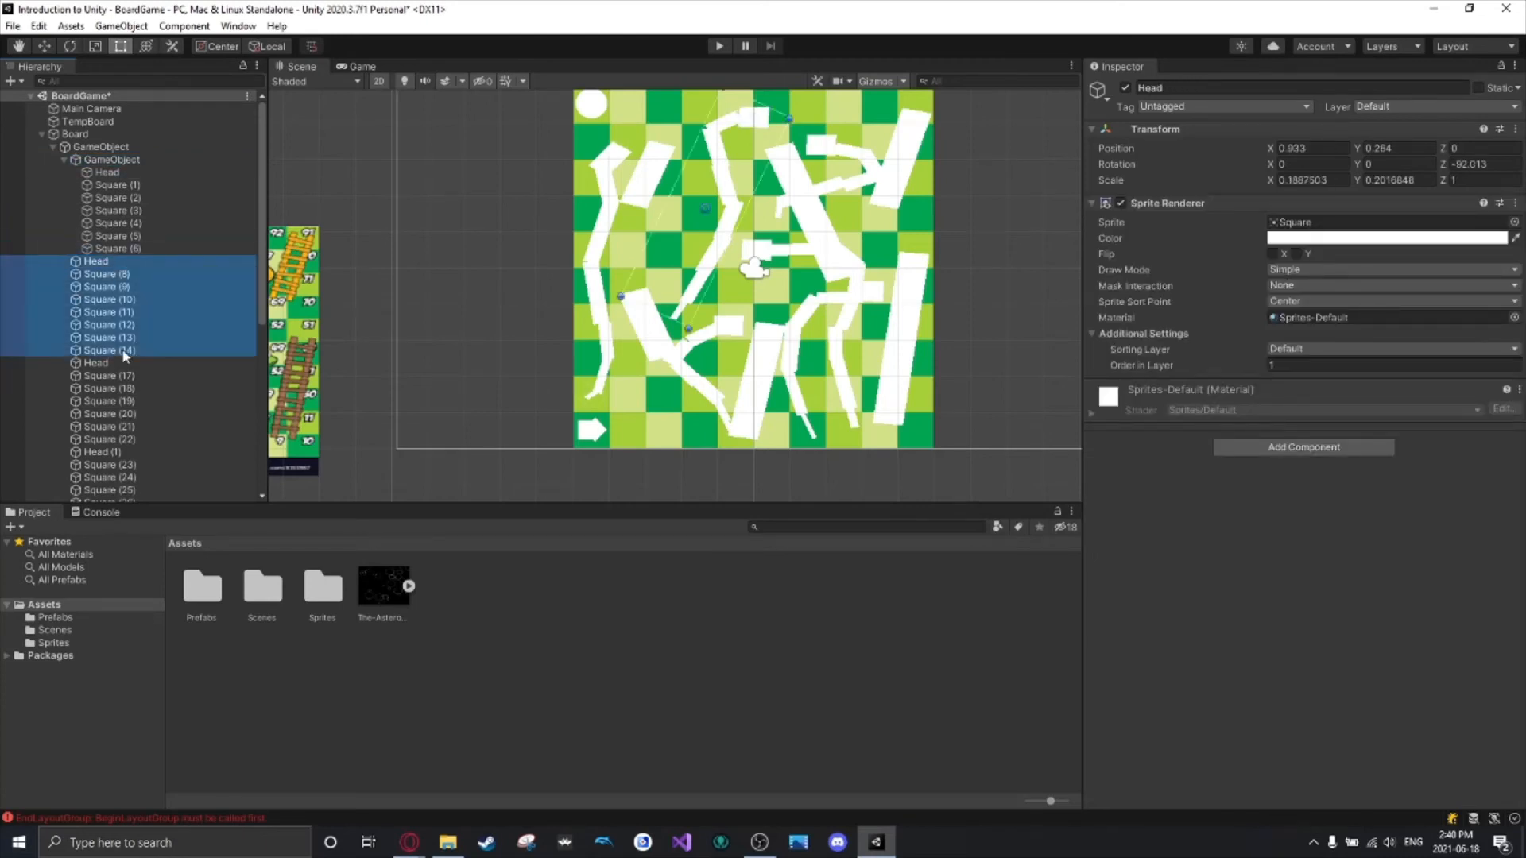
right_click(135, 303)
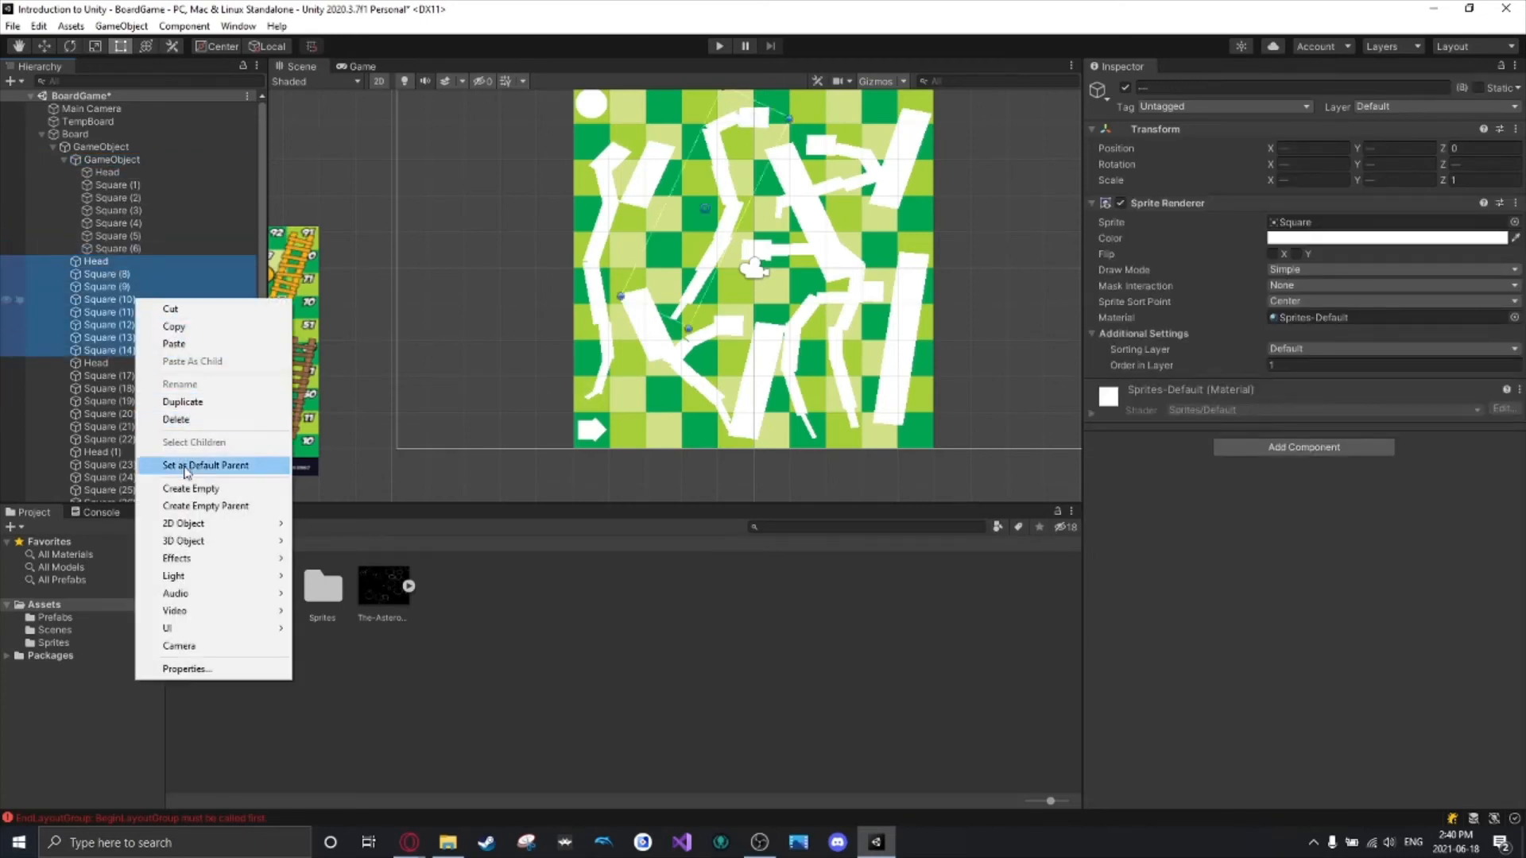
click(176, 511)
Group the third snake's Head and Square (17) to Square (22) under a new empty parent.
scroll(103, 366, down, 1)
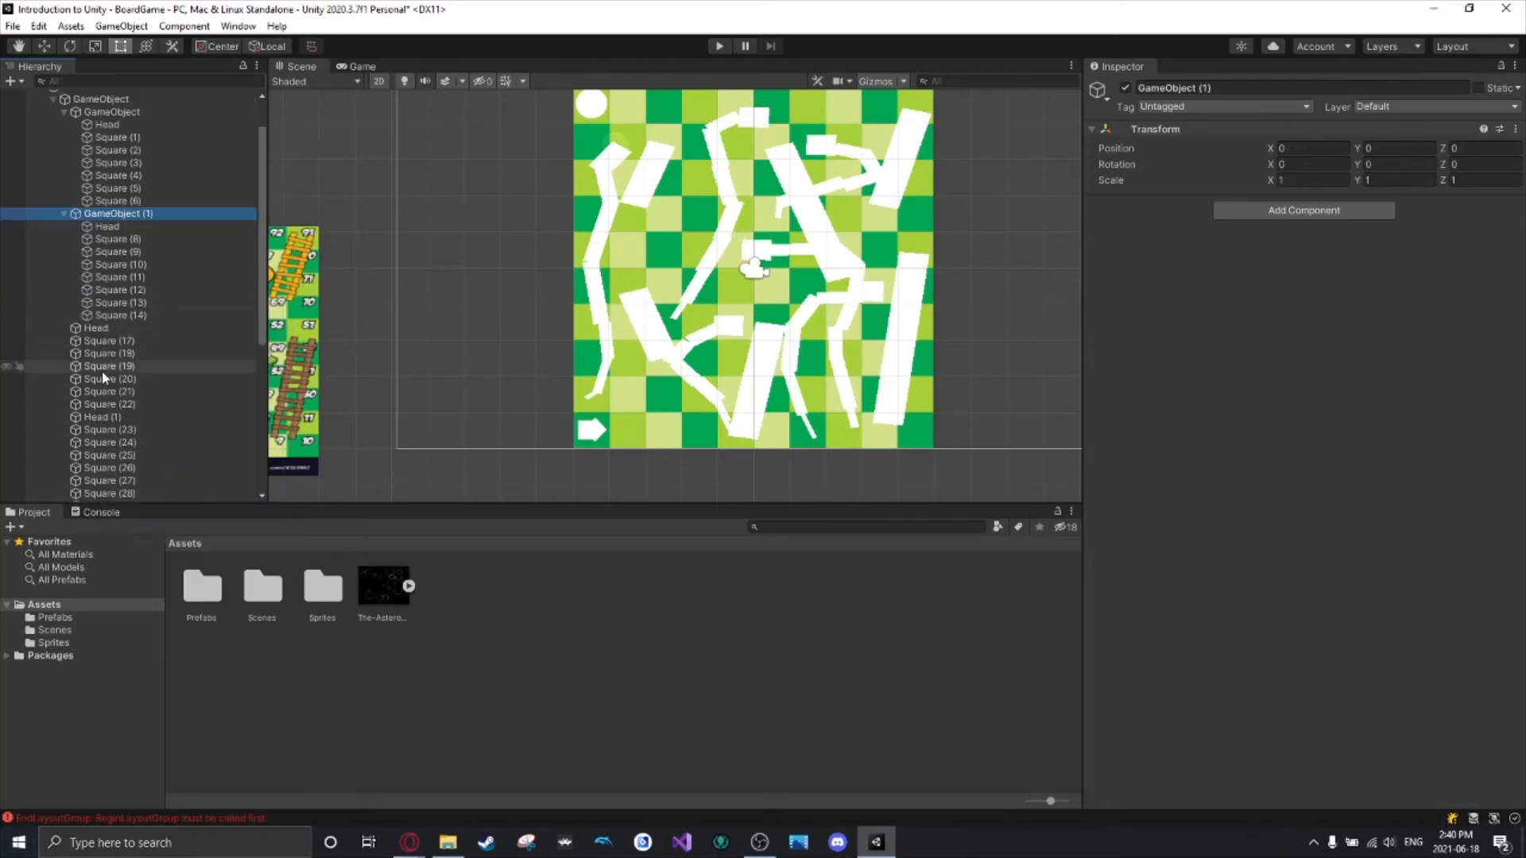
click(113, 328)
shift+click(120, 404)
right_click(144, 401)
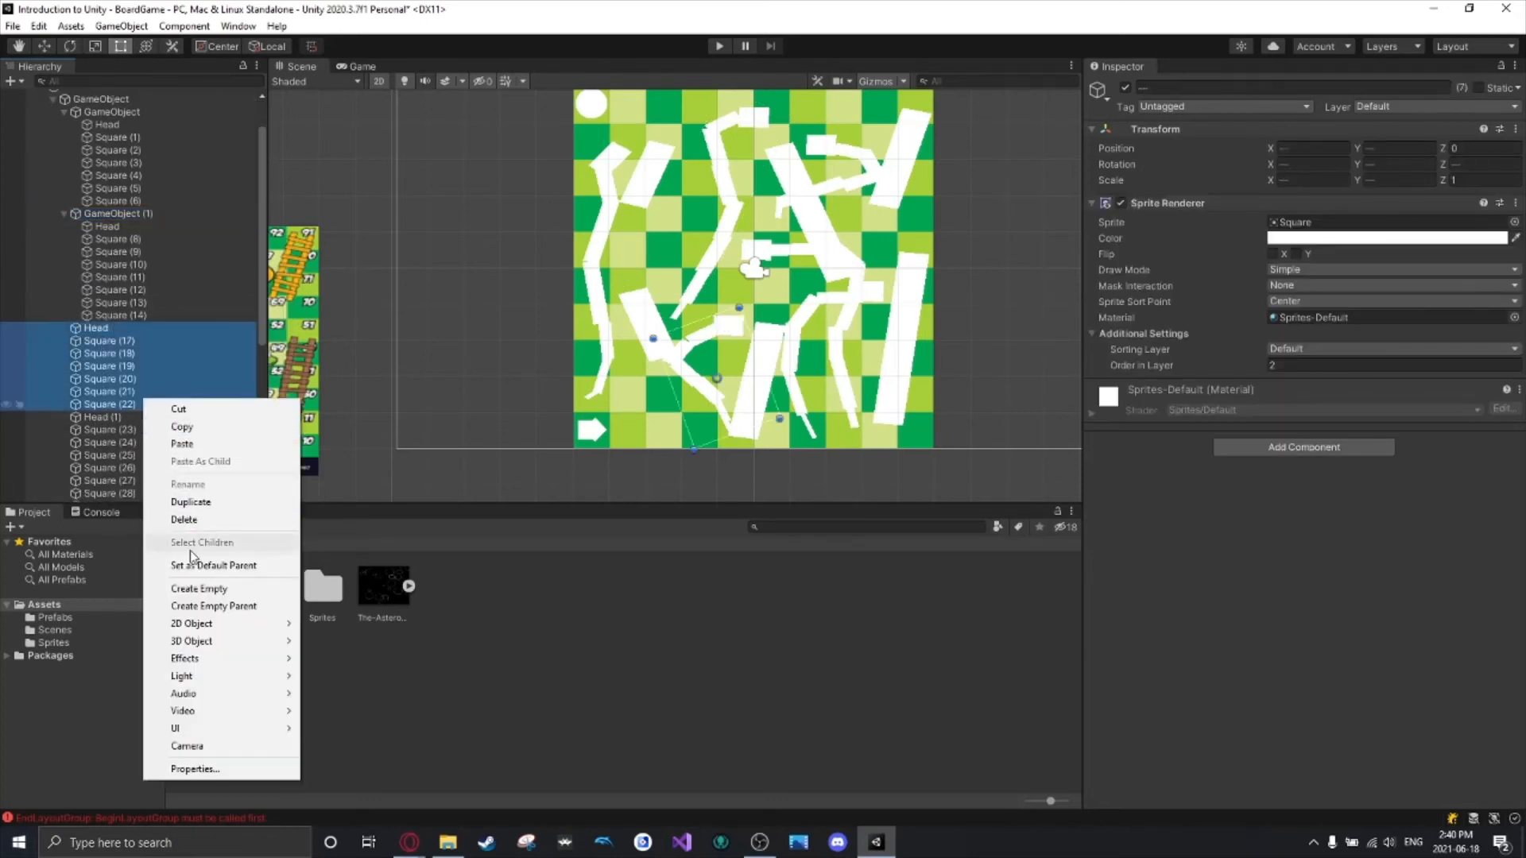
click(191, 605)
Group Head (1) and Square (23) to Square (28) under a new empty parent.
scroll(135, 318, down, 1)
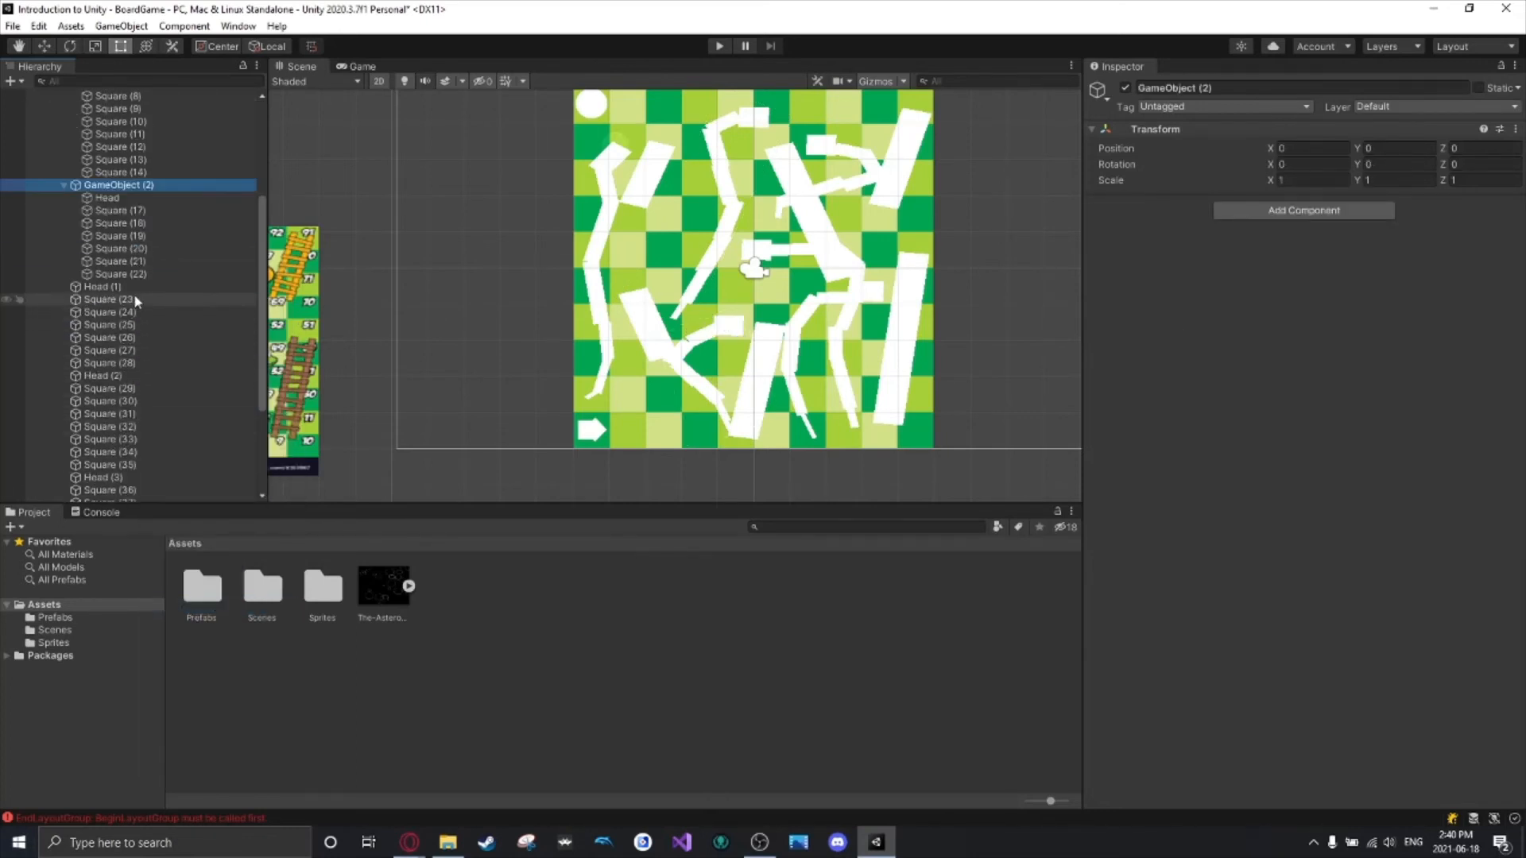
click(132, 288)
shift+click(143, 365)
right_click(149, 322)
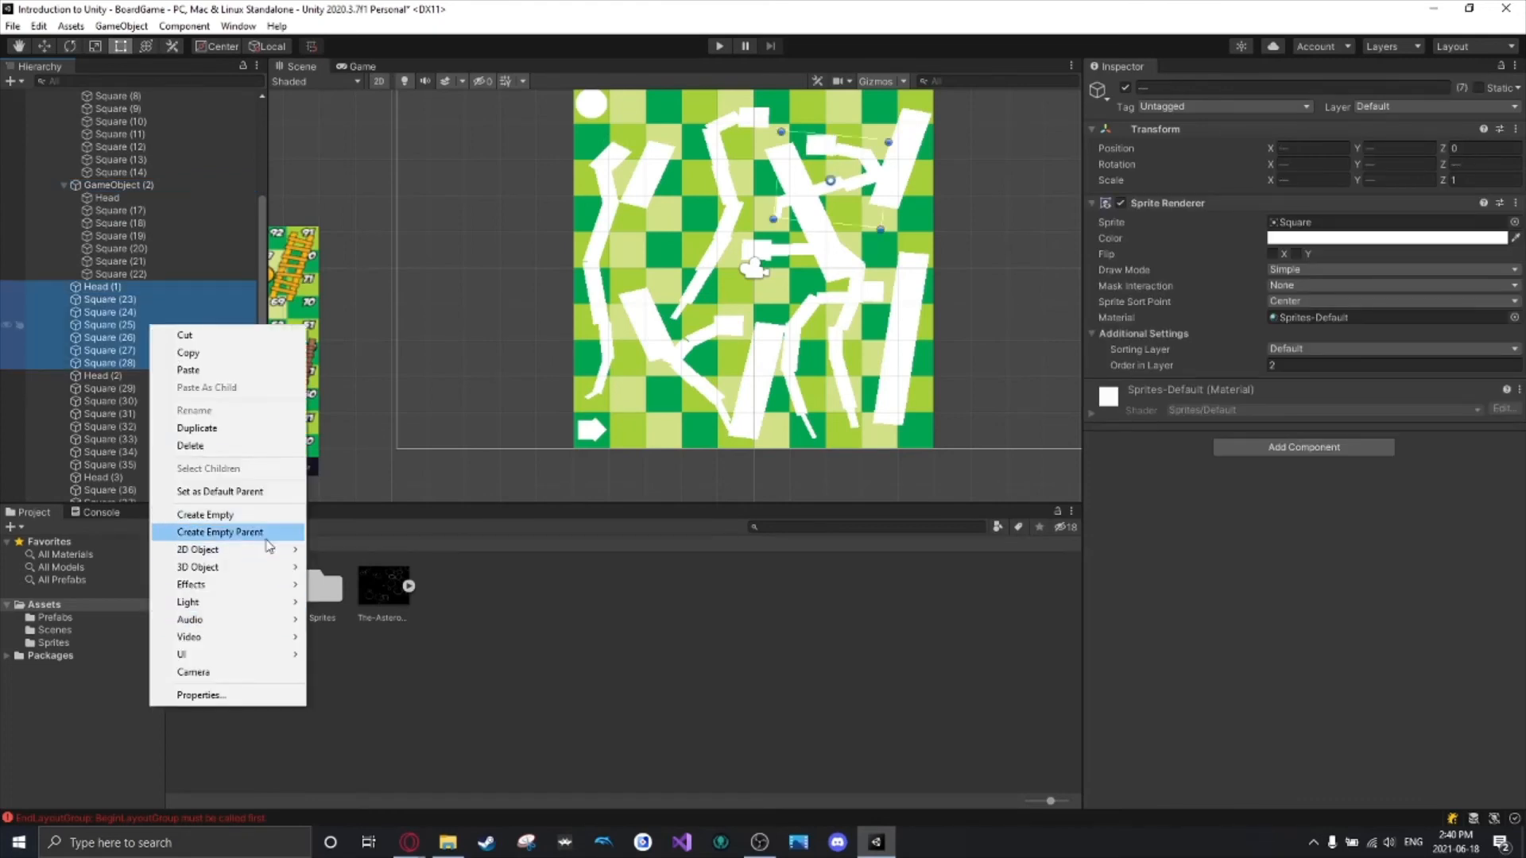
click(191, 528)
Group Head (2) and Square (29) to Square (35) under a new empty parent.
scroll(150, 418, down, 1)
click(127, 342)
shift+click(144, 426)
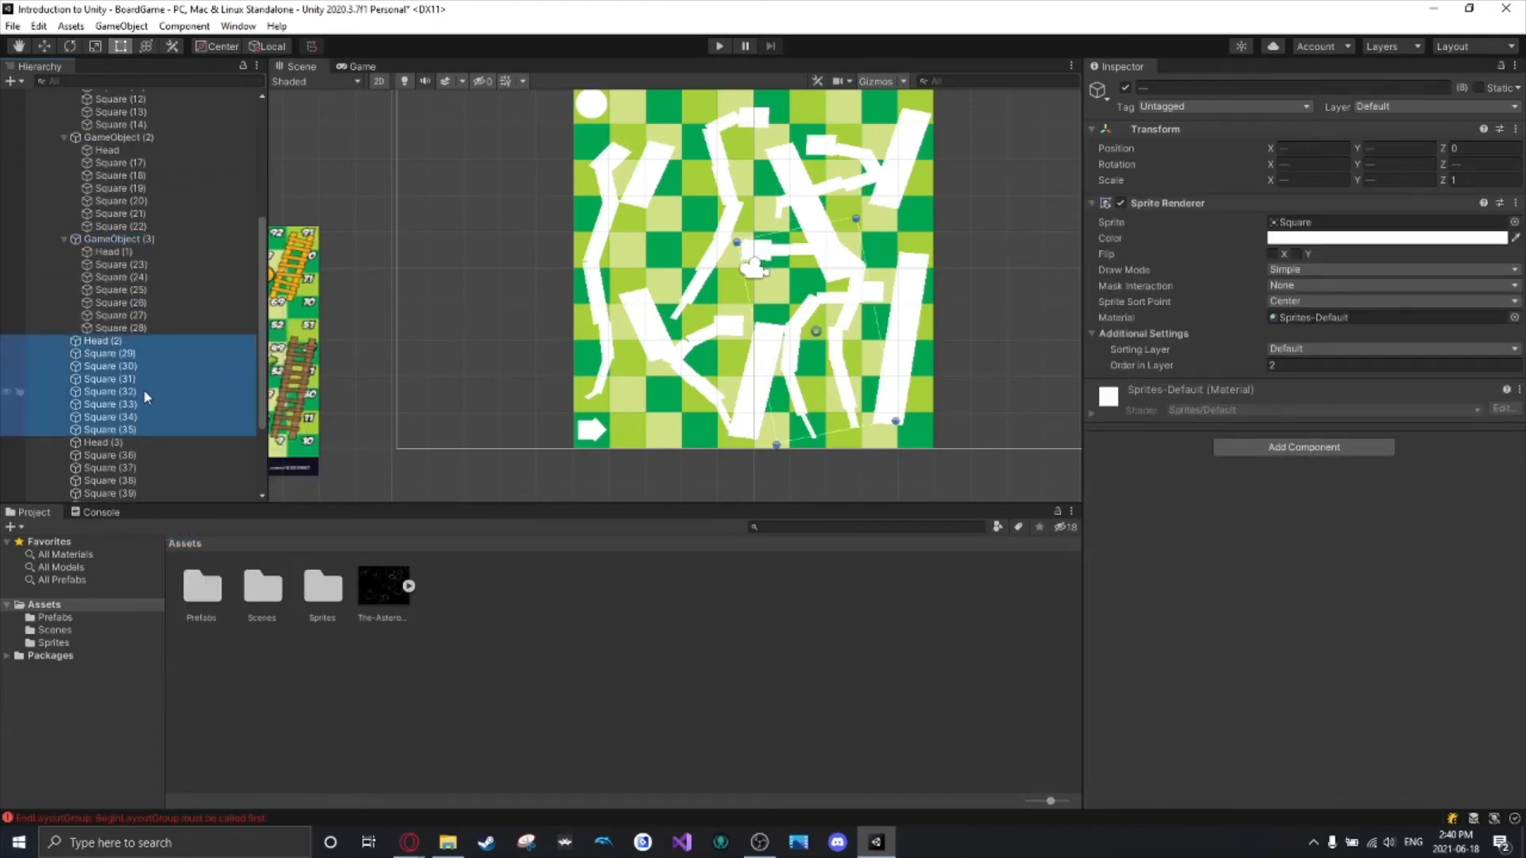
right_click(144, 389)
click(210, 598)
Group Head (3) and Square (36) to Square (40) under a new empty parent.
scroll(140, 403, down, 1)
click(119, 318)
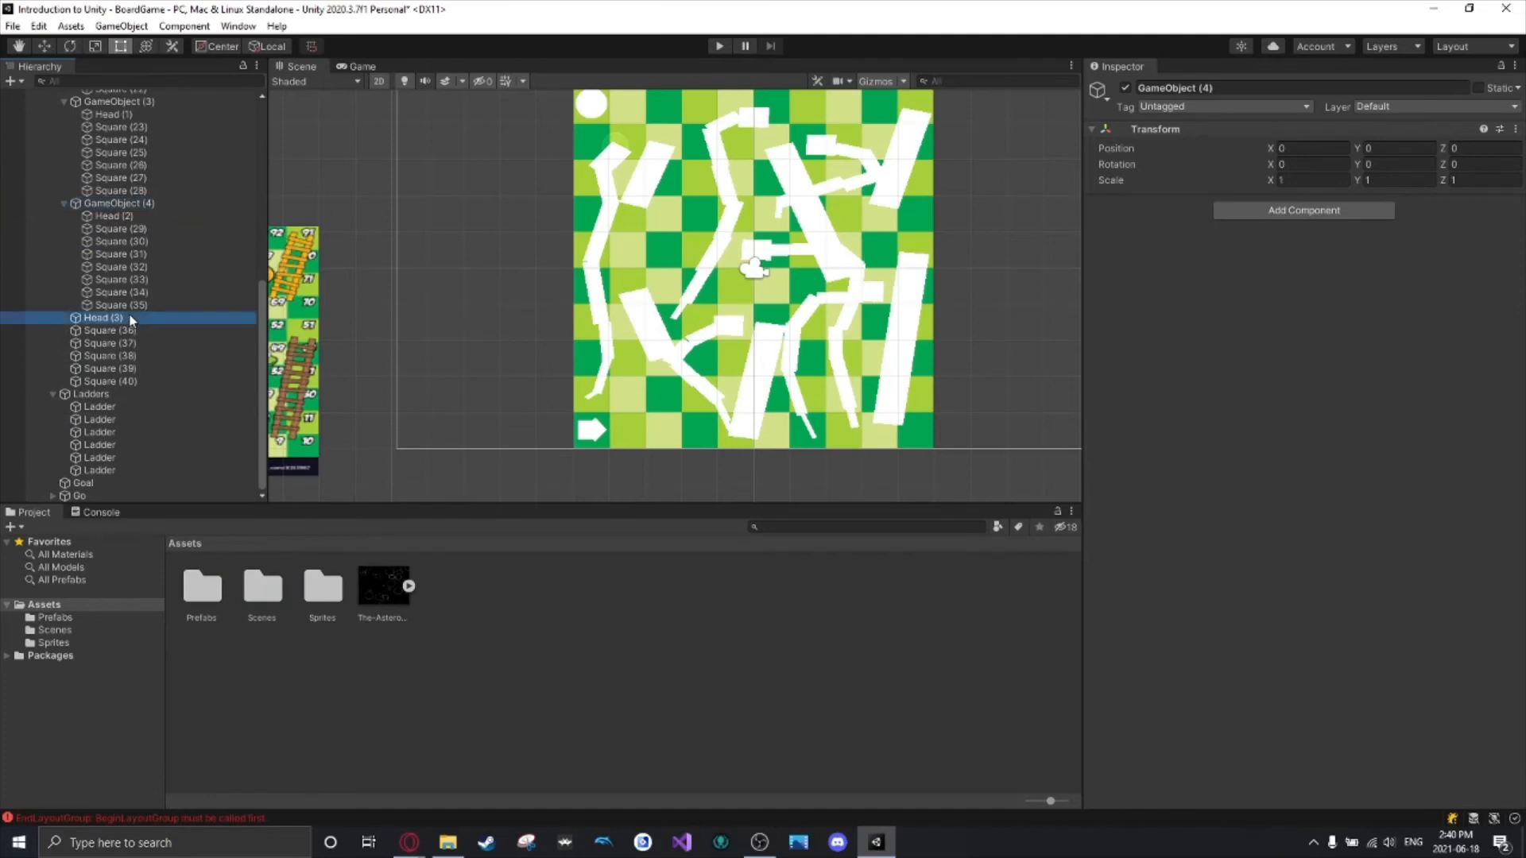
shift+click(136, 384)
right_click(139, 344)
click(198, 550)
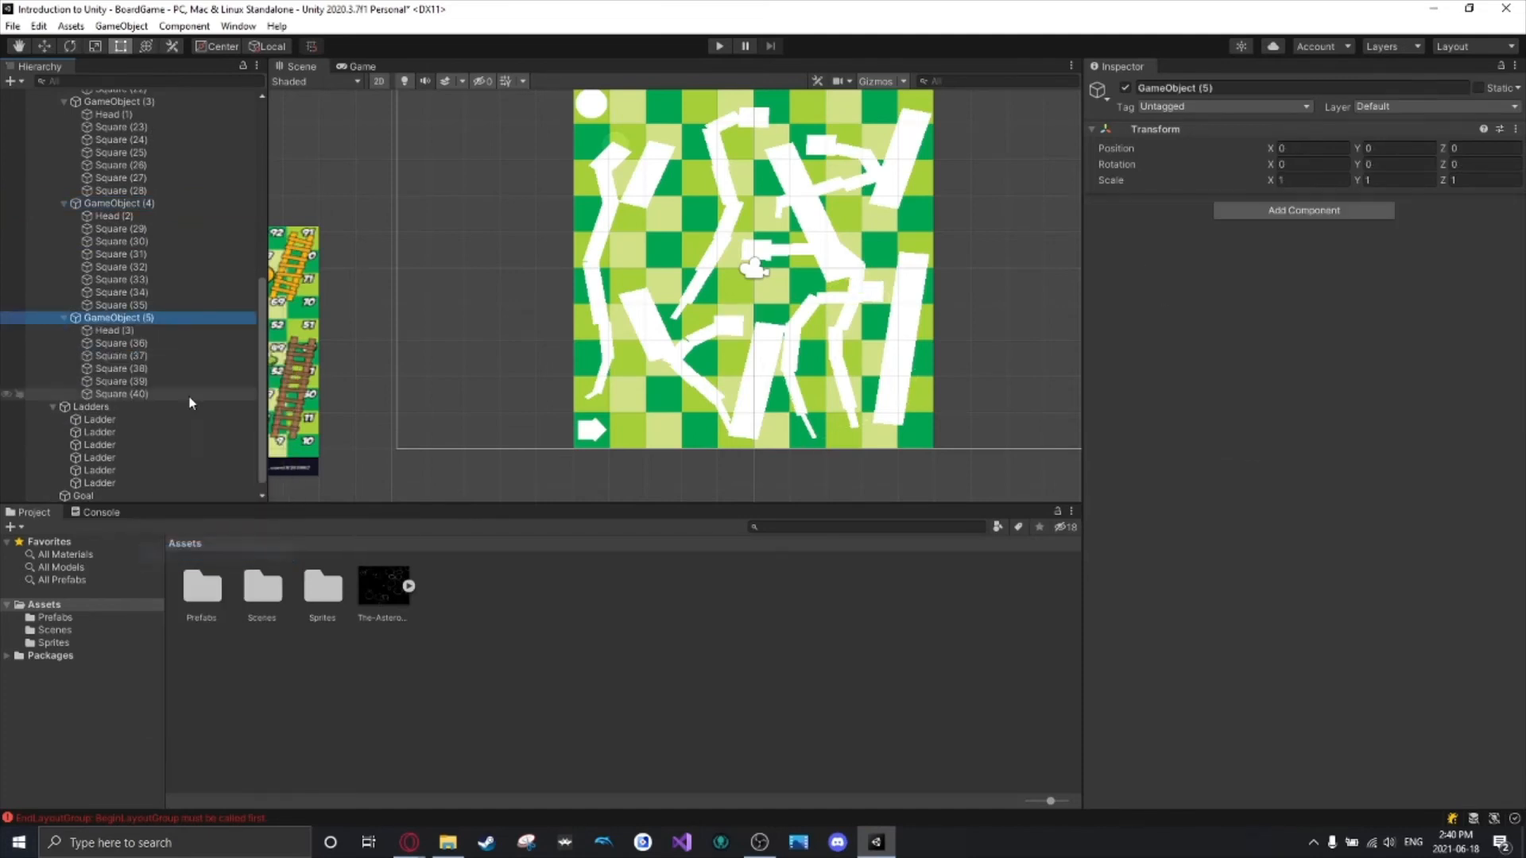
Rename the outer GameObject directly under Board, which holds all the snake groups, to Snakes.
scroll(165, 345, up, 5)
click(132, 161)
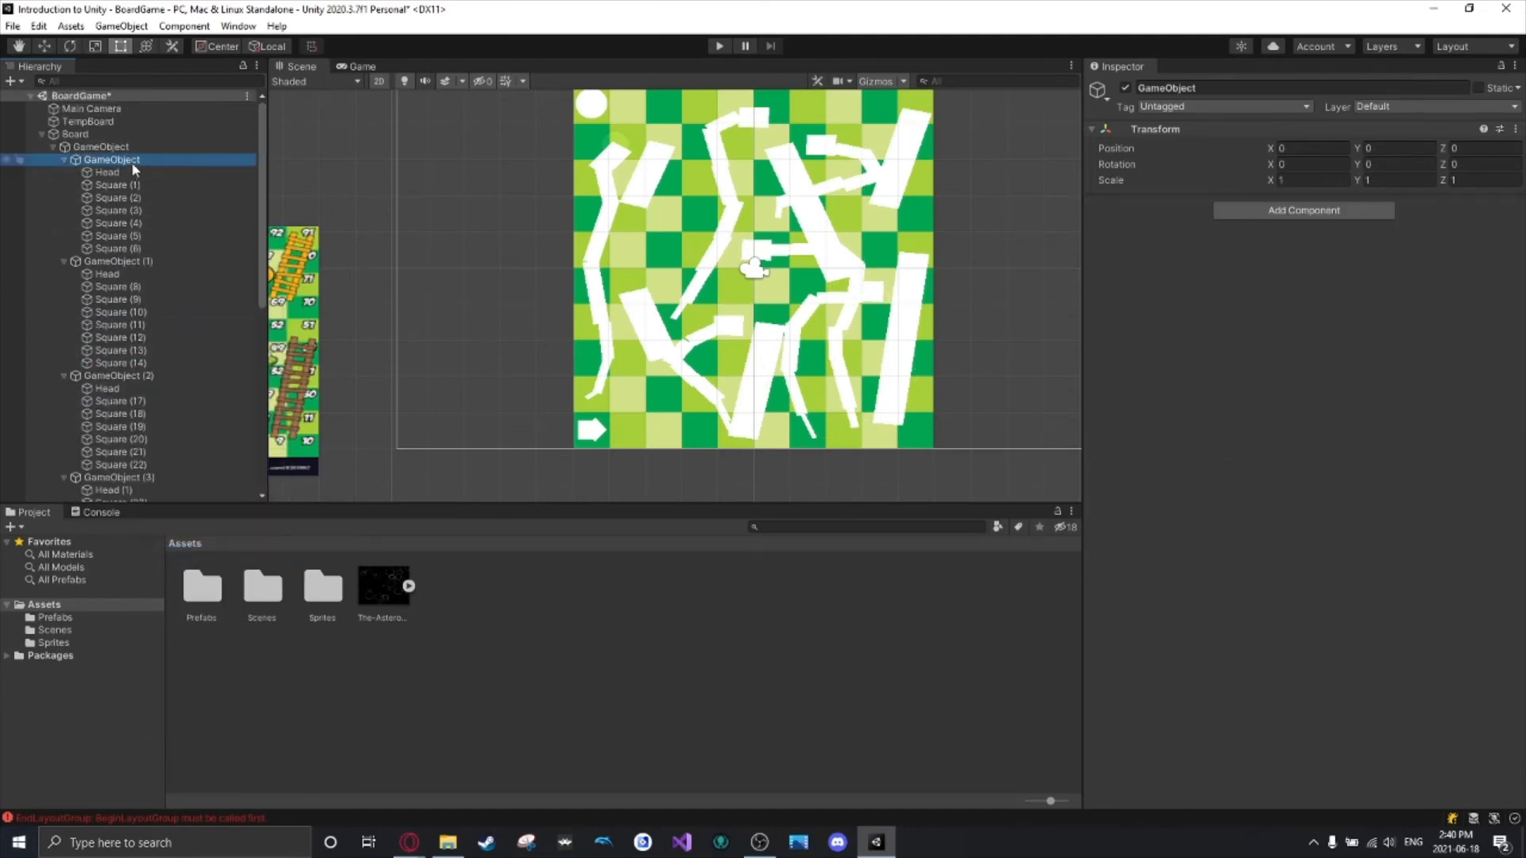
click(101, 147)
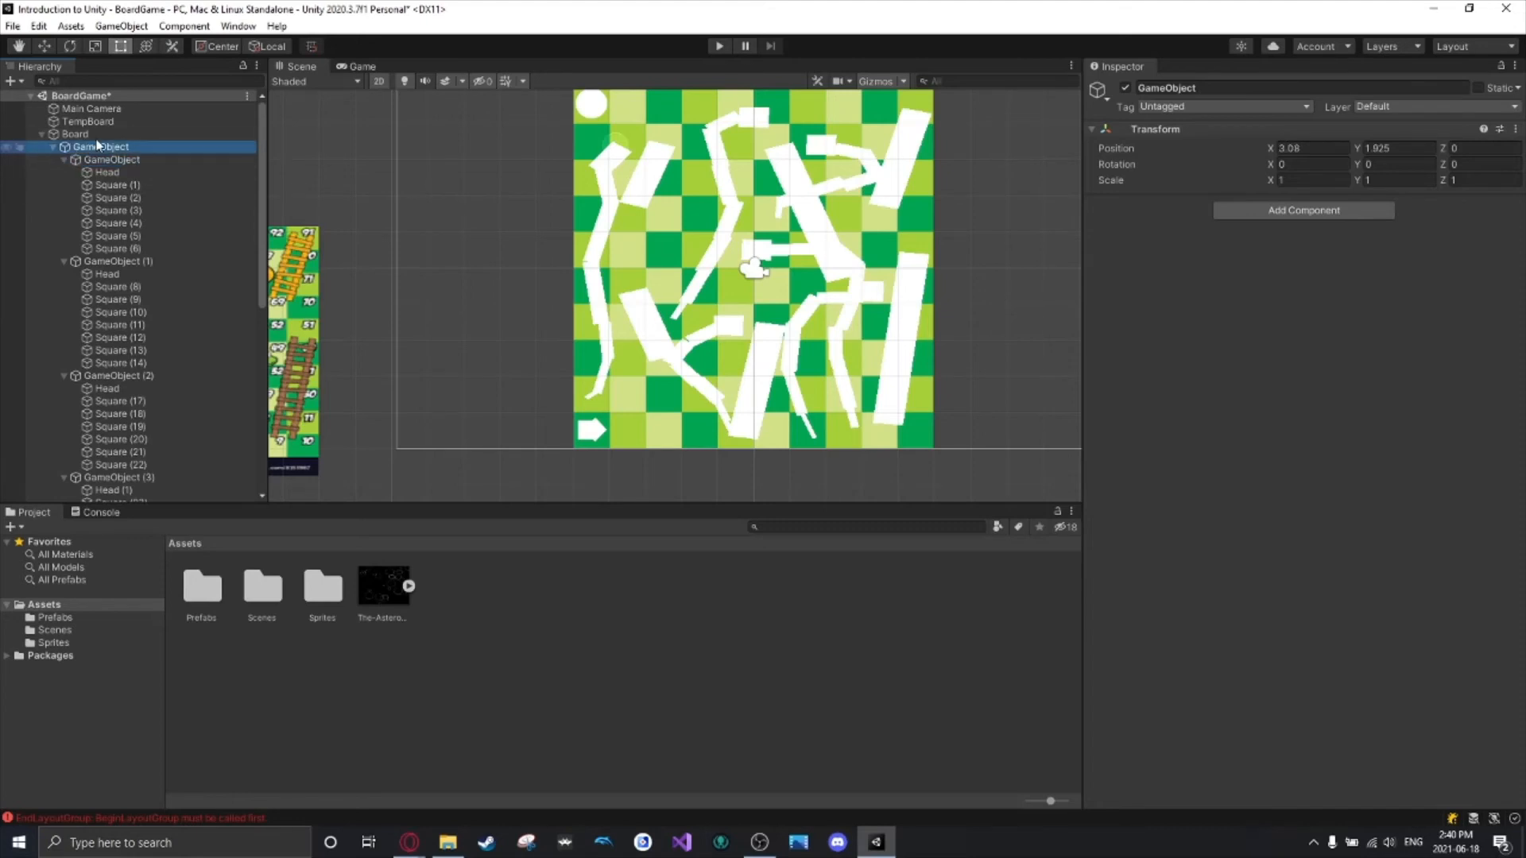
click(1167, 89)
text(Snakes)
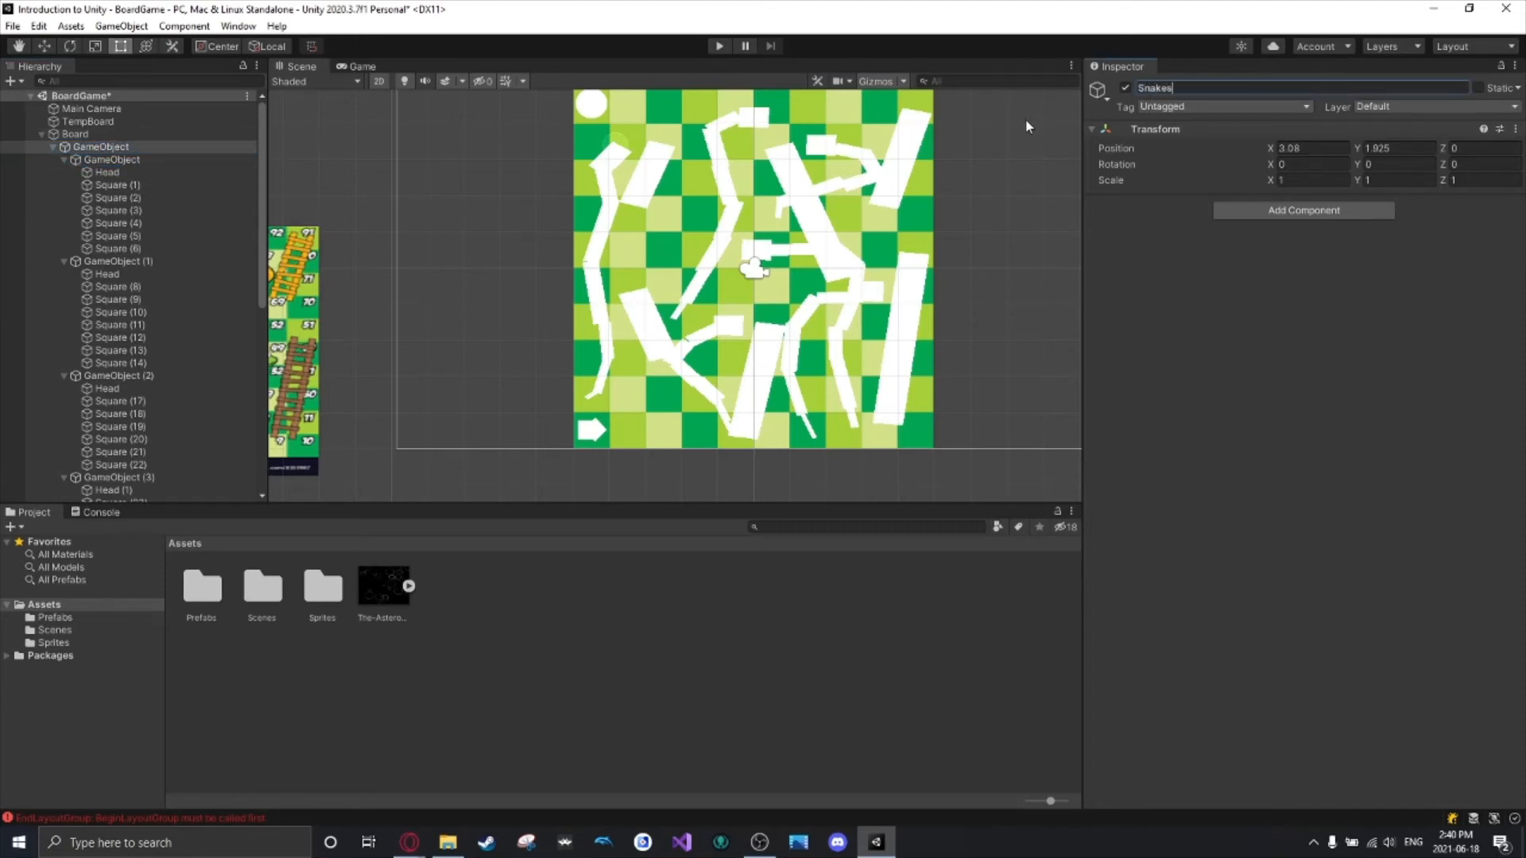
Select all six GameObject groups inside Snakes together and rename them Snake.
click(111, 159)
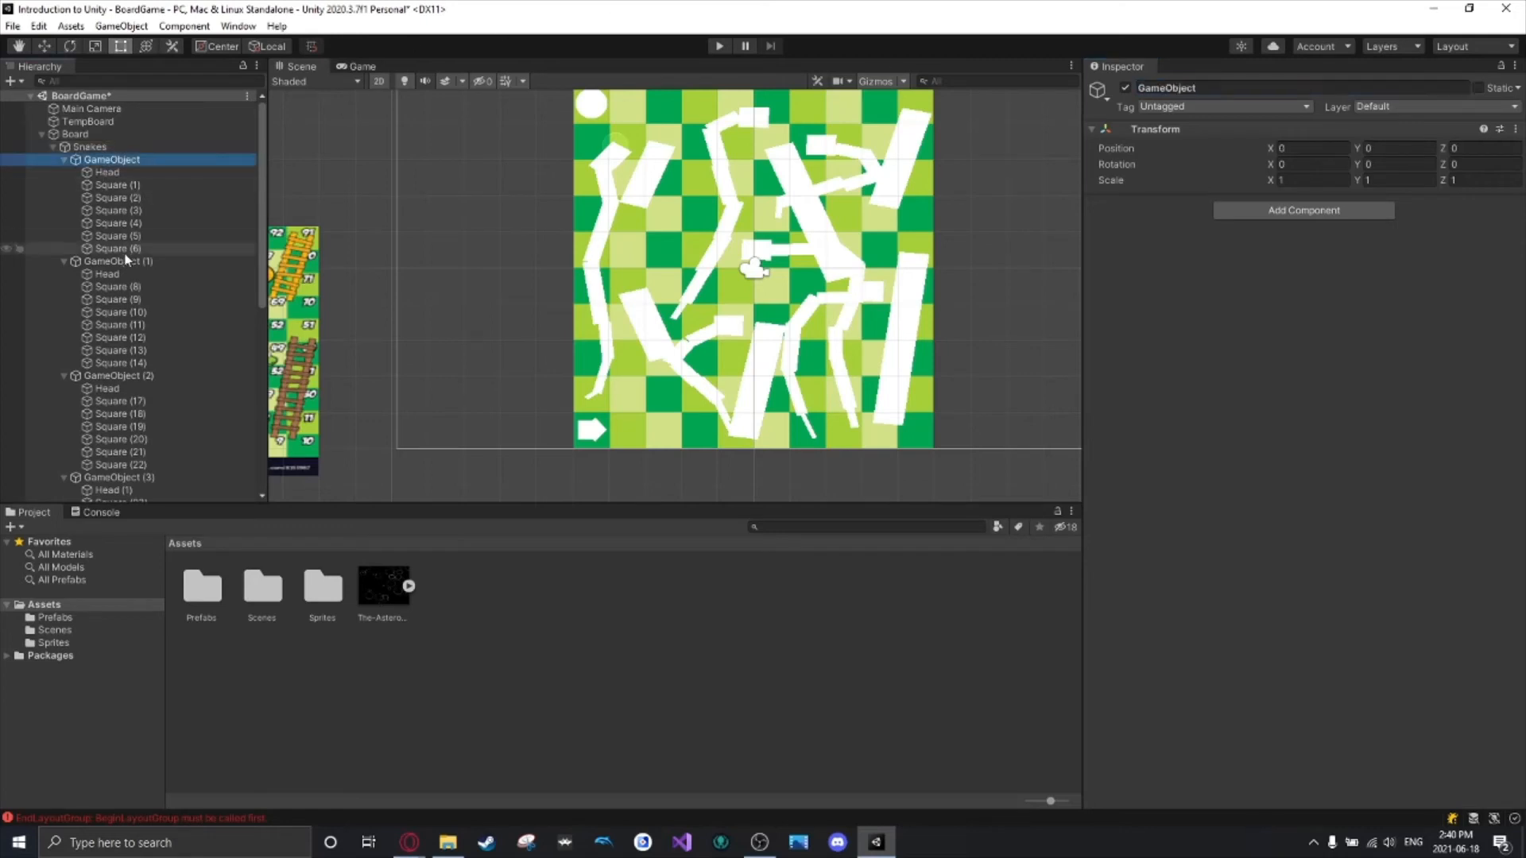
shift+click(111, 261)
click(127, 263)
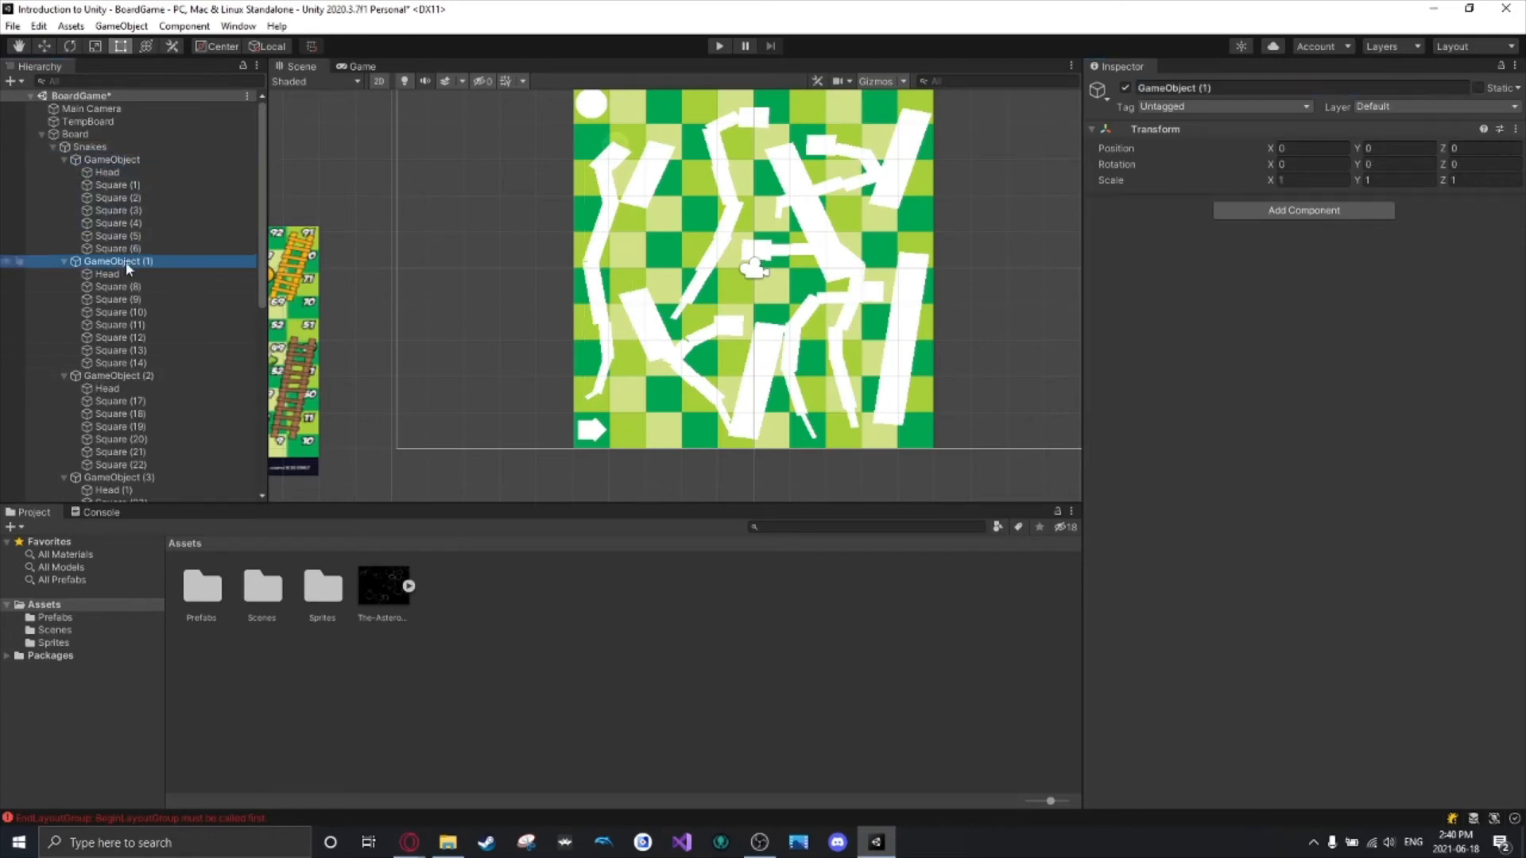
ctrl+click(123, 162)
ctrl+click(130, 376)
scroll(130, 379, down, 3)
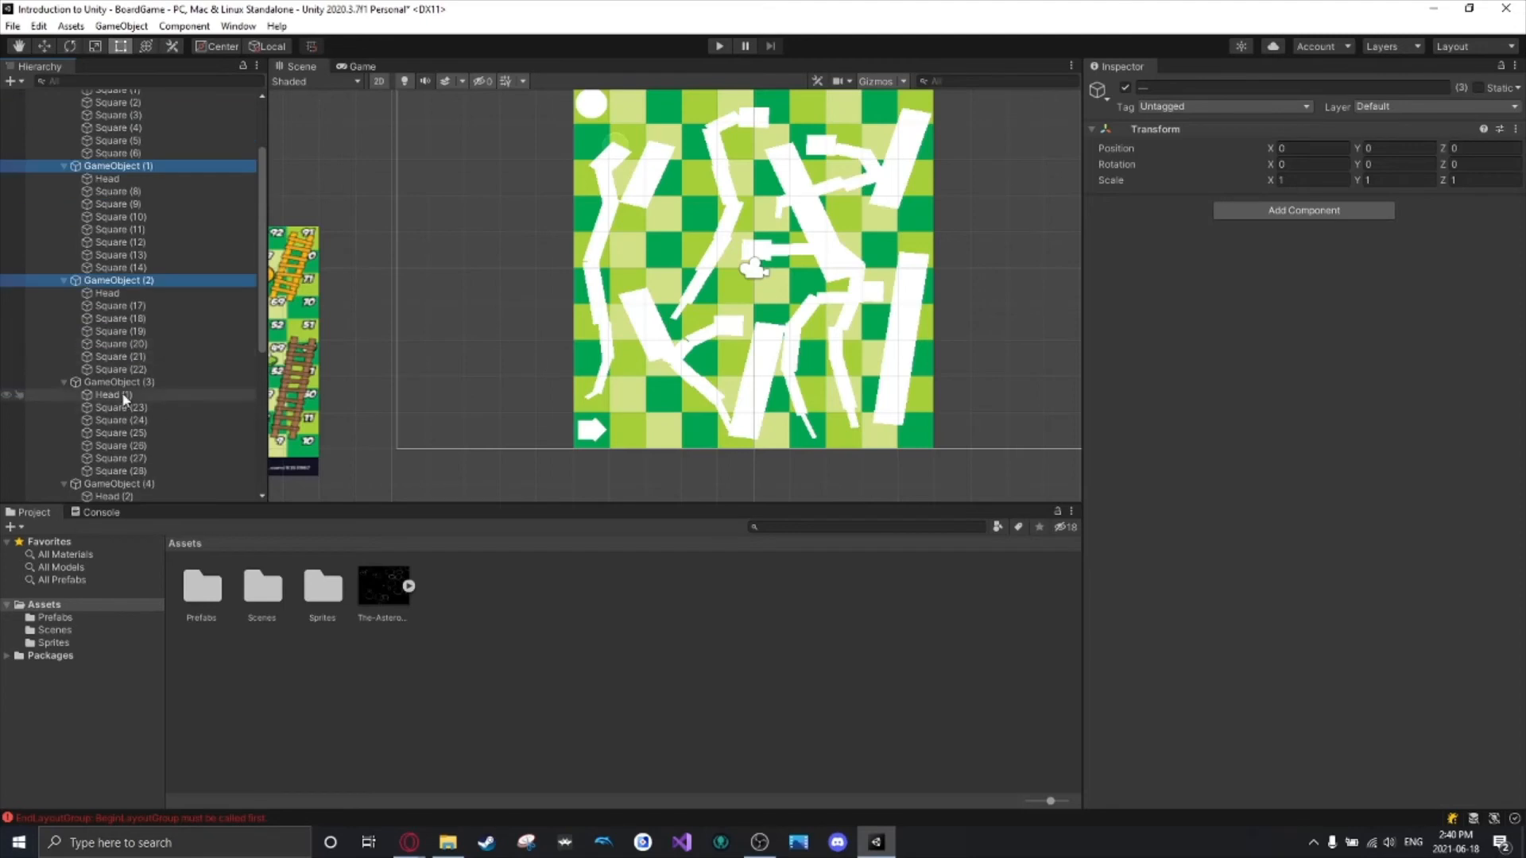
ctrl+click(119, 383)
ctrl+click(154, 484)
scroll(176, 429, down, 6)
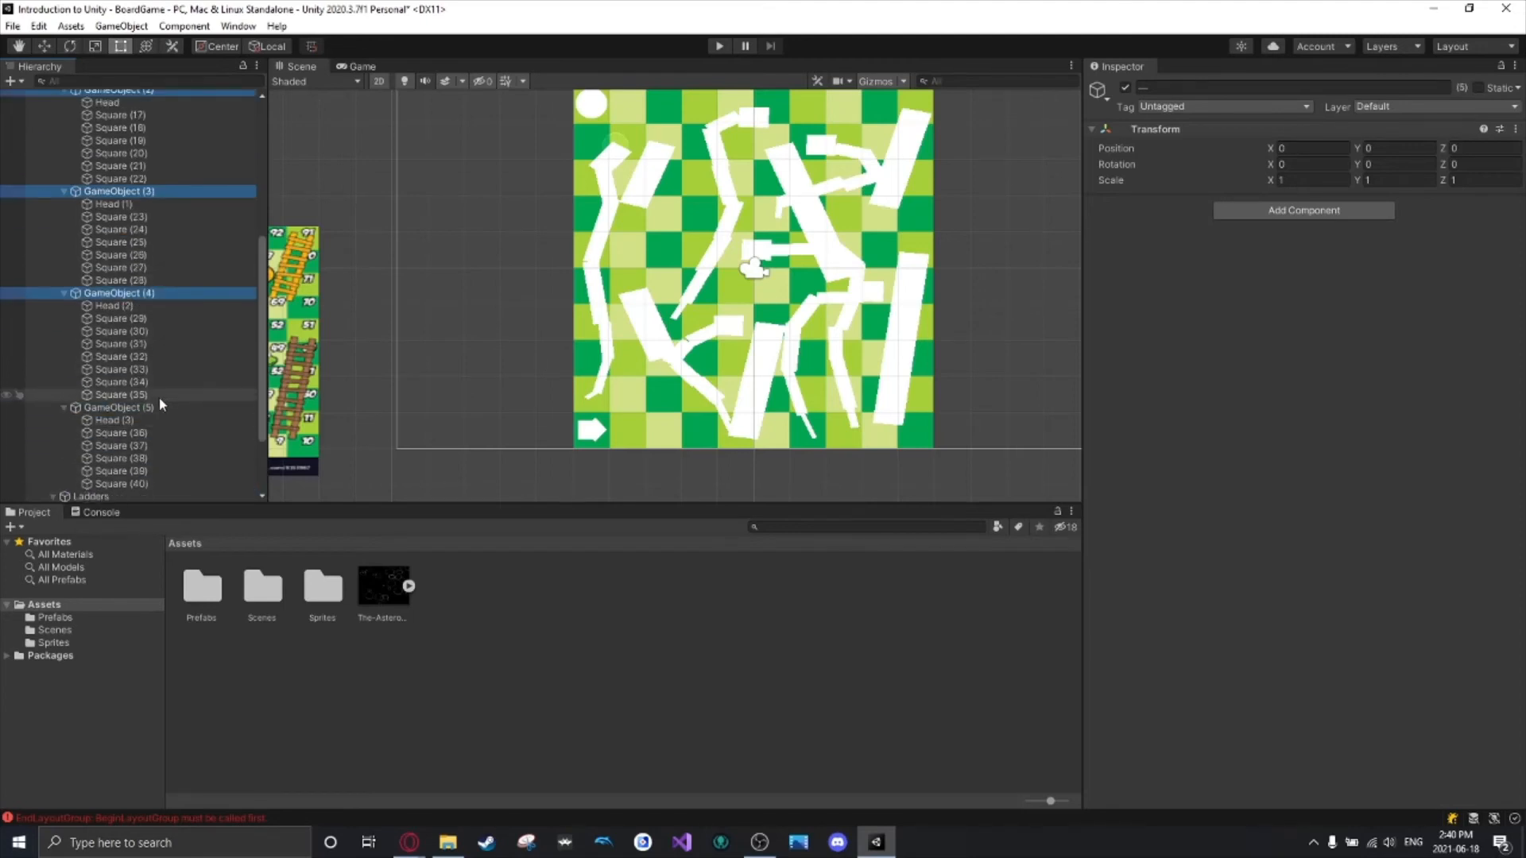
ctrl+click(160, 408)
scroll(127, 332, down, 3)
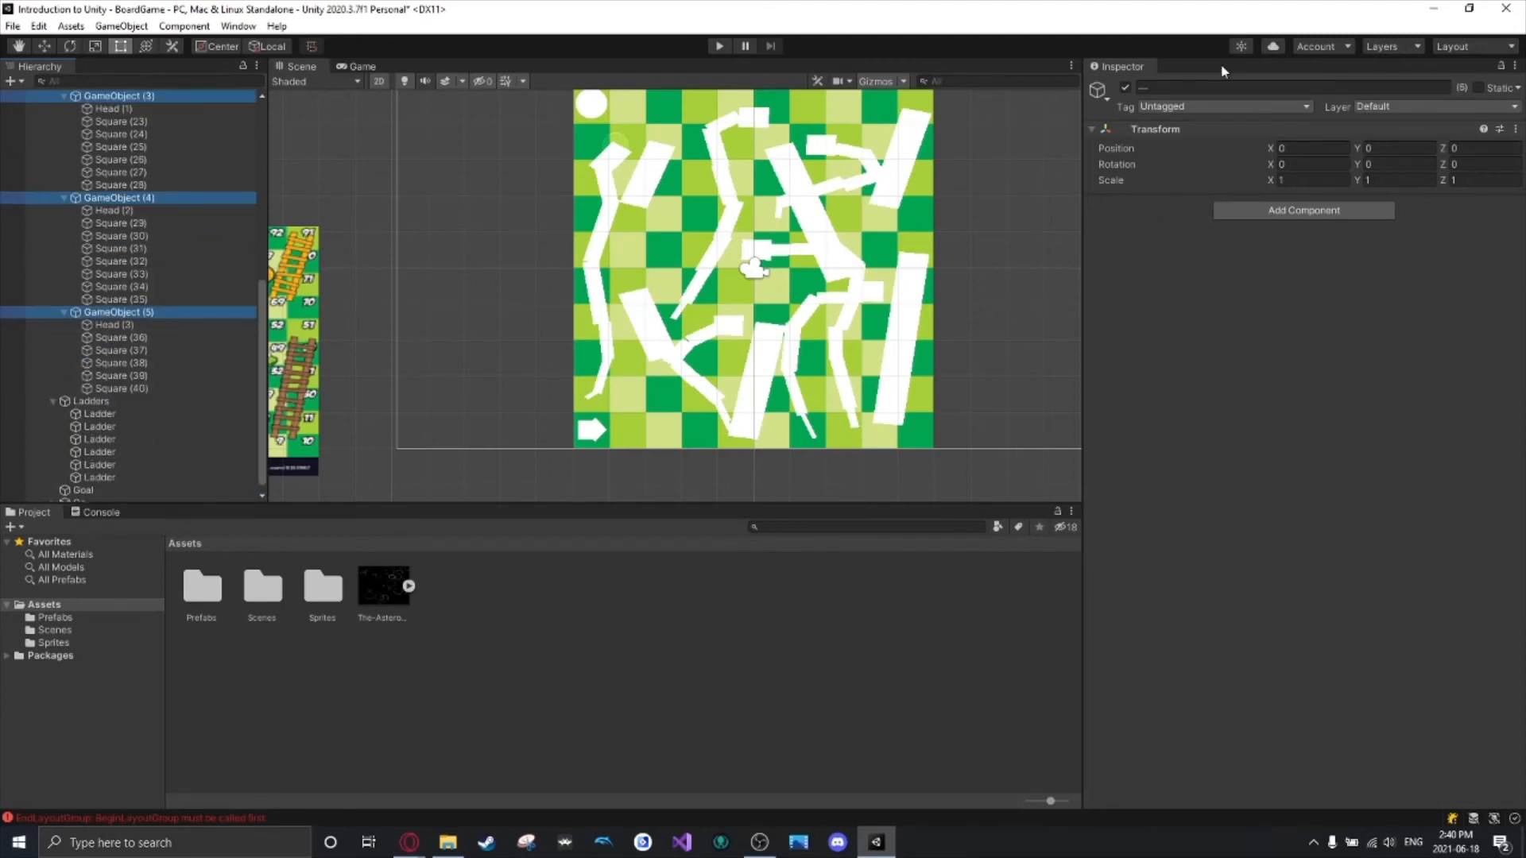
click(1203, 85)
key(Return)
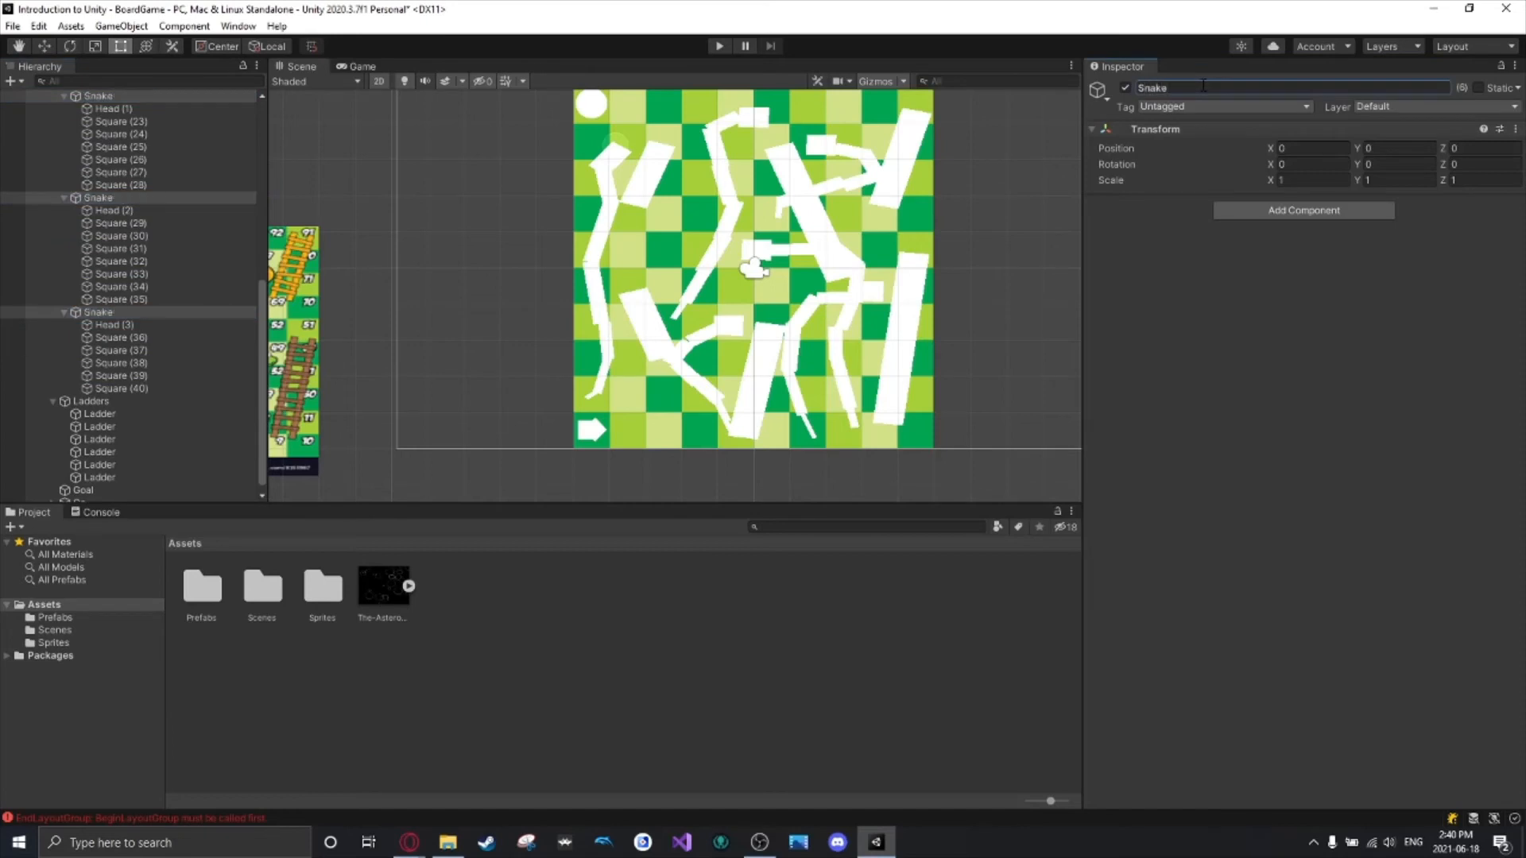
Collapse the six Snake groups, the Ladders group and the Snakes parent in the scene hierarchy.
scroll(155, 388, up, 10)
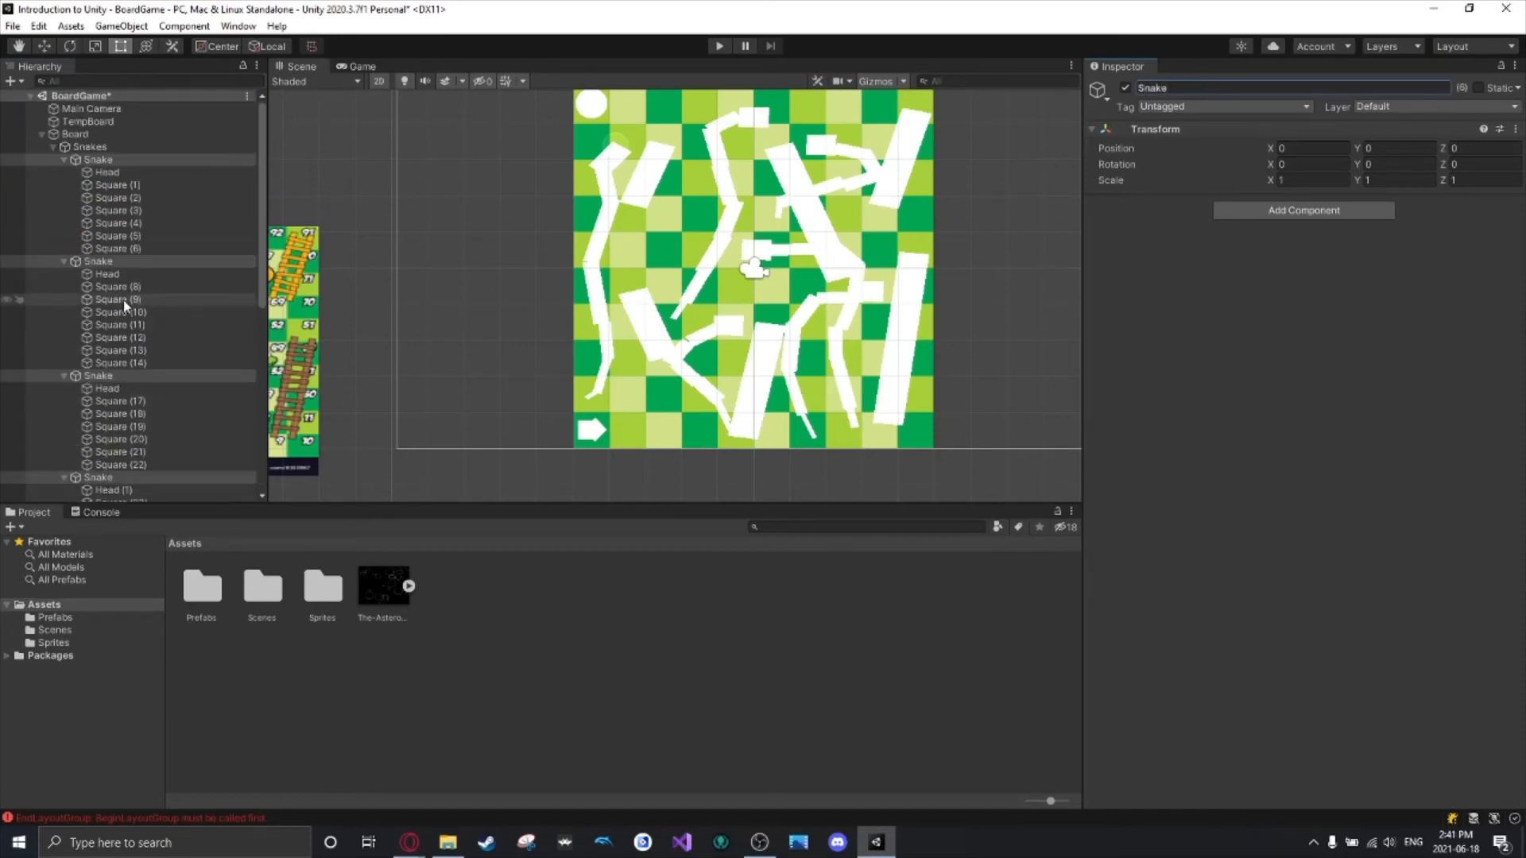
click(65, 159)
click(65, 171)
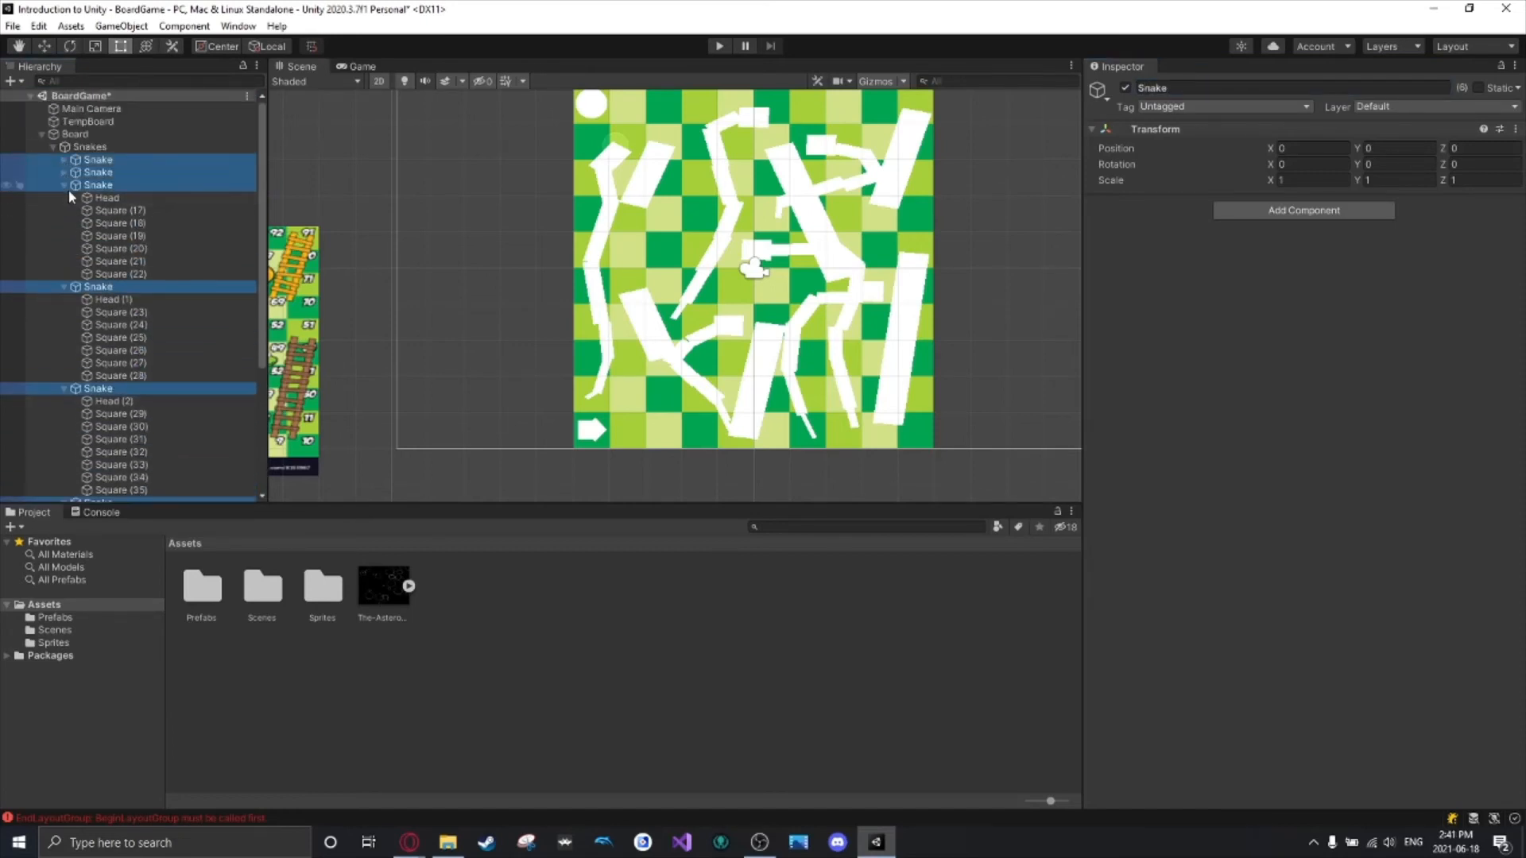
click(63, 185)
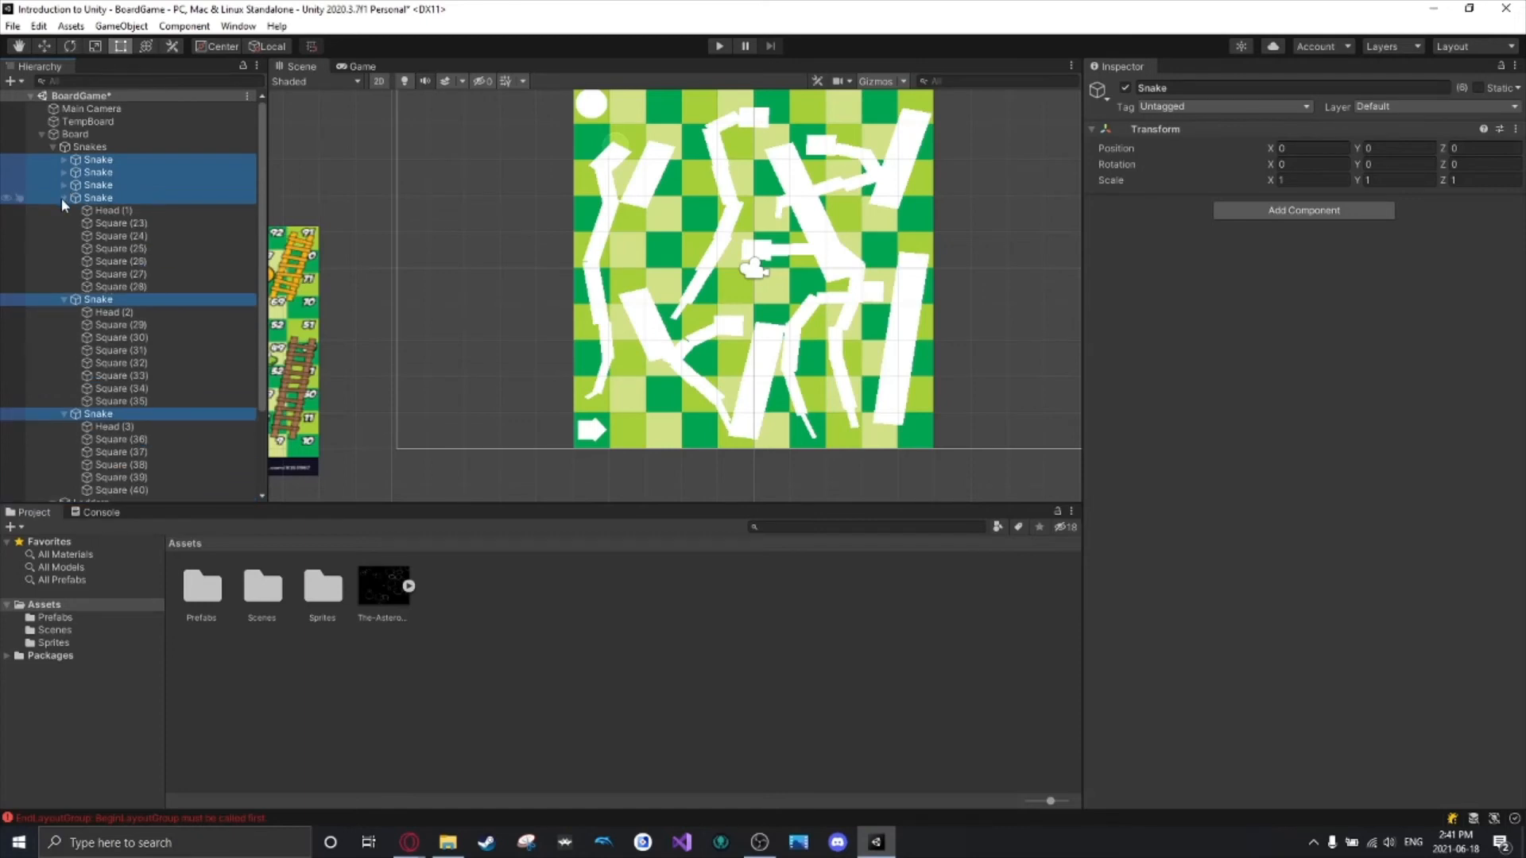
click(63, 198)
click(63, 209)
click(64, 223)
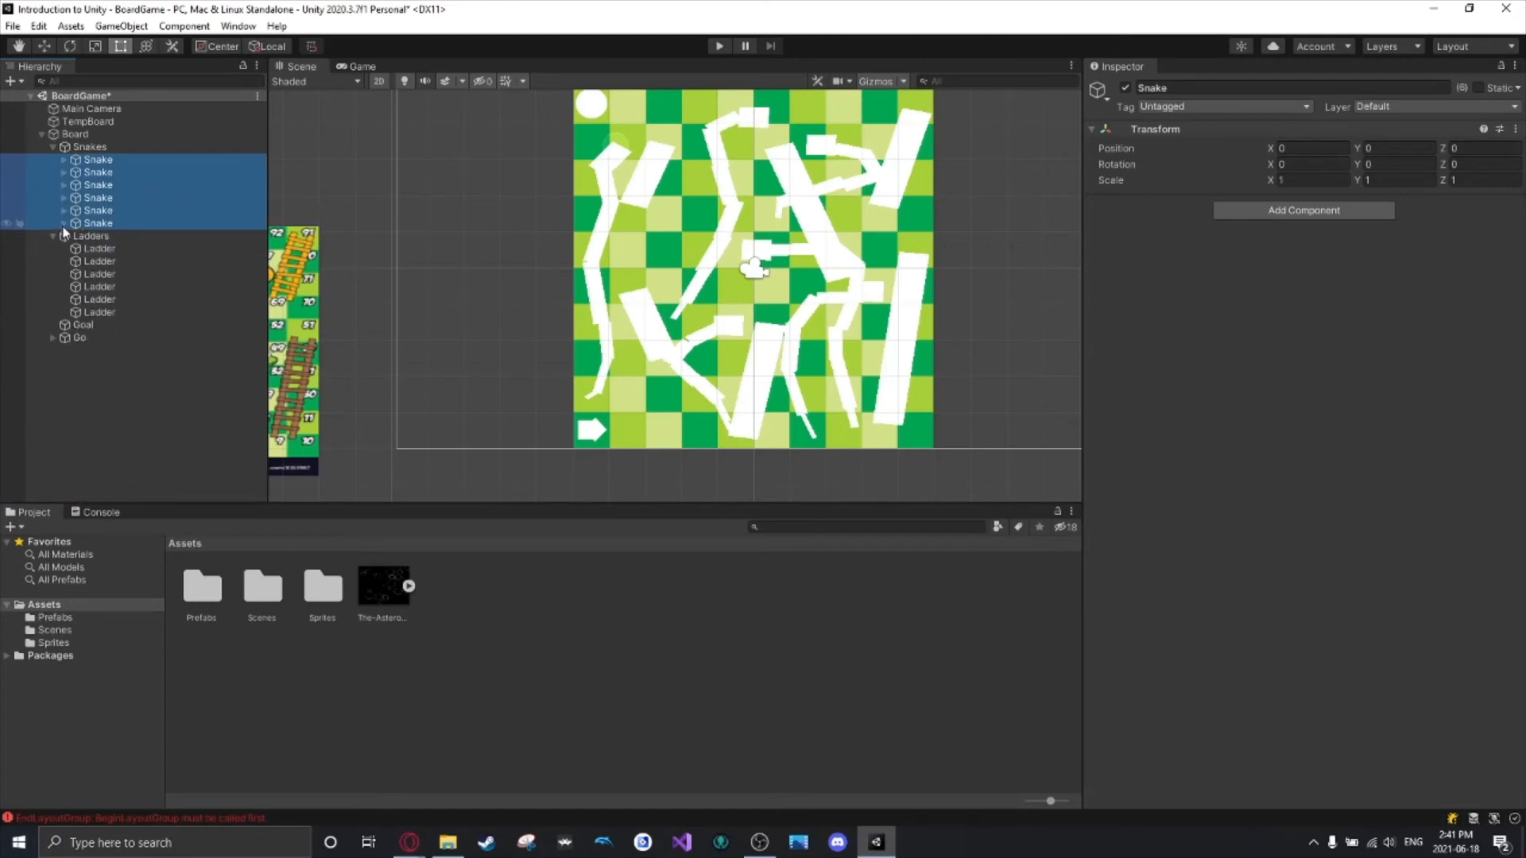
click(52, 236)
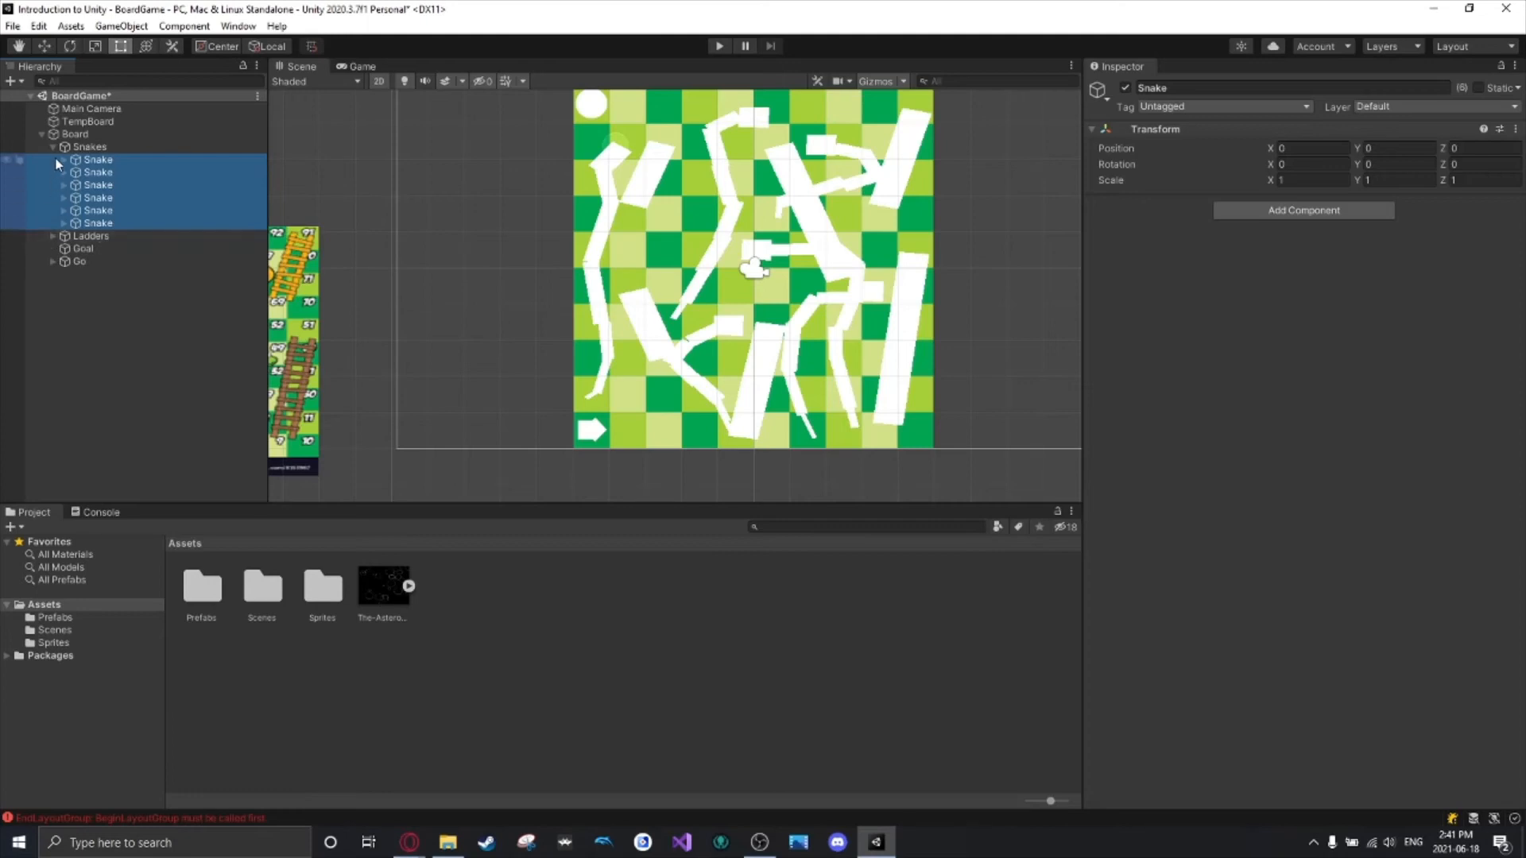
click(52, 148)
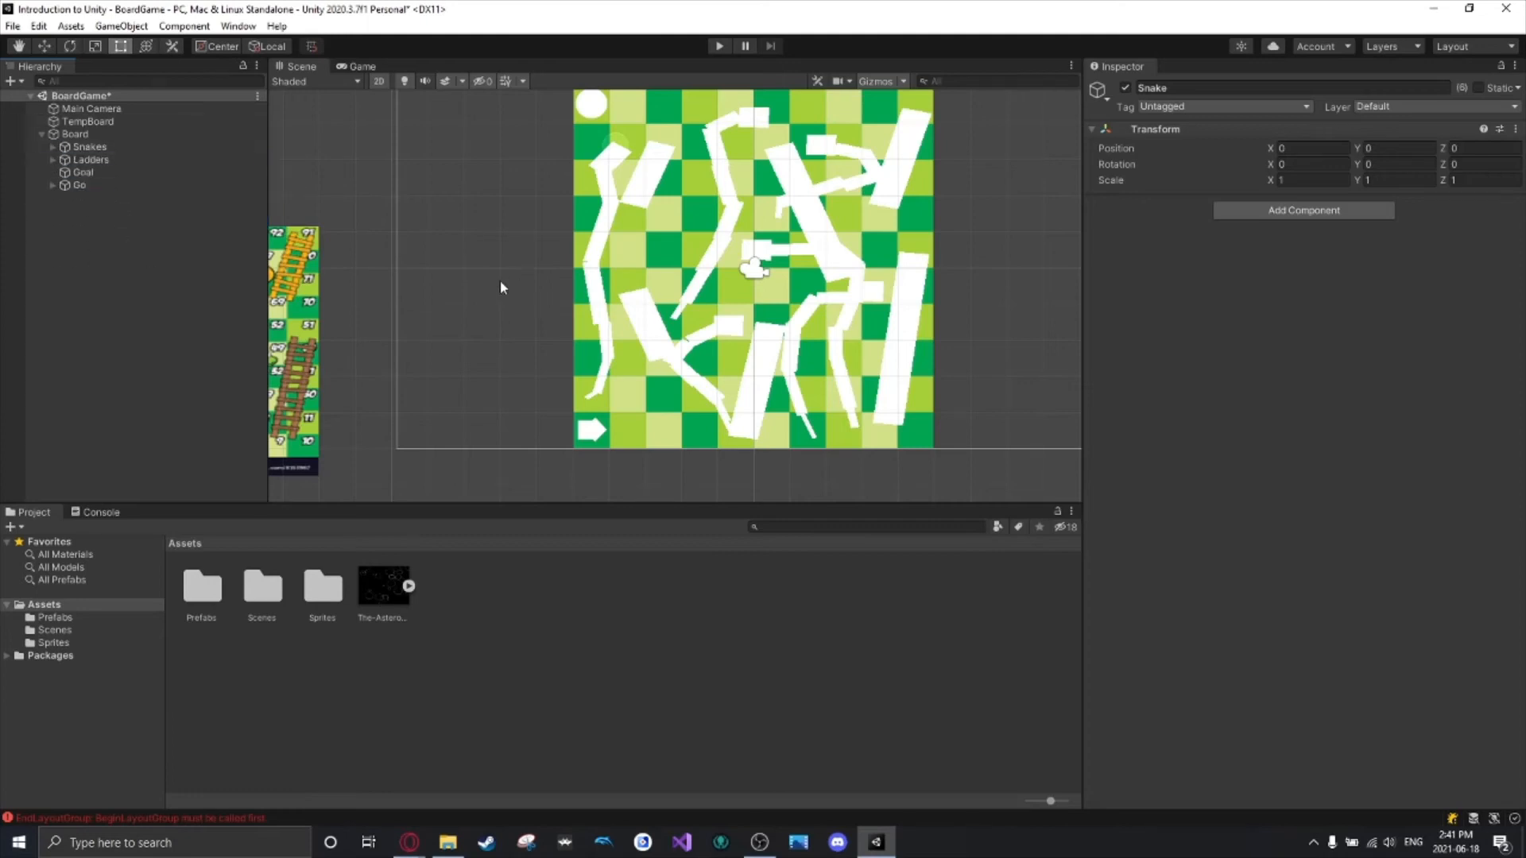
Deselect the Snake groups and compare the assembled board with the reference board picture.
scroll(493, 282, down, 2)
scroll(485, 282, down, 2)
click(478, 291)
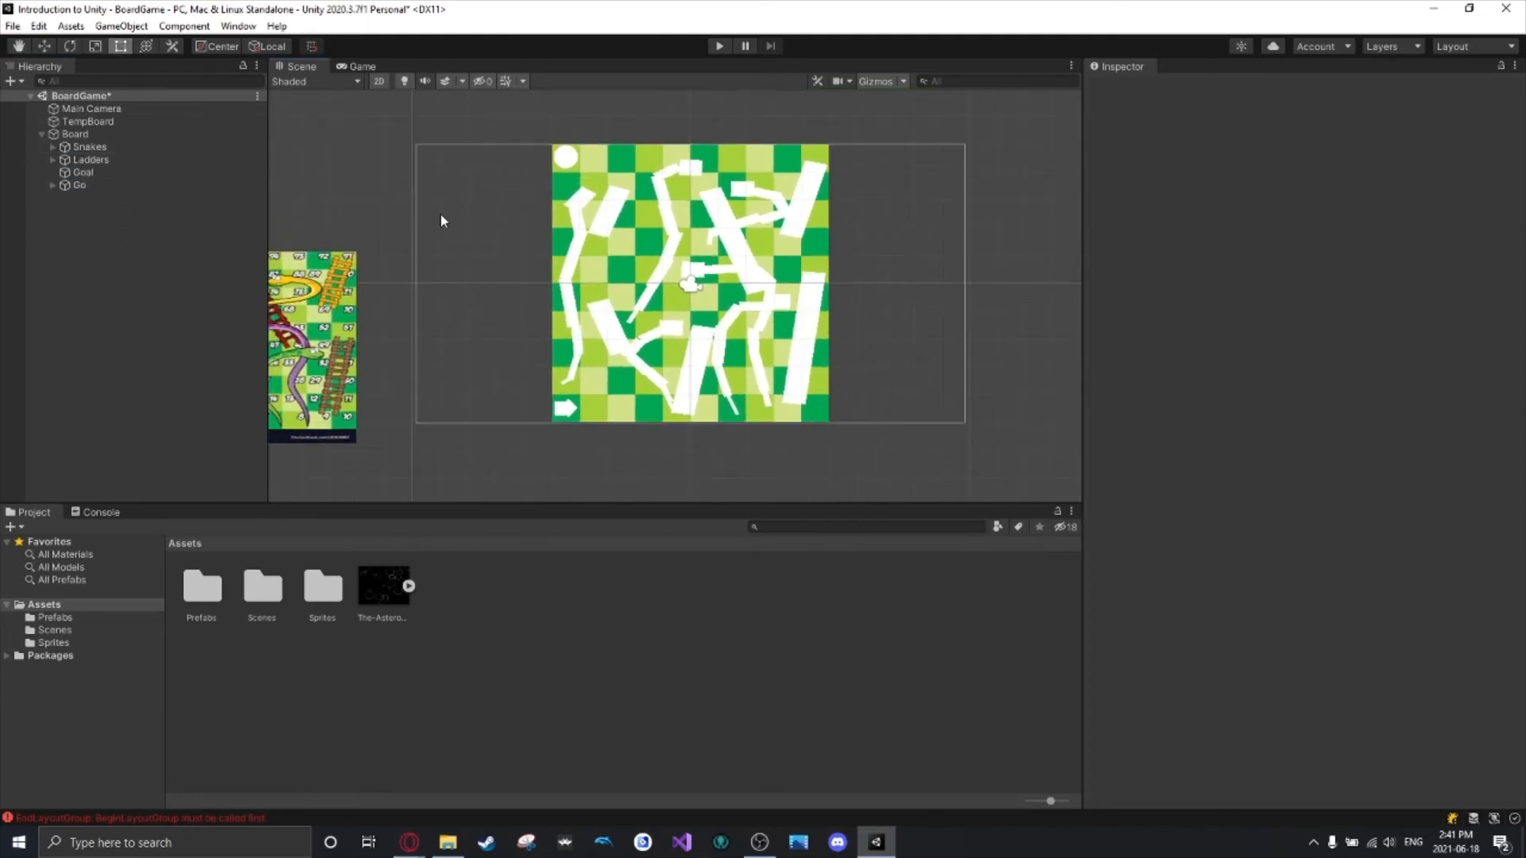
middle_drag(368, 198, 388, 230)
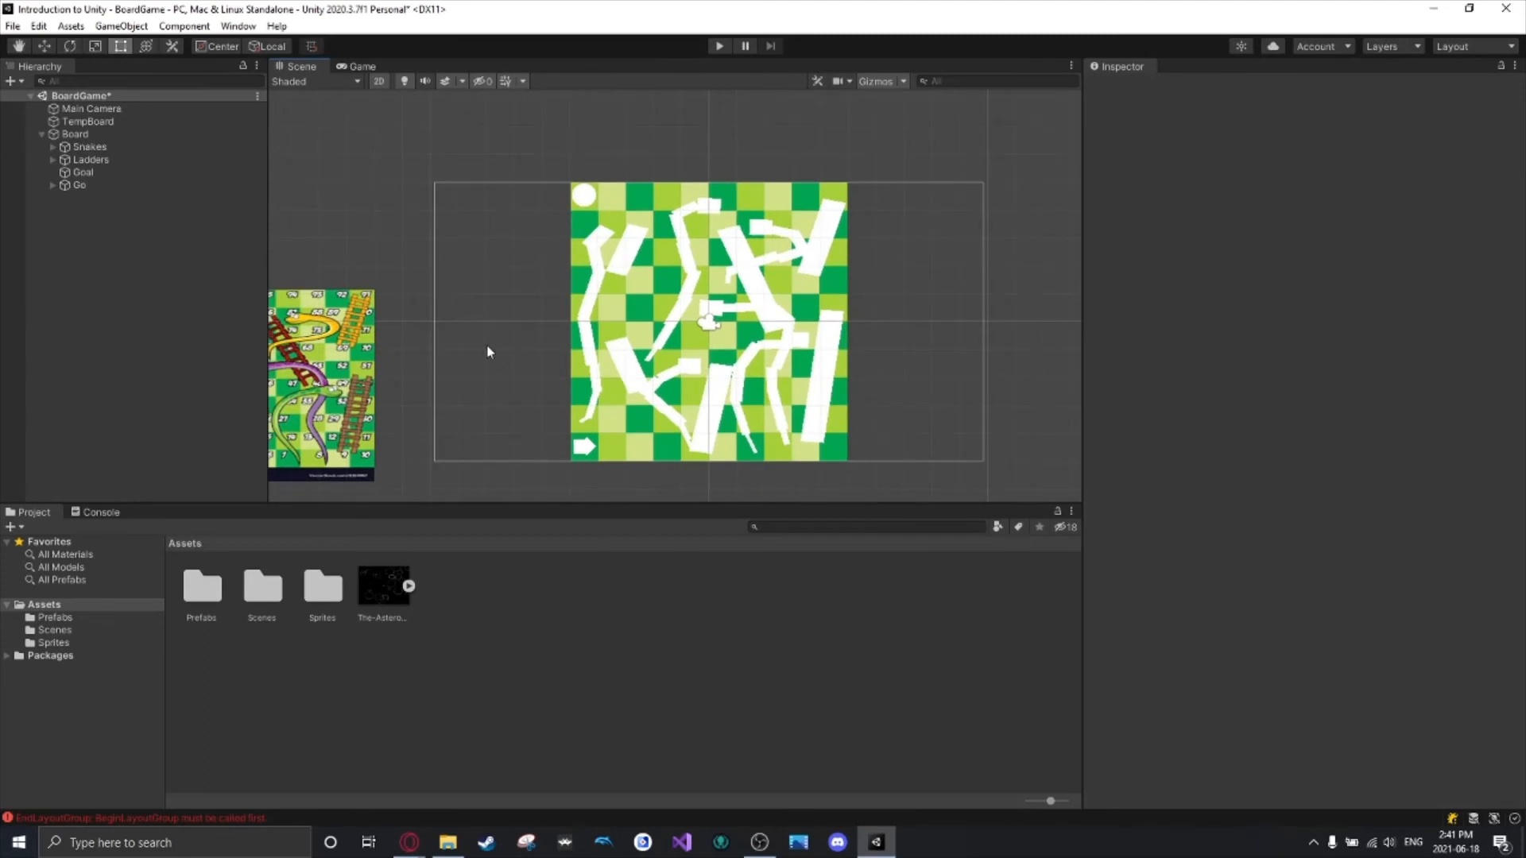
scroll(487, 348, up, 2)
middle_drag(545, 300, 450, 276)
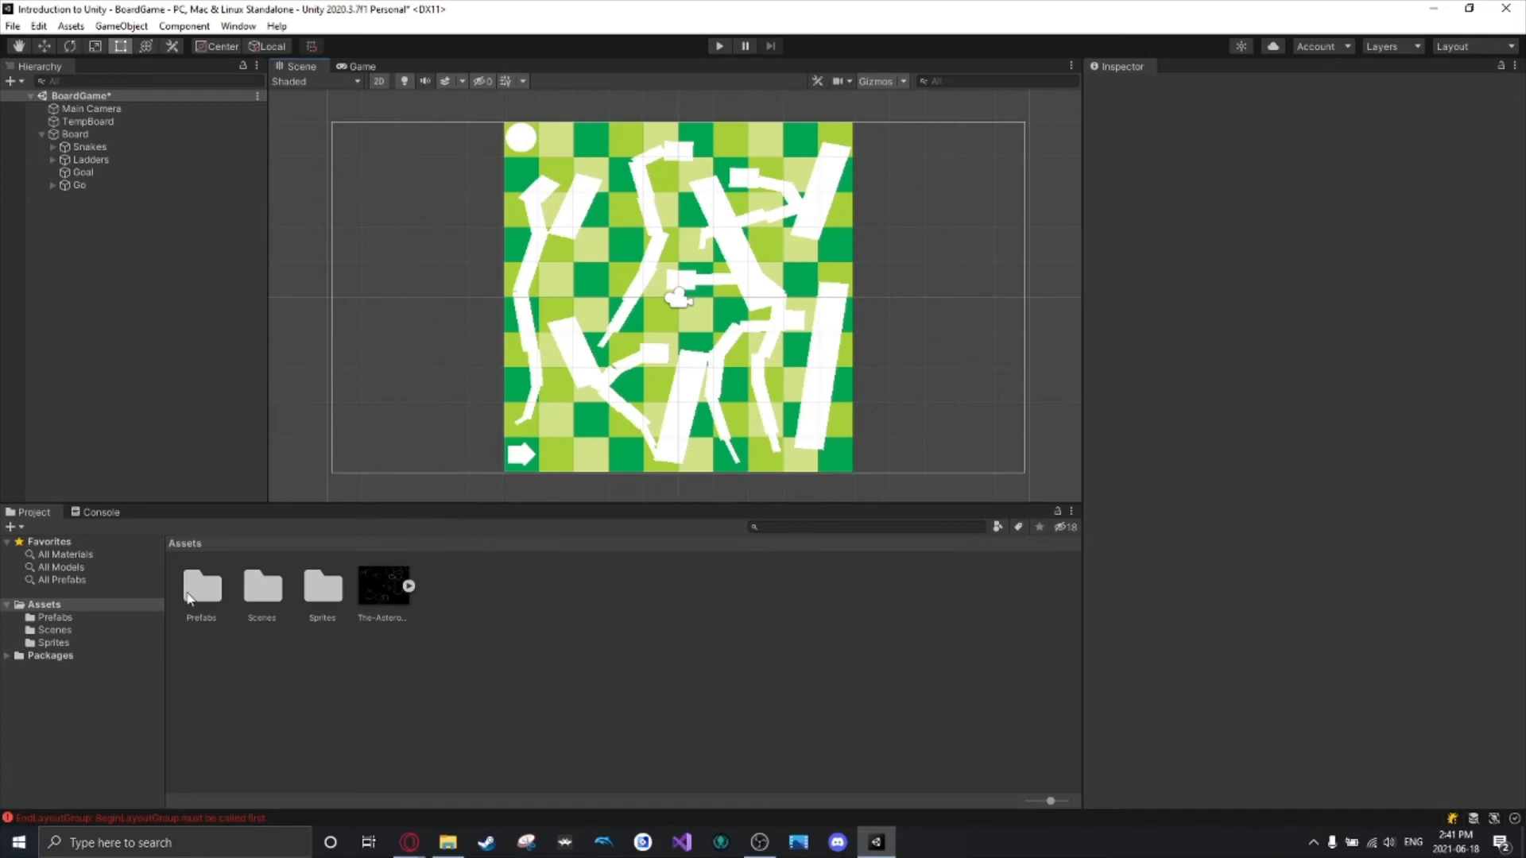
middle_drag(339, 306, 753, 239)
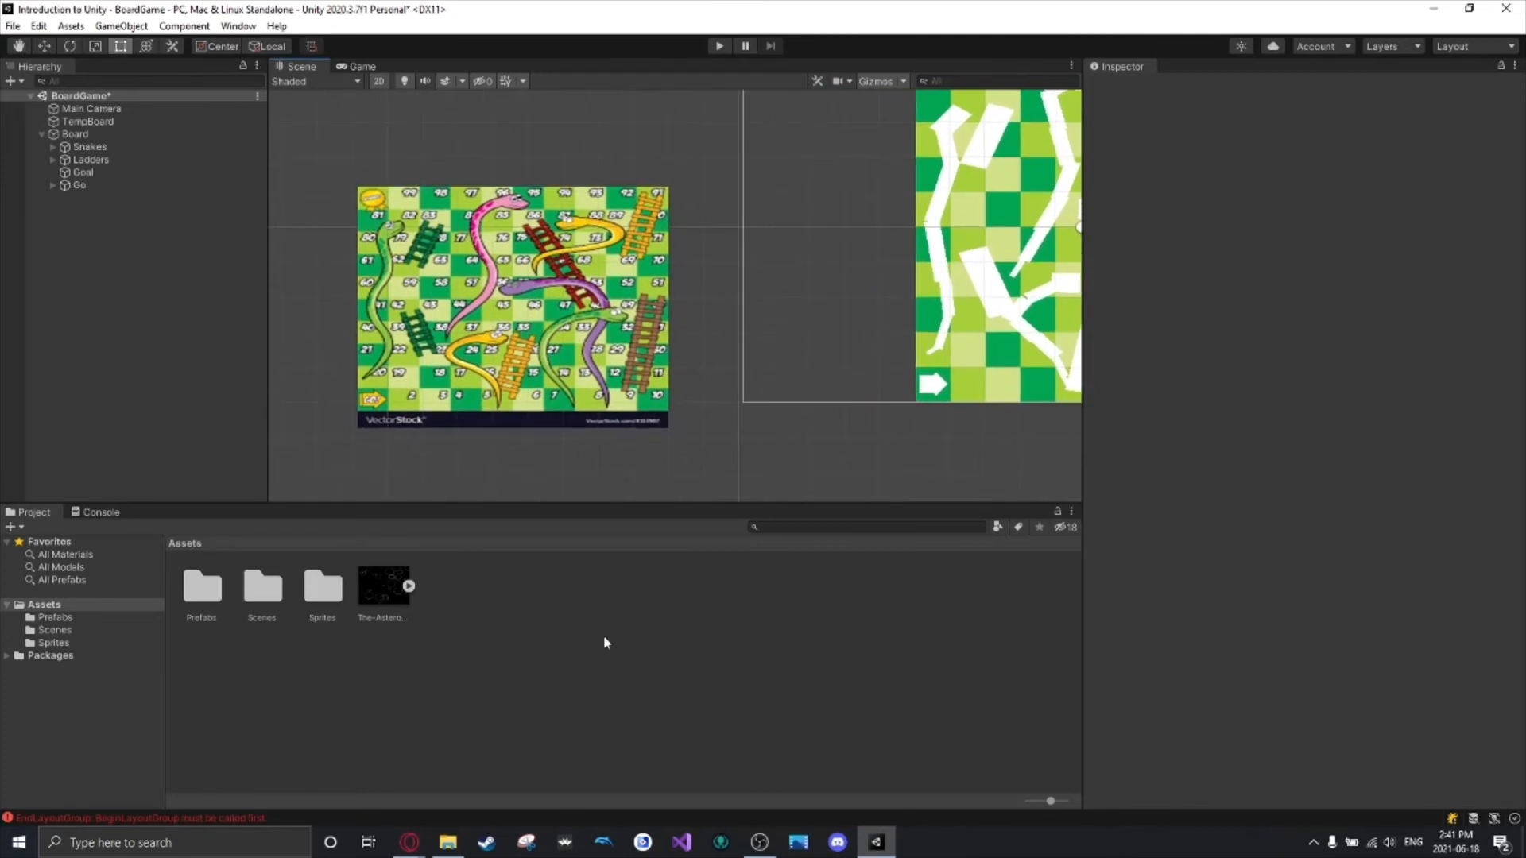
Create a new folder named Materials in the project's Assets folder.
right_click(496, 589)
mouse_move(557, 173)
click(763, 170)
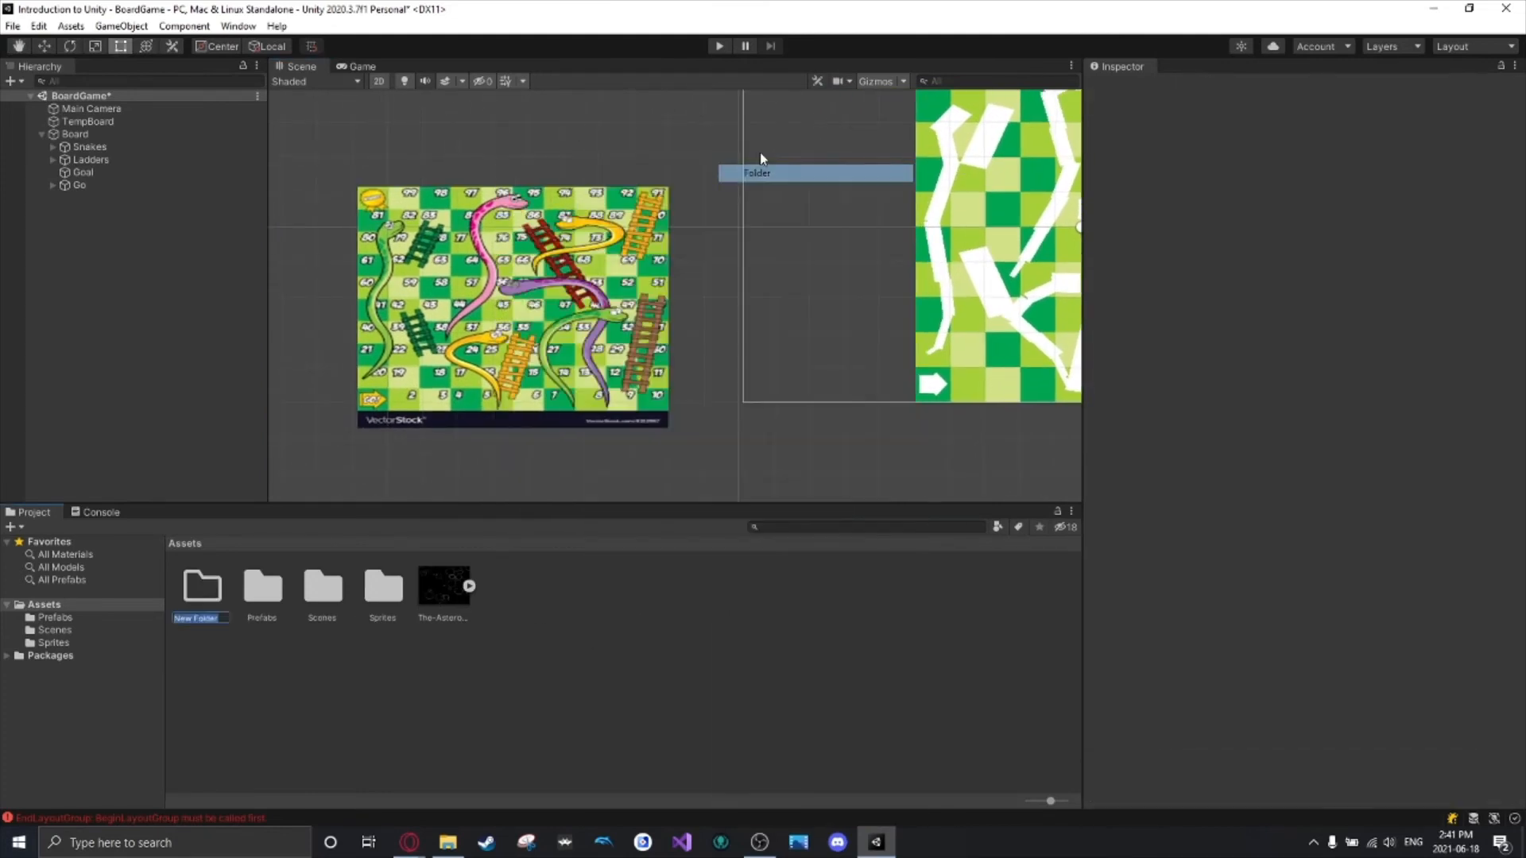
text(M)
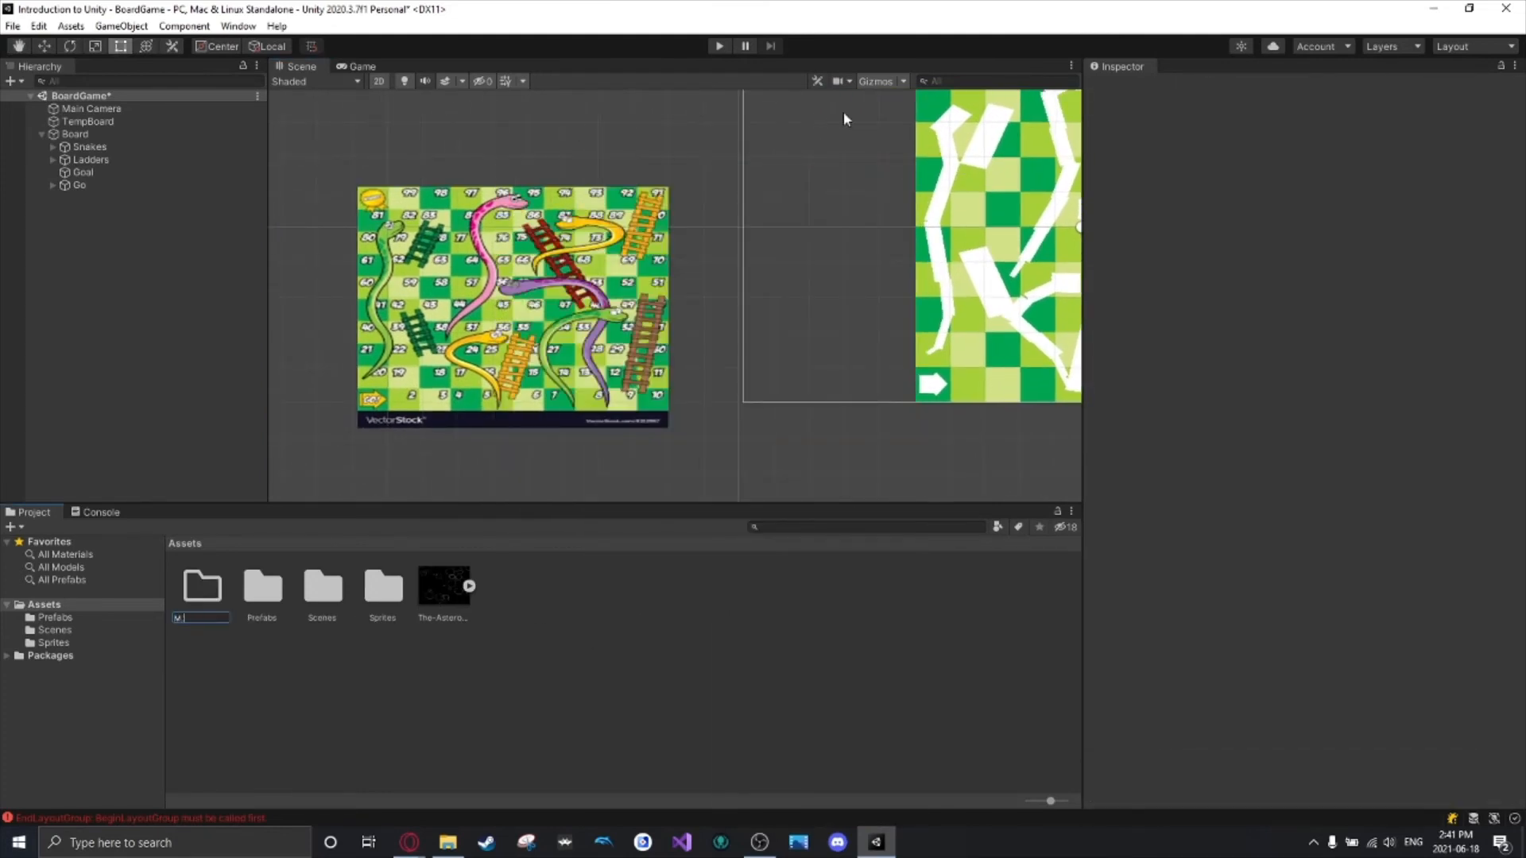
text(aterials)
key(Return)
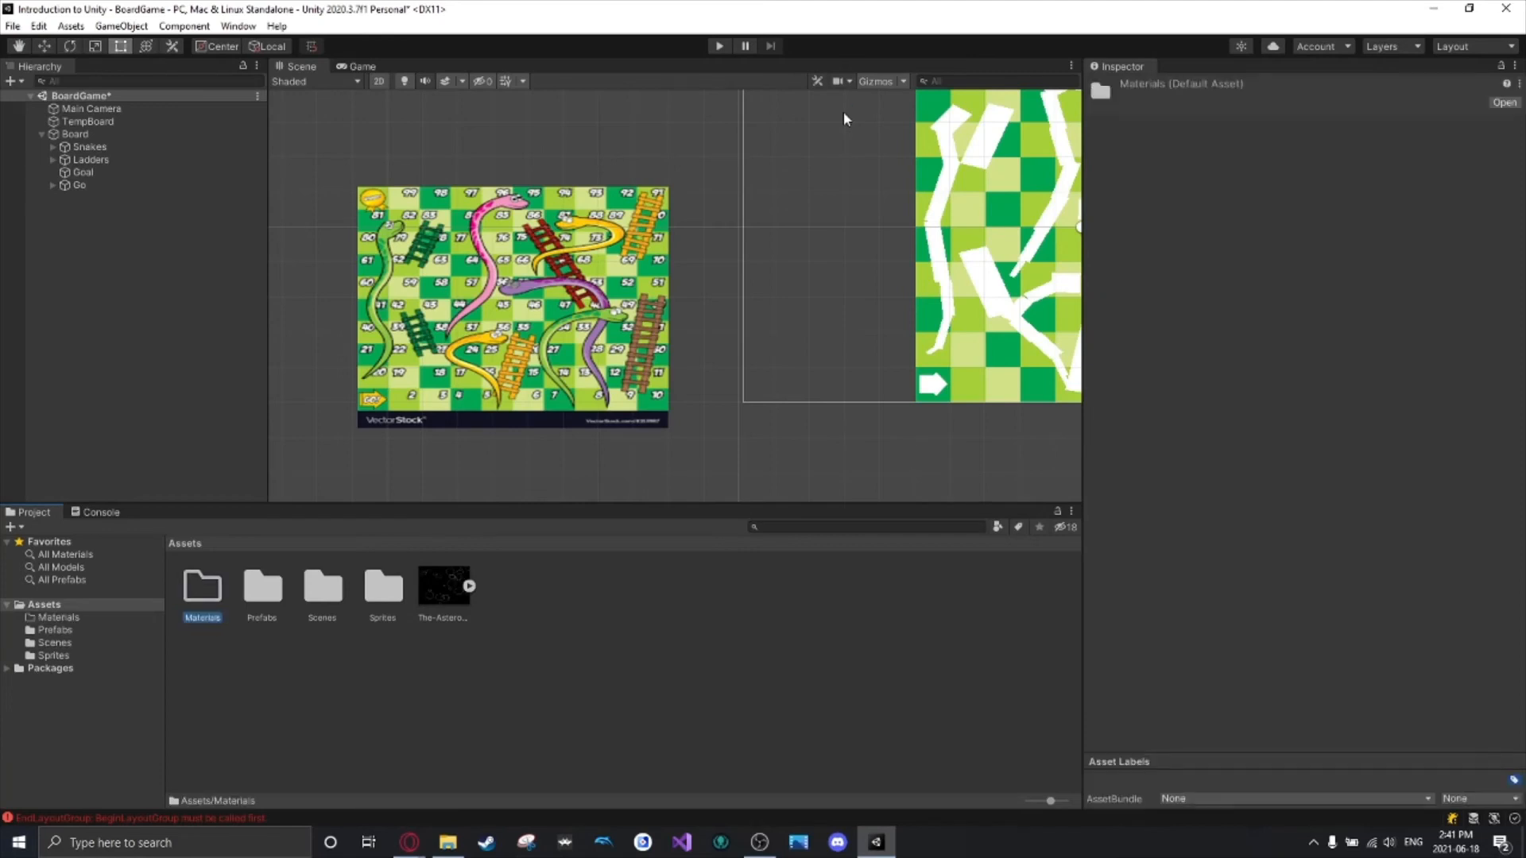
Create a new material named Snake inside the Materials folder.
right_click(555, 657)
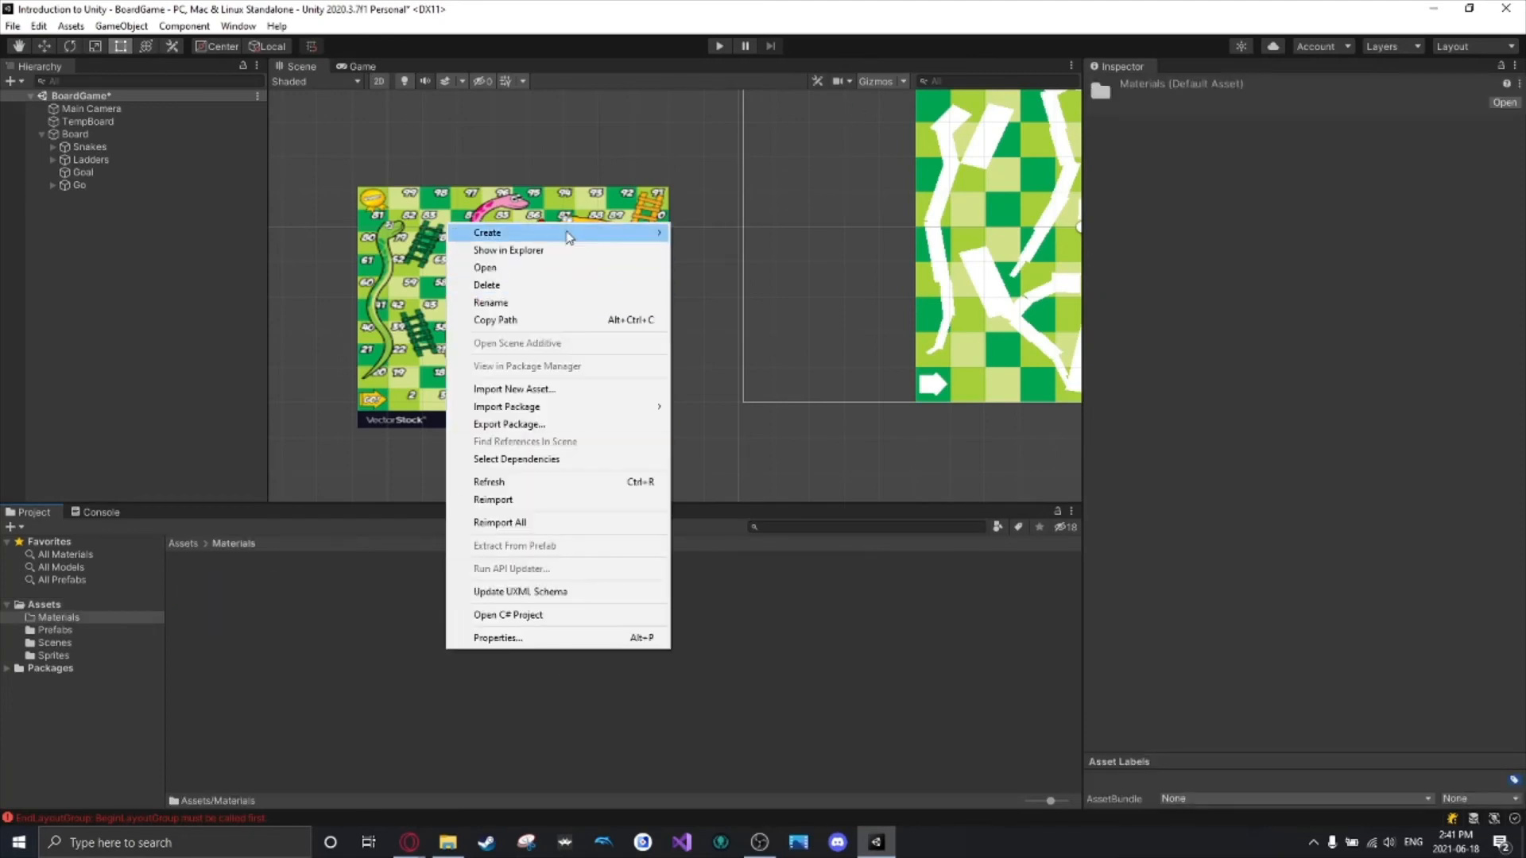
mouse_move(570, 236)
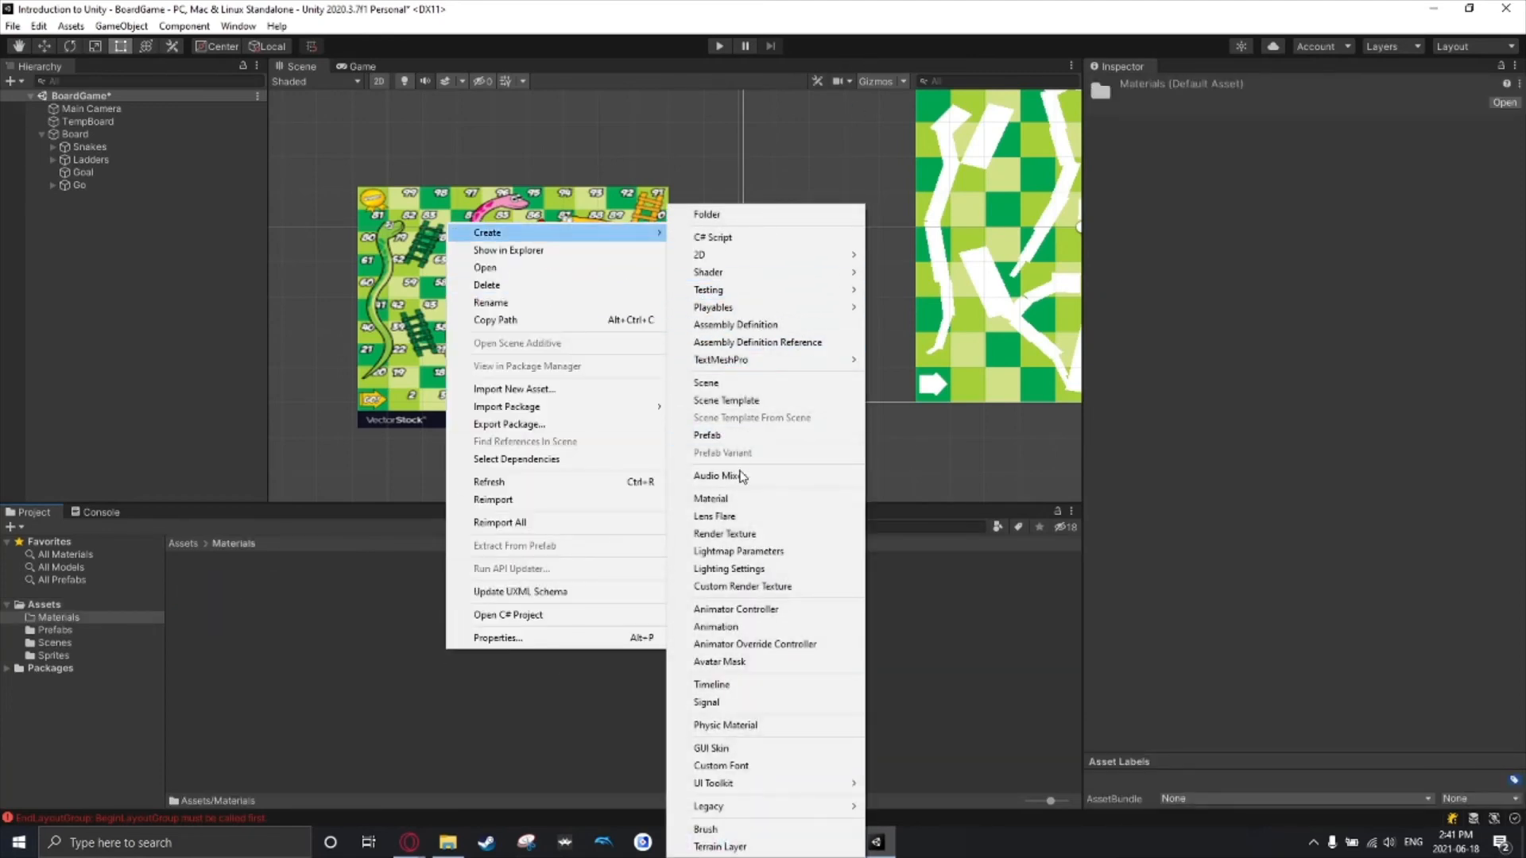
click(746, 499)
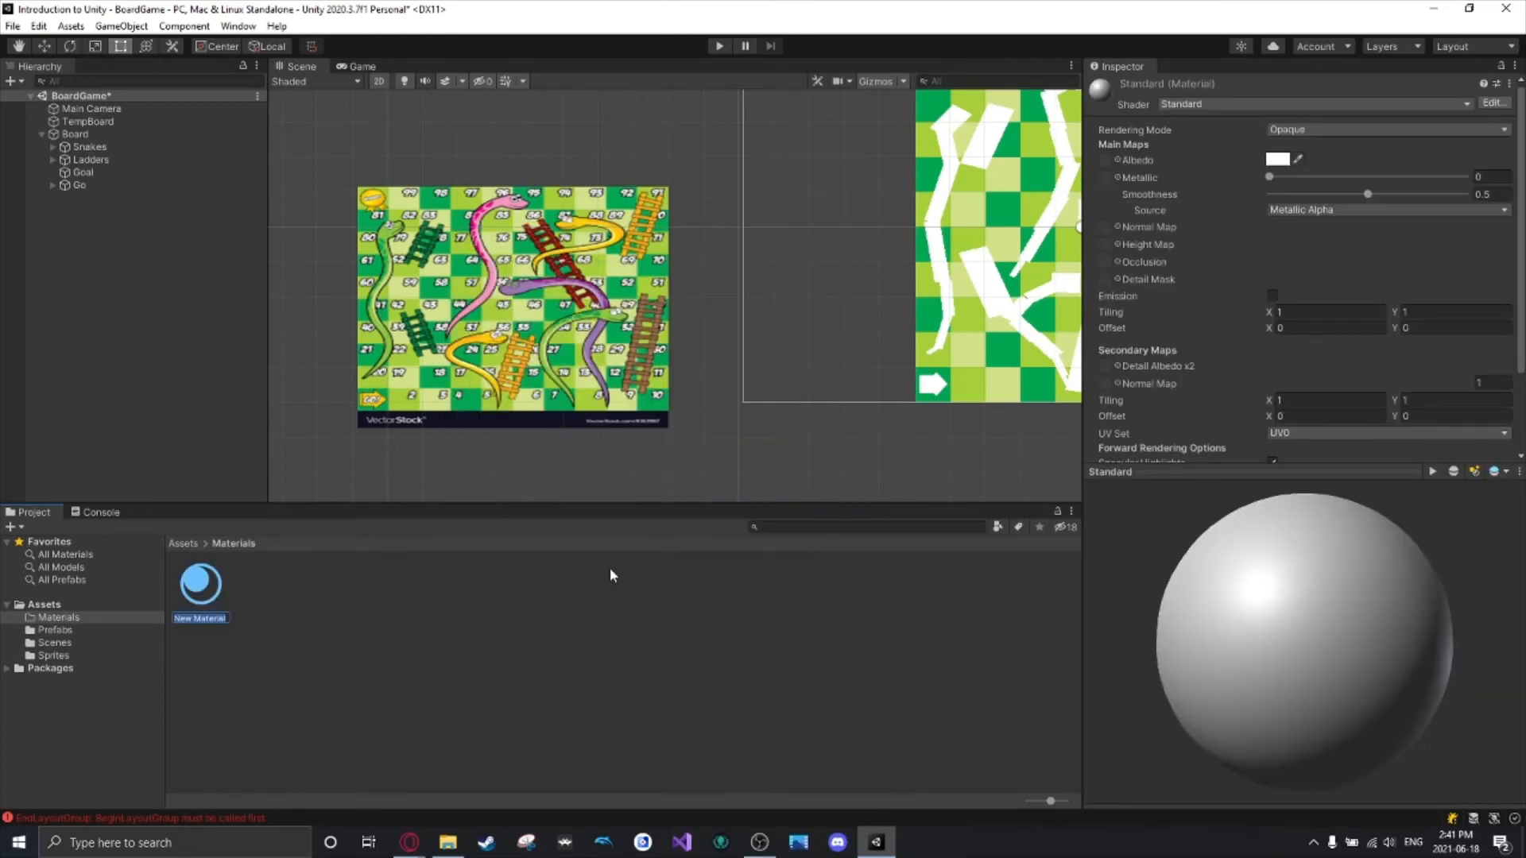
text(Snake)
key(Return)
Set the Snake material's shader to Sprites/Default and its tint to bright green.
click(1312, 102)
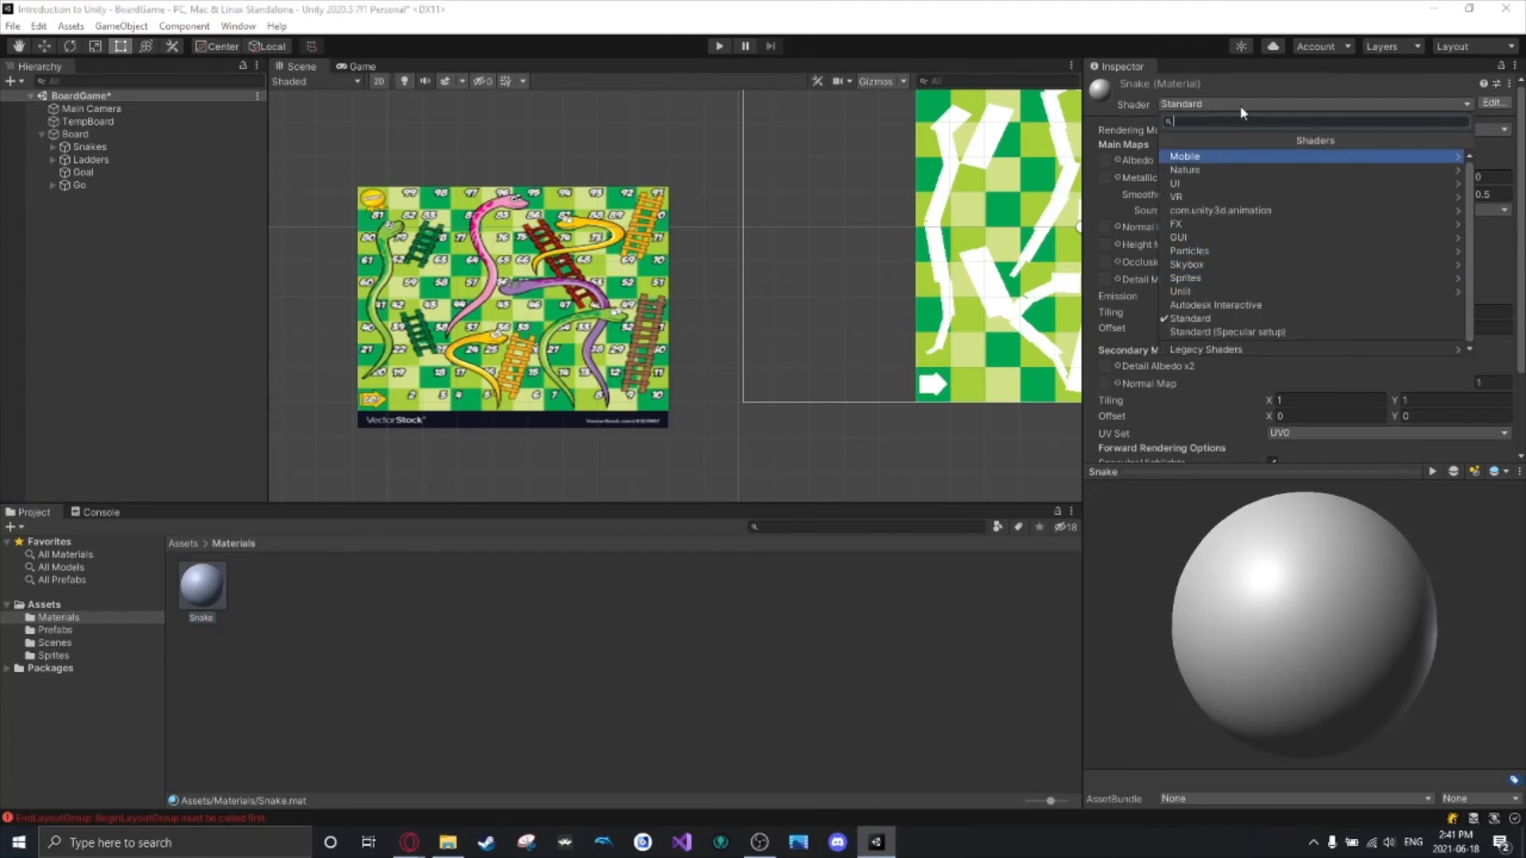
click(1213, 280)
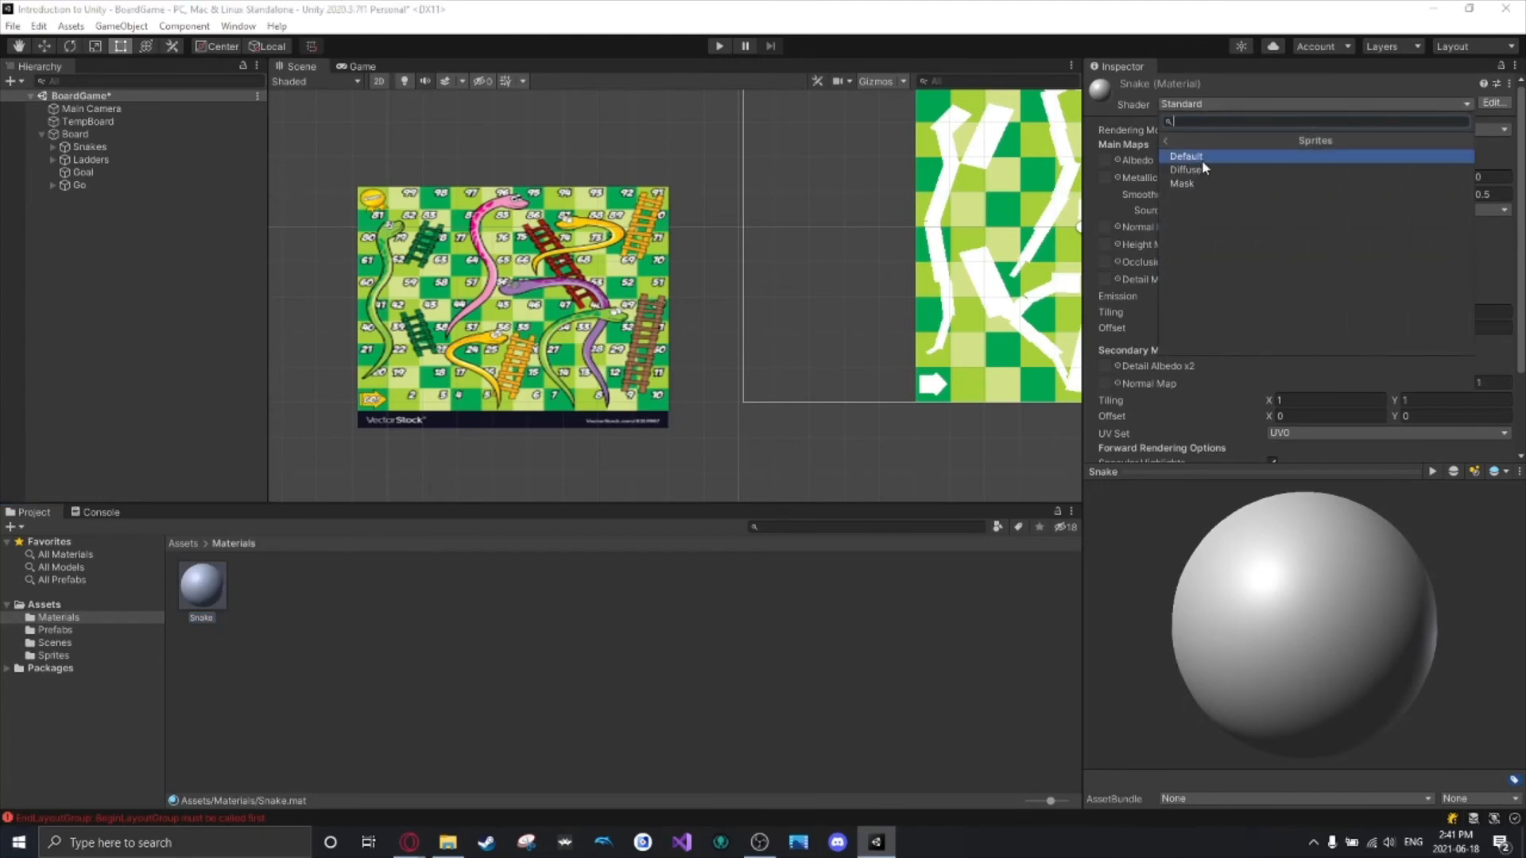
click(1210, 157)
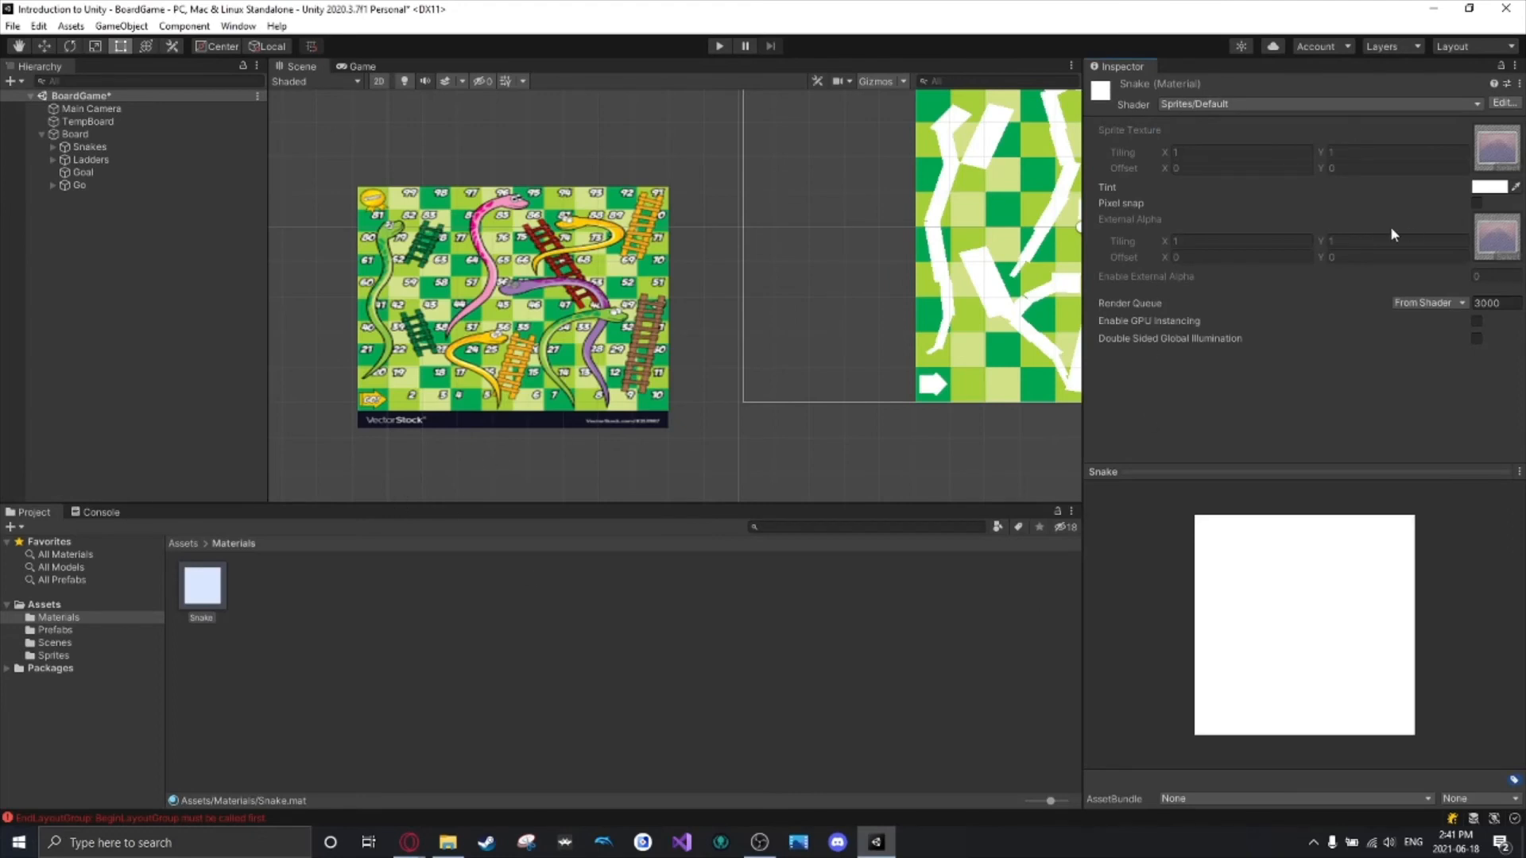
click(1490, 188)
drag(1419, 265, 1469, 275)
click(845, 468)
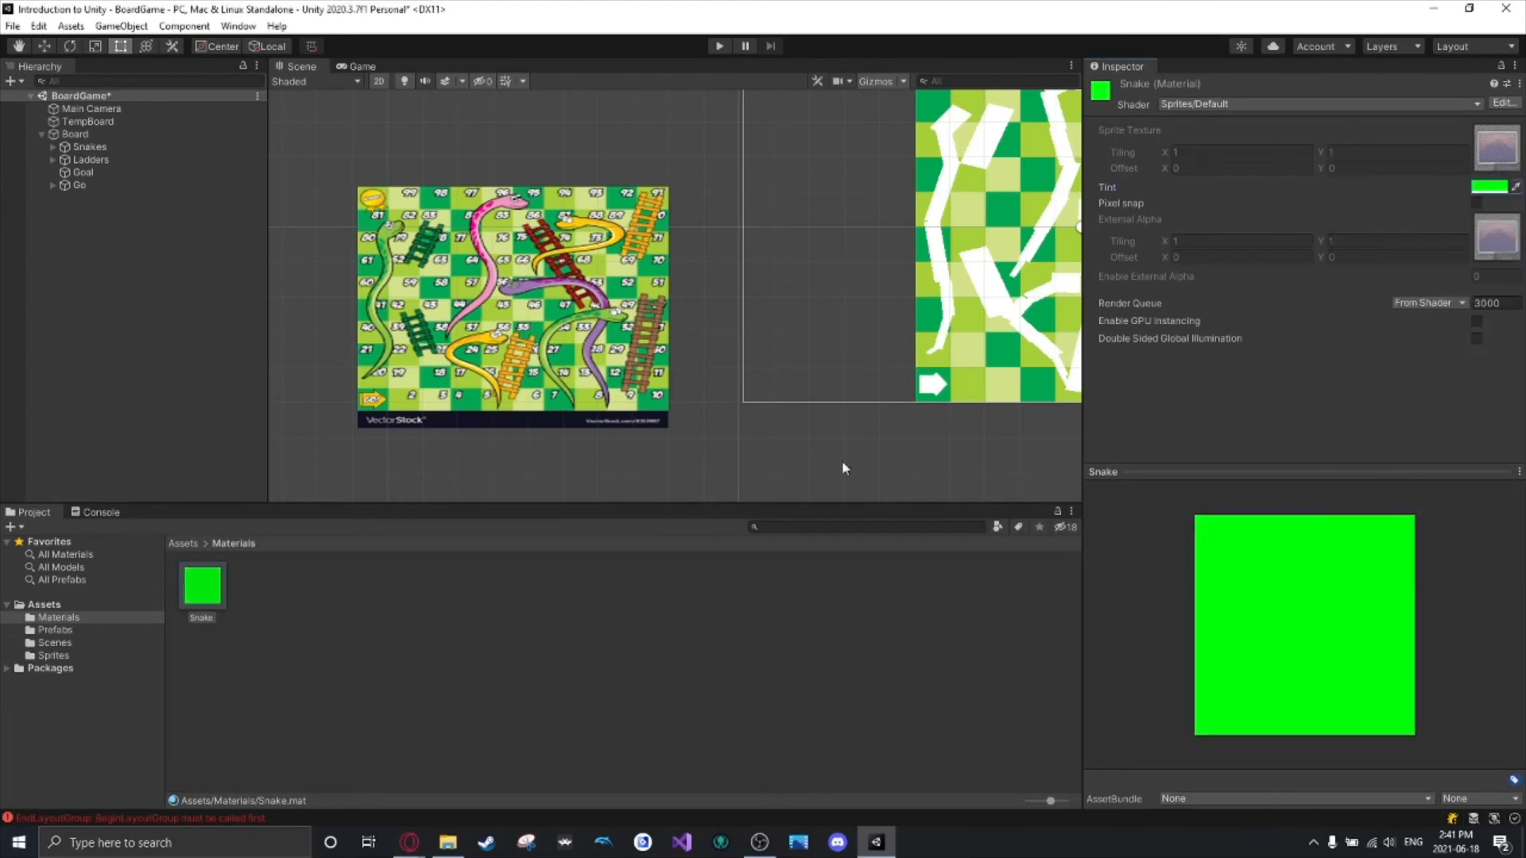
Rename the green Snake material to Snake 1.
click(202, 615)
text(1)
key(Return)
Create another material named Snake 2 in the Materials folder and set its shader to Sprites/Default.
right_click(333, 624)
mouse_move(398, 200)
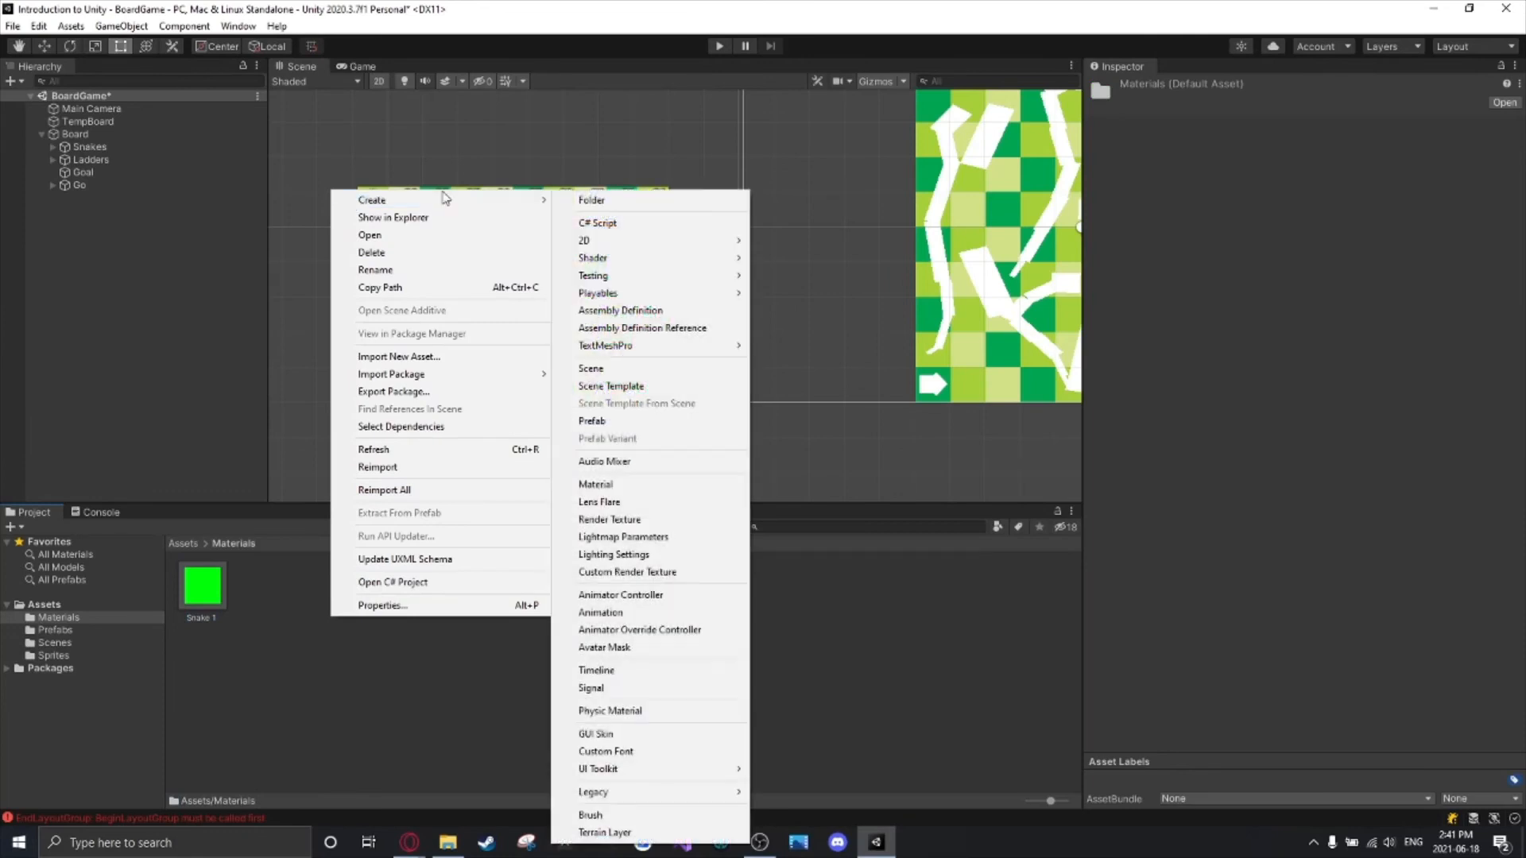
click(610, 484)
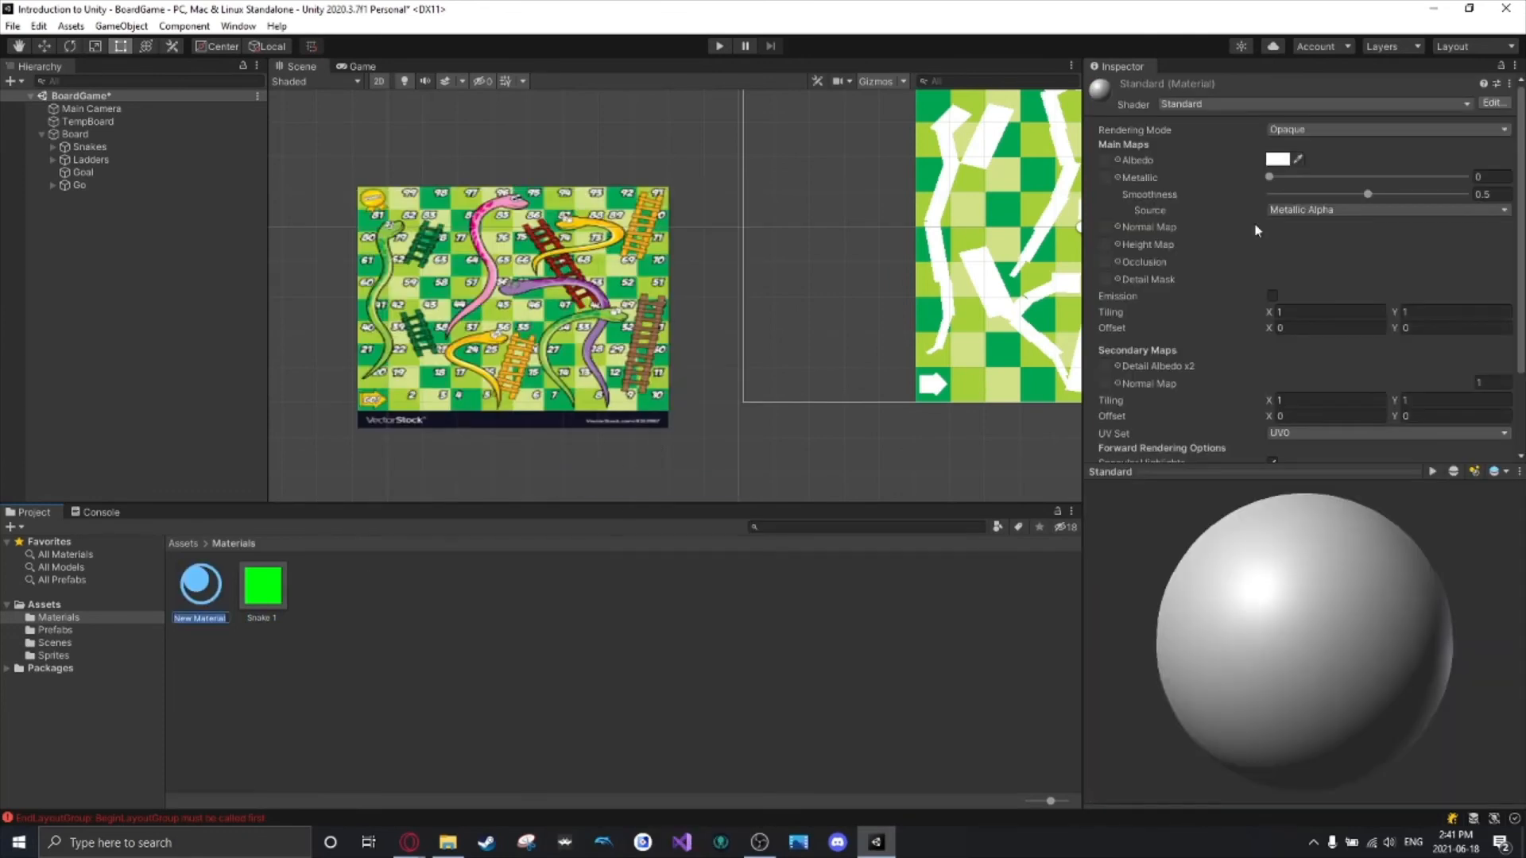
text(snake 2)
key(Return)
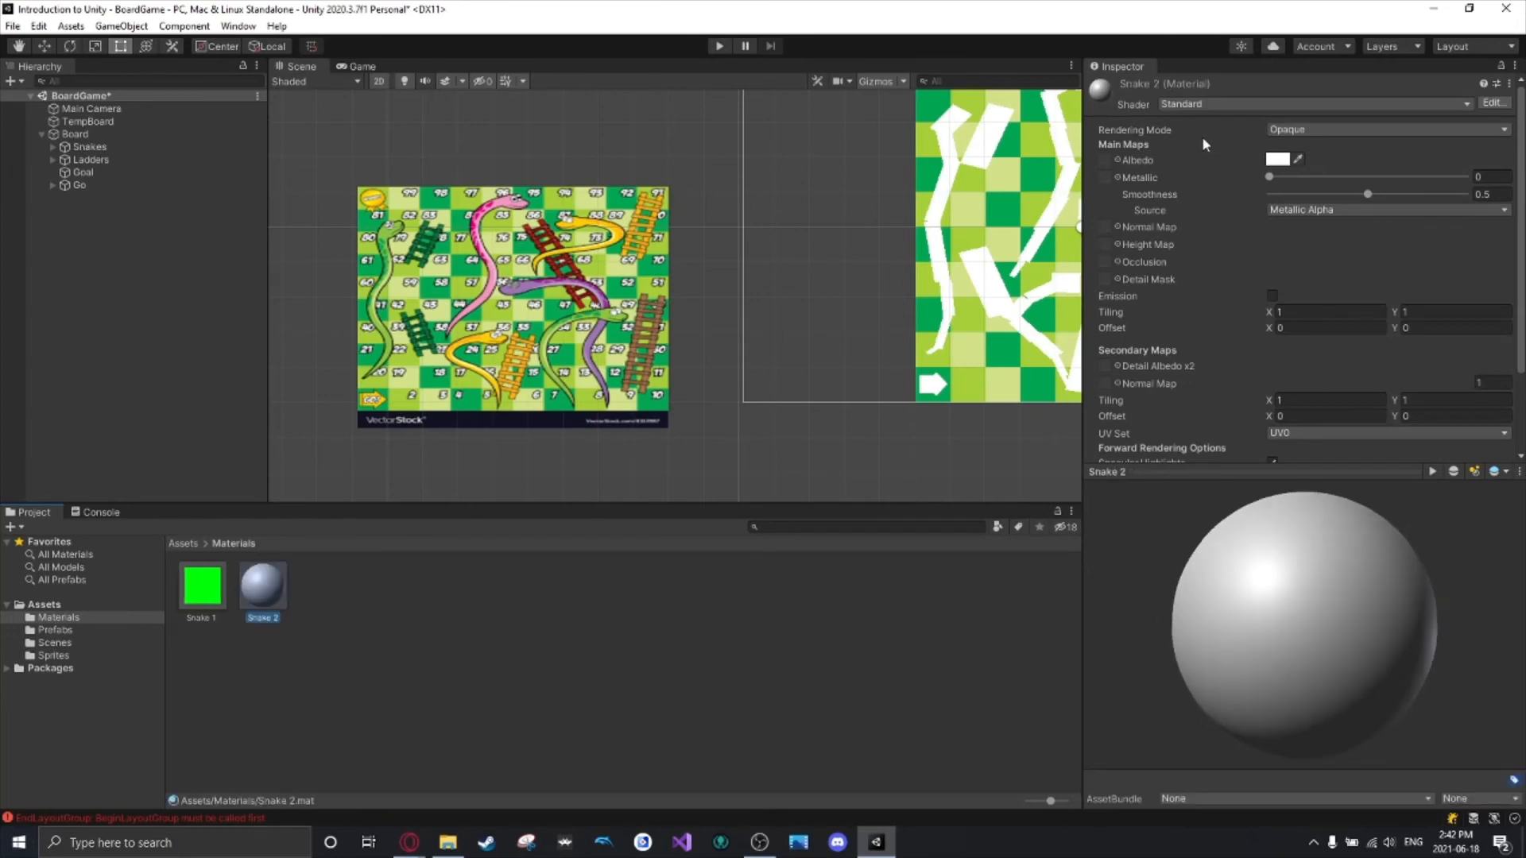
click(1256, 107)
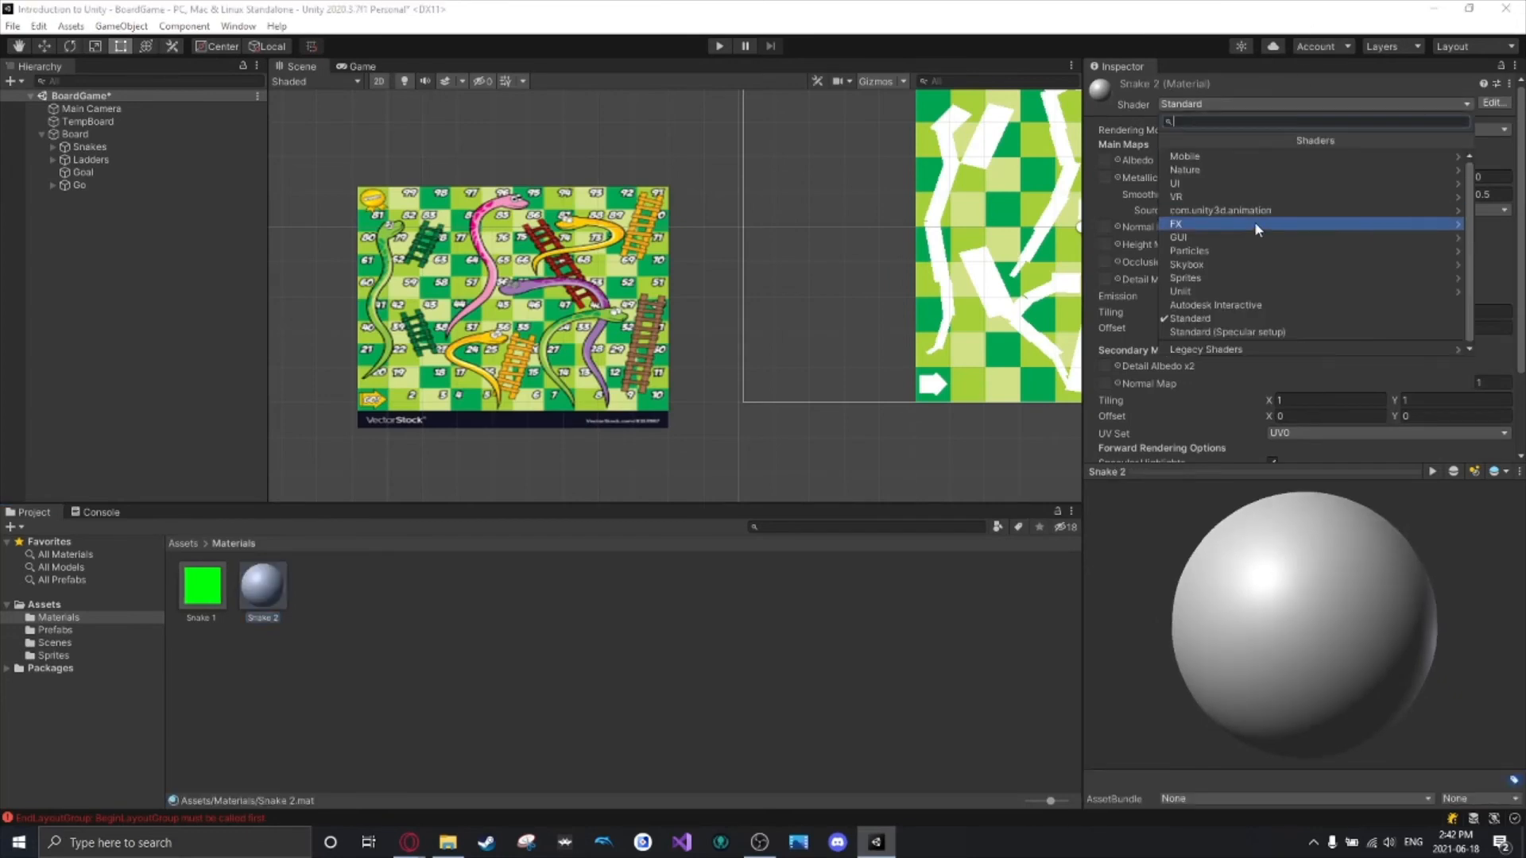
click(1224, 270)
click(1220, 156)
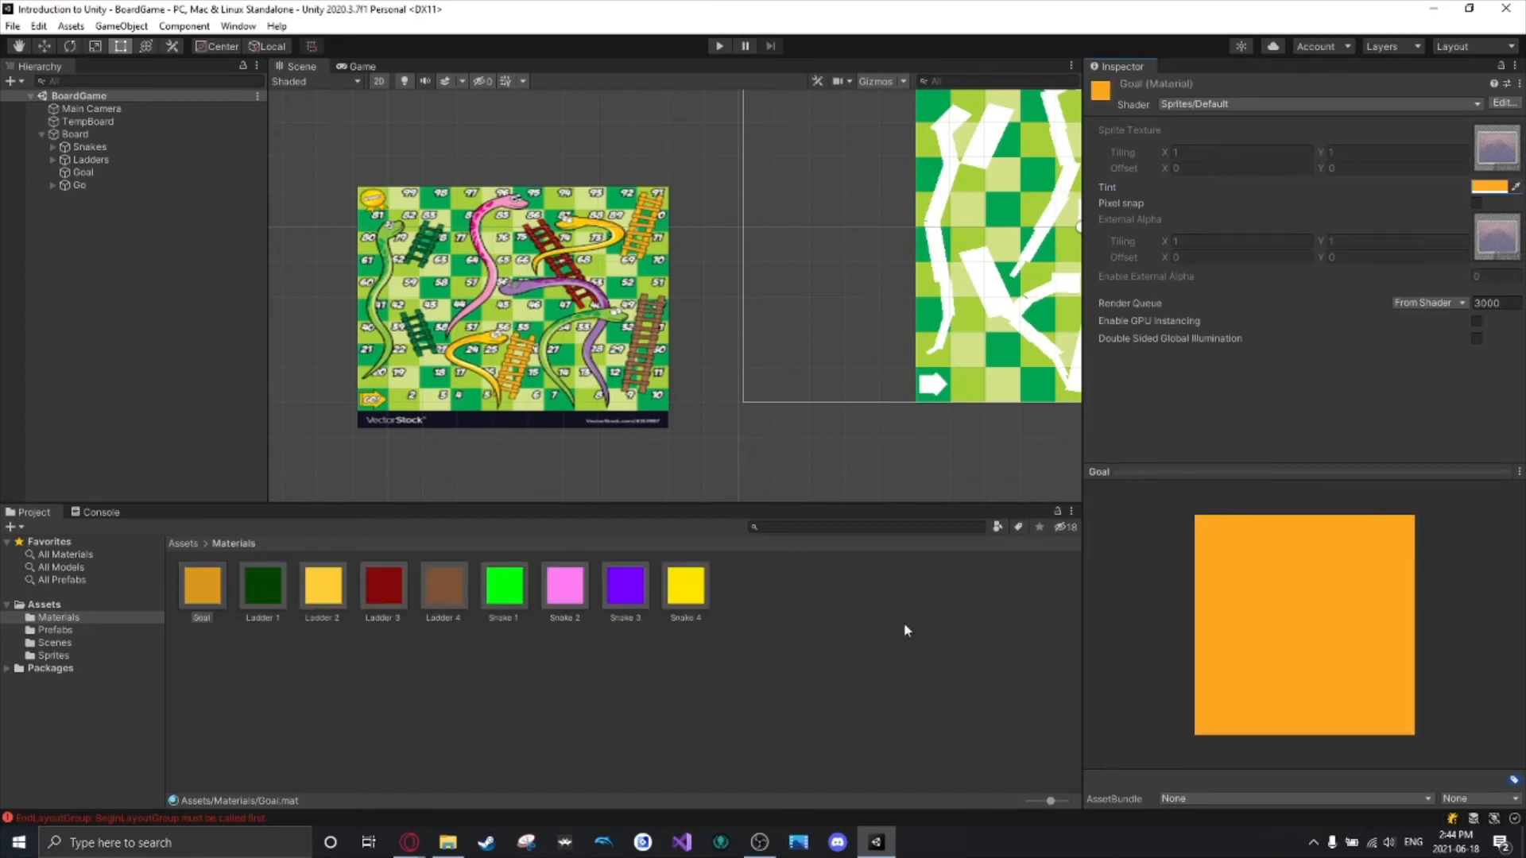
Apply the orange Goal material to the start arrow in the board's lower-left corner.
middle_drag(869, 461, 819, 445)
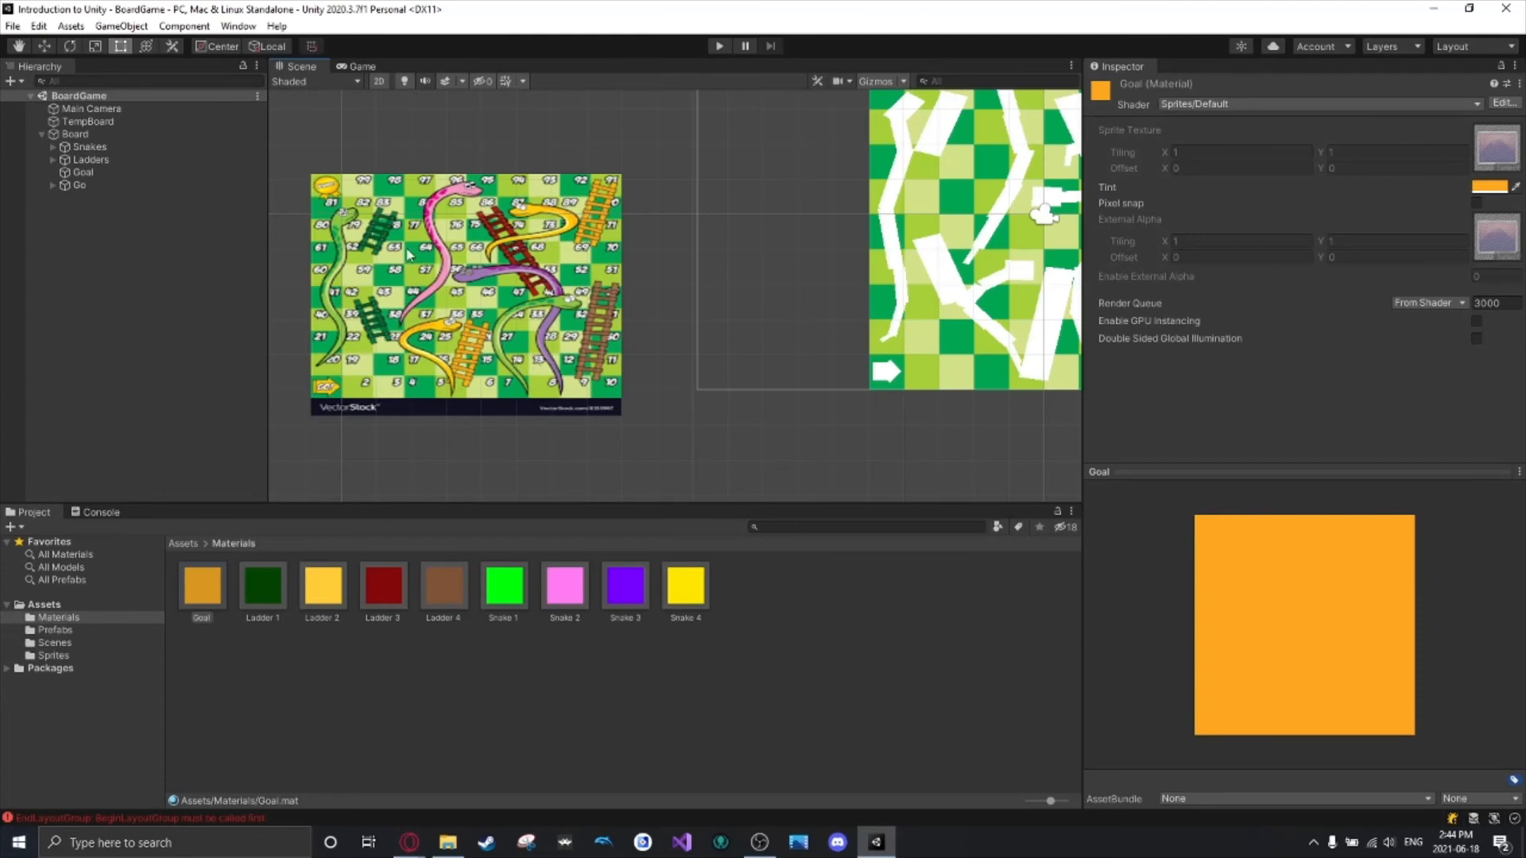
middle_drag(747, 338, 315, 407)
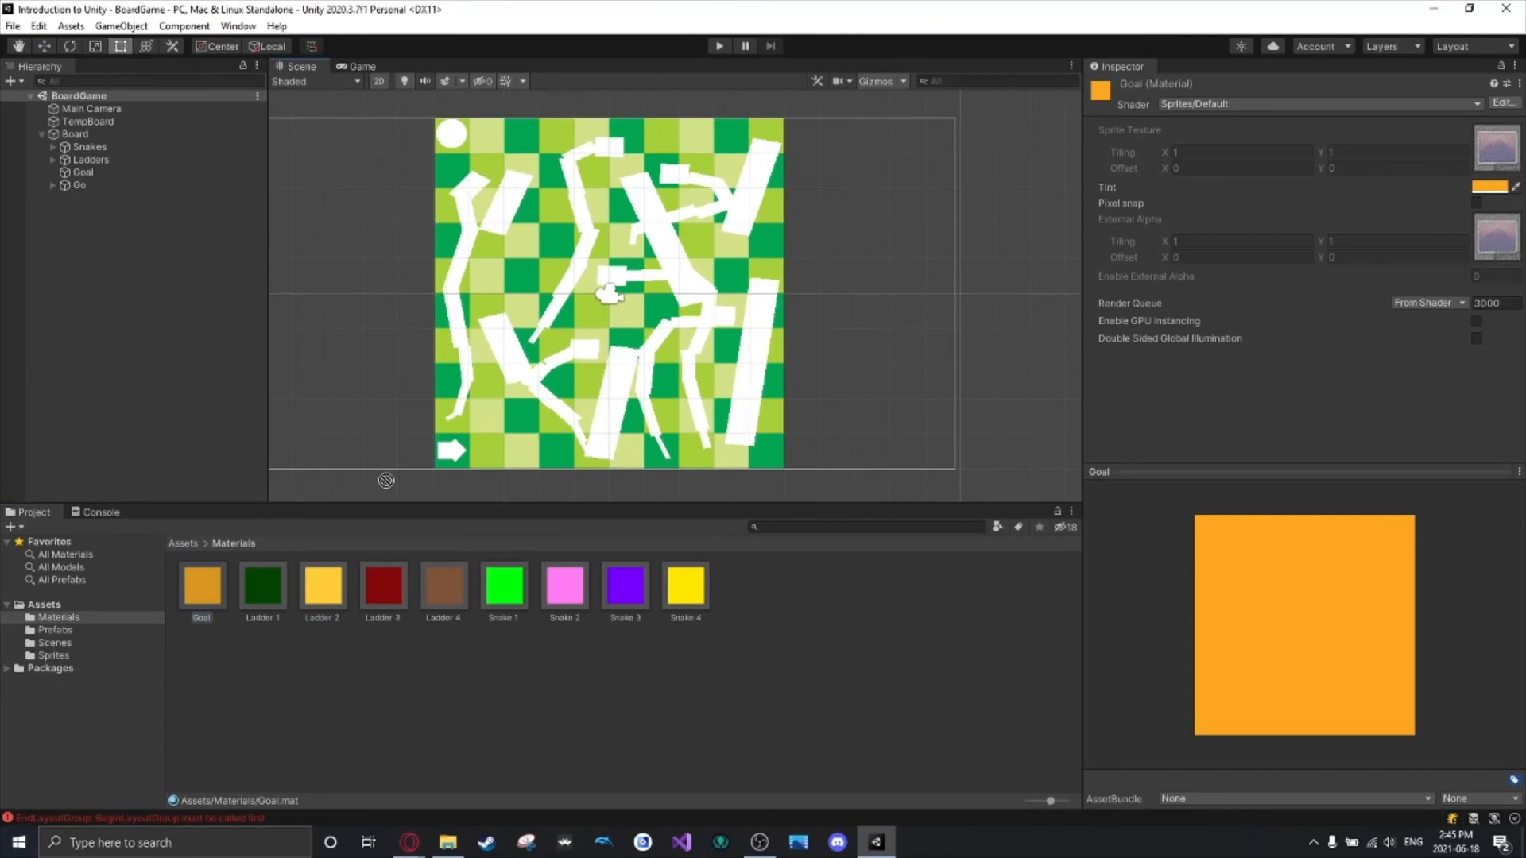
drag(386, 481, 450, 451)
drag(188, 589, 450, 467)
Apply the dark green Ladder 1 material to the two short ladders on the board's left half.
drag(269, 599, 518, 208)
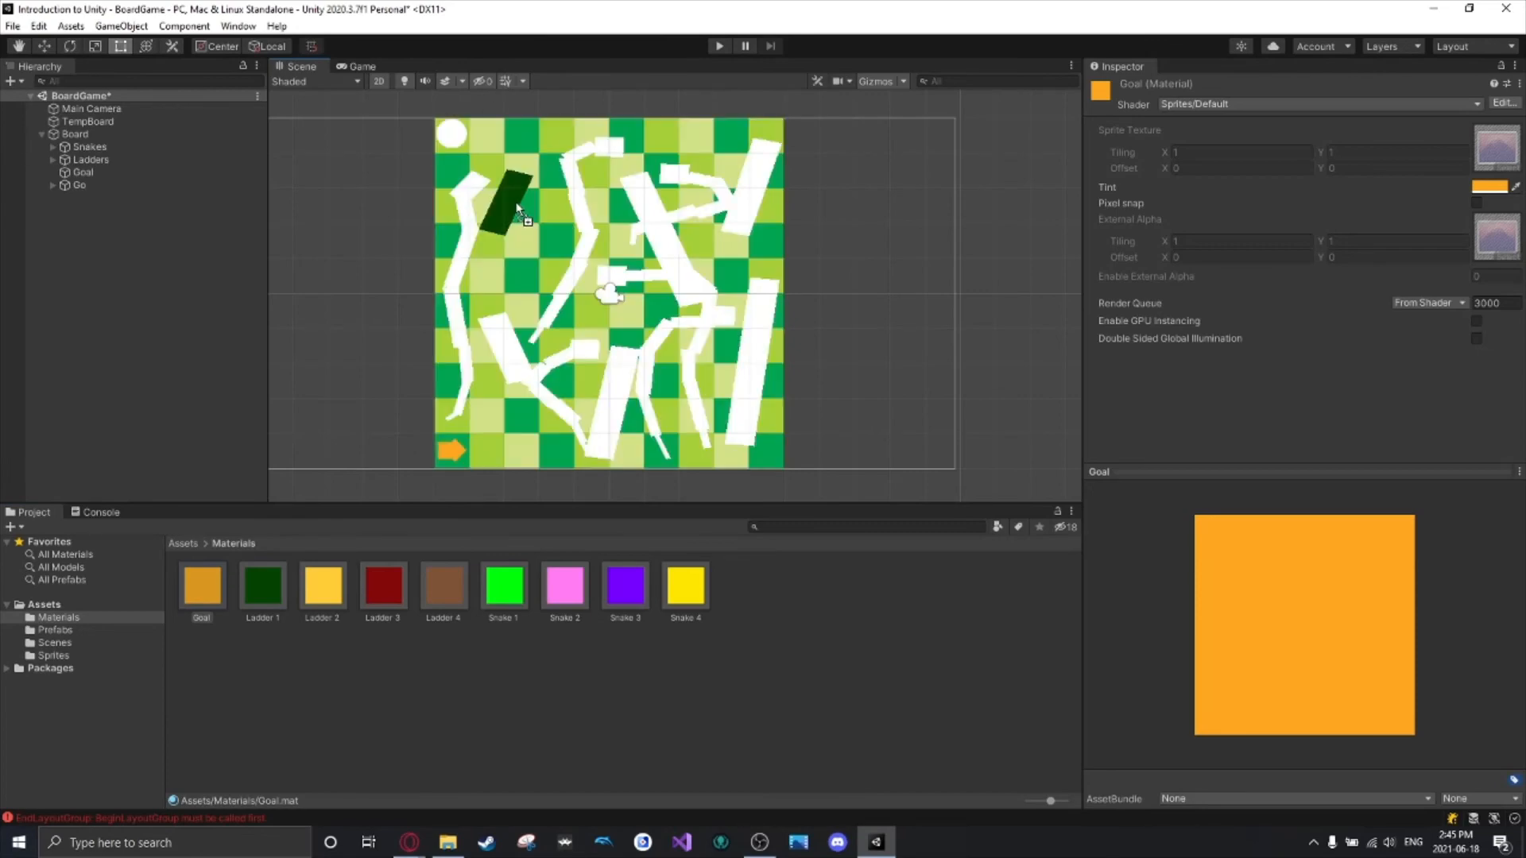
middle_drag(363, 233, 483, 228)
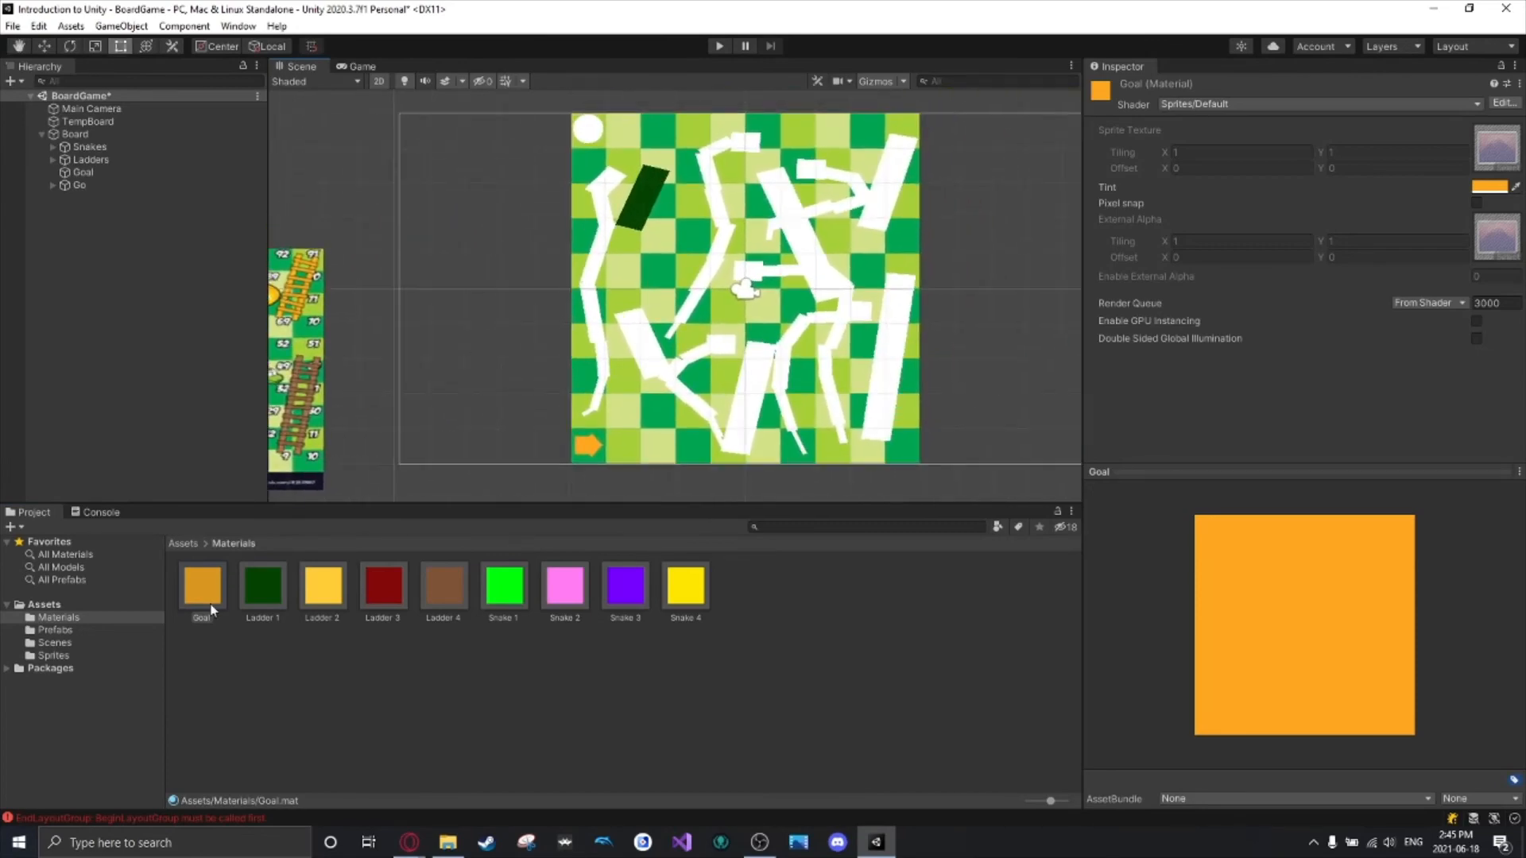
drag(261, 591, 655, 351)
Apply the yellow Ladder 2 material to the bottom-centre ladder and the ladder near the board's upper-right corner.
mouse_move(399, 428)
middle_down()
mouse_move(675, 358)
mouse_move(390, 442)
middle_up()
drag(321, 587, 743, 421)
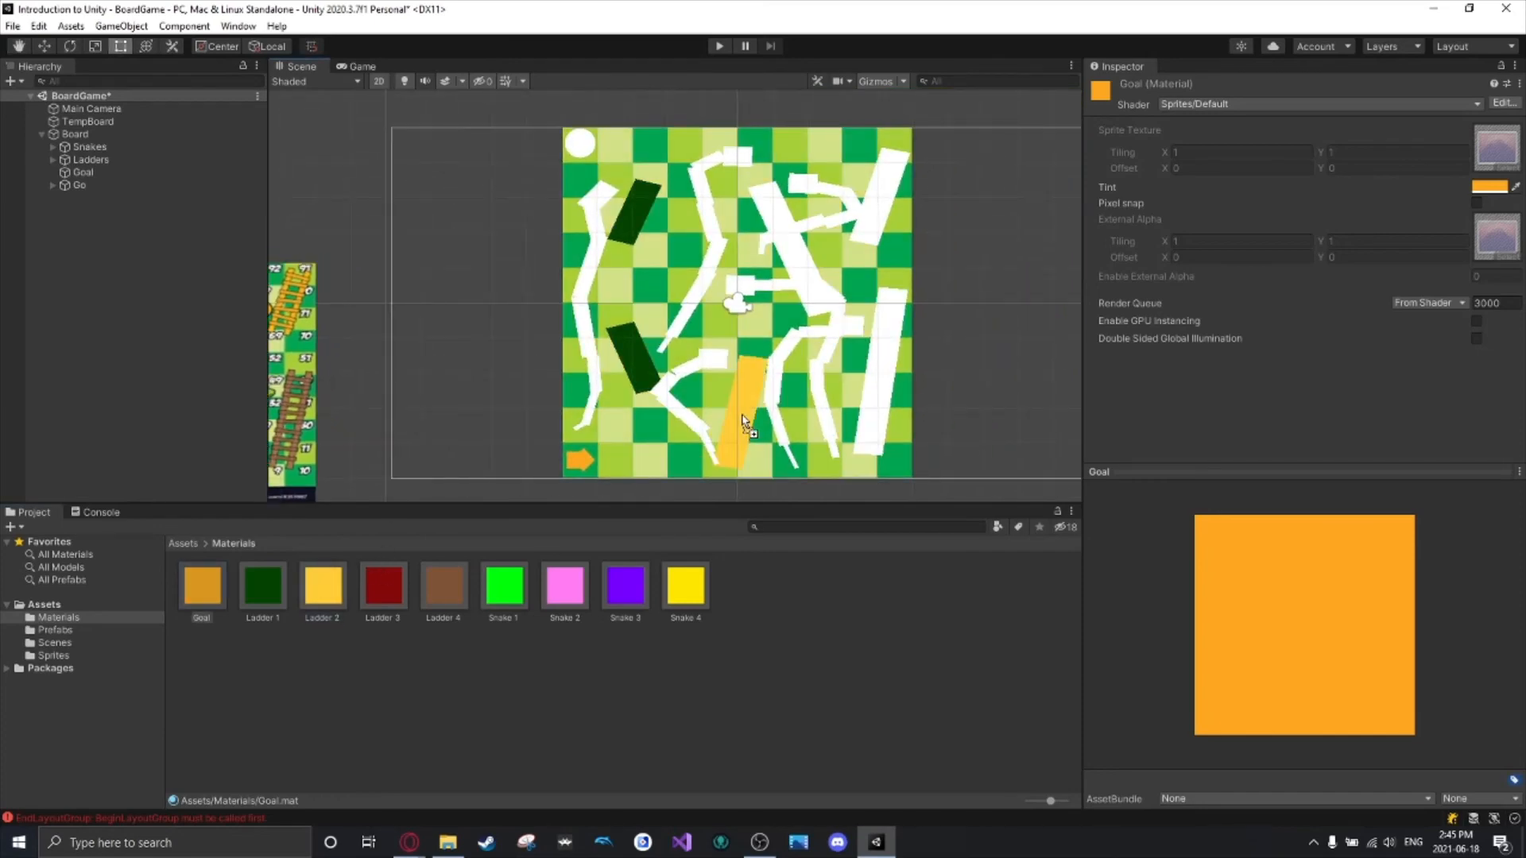
drag(342, 604, 877, 238)
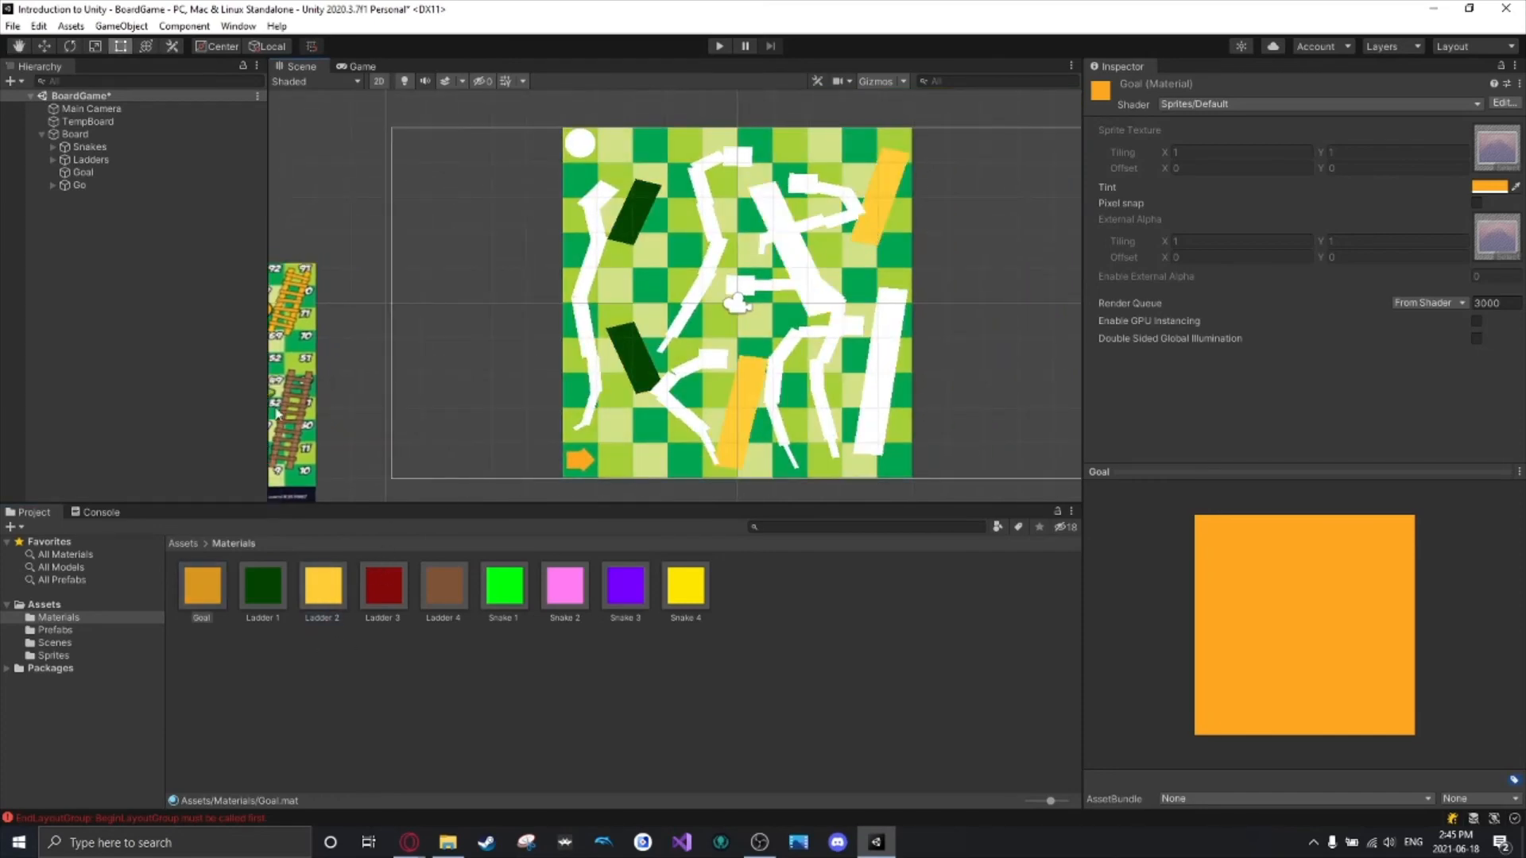
Apply the dark red Ladder 3 material to the long diagonal ladder and the brown Ladder 4 material to the lower-right ladder.
mouse_move(276, 414)
middle_down()
mouse_move(463, 365)
mouse_move(256, 430)
middle_up()
drag(388, 592, 780, 266)
middle_drag(277, 444, 260, 416)
drag(438, 587, 843, 382)
Apply the green Snake 1 material to the head and all body segments of the snake just left of the brown ladder's purple neighbour in the reference.
middle_drag(539, 382, 740, 378)
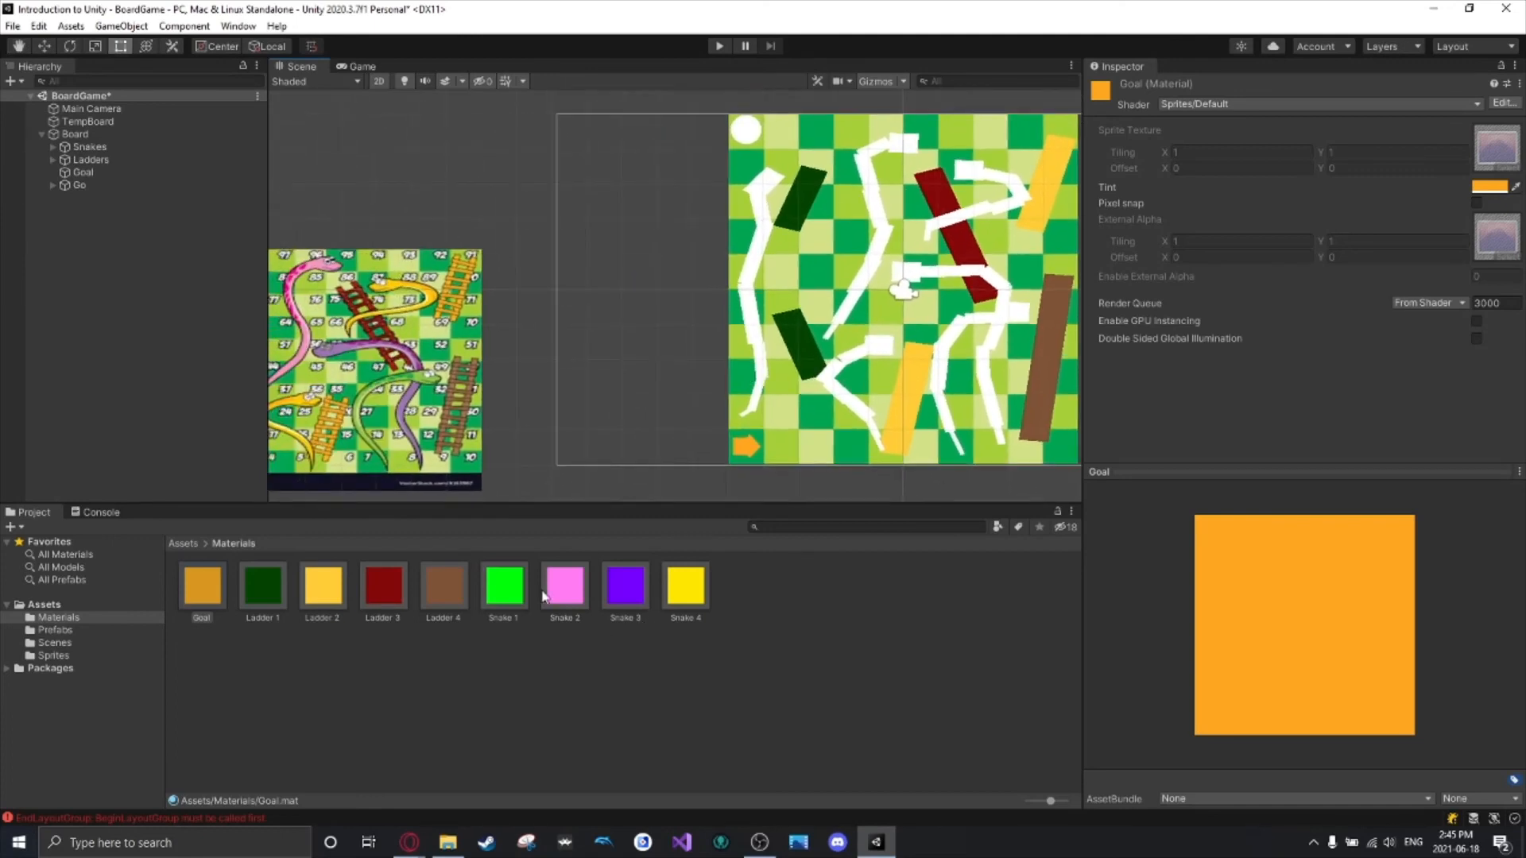
drag(494, 585, 1020, 324)
click(53, 147)
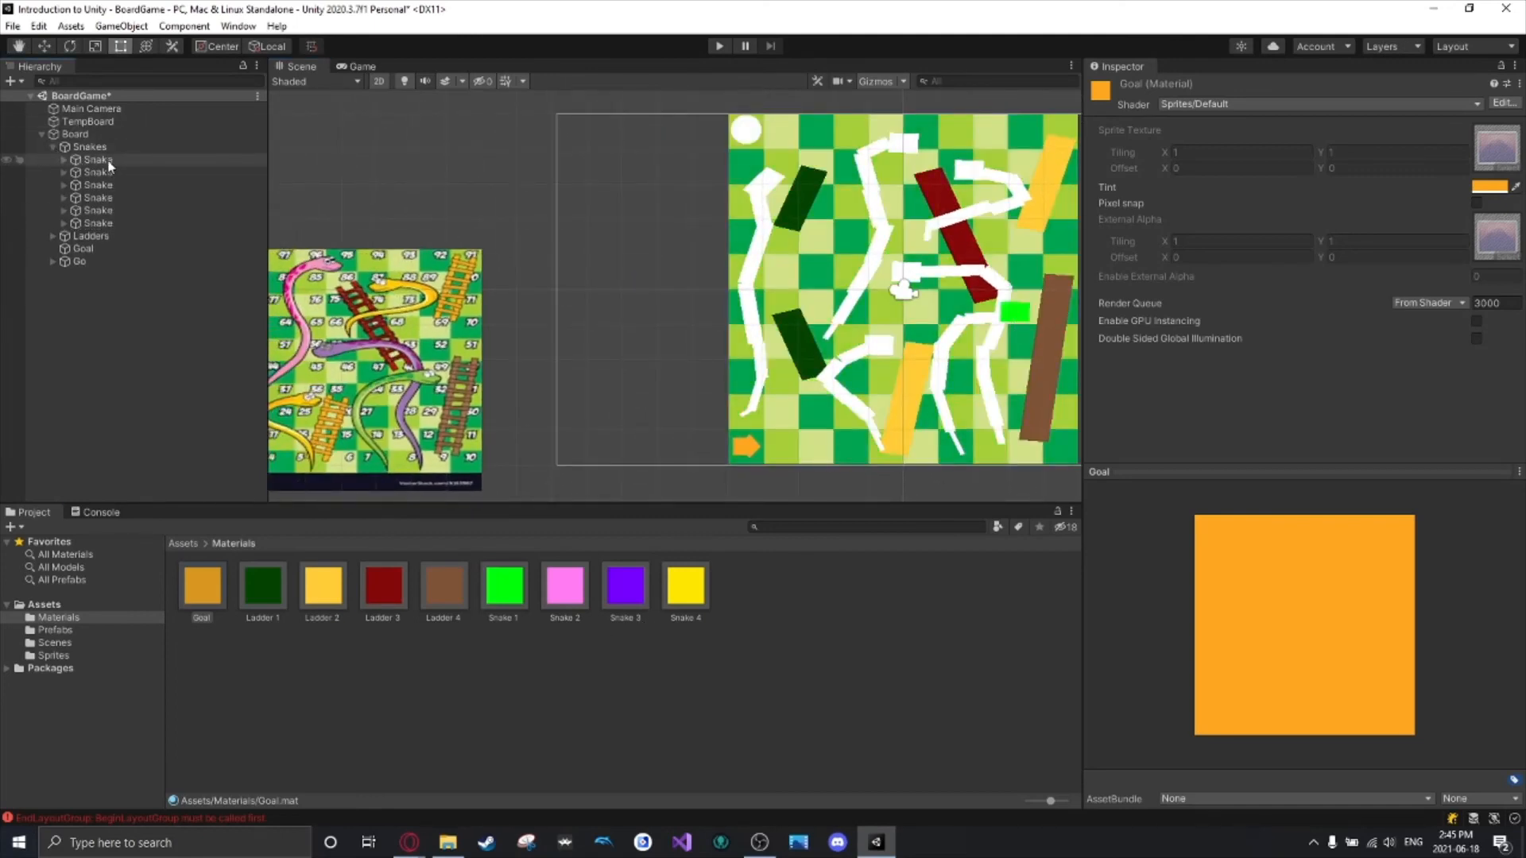
drag(518, 577, 958, 338)
drag(506, 591, 950, 367)
drag(509, 601, 954, 446)
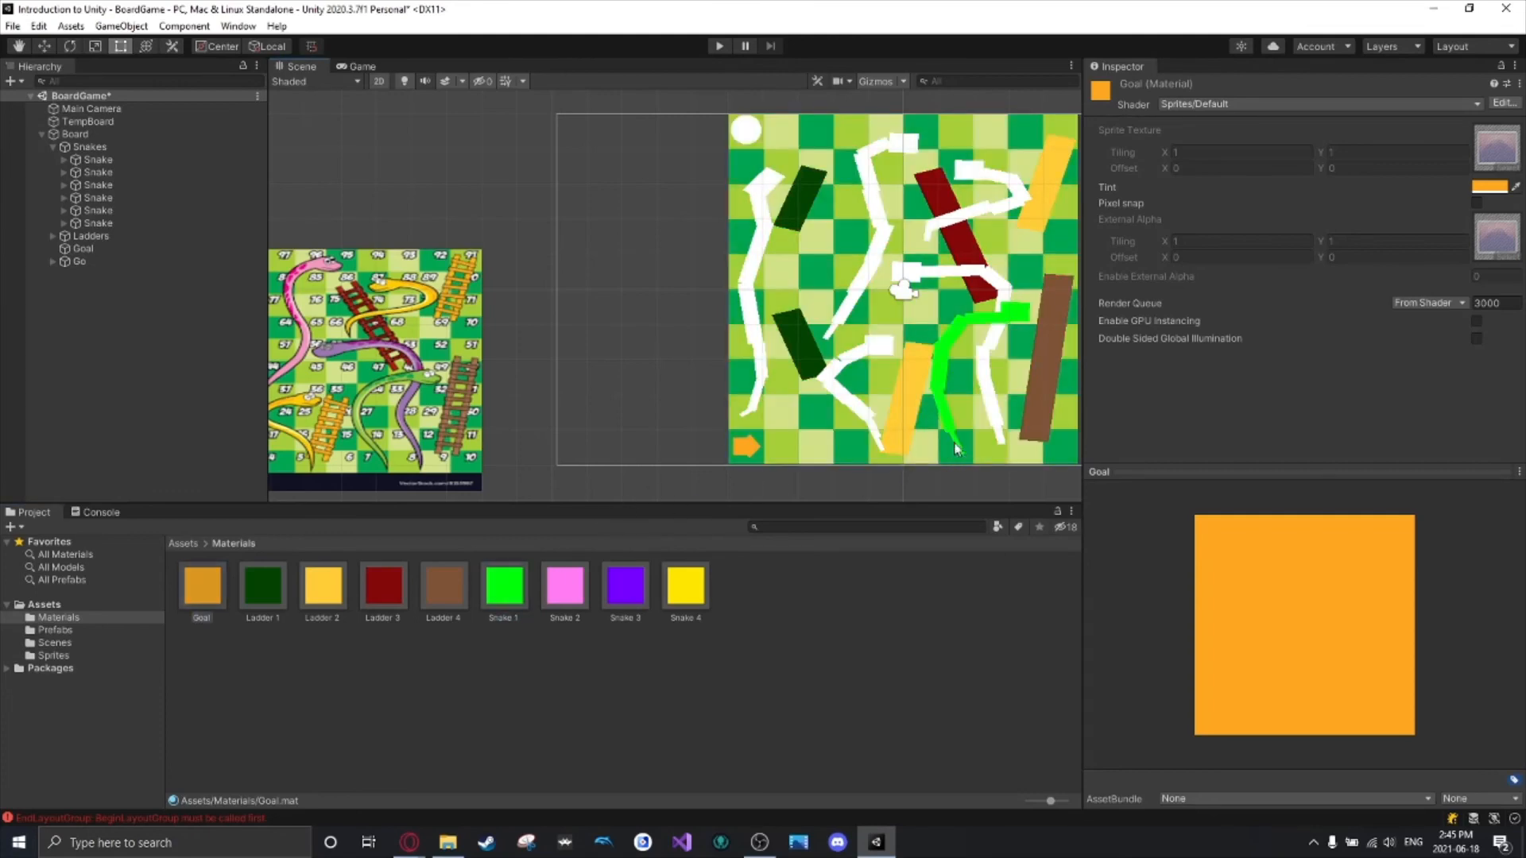
Expand the first Snake group and apply the Snake 1 material to its Head, Square (1) and Square (2) parts.
click(62, 159)
middle_drag(428, 262, 478, 287)
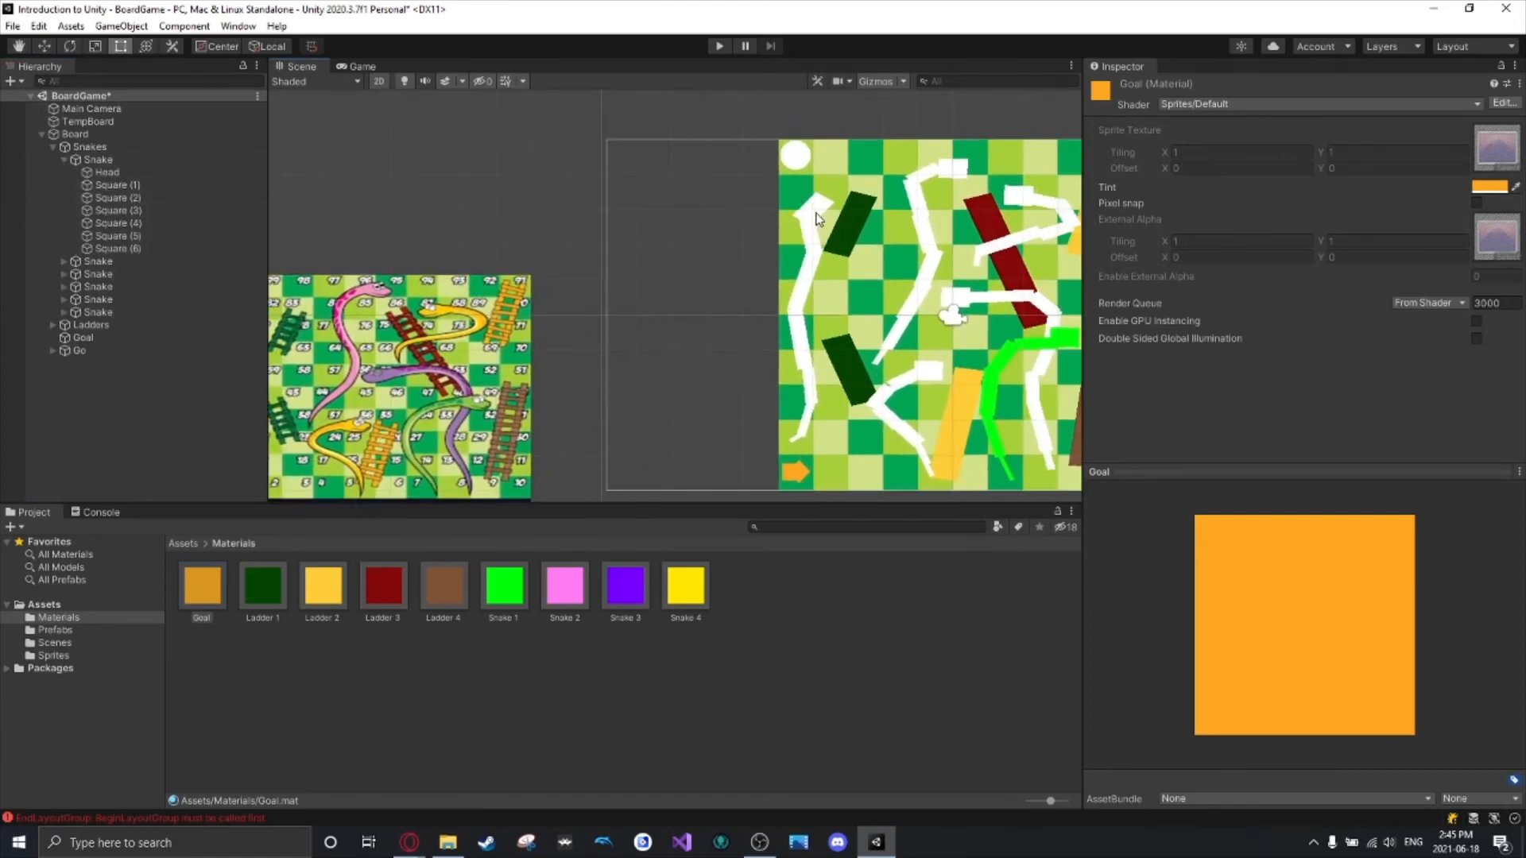
click(106, 172)
shift+click(124, 249)
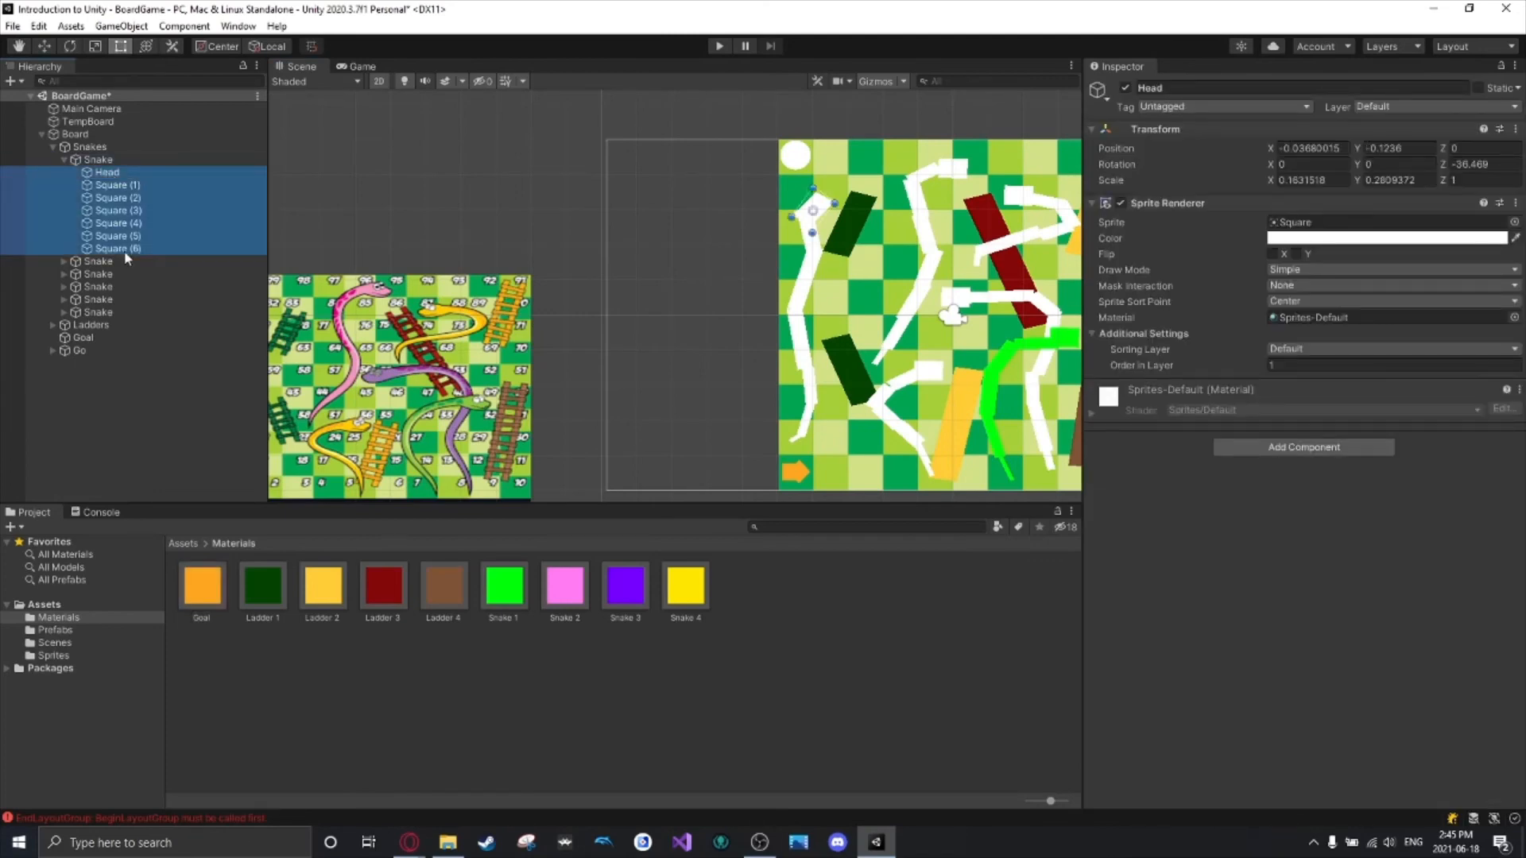
drag(499, 588, 130, 177)
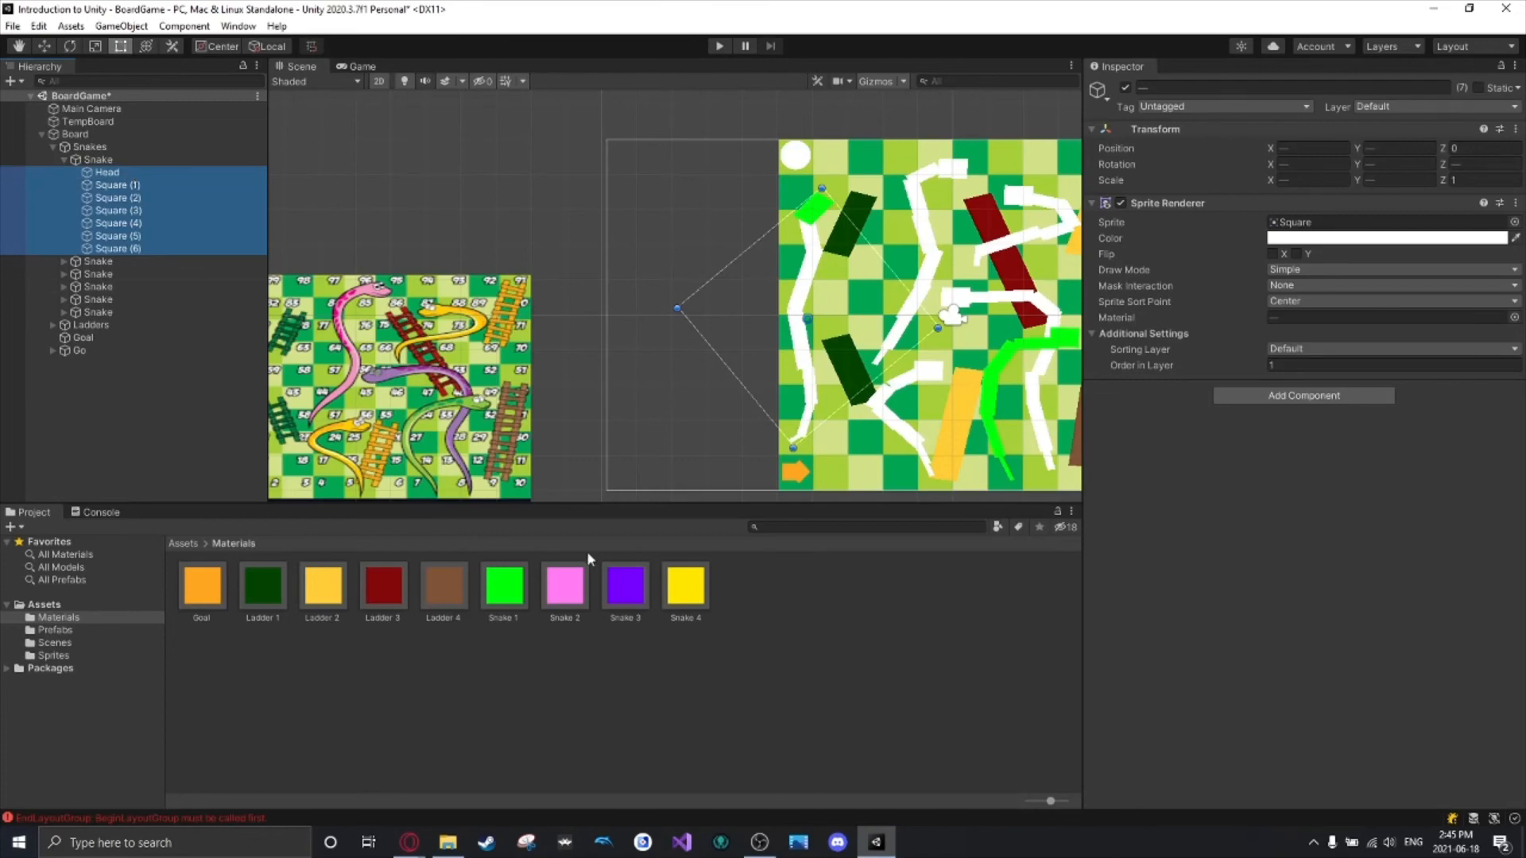
drag(506, 592, 151, 186)
drag(496, 599, 123, 201)
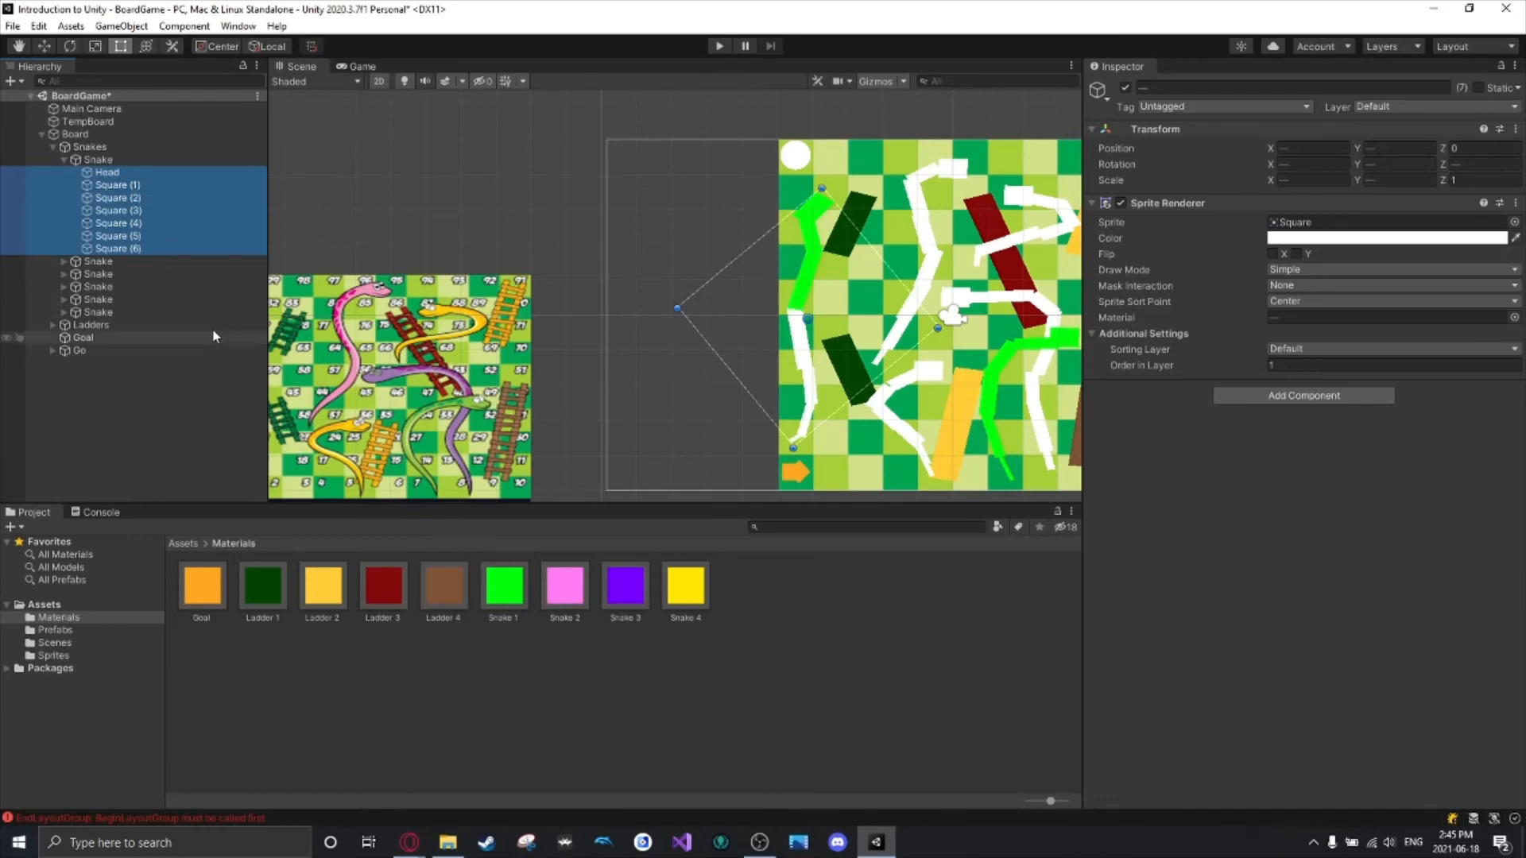
Apply the Snake 1 material to the first snake's remaining segments, Square (3) to Square (6).
click(166, 249)
click(133, 173)
click(135, 222)
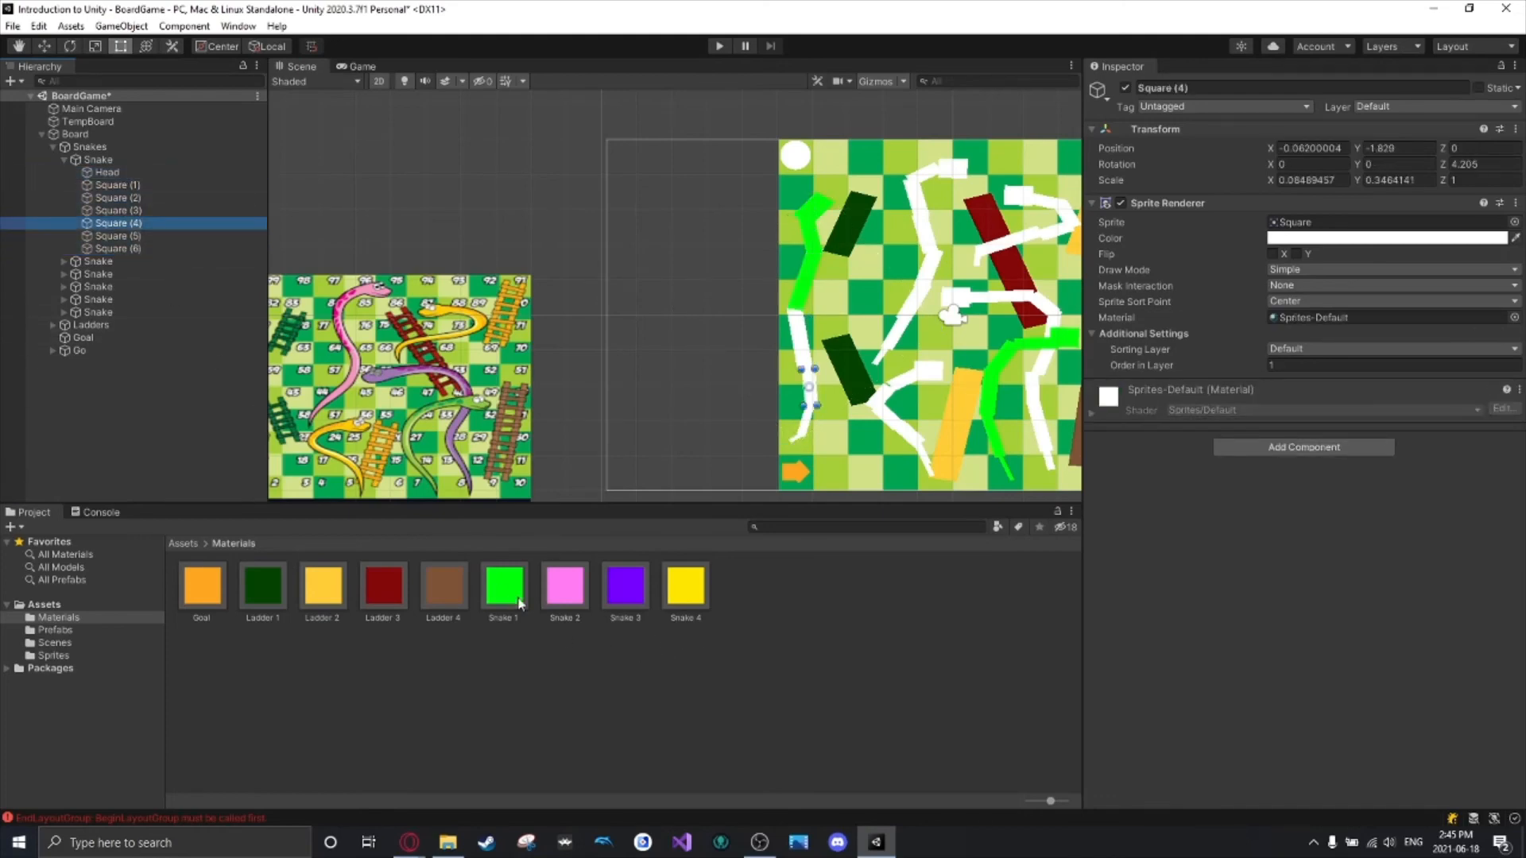
drag(505, 588, 153, 228)
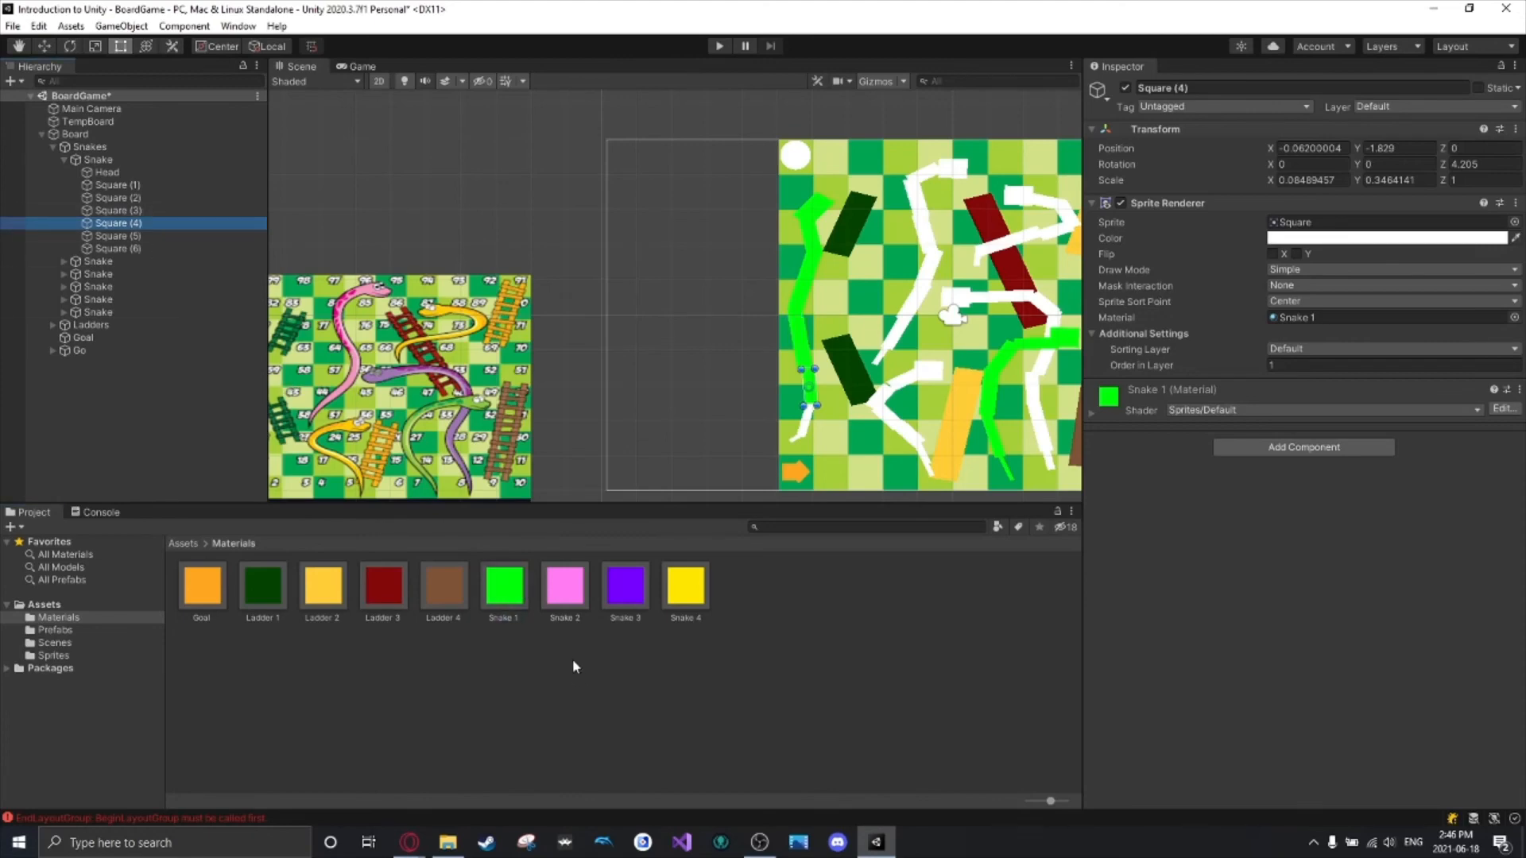
drag(119, 262, 132, 252)
drag(504, 586, 150, 236)
Apply the pink Snake 2 material to the head and all body segments of the long snake at the board's upper centre.
middle_drag(910, 382, 651, 405)
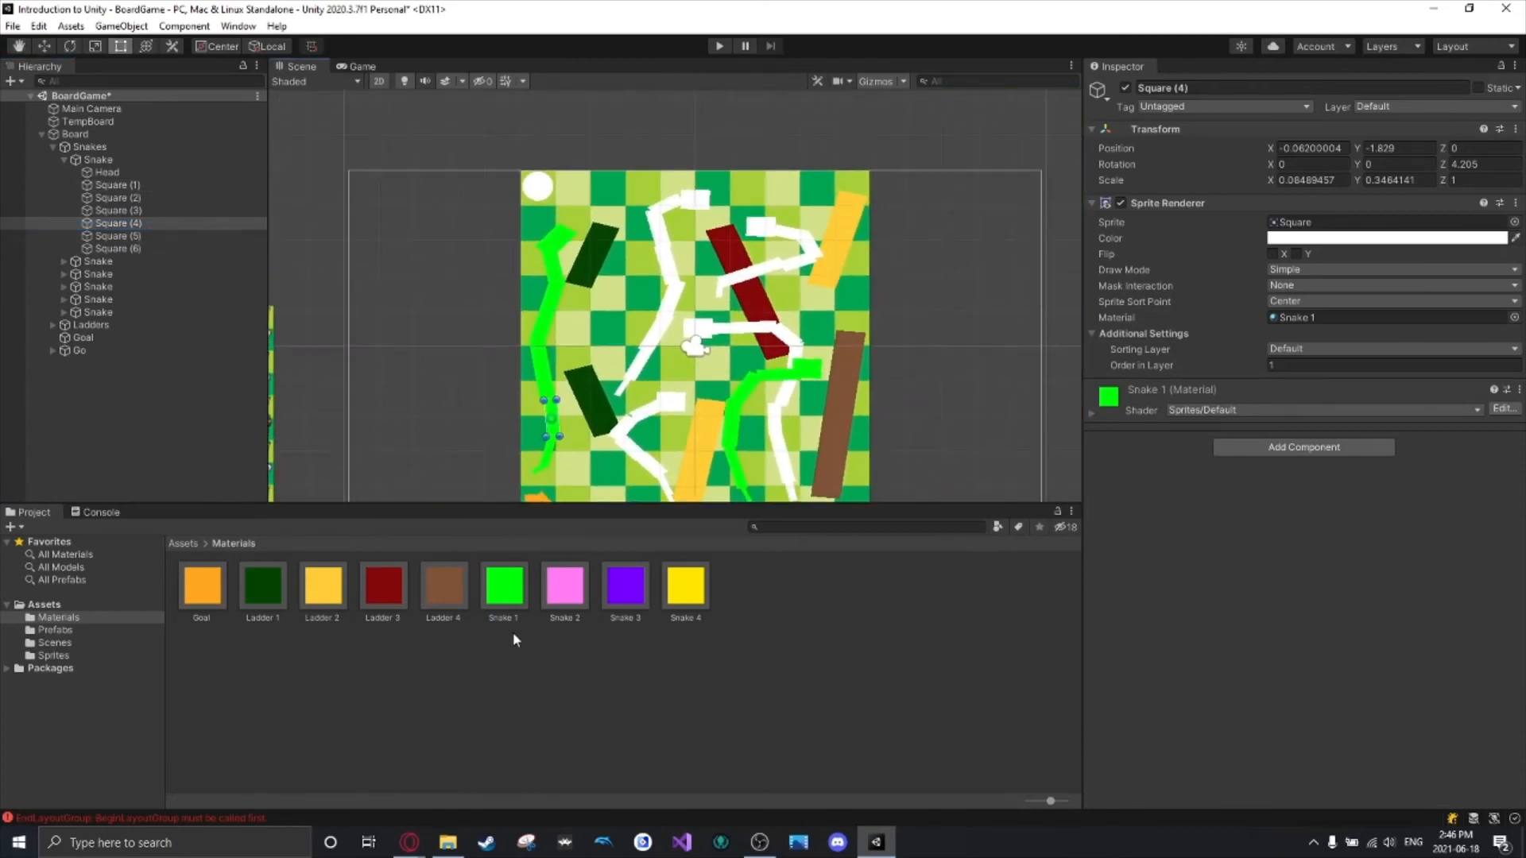
drag(565, 586, 656, 343)
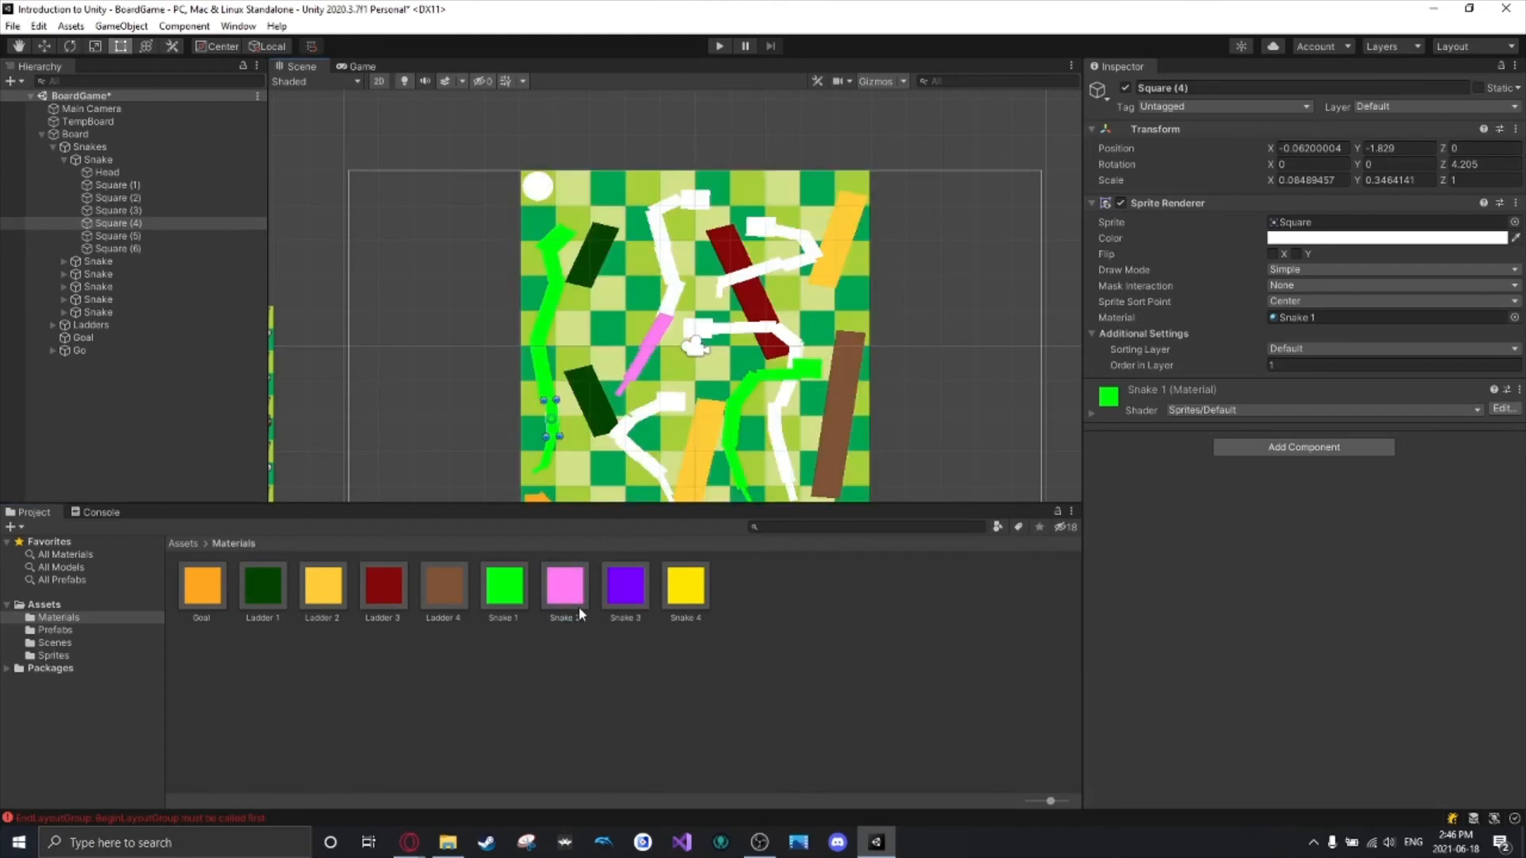
drag(574, 586, 668, 267)
drag(565, 586, 653, 233)
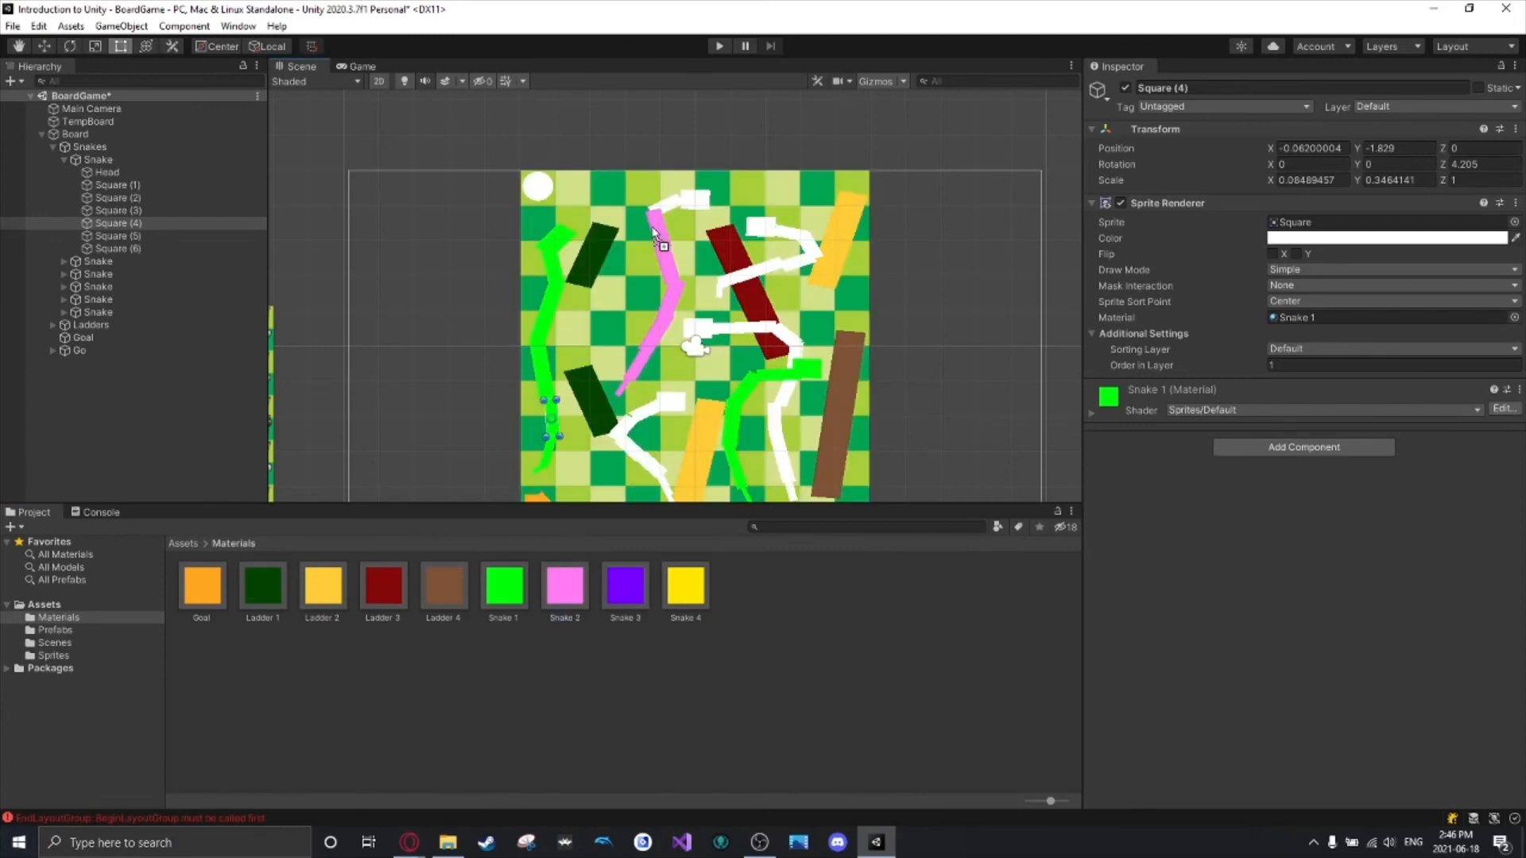
drag(554, 581, 705, 204)
Collapse the first Snake group and expand the fourth Snake group to reach its head and body segments.
middle_drag(432, 314, 508, 268)
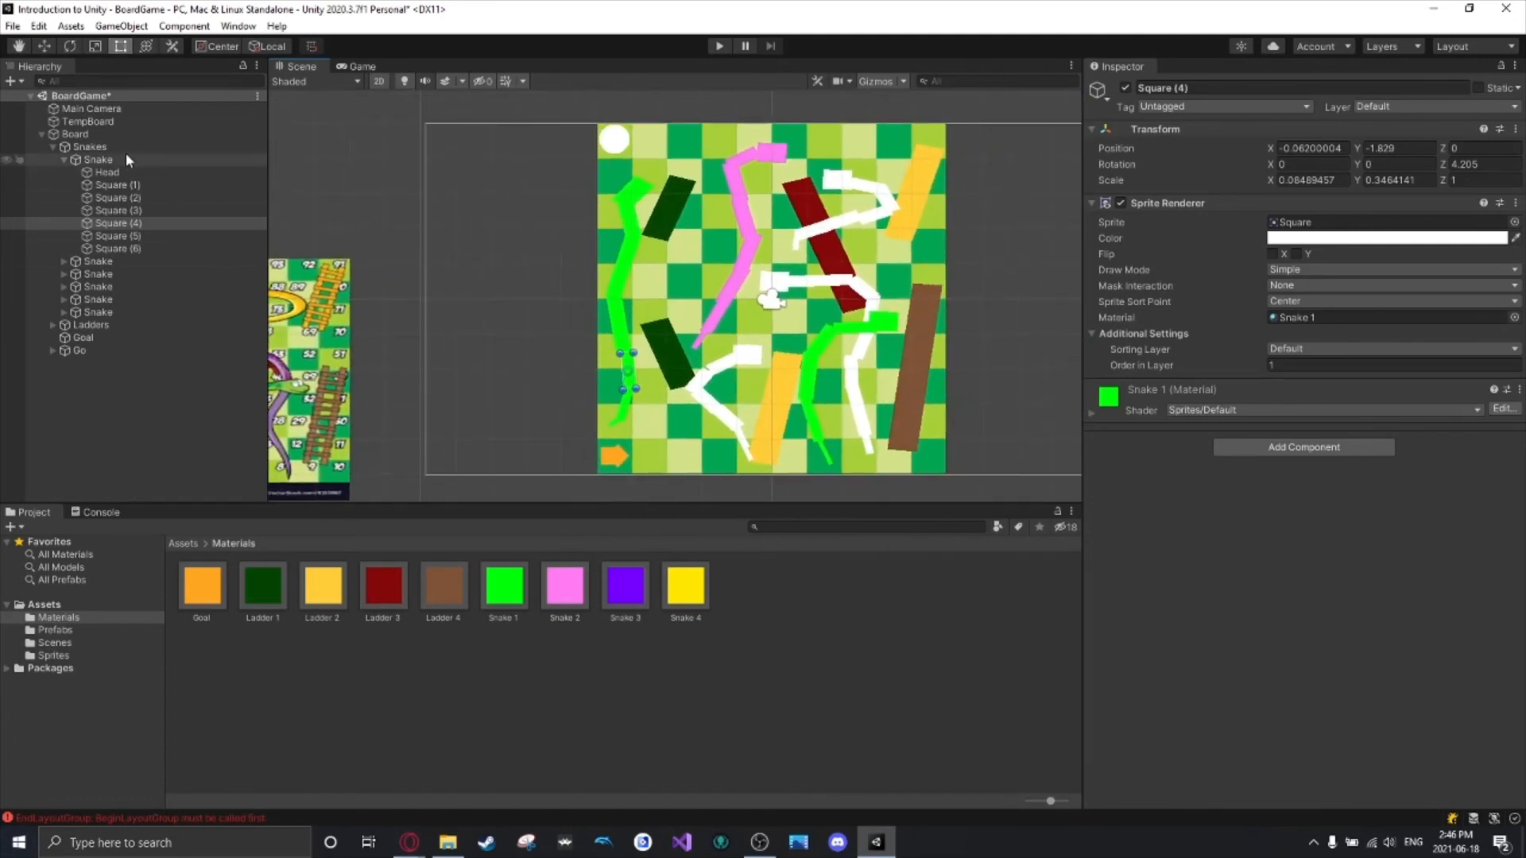
click(65, 160)
click(92, 198)
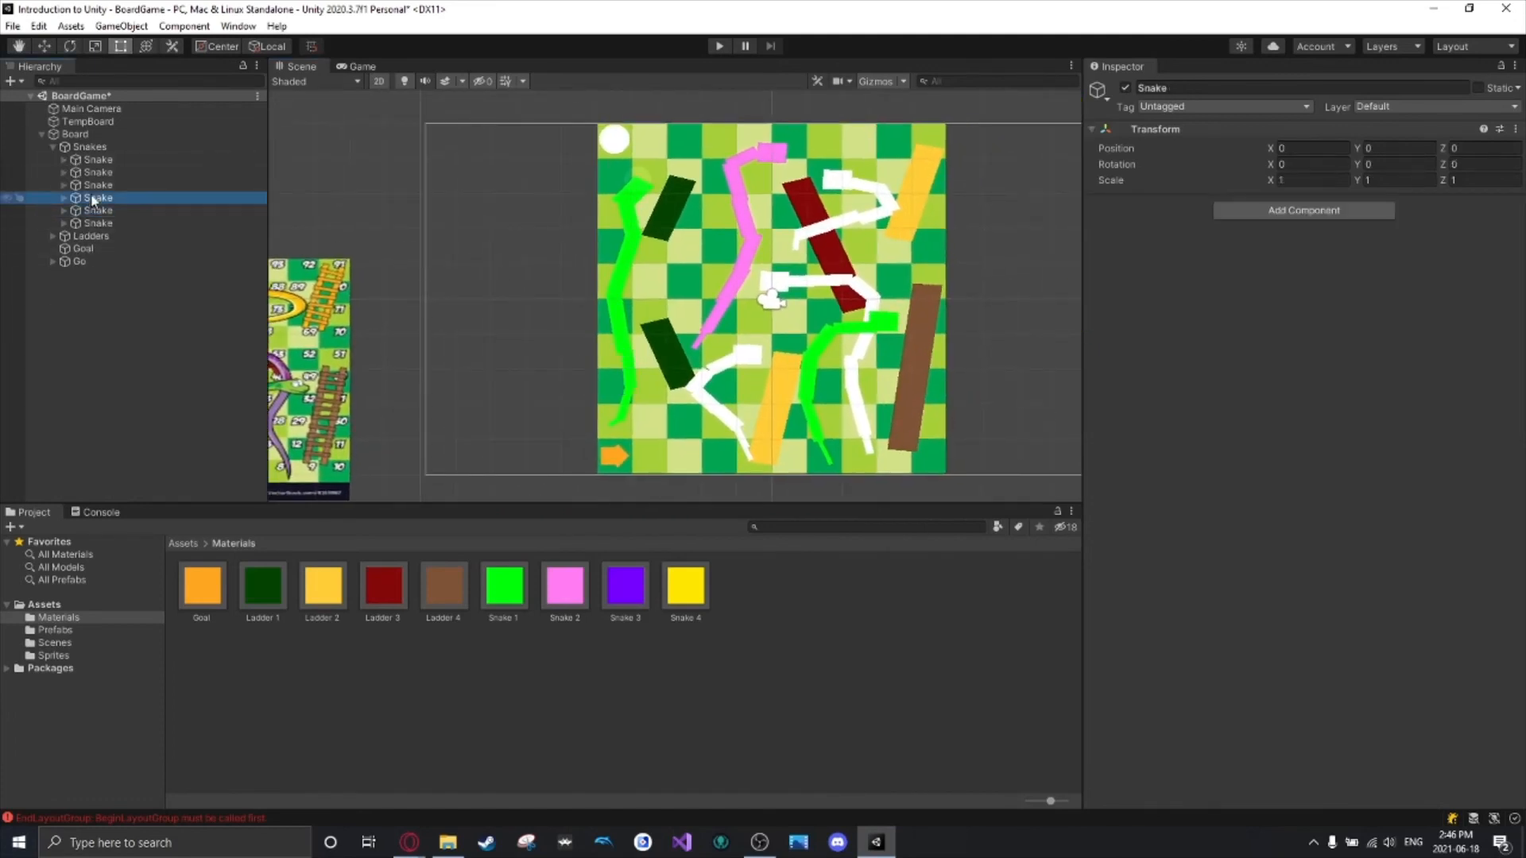
click(64, 198)
click(102, 211)
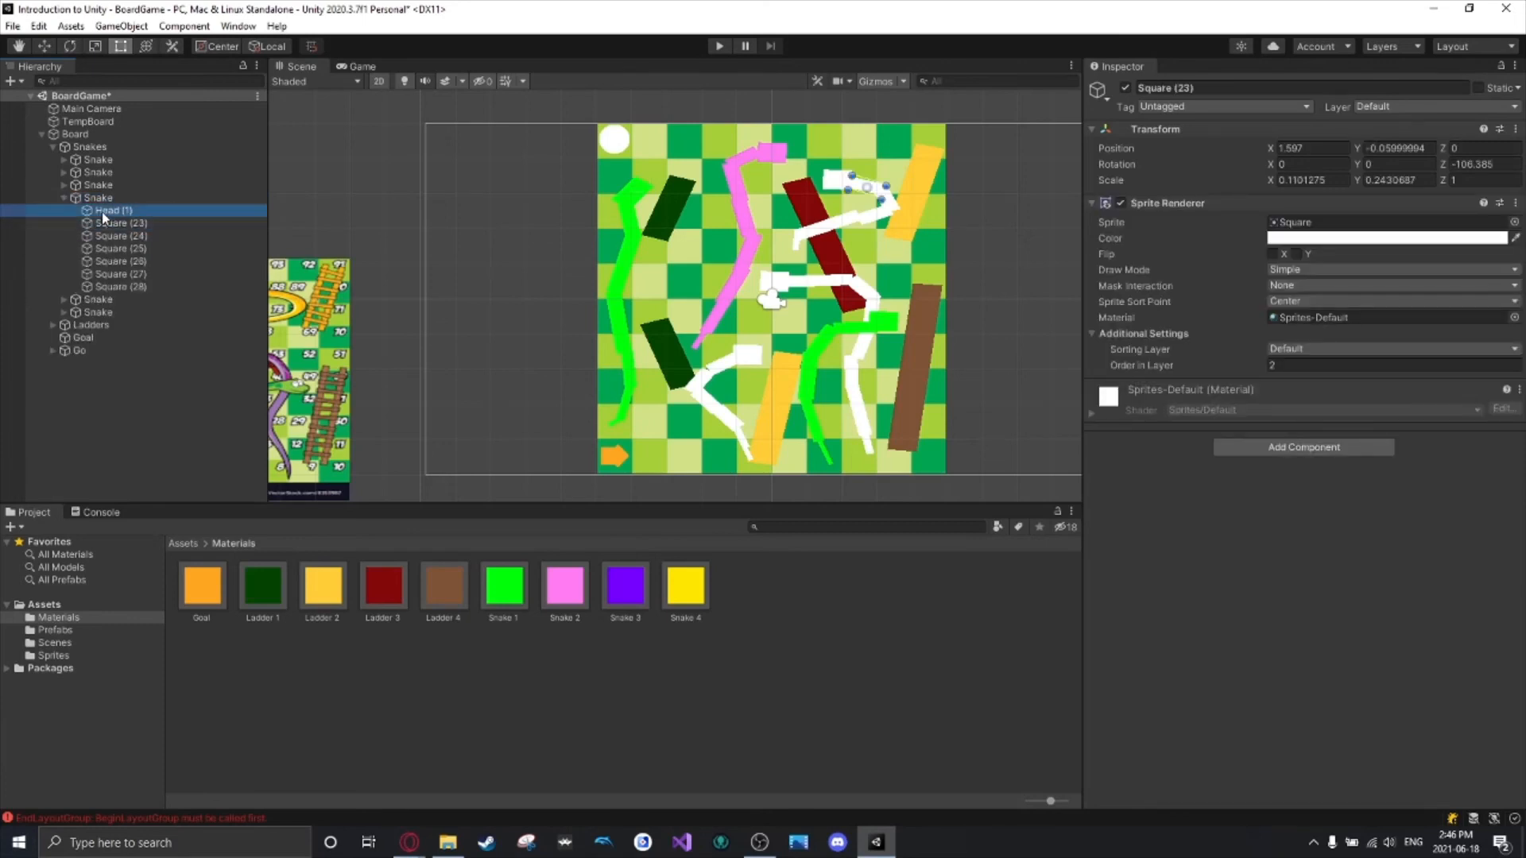
shift+click(112, 287)
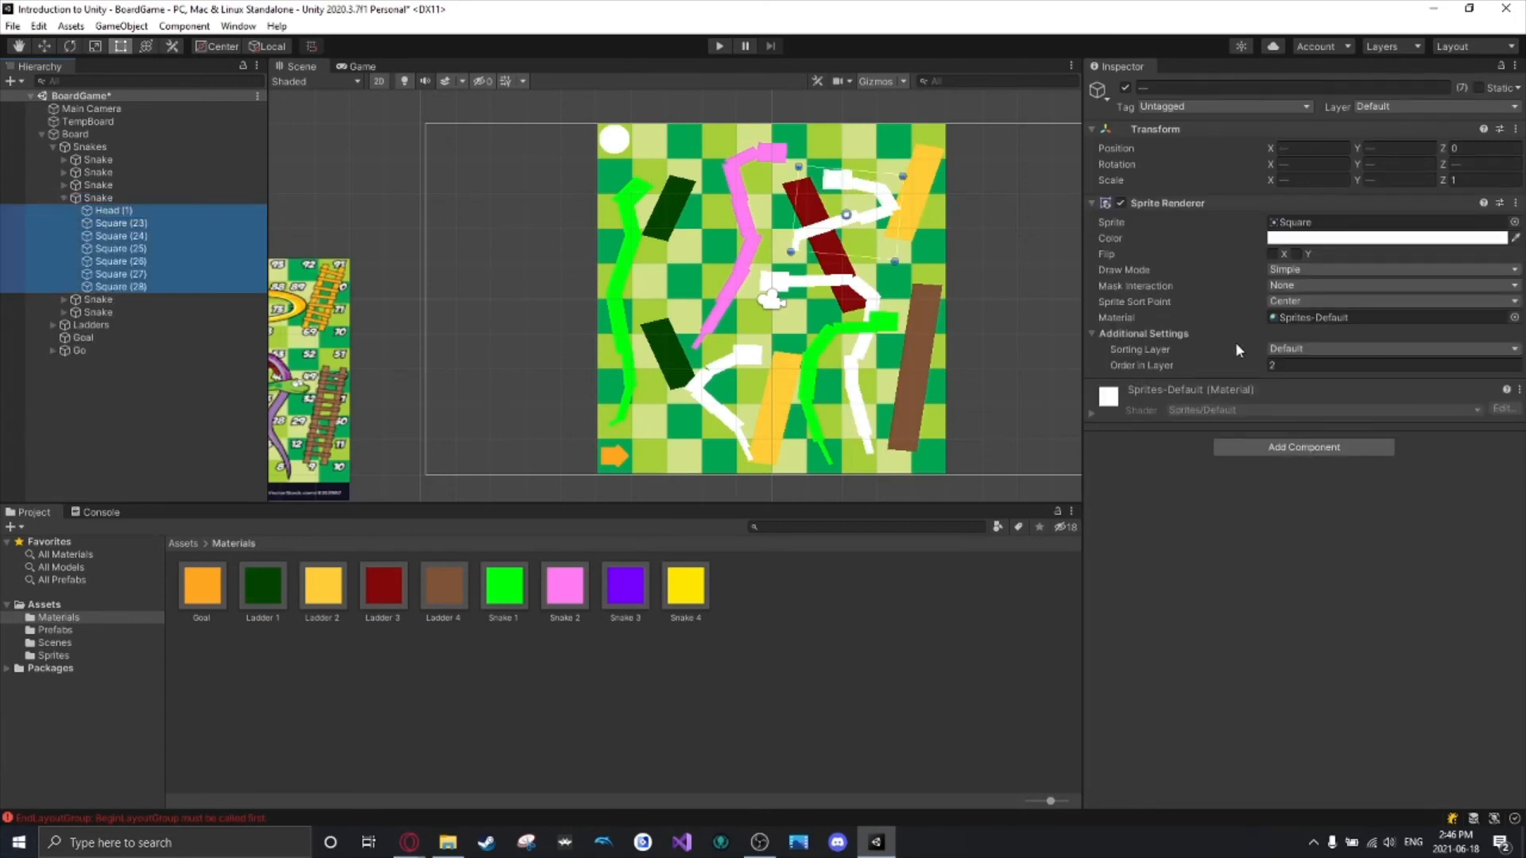
right_click(1489, 404)
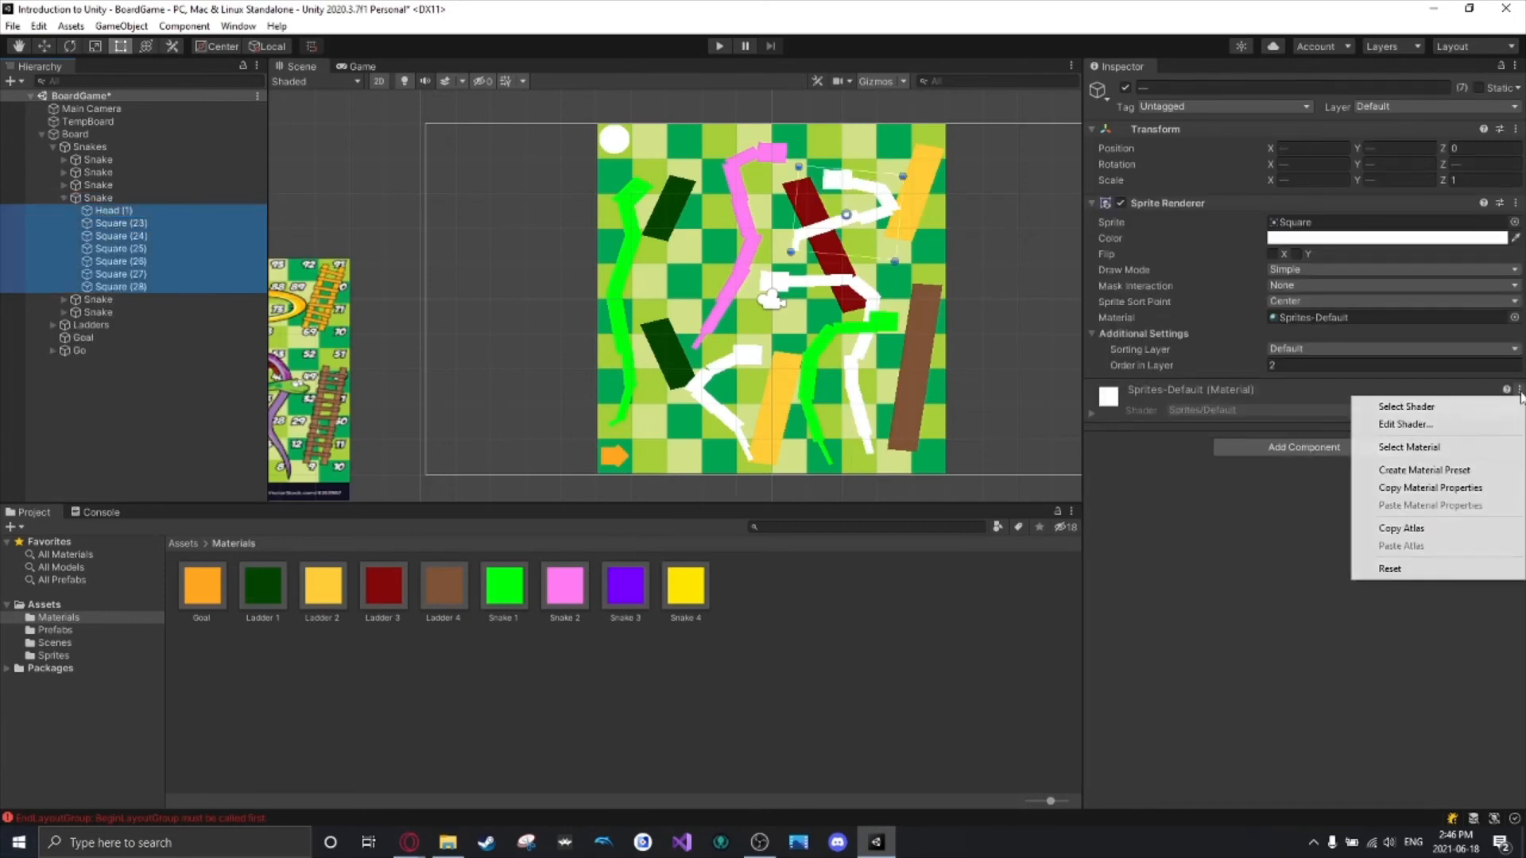
click(1470, 409)
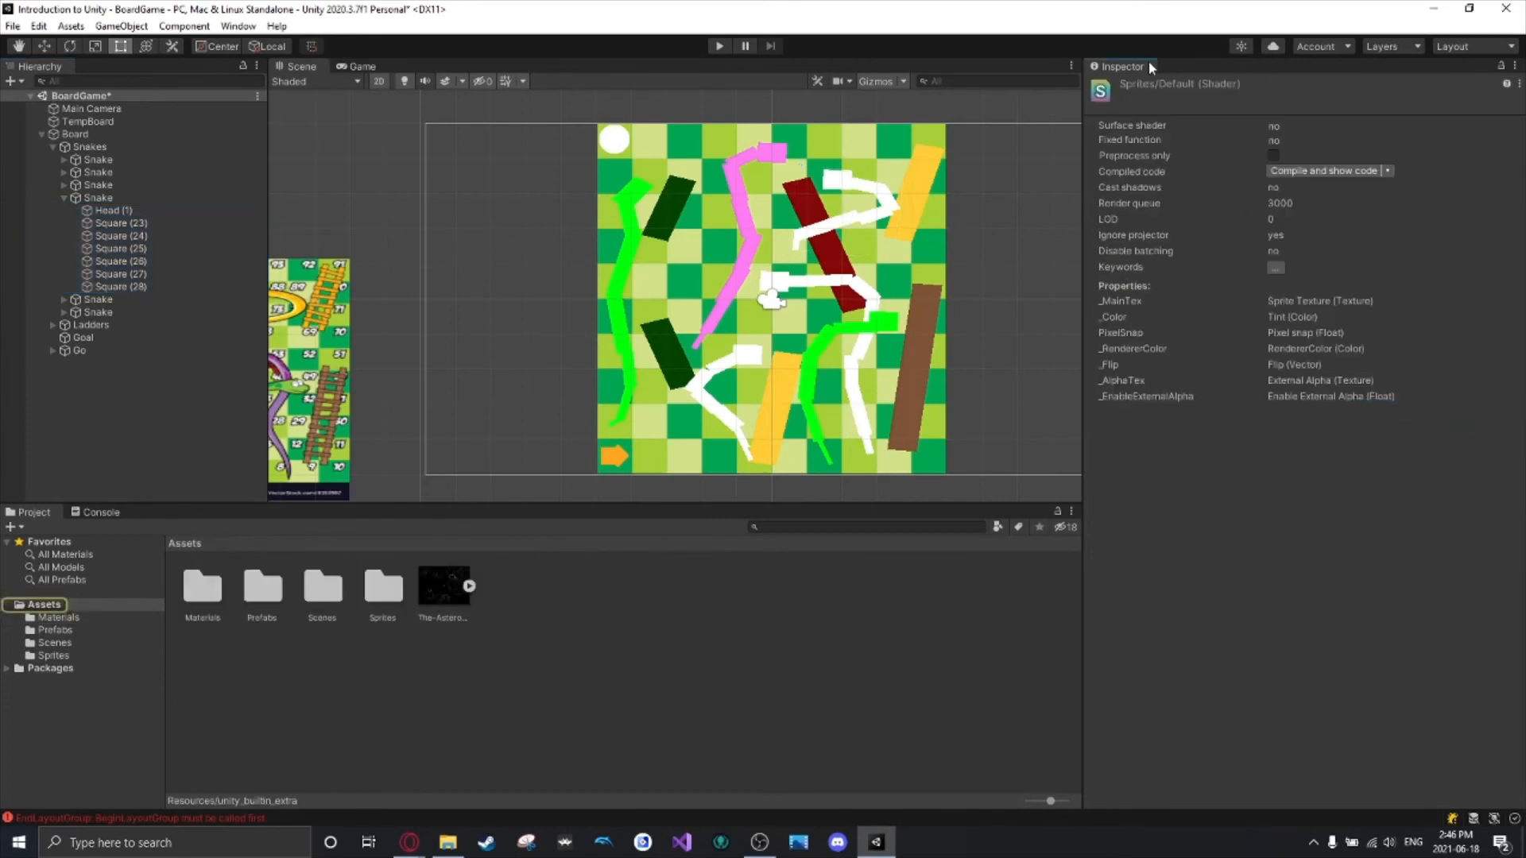
click(119, 211)
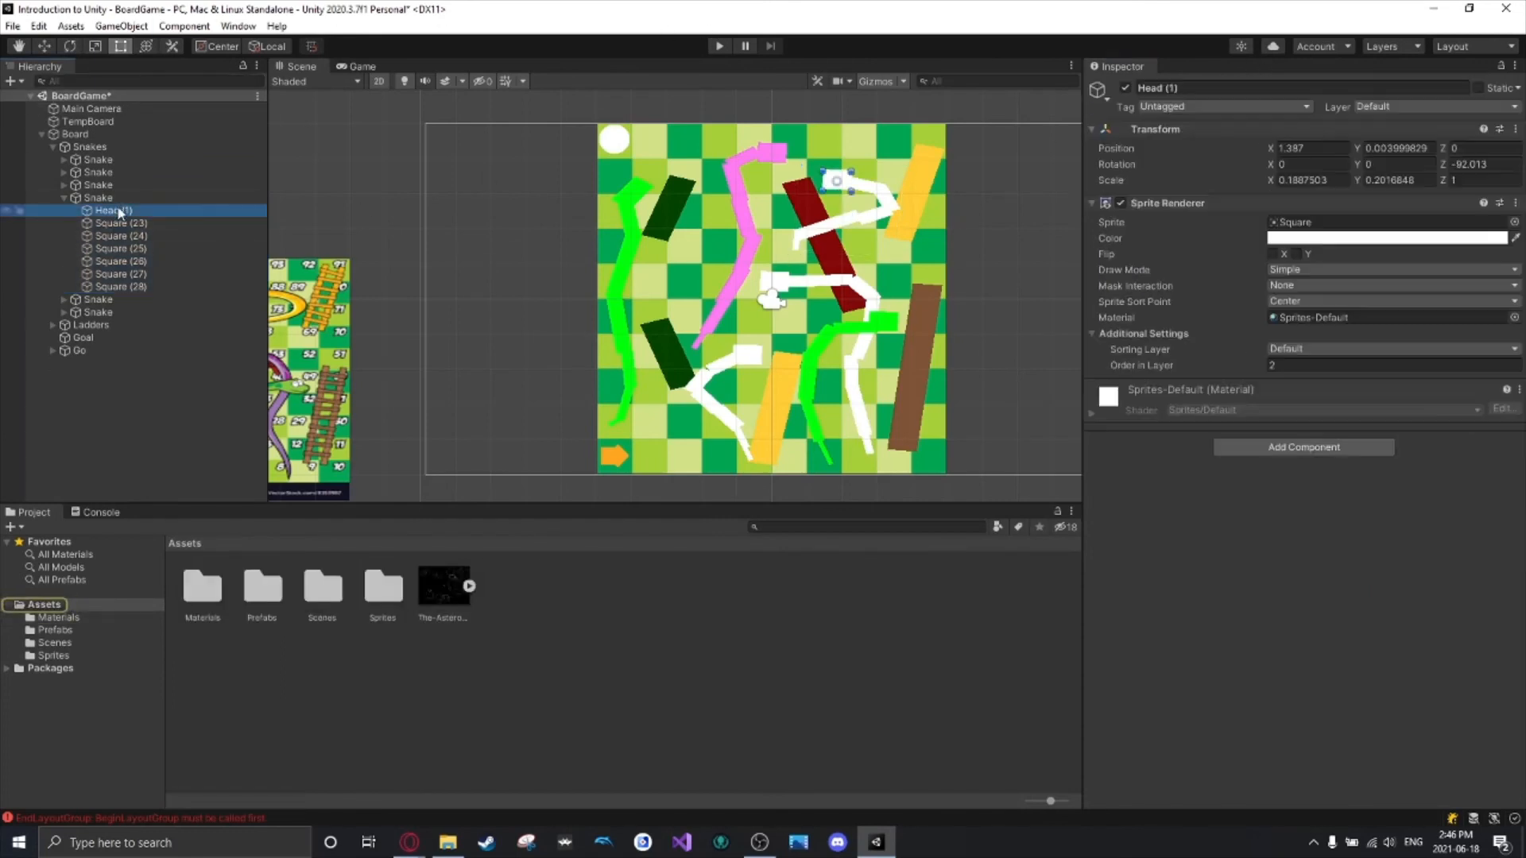
shift+click(122, 285)
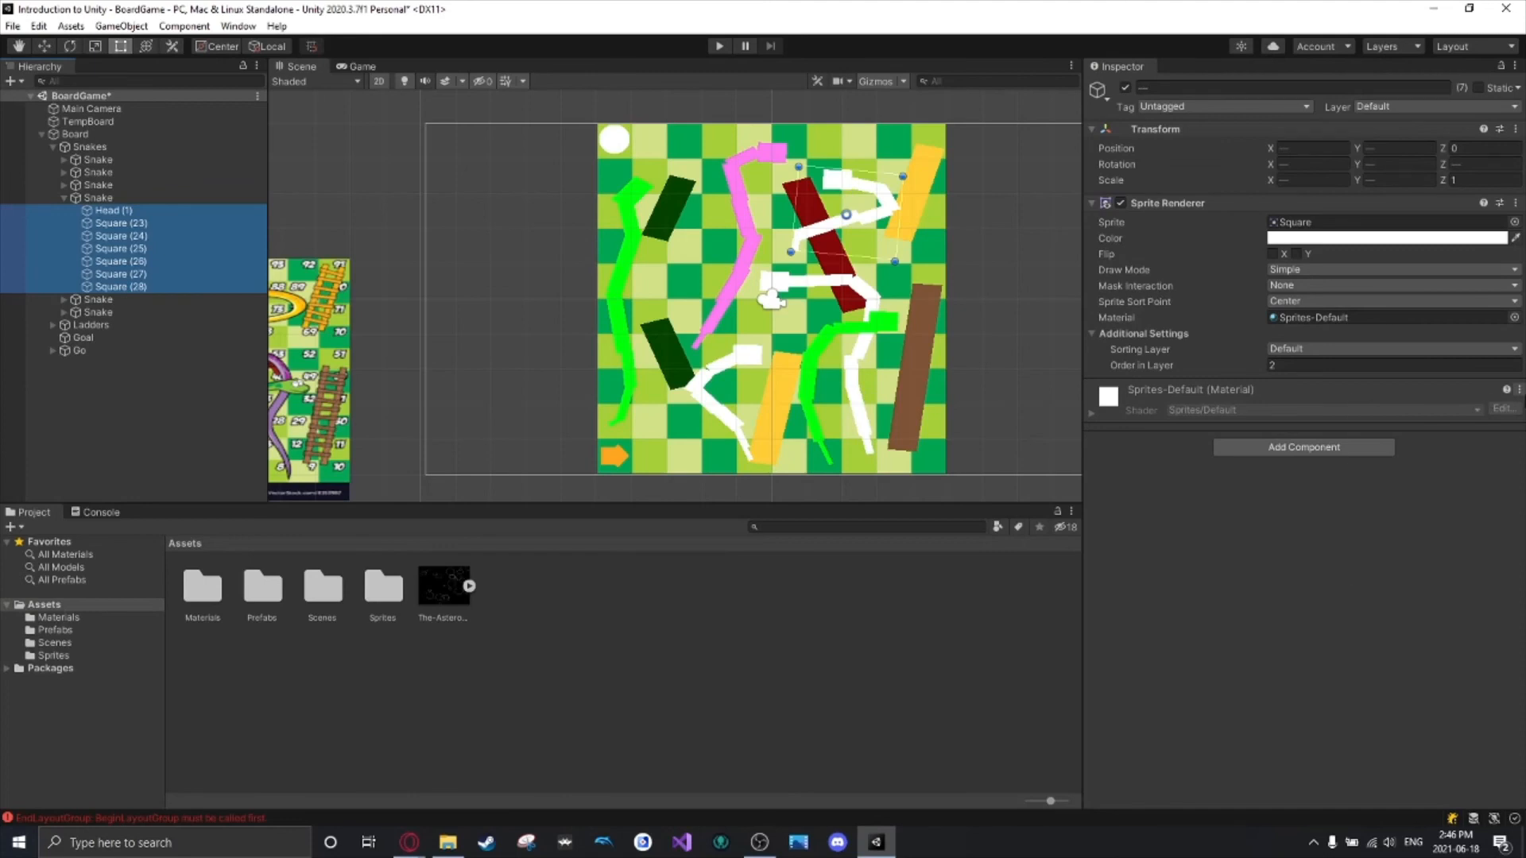
click(1519, 390)
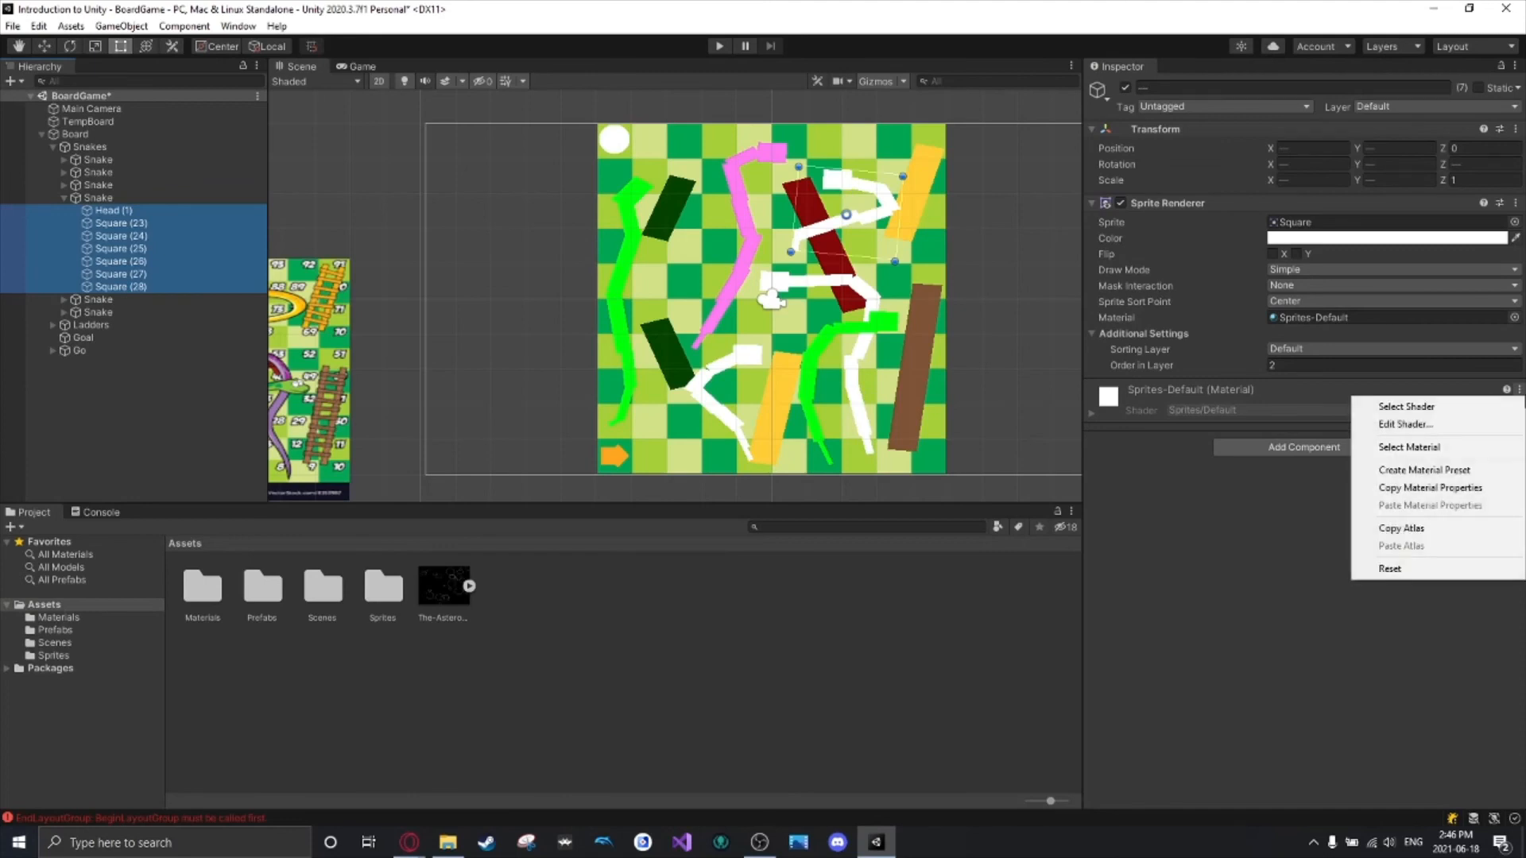
click(1453, 449)
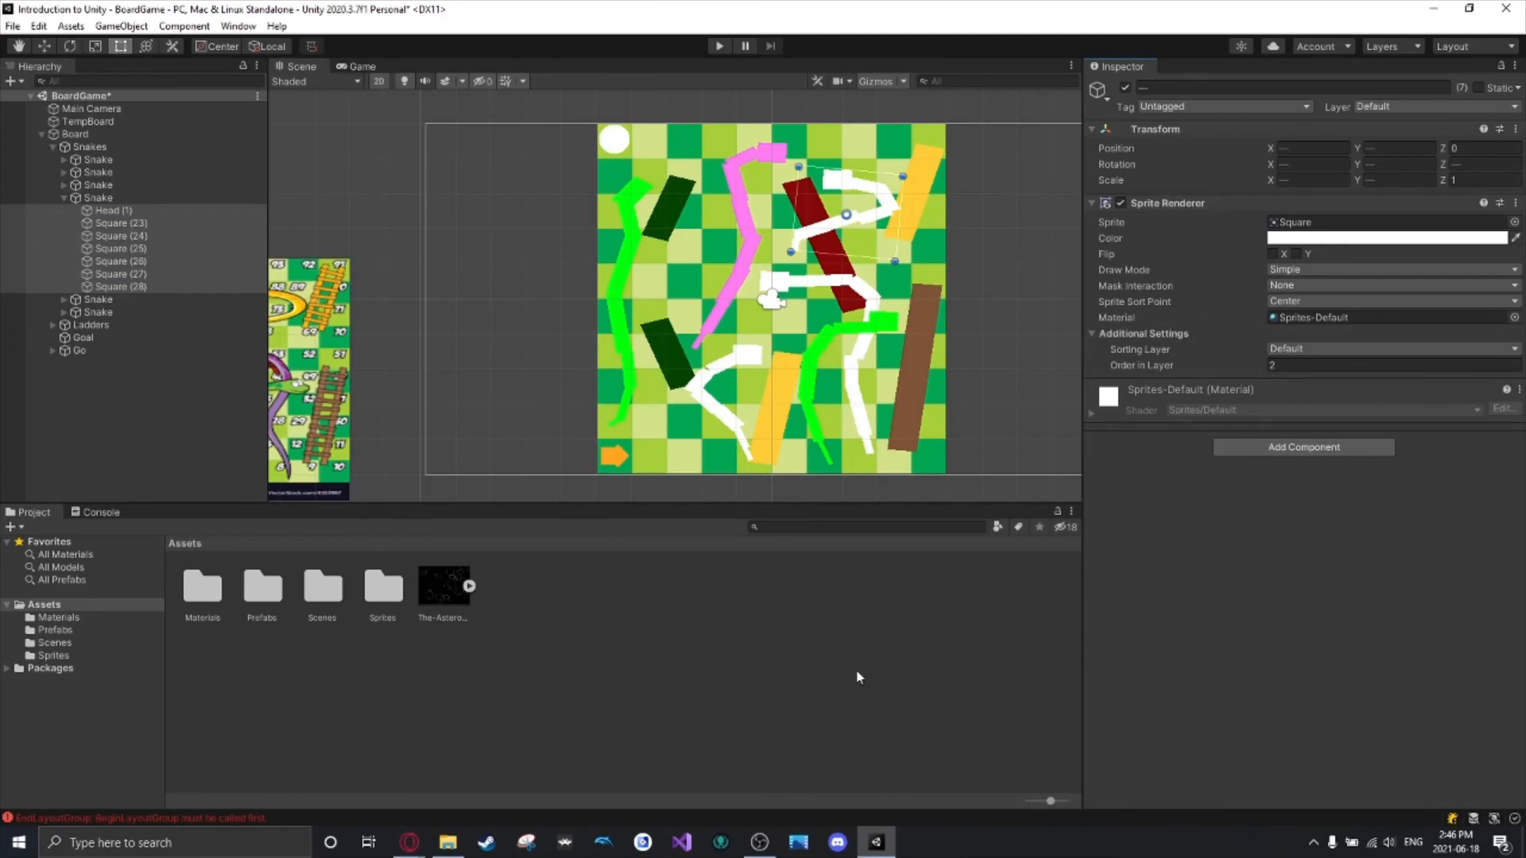
double_click(202, 588)
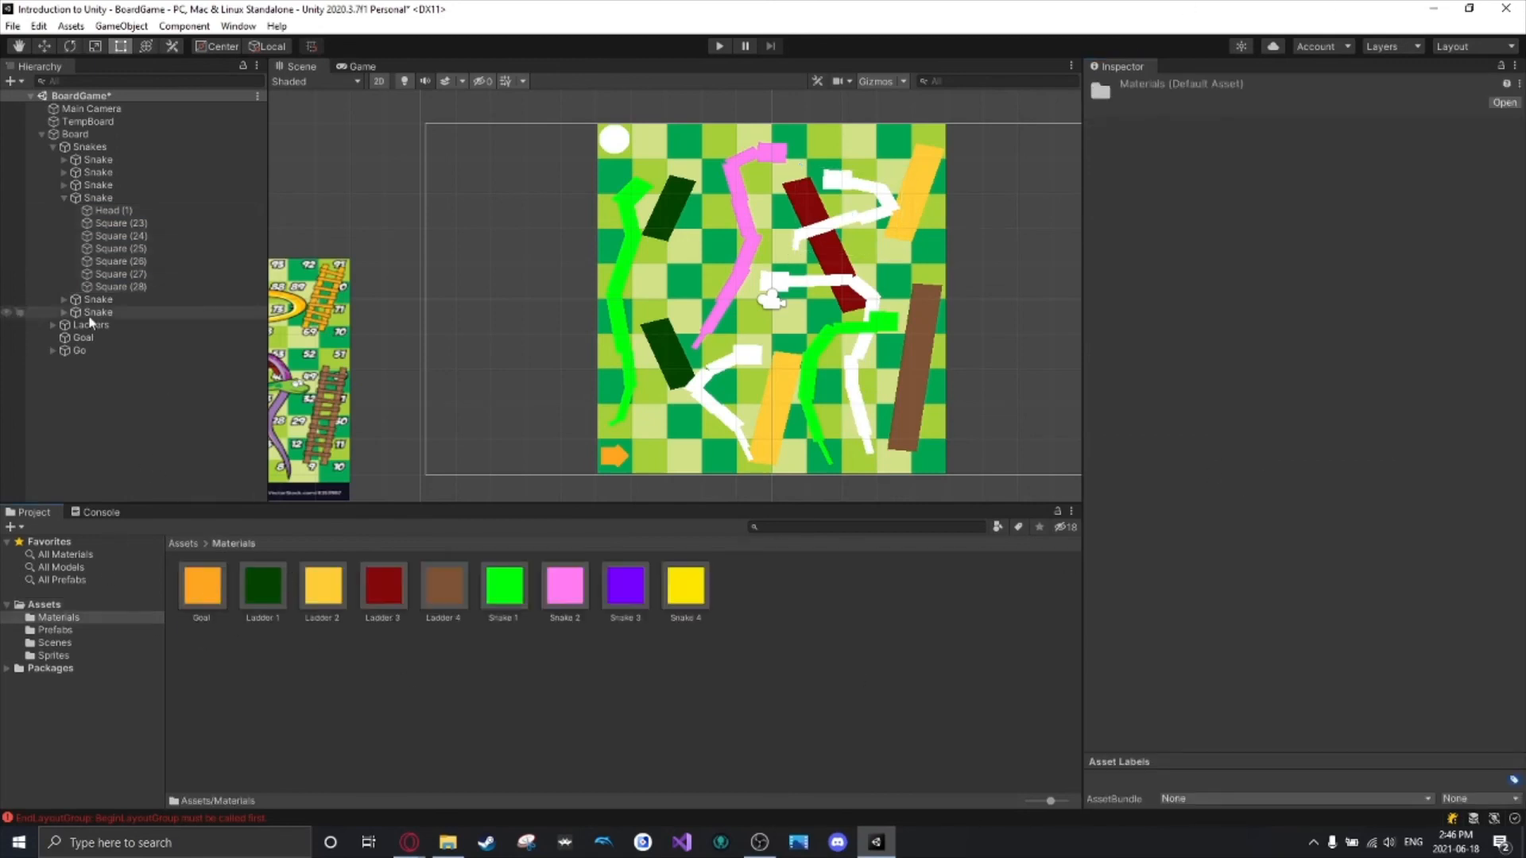
Apply the yellow Snake 4 material to the fourth snake's parts, Head (1) and Square (23) to Square (28).
click(114, 211)
shift+click(120, 287)
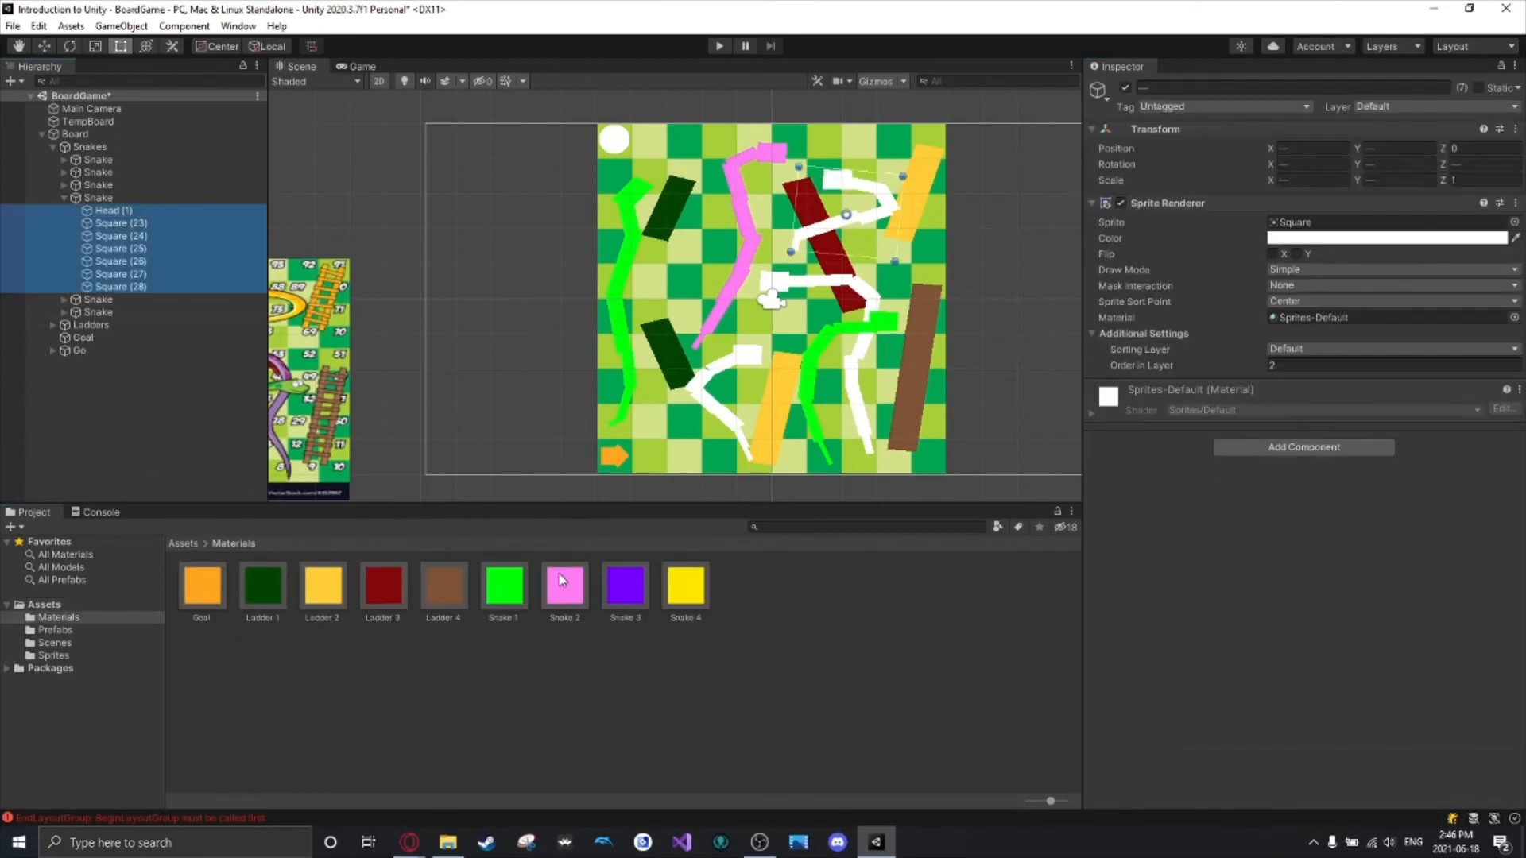
drag(703, 590, 1457, 316)
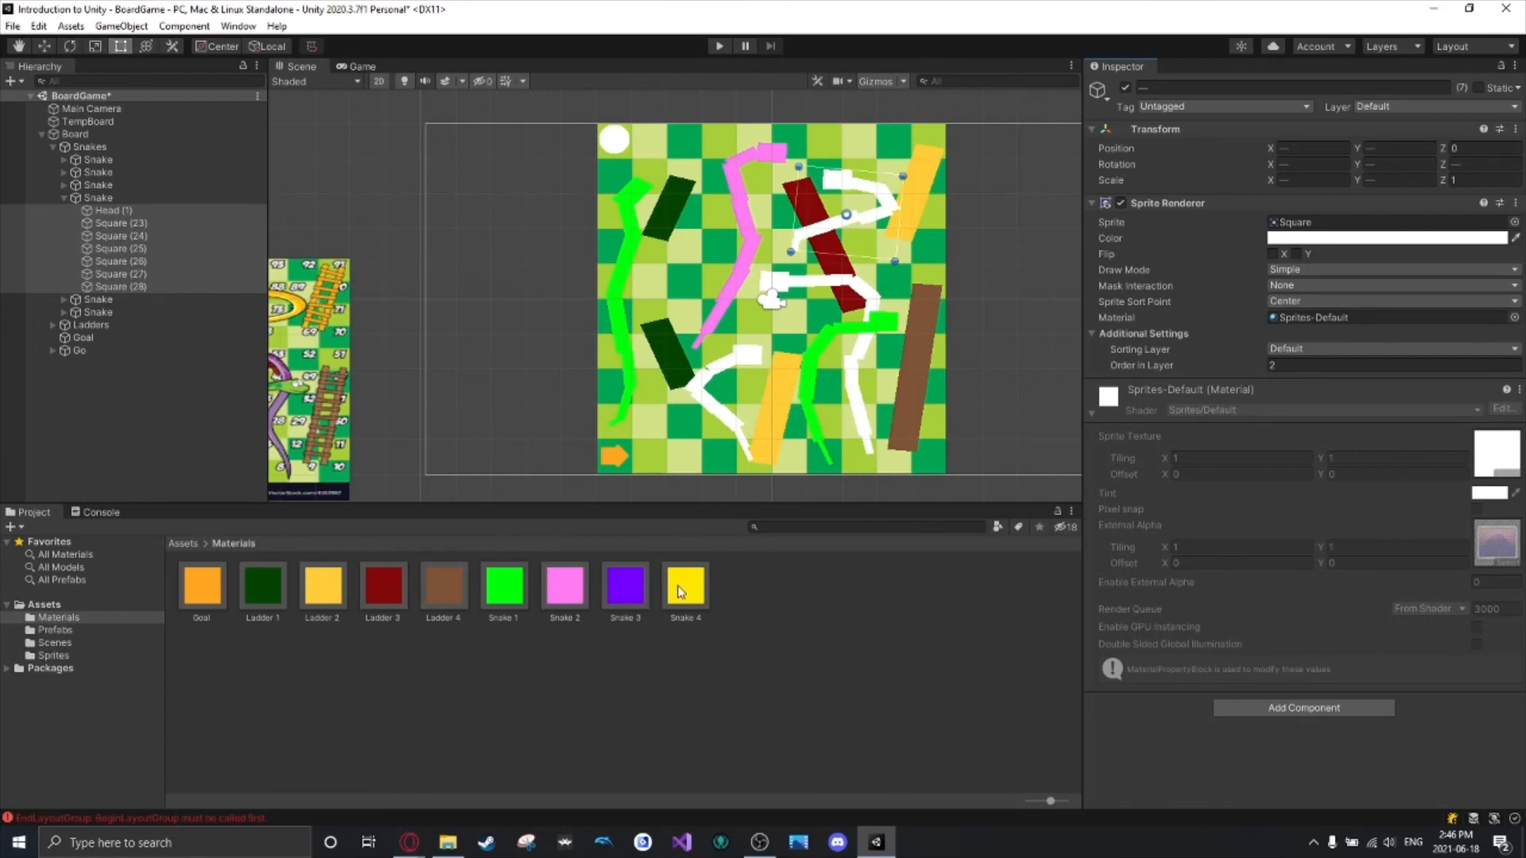
drag(680, 593, 1351, 316)
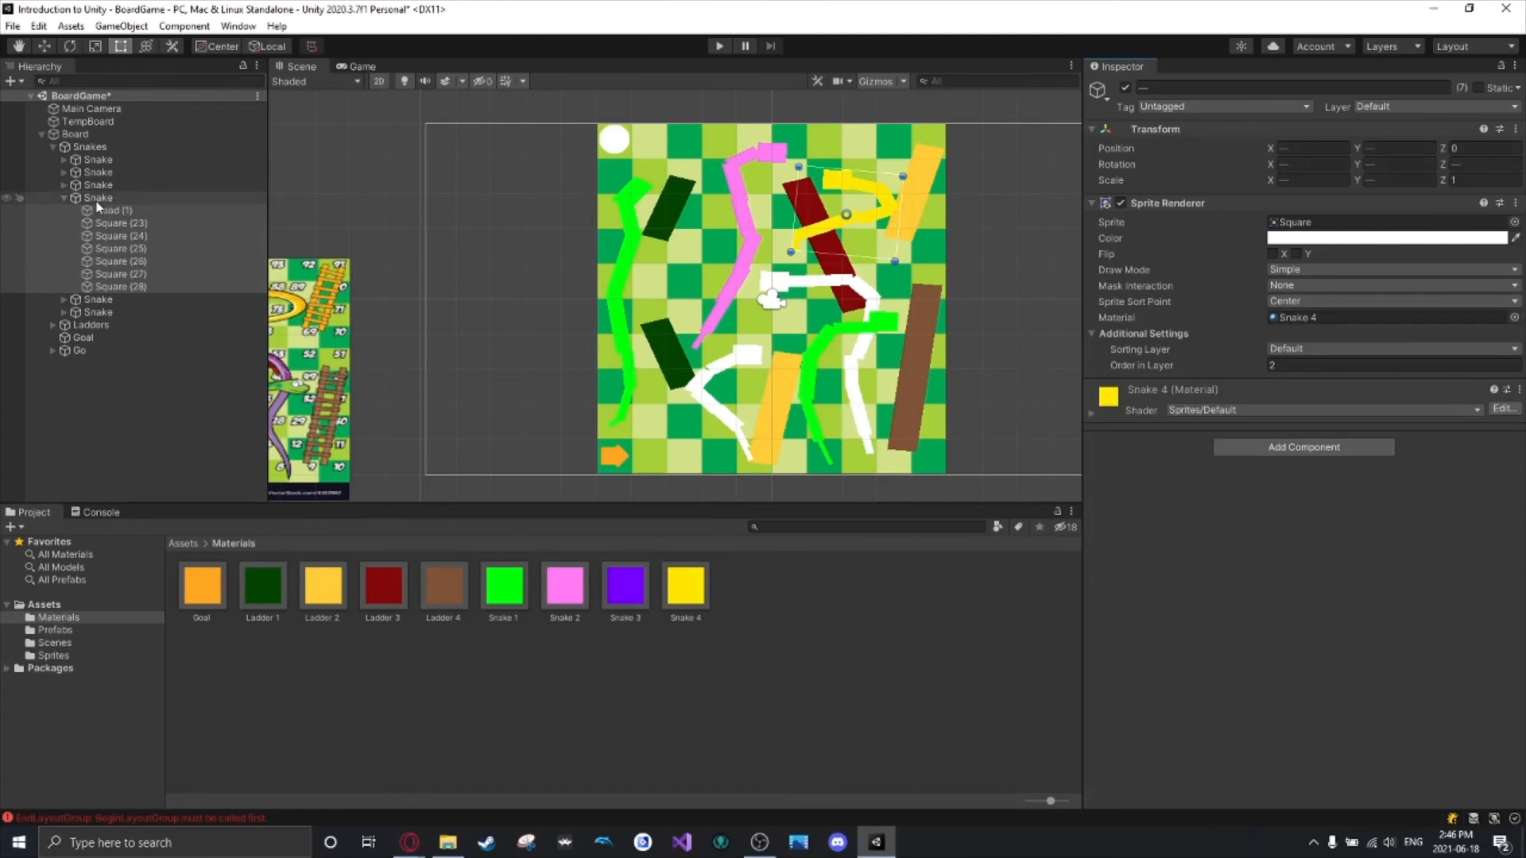
Expand the fifth Snake group and apply the purple Snake 3 material to Head (2) and Square (29) to Square (35).
click(63, 198)
click(63, 210)
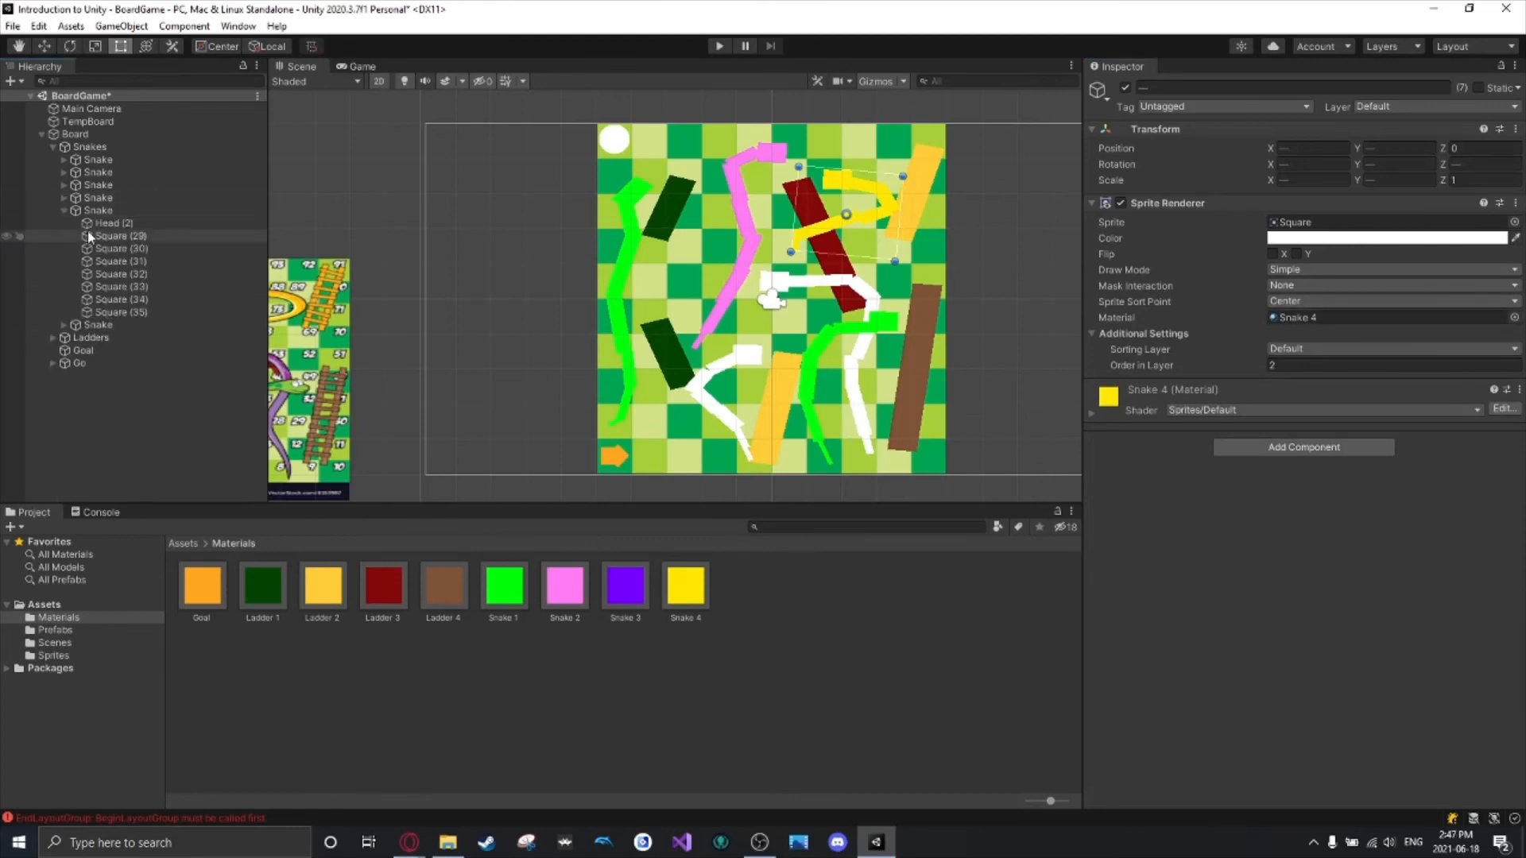
click(93, 234)
click(97, 226)
shift+click(112, 310)
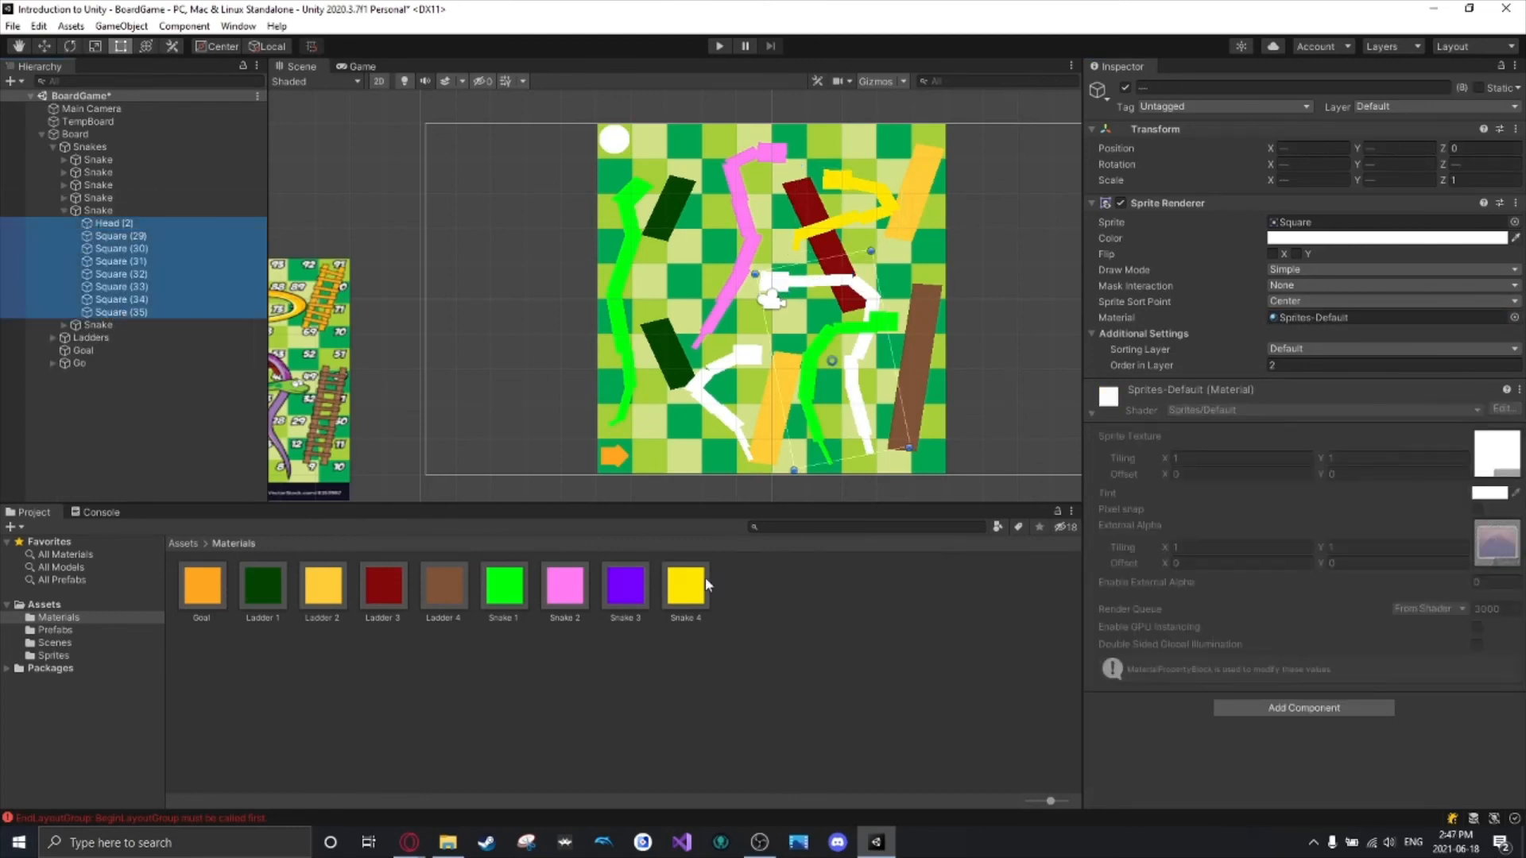
drag(632, 592, 1310, 320)
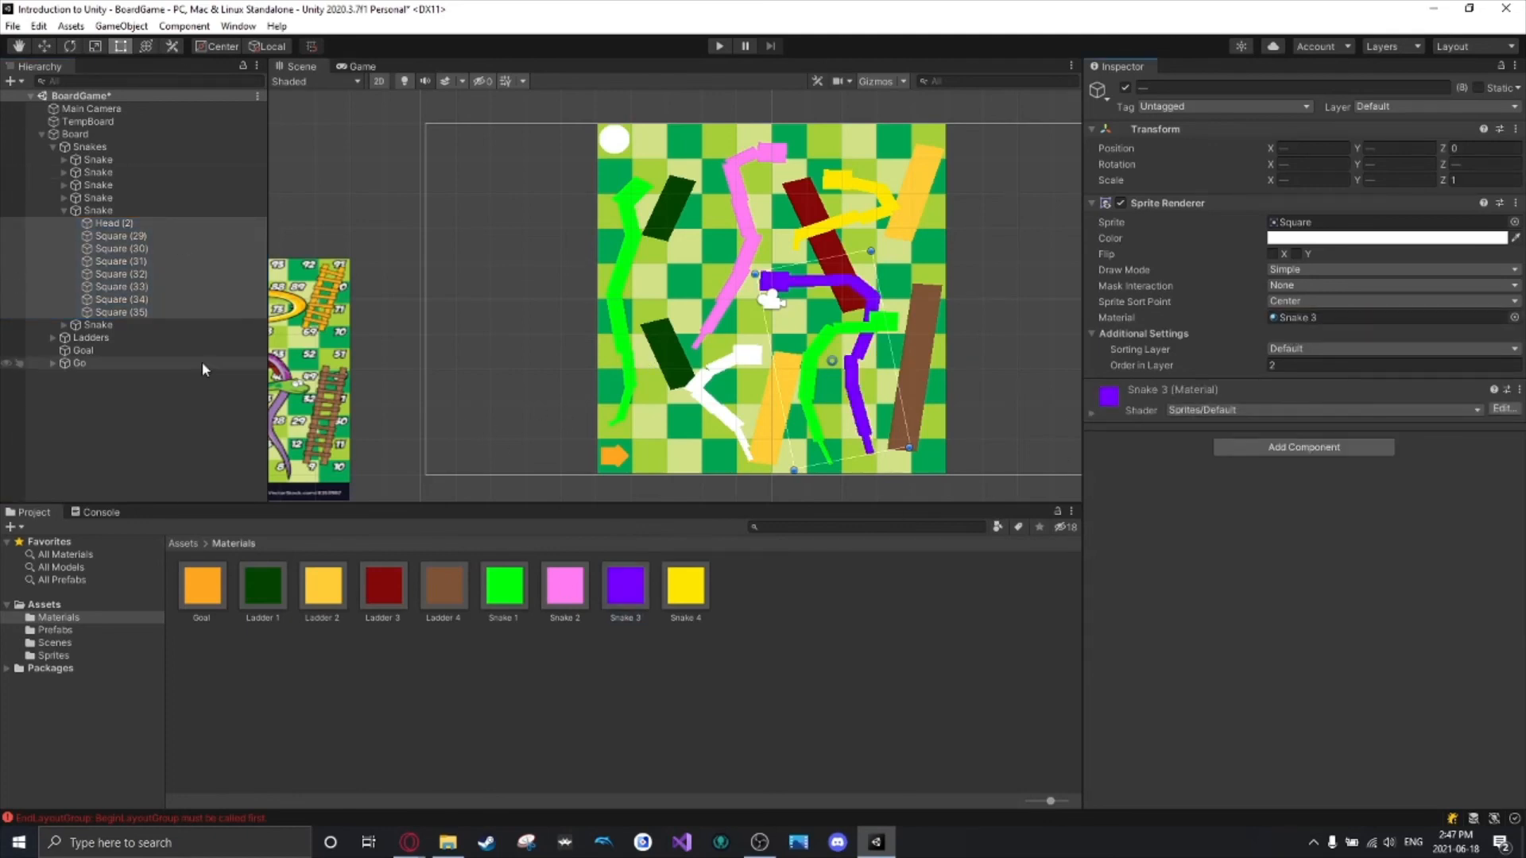
click(62, 325)
click(80, 336)
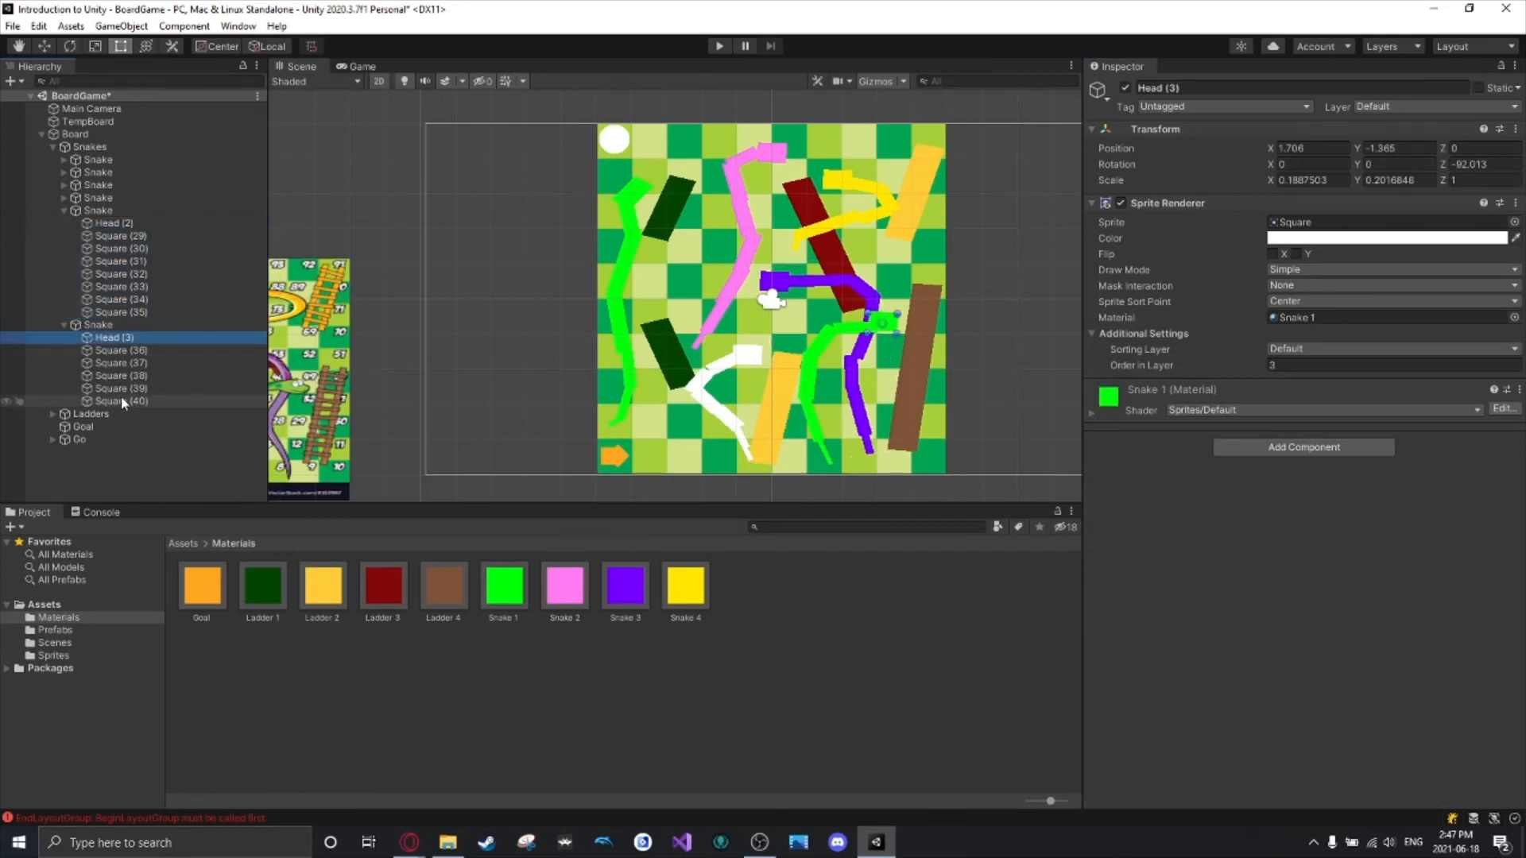
shift+click(120, 401)
drag(685, 587, 1329, 320)
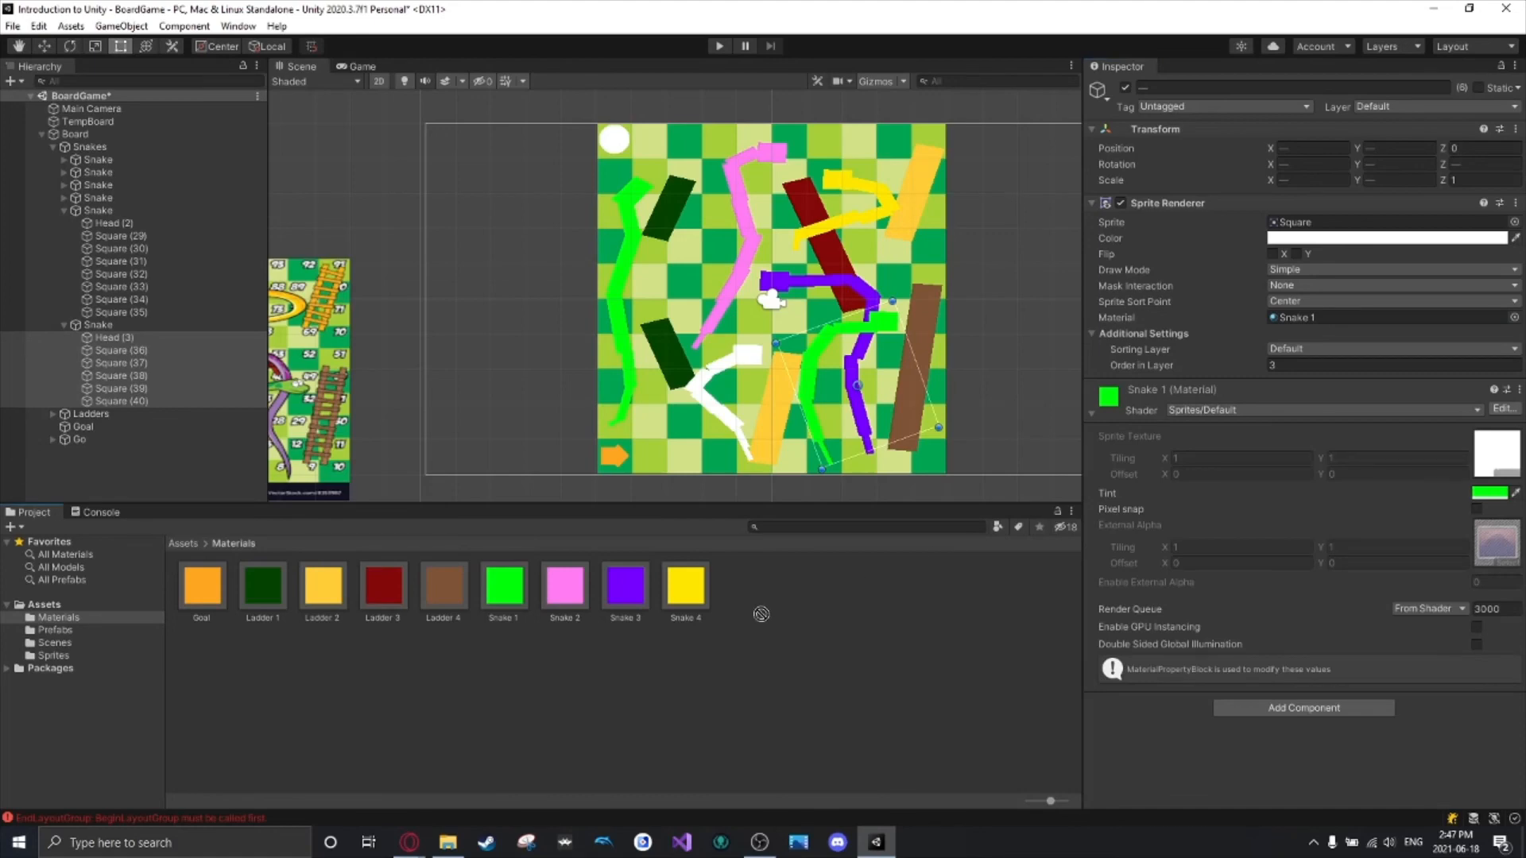
click(63, 325)
Apply the yellow Snake 4 material to the white snake's Head and its segments, Square (17) to Square (22).
click(59, 210)
click(65, 209)
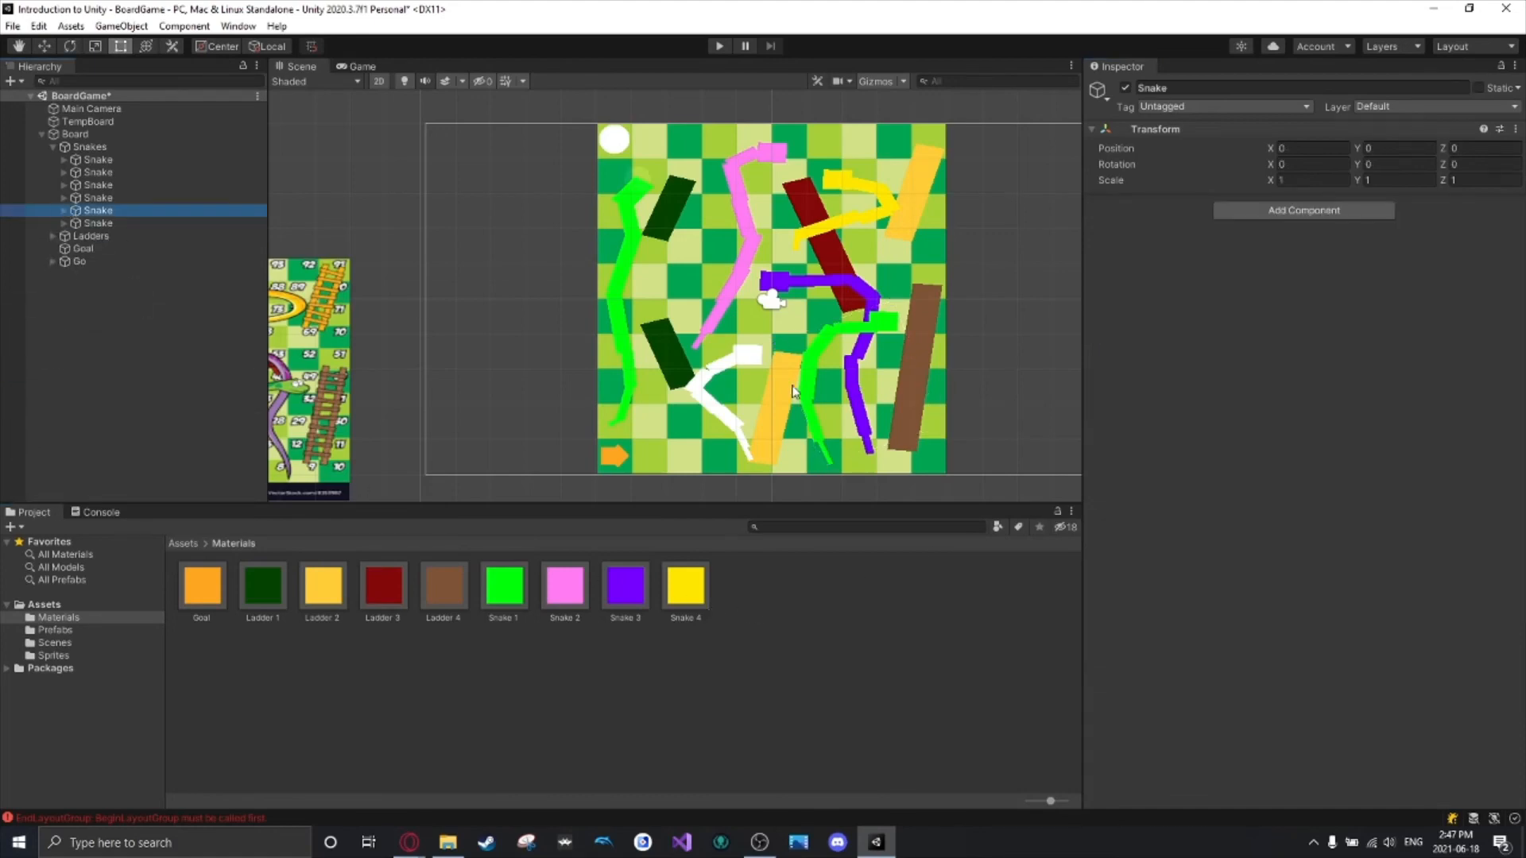
click(755, 362)
shift+click(112, 273)
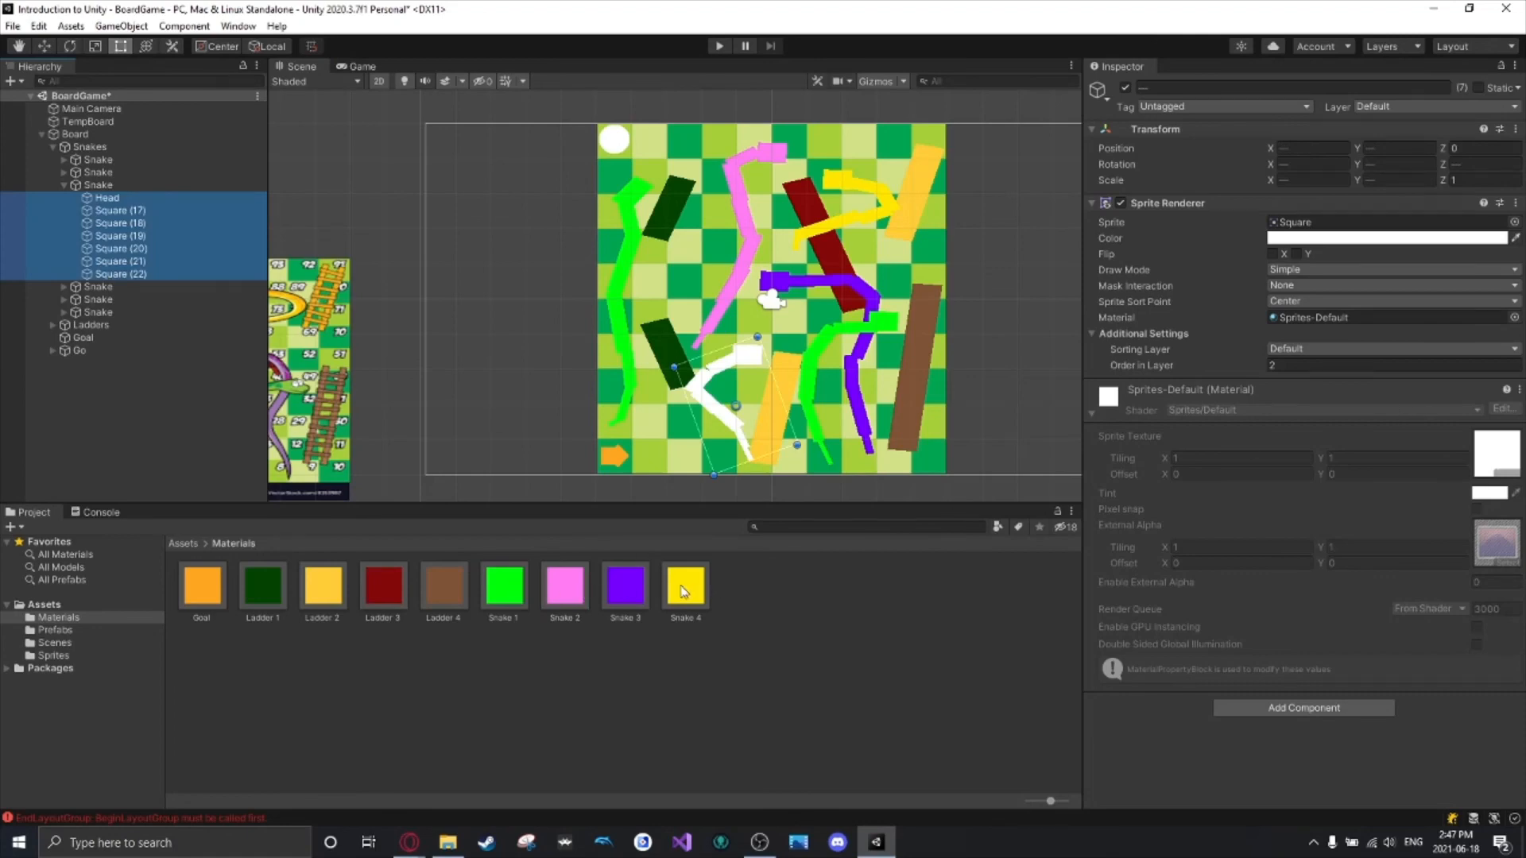
drag(686, 596, 1349, 316)
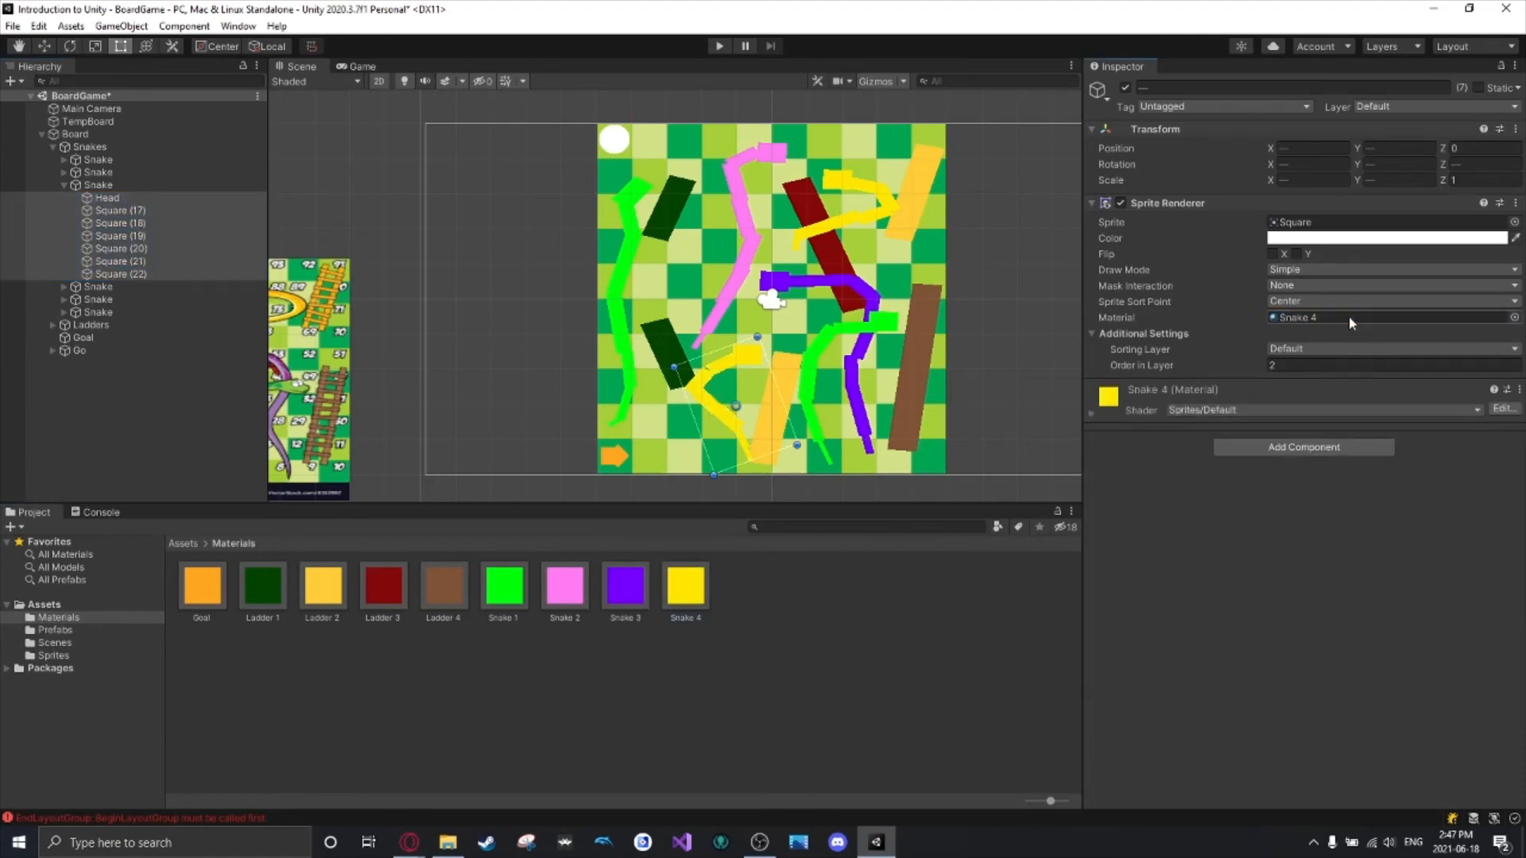
Apply the orange Goal material to the Goal circle in the board's corner and compare the board with the reference.
click(611, 142)
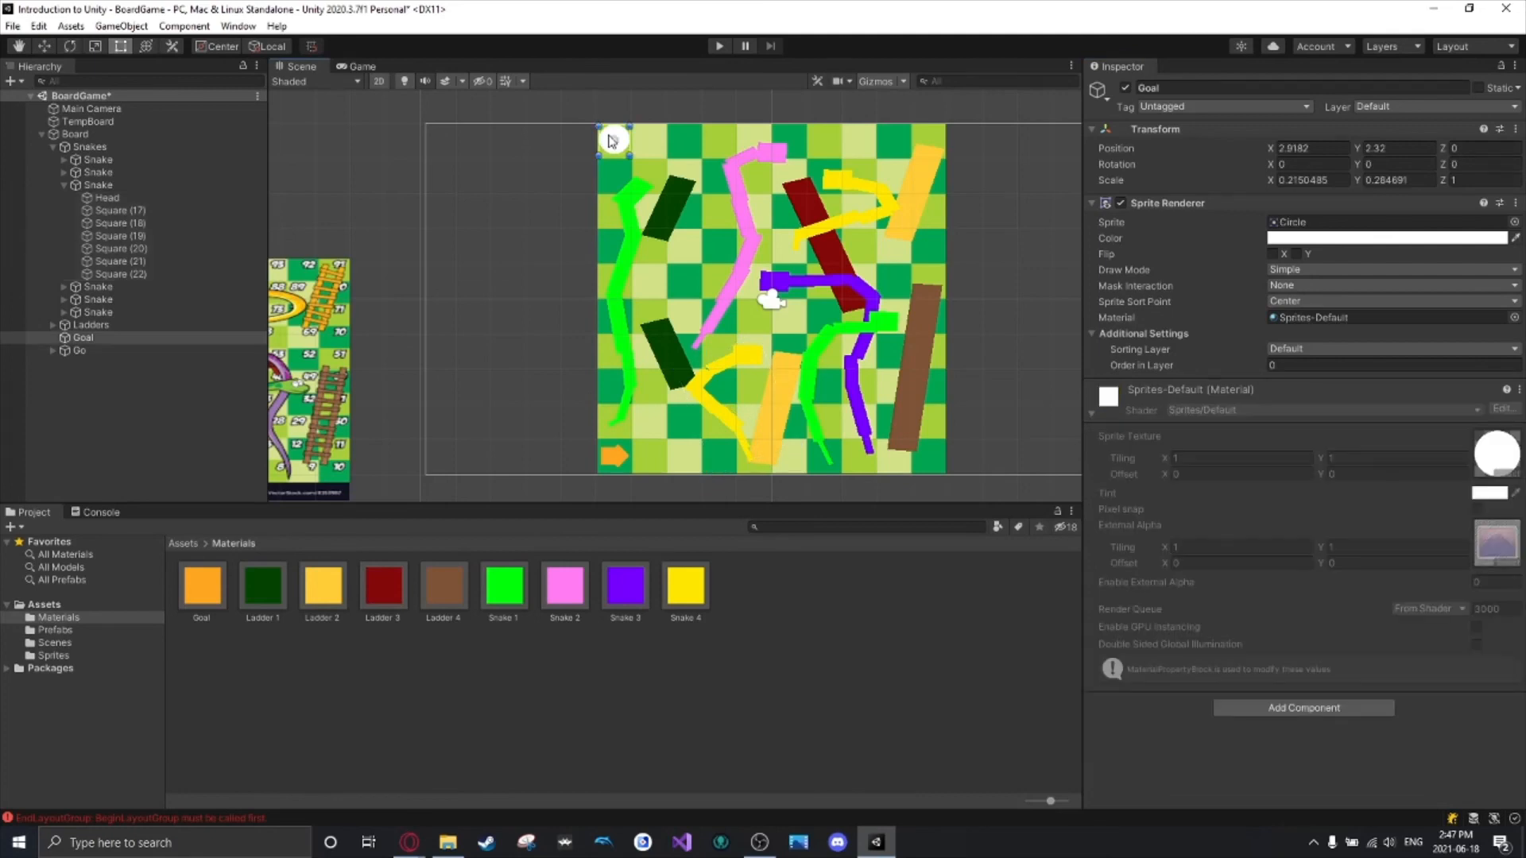
drag(190, 587, 1345, 322)
scroll(654, 274, down, 1)
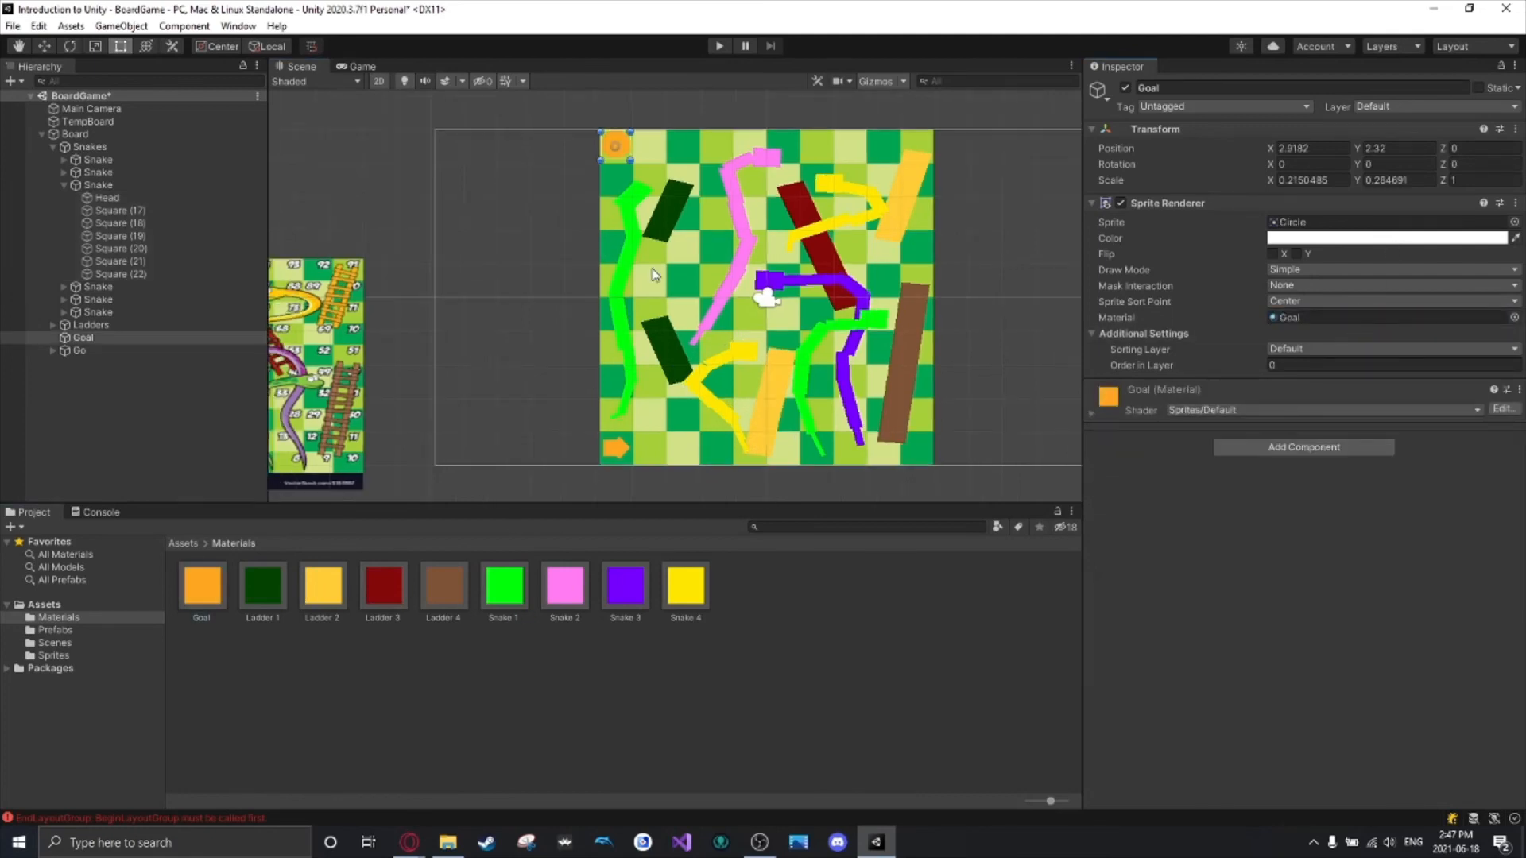
click(537, 273)
middle_drag(476, 321, 581, 329)
scroll(590, 306, down, 4)
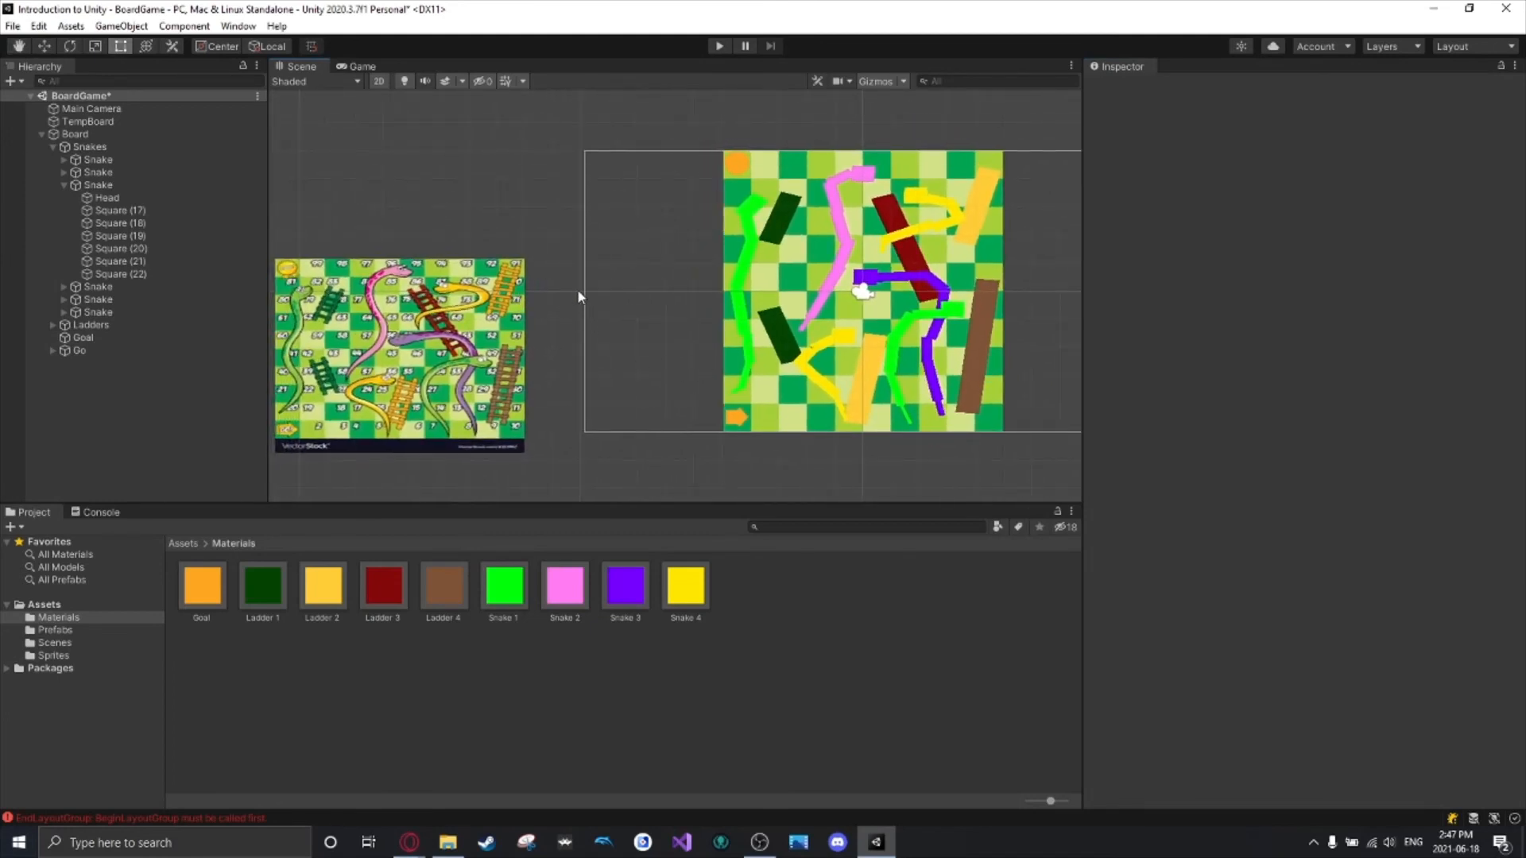
Collapse the Board hierarchy and save the Board object as a prefab in the Prefabs folder.
click(62, 185)
click(53, 147)
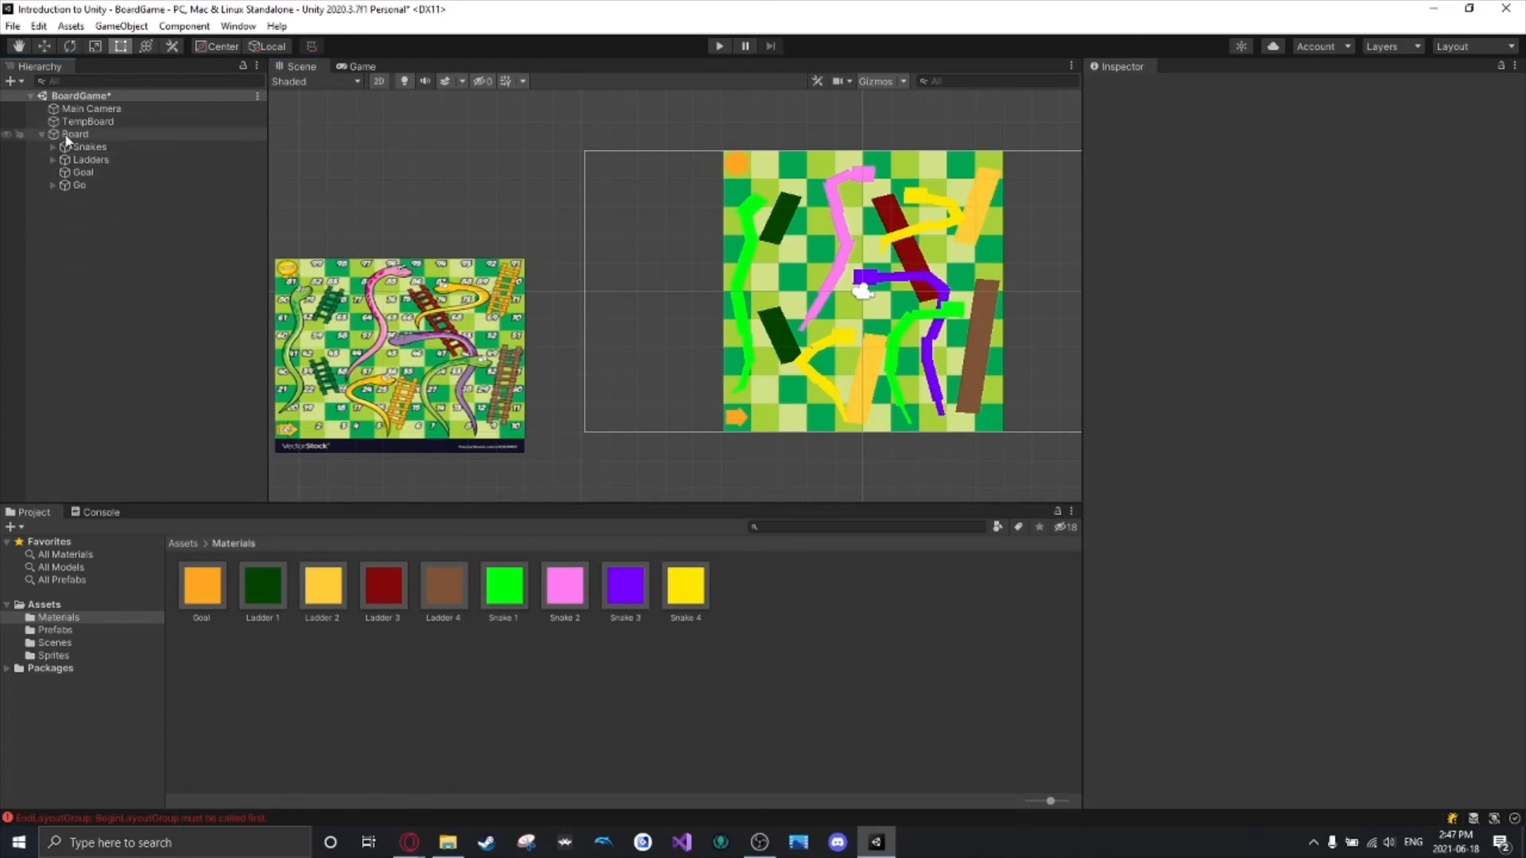
click(42, 134)
click(75, 135)
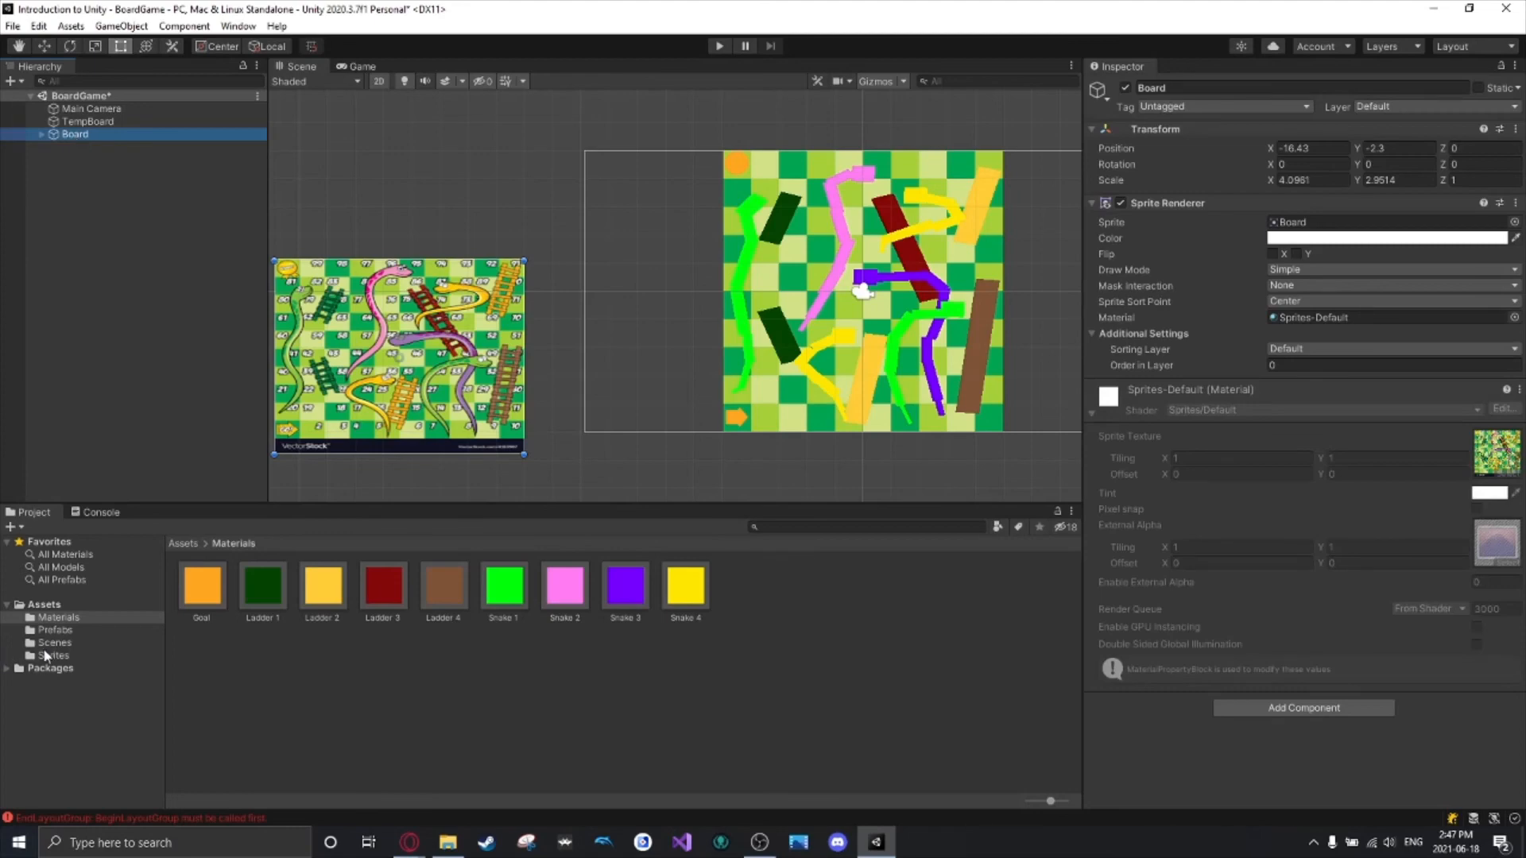
click(55, 630)
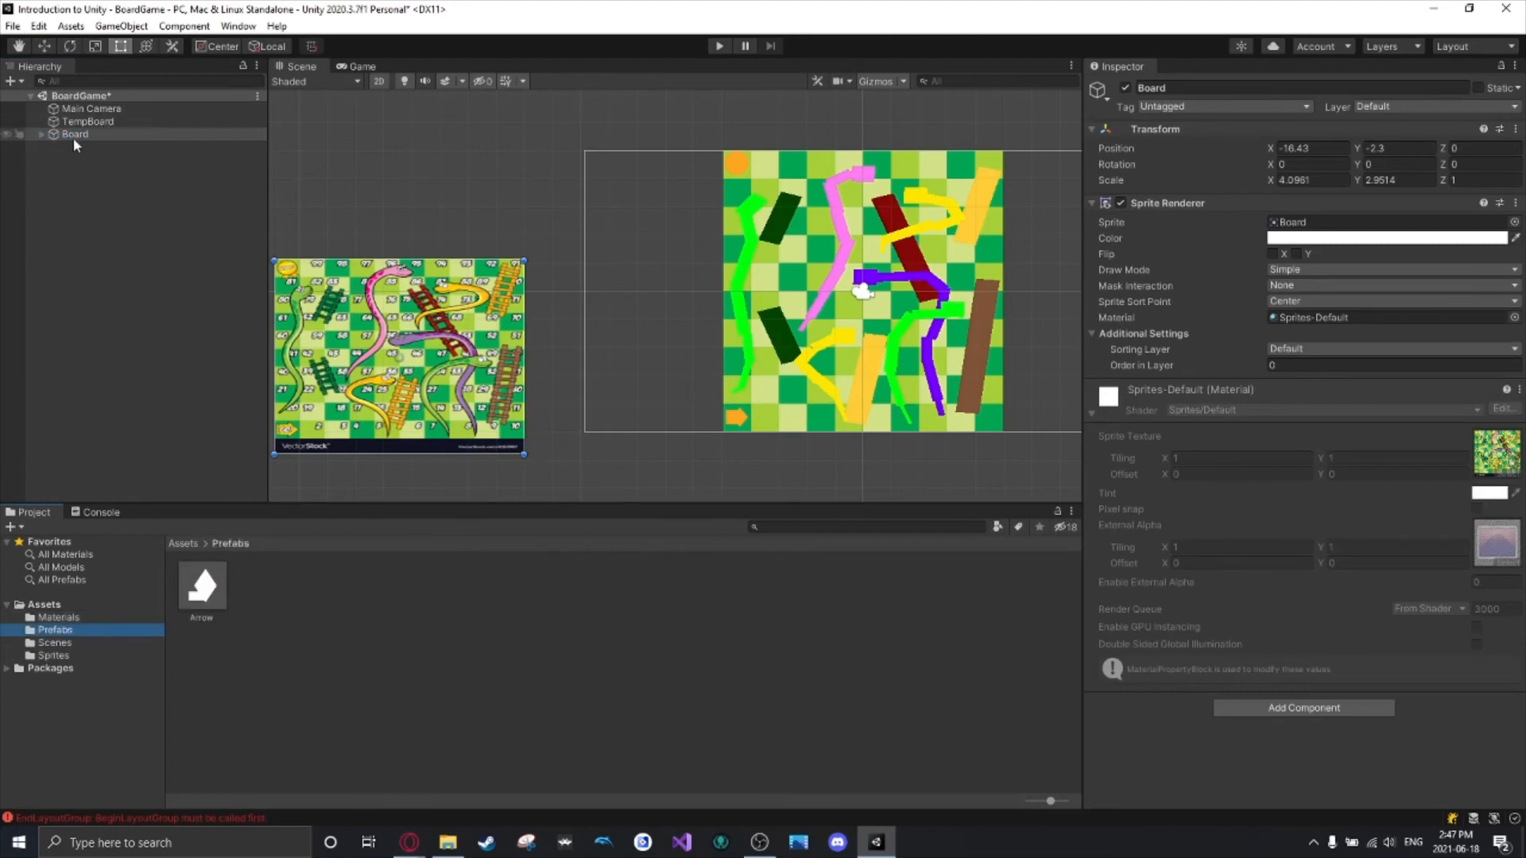
drag(74, 133, 286, 604)
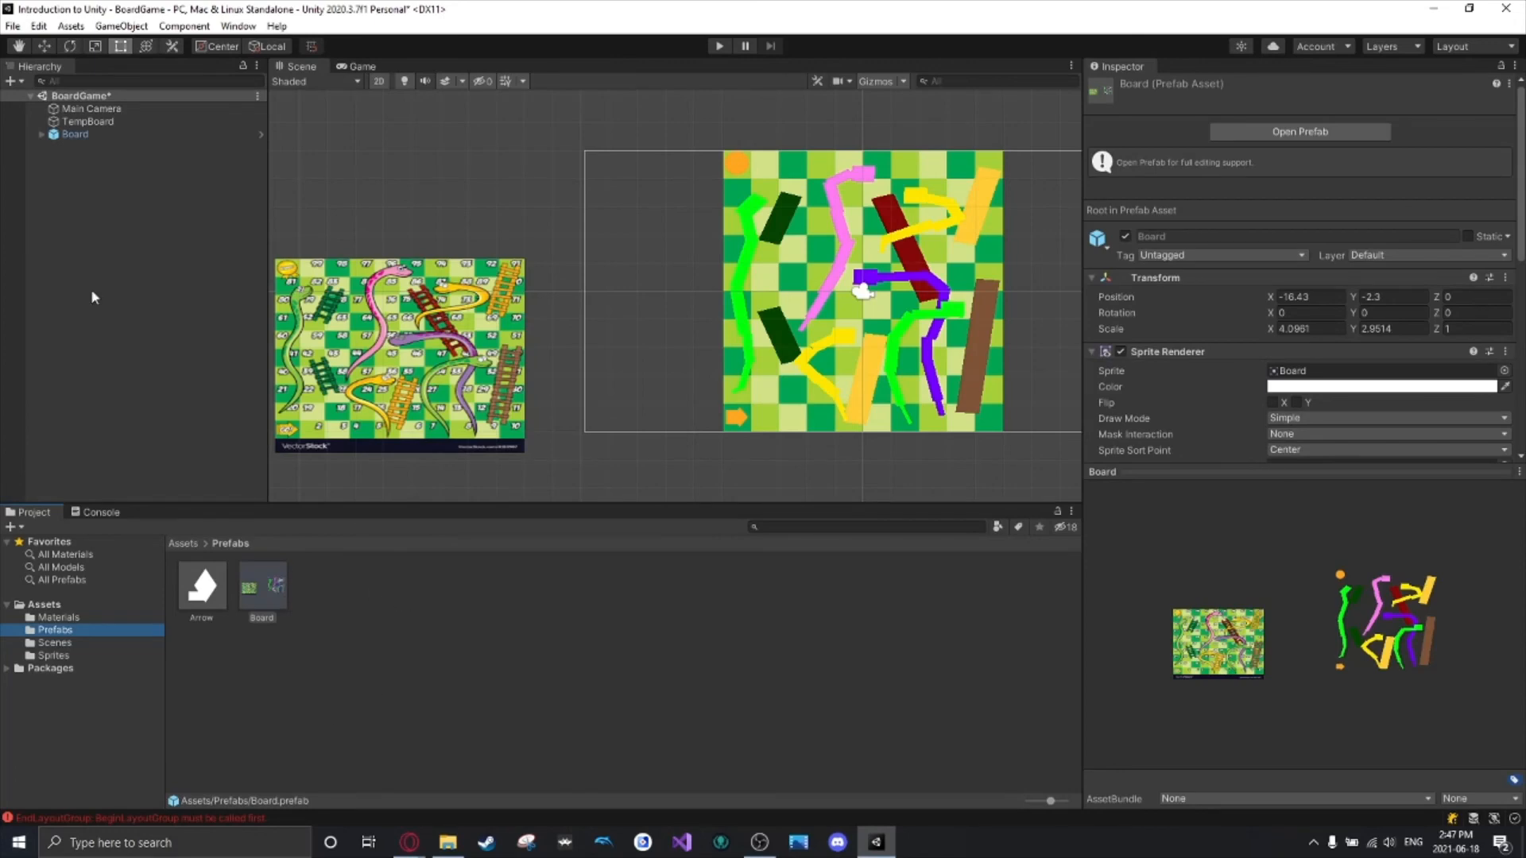
Open the Board prefab and try to delete the reference board image from it.
click(41, 135)
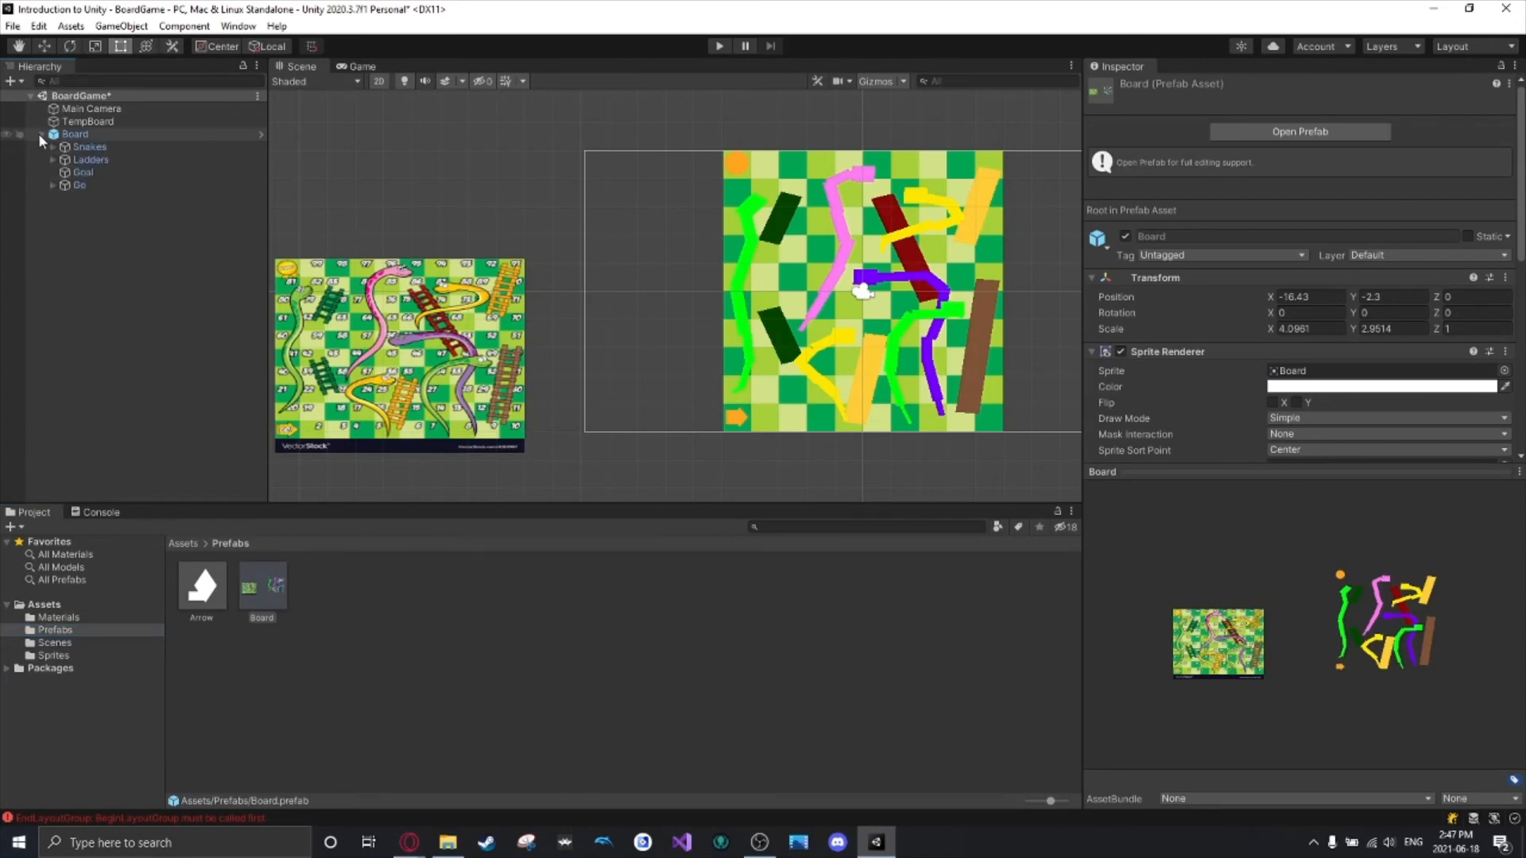
click(41, 135)
middle_drag(599, 247, 348, 280)
scroll(447, 275, up, 2)
scroll(447, 274, up, 1)
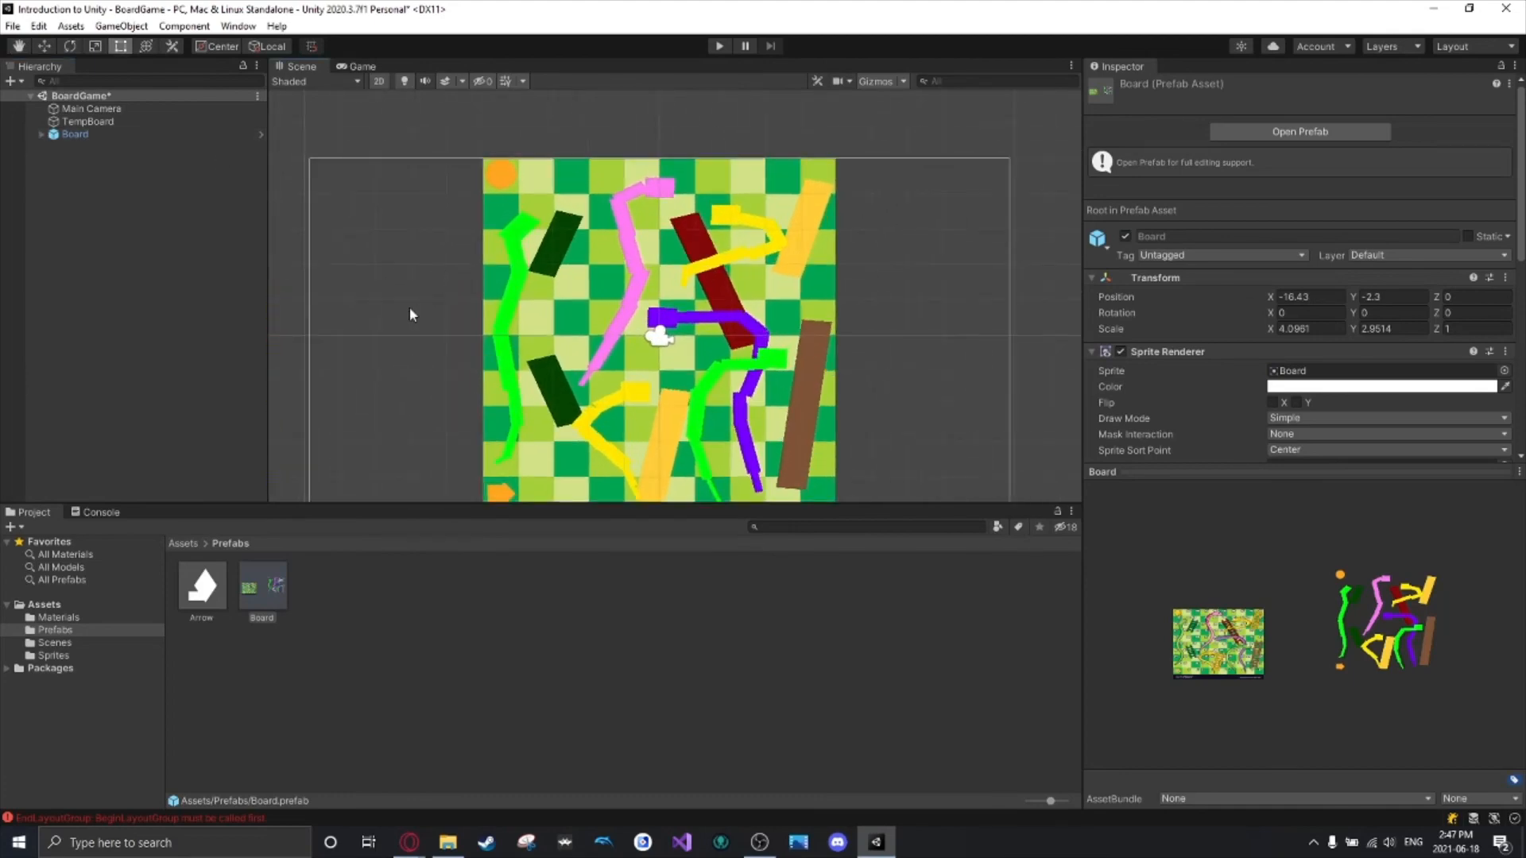
double_click(268, 563)
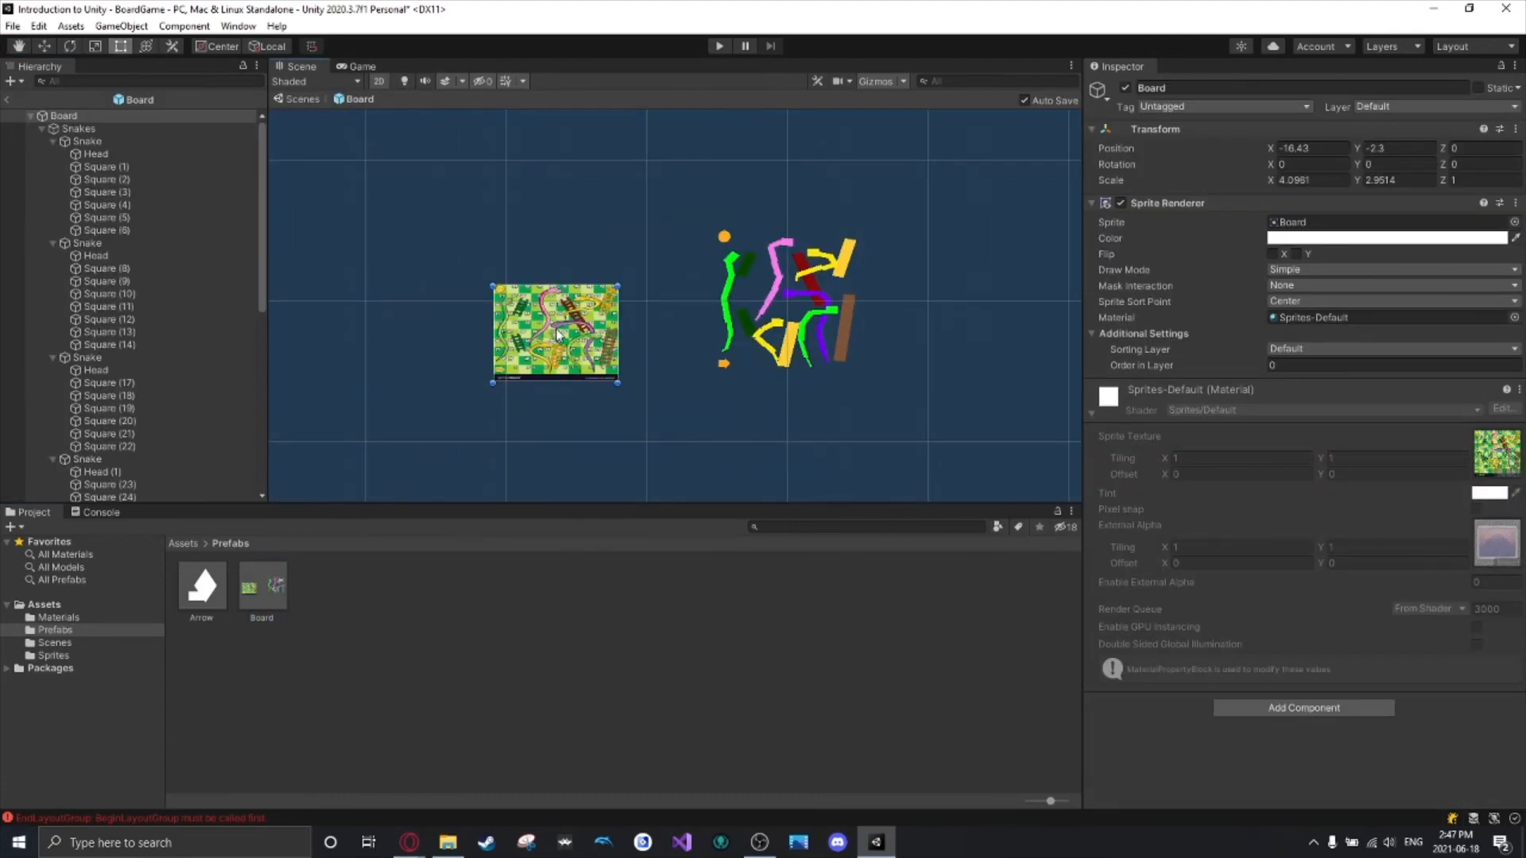
key(Delete)
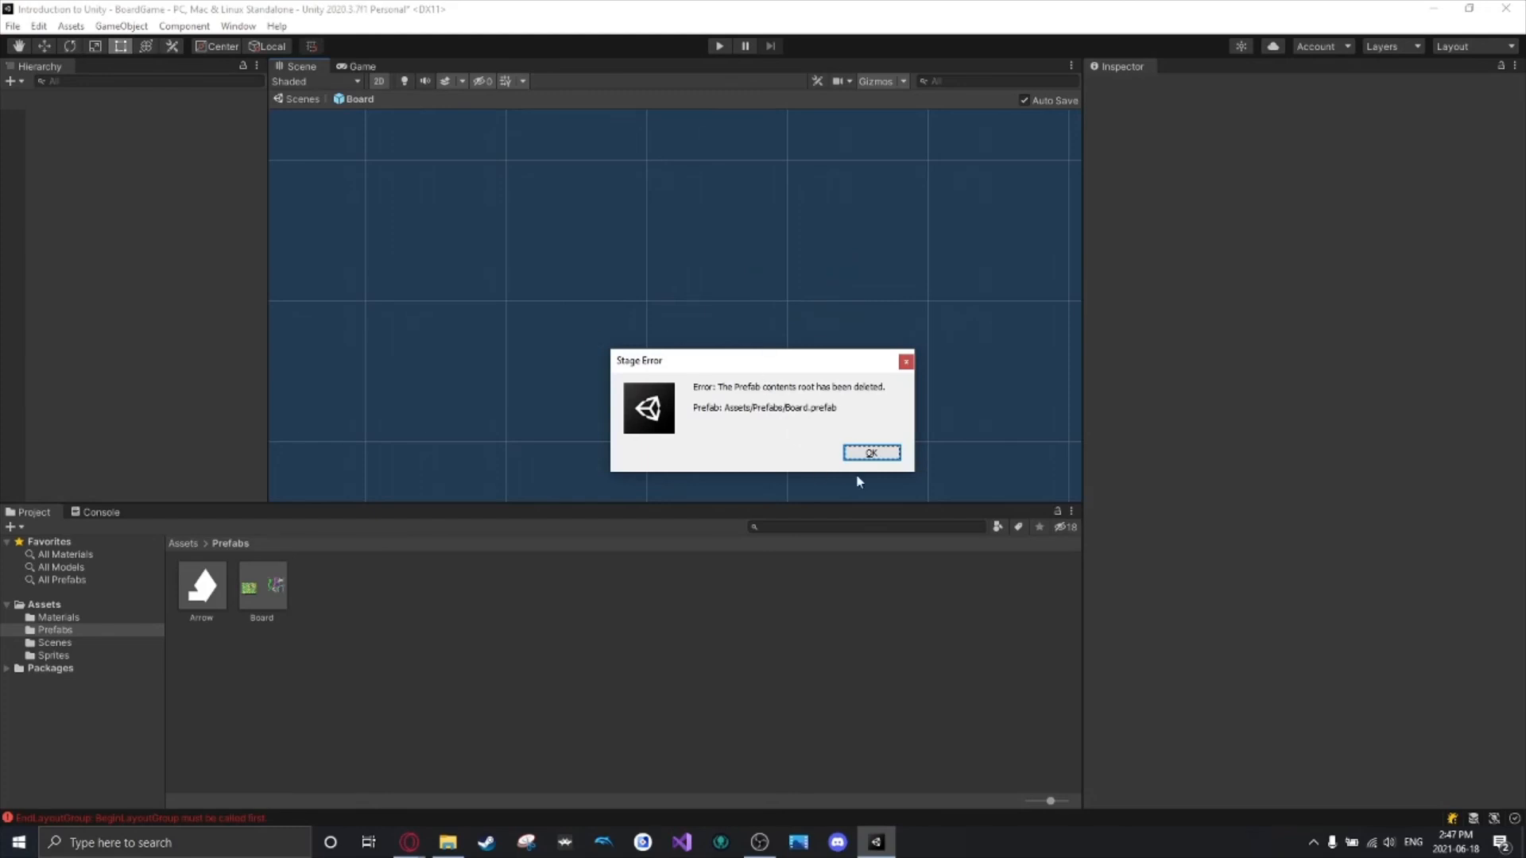
click(872, 453)
Select the Board object in the BoardGame scene and completely unpack its prefab.
scroll(287, 270, down, 3)
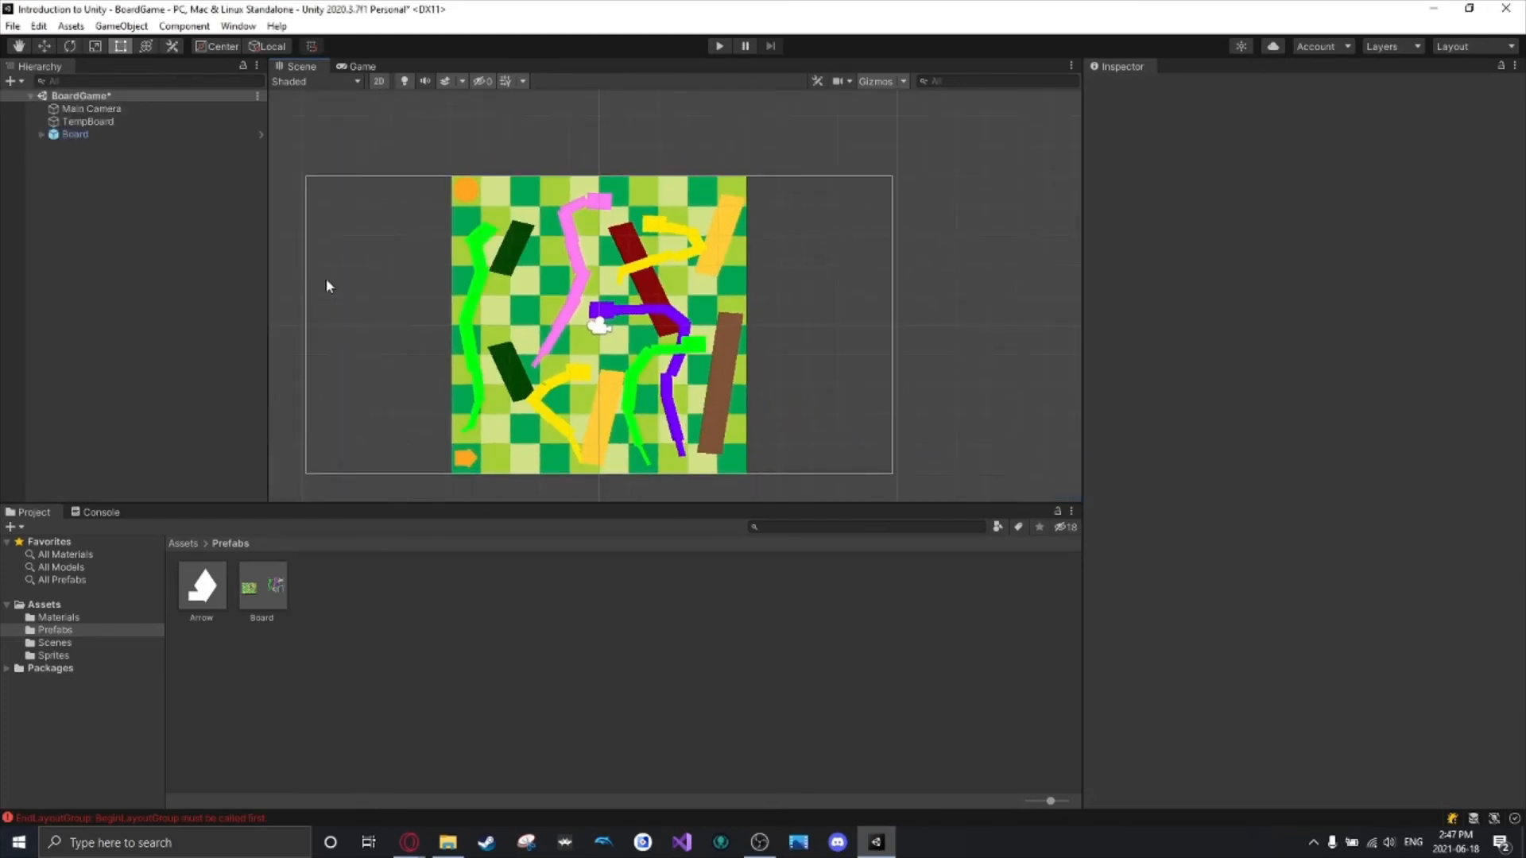
middle_drag(328, 286, 791, 252)
click(76, 134)
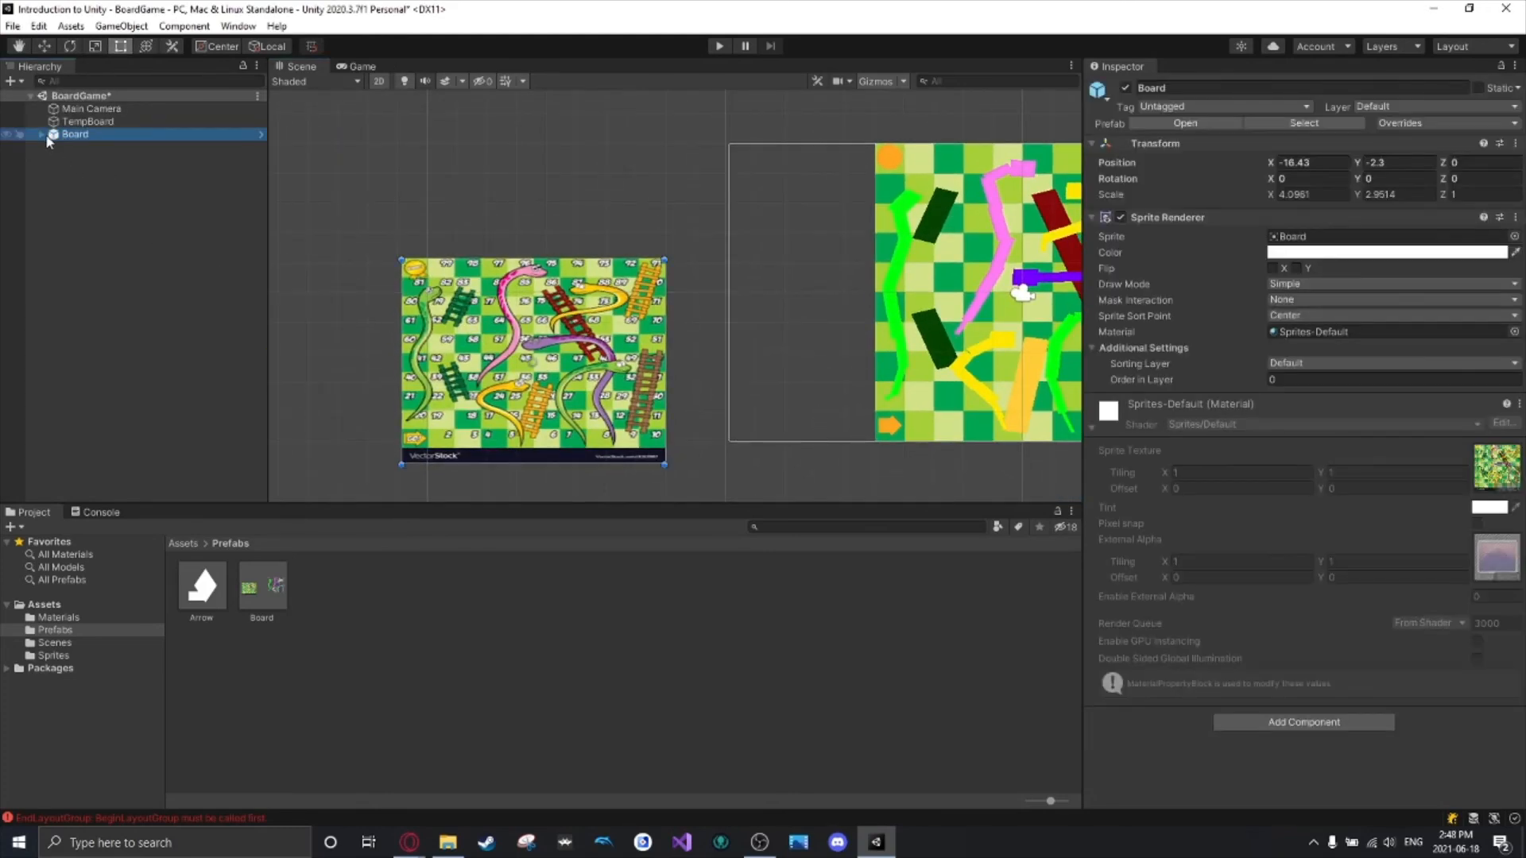
click(40, 135)
click(114, 161)
click(85, 132)
right_click(85, 132)
mouse_move(183, 321)
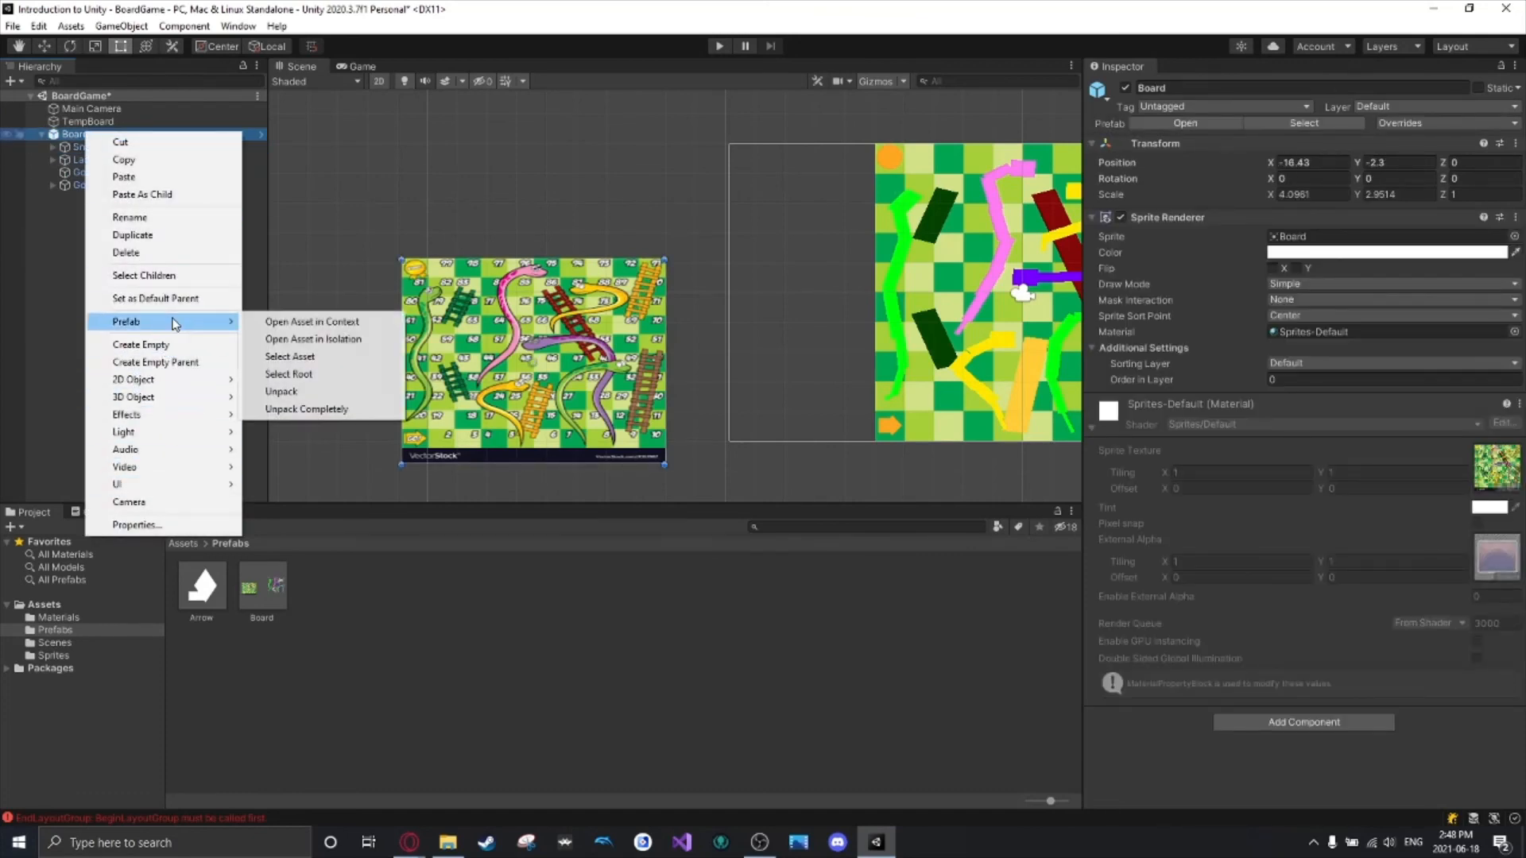
click(298, 409)
Move Snakes, Ladders, Goal and Go out of Board and make them children of TempBoard.
click(79, 146)
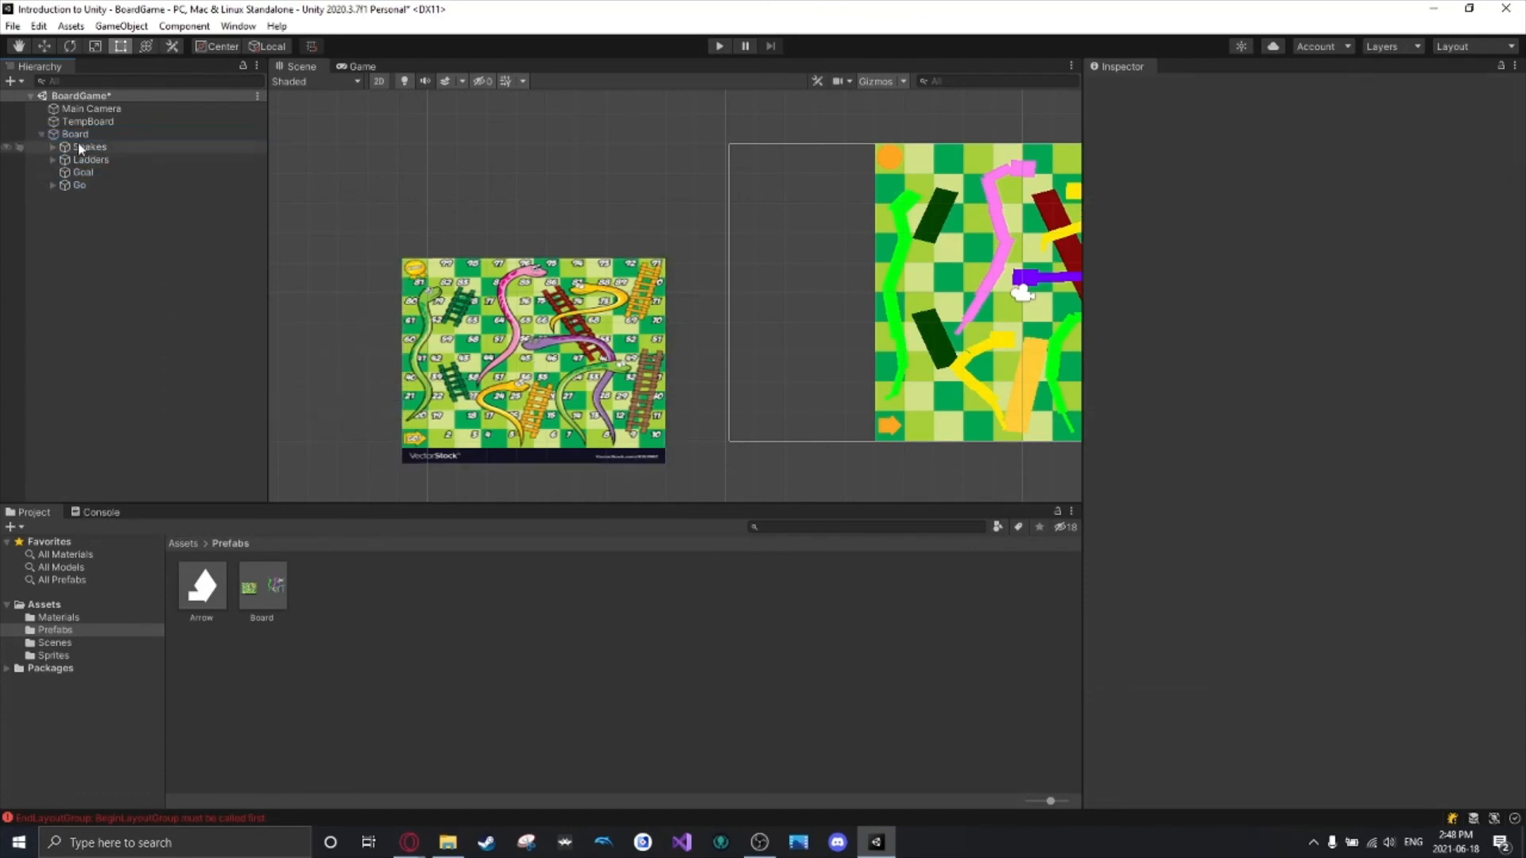
shift+click(85, 183)
drag(86, 183, 92, 121)
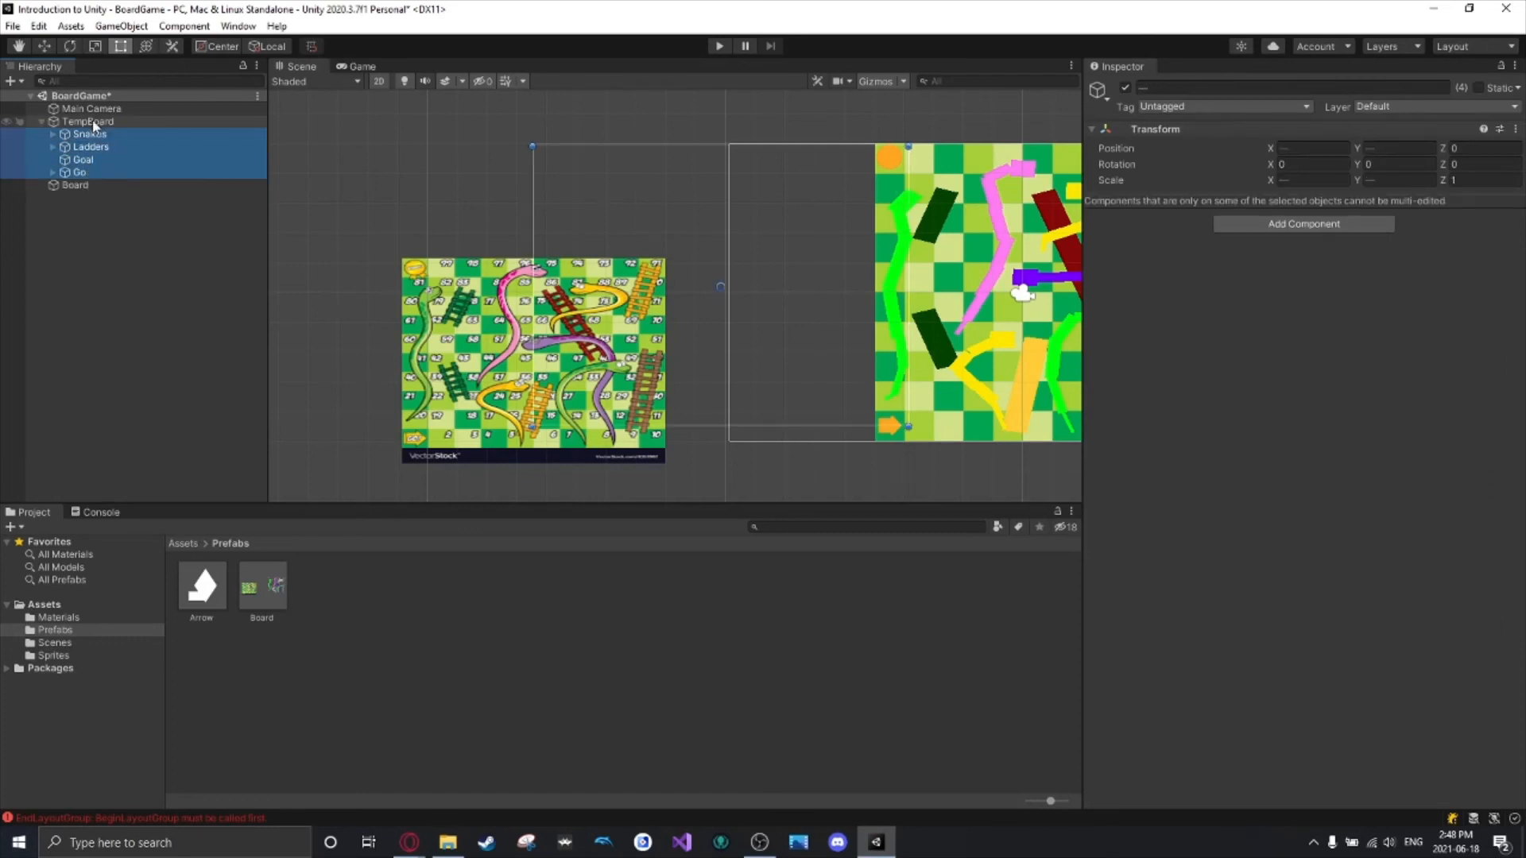
click(53, 122)
middle_drag(760, 298, 587, 308)
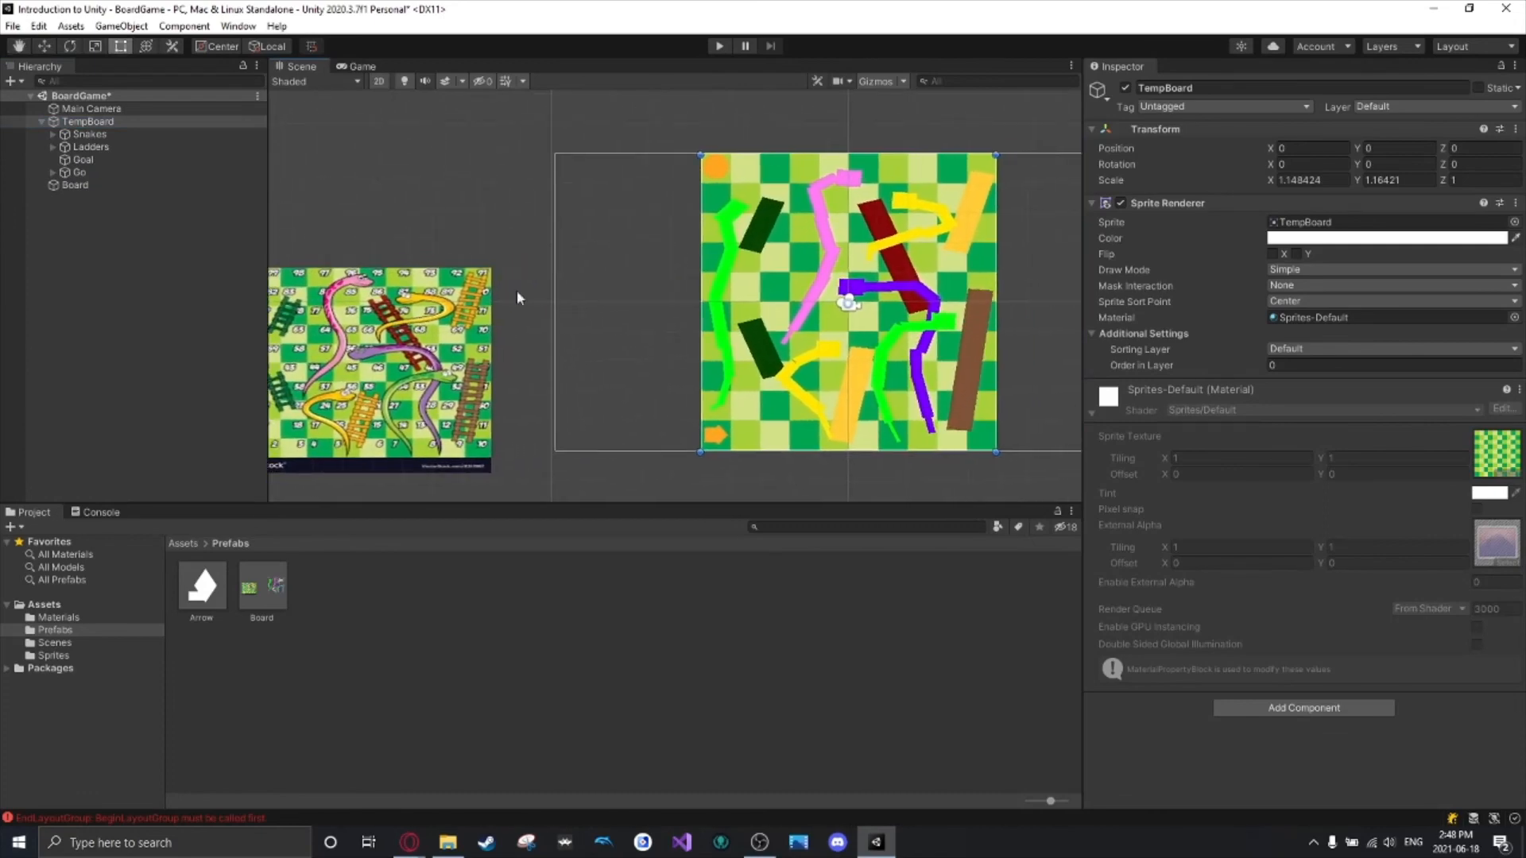
Collapse TempBoard and delete the Board reference image from the scene.
click(164, 183)
middle_drag(580, 386, 770, 347)
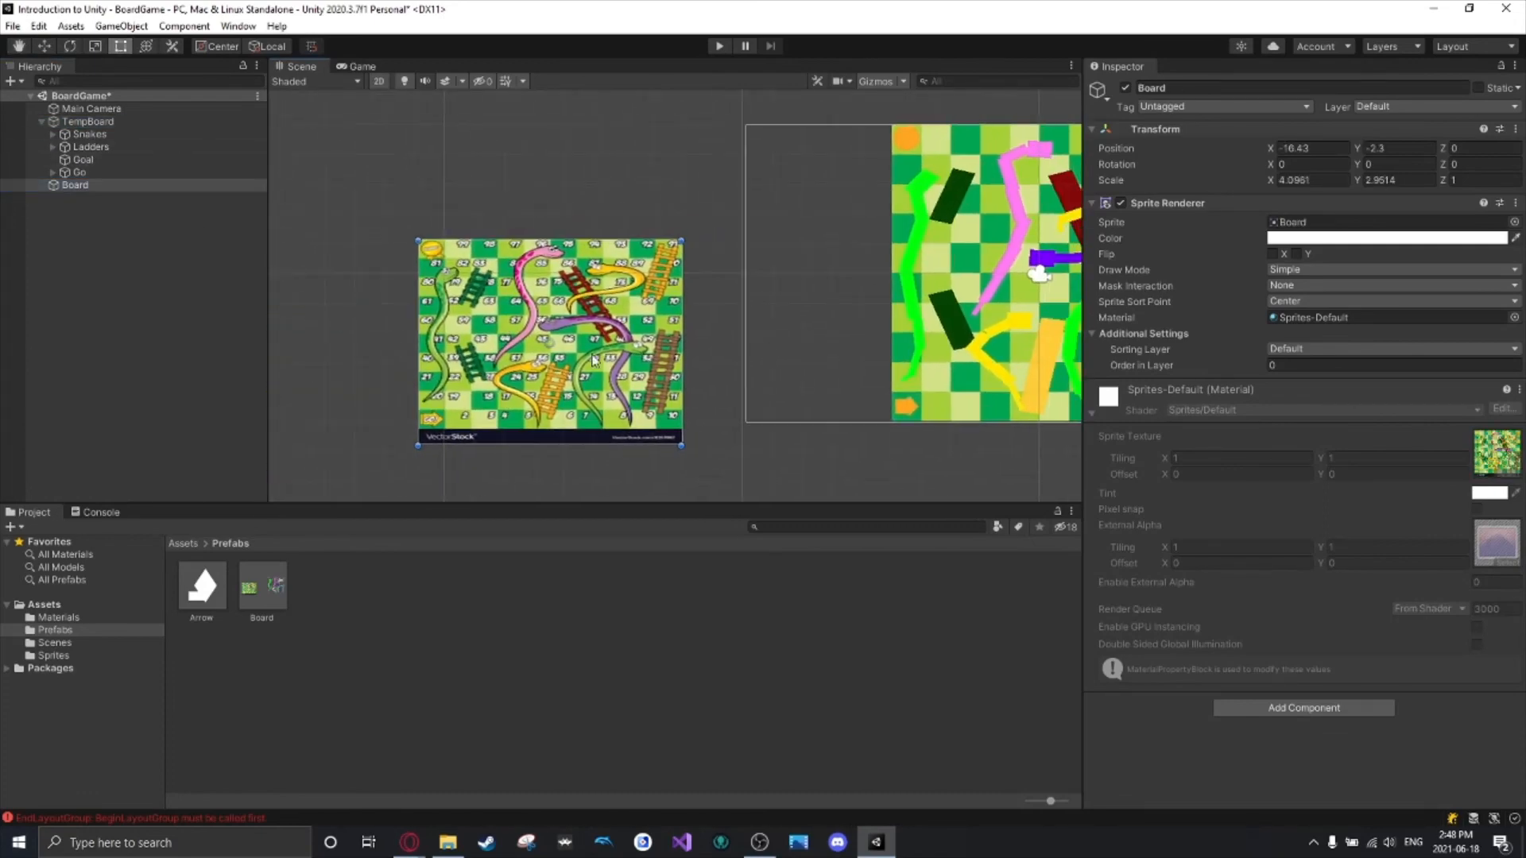
click(41, 122)
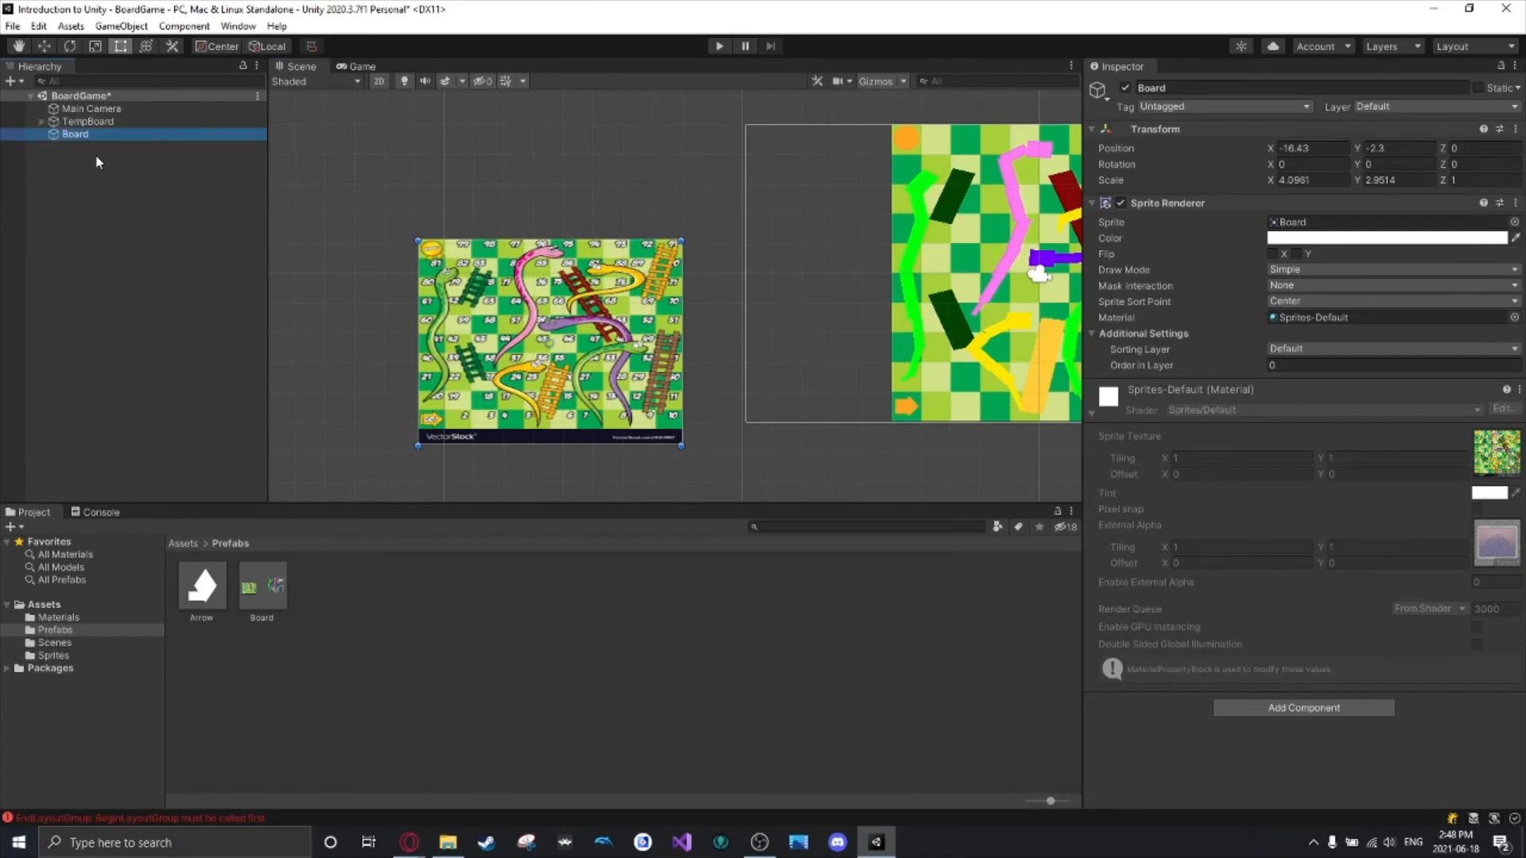
click(98, 164)
click(97, 132)
middle_drag(729, 224, 618, 221)
key(Delete)
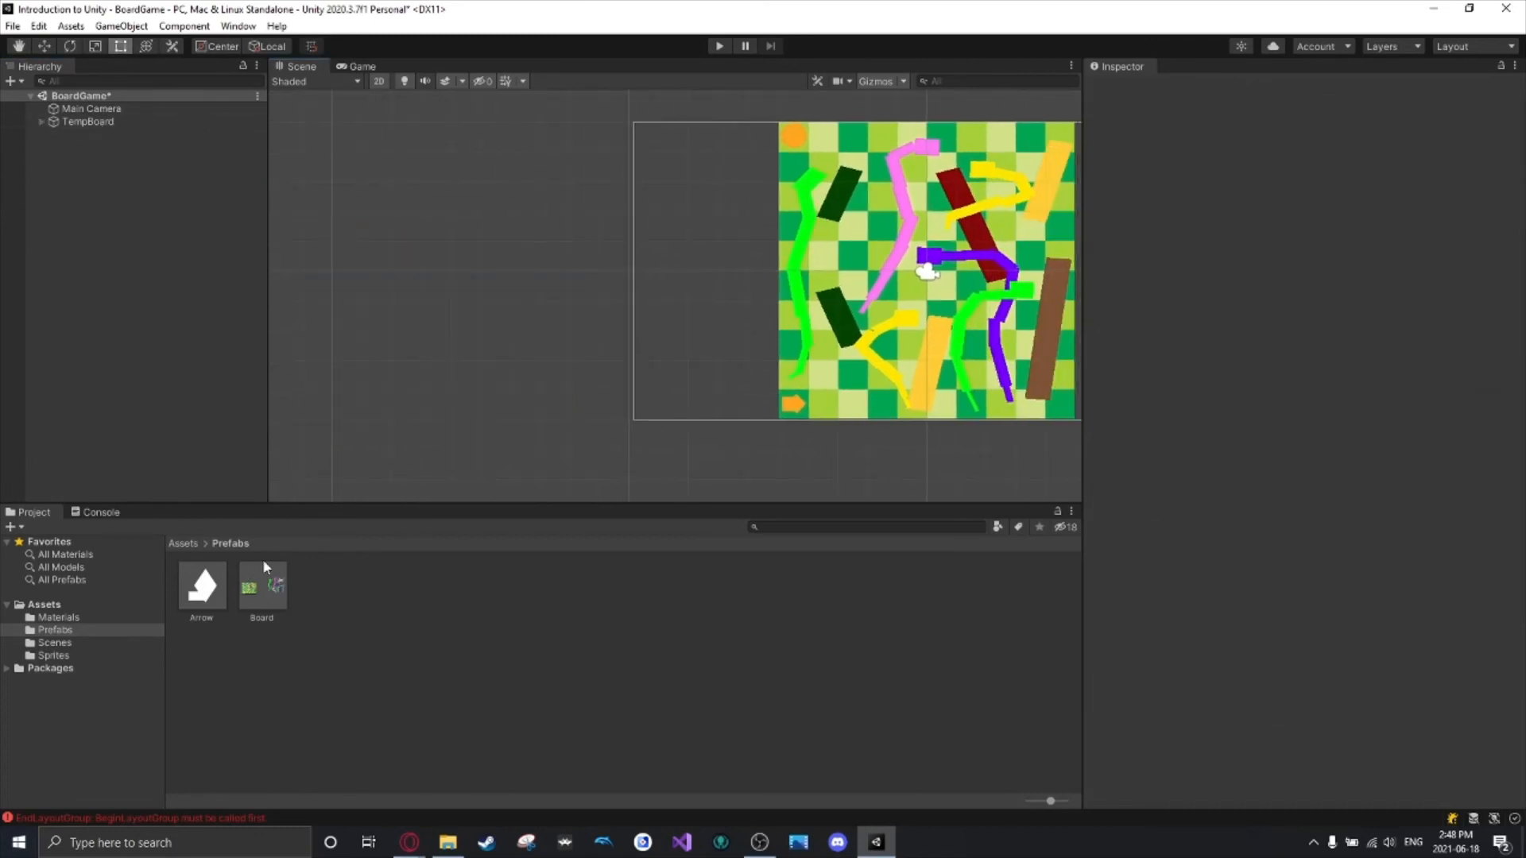
Delete the old Board prefab asset from the Prefabs folder.
click(271, 584)
key(Delete)
click(827, 449)
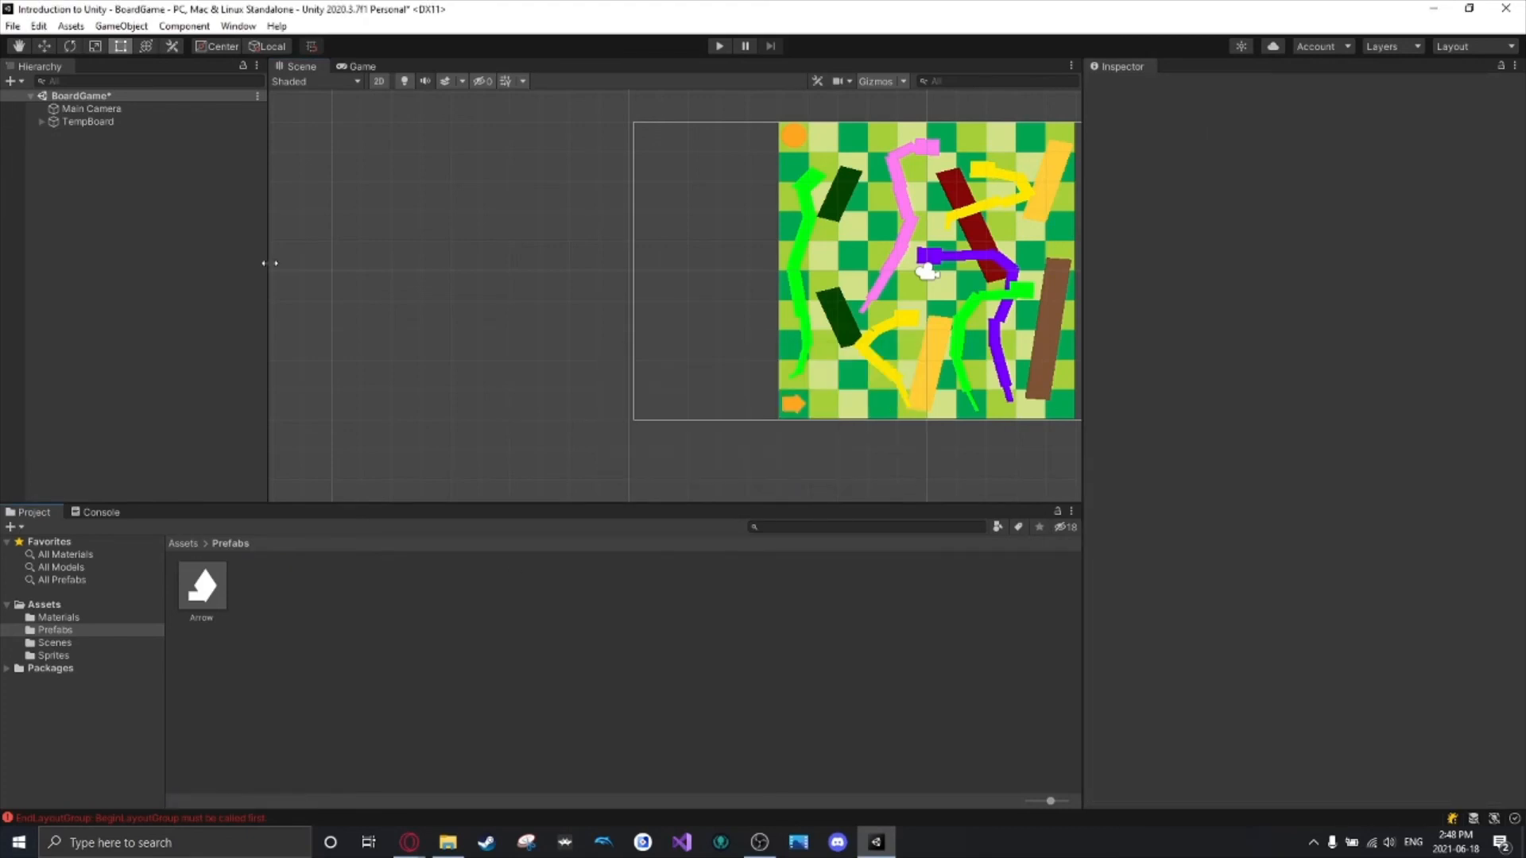
Save the TempBoard object as a prefab in the Prefabs folder and open it for editing.
click(88, 125)
drag(88, 128, 334, 582)
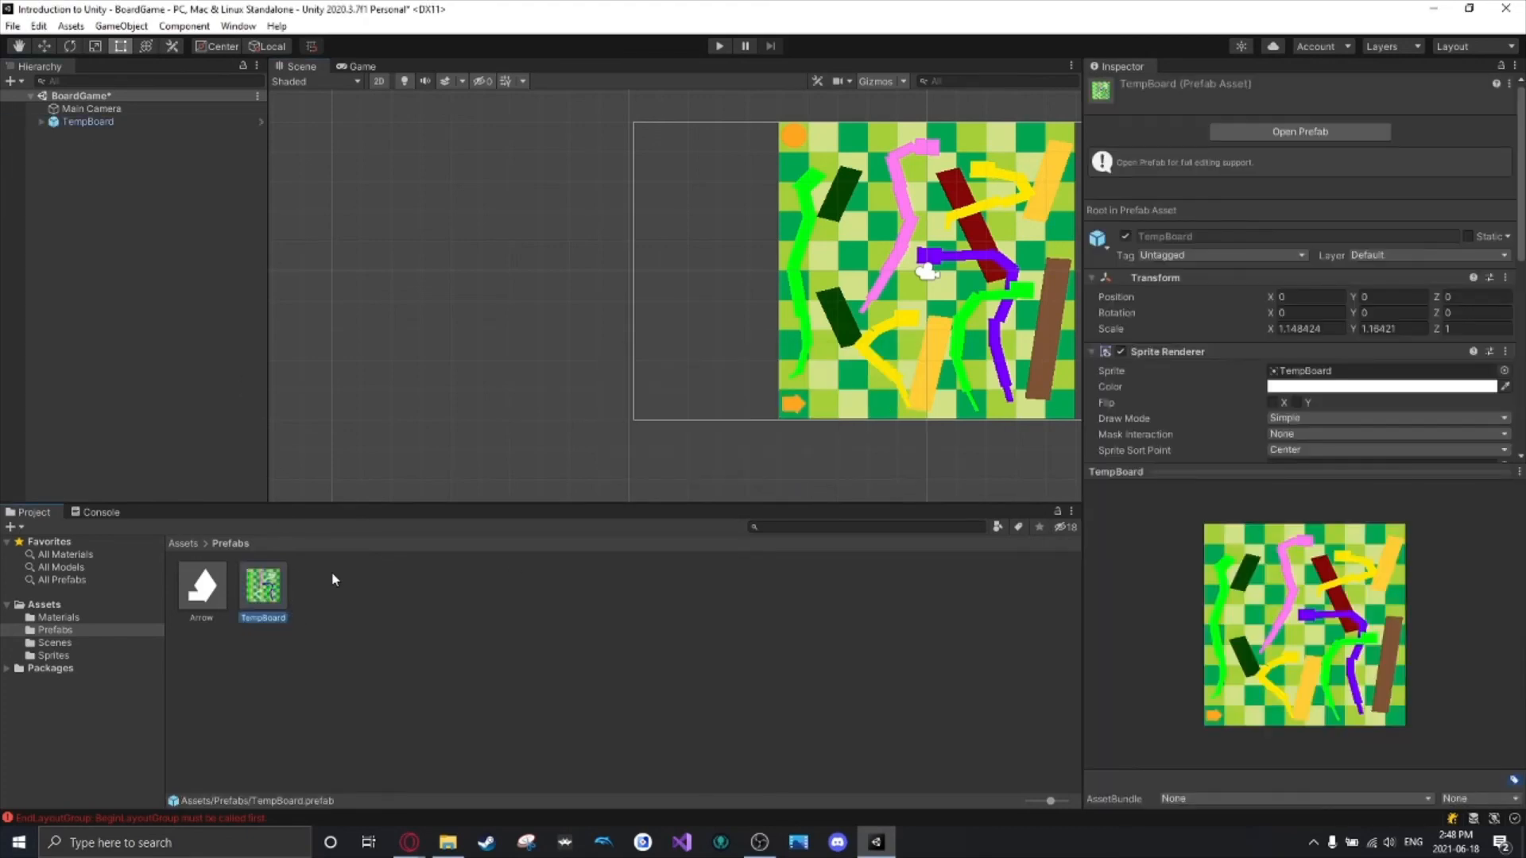
middle_drag(521, 413, 334, 474)
double_click(264, 592)
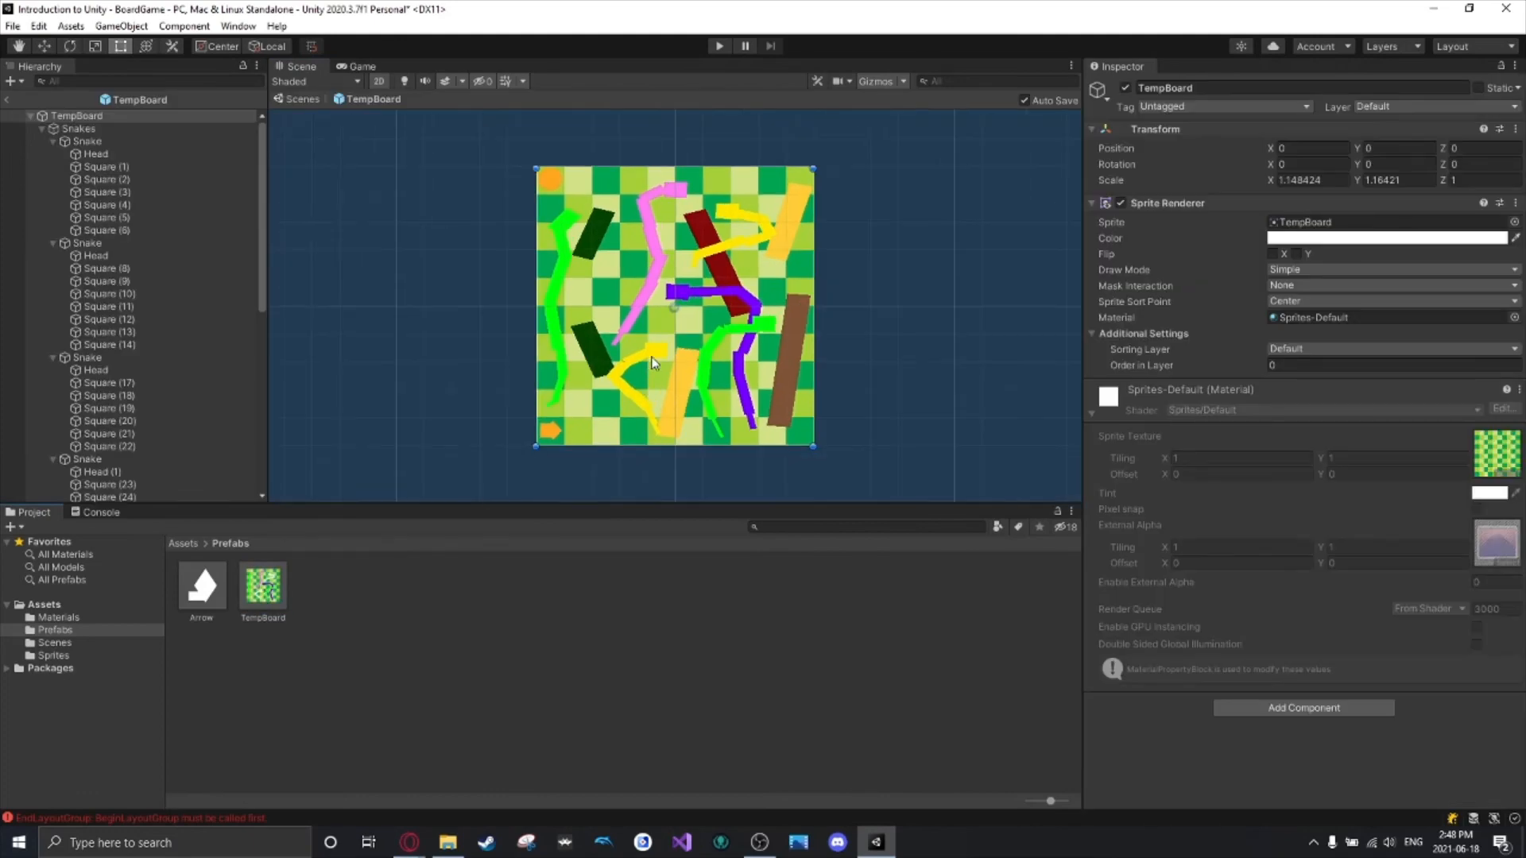
Examine the layout of the snakes, ladders and markers in the TempBoard prefab.
scroll(844, 278, up, 3)
scroll(844, 278, down, 4)
scroll(842, 274, up, 9)
scroll(842, 274, down, 10)
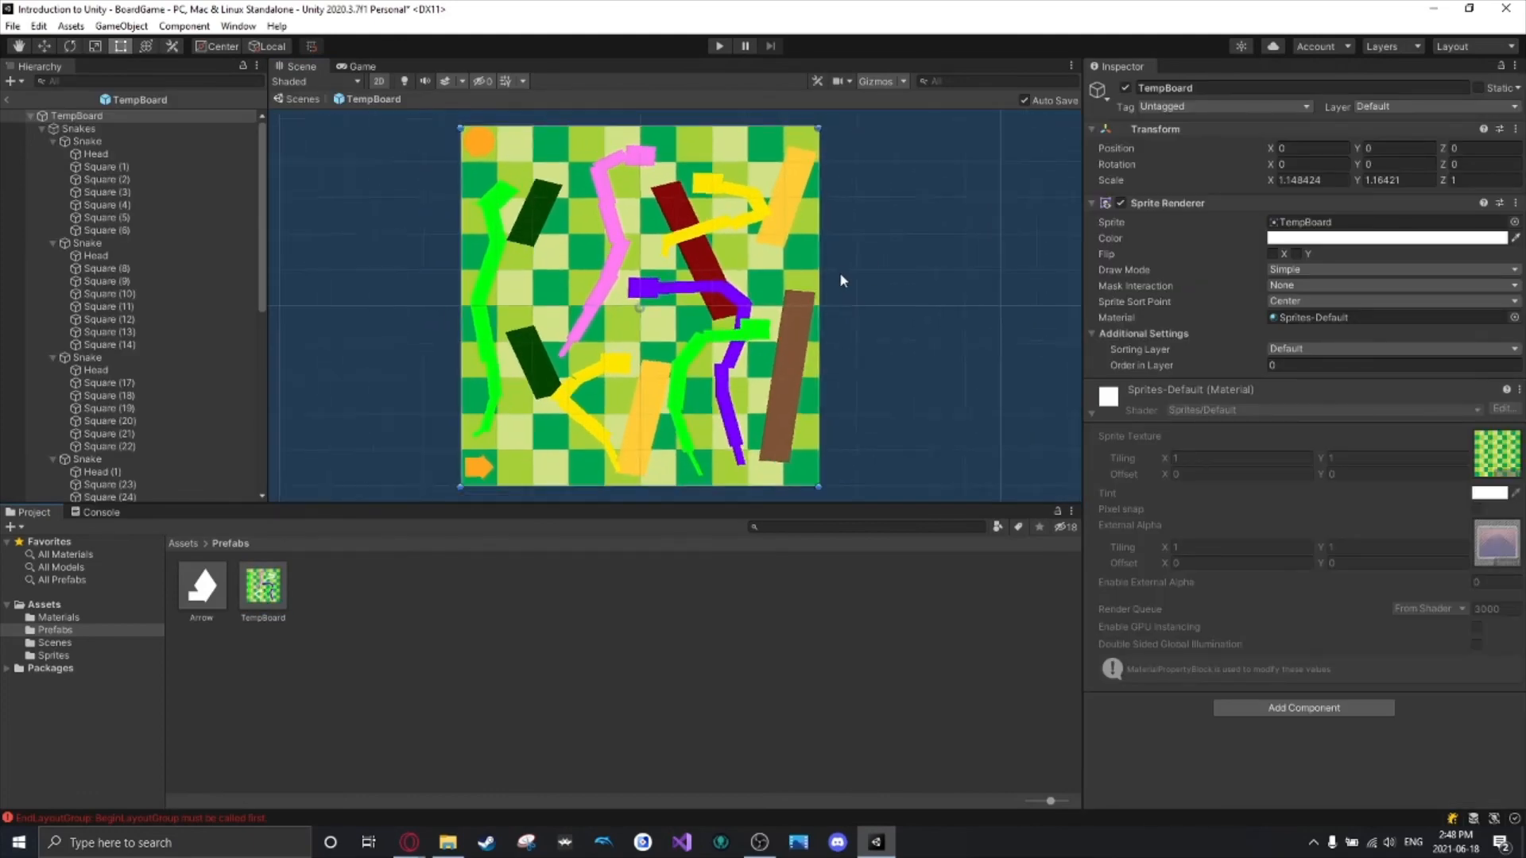
scroll(589, 309, up, 1)
middle_drag(589, 308, 546, 324)
scroll(549, 362, up, 2)
scroll(545, 329, down, 1)
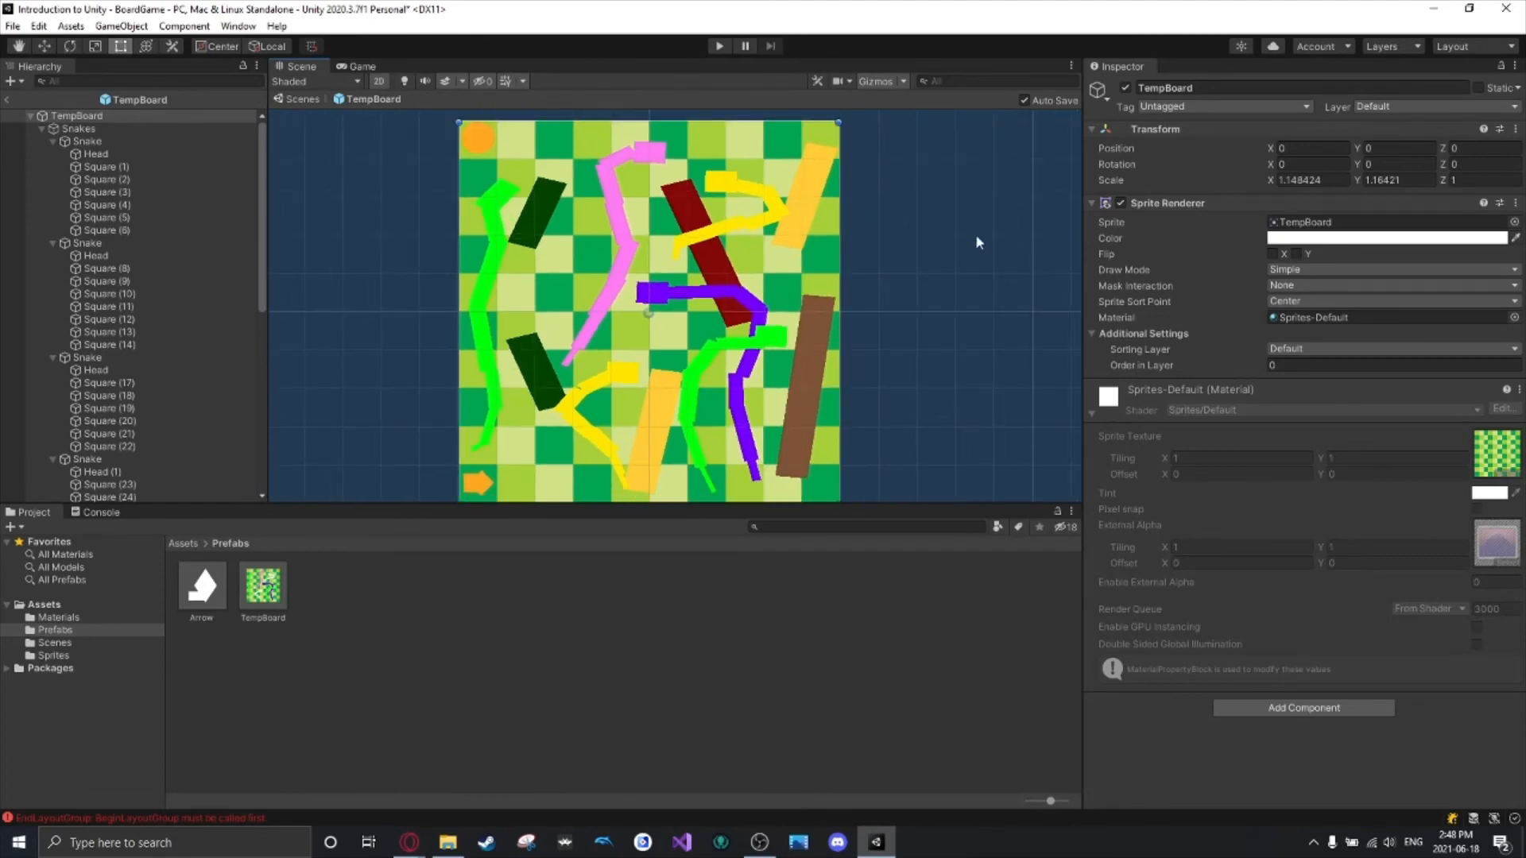
scroll(706, 300, down, 1)
scroll(706, 301, up, 1)
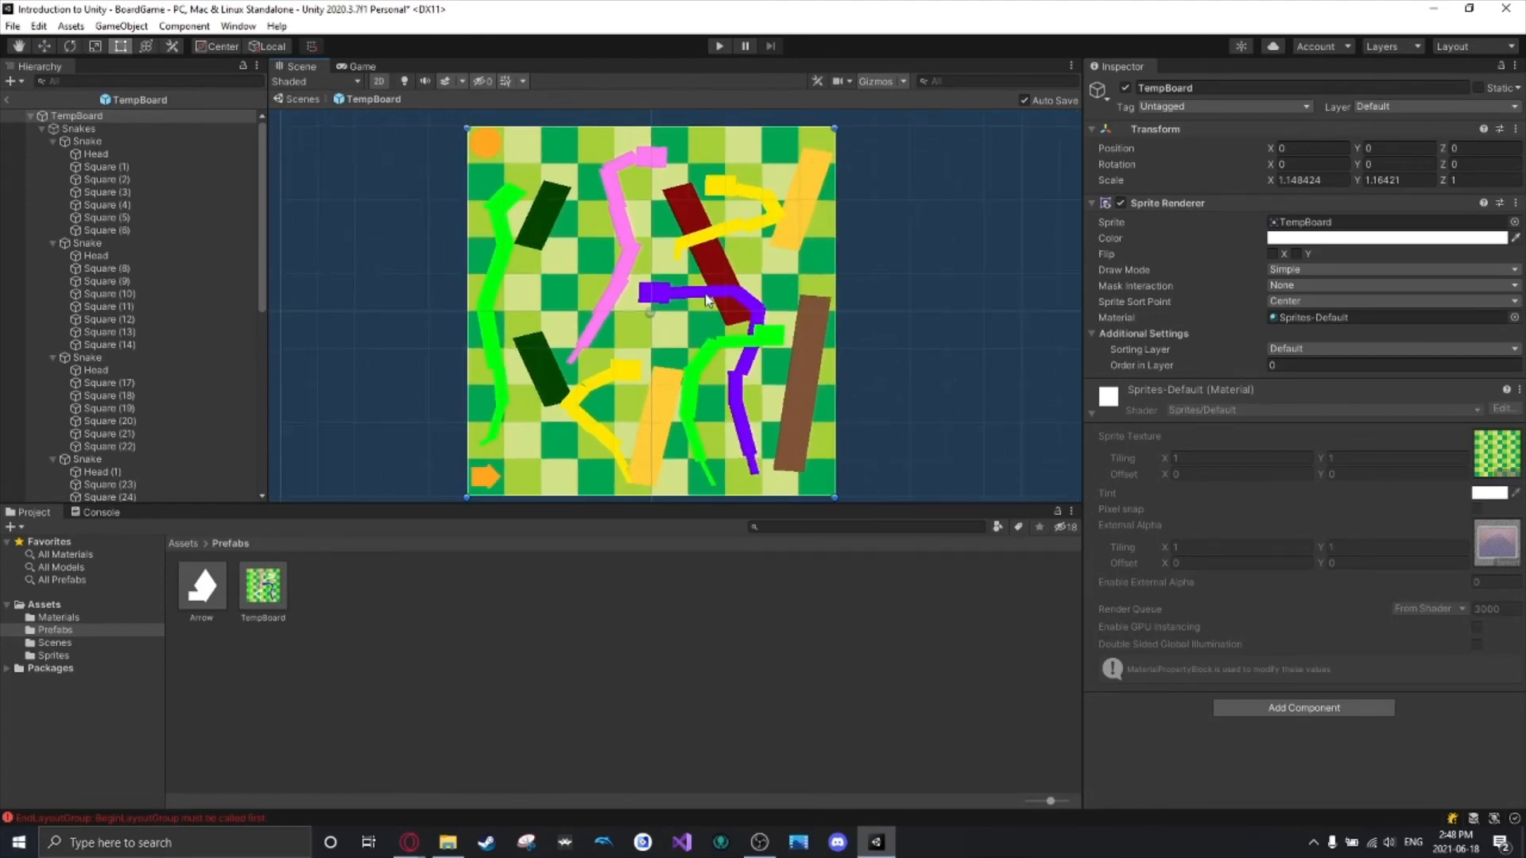
scroll(706, 301, down, 1)
scroll(706, 300, up, 1)
scroll(705, 300, down, 1)
scroll(705, 300, up, 1)
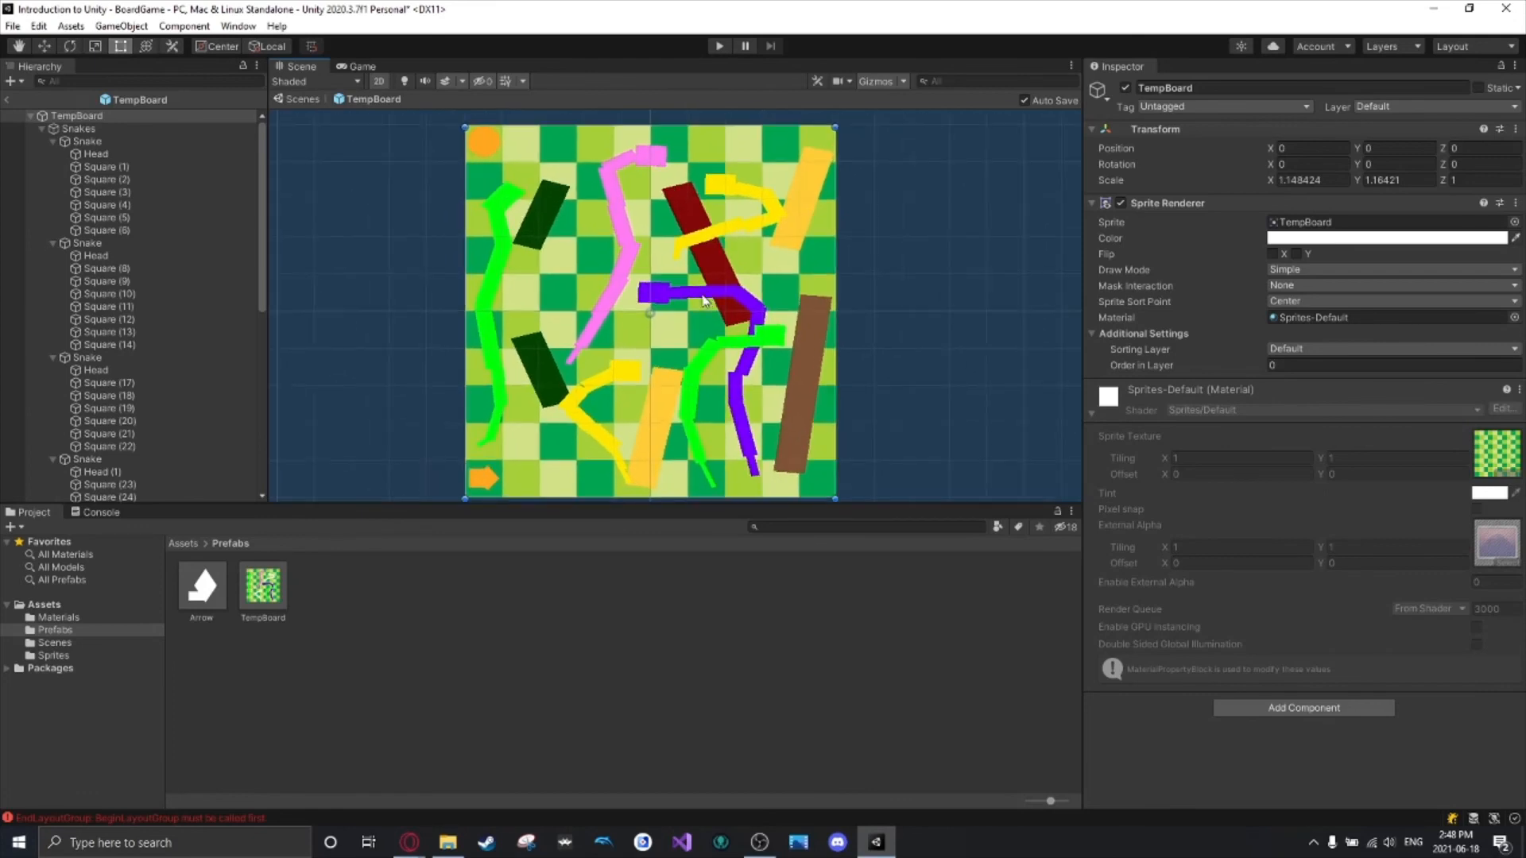
Collapse the individual Snake objects and the Ladders and Snakes groups in the TempBoard prefab's hierarchy.
click(52, 242)
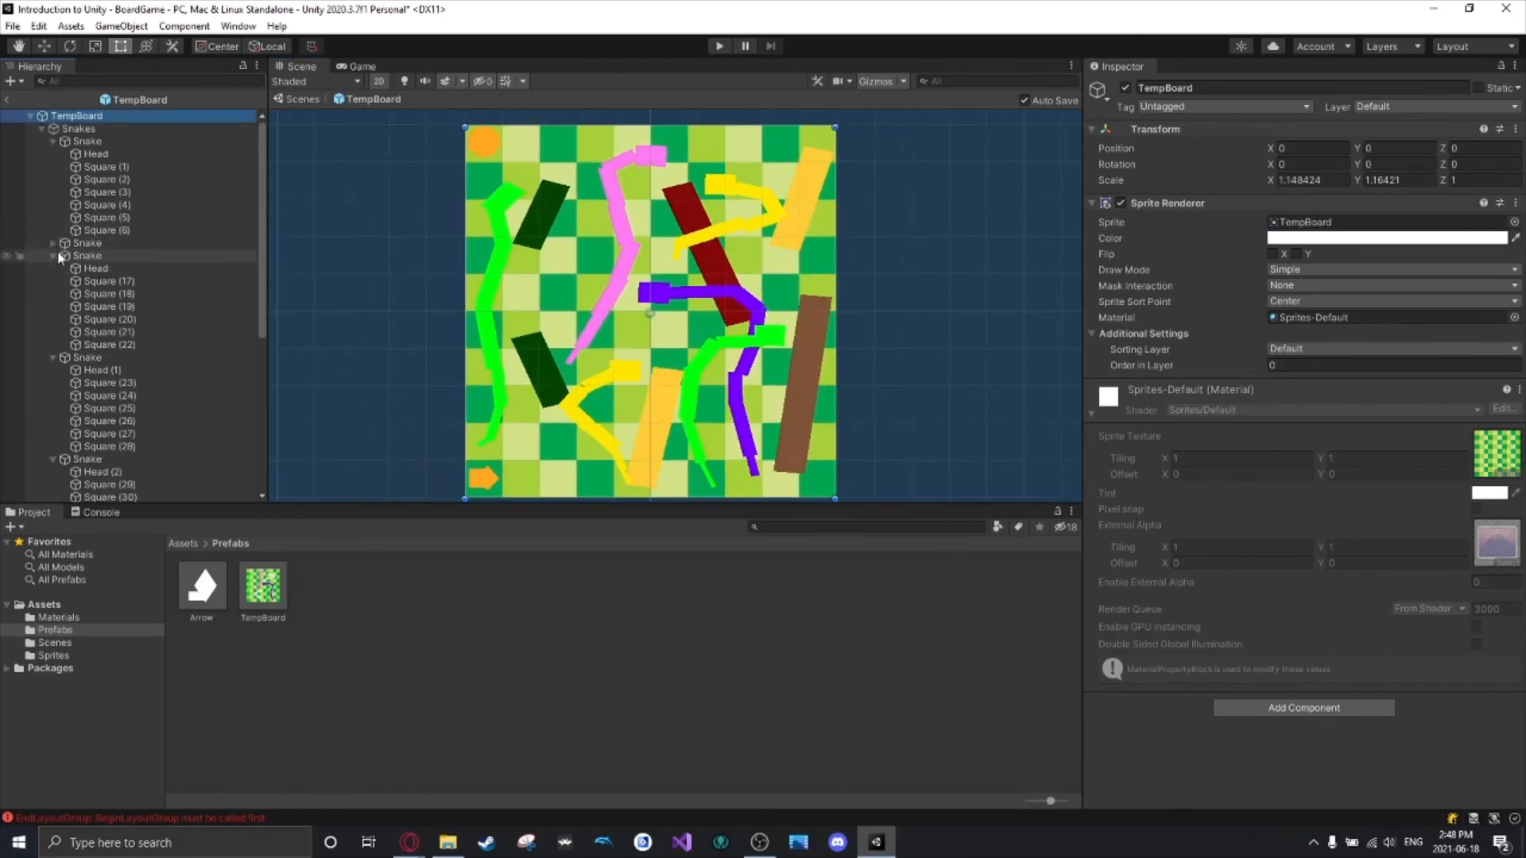
click(55, 254)
click(51, 269)
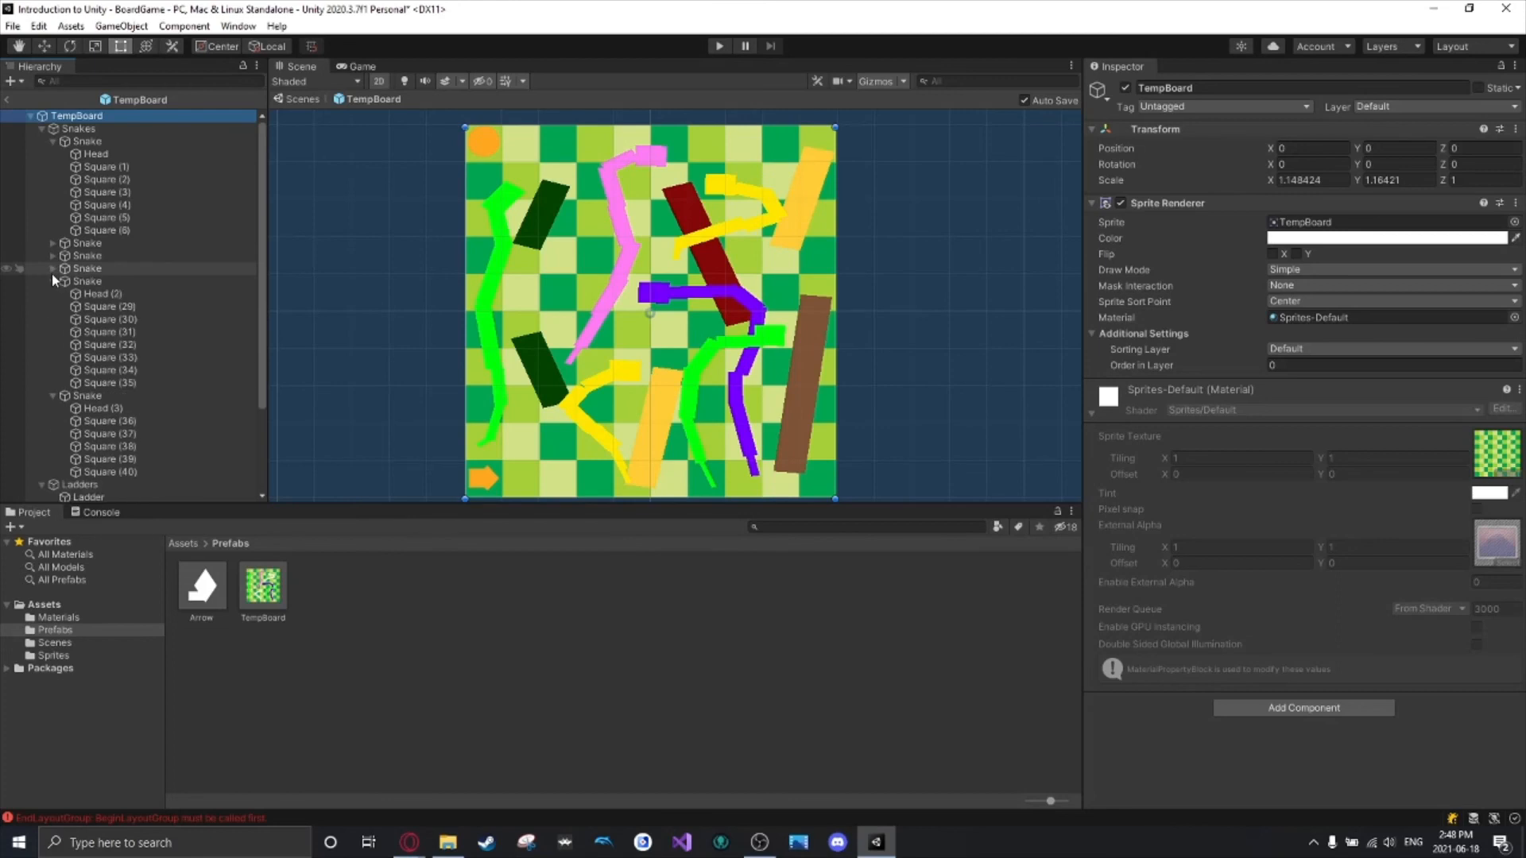
click(52, 279)
click(52, 293)
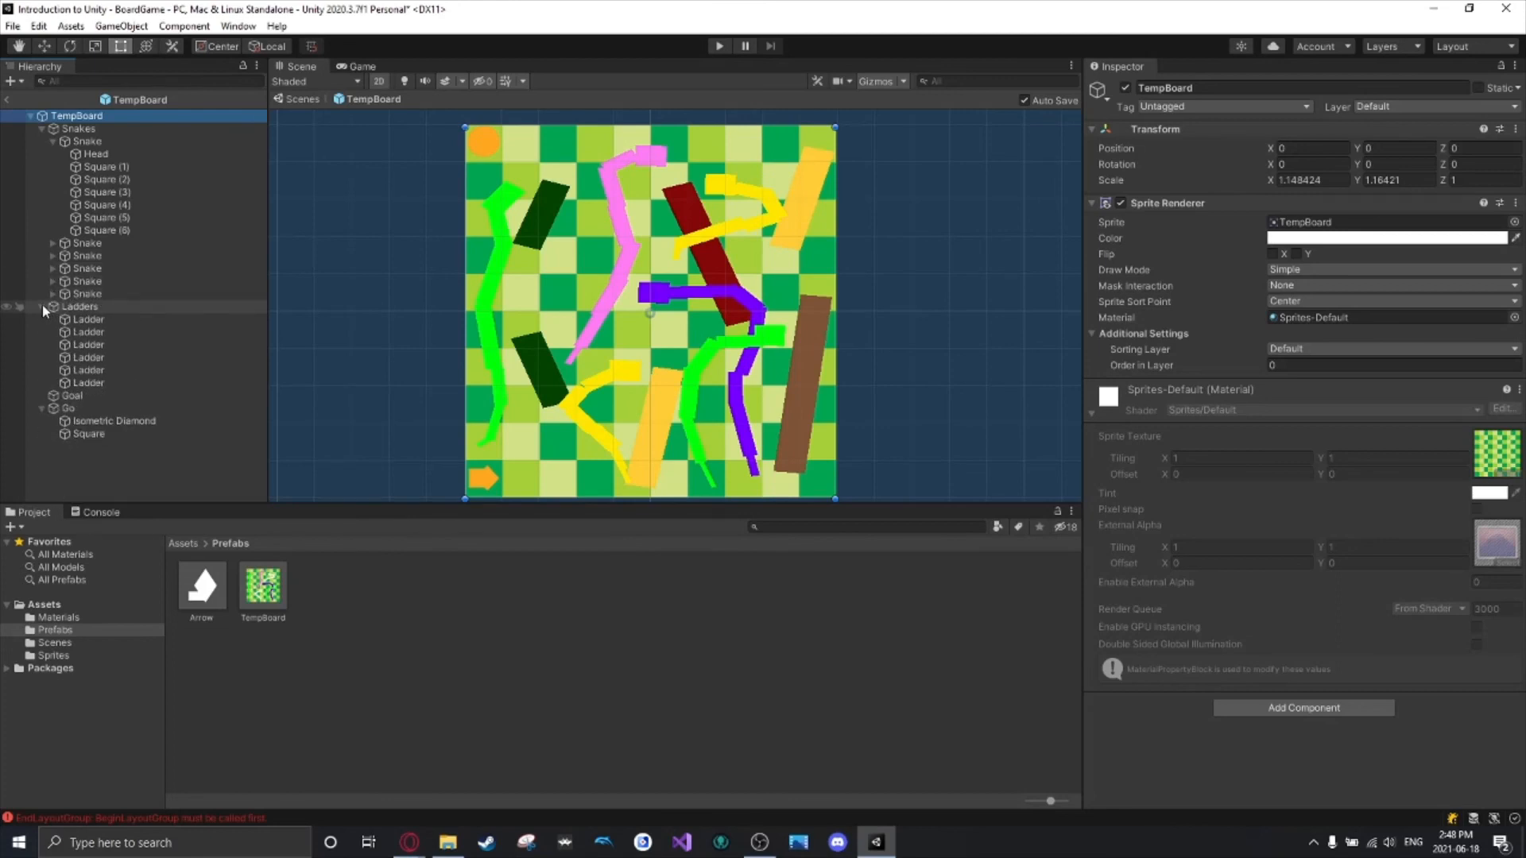
click(41, 307)
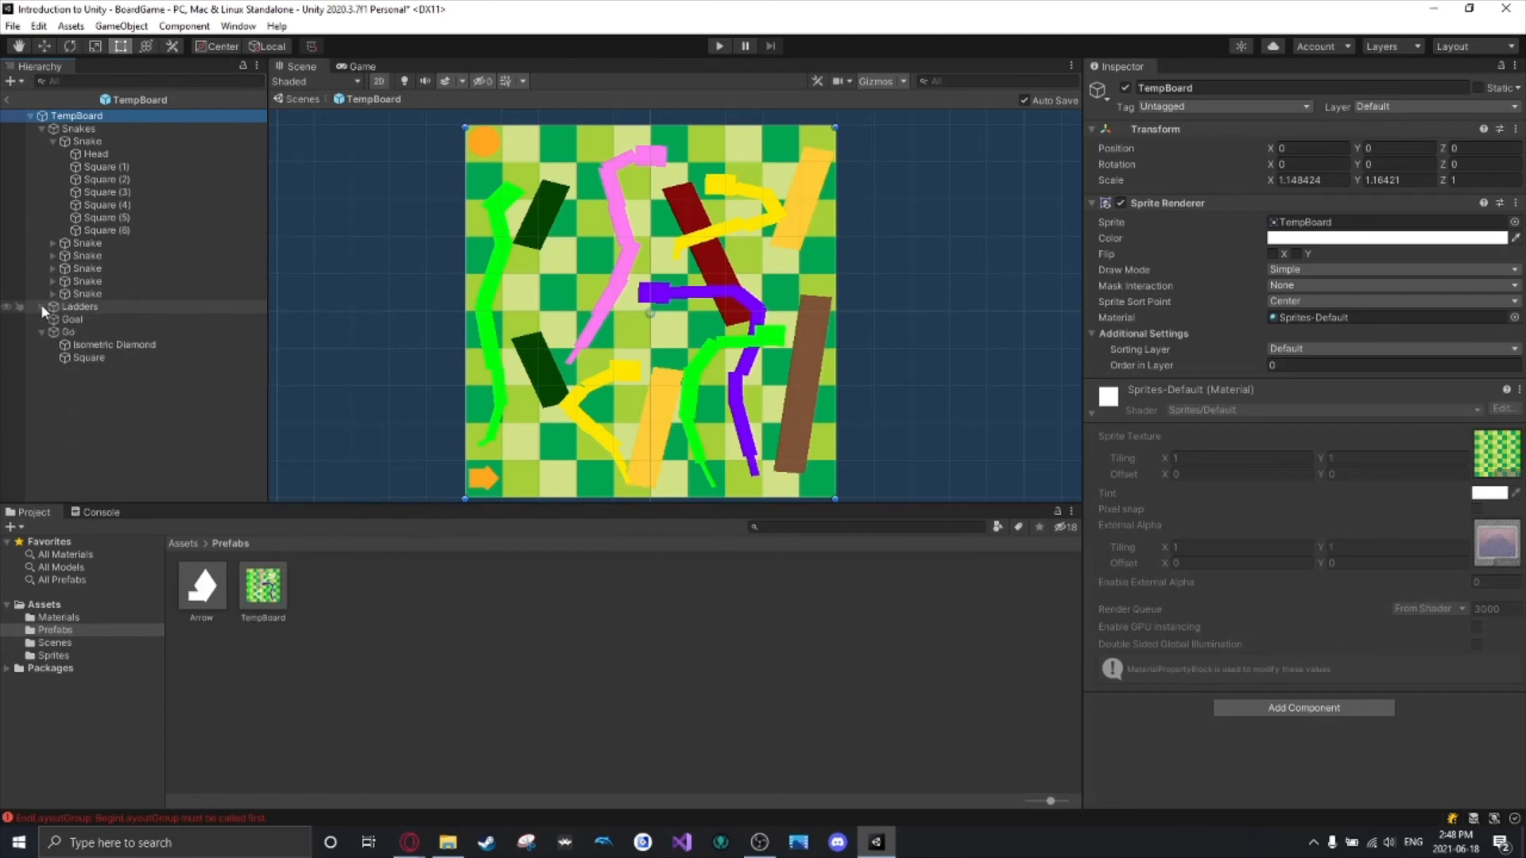
click(53, 142)
click(41, 128)
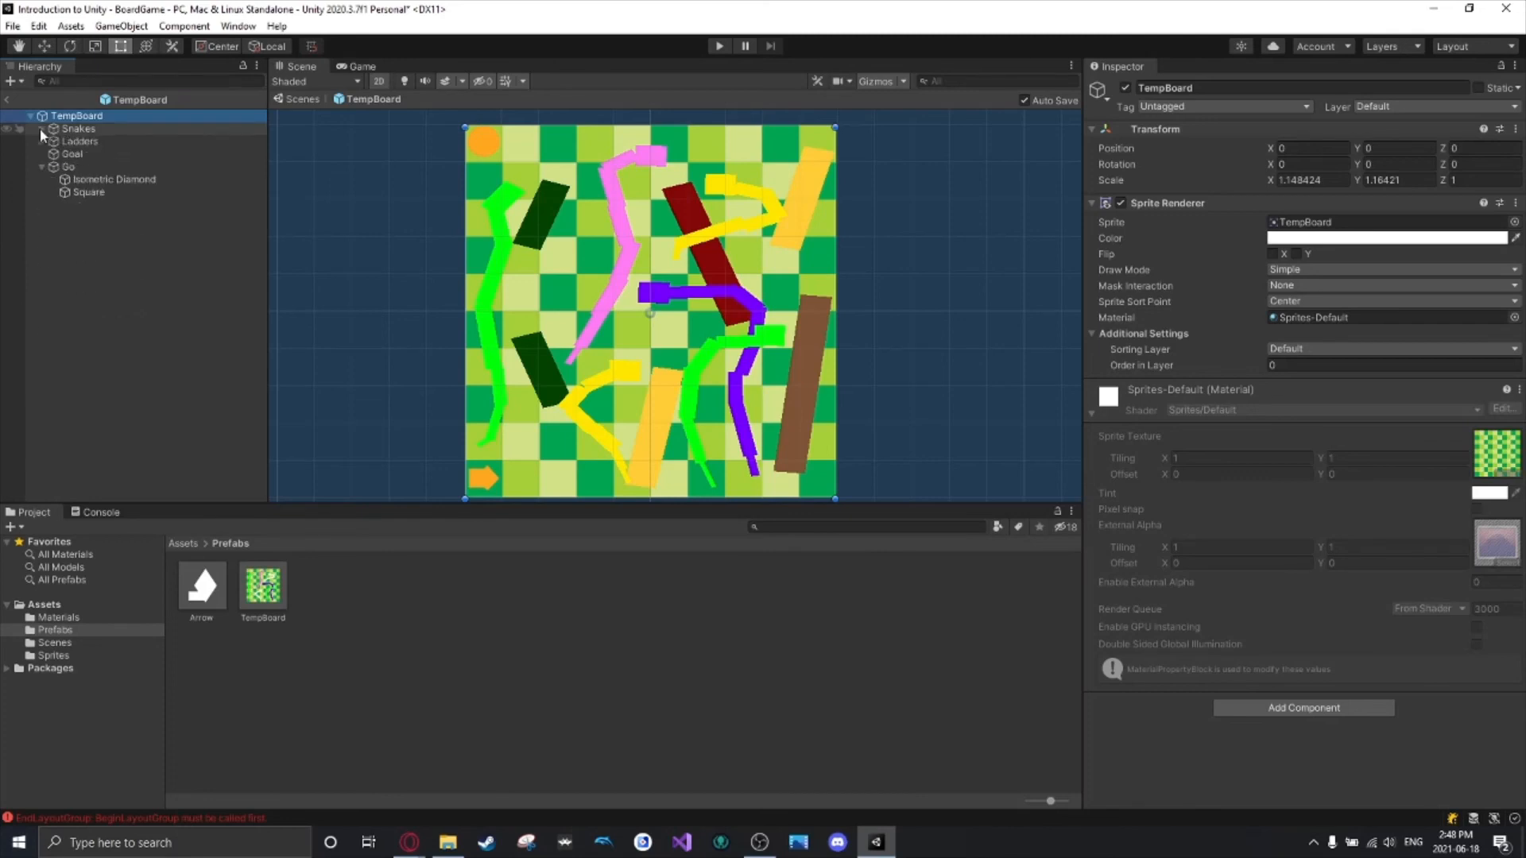
Open SampleScene from the Scenes folder and save the changes made to the BoardGame scene.
click(100, 643)
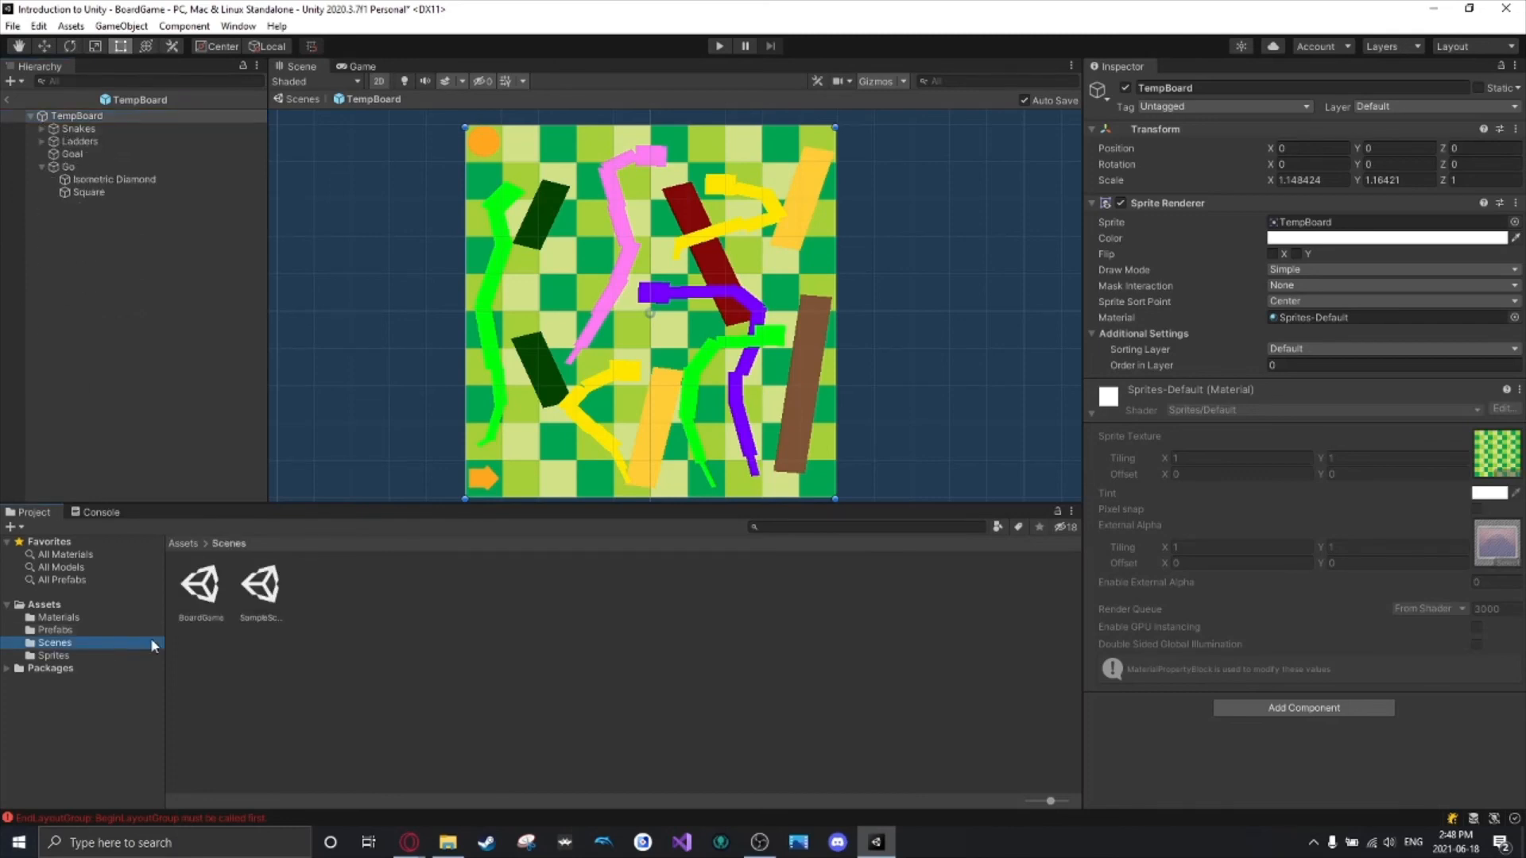
double_click(279, 585)
click(748, 454)
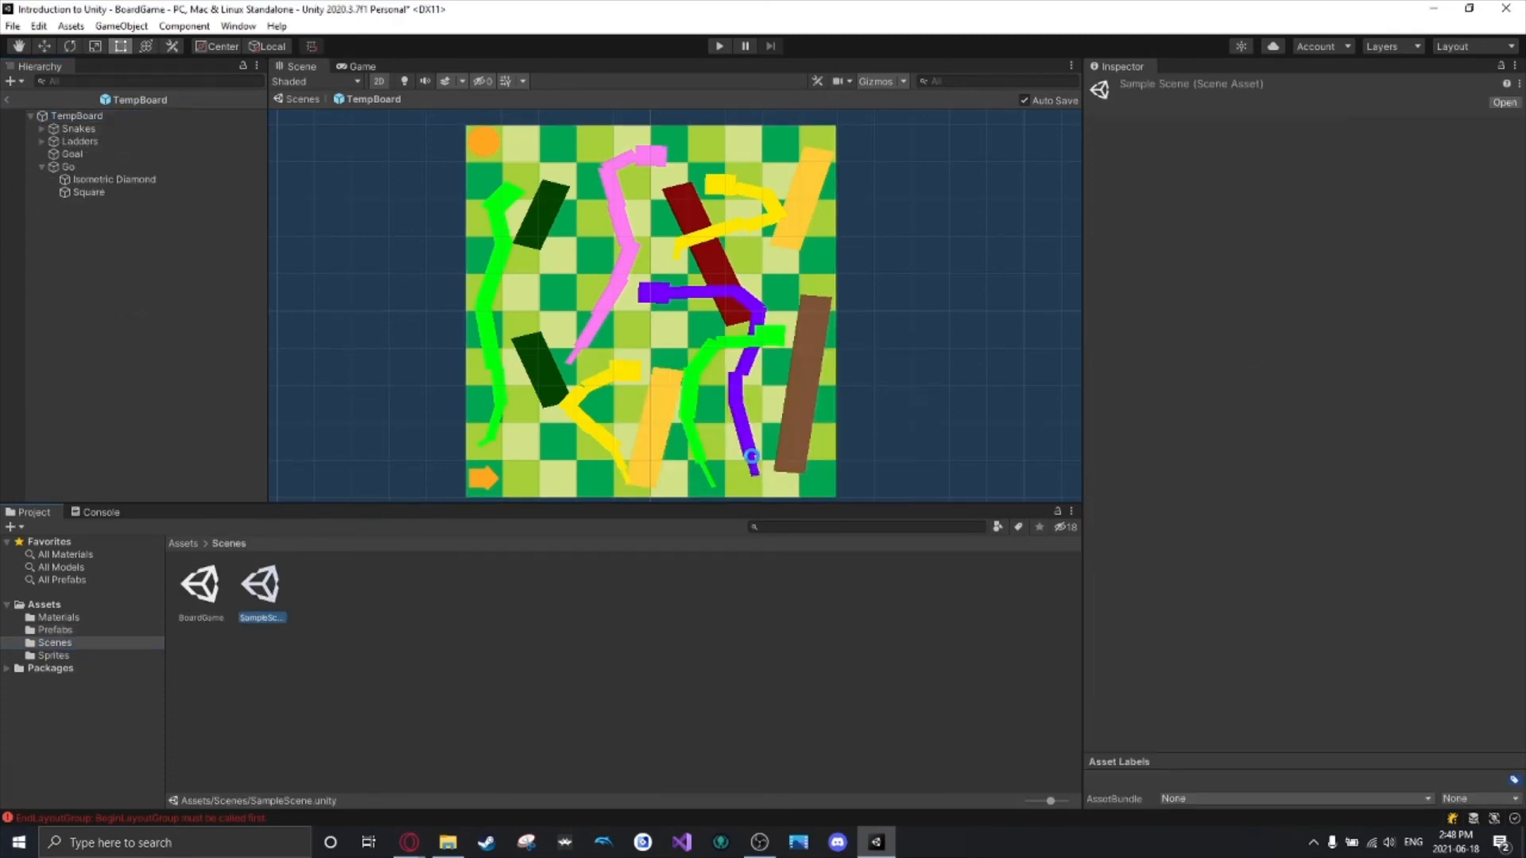
Place a TempBoard prefab instance beside the hexagons at about X -15.86, Y -0.22, and delete it again.
click(82, 632)
drag(273, 605, 395, 355)
middle_drag(407, 371, 572, 305)
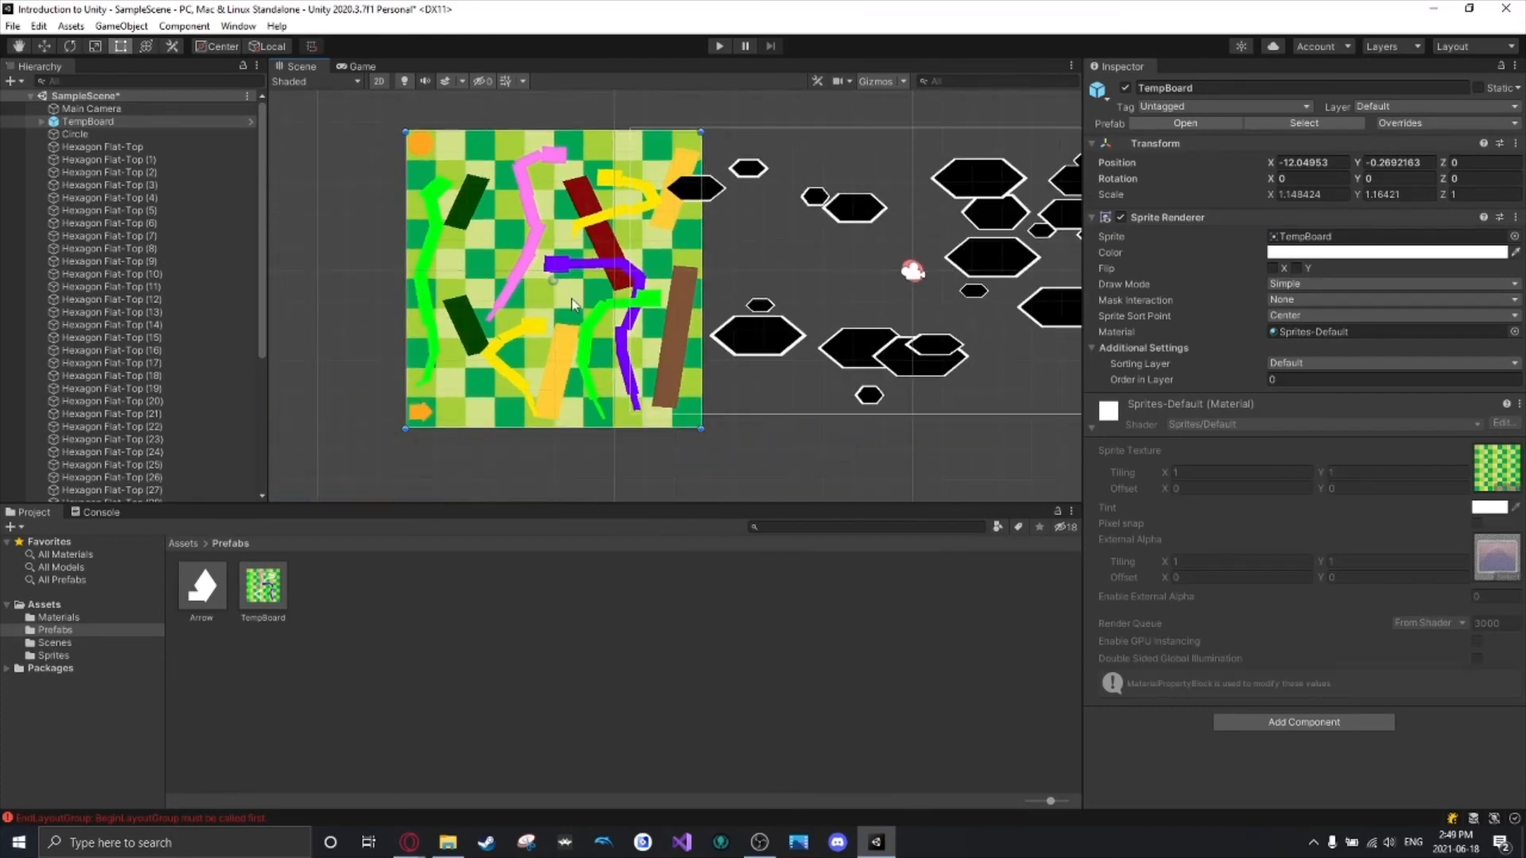
drag(573, 305, 456, 304)
scroll(680, 360, down, 5)
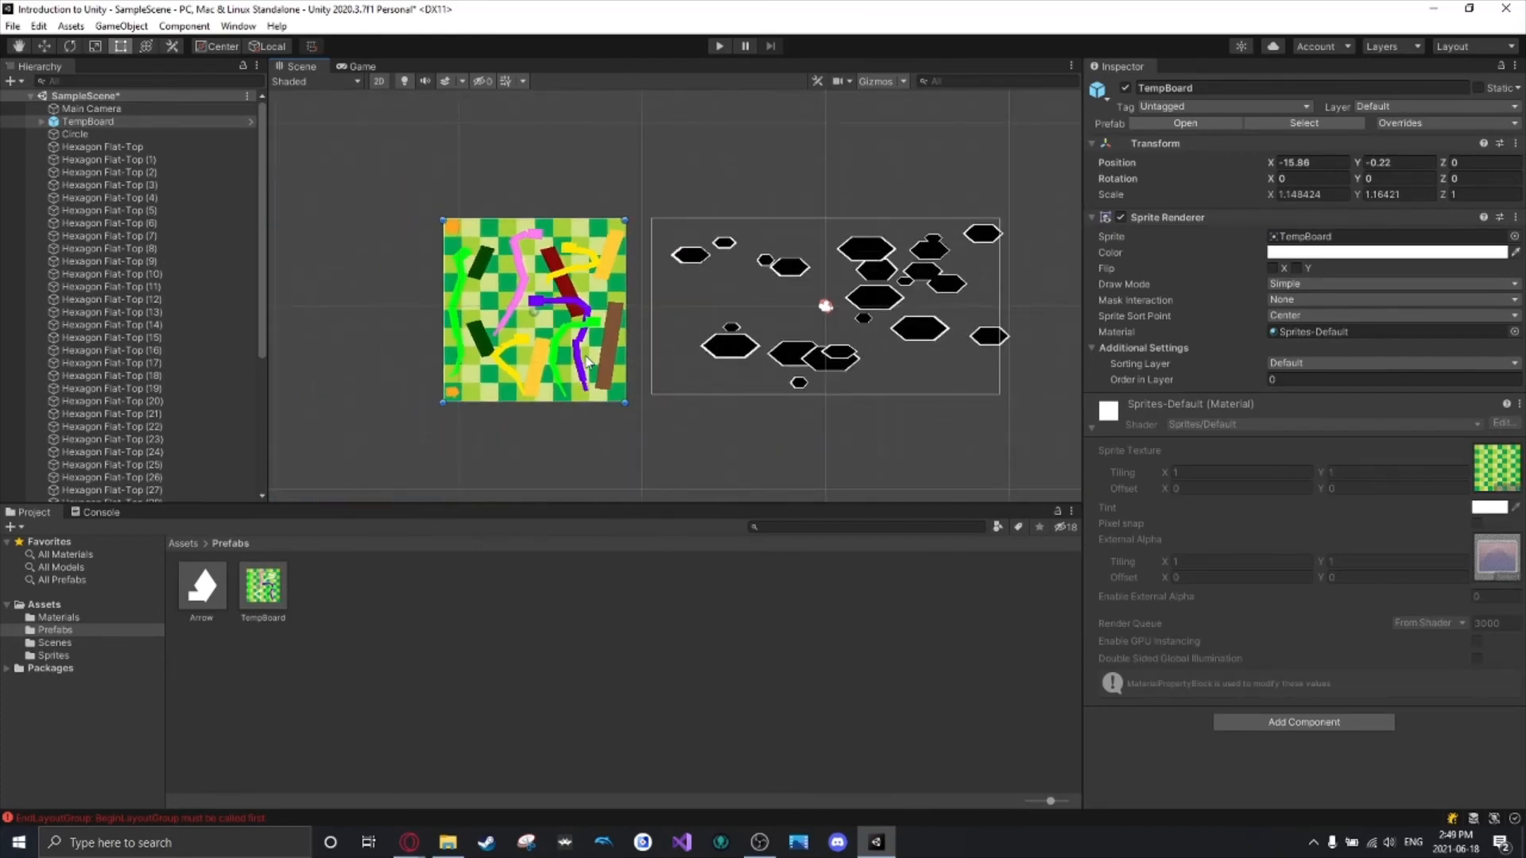
scroll(588, 296, up, 1)
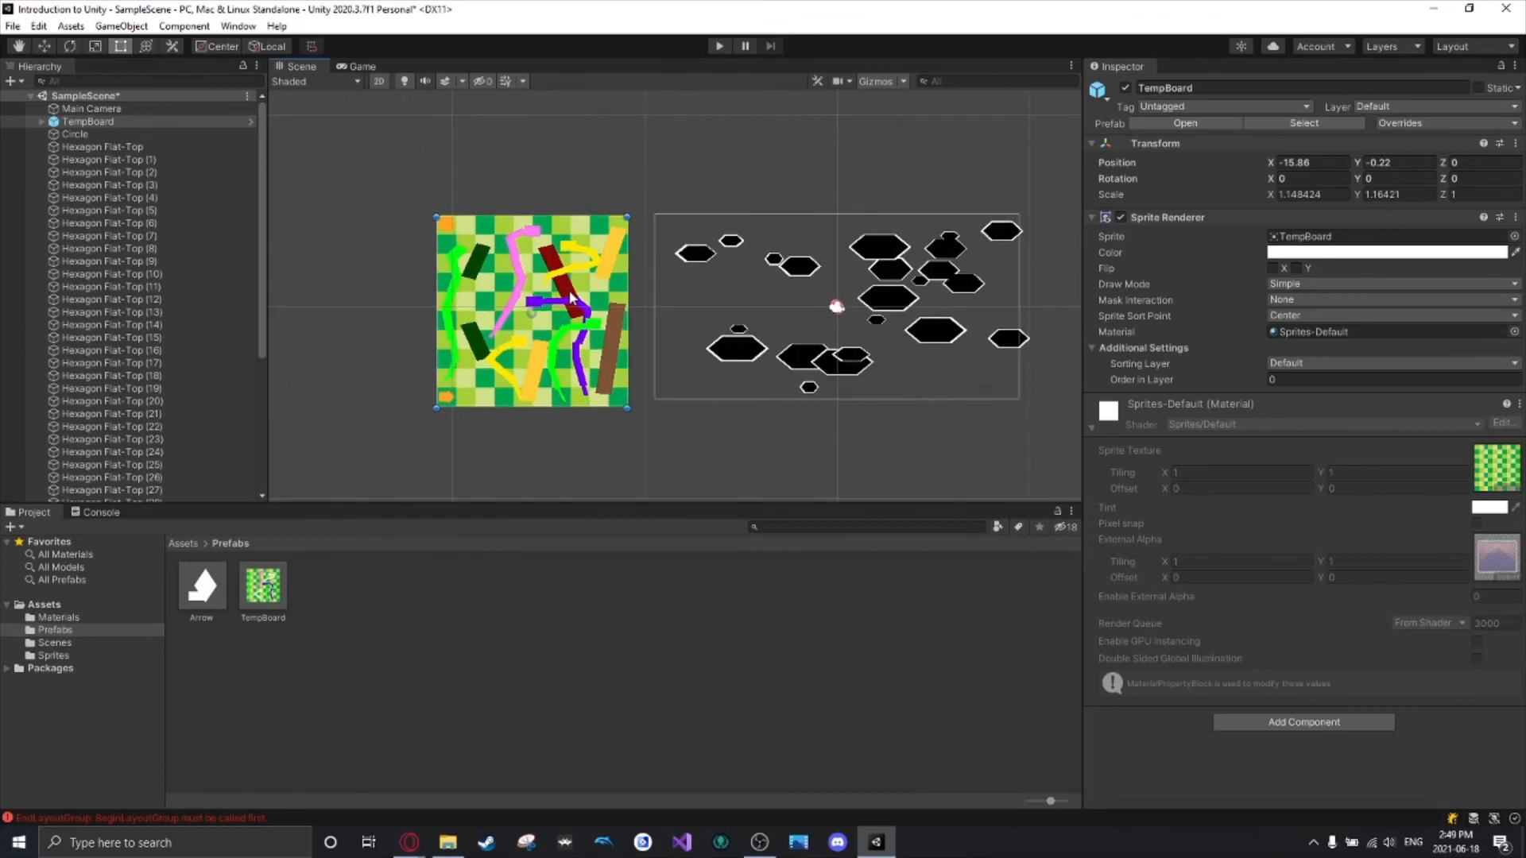
key(Delete)
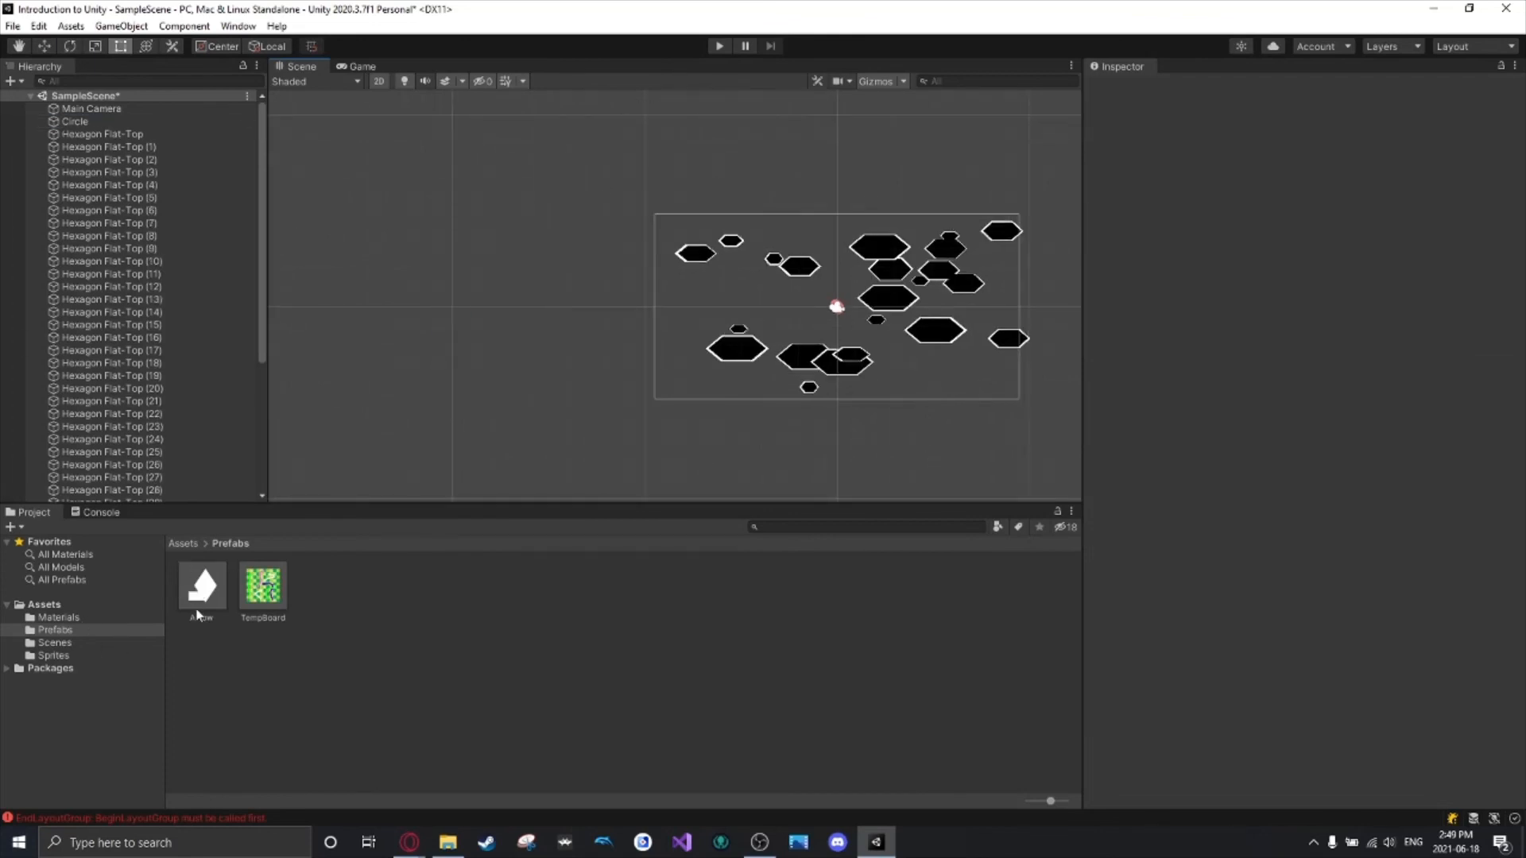
Reopen the BoardGame scene and save the changes made to SampleScene.
click(65, 644)
double_click(215, 587)
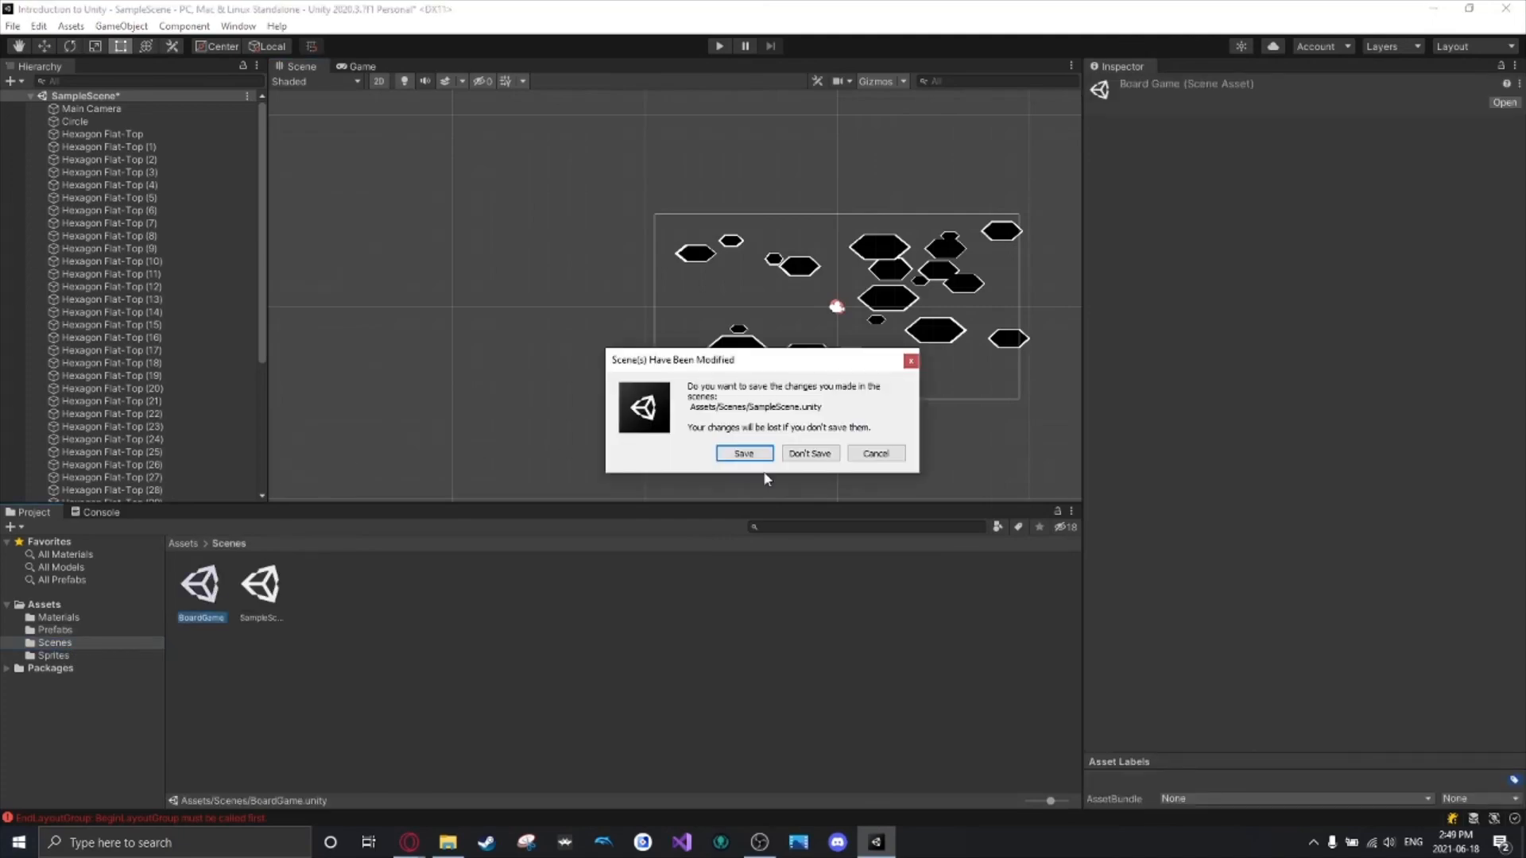
click(744, 453)
Select the short green snake's Head (3) through Square (40) and check their Order in Layer.
scroll(845, 362, up, 3)
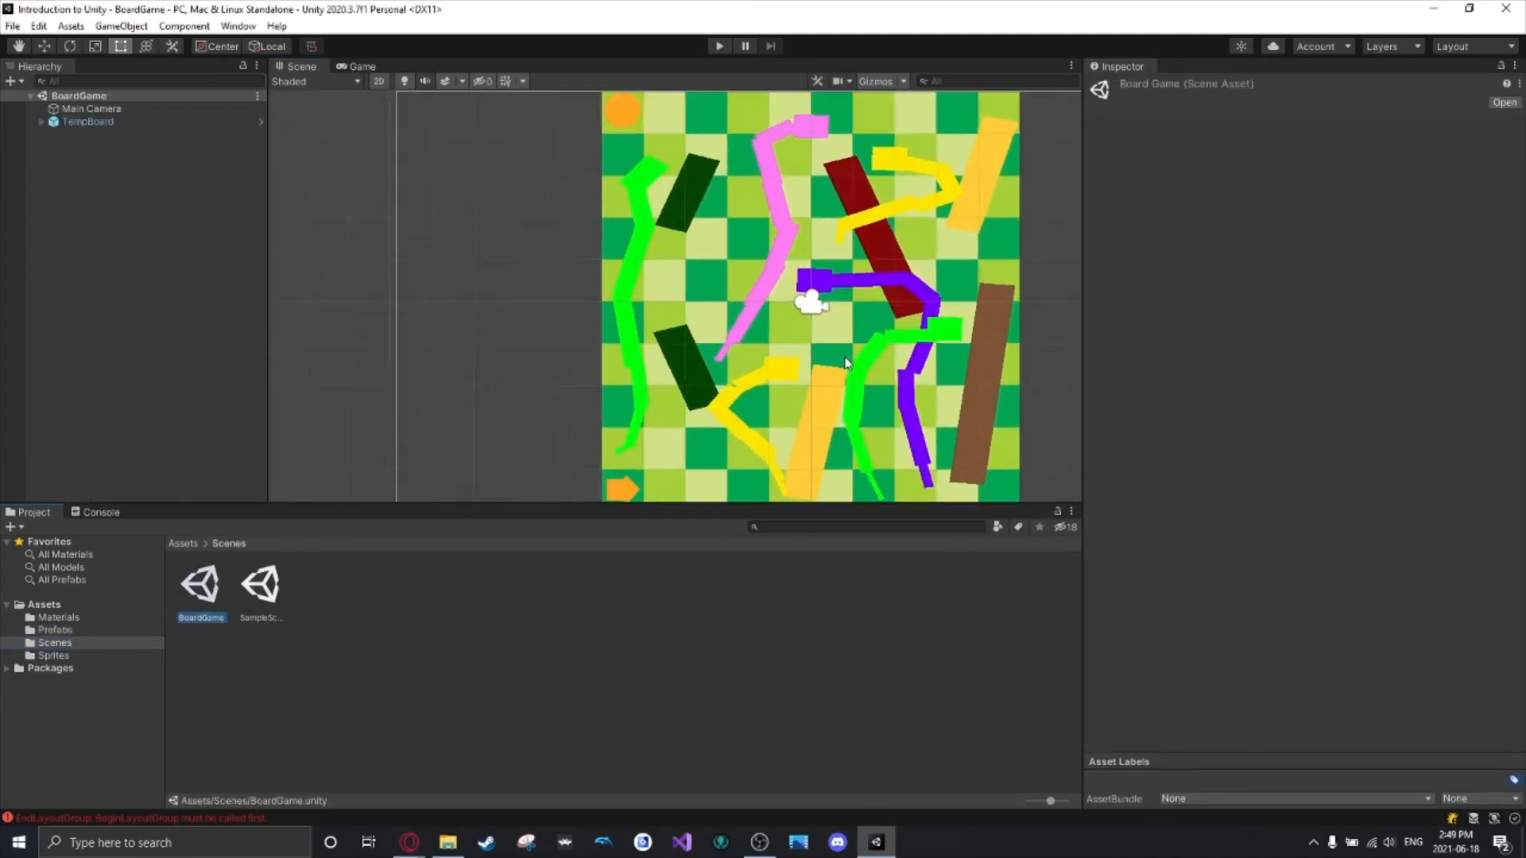
scroll(846, 362, up, 5)
click(832, 298)
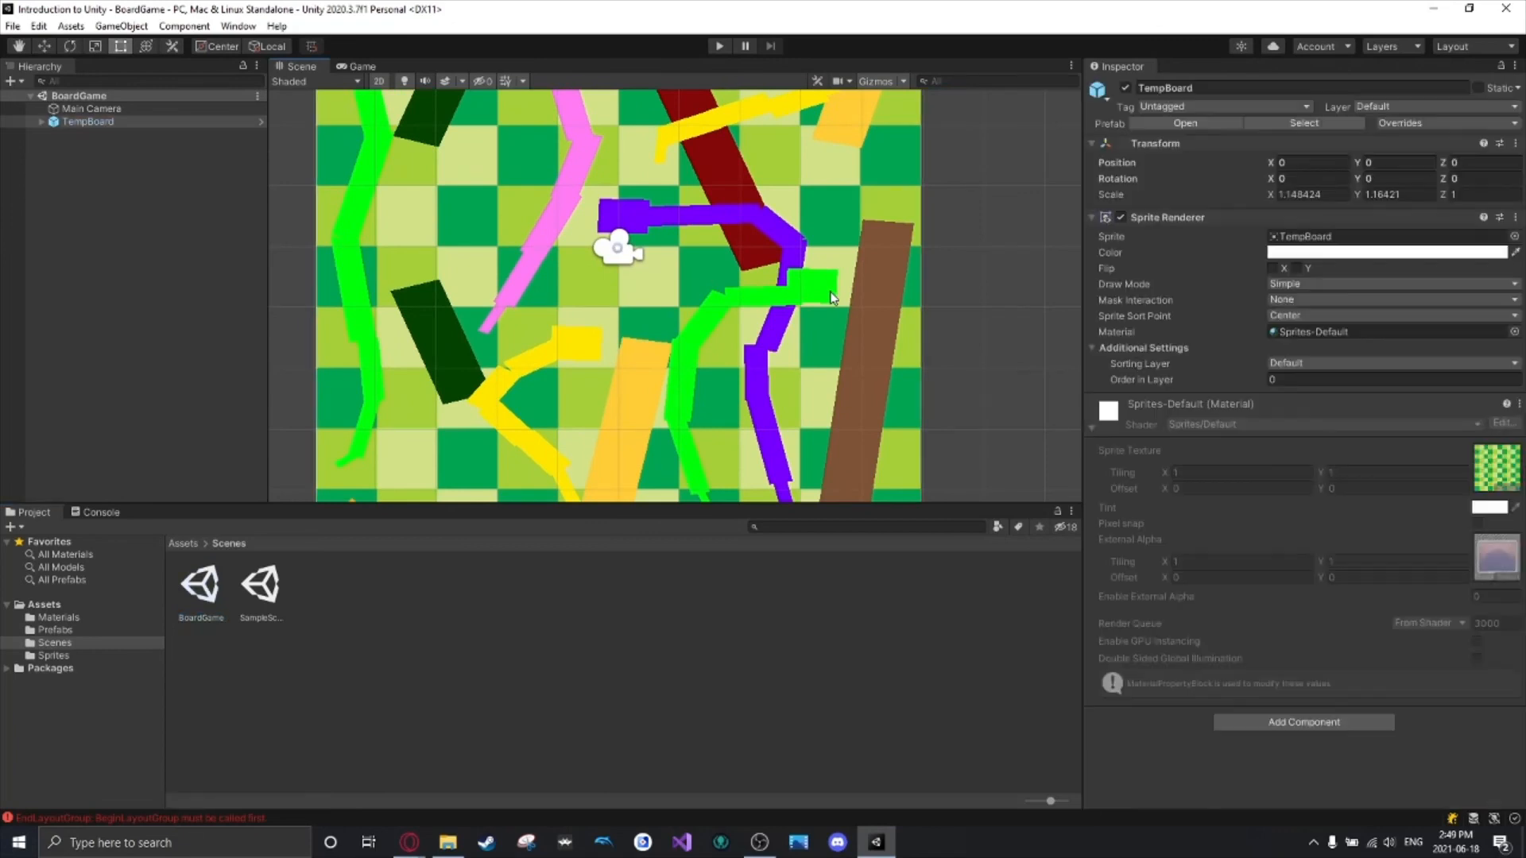
click(820, 297)
scroll(820, 297, down, 1)
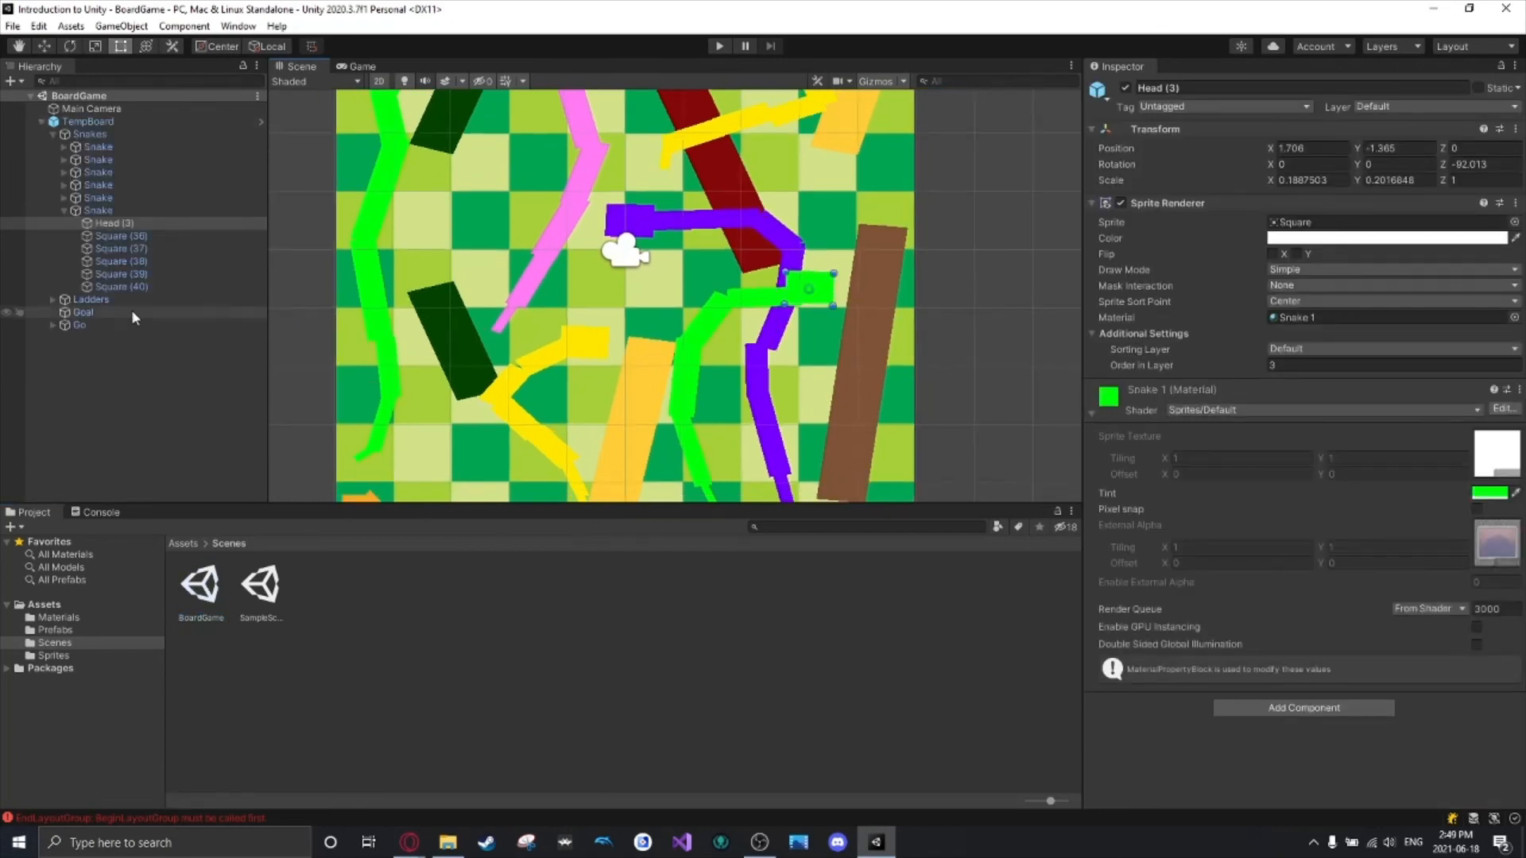
shift+click(120, 287)
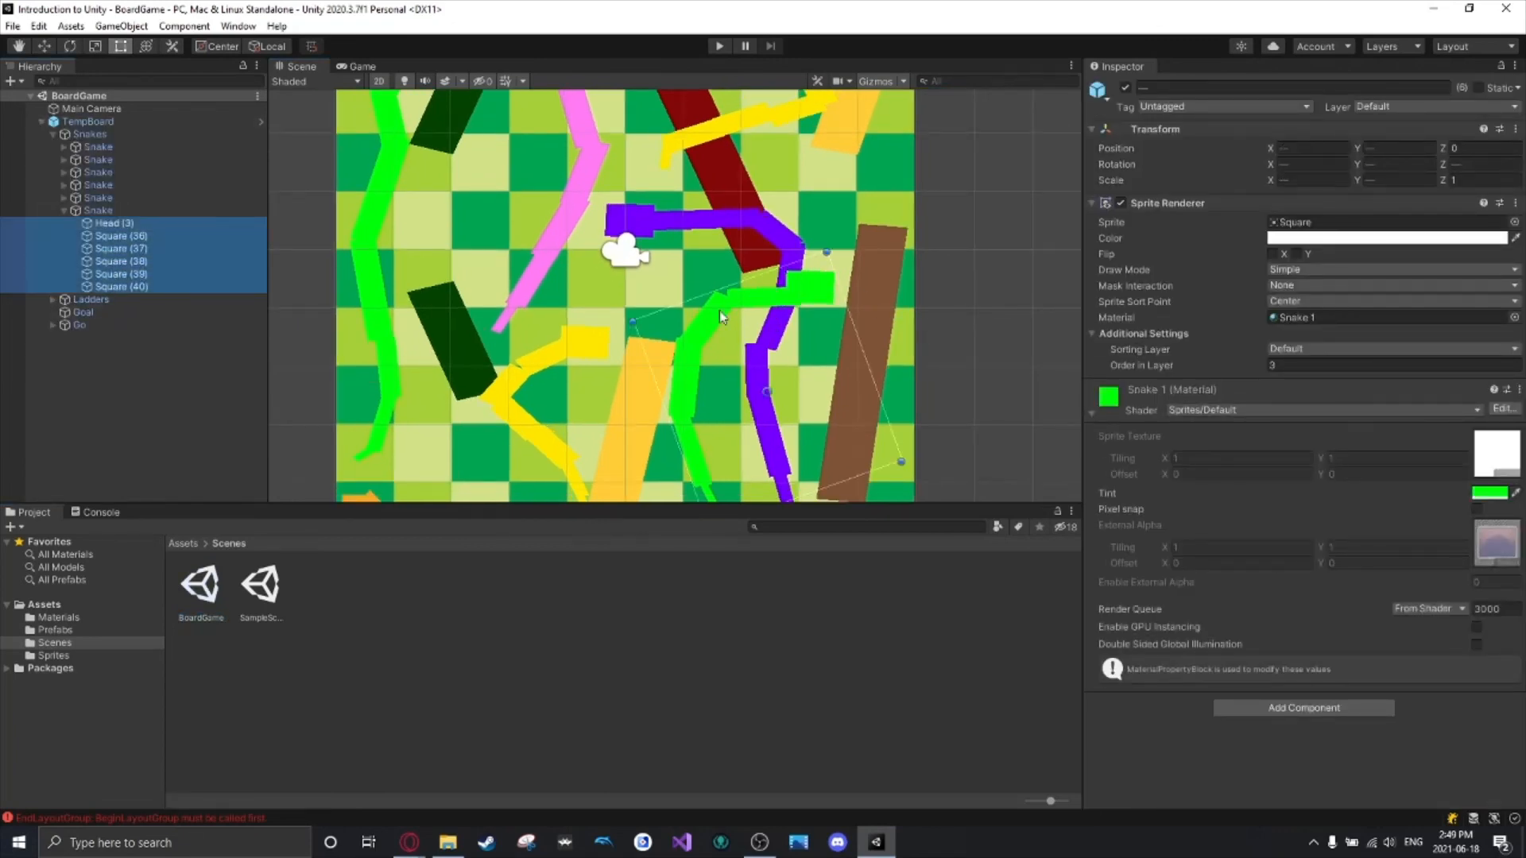
scroll(834, 365, down, 3)
click(1213, 368)
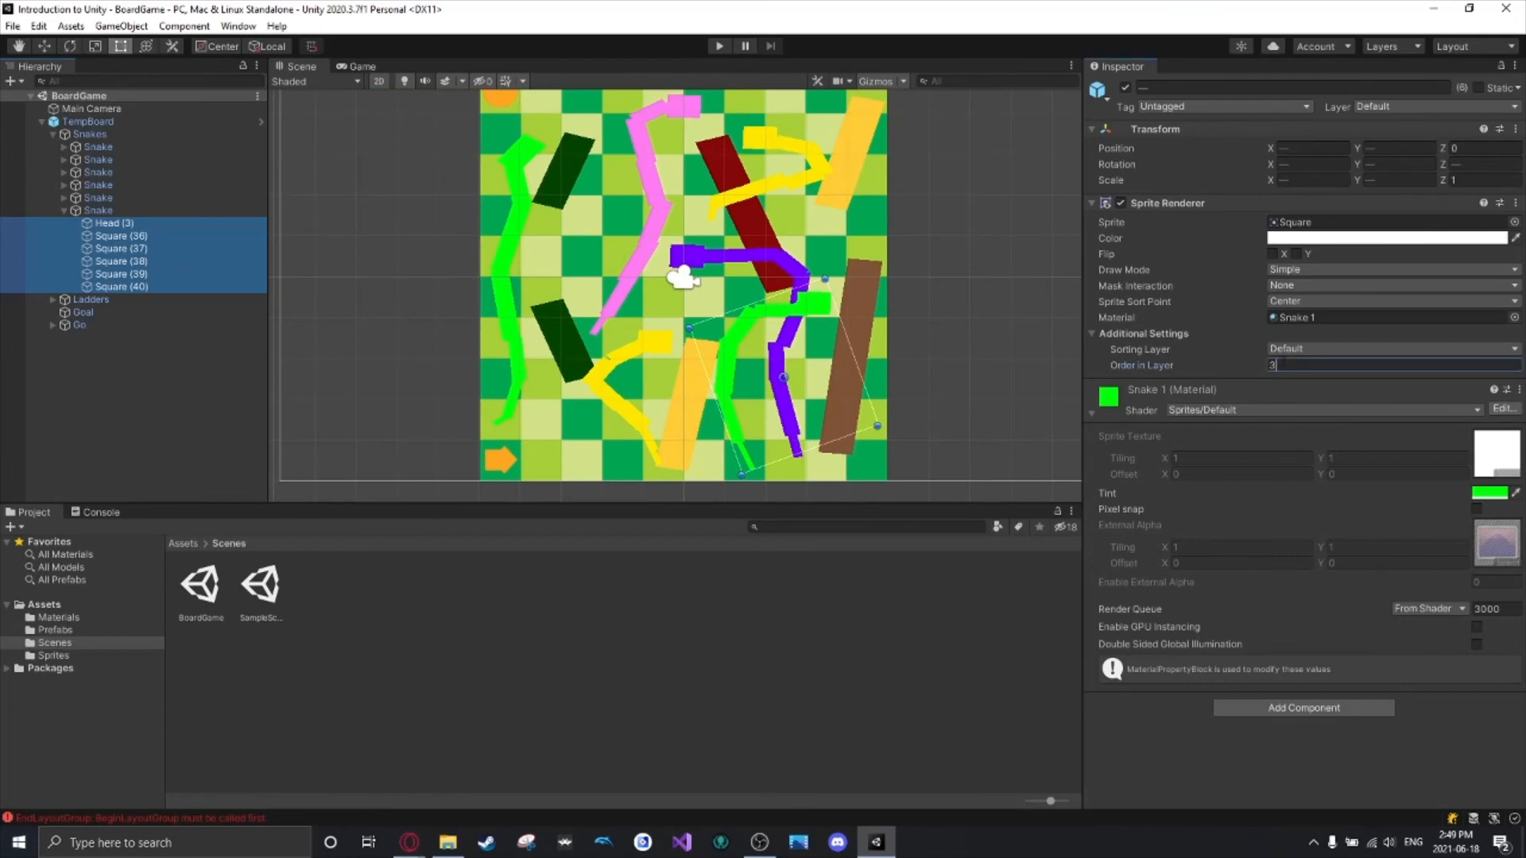
Select the purple snake's Head (2) through Square (35) and check their Order in Layer.
click(111, 211)
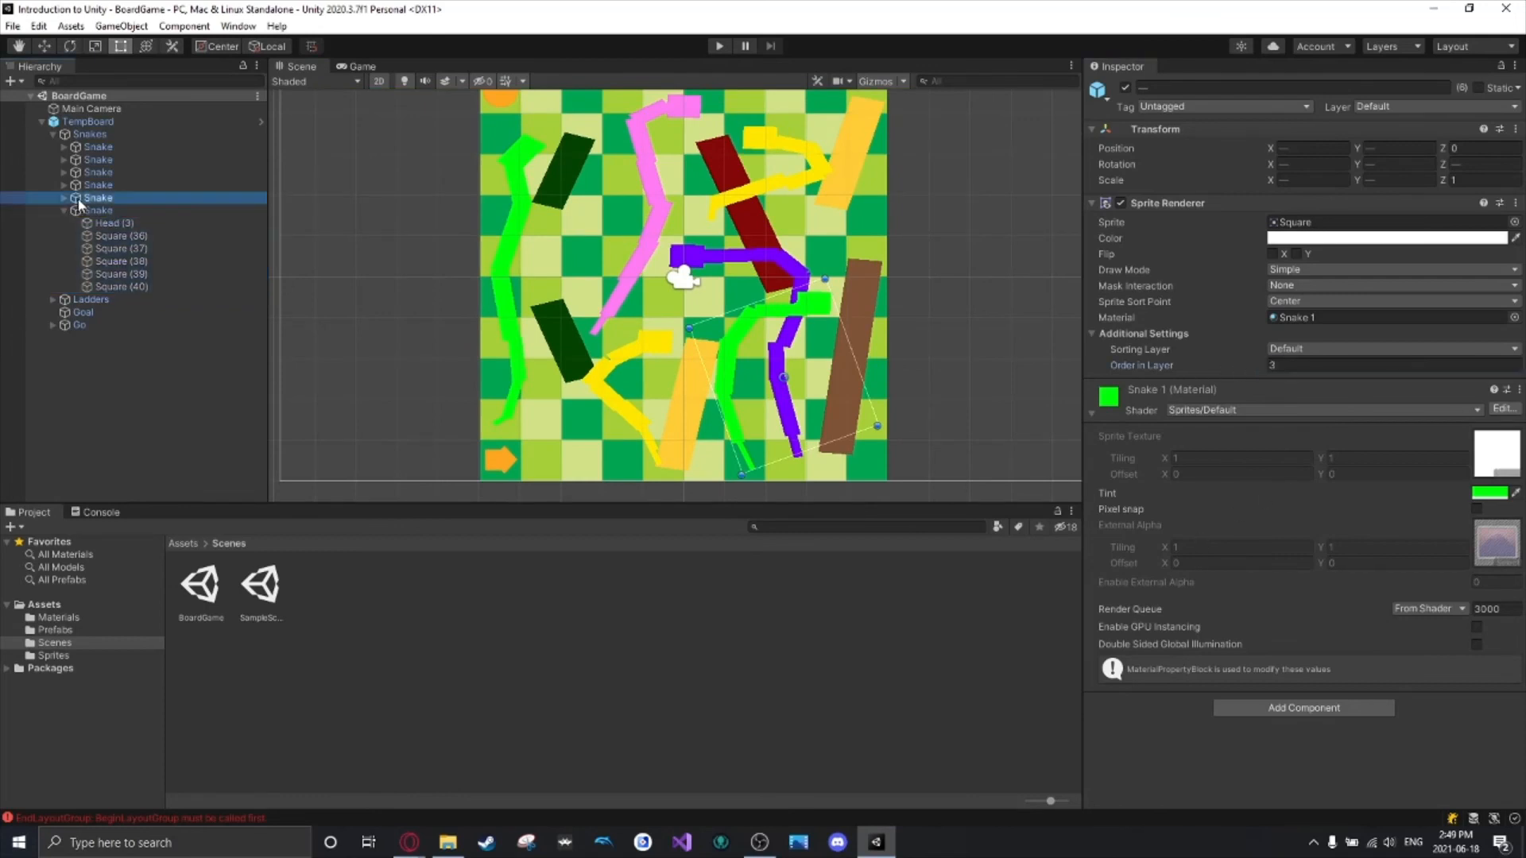
click(704, 261)
click(704, 261)
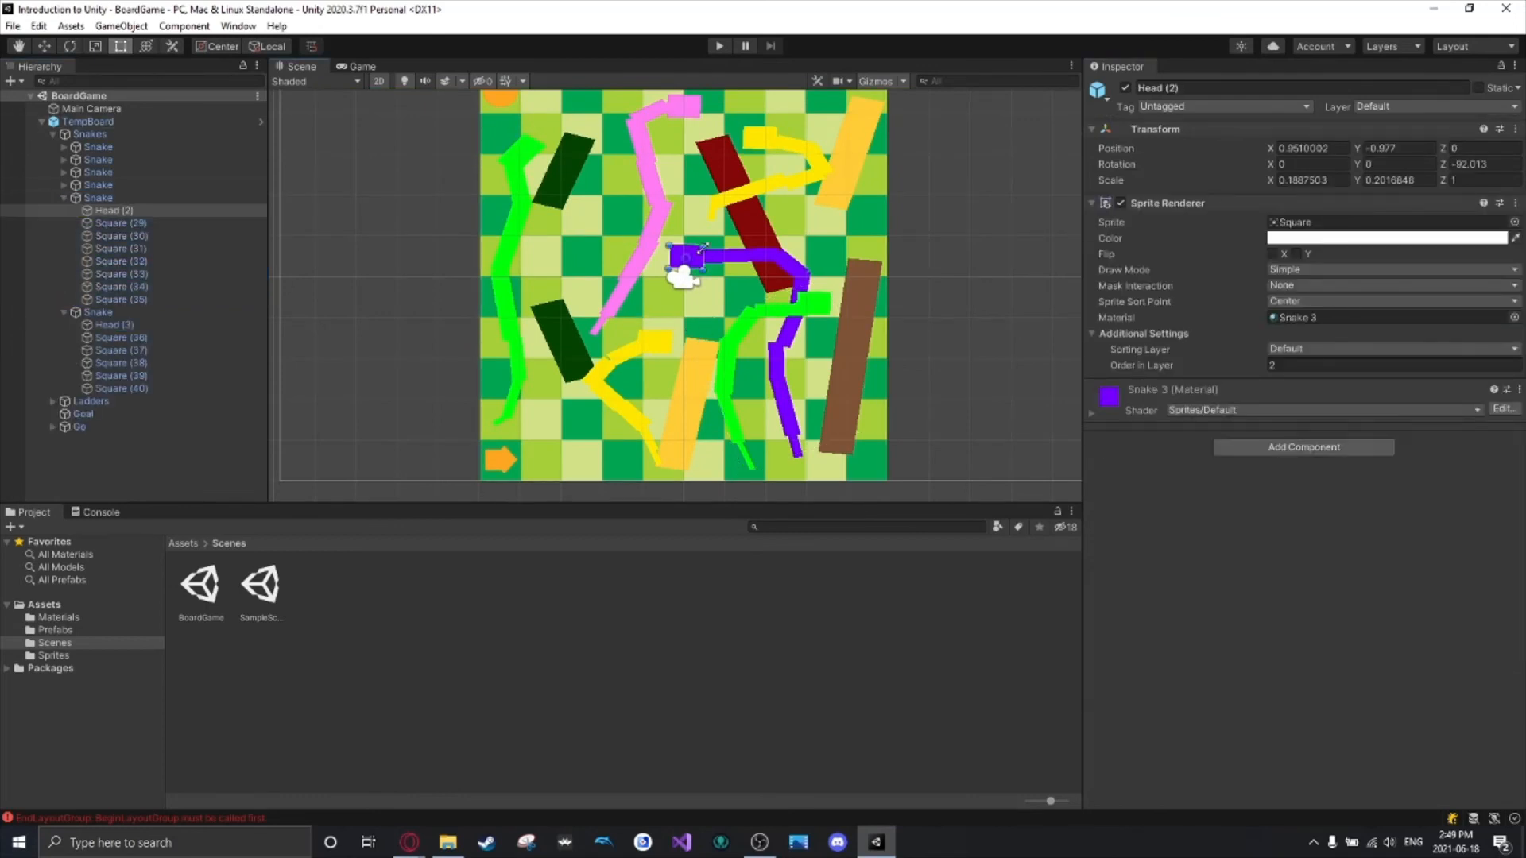
shift+click(117, 298)
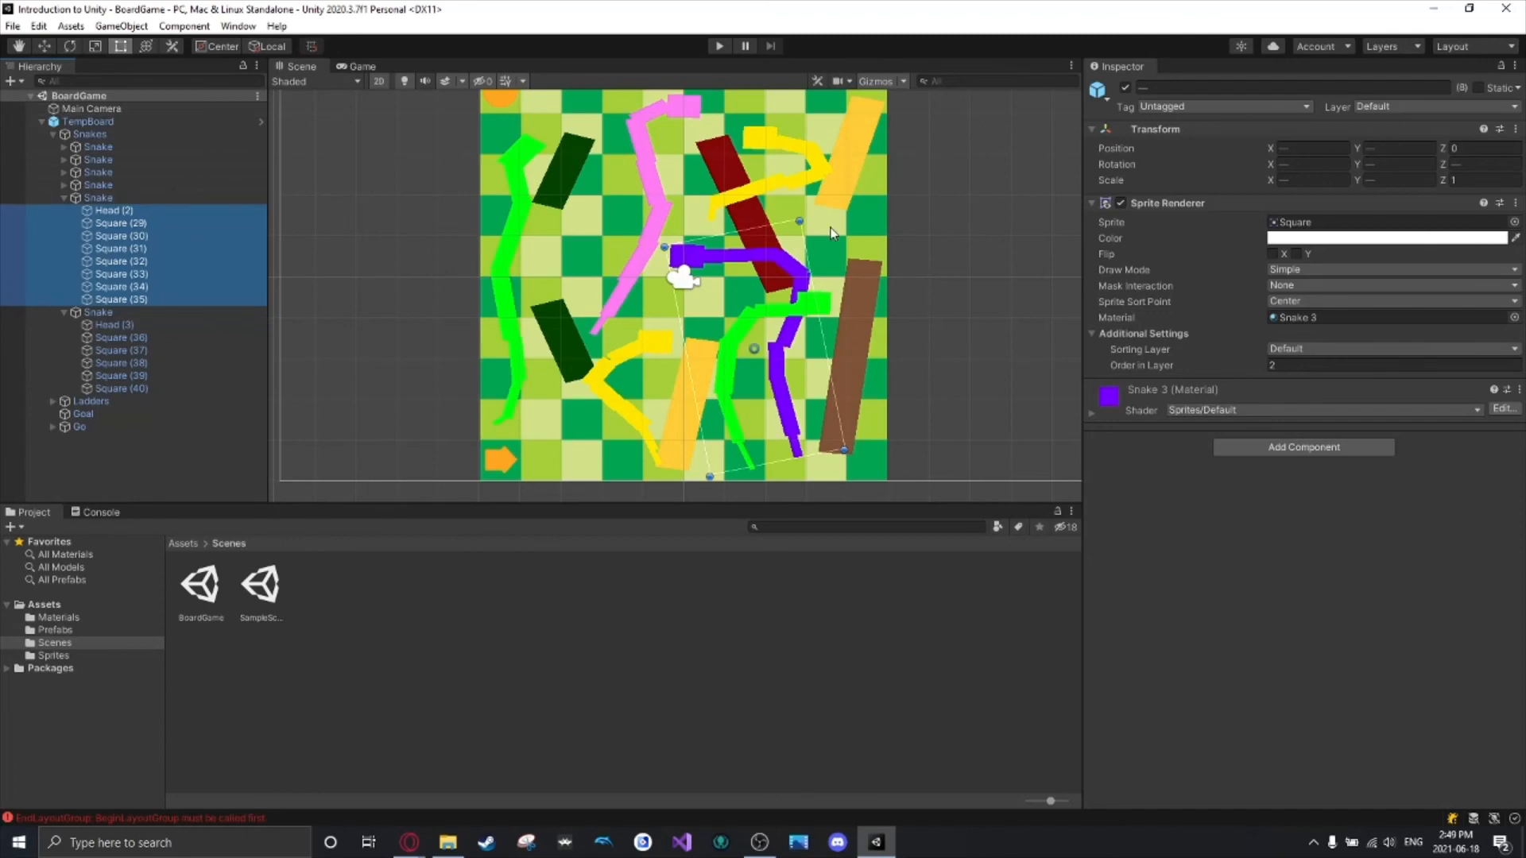
Check the Order in Layer of the dark red ladder and of the TempBoard background.
click(728, 162)
click(728, 162)
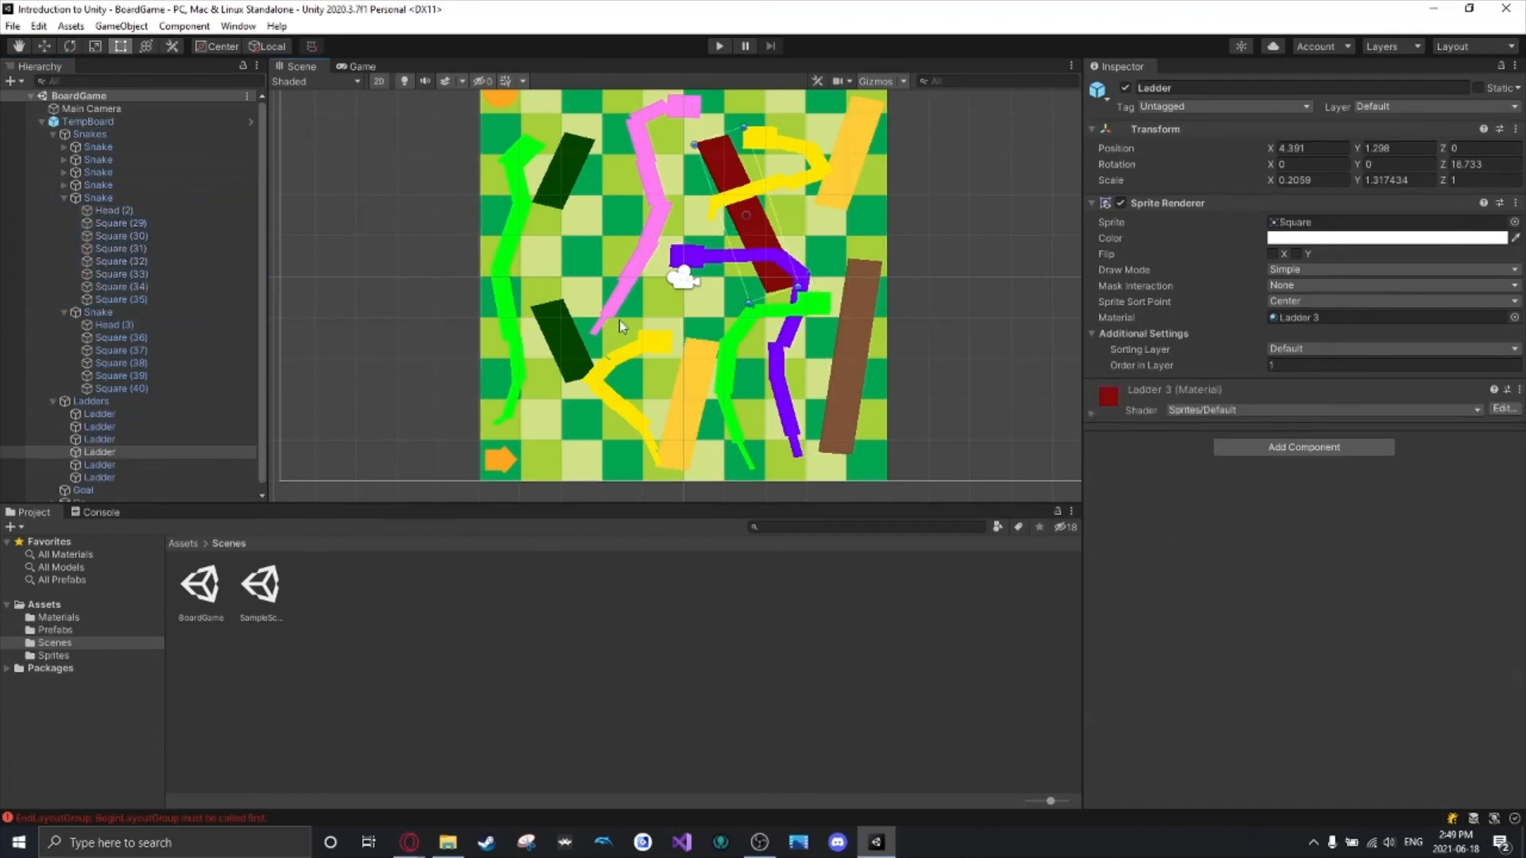
click(688, 174)
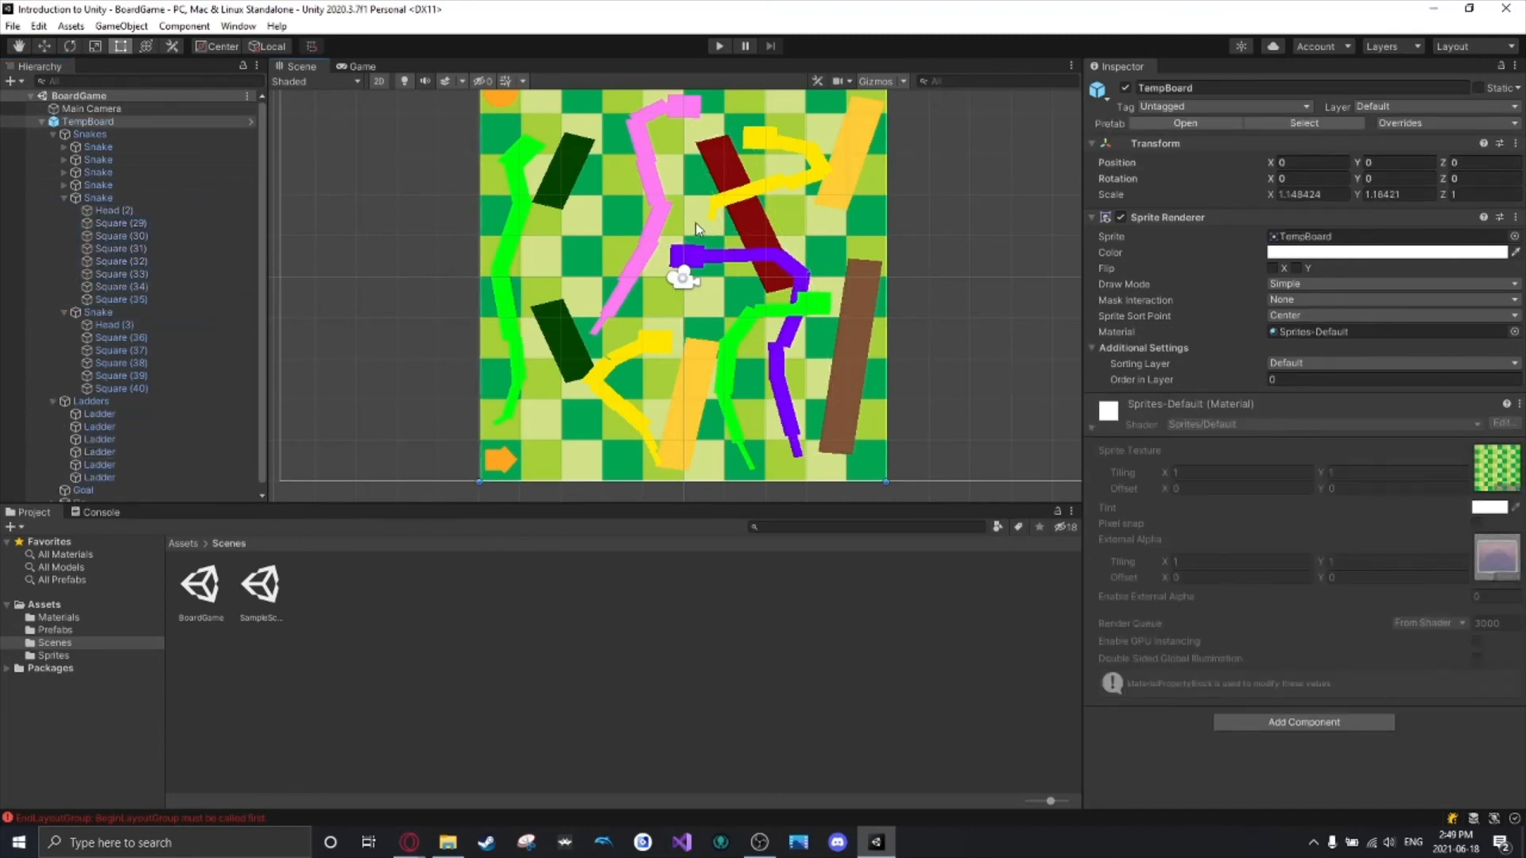
scroll(957, 307, down, 3)
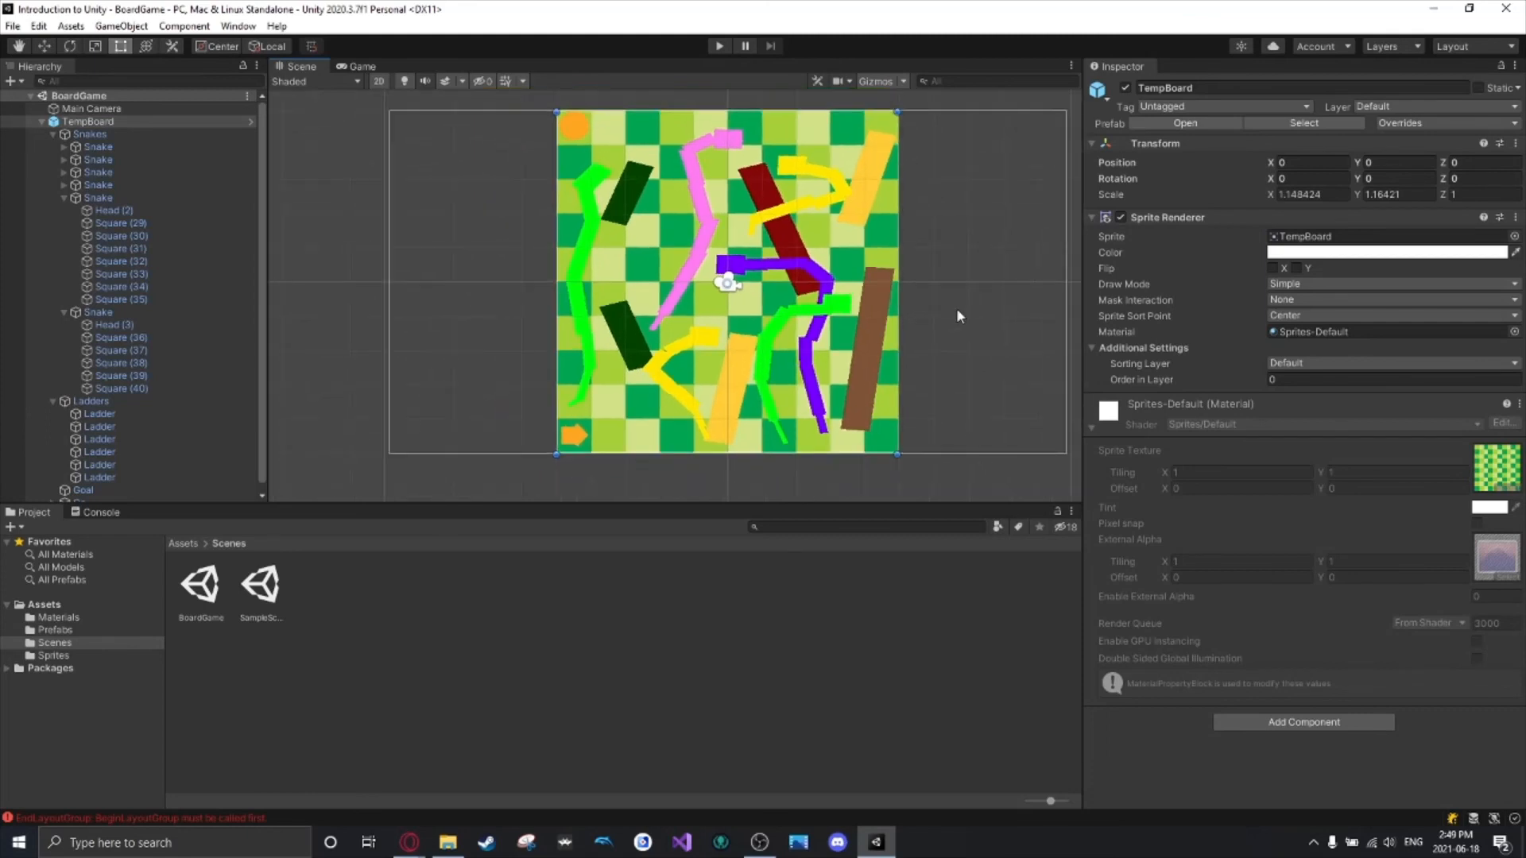